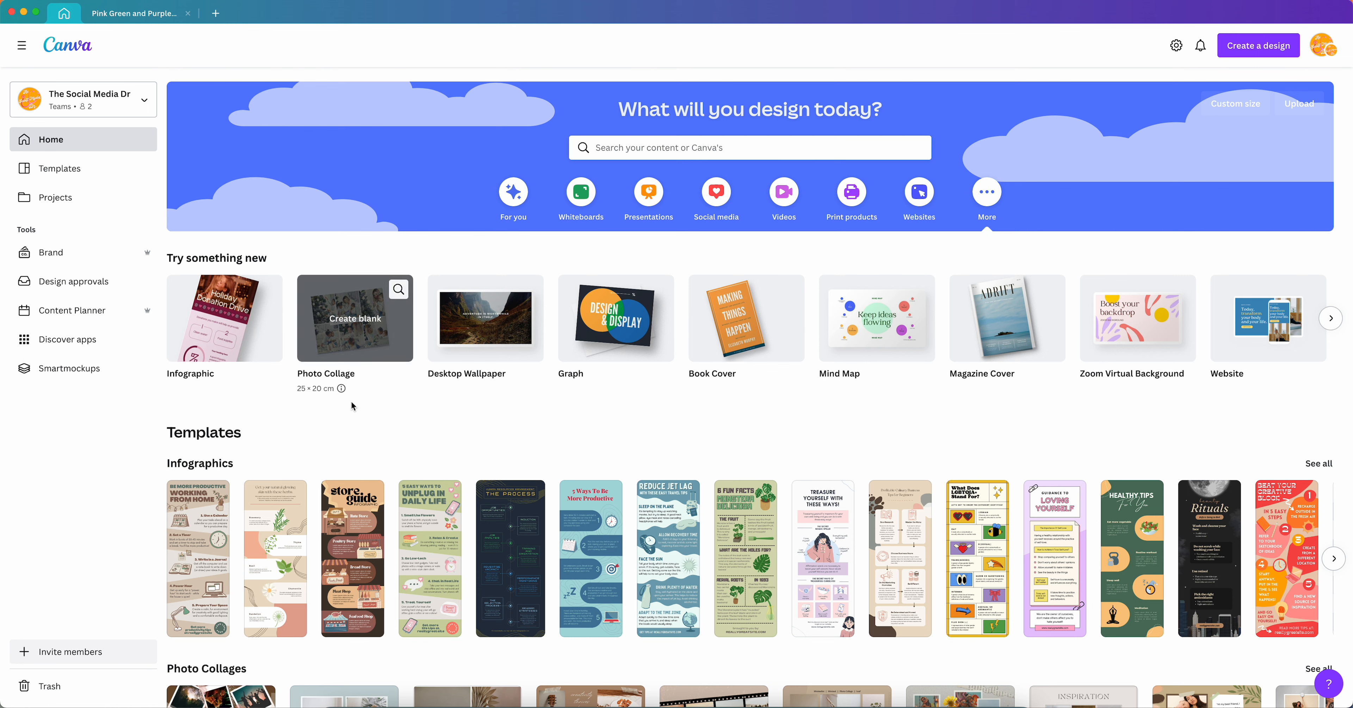
Browse the For you suggestions, the Canva Create 2022 announcements and the recent designs on the home page
left_click(511, 195)
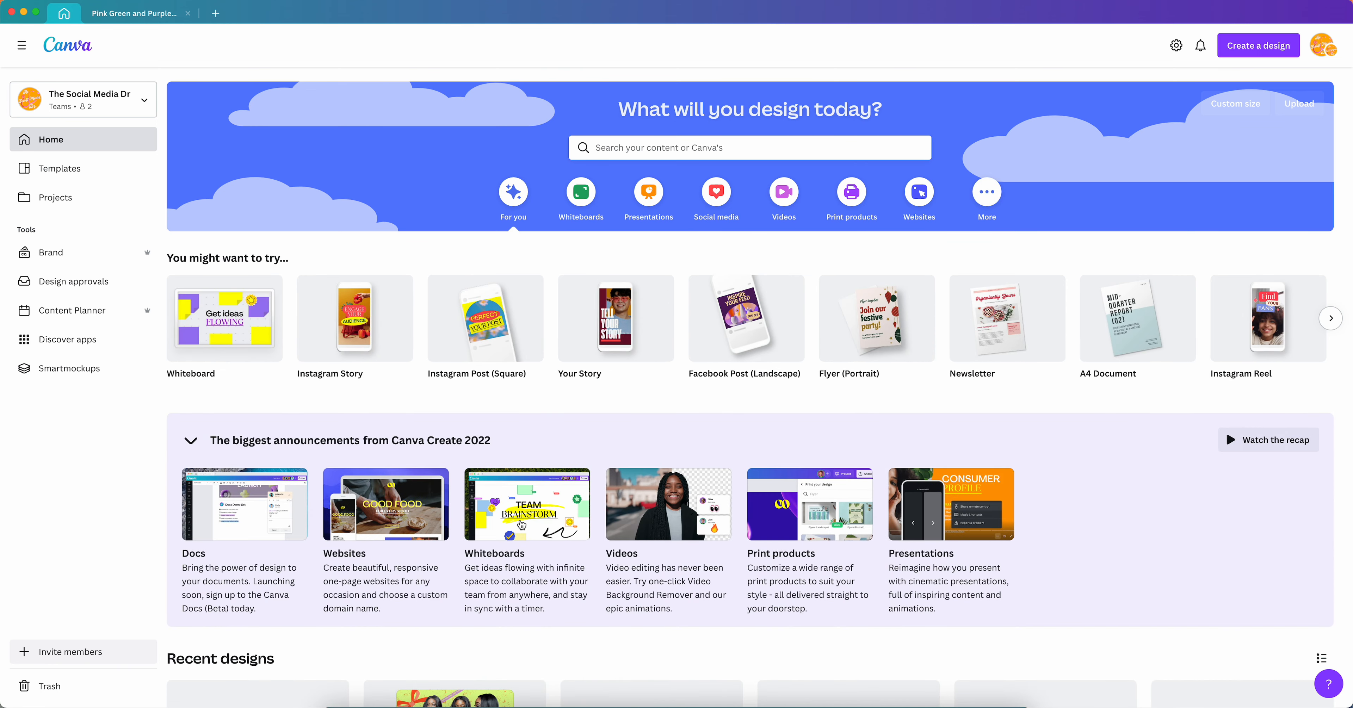
scroll(732, 452, "down", 3)
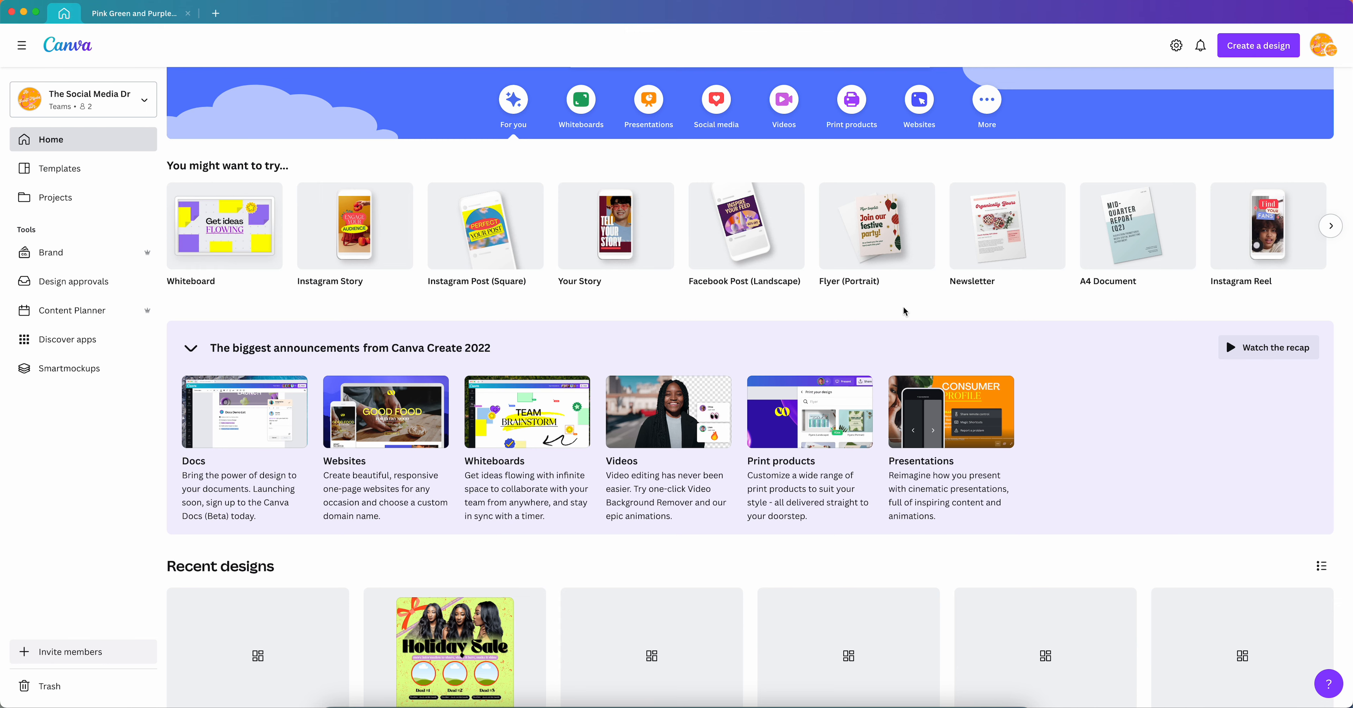
scroll(691, 371, "down", 10)
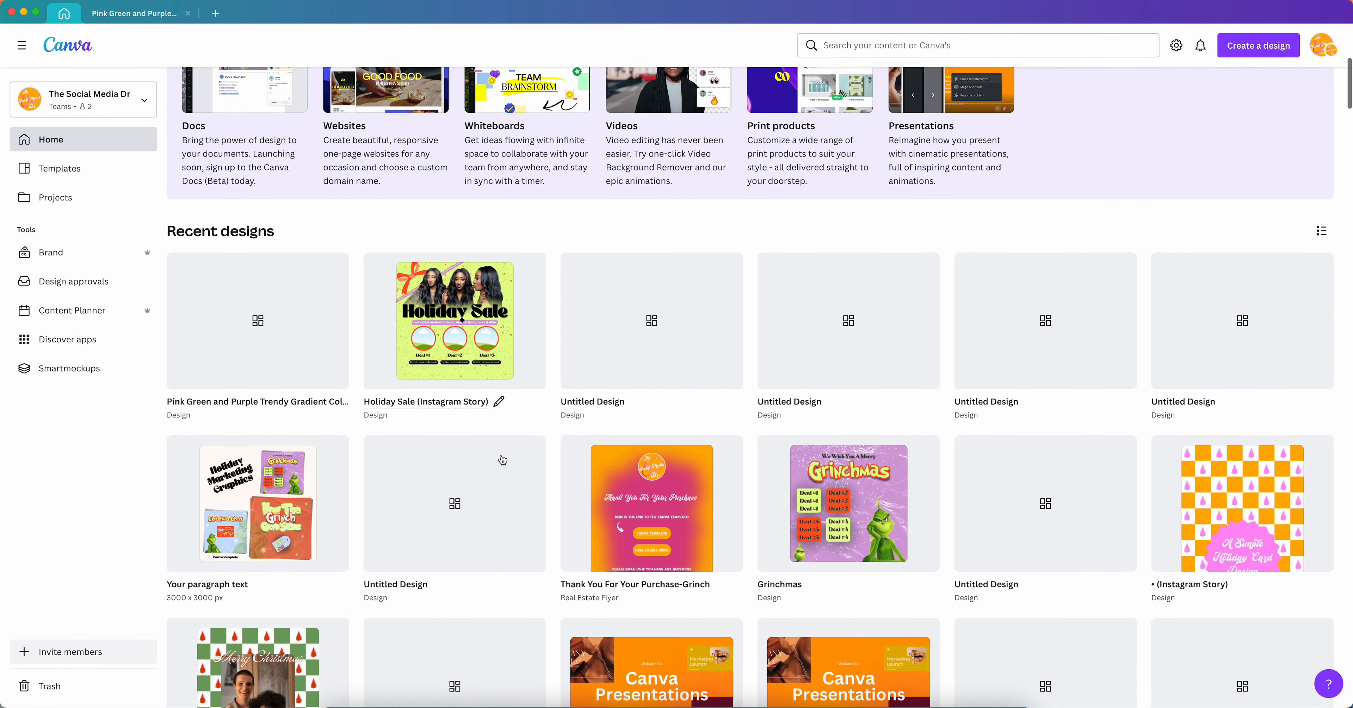
scroll(503, 459, "up", 10)
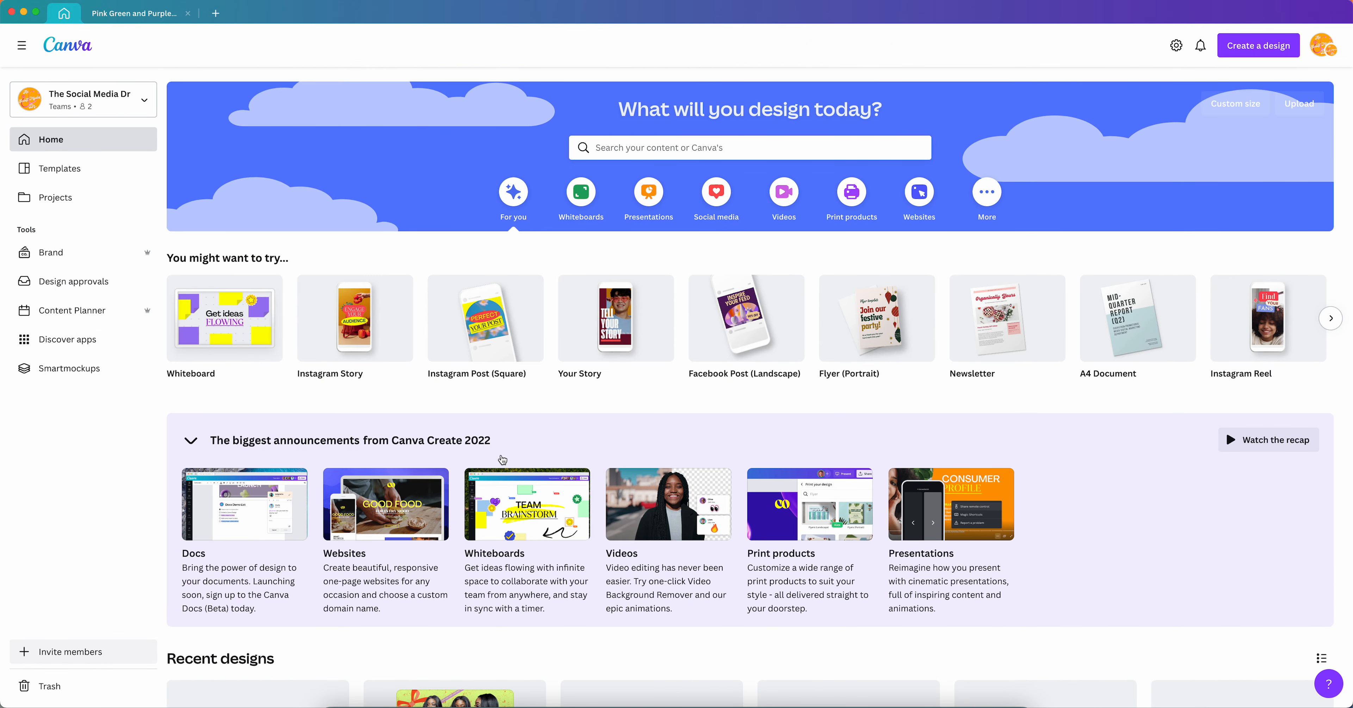
scroll(503, 460, "down", 5)
scroll(502, 459, "up", 5)
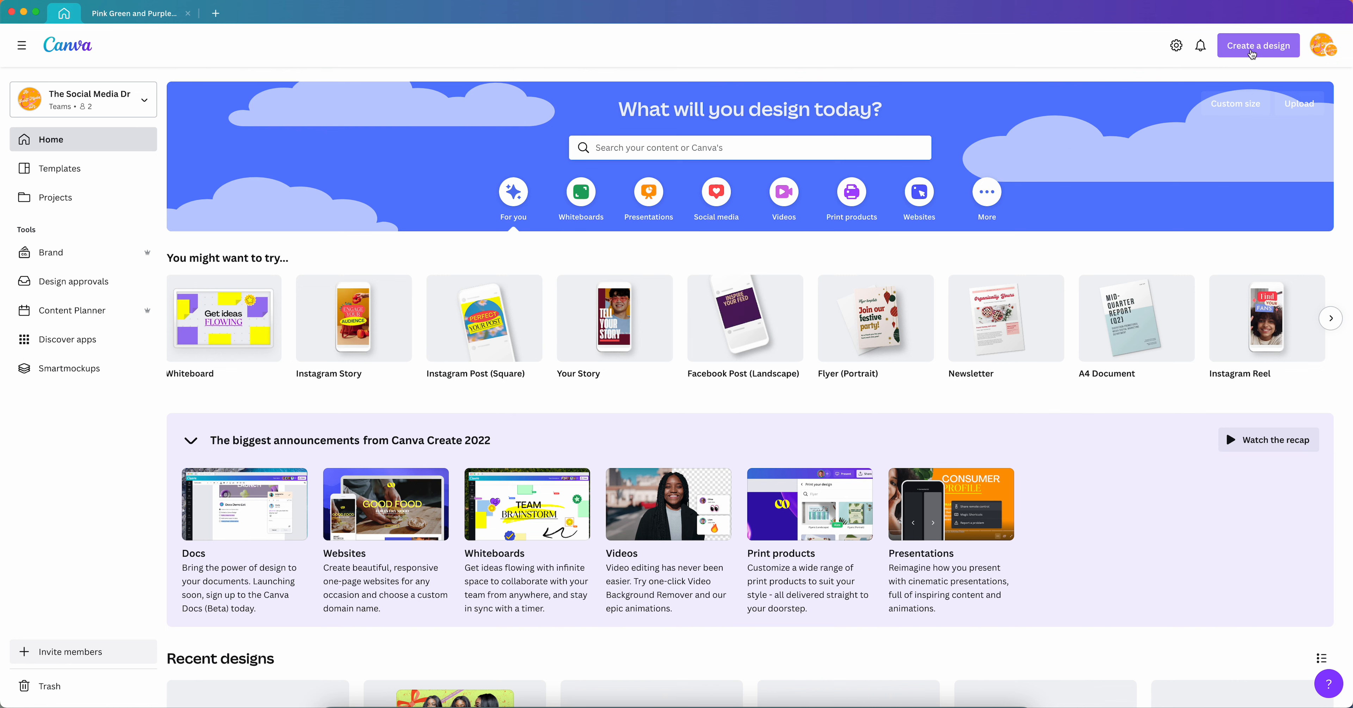
Browse the social media design types and their template collections, including more of the Instagram Stories templates
left_click(1265, 49)
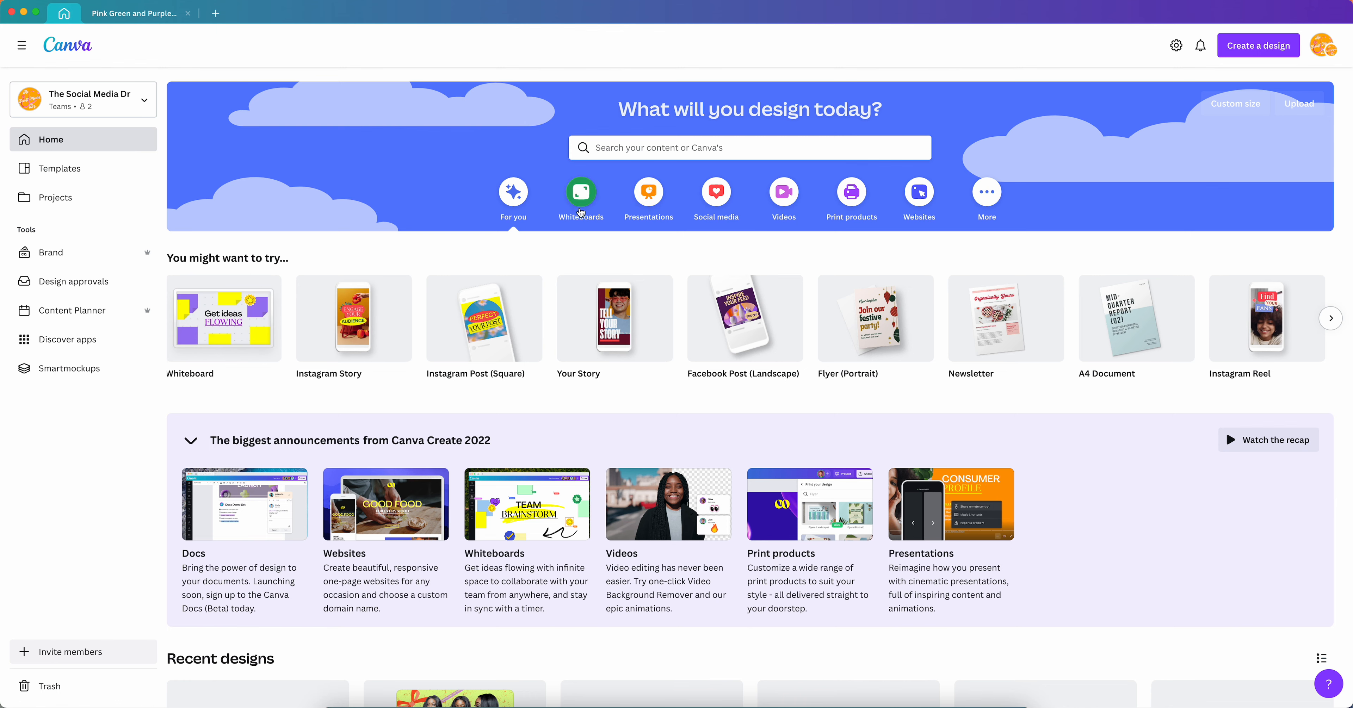
left_click(716, 212)
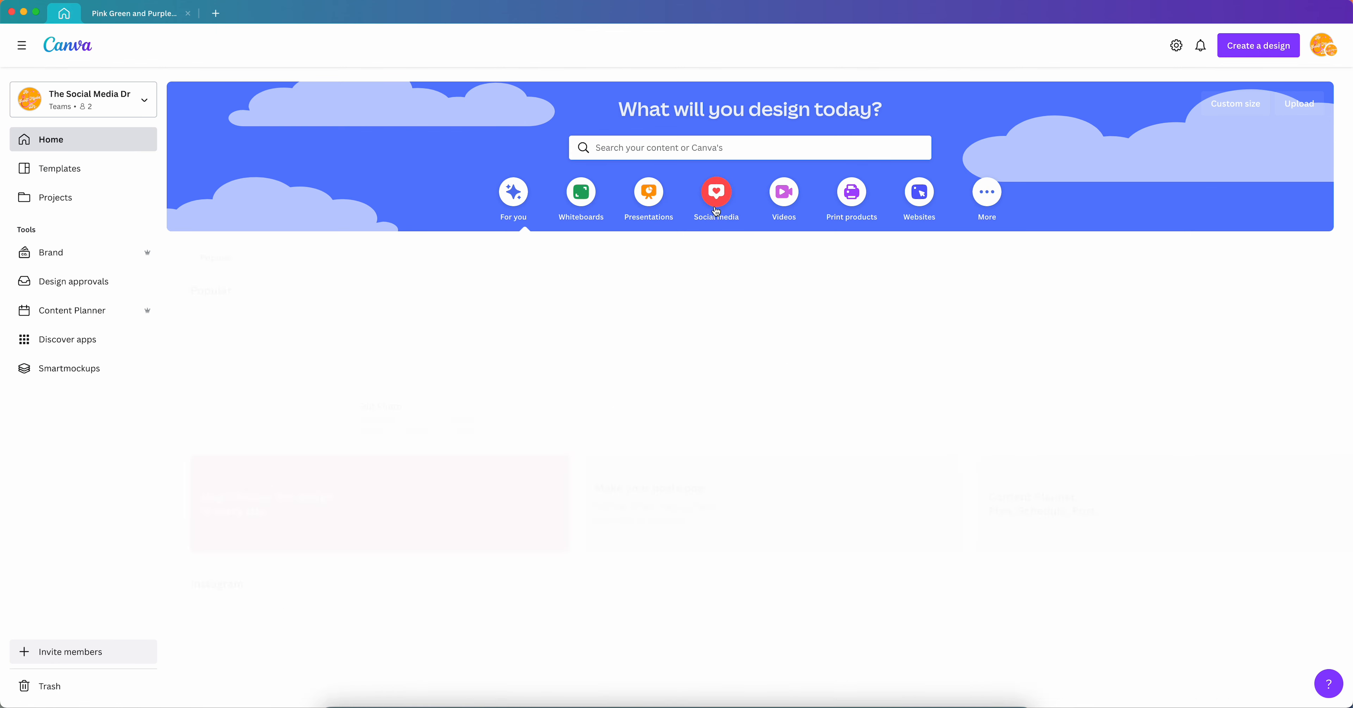
scroll(651, 498, "down", 2)
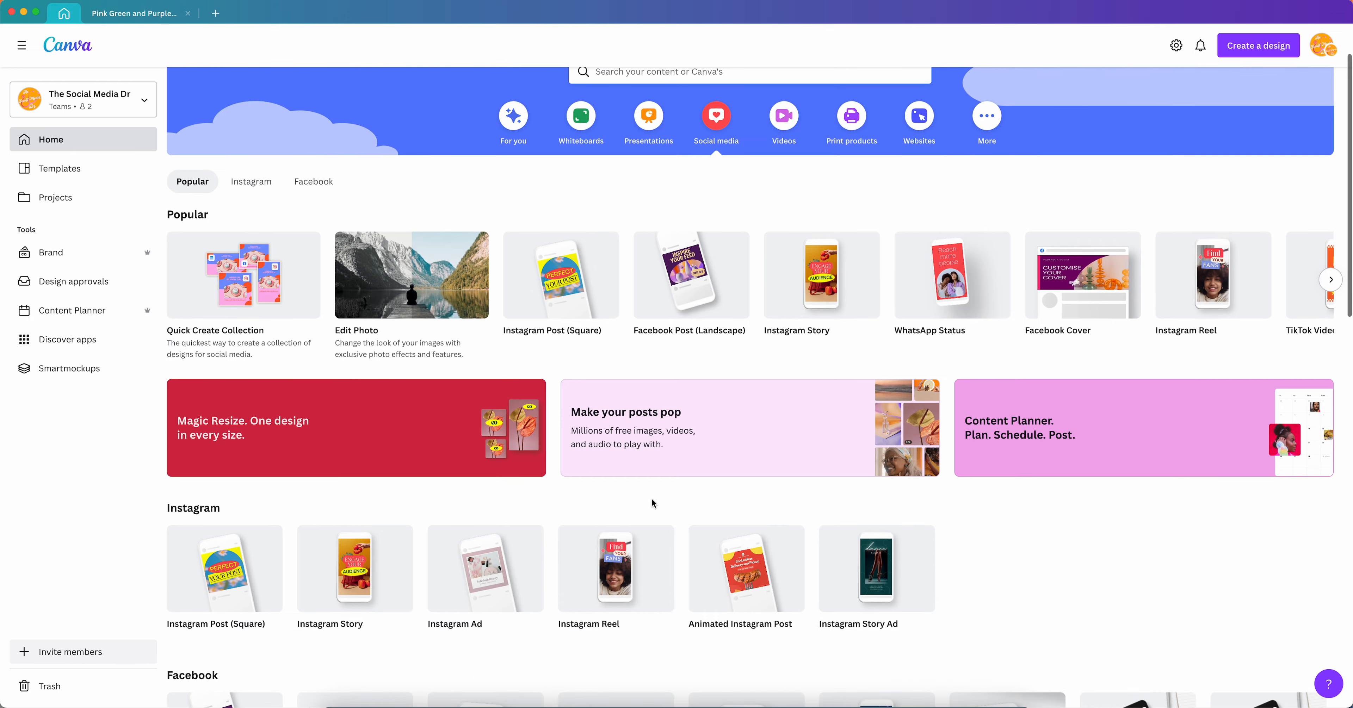
scroll(652, 498, "down", 3)
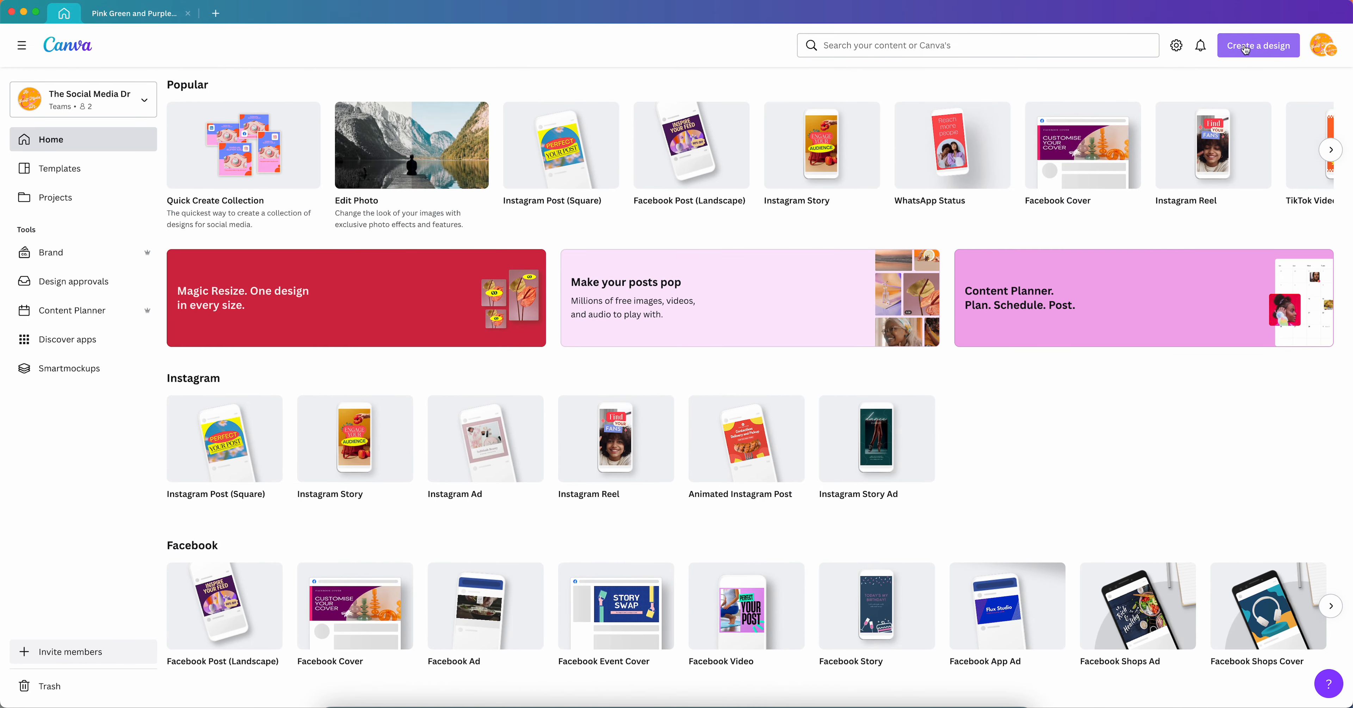
mouse_move(614, 498)
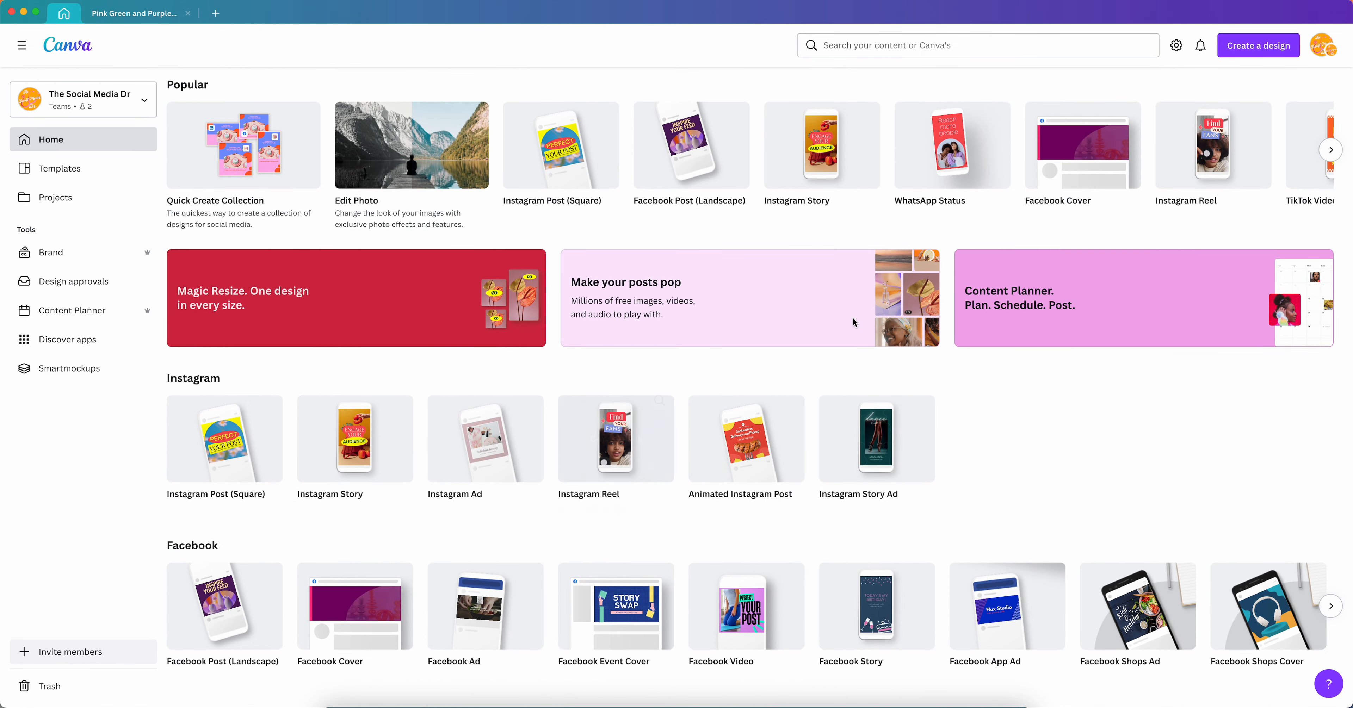
scroll(525, 473, "down", 6)
scroll(532, 479, "down", 10)
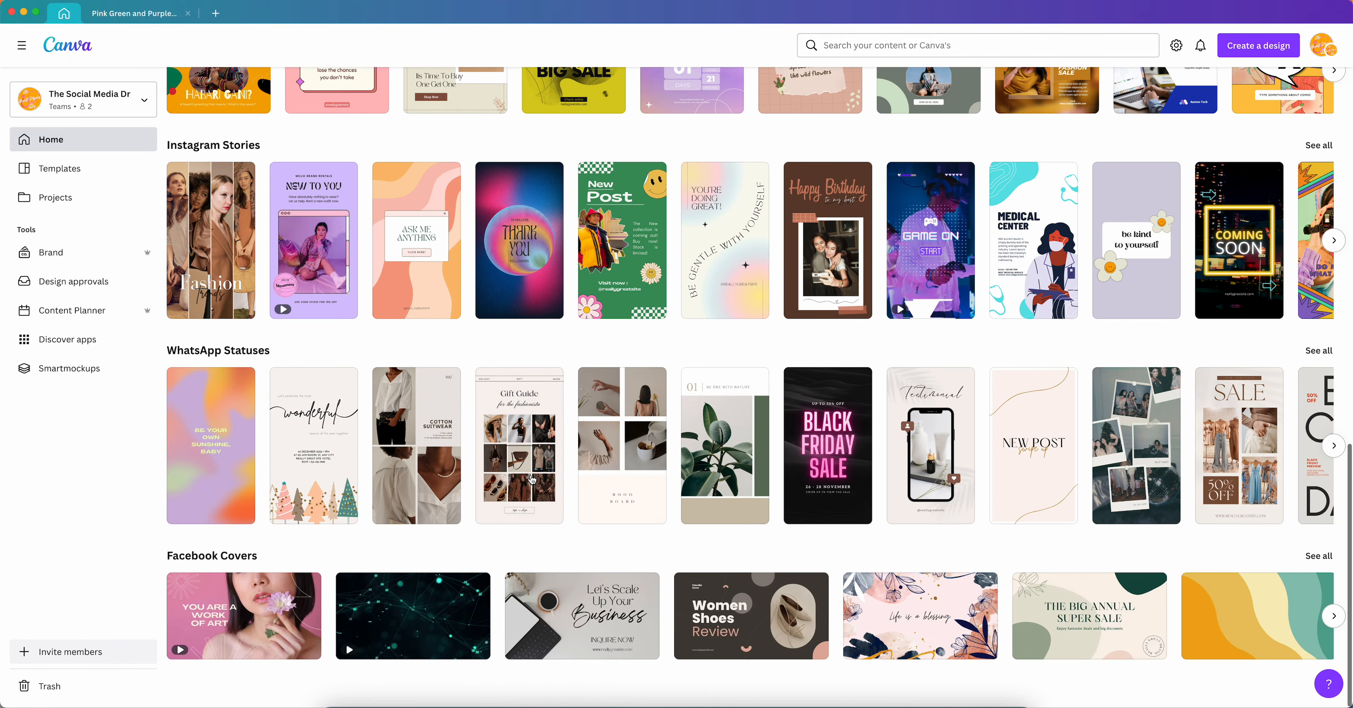
scroll(531, 479, "up", 8)
scroll(531, 479, "down", 4)
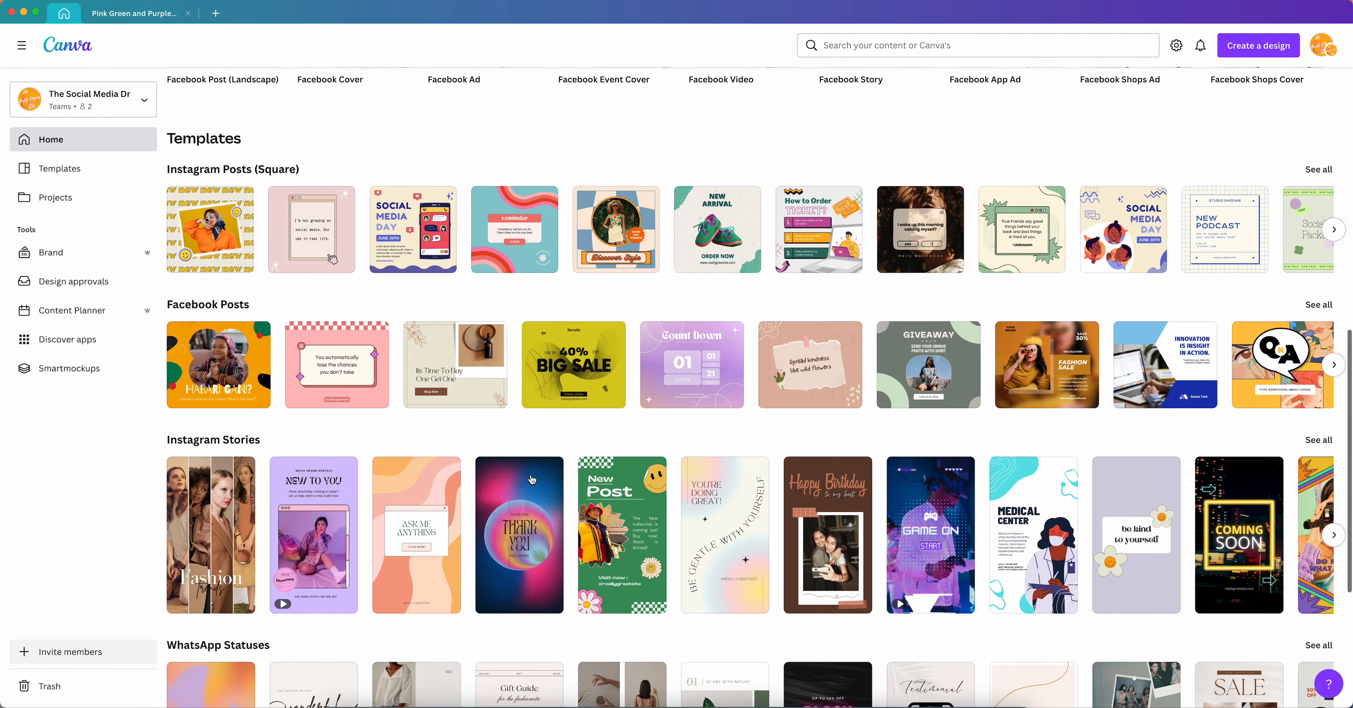
left_click(1334, 484)
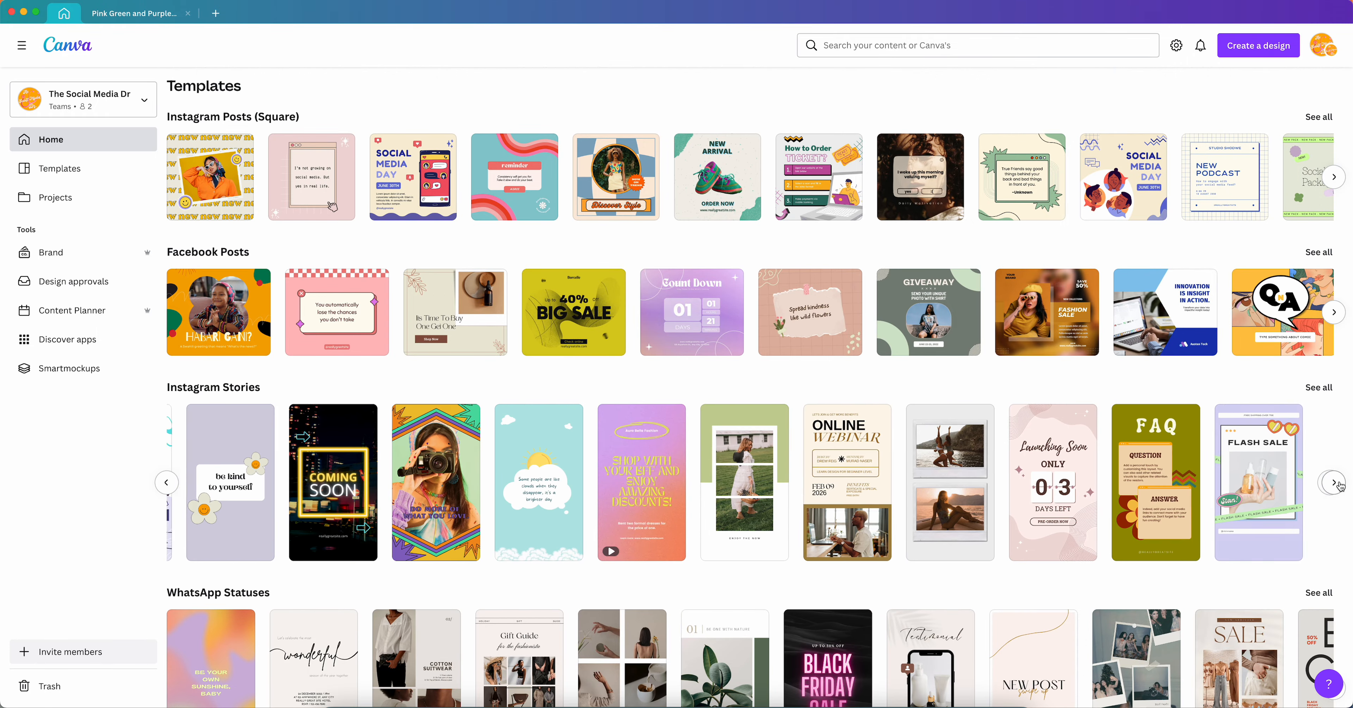
scroll(1071, 367, "up", 15)
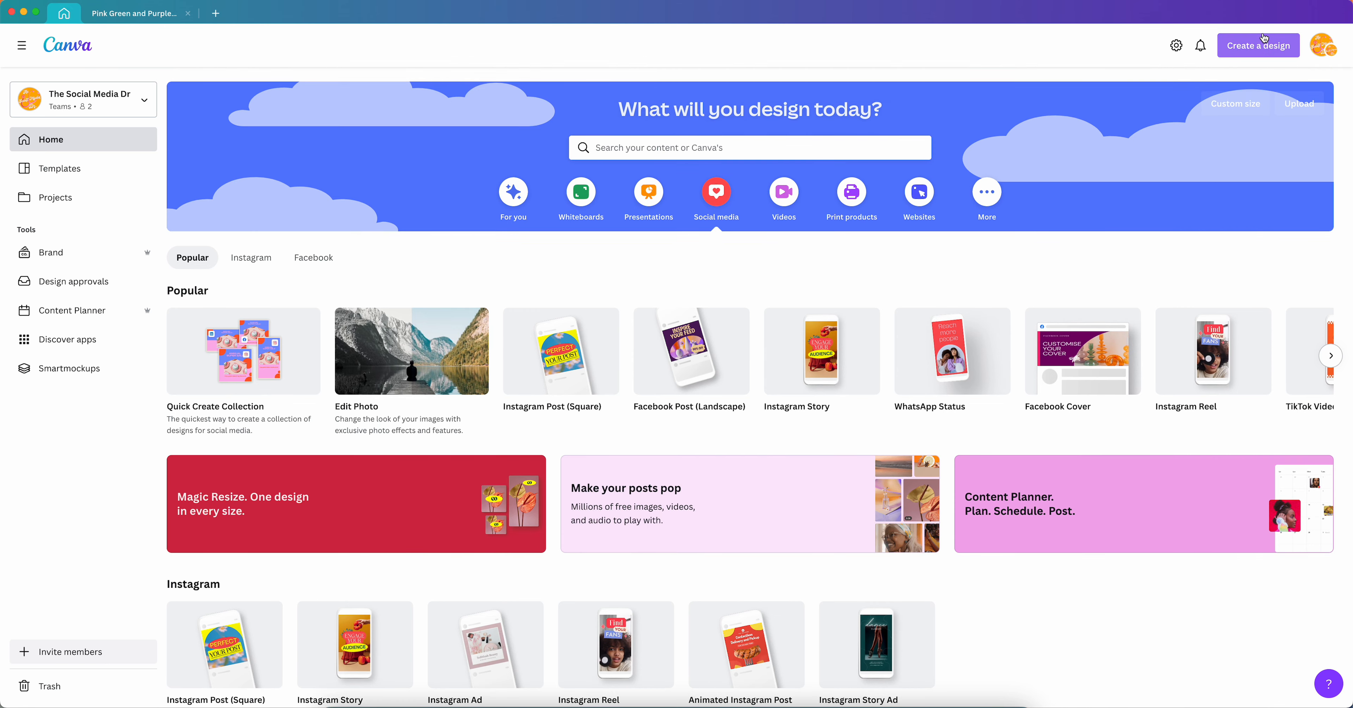
Create a new blank Instagram Post (Square) design
left_click(1256, 47)
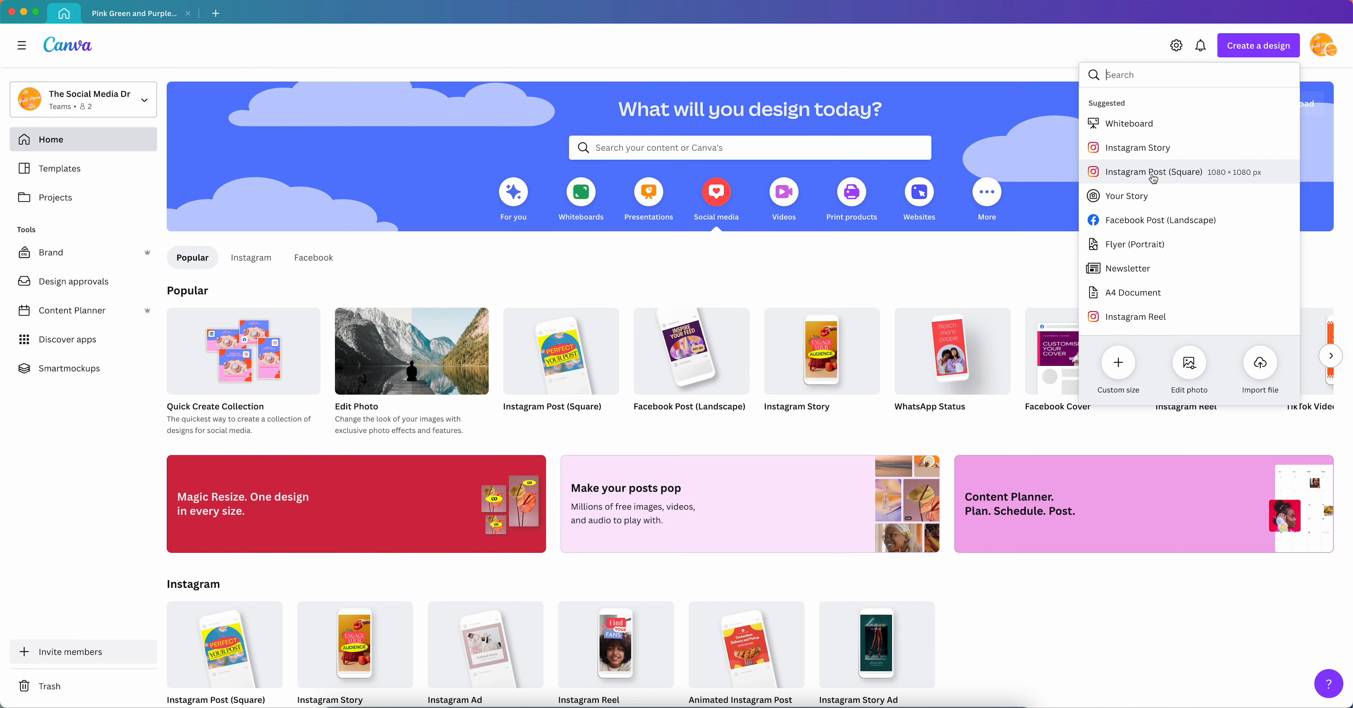
left_click(1152, 179)
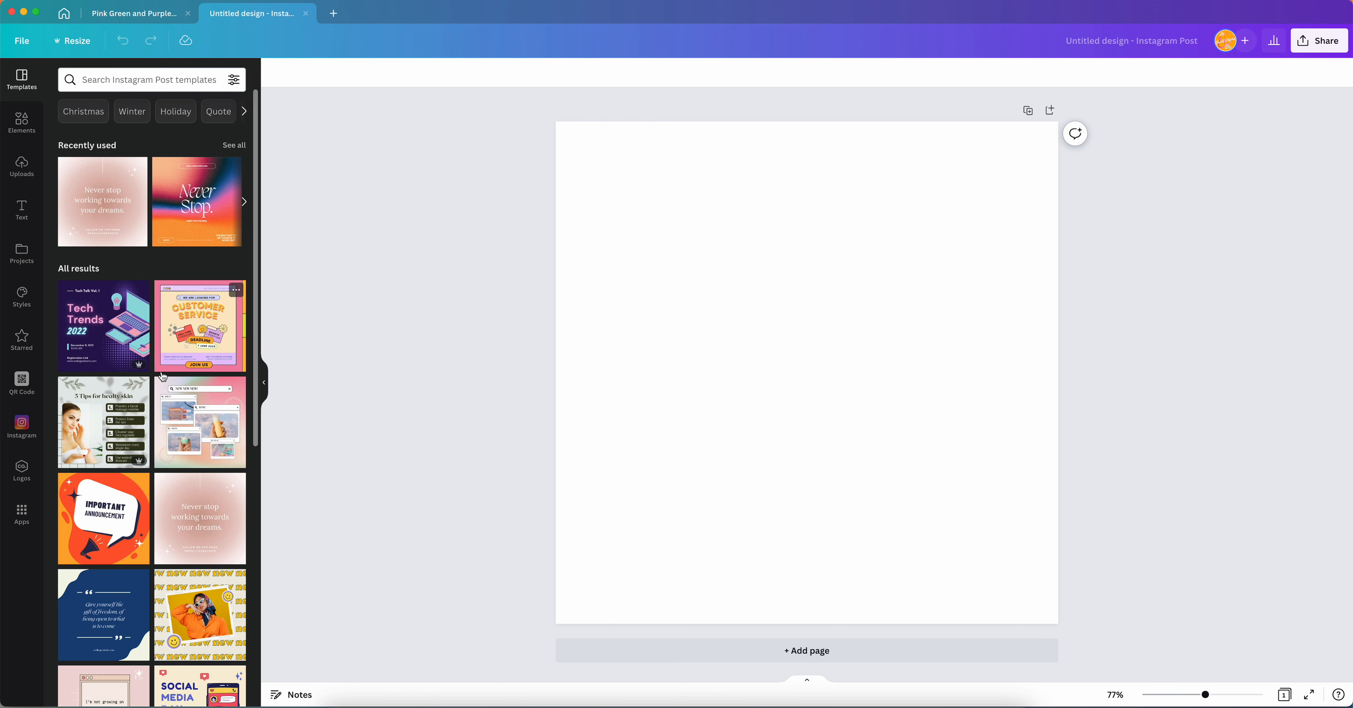
Apply the Customer Service hiring template to the blank page and select its text, shapes and graphics one by one
scroll(158, 371, "down", 5)
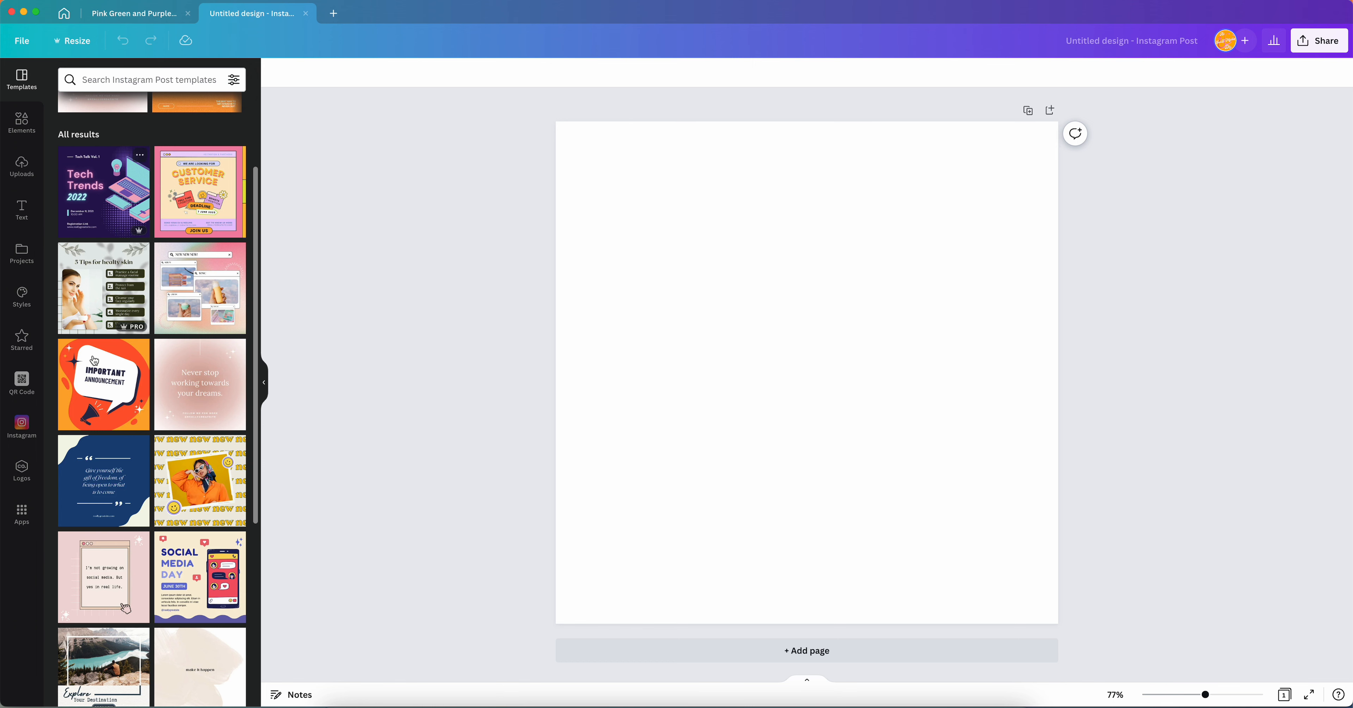
left_click(186, 217)
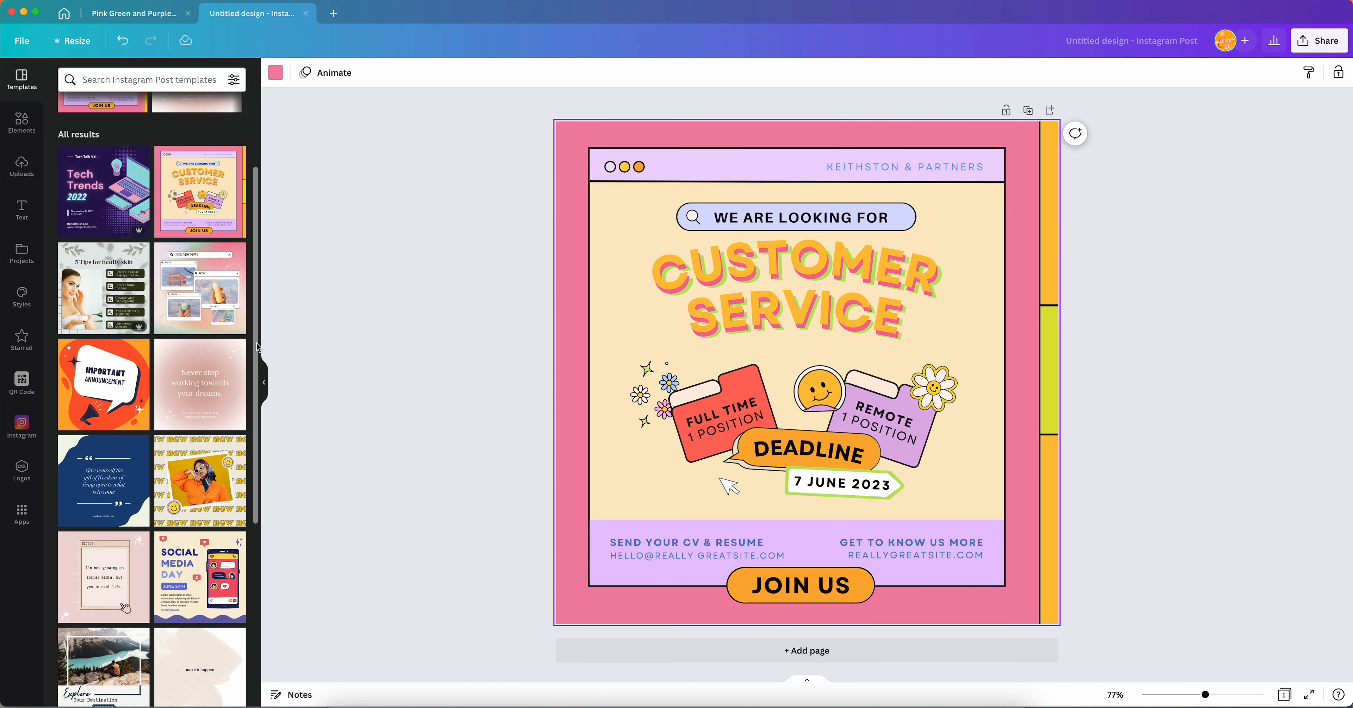
left_click(703, 219)
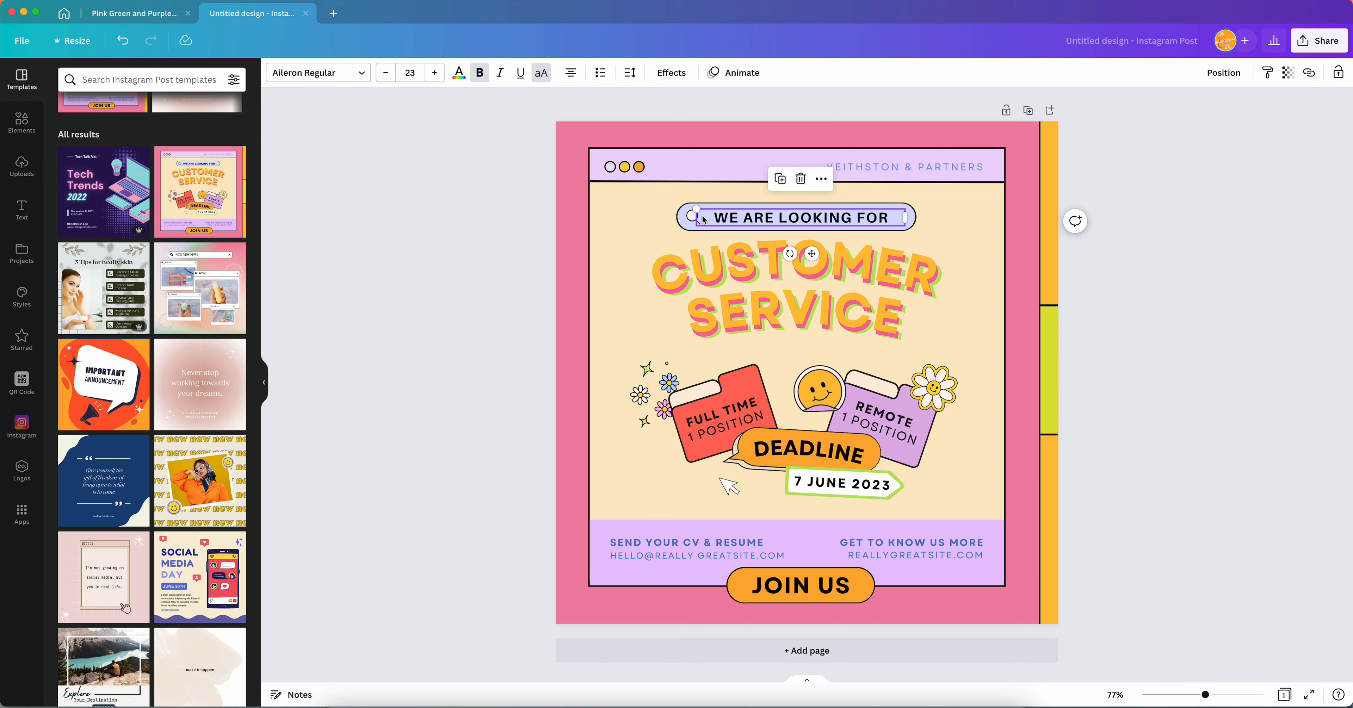
left_click(689, 218)
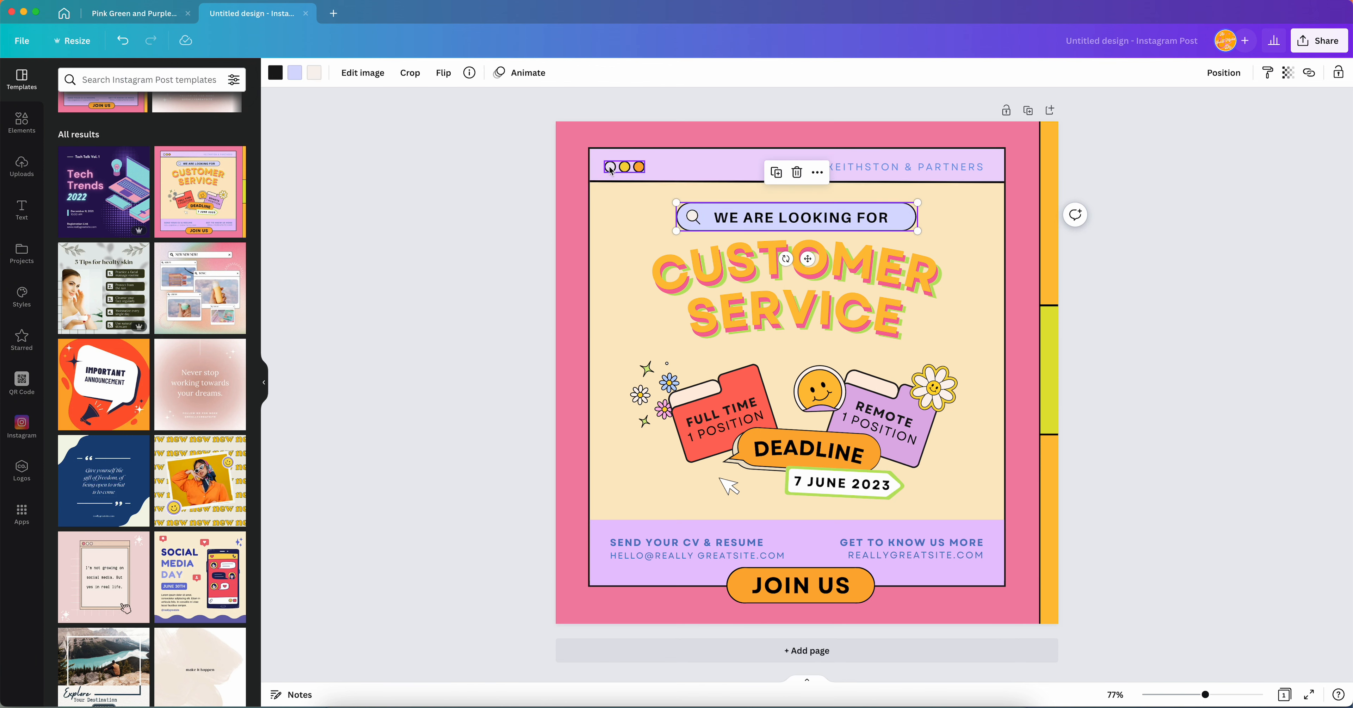
left_click(1040, 252)
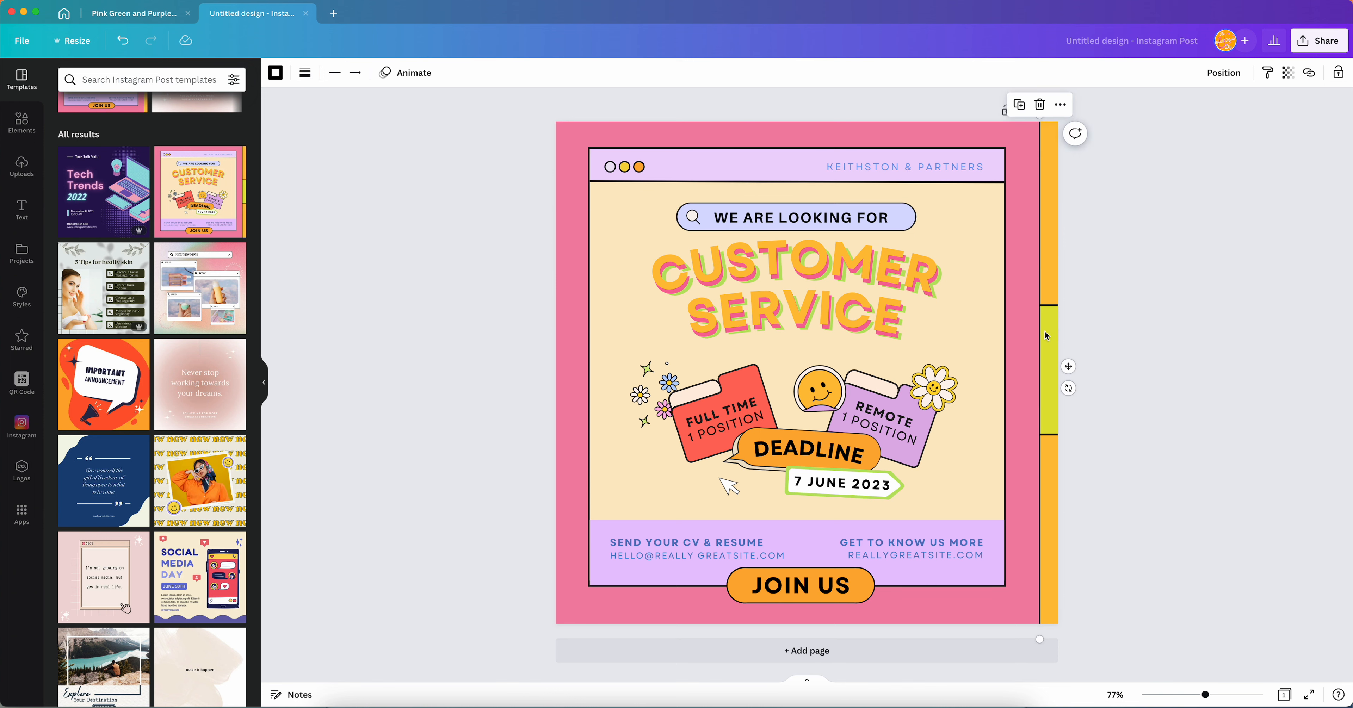
left_click(1045, 359)
left_click(1054, 215)
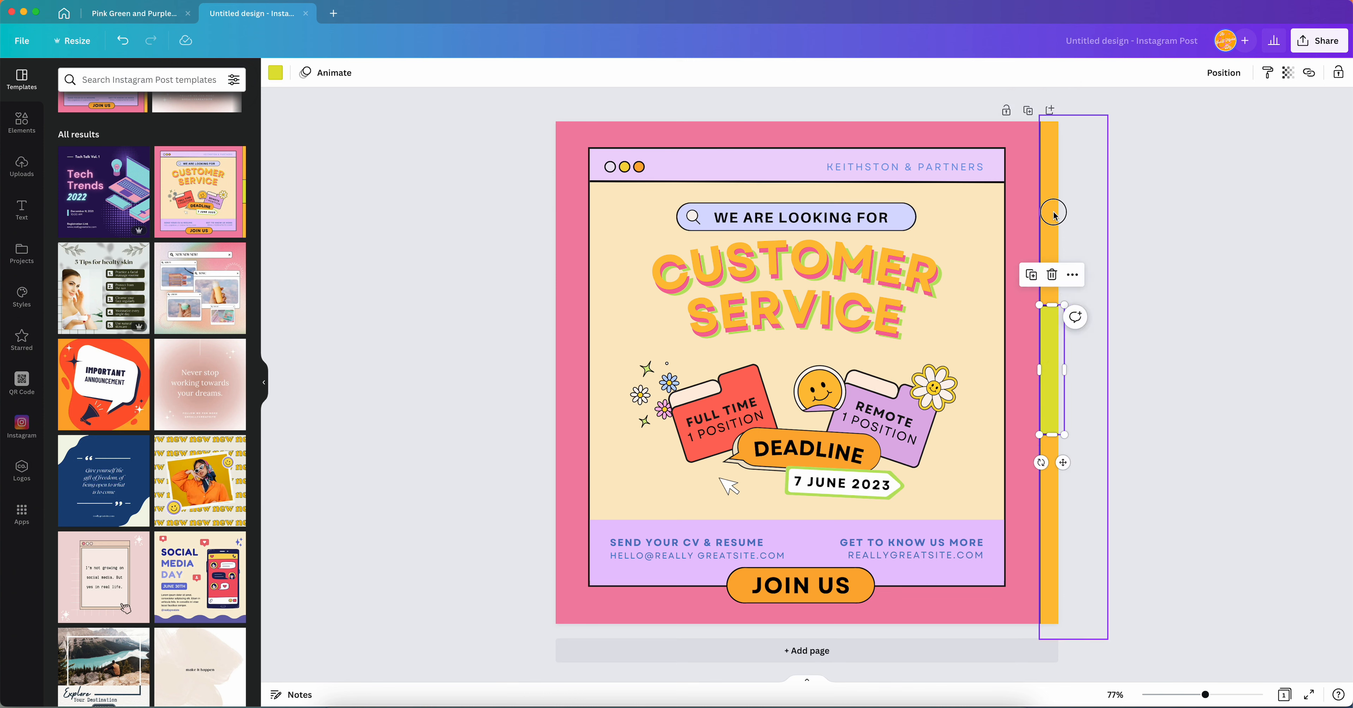
left_click(709, 430)
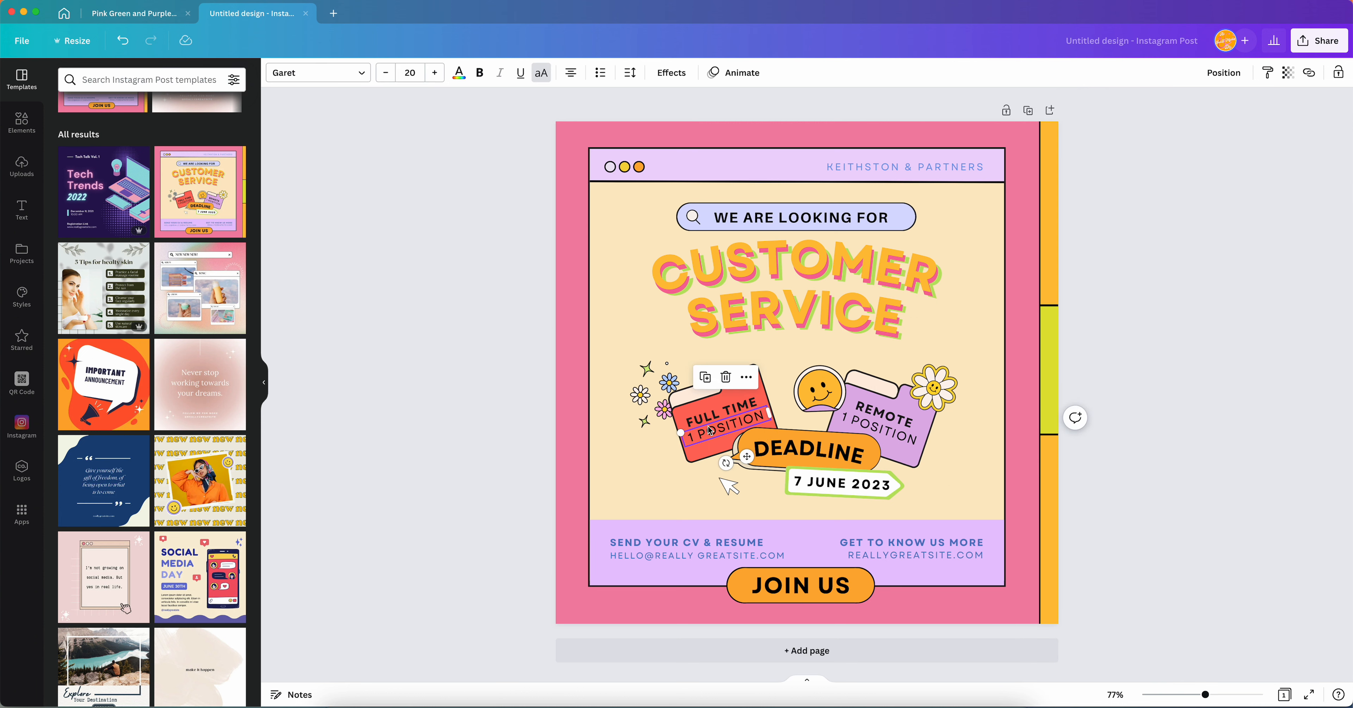
left_click(762, 393)
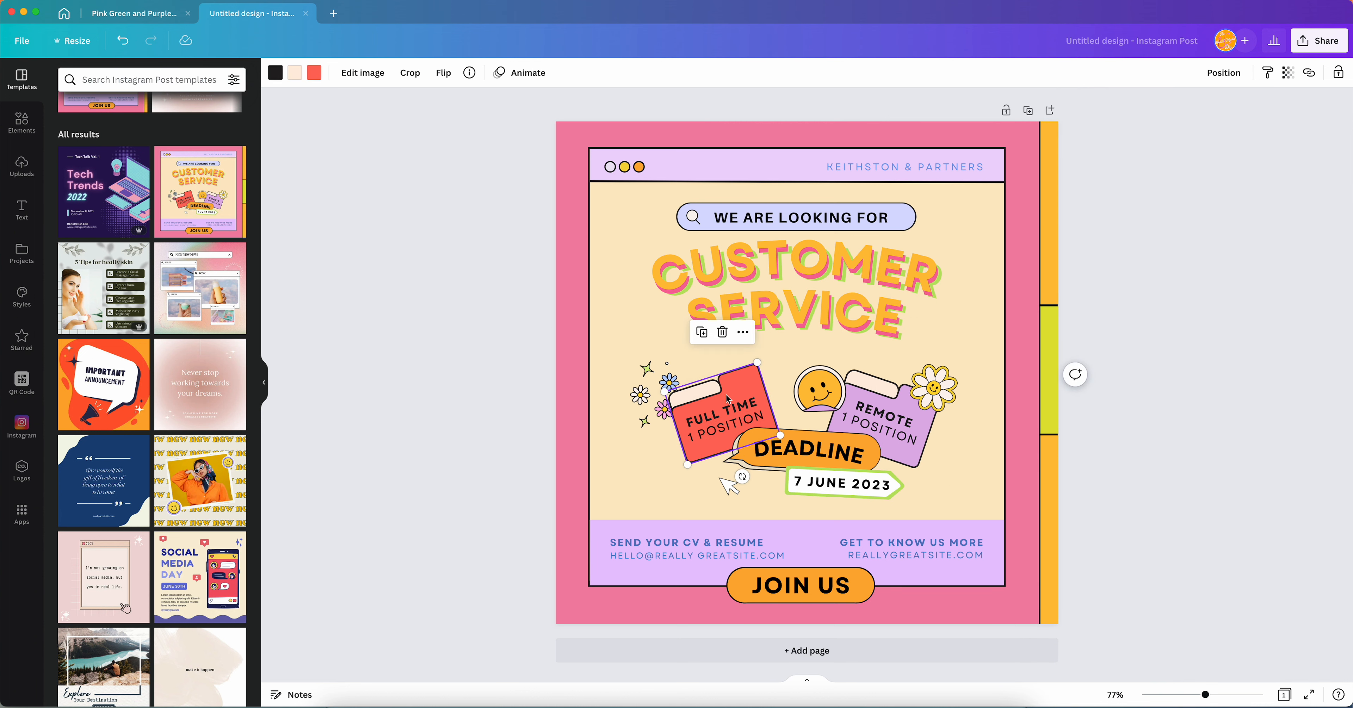
left_click(660, 385)
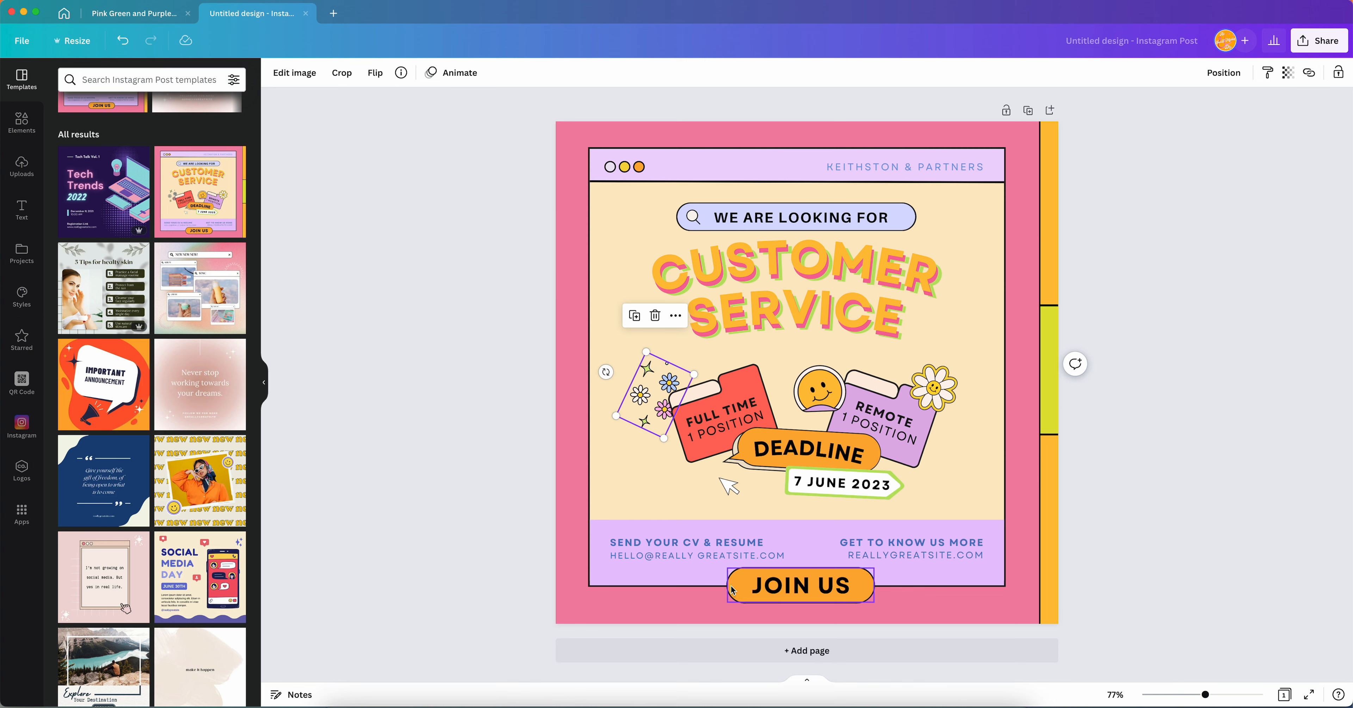
Delete the smiley graphic, all other template elements and the pink background to clear the page
left_click(819, 391)
key("Delete")
left_click(808, 294)
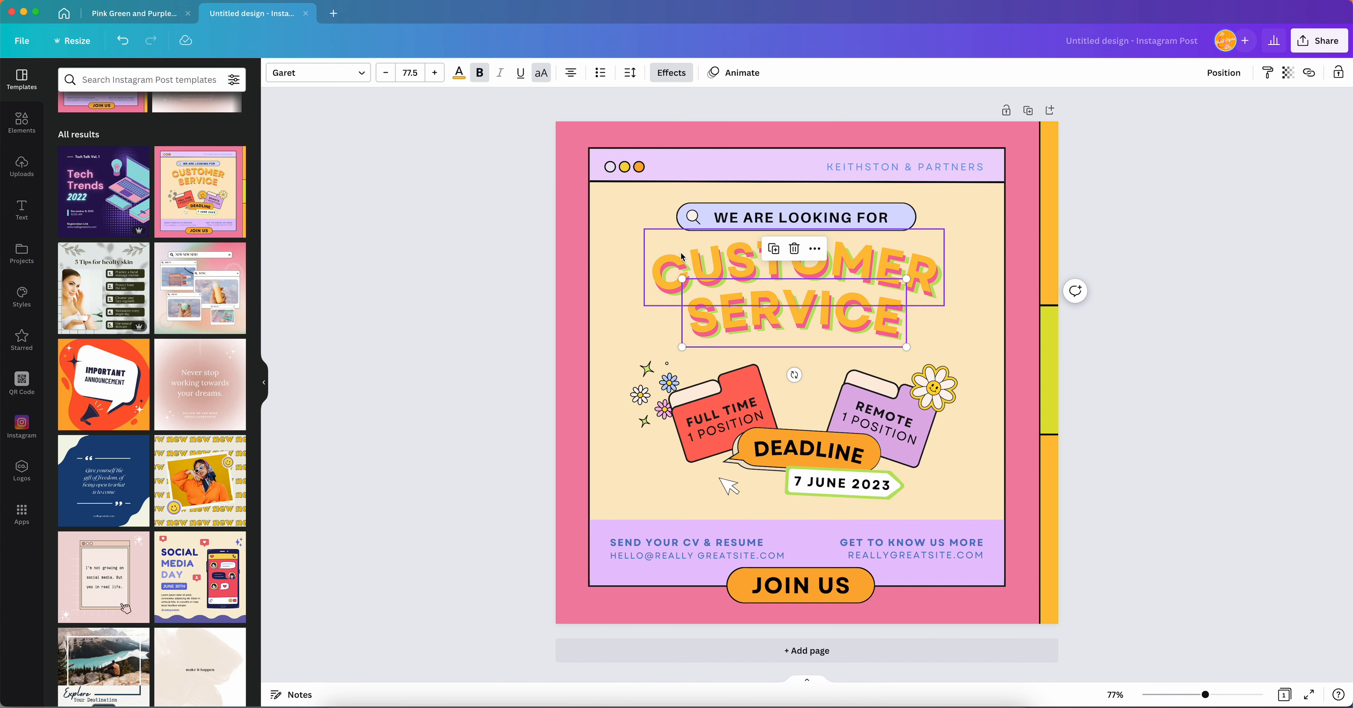
left_click_drag(528, 116, 1099, 634)
key("Delete")
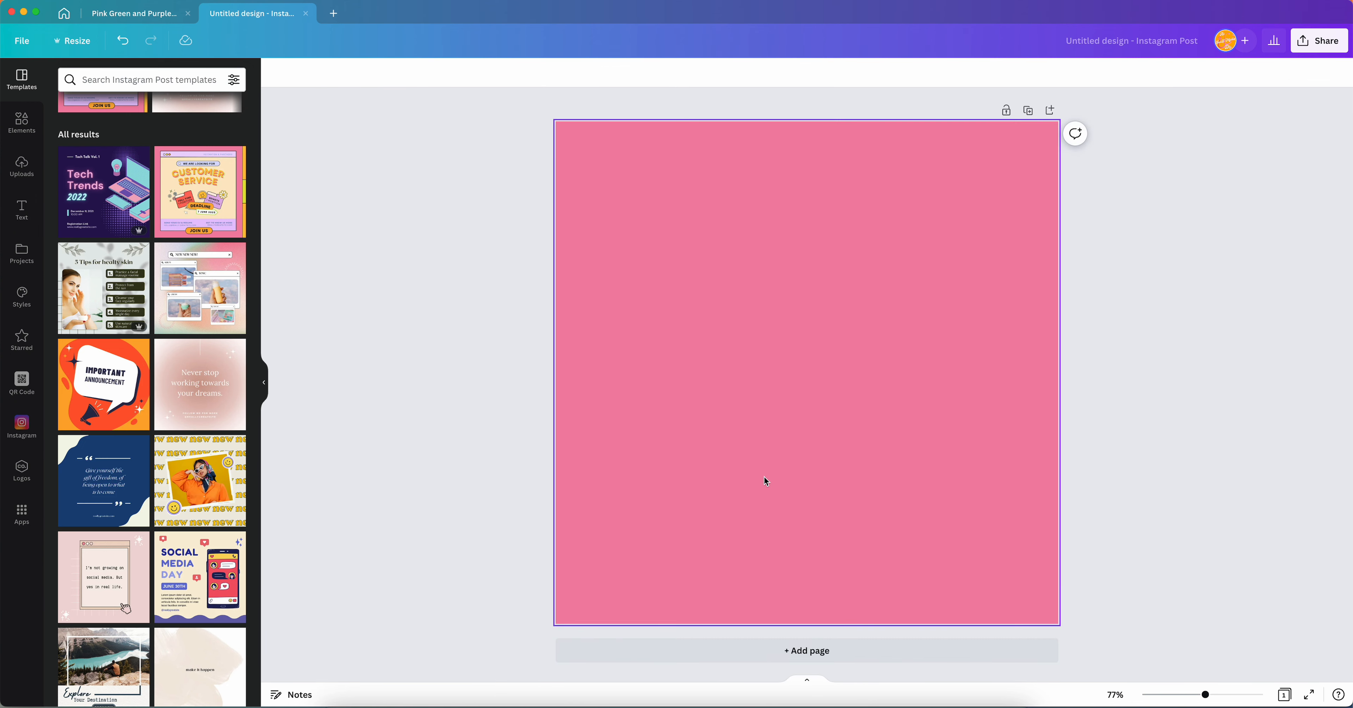
left_click(720, 363)
key("Delete")
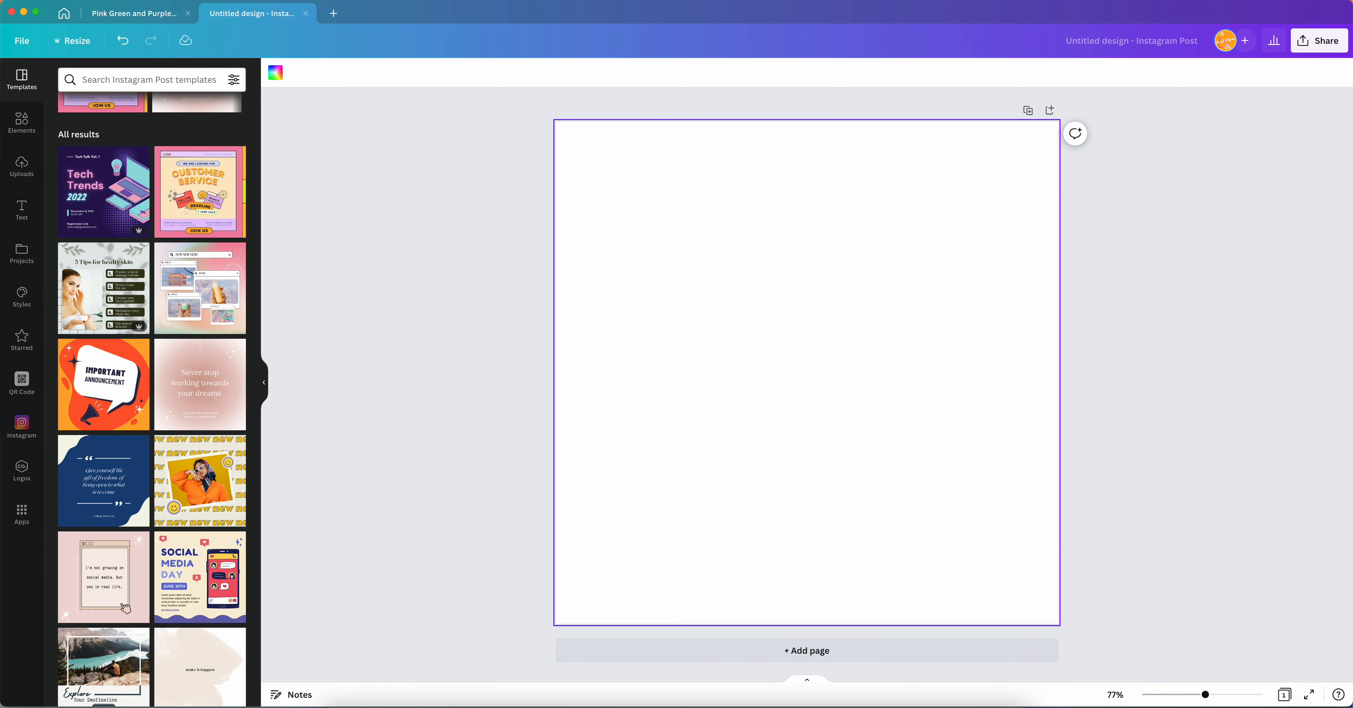
Search the Instagram Post templates for "real estate" and apply the Find Your Dream Home template to the page
scroll(171, 360, "down", 3)
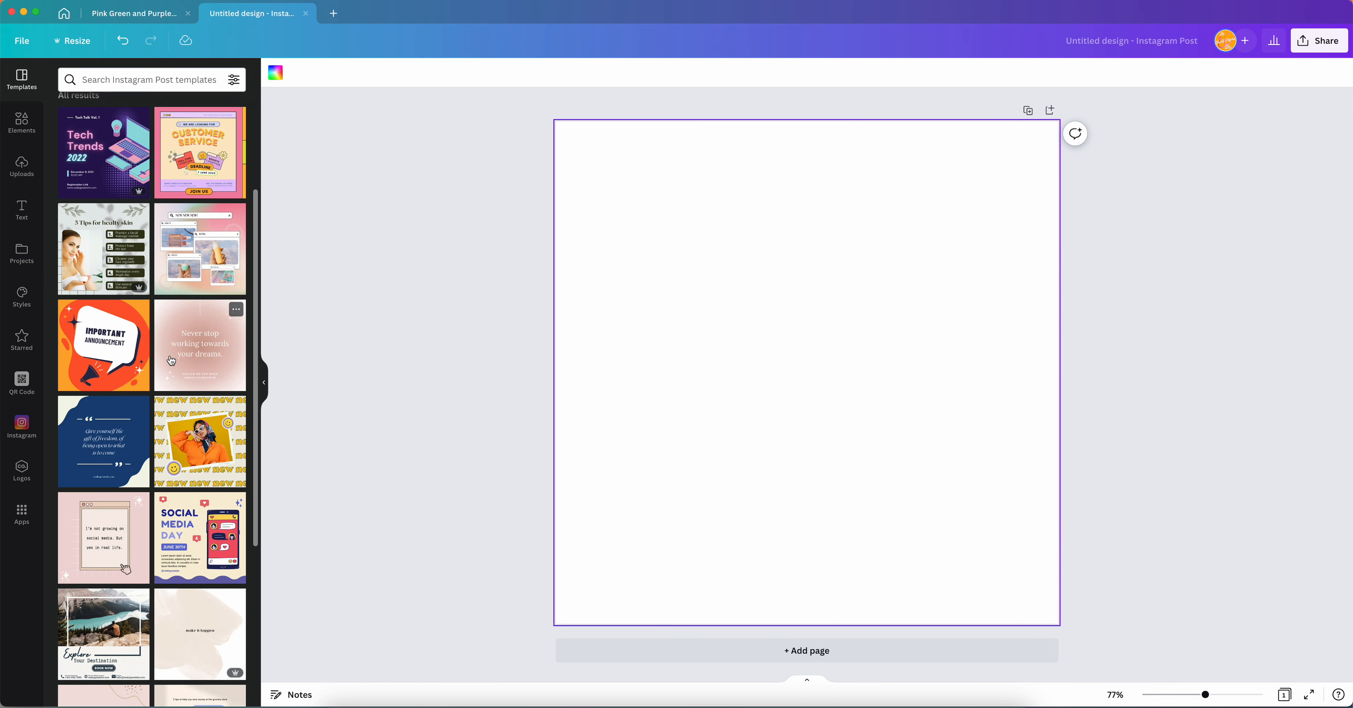
scroll(172, 360, "down", 10)
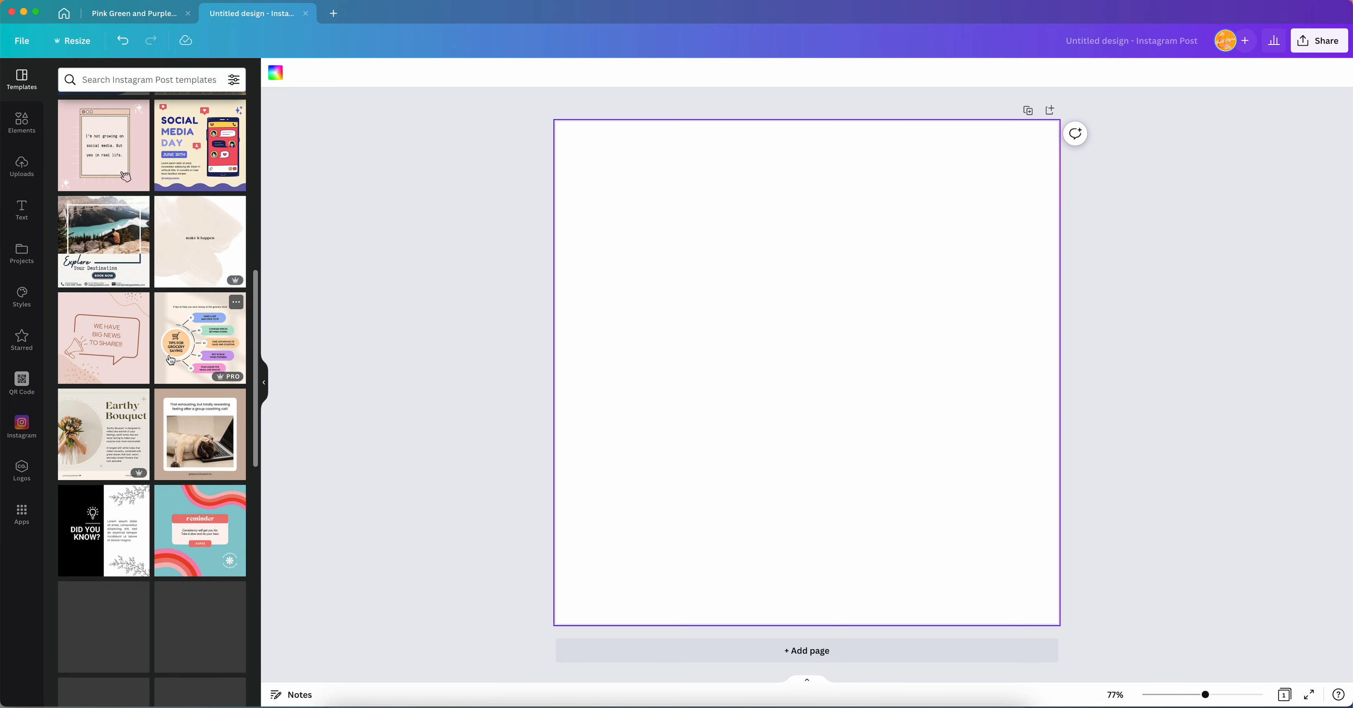
scroll(172, 360, "down", 5)
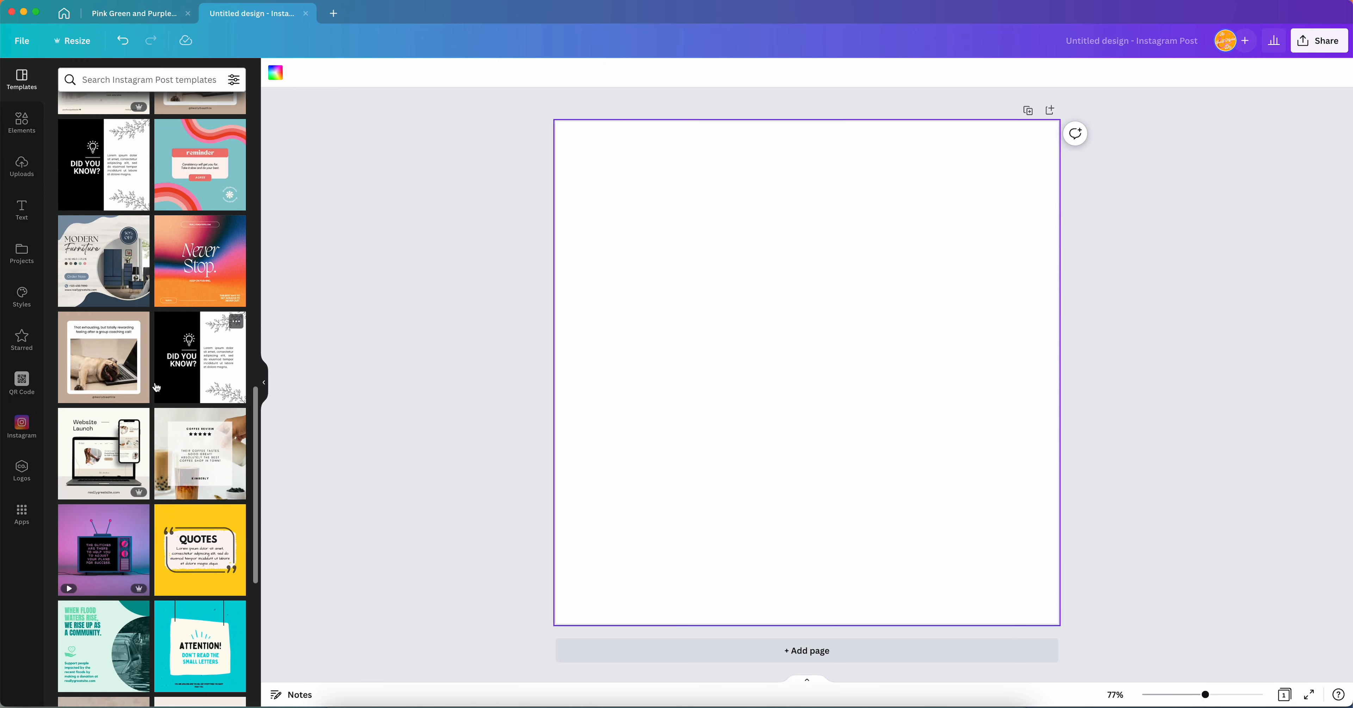
scroll(185, 533, "down", 4)
scroll(185, 533, "up", 4)
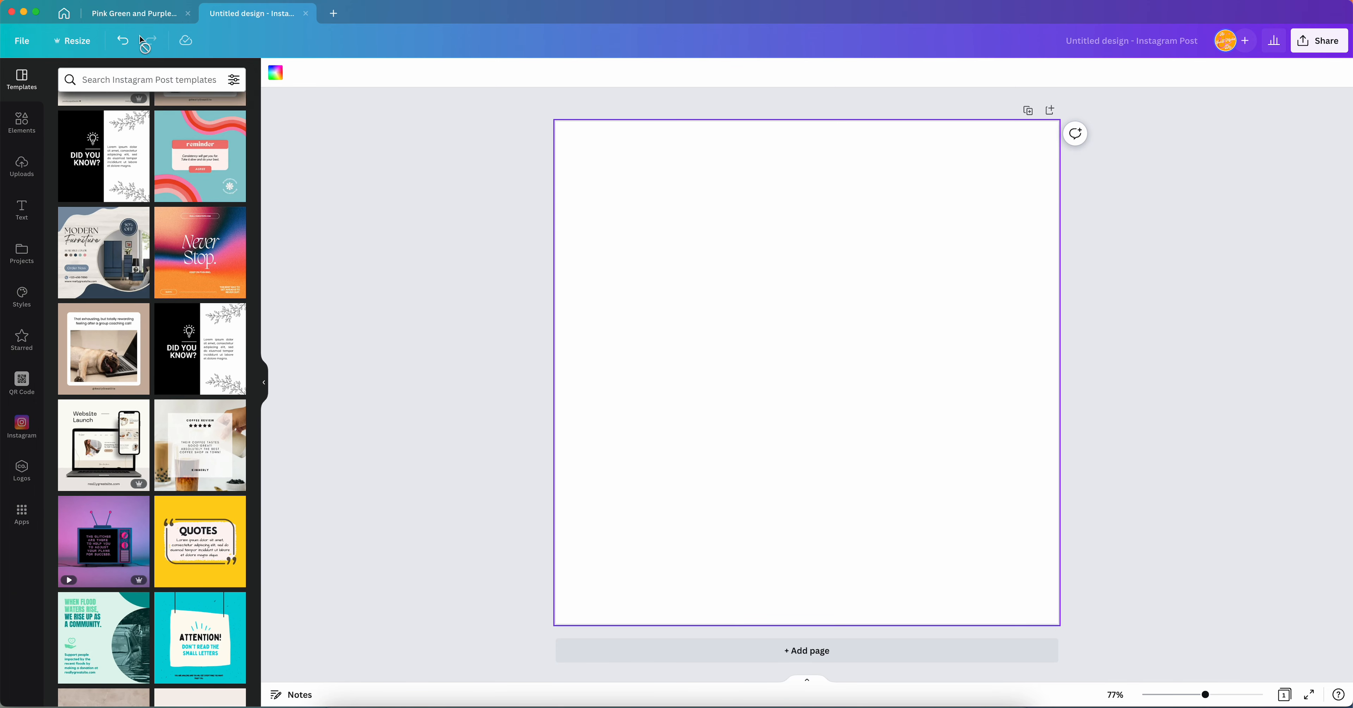
left_click(126, 78)
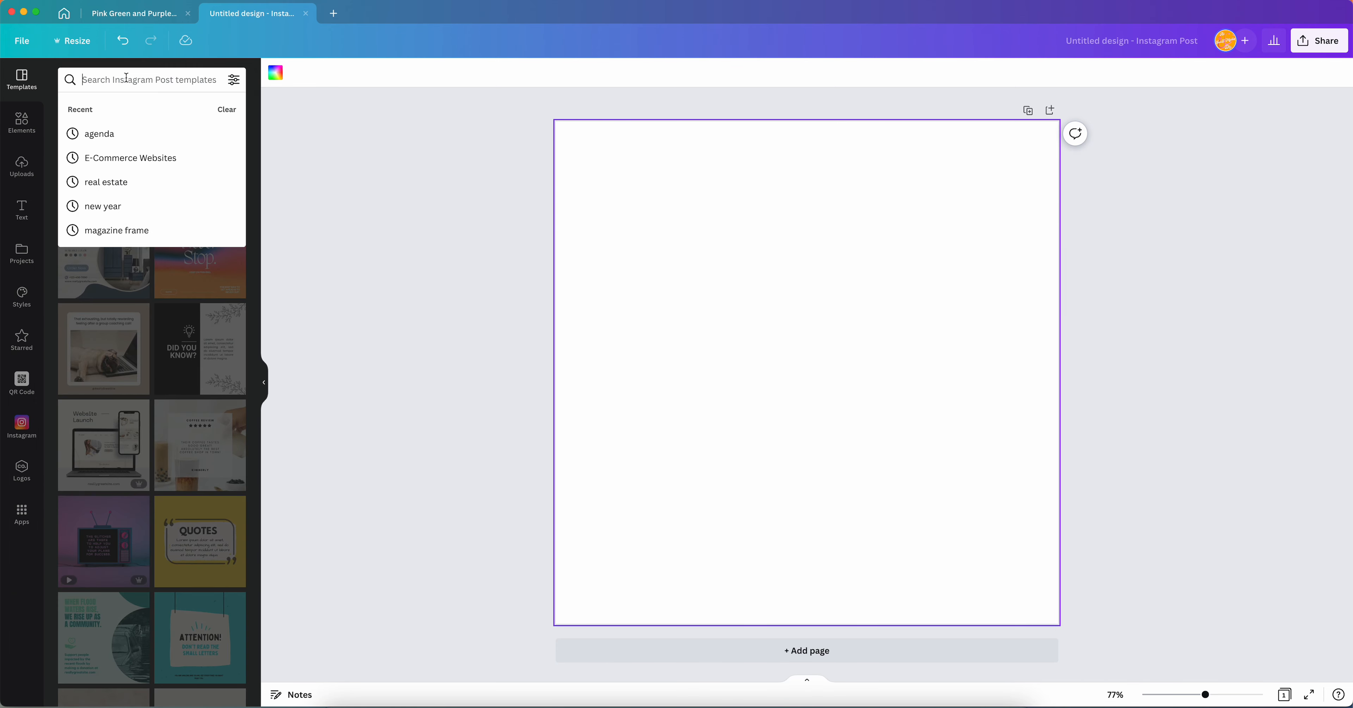
left_click(106, 182)
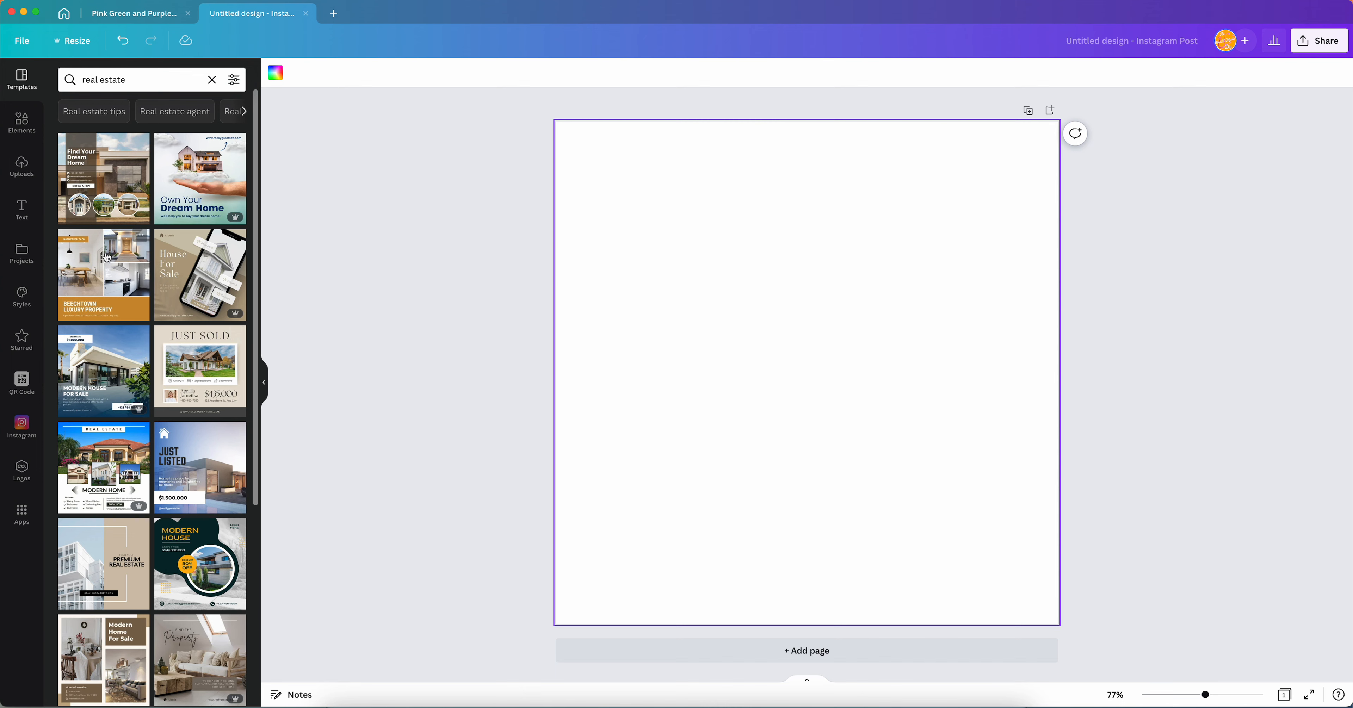
left_click(102, 200)
left_click(665, 354)
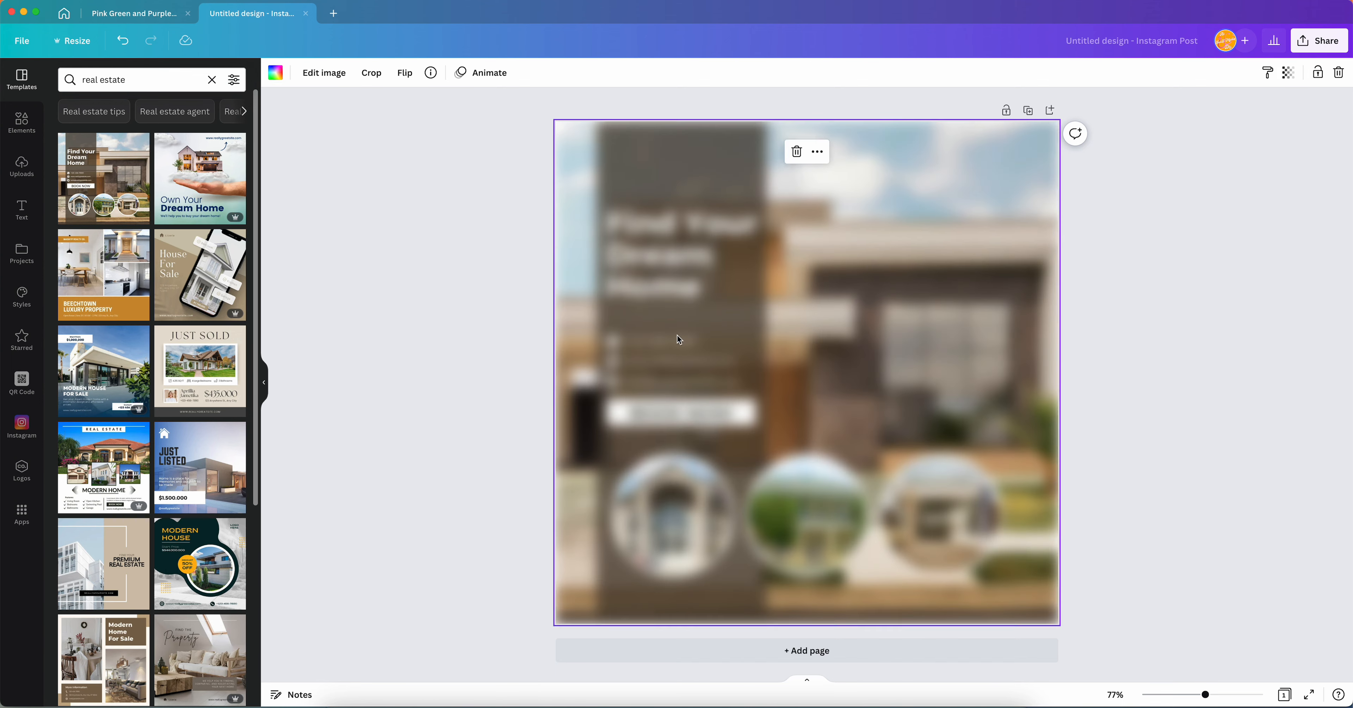
Delete all elements and the background photo of the Find Your Dream Home template to empty the page
left_click(661, 153)
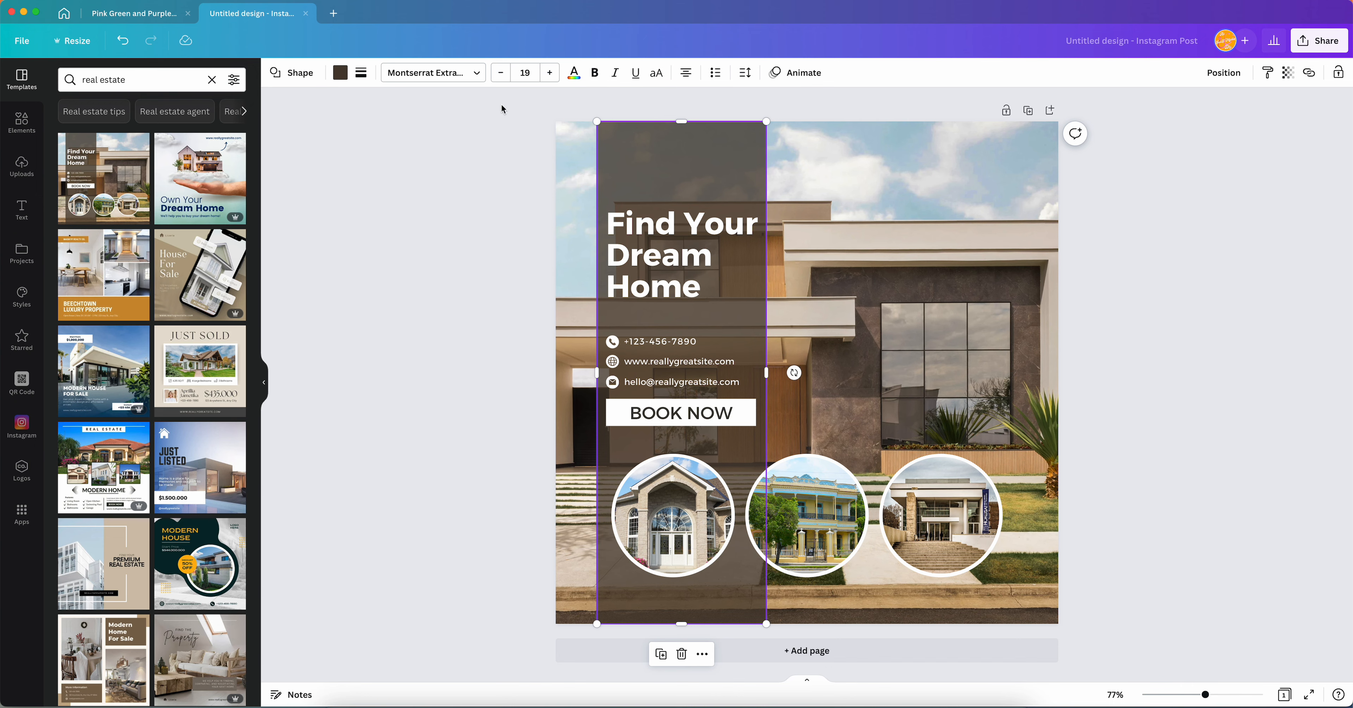
left_click_drag(529, 118, 1220, 661)
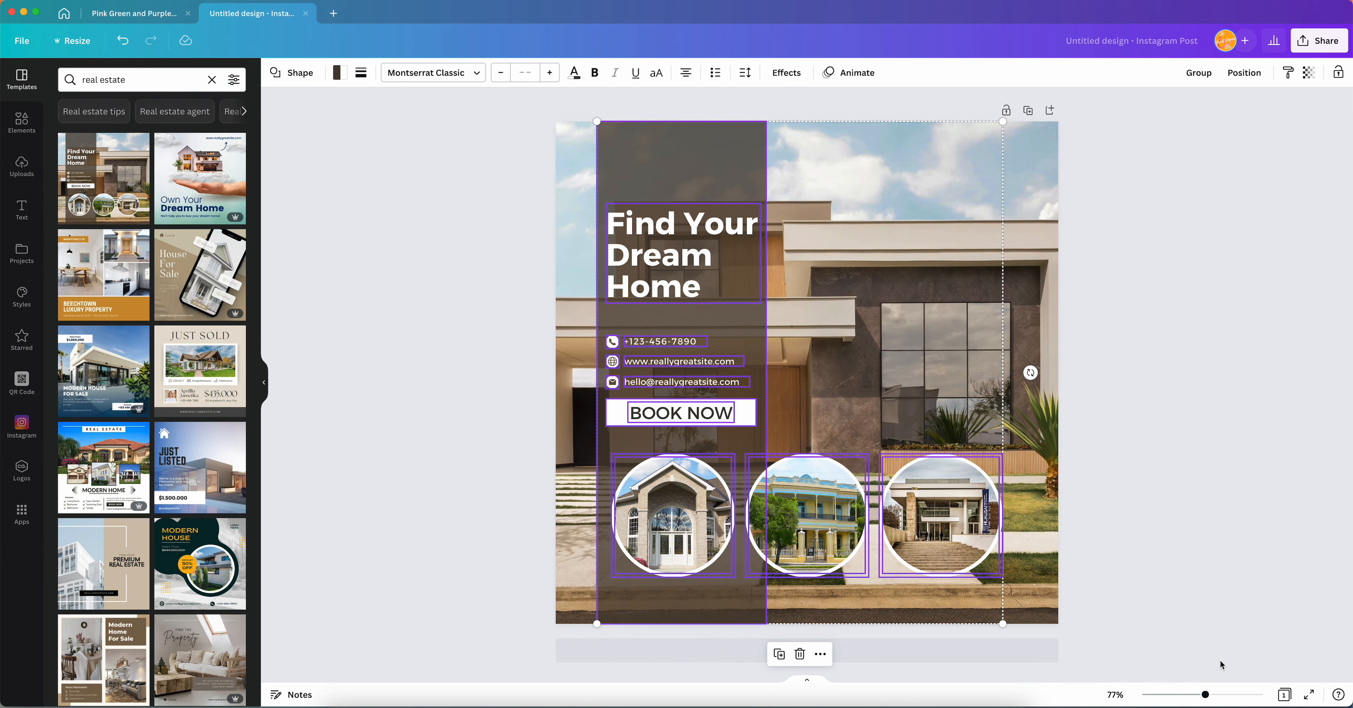
key("Delete")
left_click(890, 544)
key("Delete")
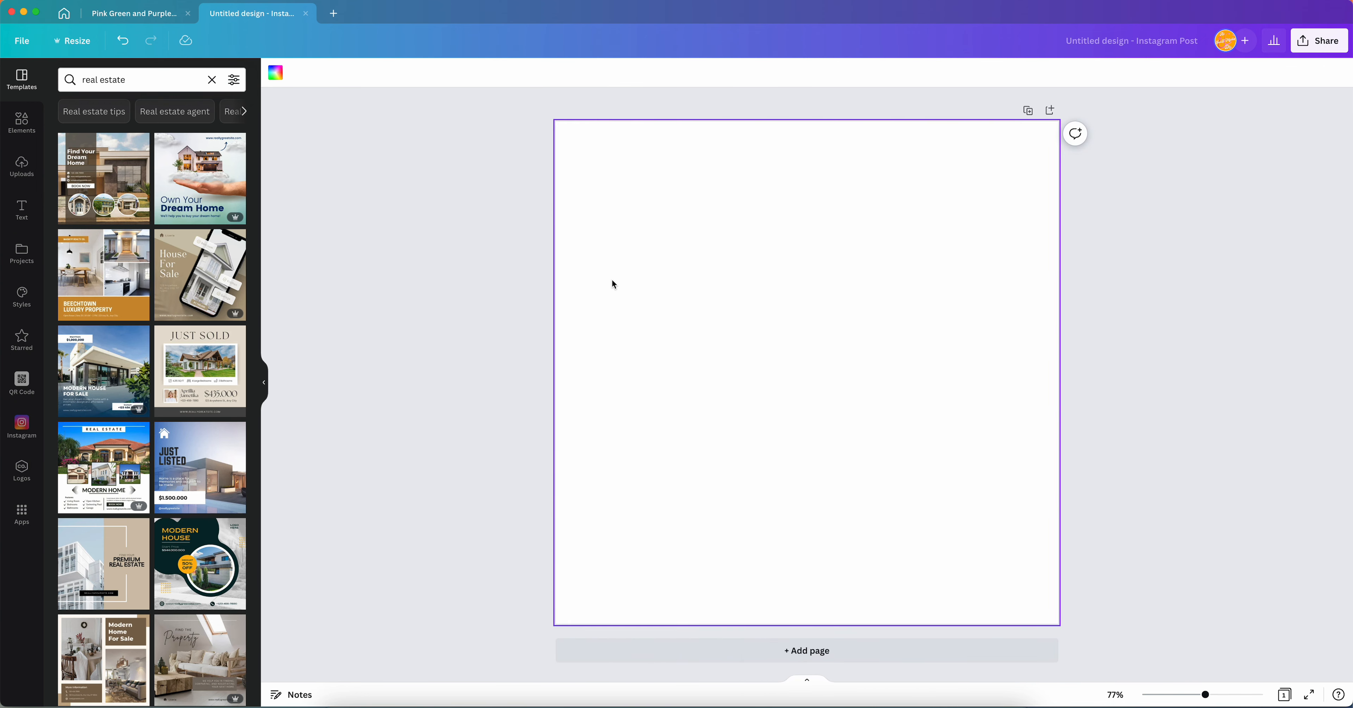
Clear the "real estate" query from the template search
left_click(172, 71)
key("super+a")
key("BackSpace")
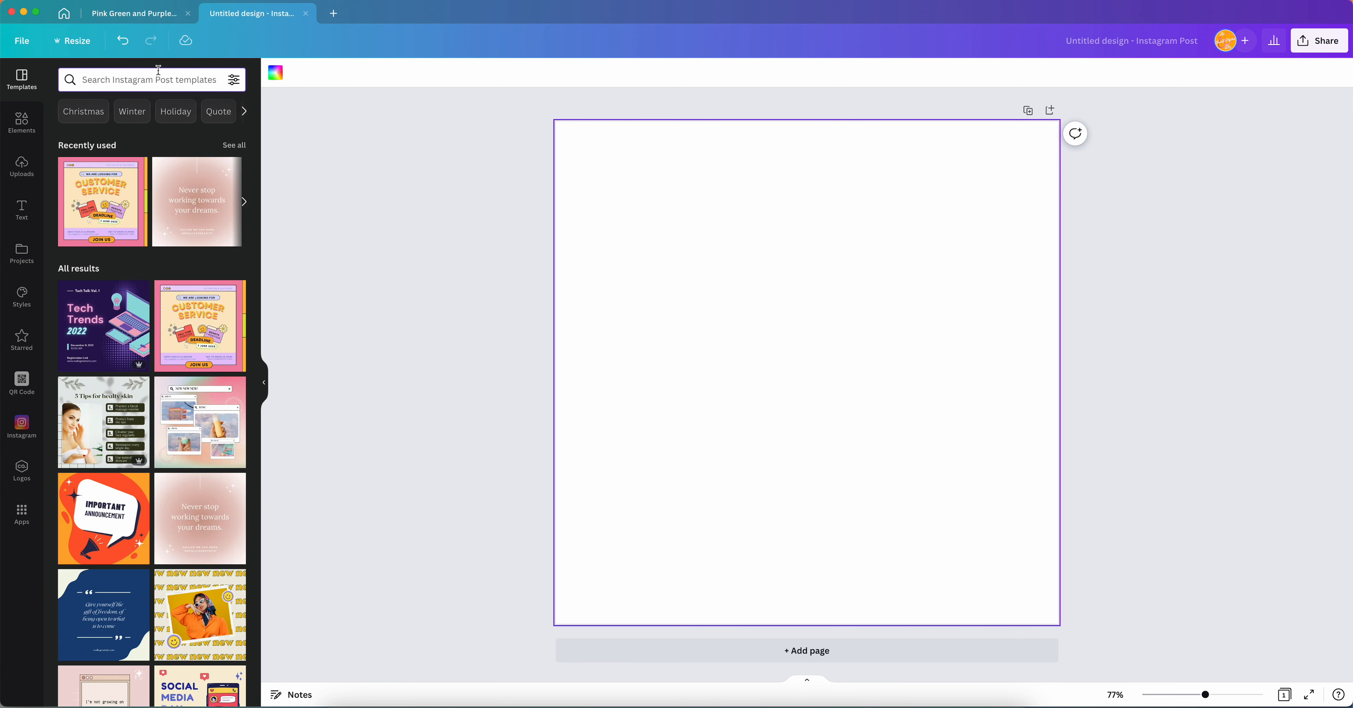
Add a square and a solid straight line from Lines & Shapes, and move the line above the square
left_click(22, 121)
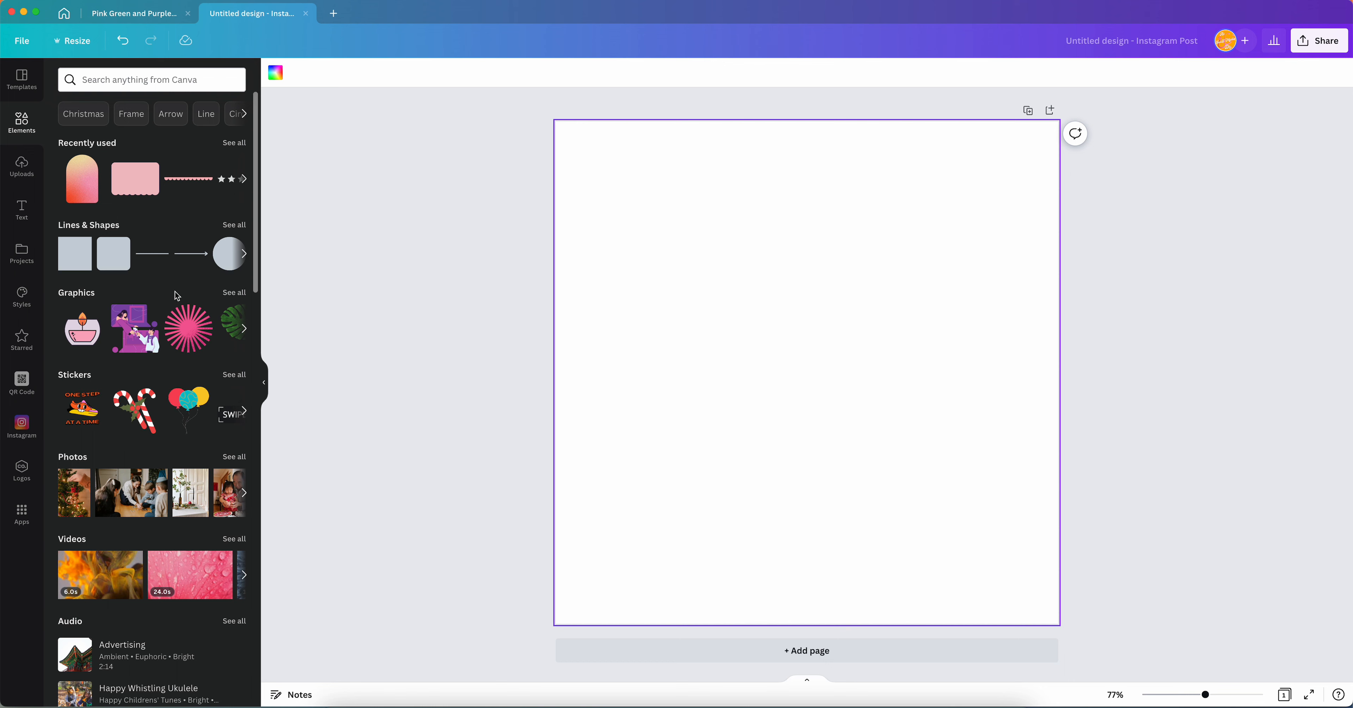
left_click(232, 225)
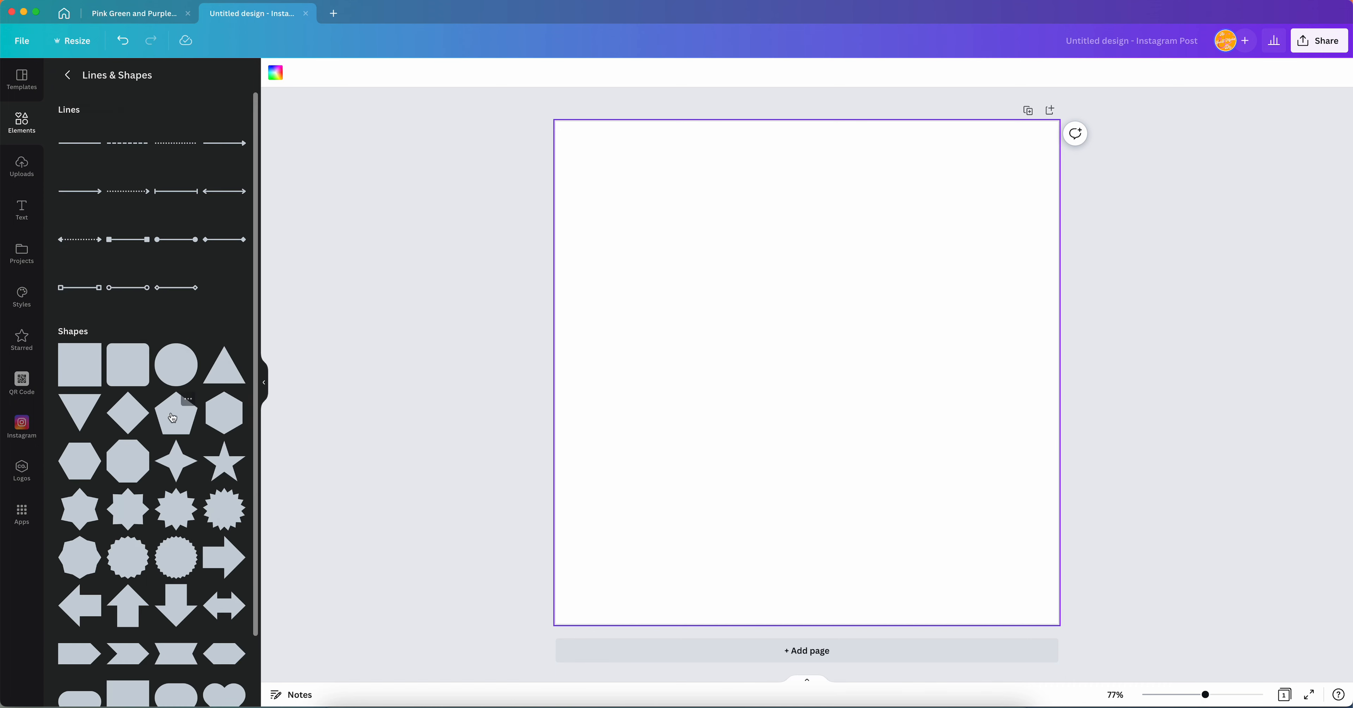
left_click(75, 379)
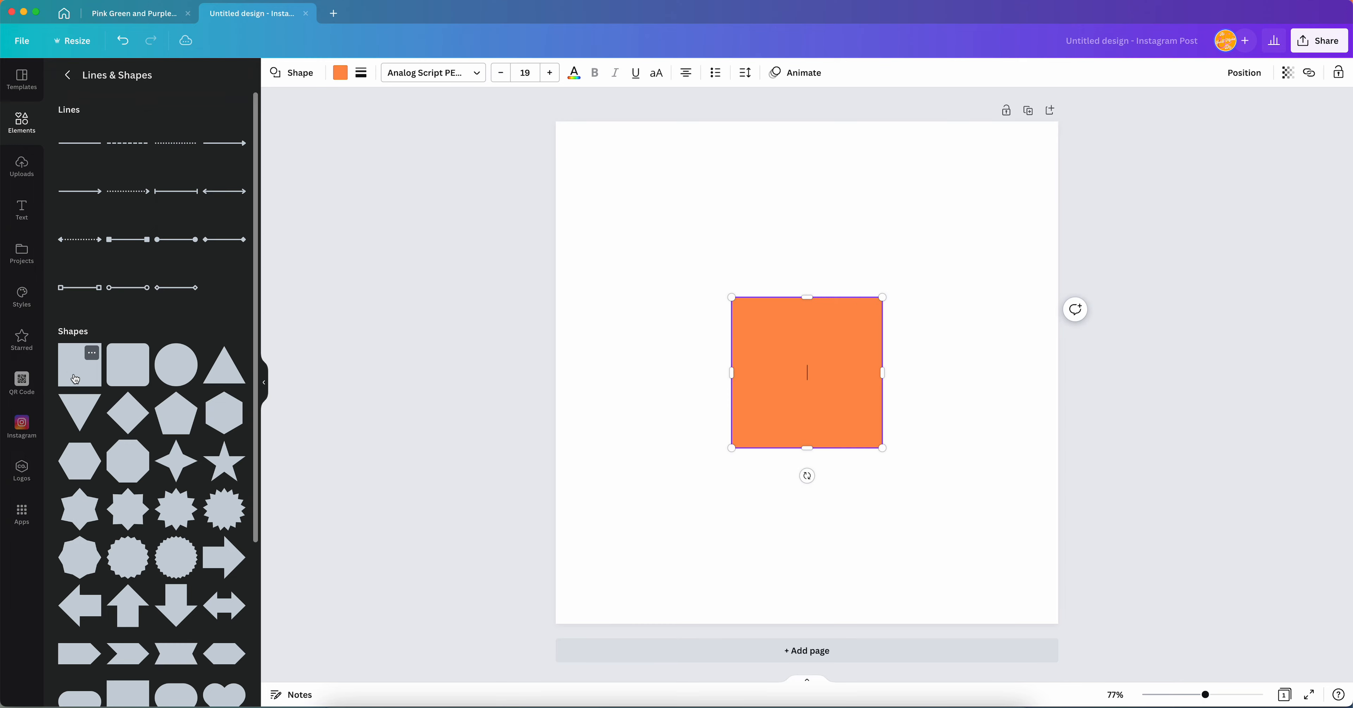
left_click(79, 143)
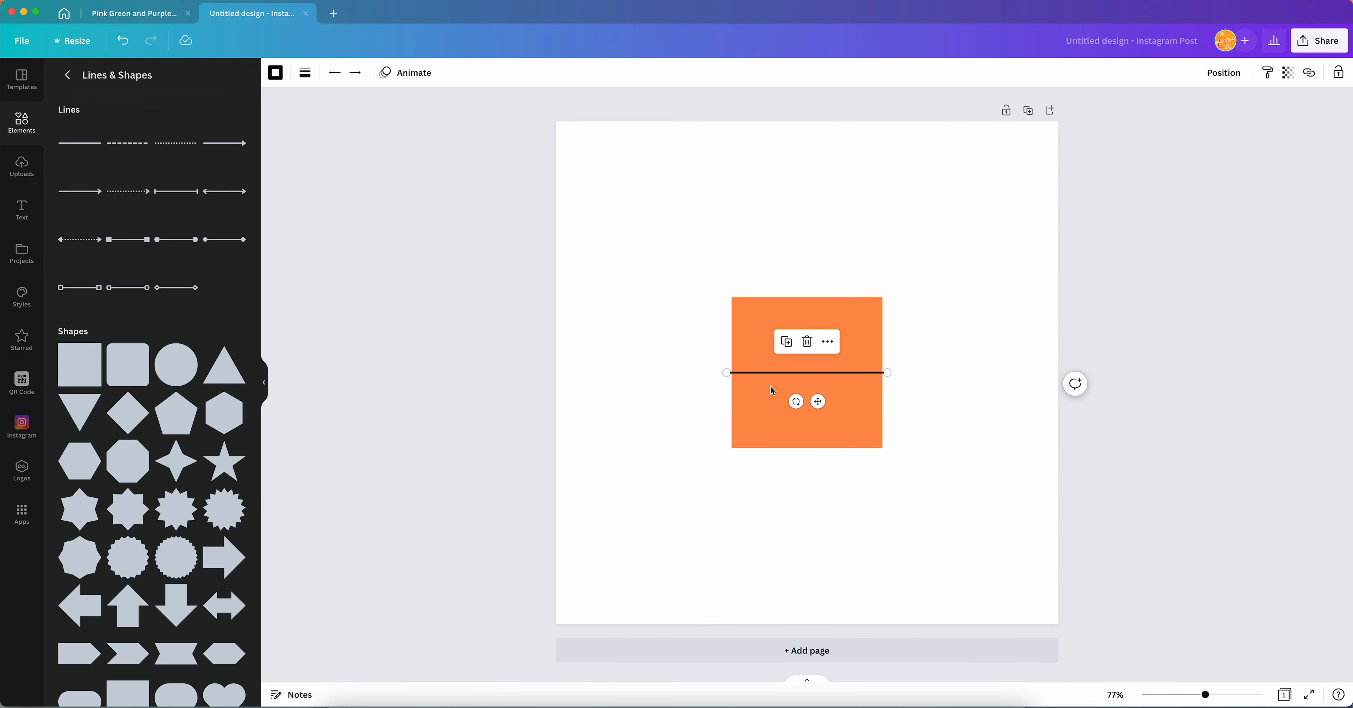
left_click_drag(818, 401, 818, 279)
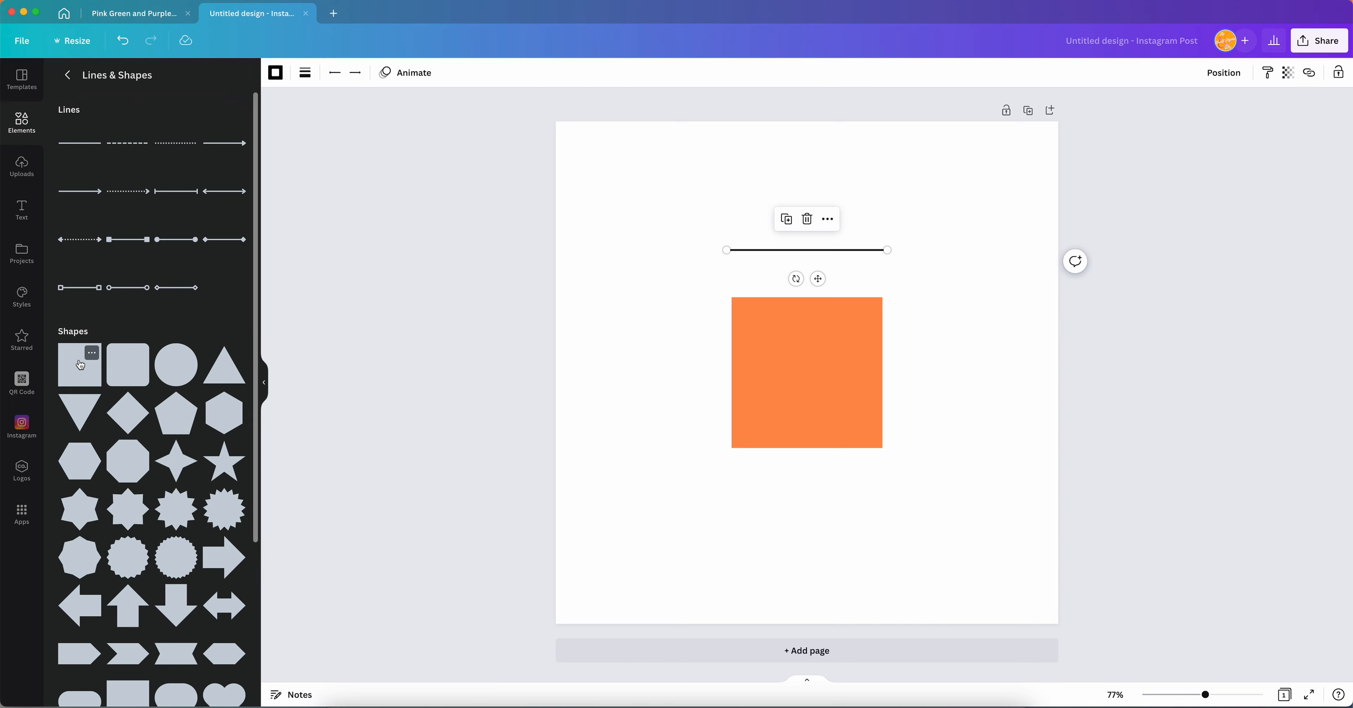
scroll(160, 449, "down", 5)
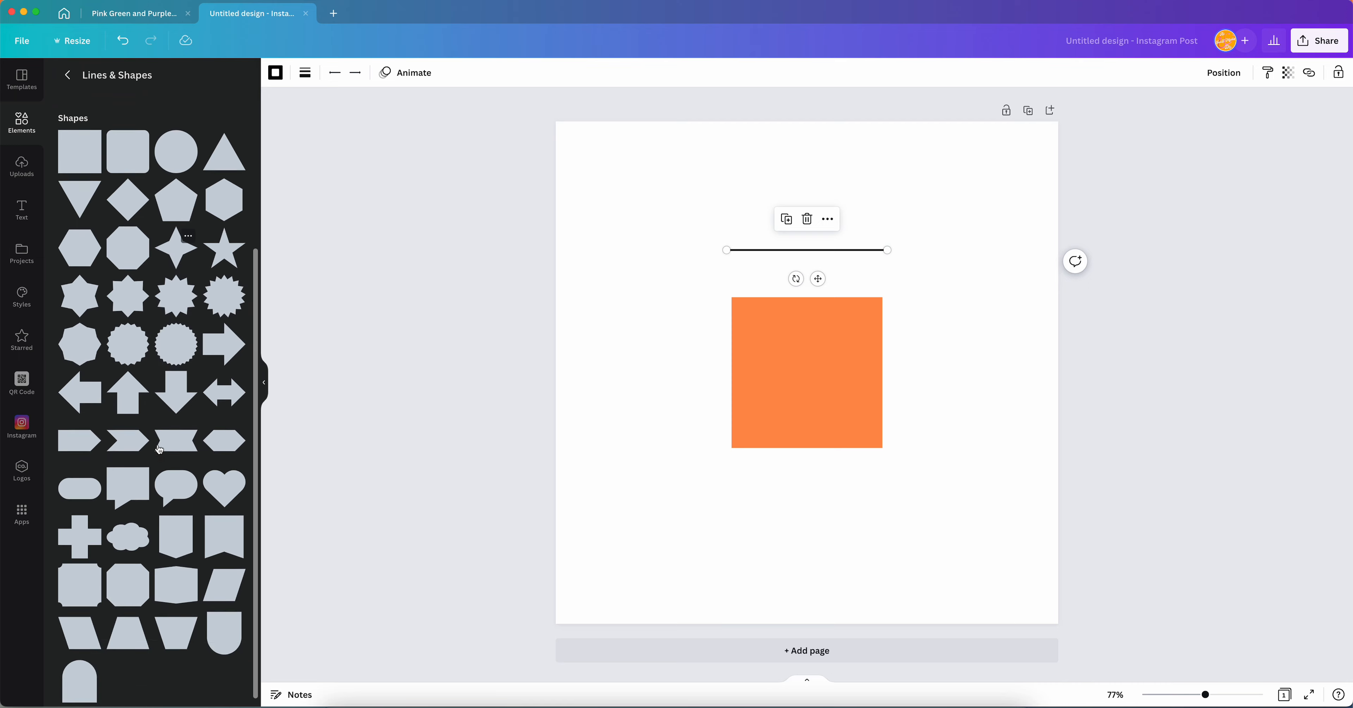
scroll(159, 449, "up", 5)
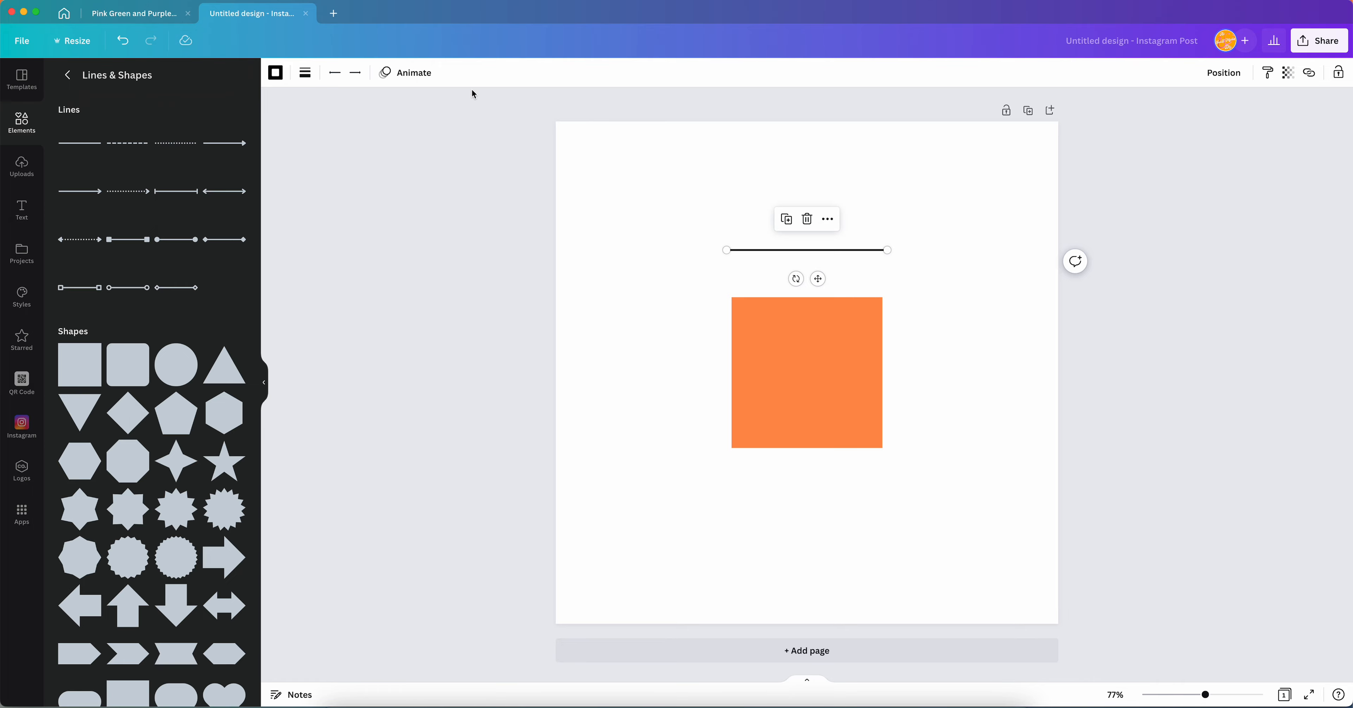
Add a text box to the page and empty its placeholder text to discard it
left_click(22, 209)
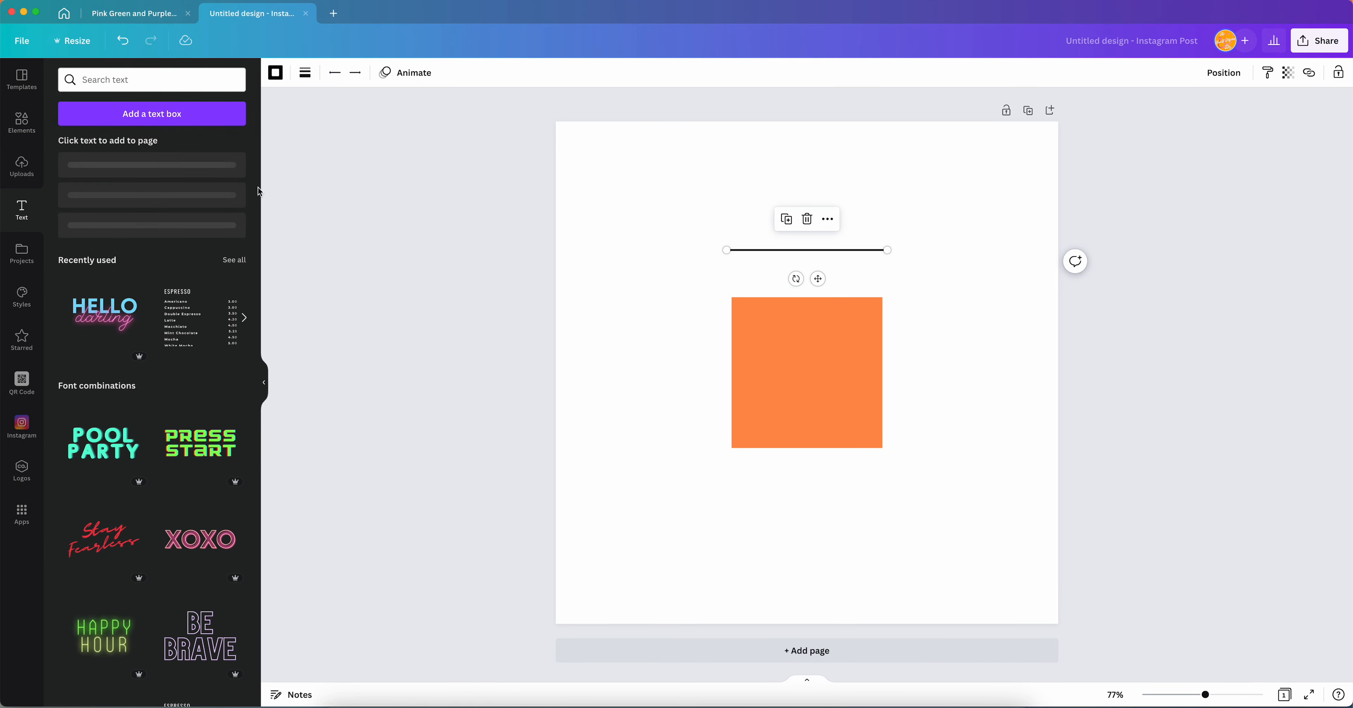
left_click(180, 116)
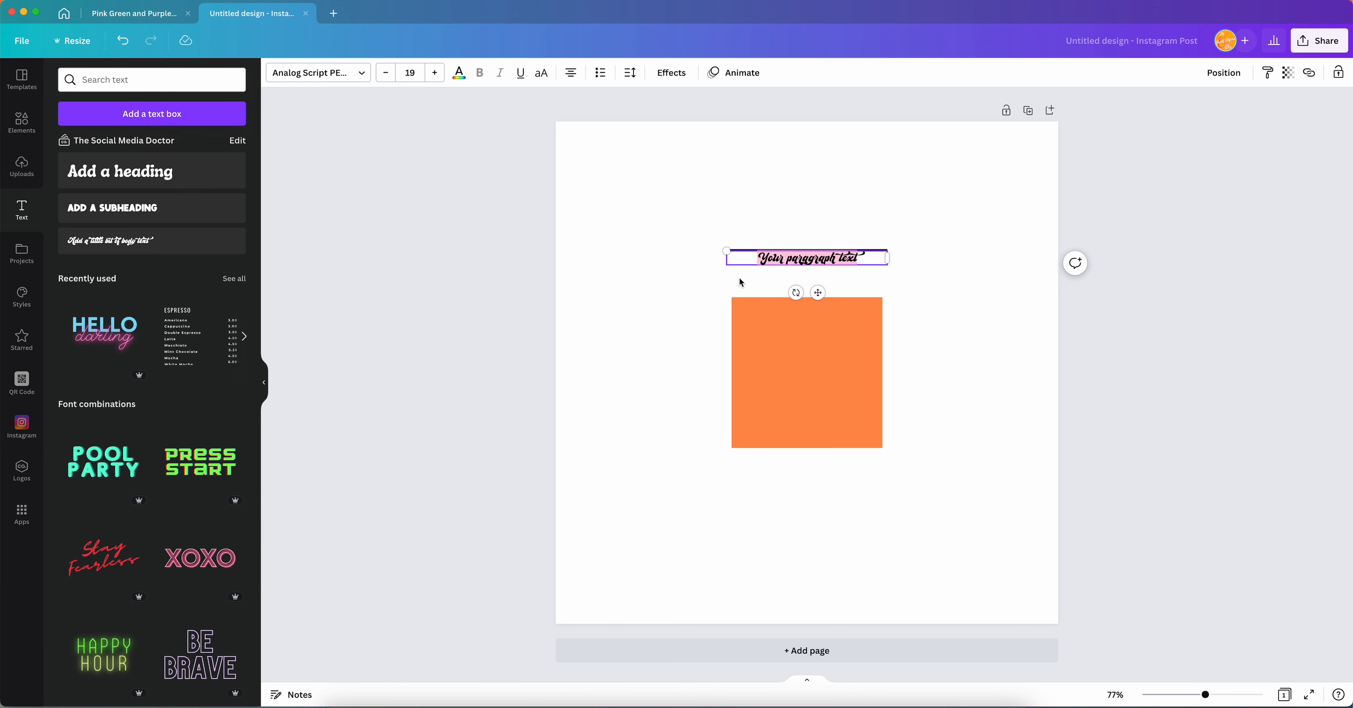
key("BackSpace")
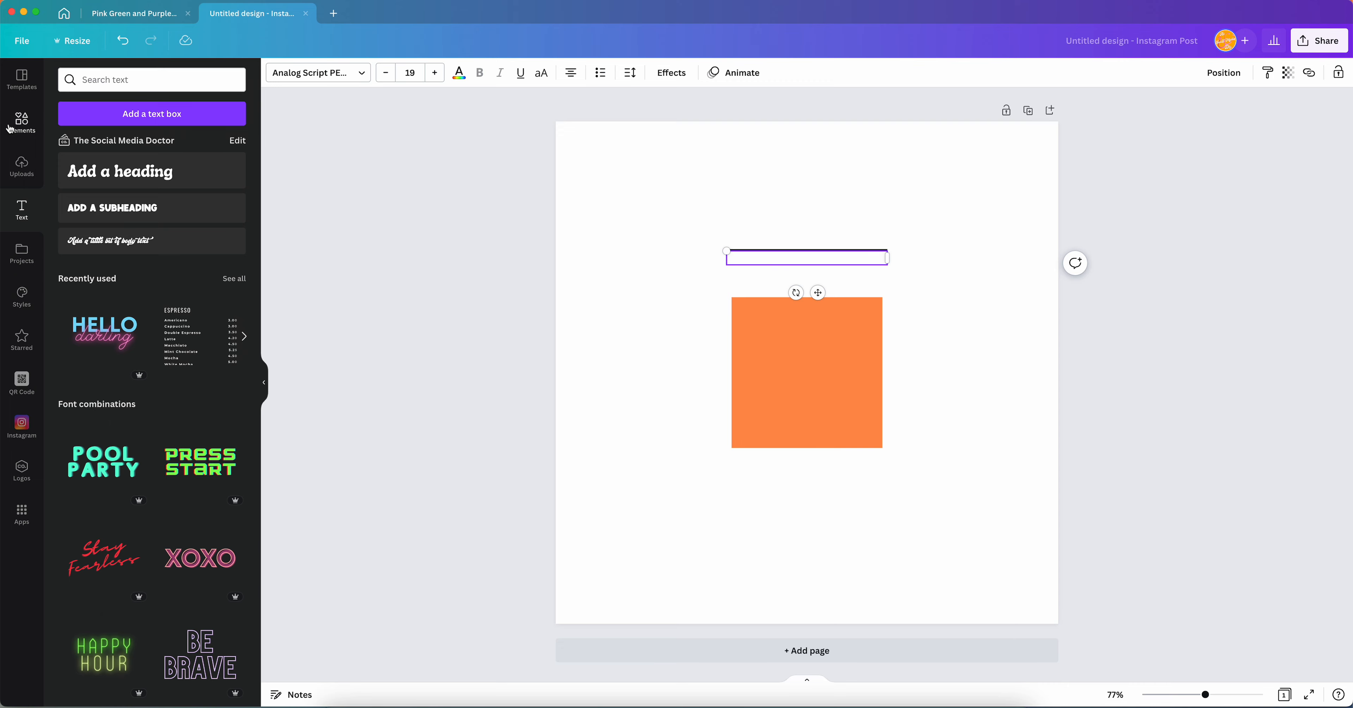
left_click(22, 123)
left_click(743, 200)
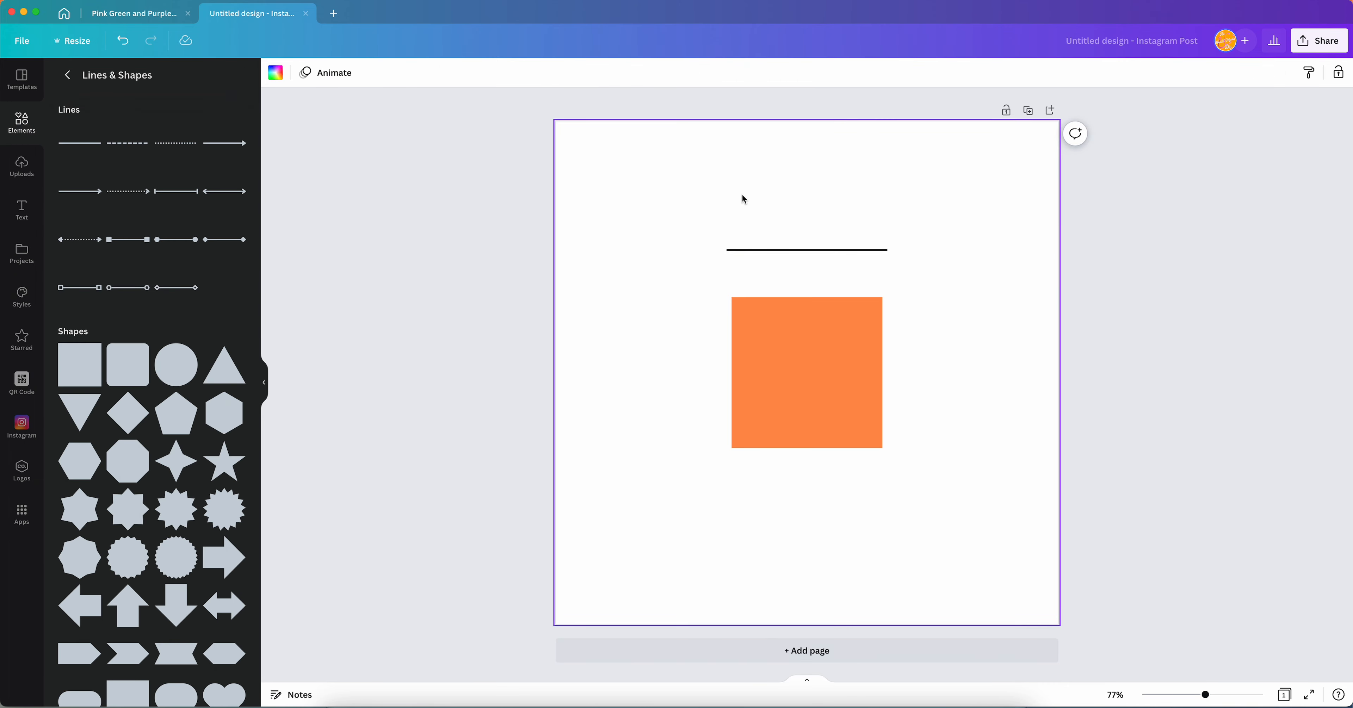
Try the light orange and purple Social palette colours on the line, and set it back to black
left_click(778, 250)
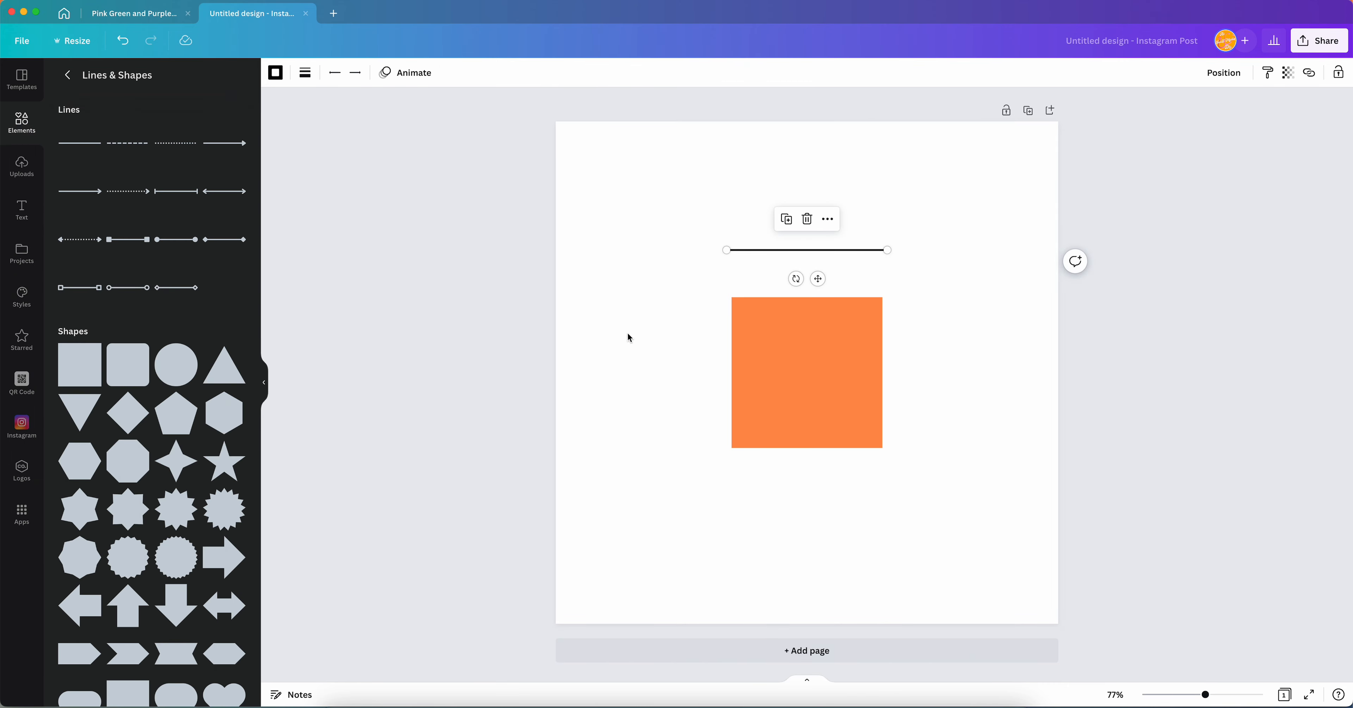
left_click(276, 75)
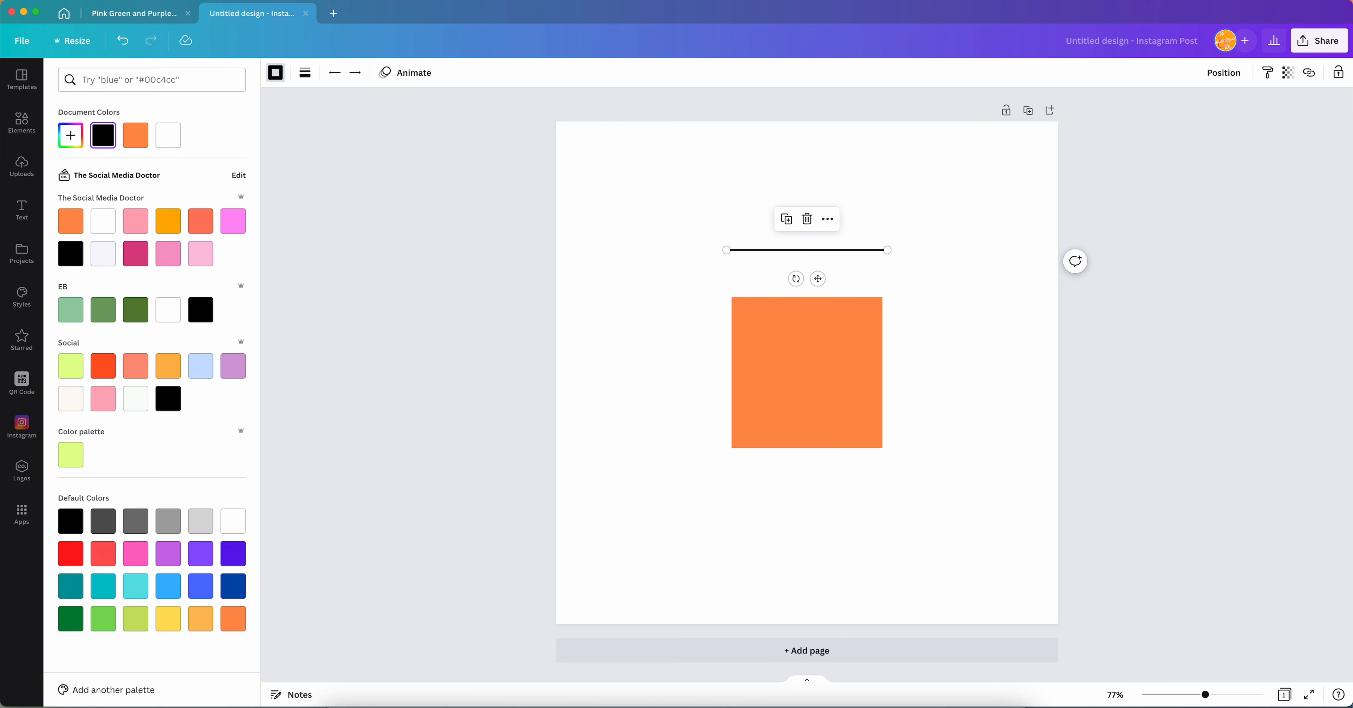
left_click(173, 367)
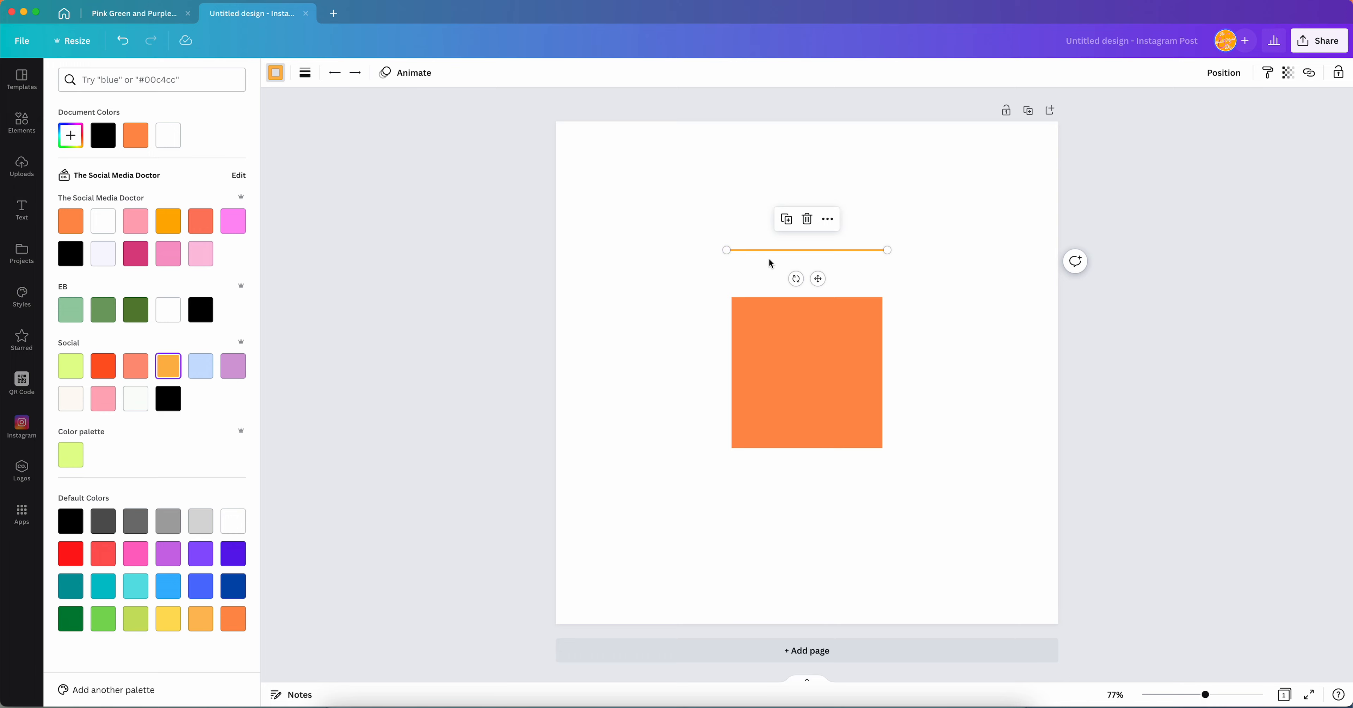
left_click(242, 372)
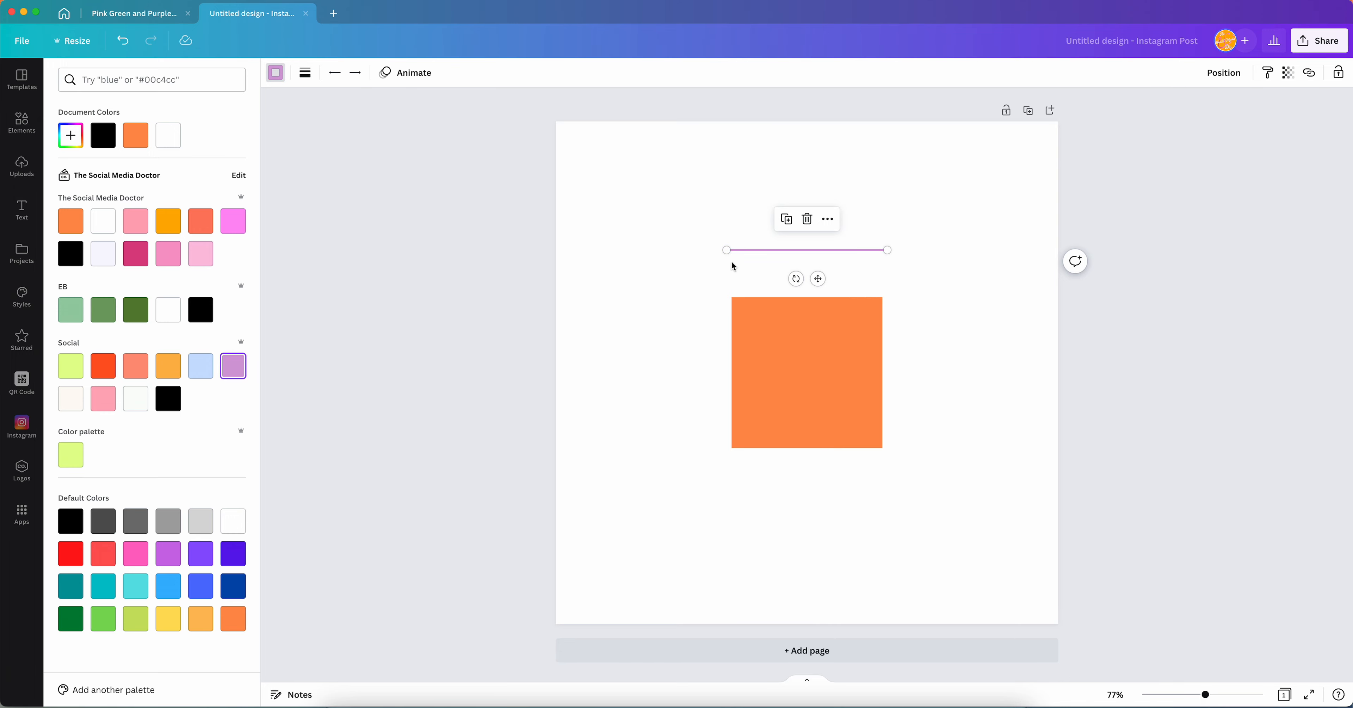
left_click(202, 314)
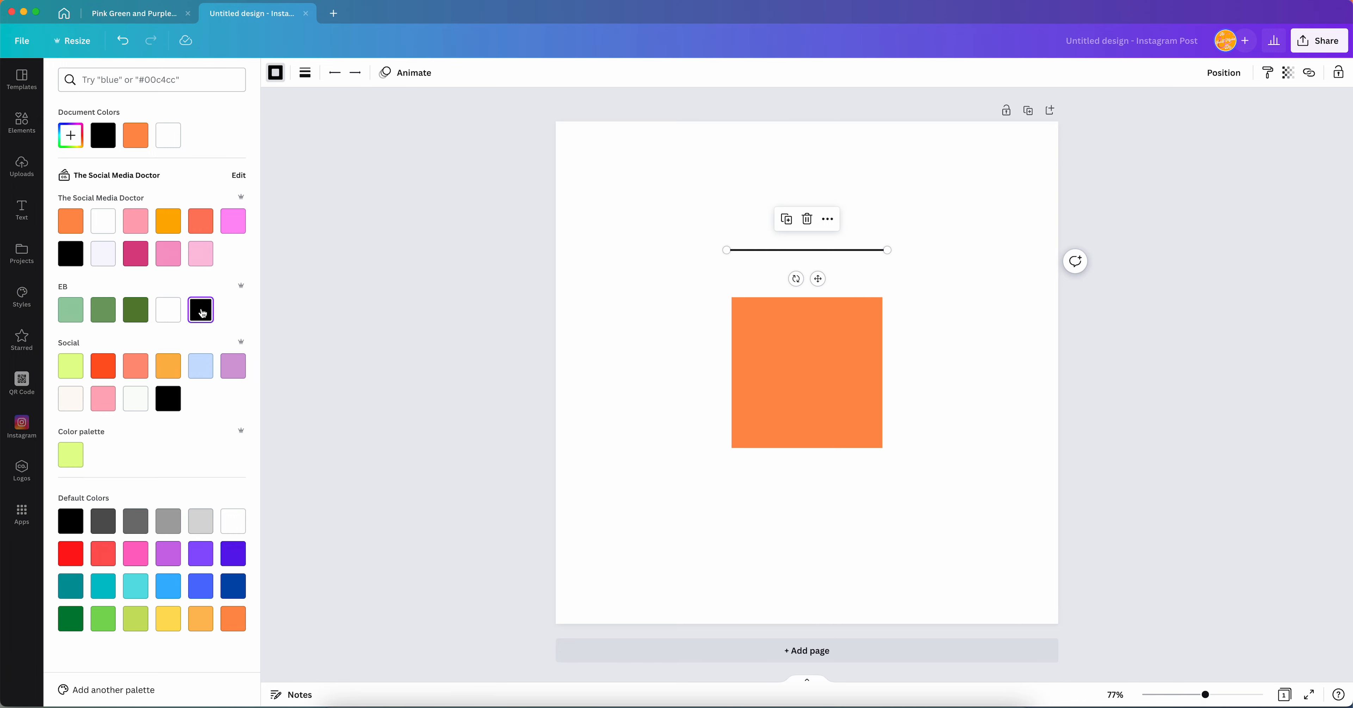
left_click(304, 76)
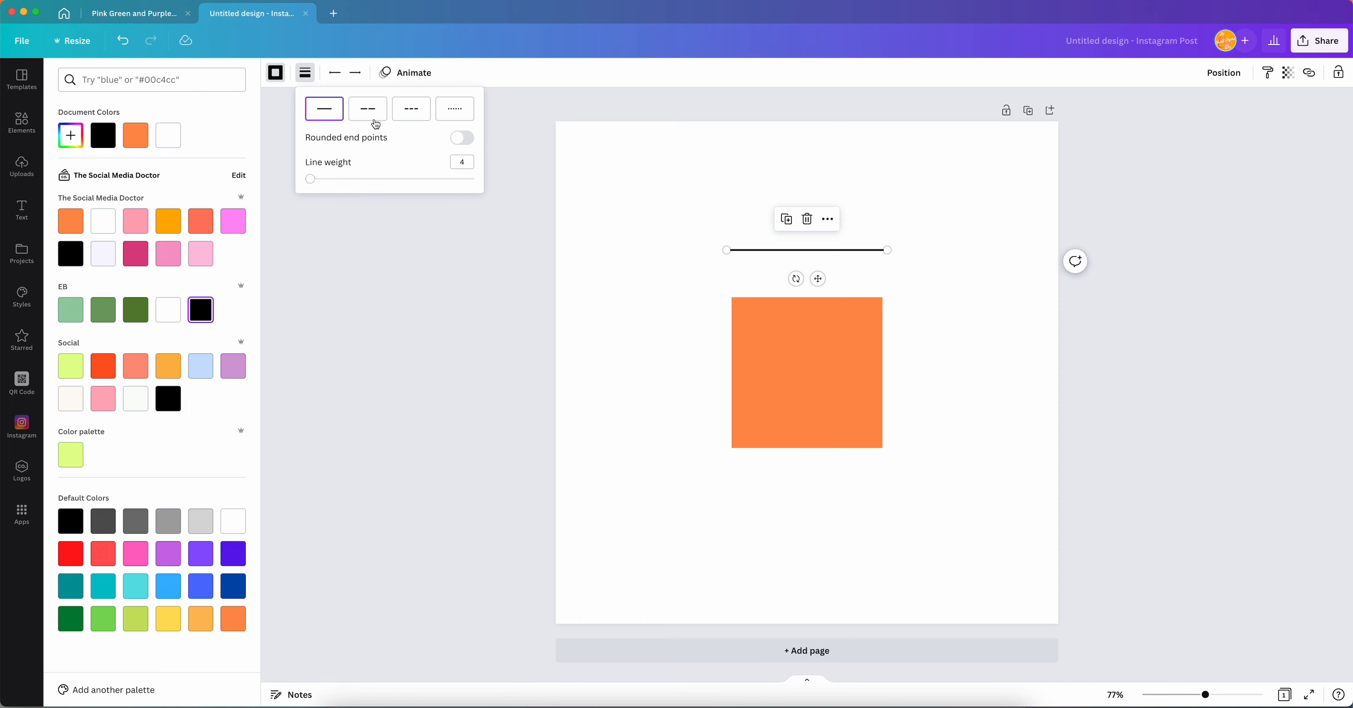
left_click(275, 73)
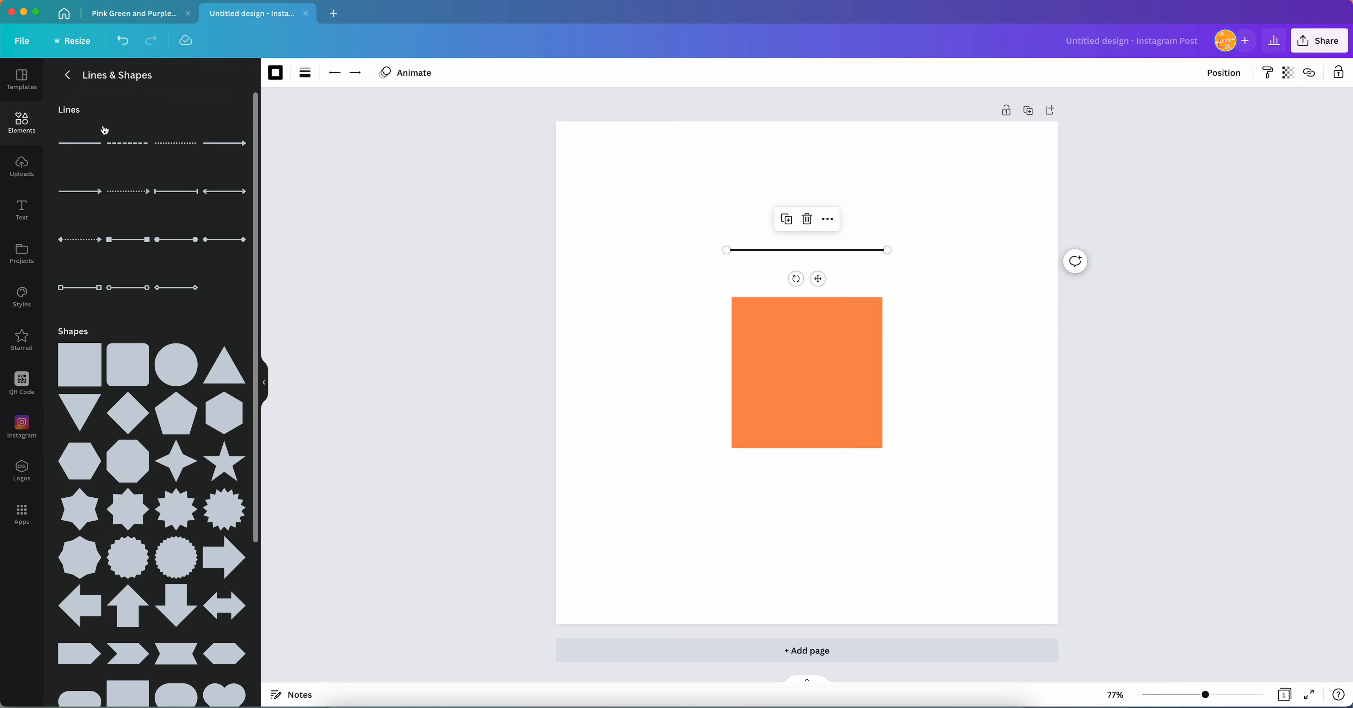
Try the dashed and dotted styles on the line, turn on rounded end points, and return it to a solid style
left_click(305, 73)
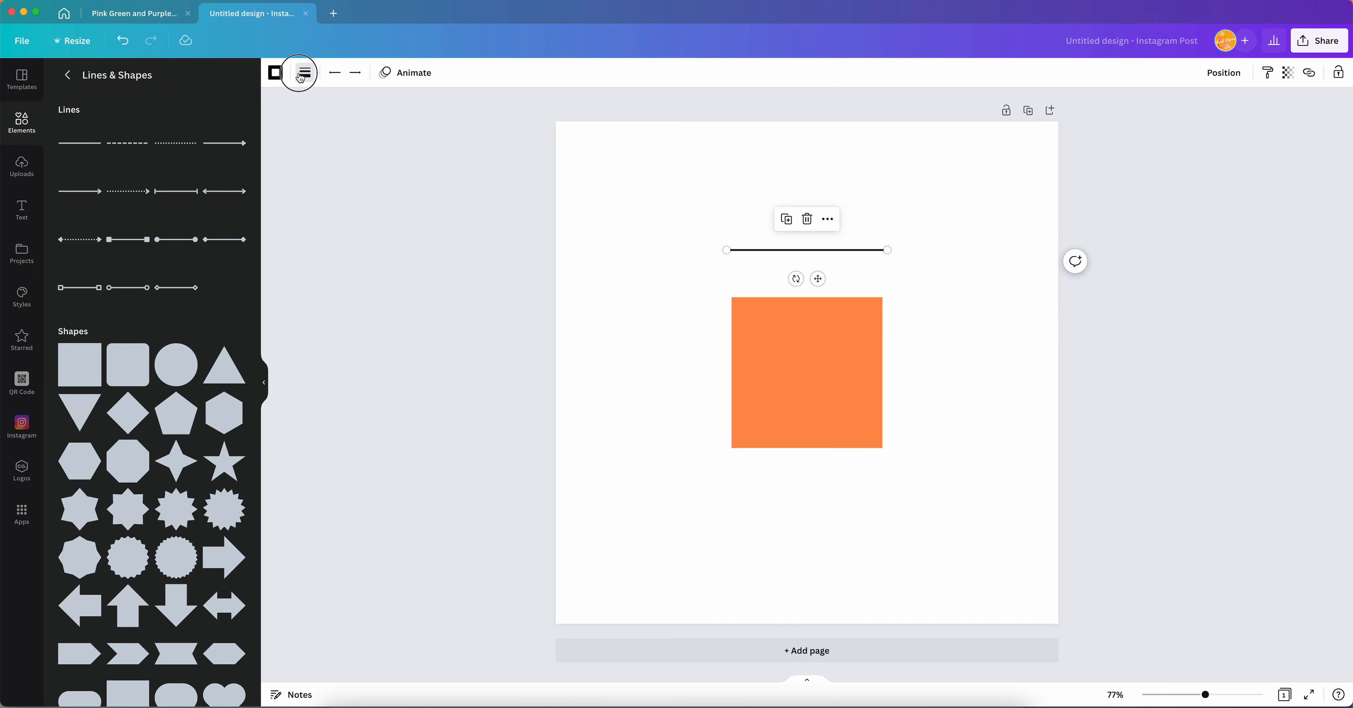
left_click(369, 111)
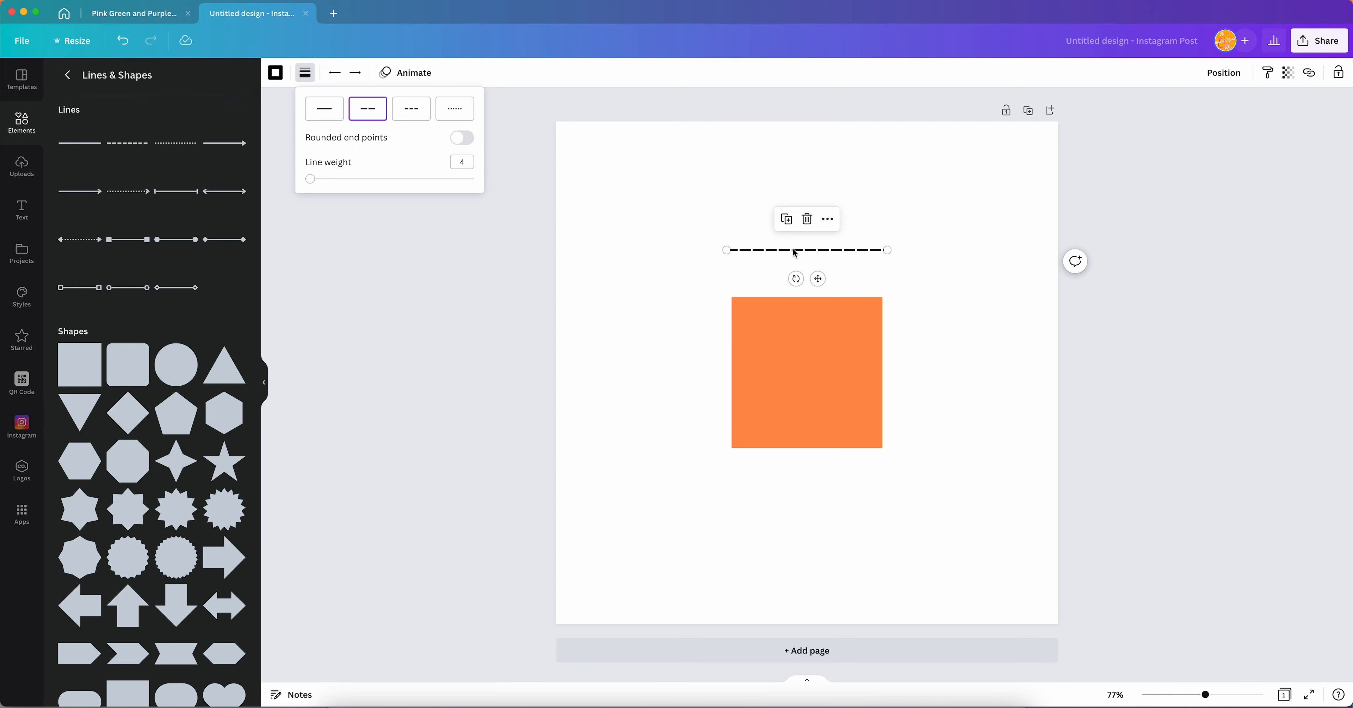
left_click(401, 117)
left_click(454, 113)
left_click(426, 109)
left_click(370, 115)
left_click(463, 138)
left_click(324, 109)
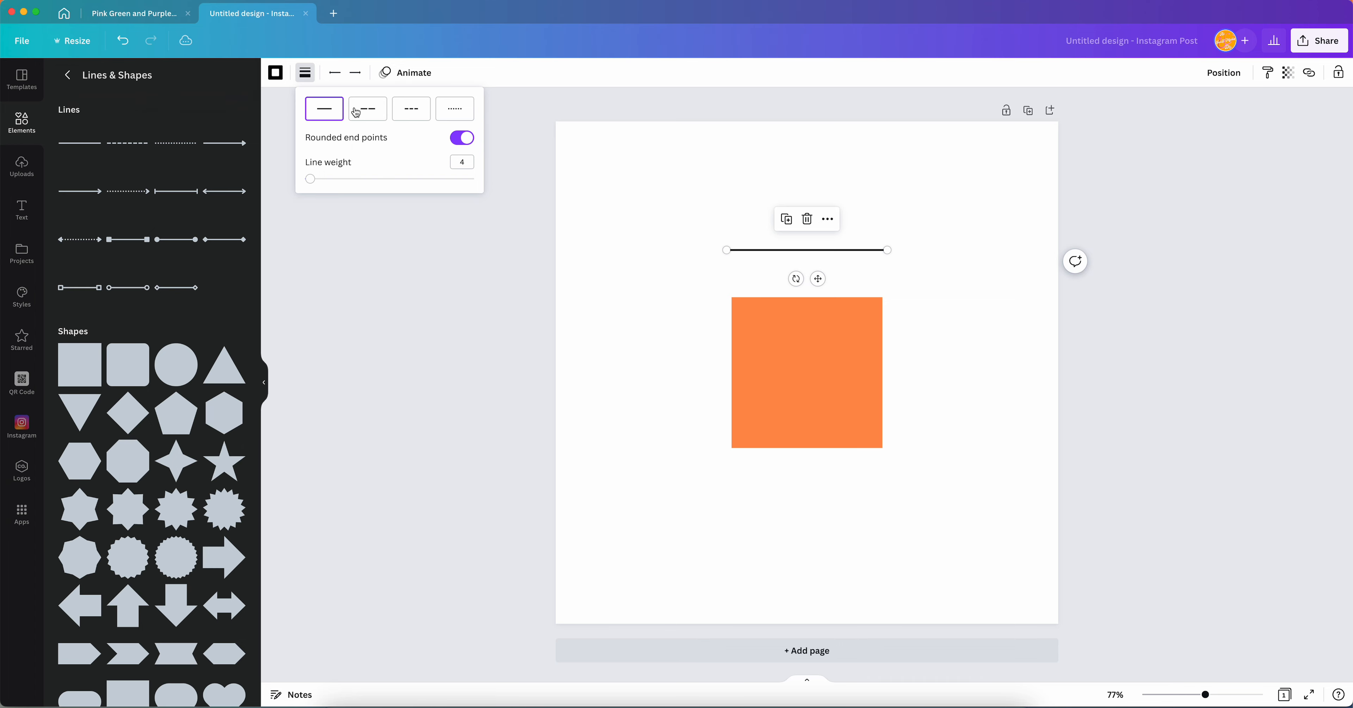
scroll(741, 259, "up", 5)
scroll(735, 259, "up", 5)
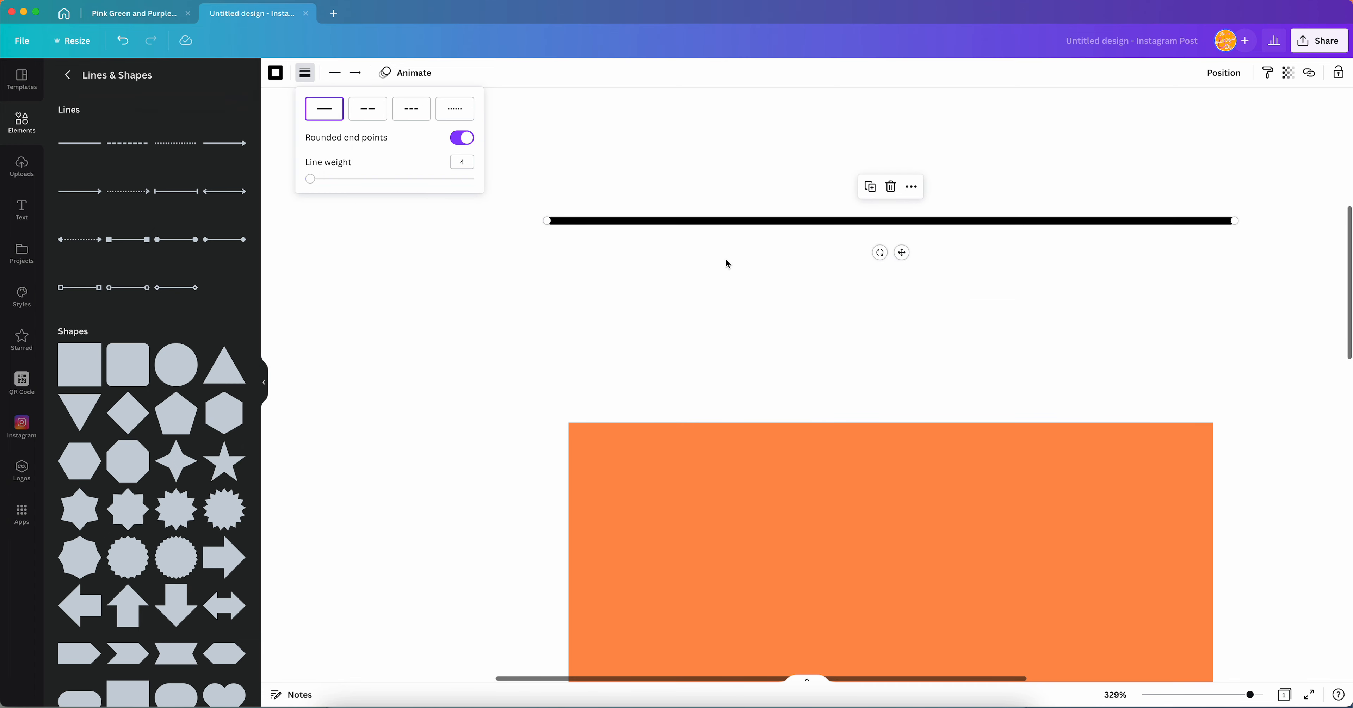
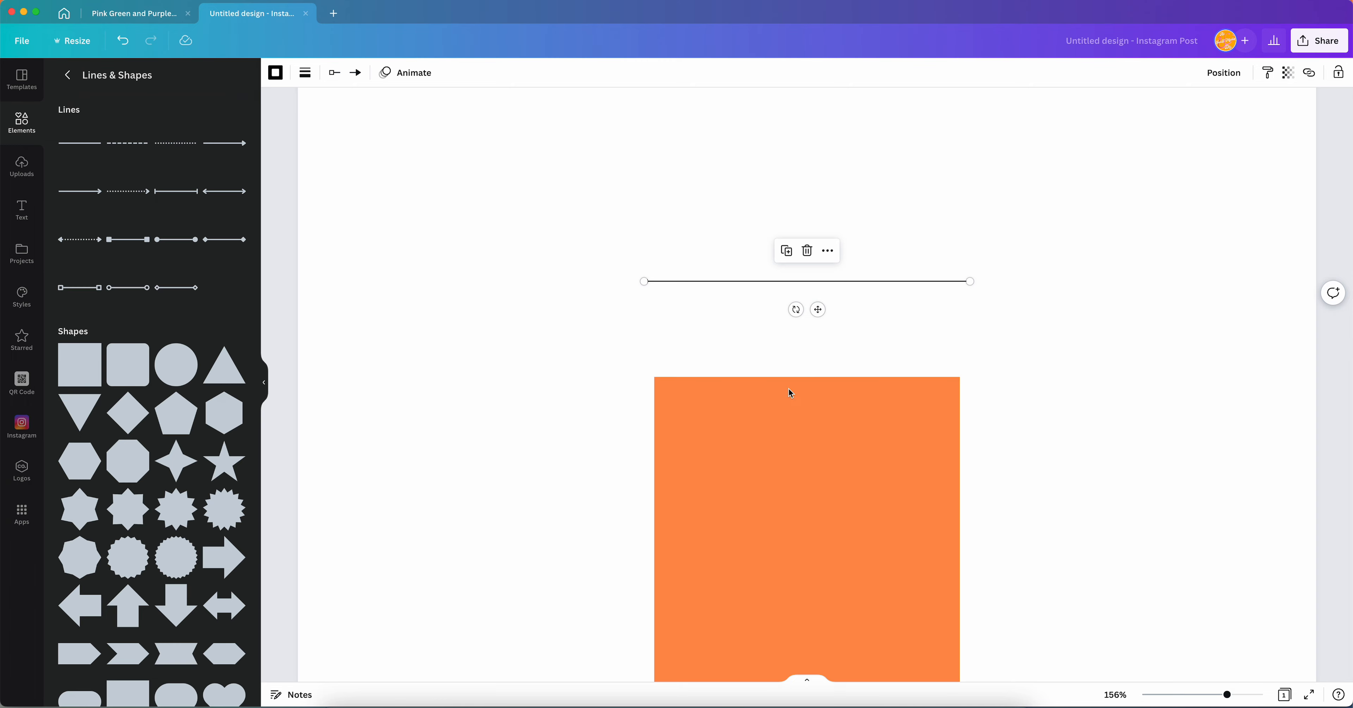
Delete the line and move the orange square up to the upper middle of the page
left_click(807, 251)
left_click(809, 457)
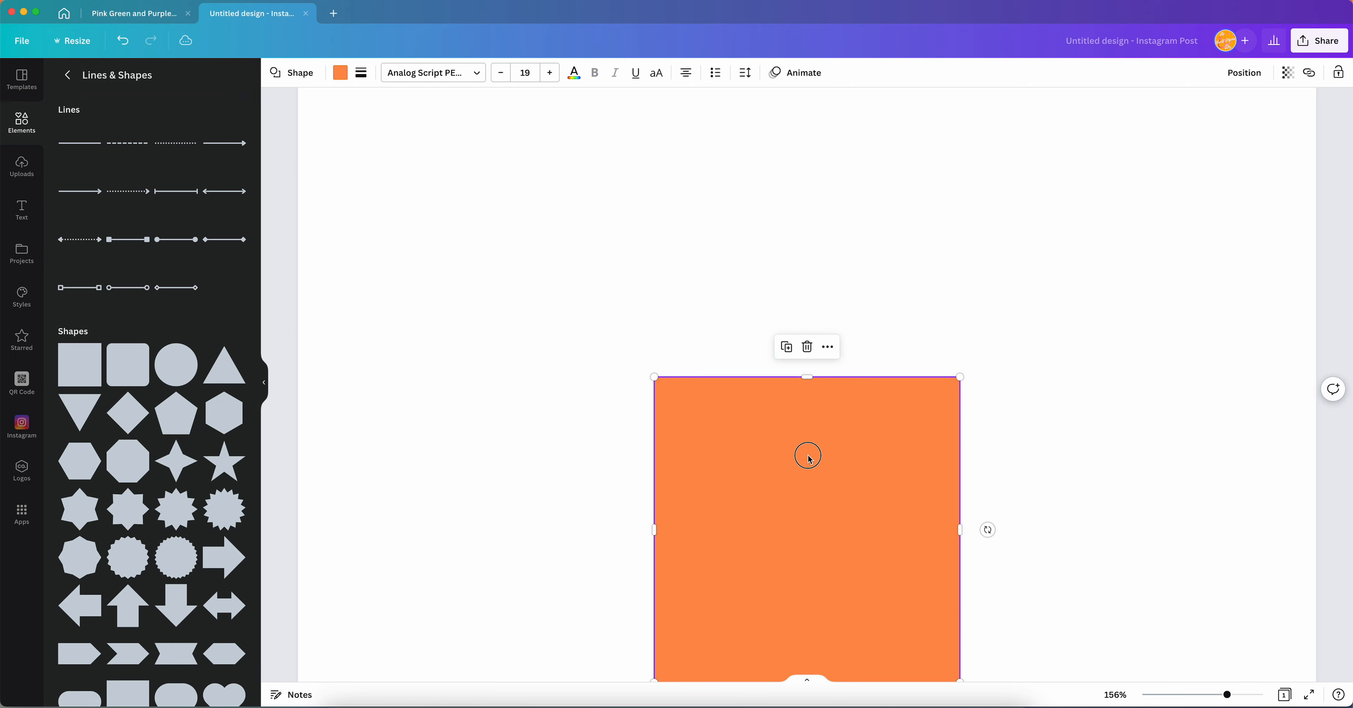
left_click_drag(809, 457, 812, 277)
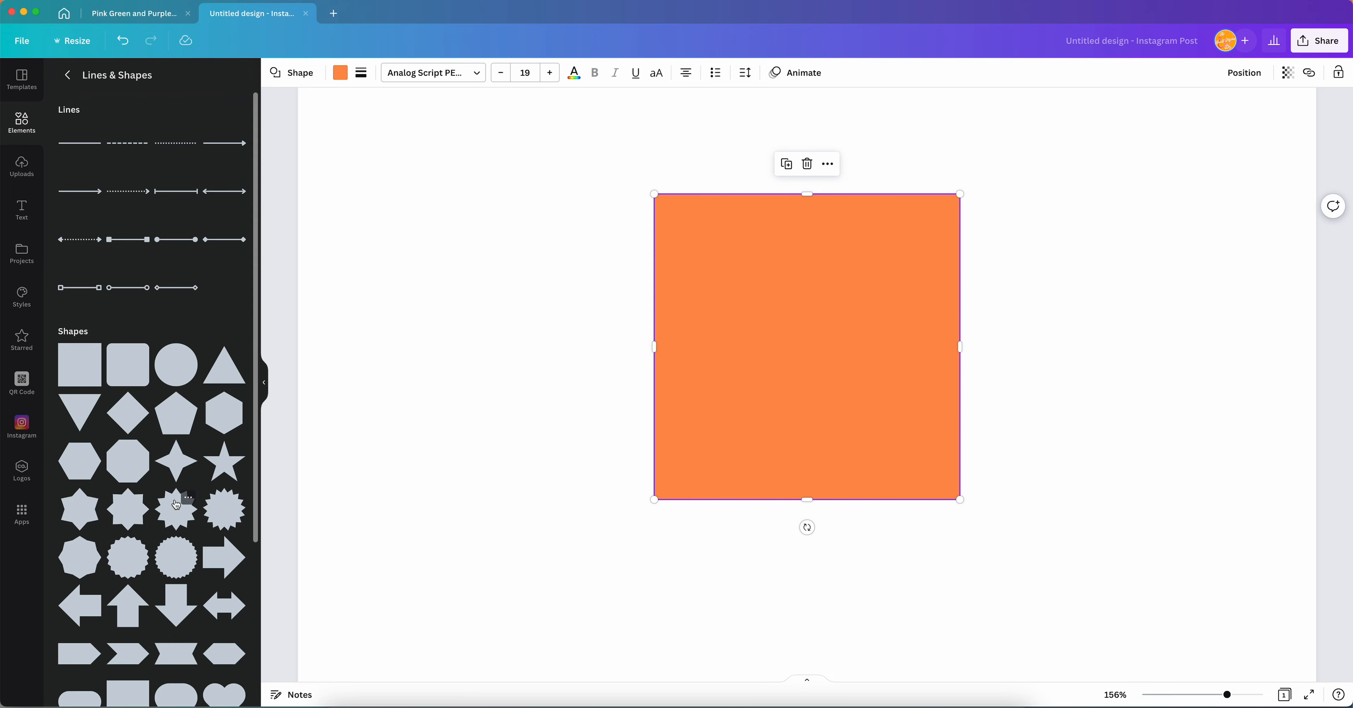
Examine the shapes available to add and the replacement shapes offered for the orange square
scroll(177, 505, "down", 5)
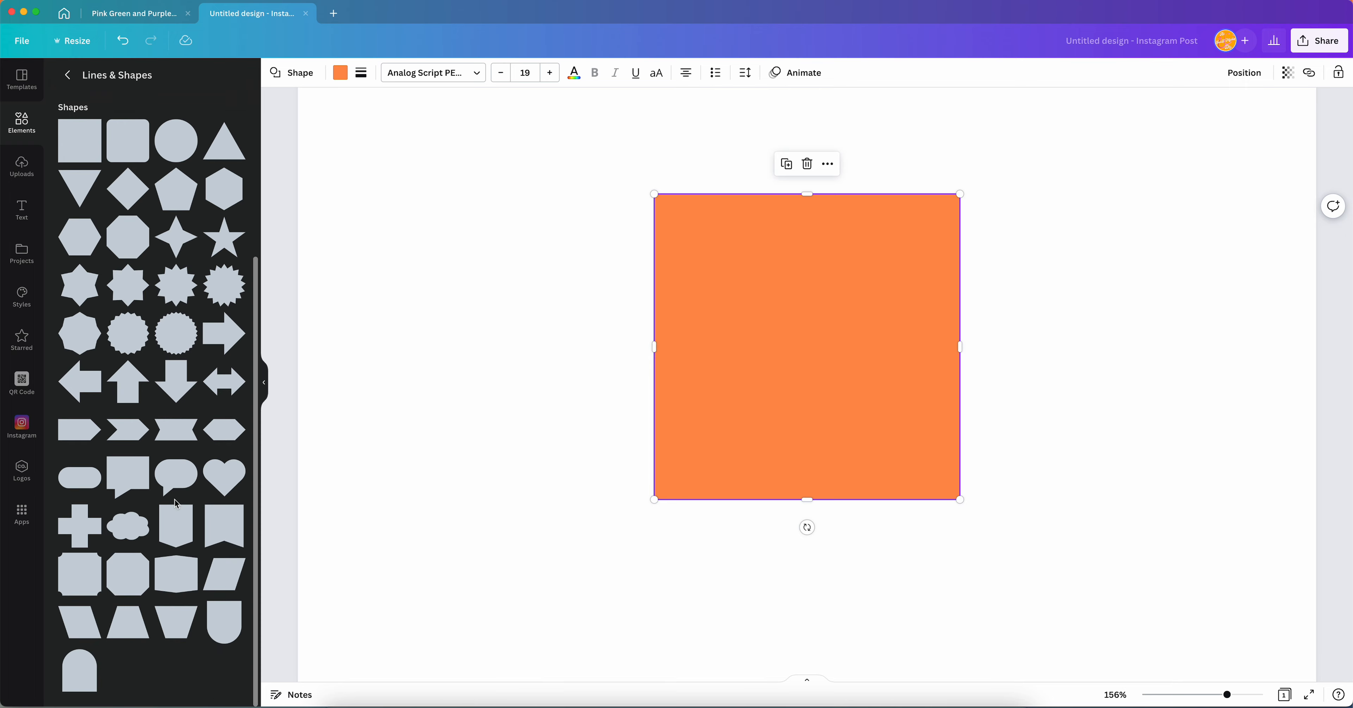
scroll(177, 504, "up", 5)
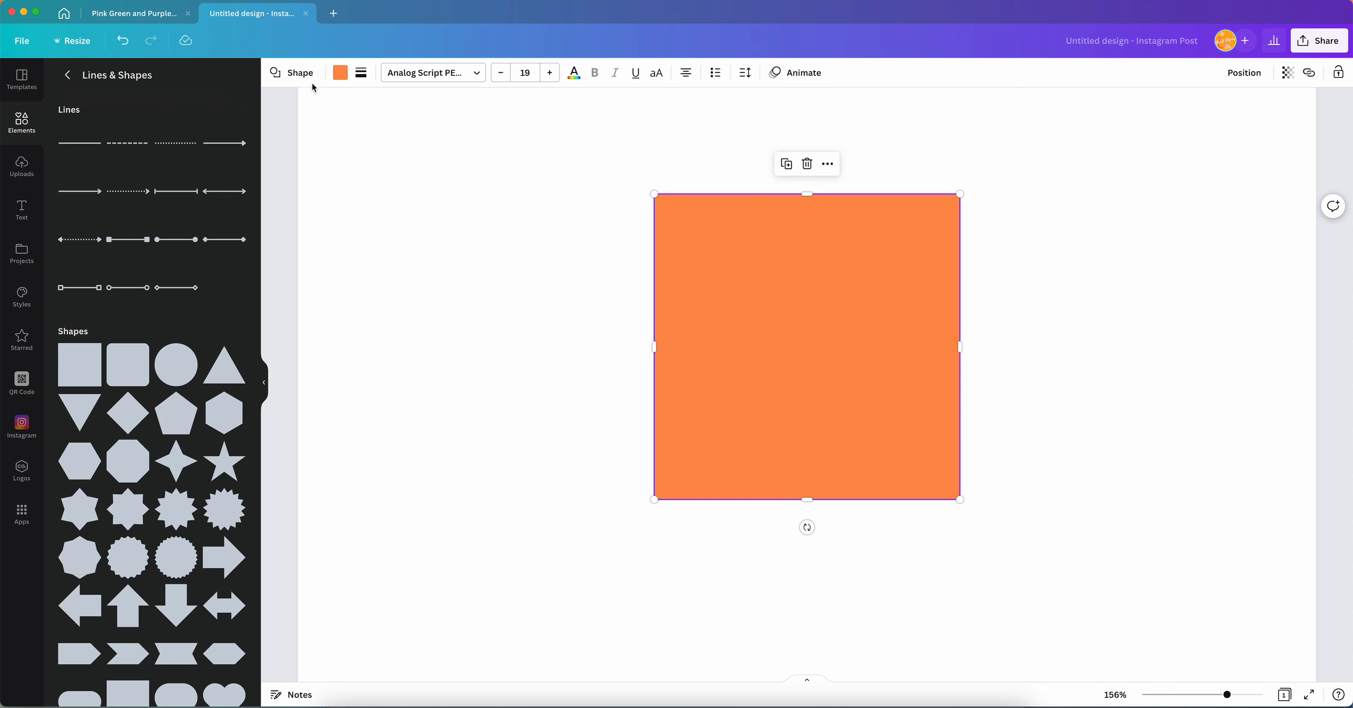
left_click(286, 78)
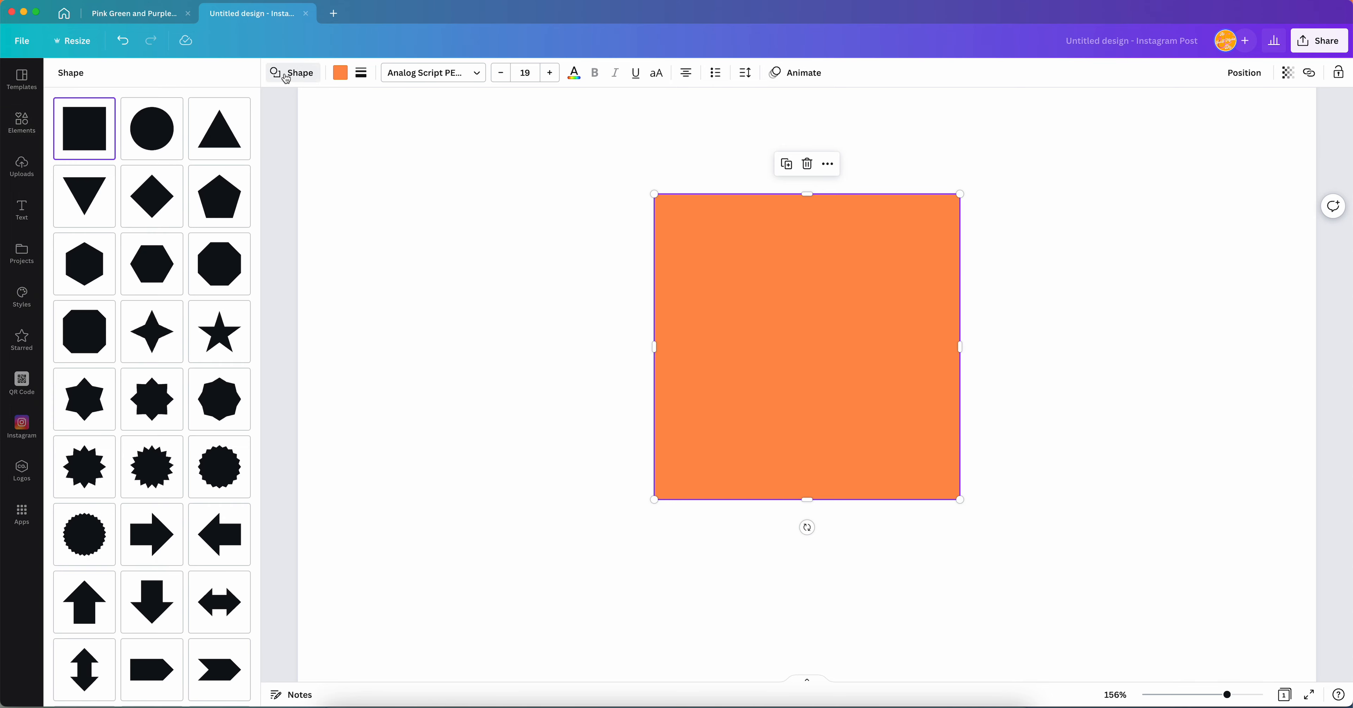
scroll(152, 399, "down", 8)
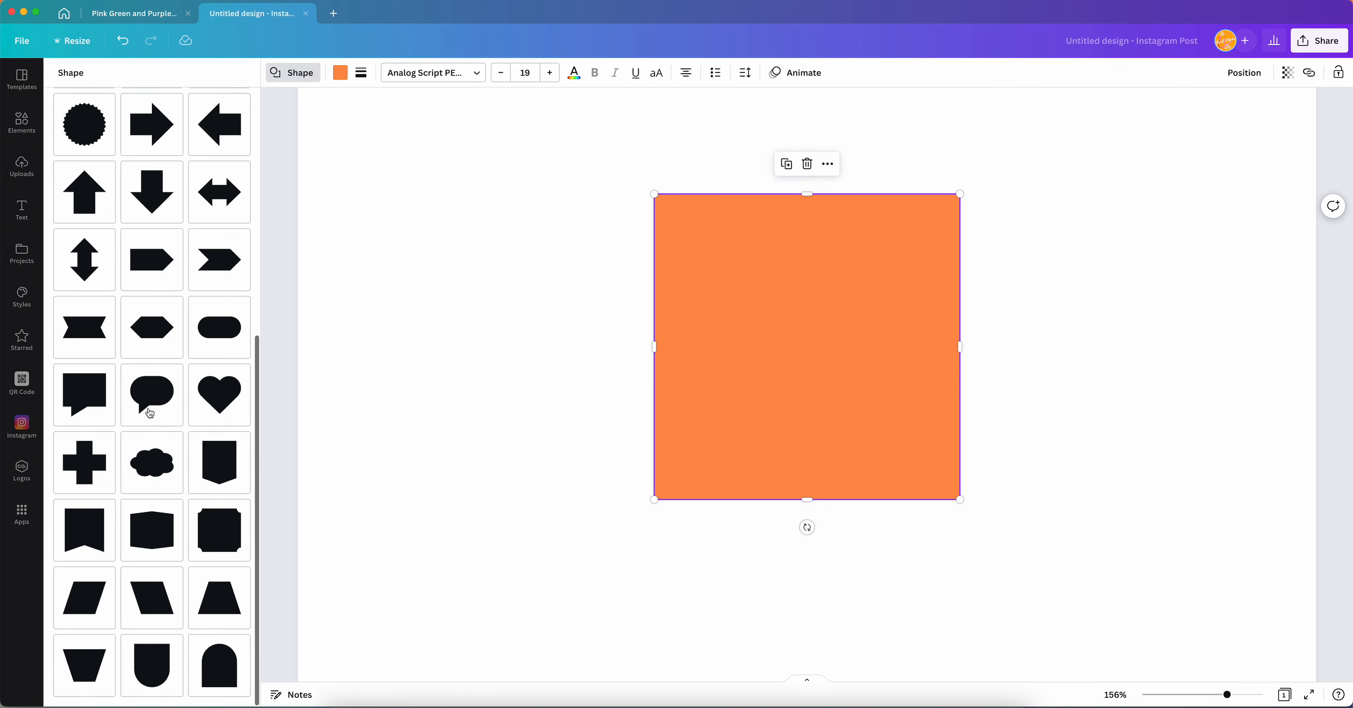
scroll(141, 316, "up", 8)
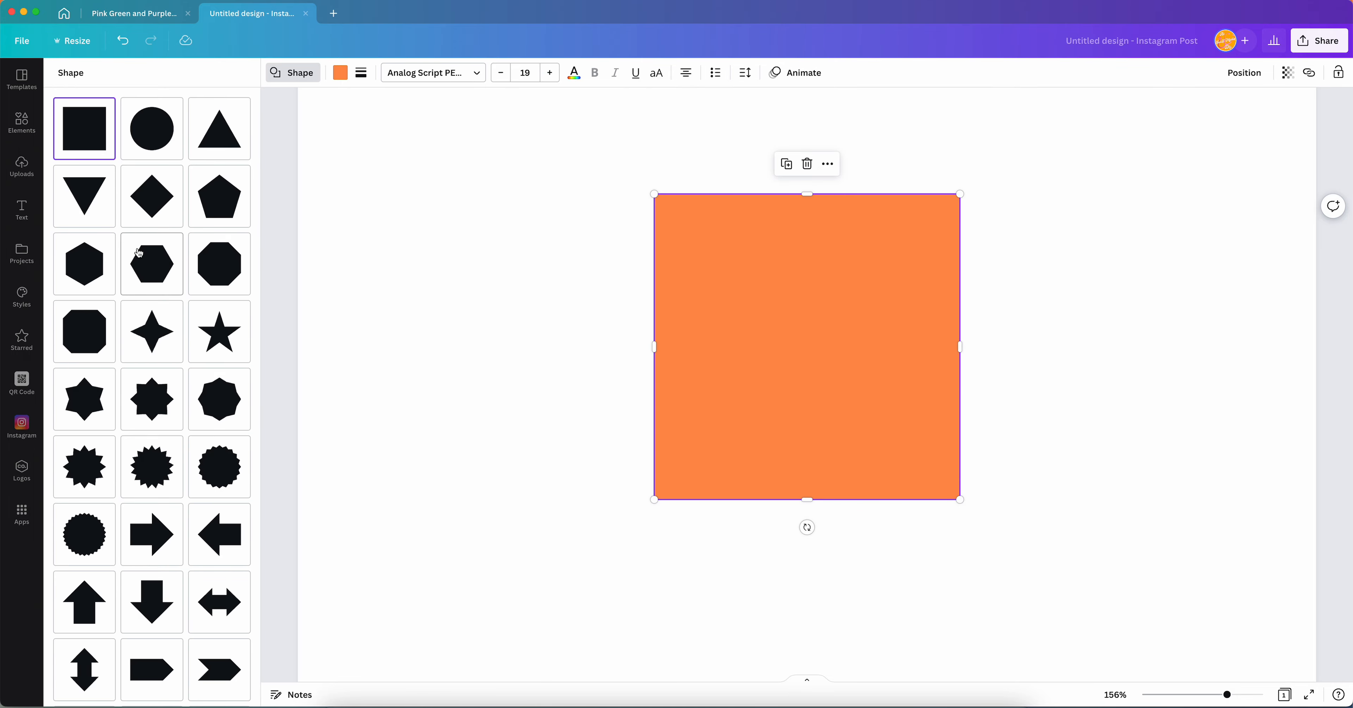
scroll(139, 253, "down", 6)
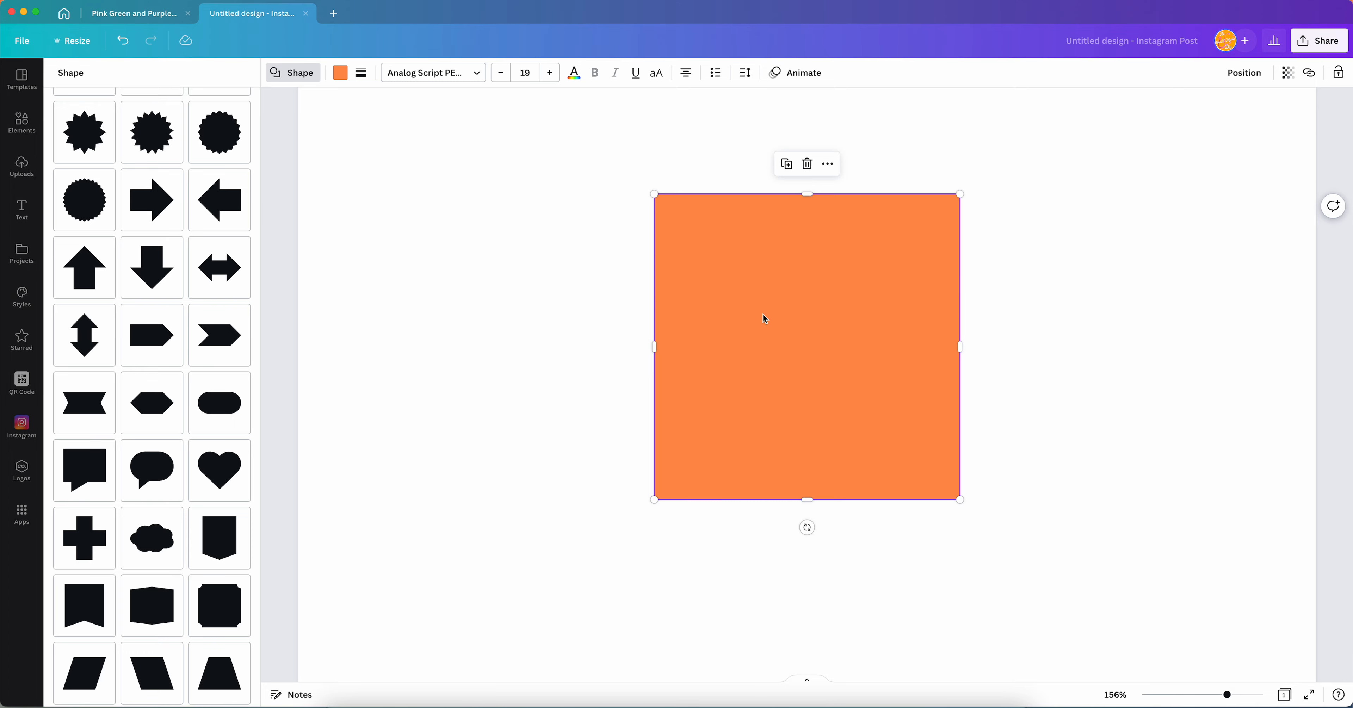
Try several replacement shapes on the orange square, including the heart and the 17-point starburst, and end on the 12-point starburst
left_click(219, 469)
left_click(219, 403)
left_click(161, 345)
left_click(157, 189)
left_click(151, 158)
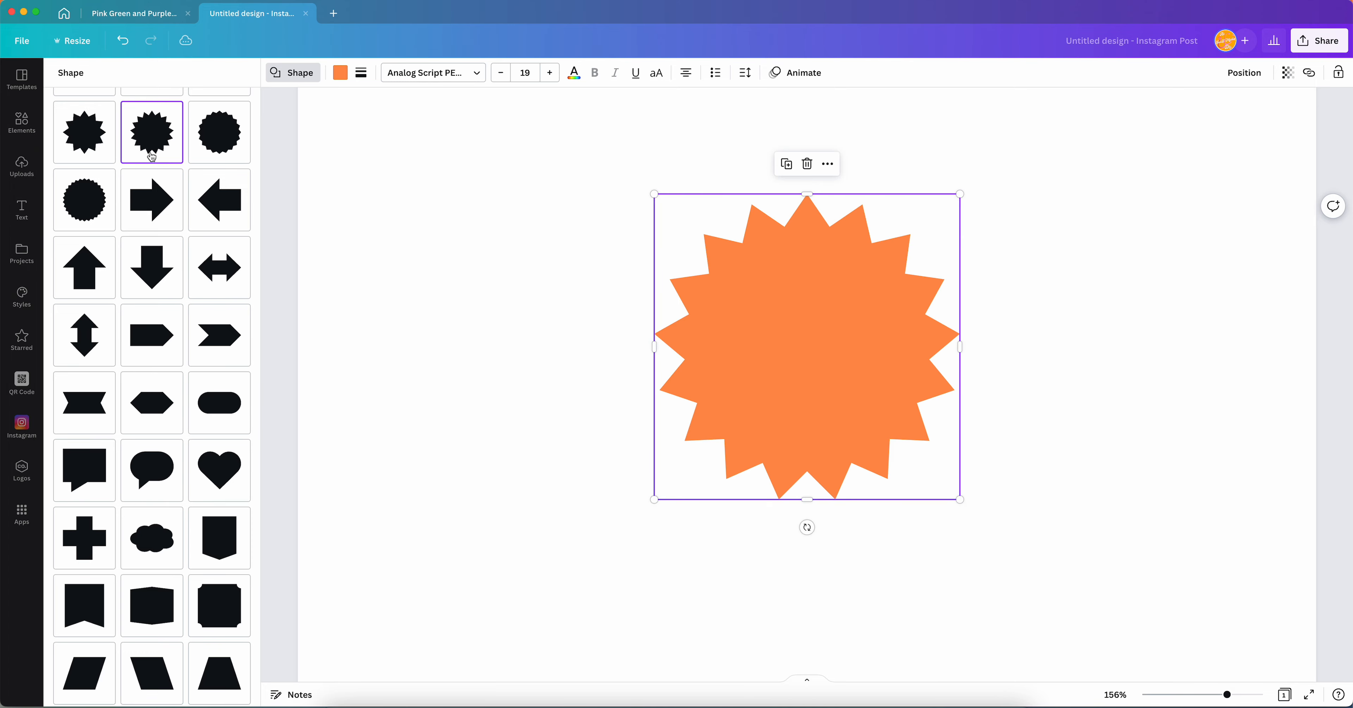
left_click(95, 153)
key("Escape")
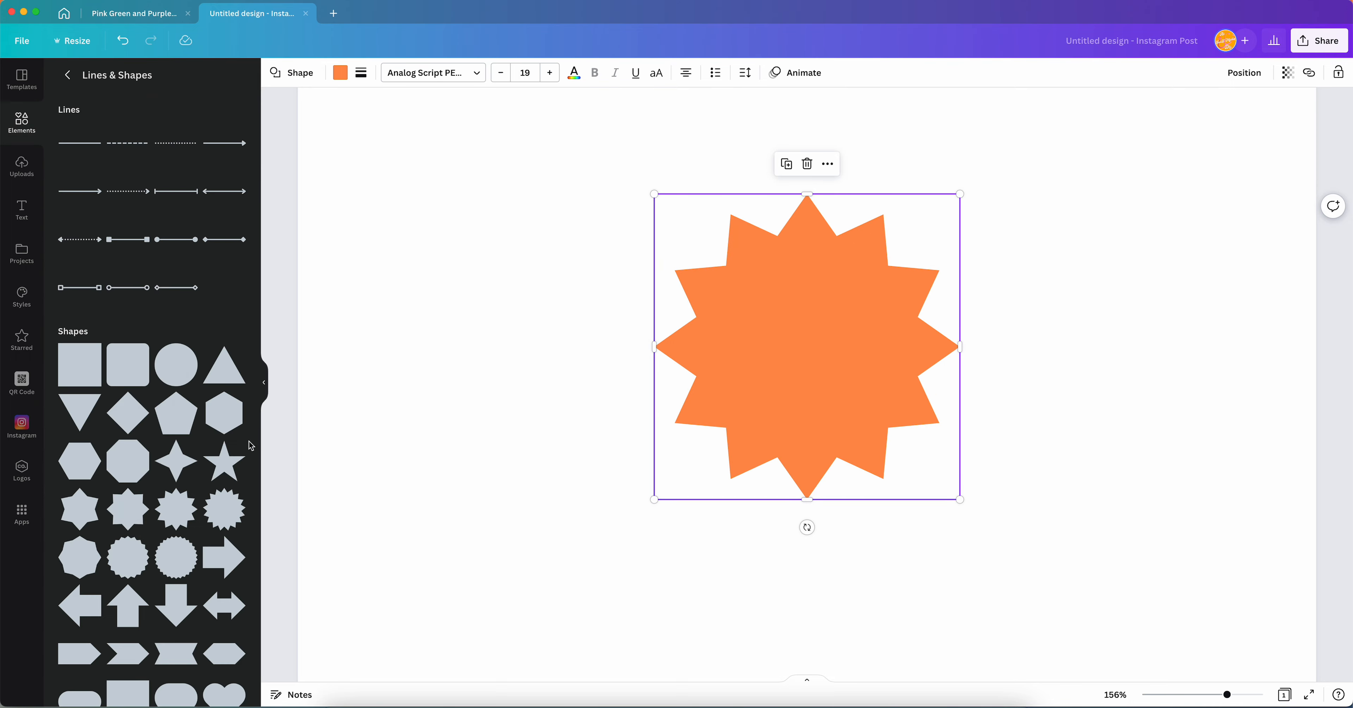
Try adding more starburst and octagon shapes to the page over the orange starburst
left_click(173, 510)
left_click(127, 557)
left_click(138, 546)
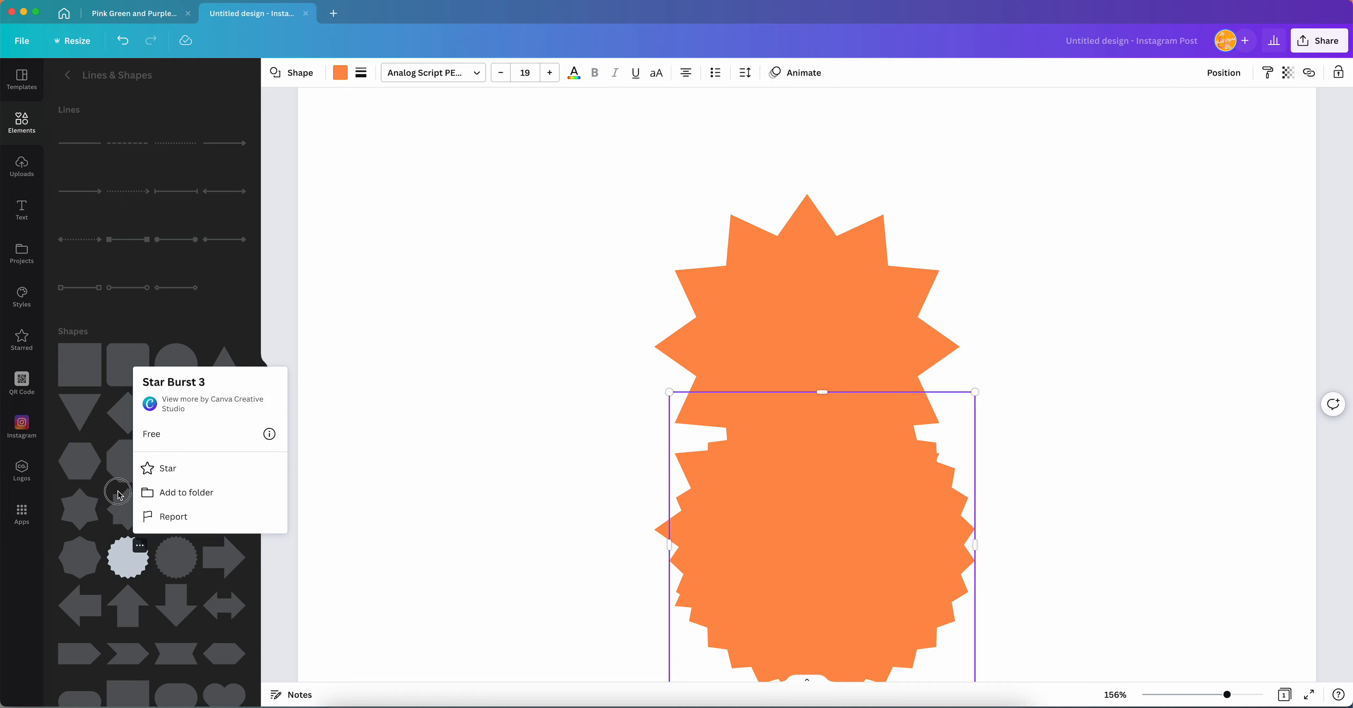
left_click(119, 495)
left_click(125, 458)
left_click(91, 448)
left_click(118, 418)
left_click(140, 401)
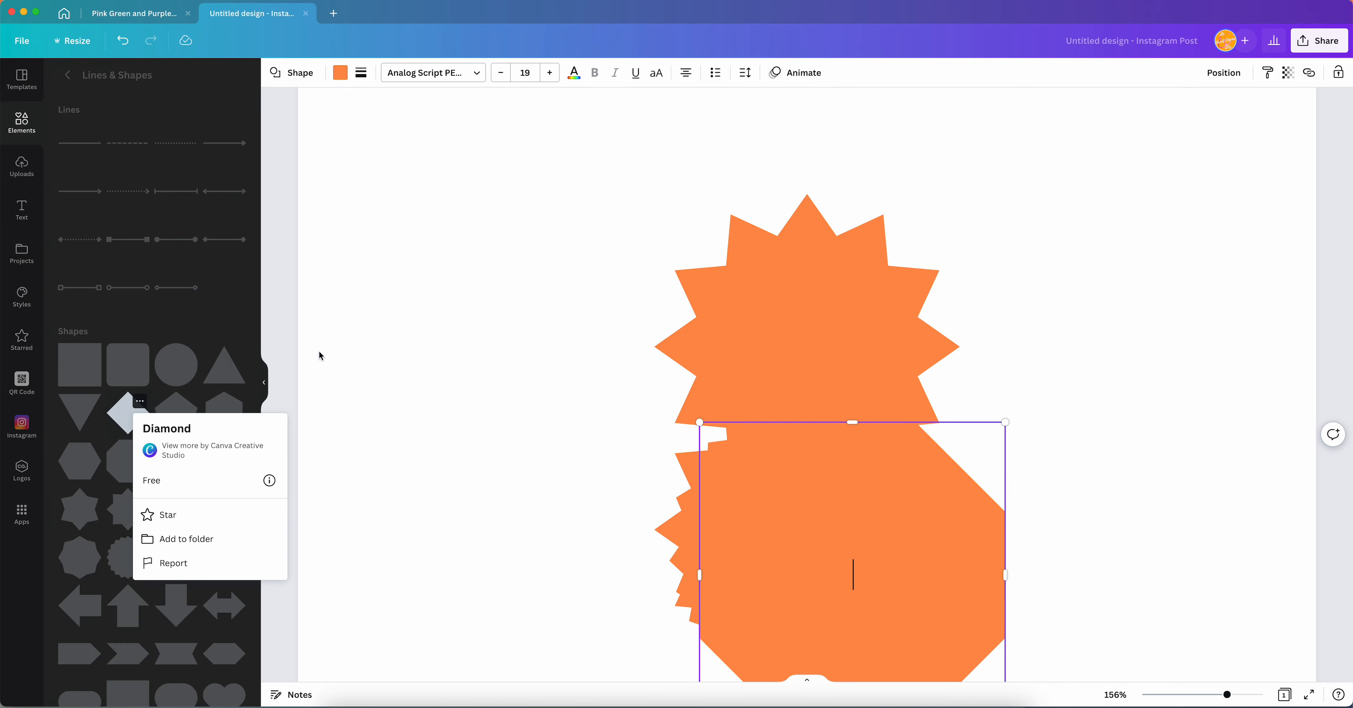
left_click(375, 352)
left_click(375, 352)
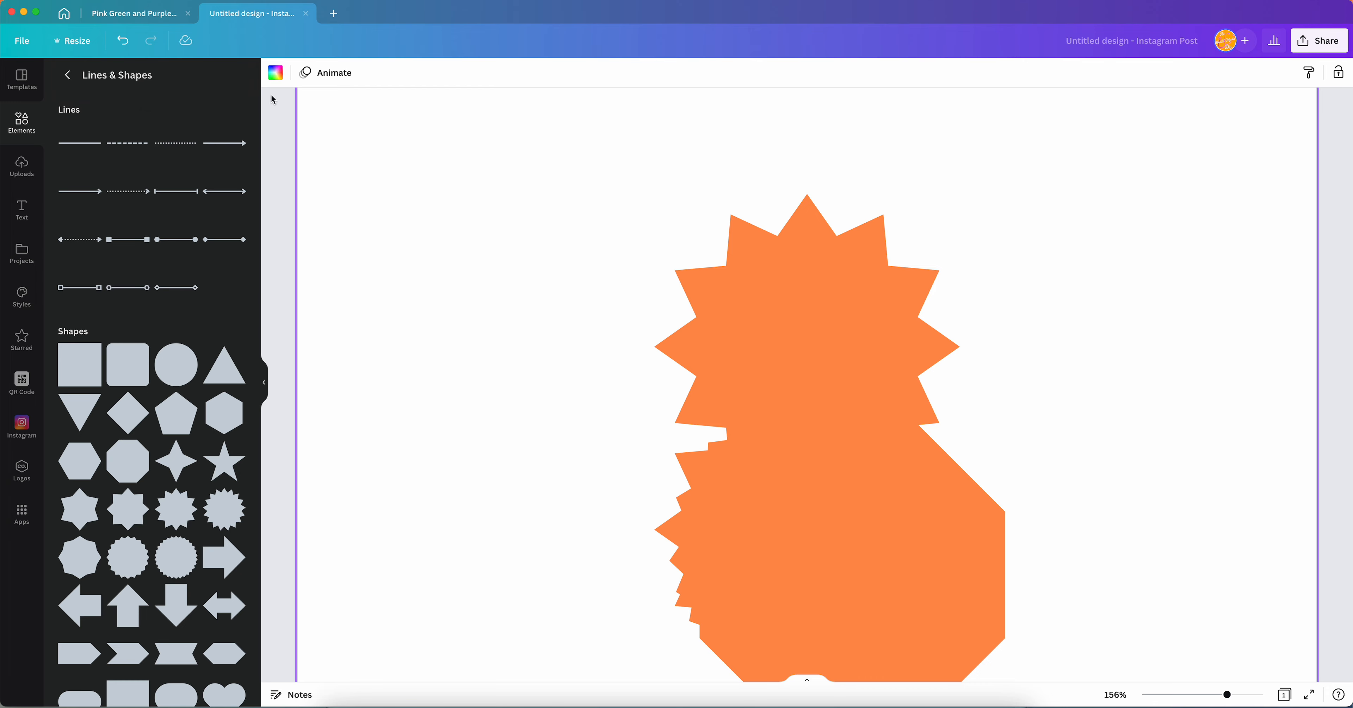
Undo the extra shapes added to the page and reselect the orange 12-point starburst
left_click(136, 44)
left_click(135, 44)
left_click(135, 44)
left_click(899, 431)
left_click(833, 351)
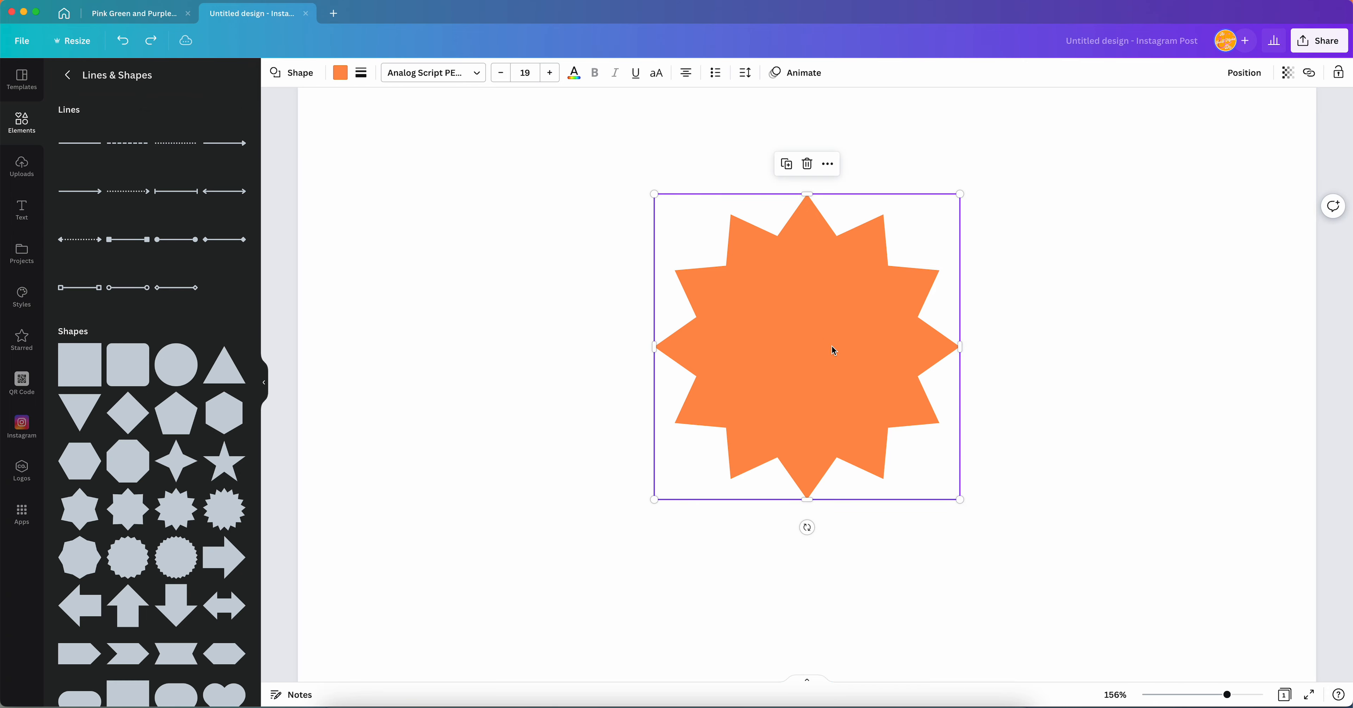
Change the orange starburst back into a square and look through the list of replacement shapes
left_click(293, 73)
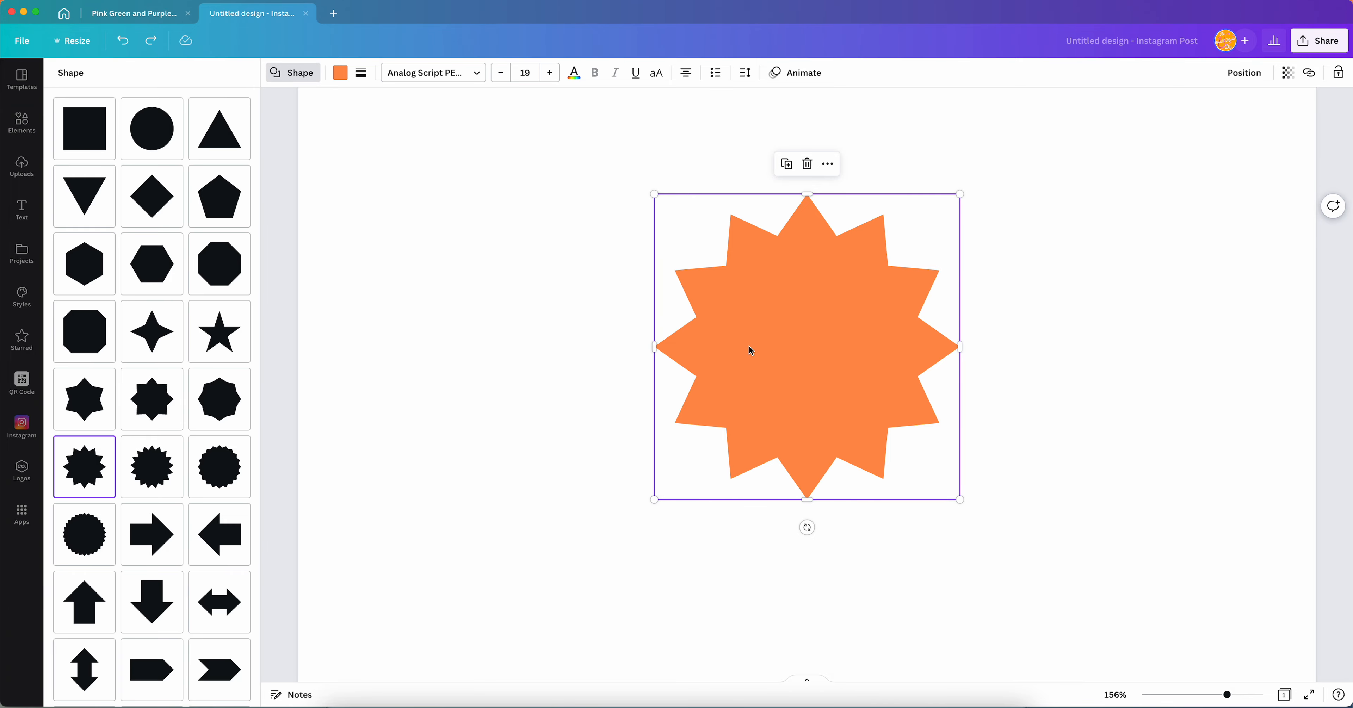
left_click(84, 129)
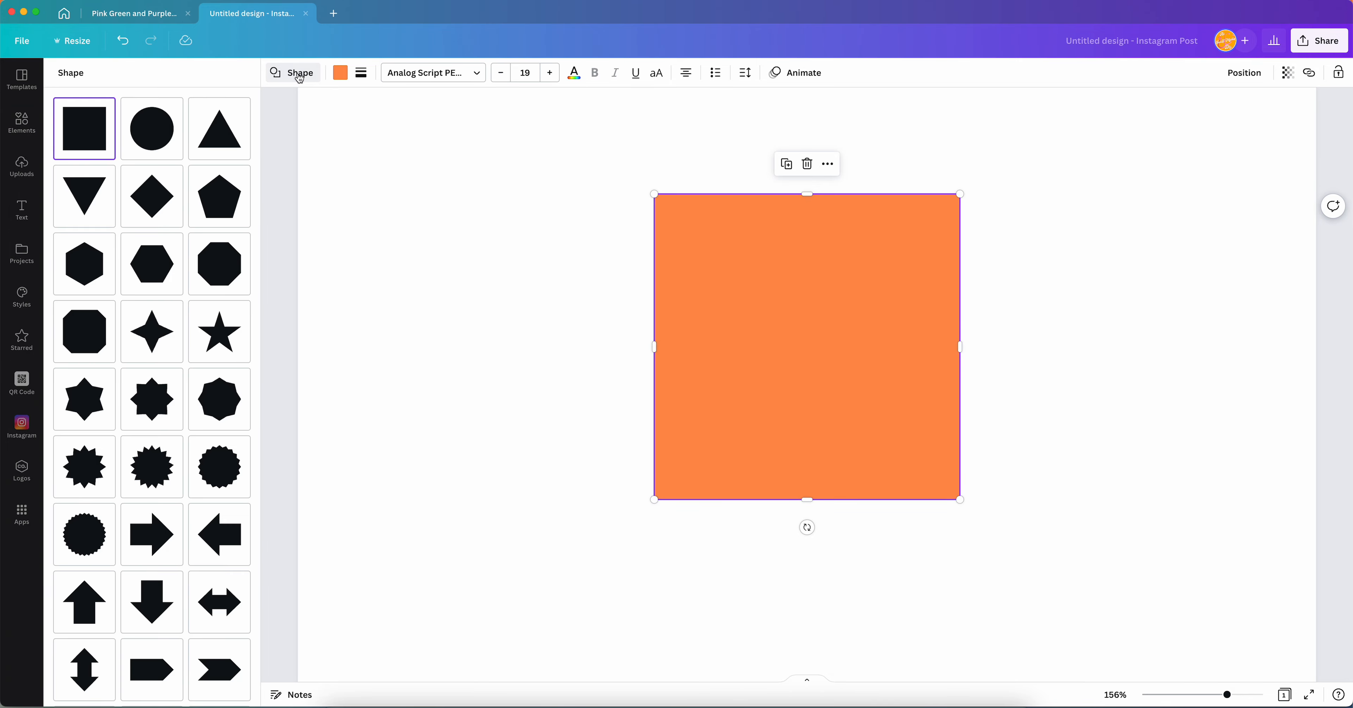
scroll(169, 351, "down", 5)
scroll(169, 350, "up", 5)
scroll(171, 353, "down", 6)
scroll(170, 353, "up", 6)
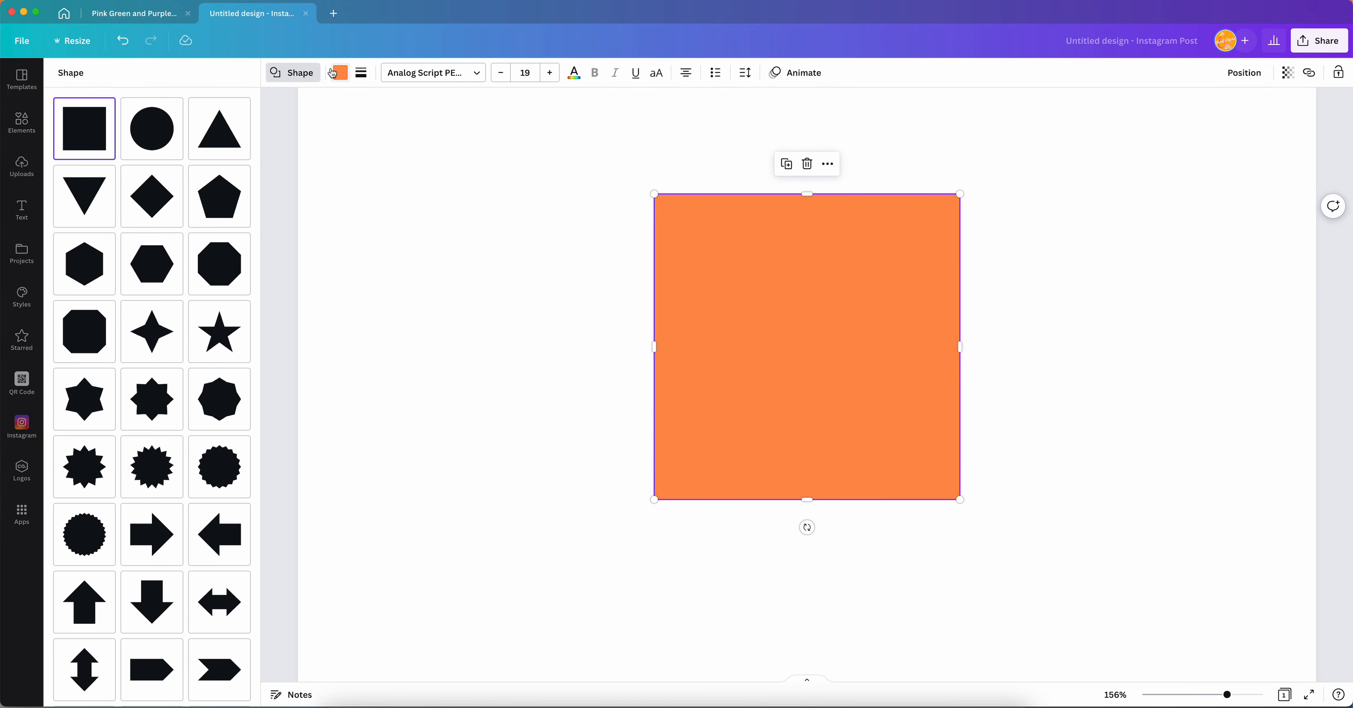
Try several palette colours on the square's fill, including bright pink and light blue, and finish on the Social palette's coral
left_click(338, 73)
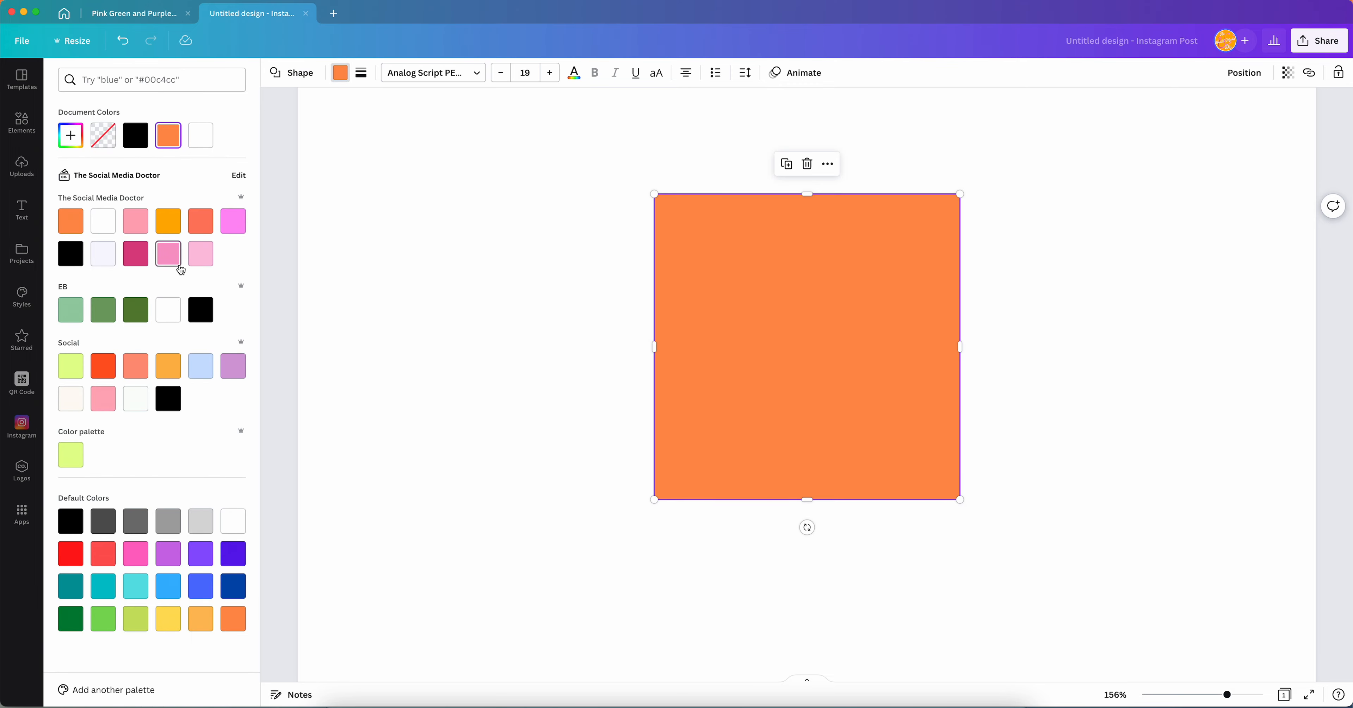
left_click(138, 255)
left_click(231, 223)
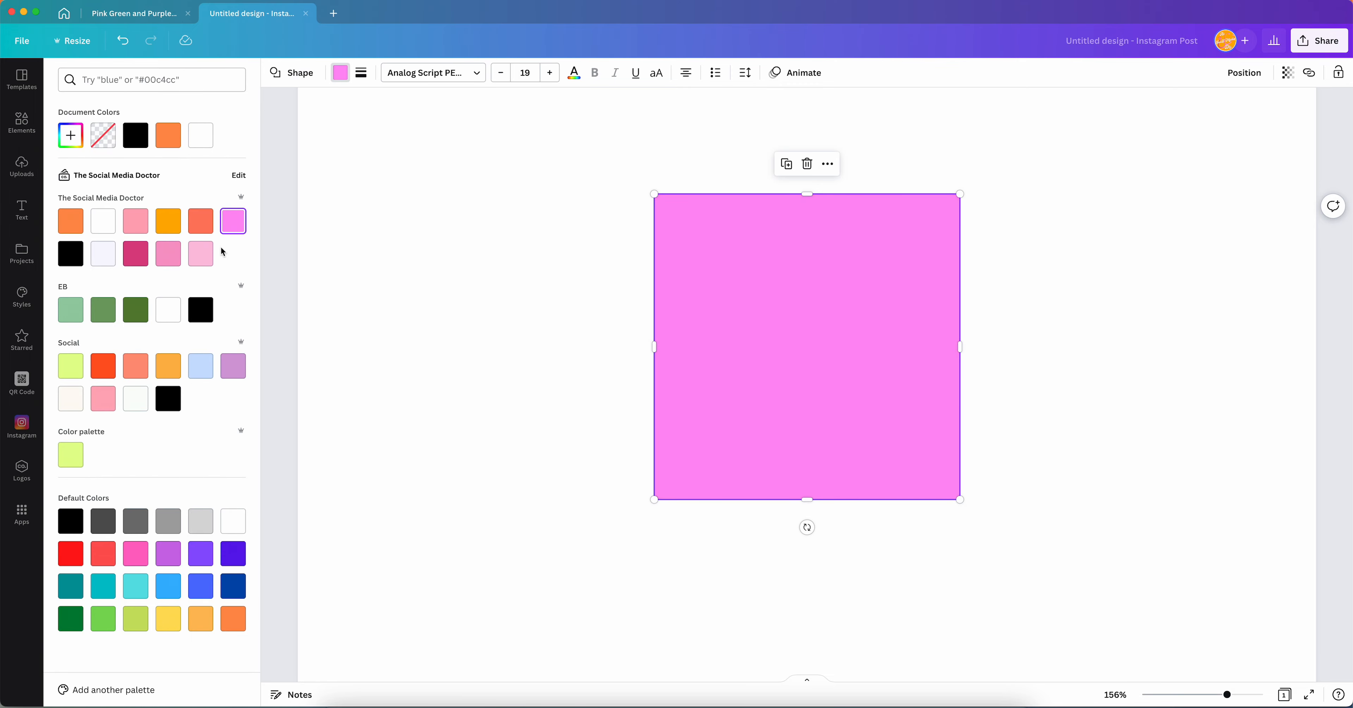
left_click(200, 318)
left_click(201, 366)
left_click(177, 369)
left_click(133, 371)
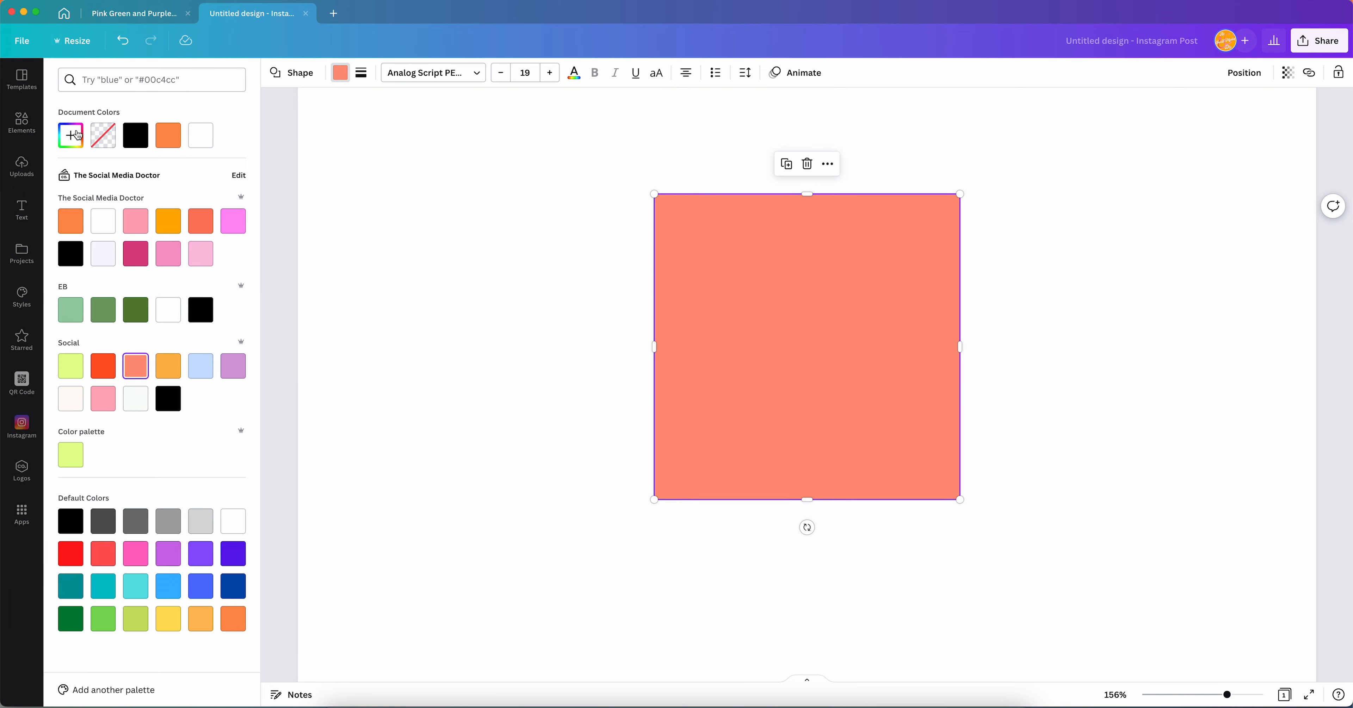
Give the coral square a black border of weight 3, try the dashed styles, and return it to solid
left_click(362, 75)
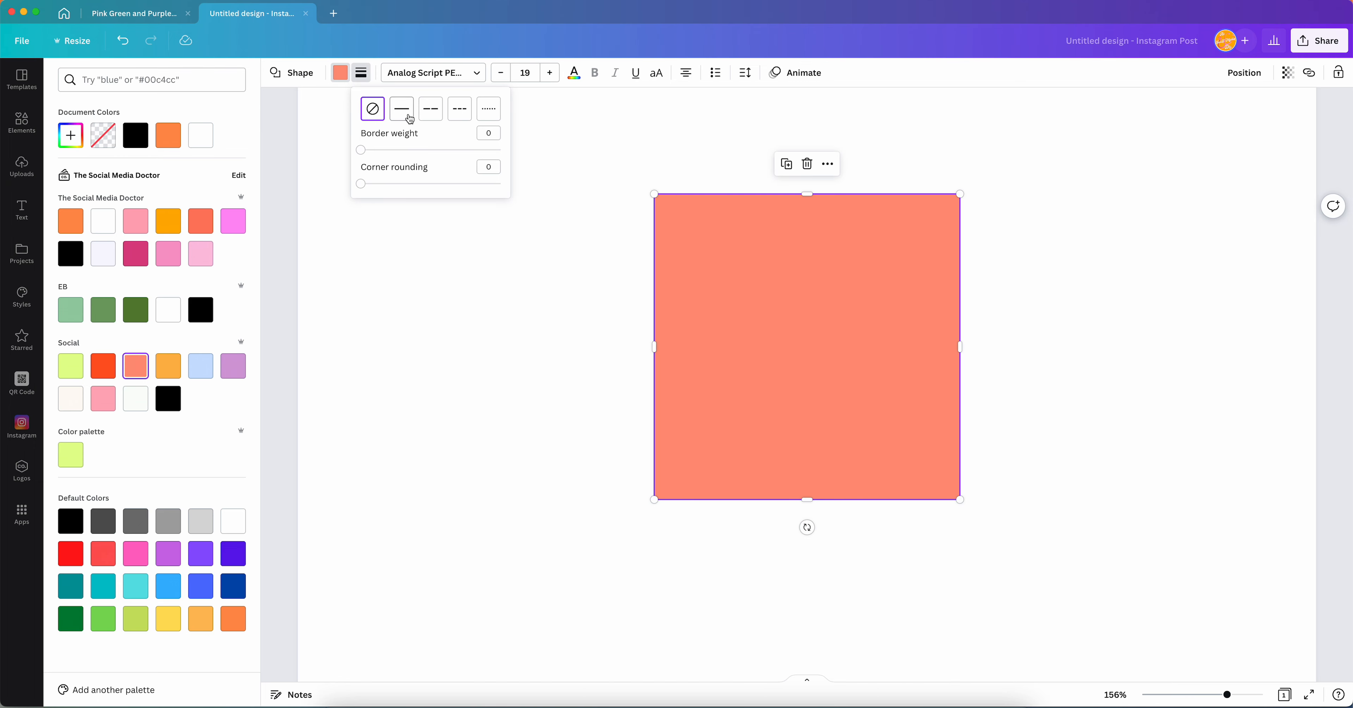
left_click_drag(359, 149, 366, 151)
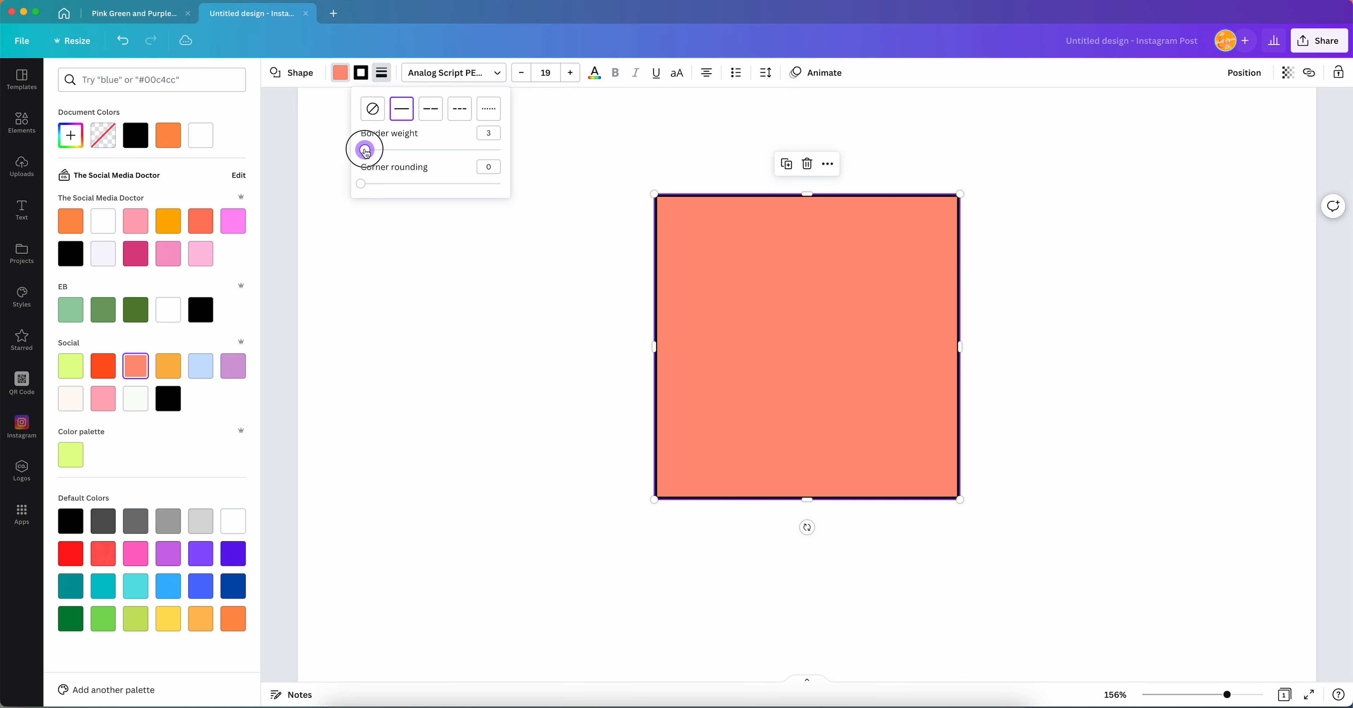
left_click(428, 110)
left_click(466, 111)
left_click(435, 110)
left_click(403, 111)
Thicken the square's border to weight 54, and reduce it all the way to 0
left_click_drag(367, 154, 437, 152)
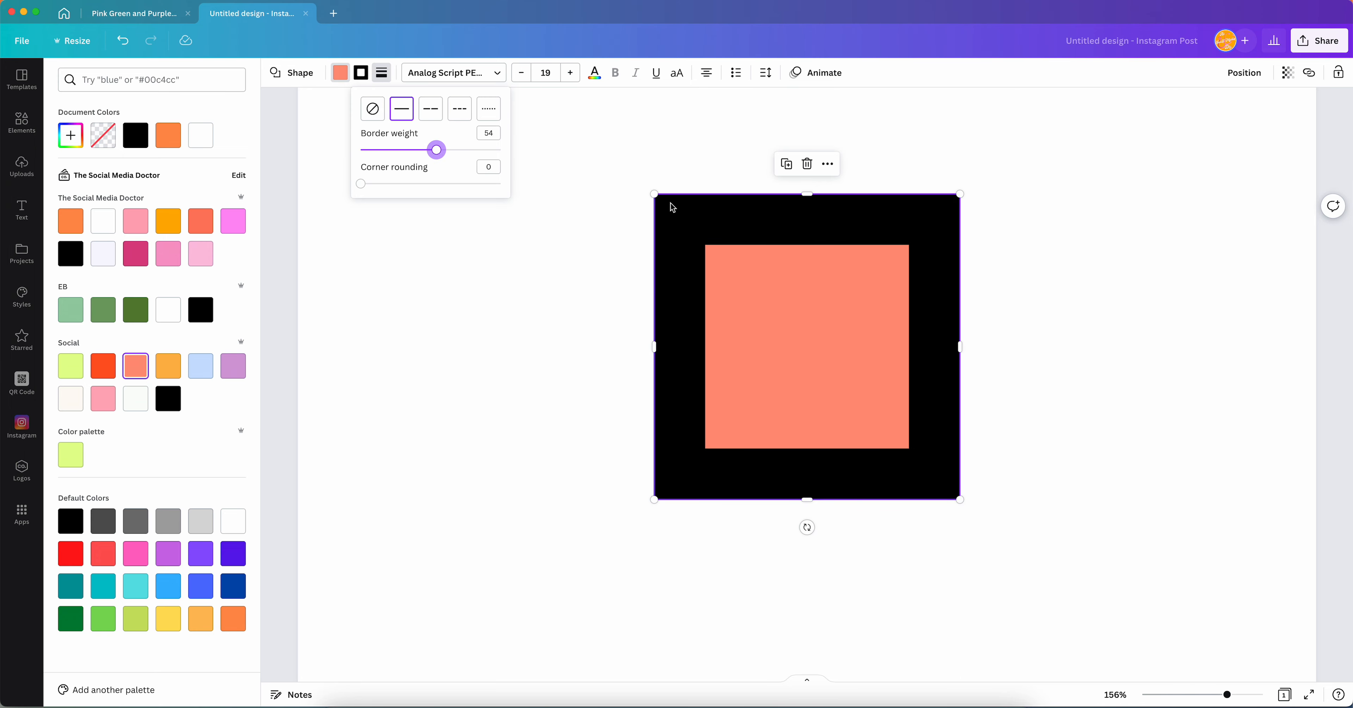
left_click_drag(429, 156, 363, 151)
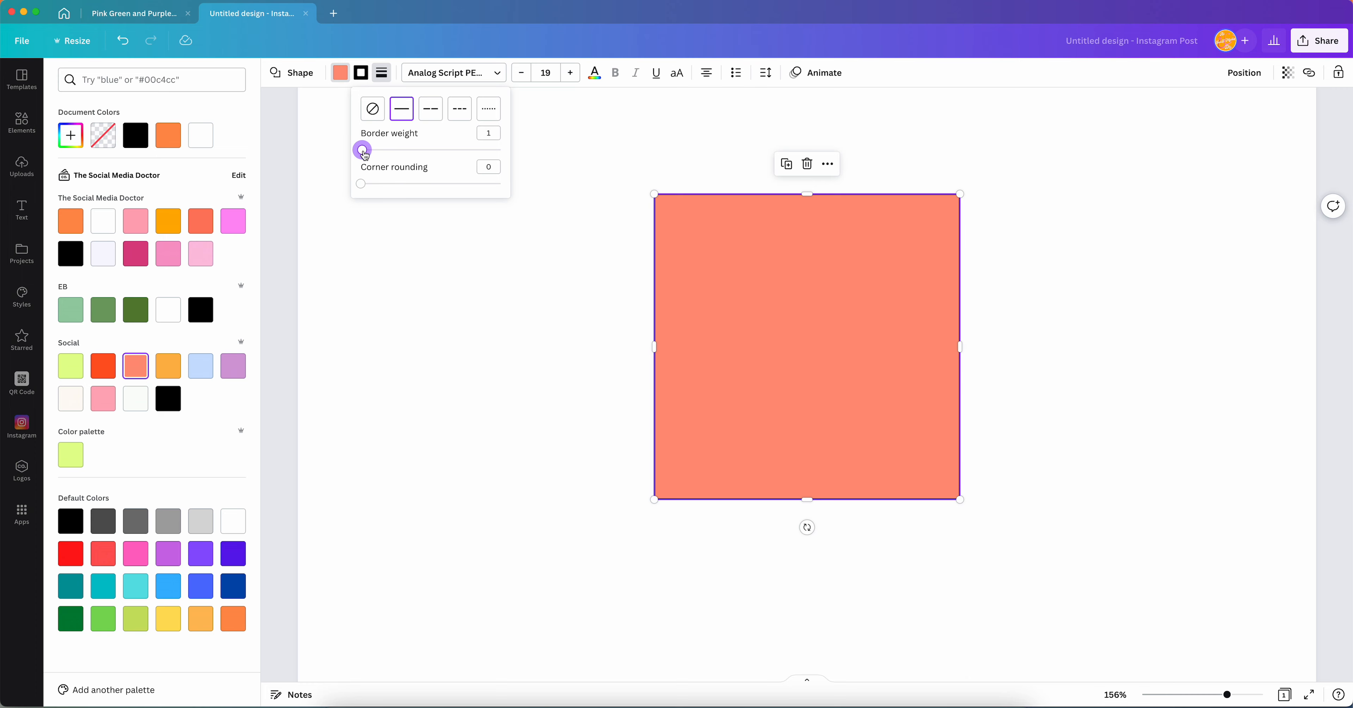
left_click_drag(363, 151, 187, 180)
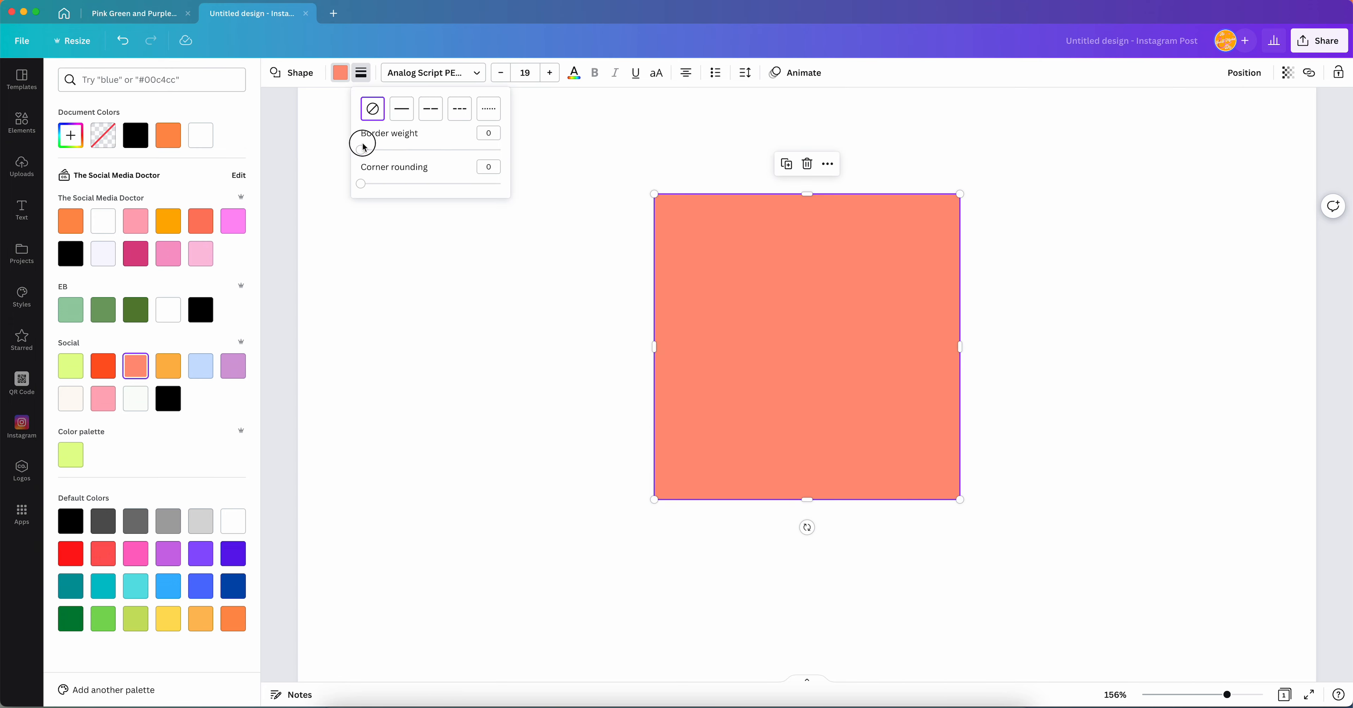
Give the square a solid black border of weight 3 with corner rounding of 9, and check its border settings
left_click_drag(360, 152, 371, 181)
left_click(589, 250)
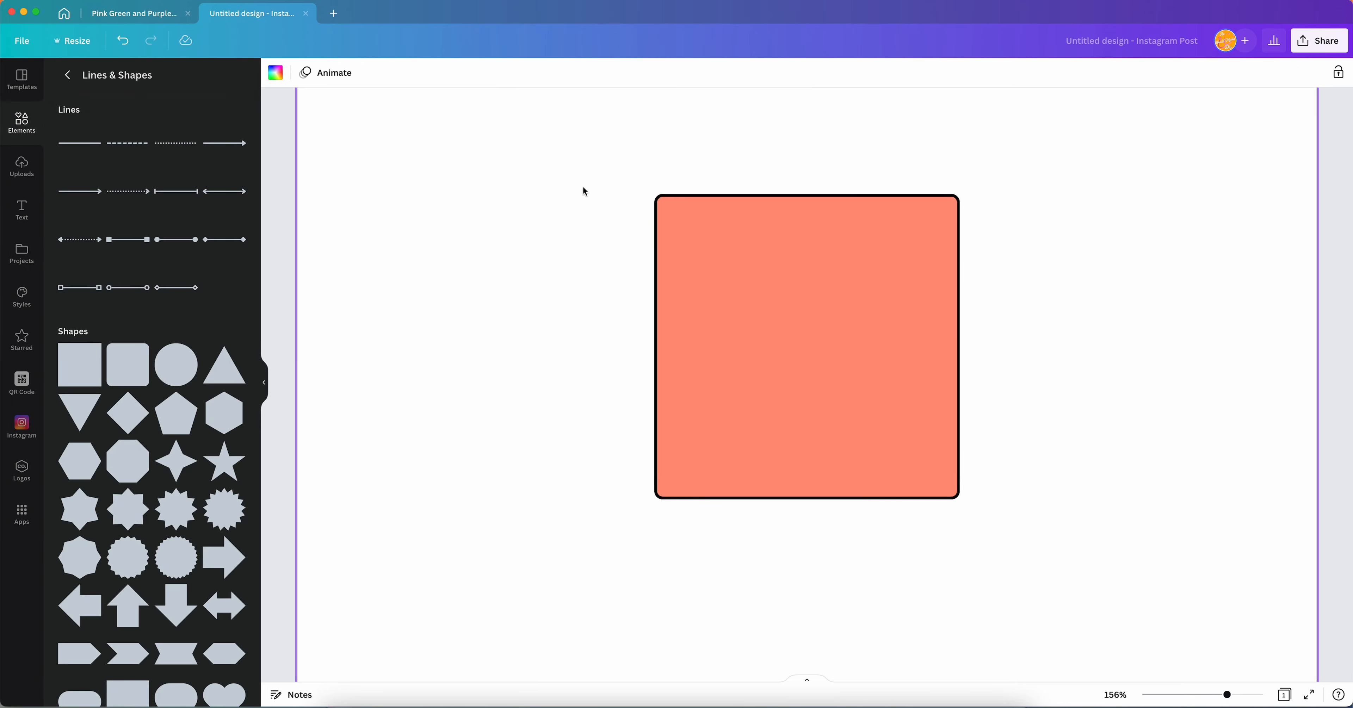
left_click(662, 236)
left_click(381, 72)
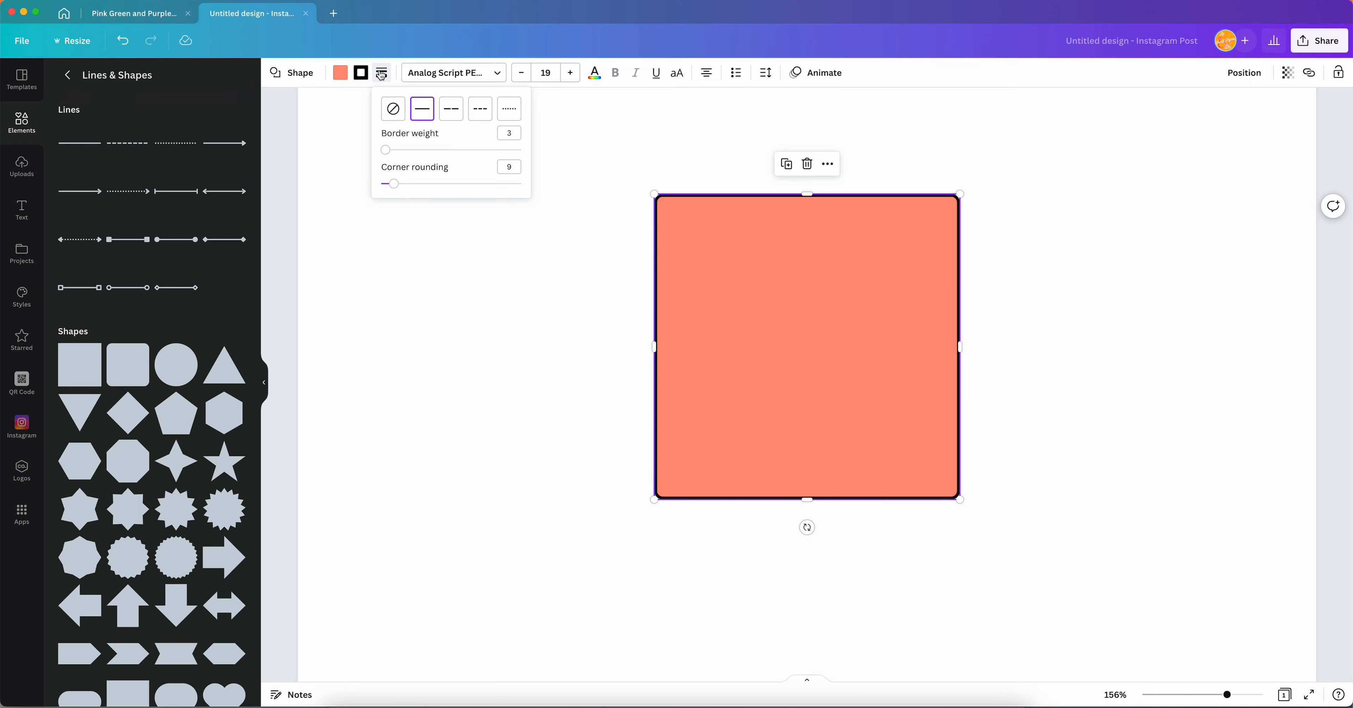
Set the square's fill to no colour, leaving only its black rounded outline
left_click(341, 75)
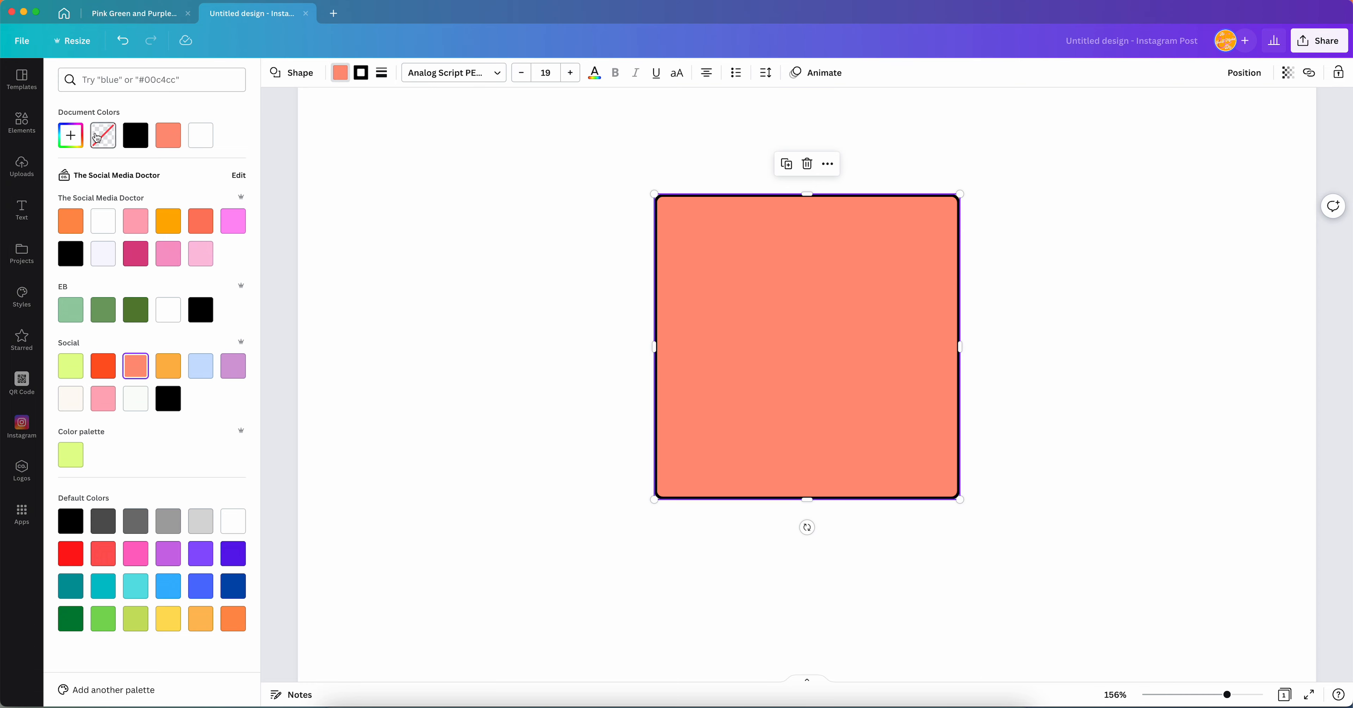
left_click(106, 140)
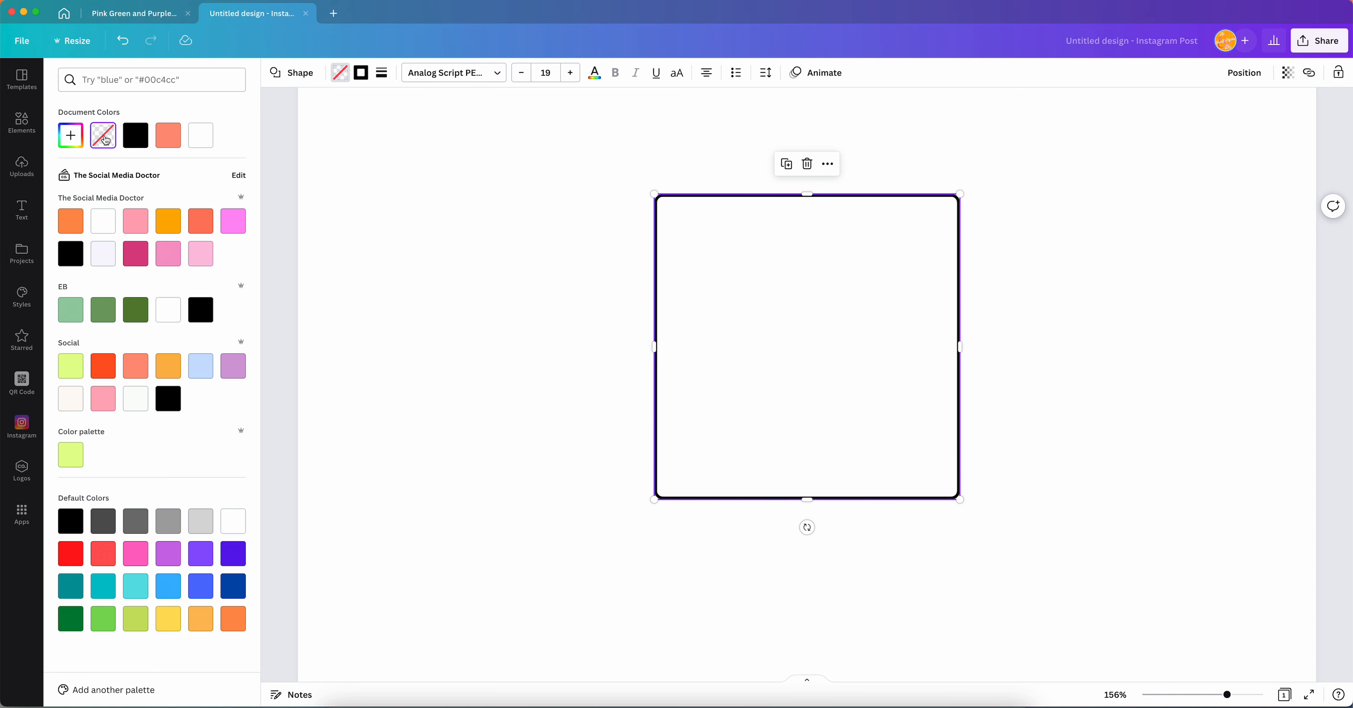
left_click(472, 227)
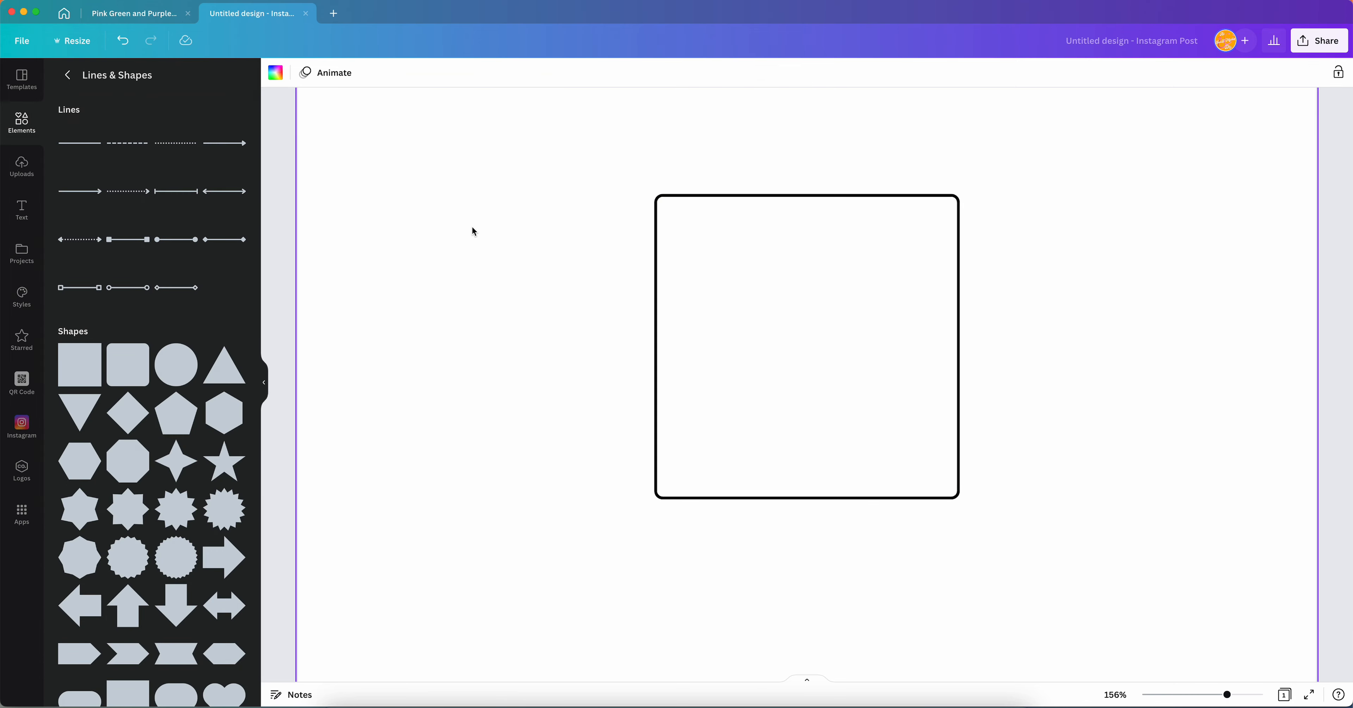
left_click(684, 206)
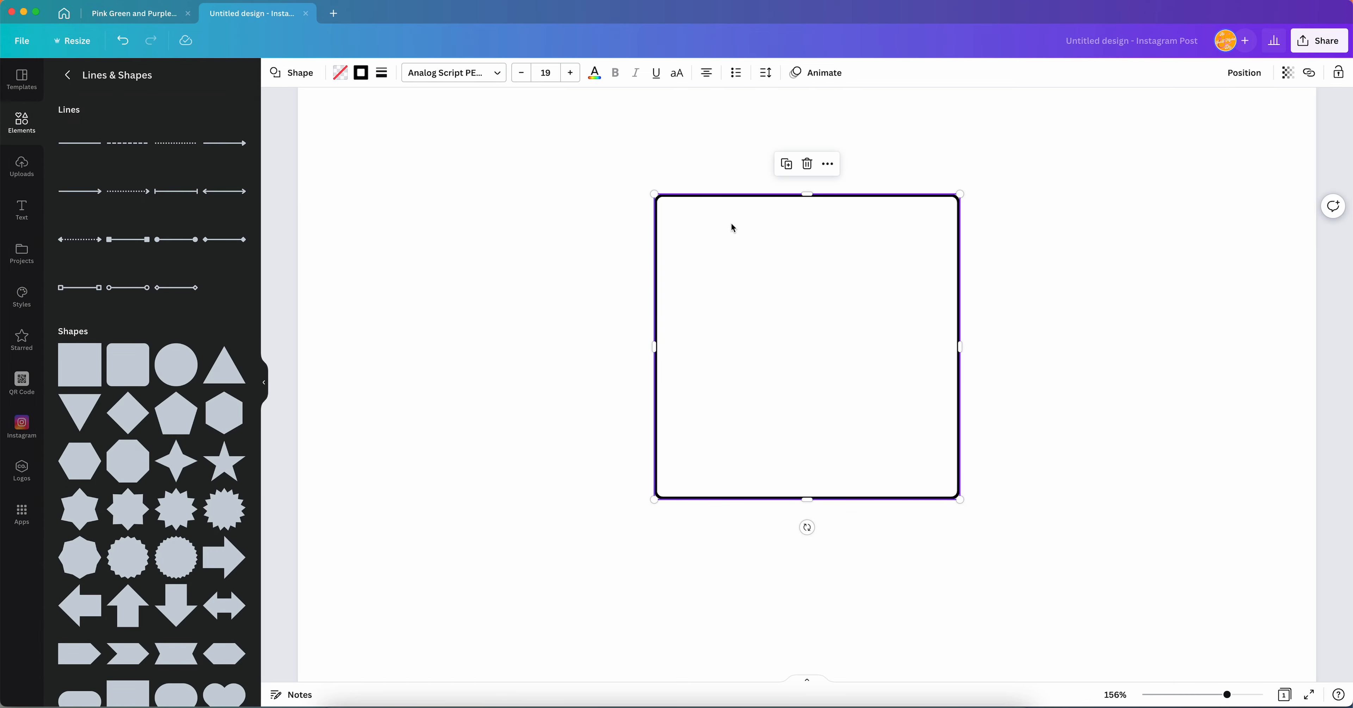
Replace the outlined square with the 17-point starburst shape
left_click(359, 72)
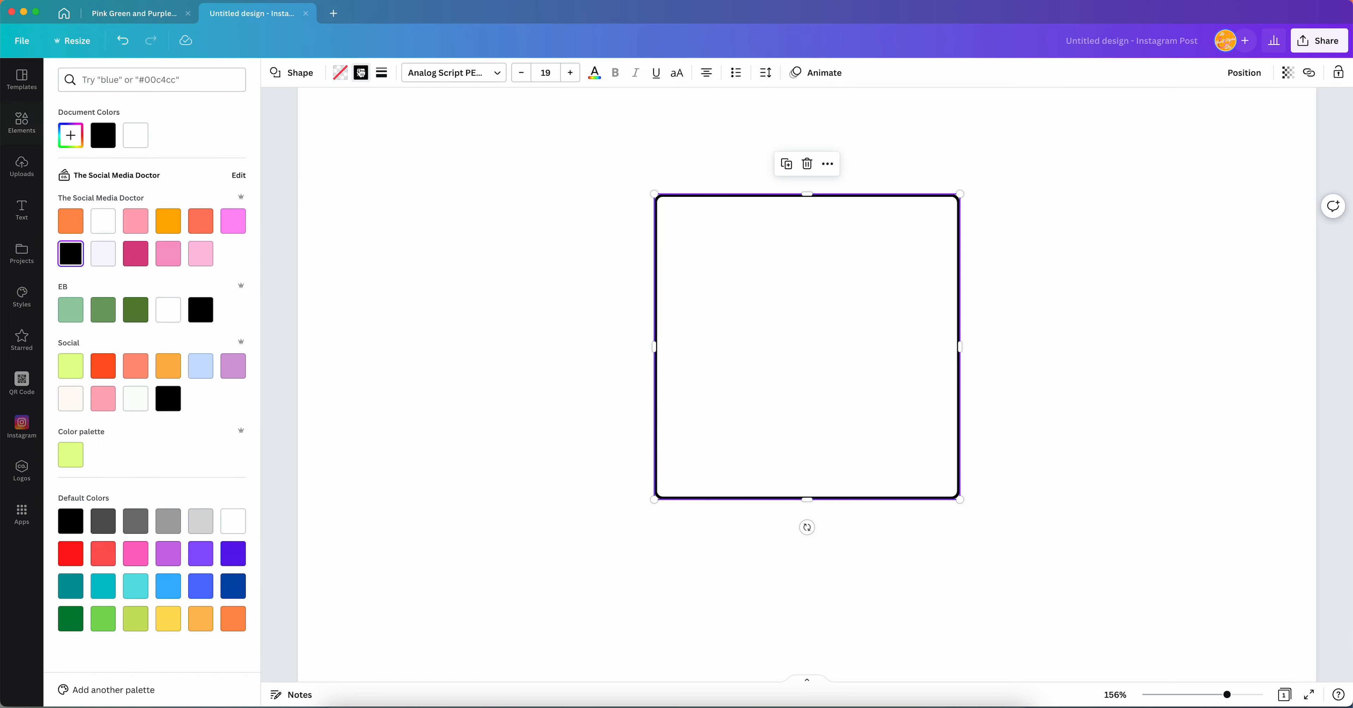
left_click(294, 72)
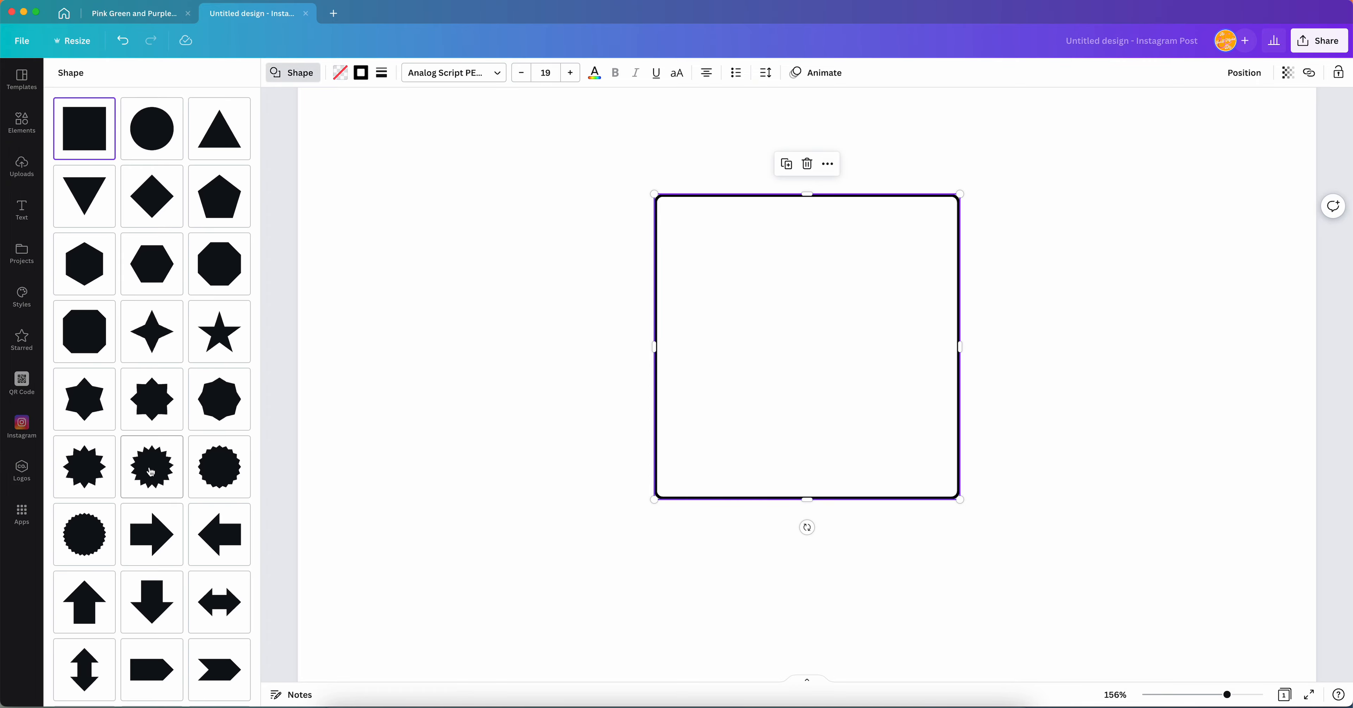
left_click(154, 483)
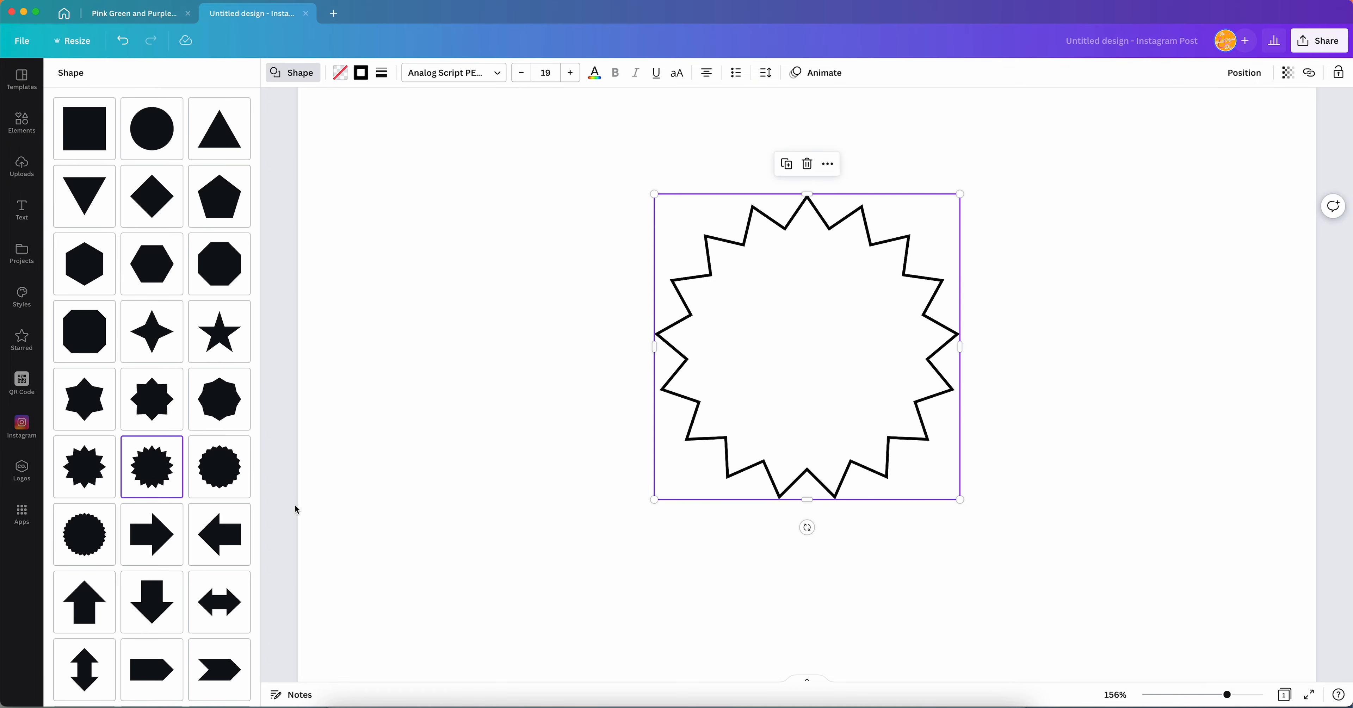
Try the heart as the outlined shape and switch back to the 17-point starburst
scroll(262, 290, "down", 3)
scroll(158, 397, "down", 1)
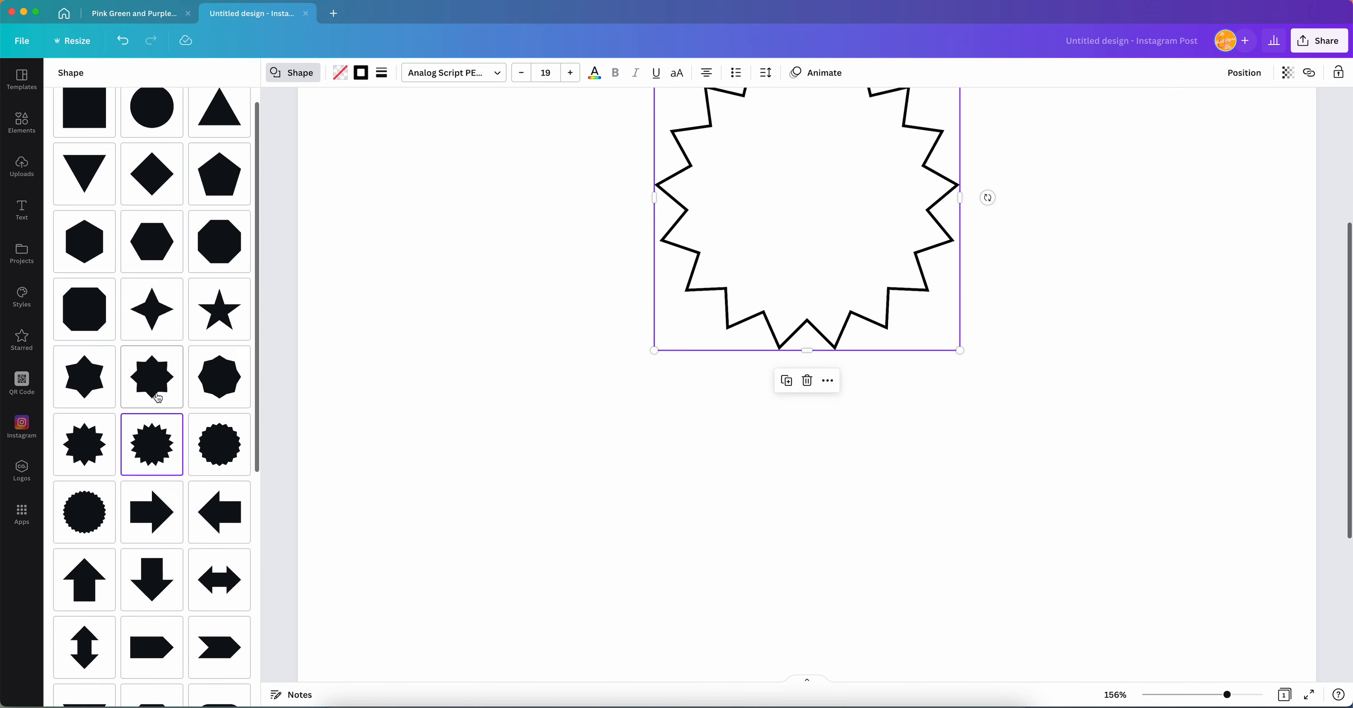
scroll(157, 398, "down", 3)
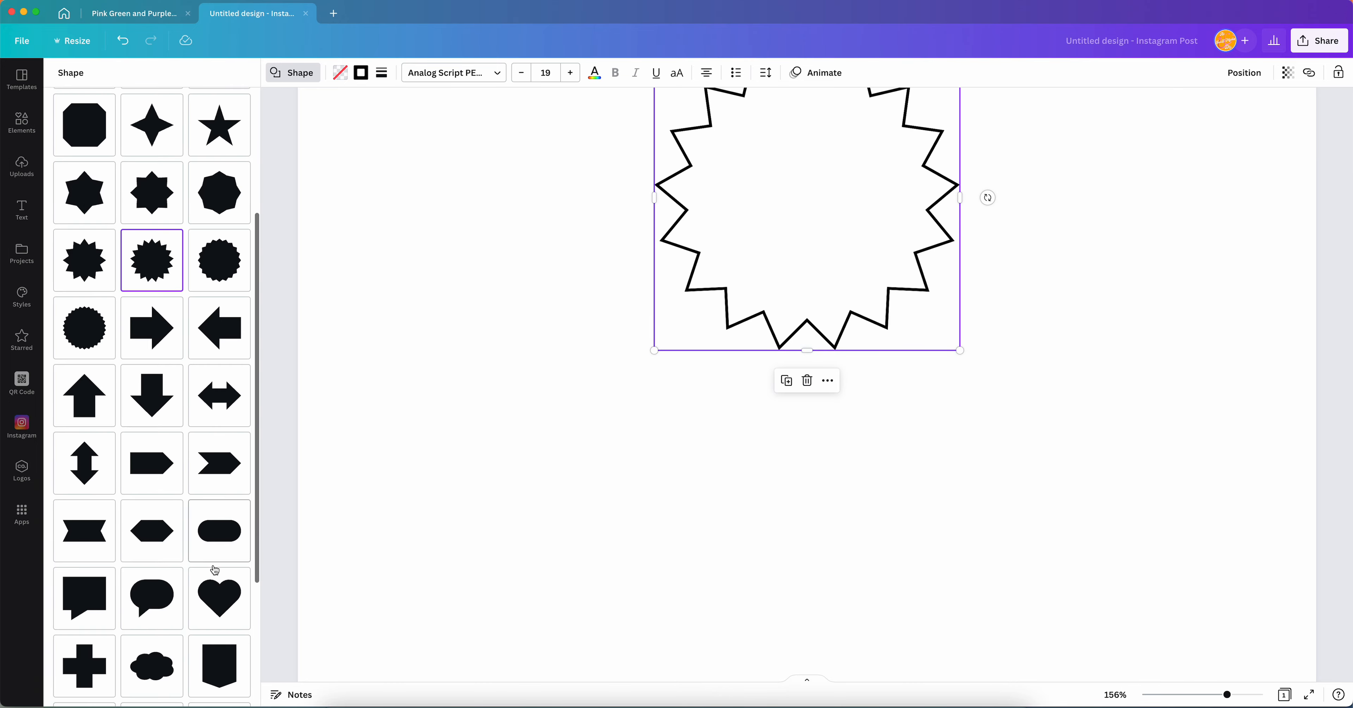
left_click(221, 600)
scroll(513, 402, "up", 5)
left_click(165, 261)
scroll(165, 261, "up", 2)
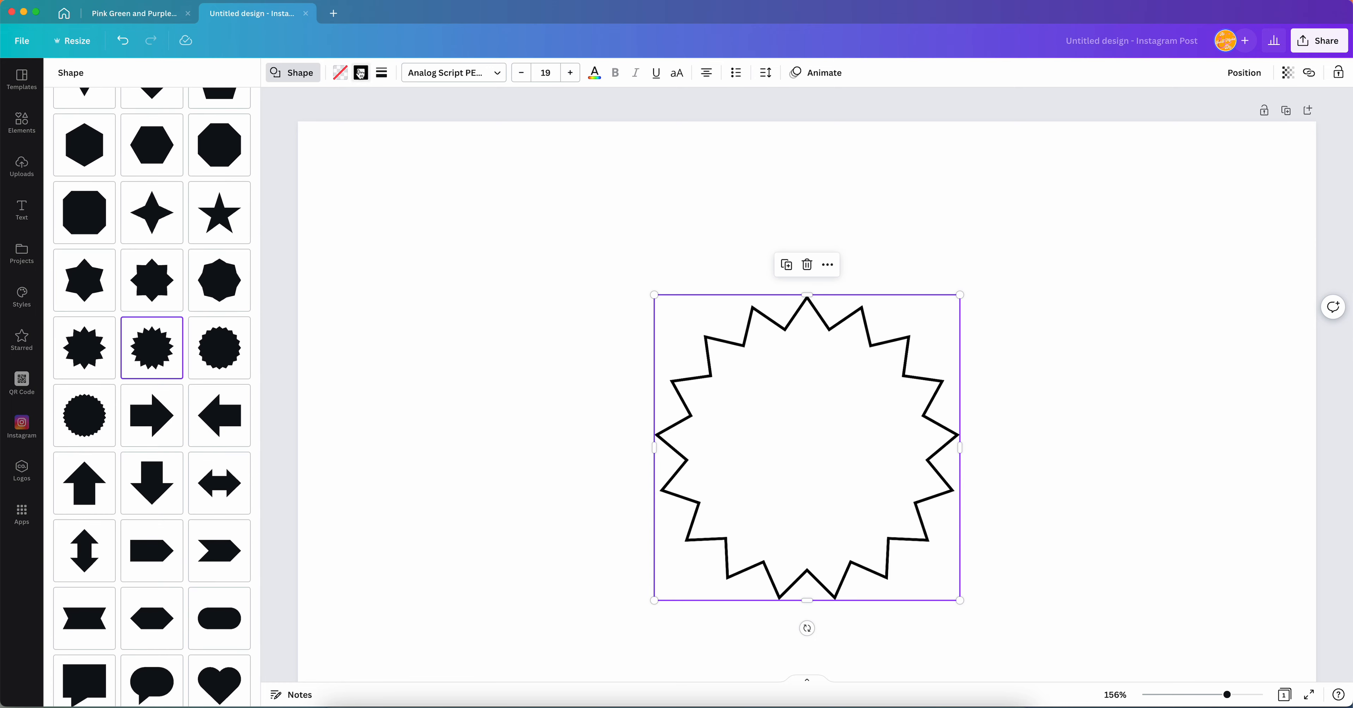
Set the starburst's border colour to the dark pink from The Social Media Doctor palette
left_click(361, 74)
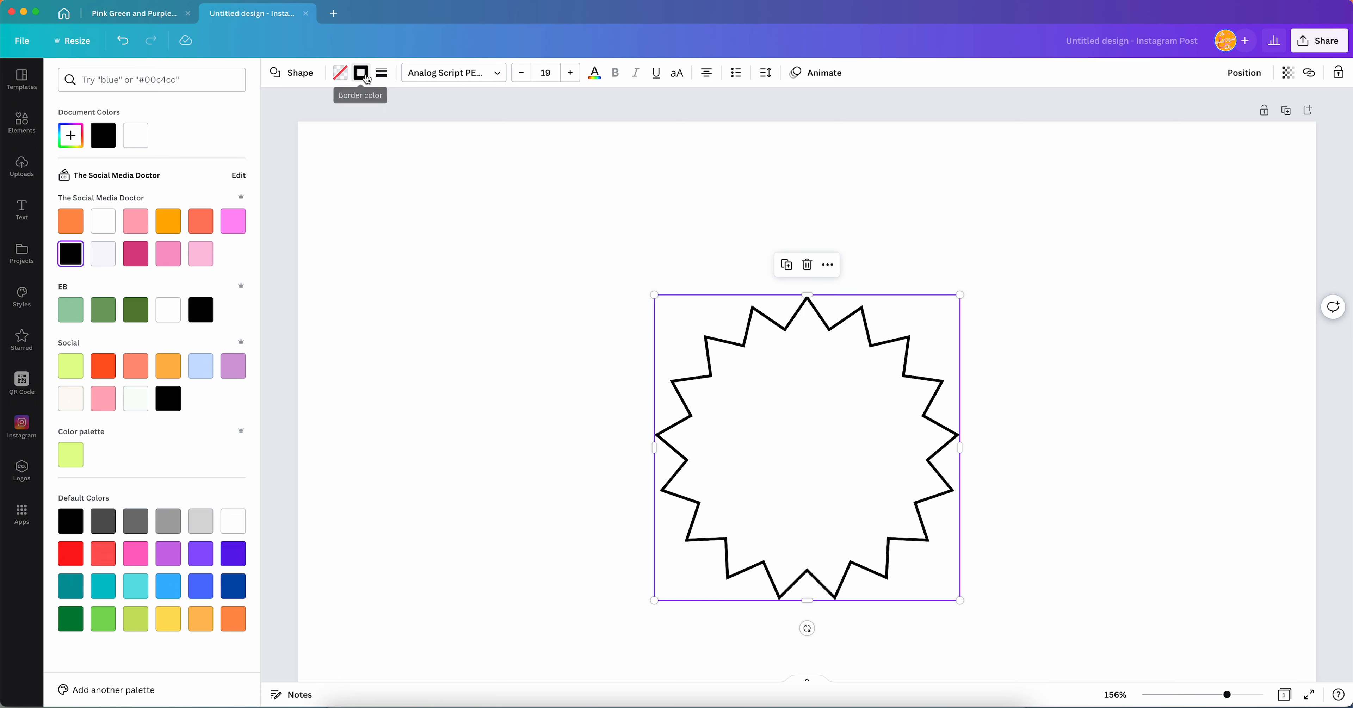
left_click(136, 253)
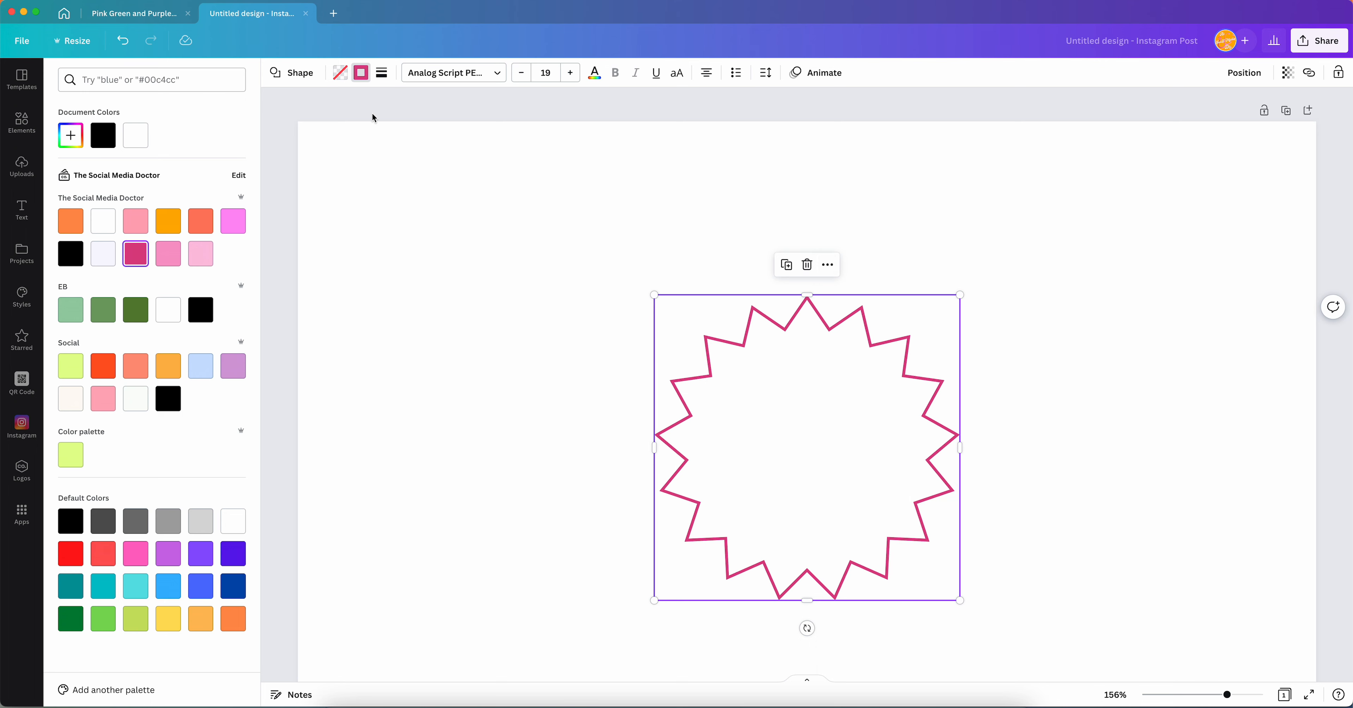
Try a black fill inside the pink-outlined starburst, set the fill back to no colour, and review the border and fill colours
left_click(346, 72)
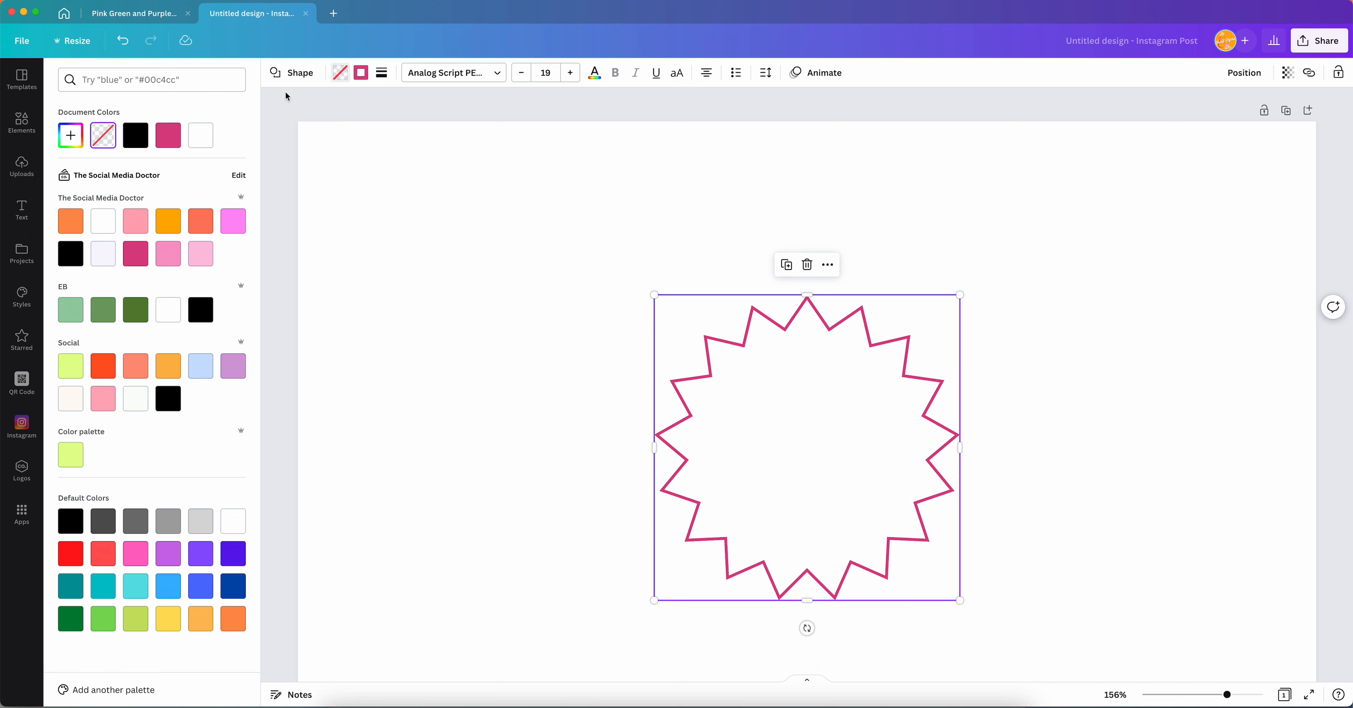
left_click(138, 138)
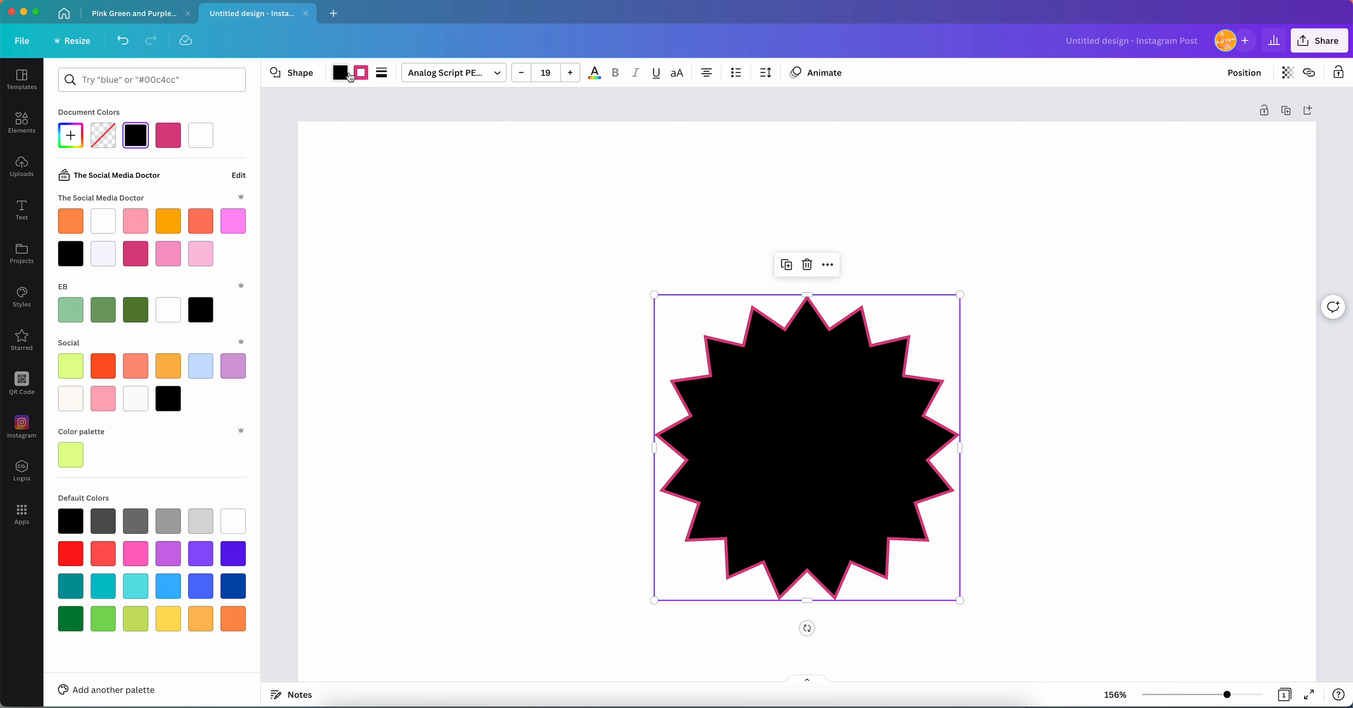
left_click(101, 138)
left_click(363, 74)
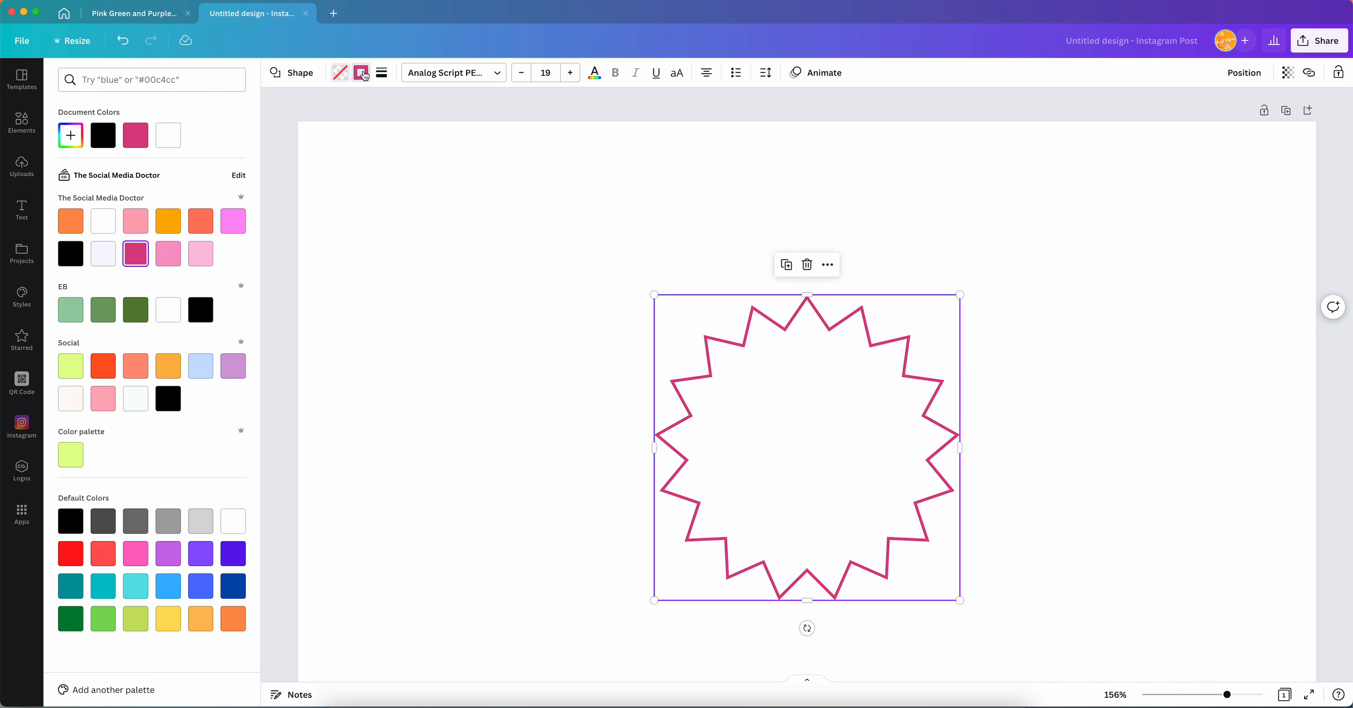
left_click(341, 73)
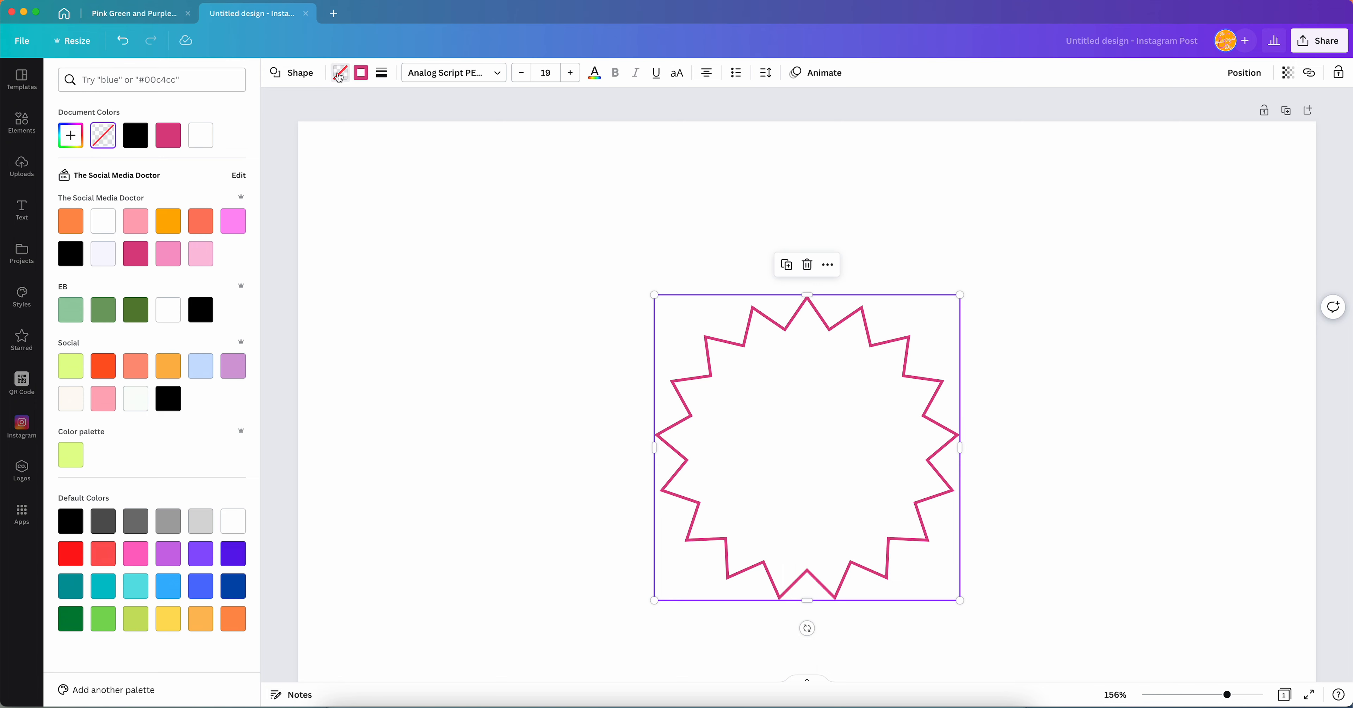
Fill the starburst with the dark pink and set its border to the yellow-orange from The Social Media Doctor palette
left_click(136, 135)
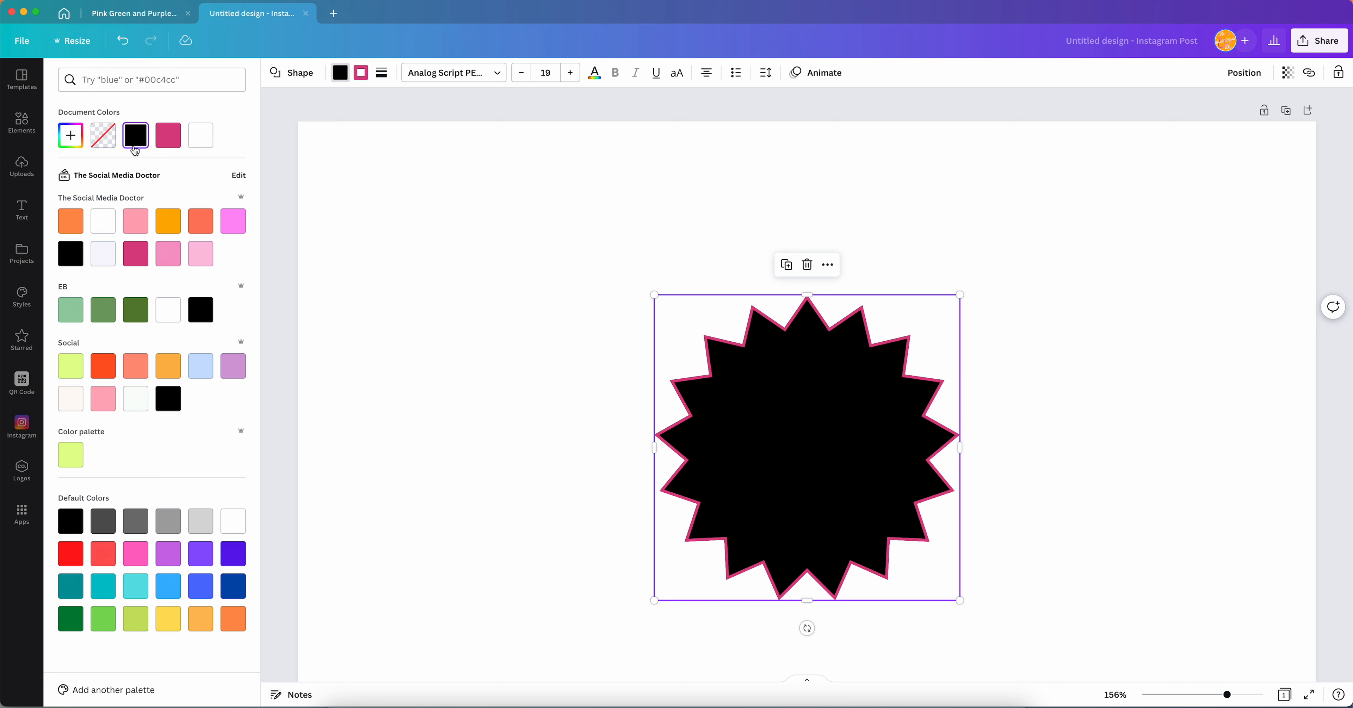
left_click(140, 261)
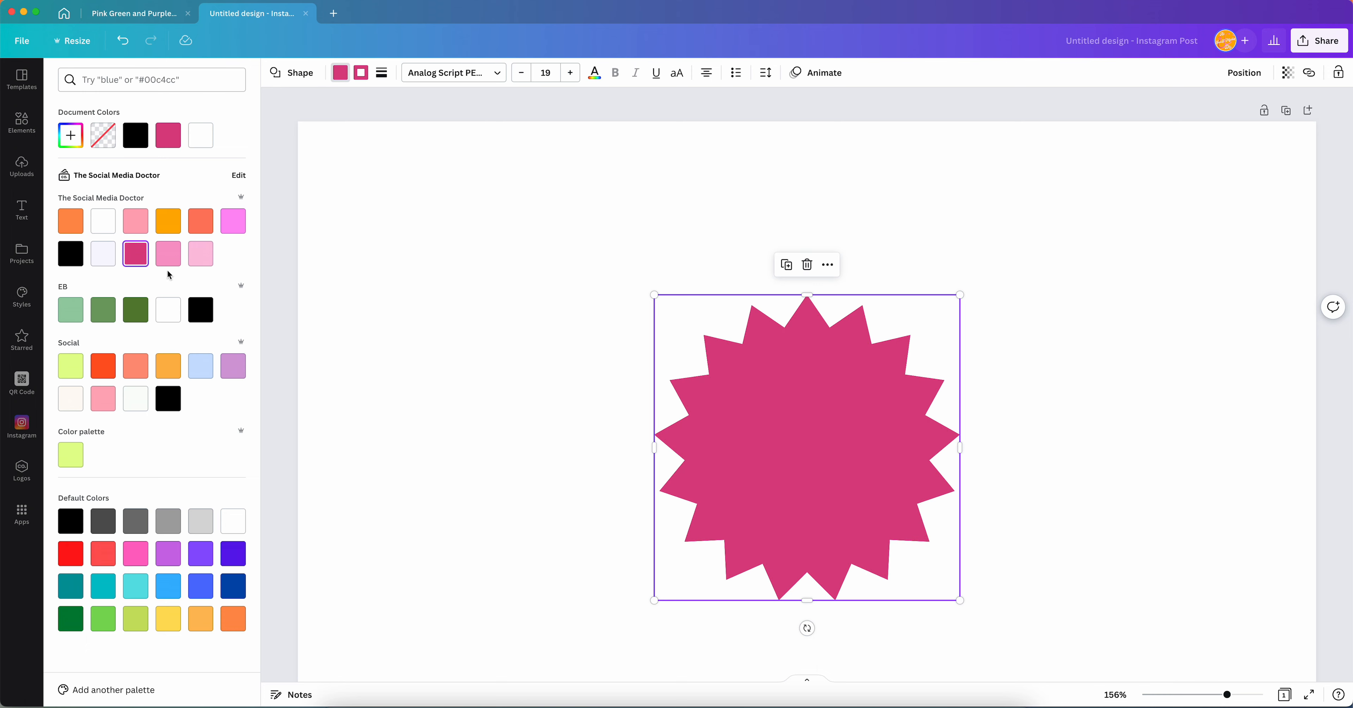
left_click(364, 78)
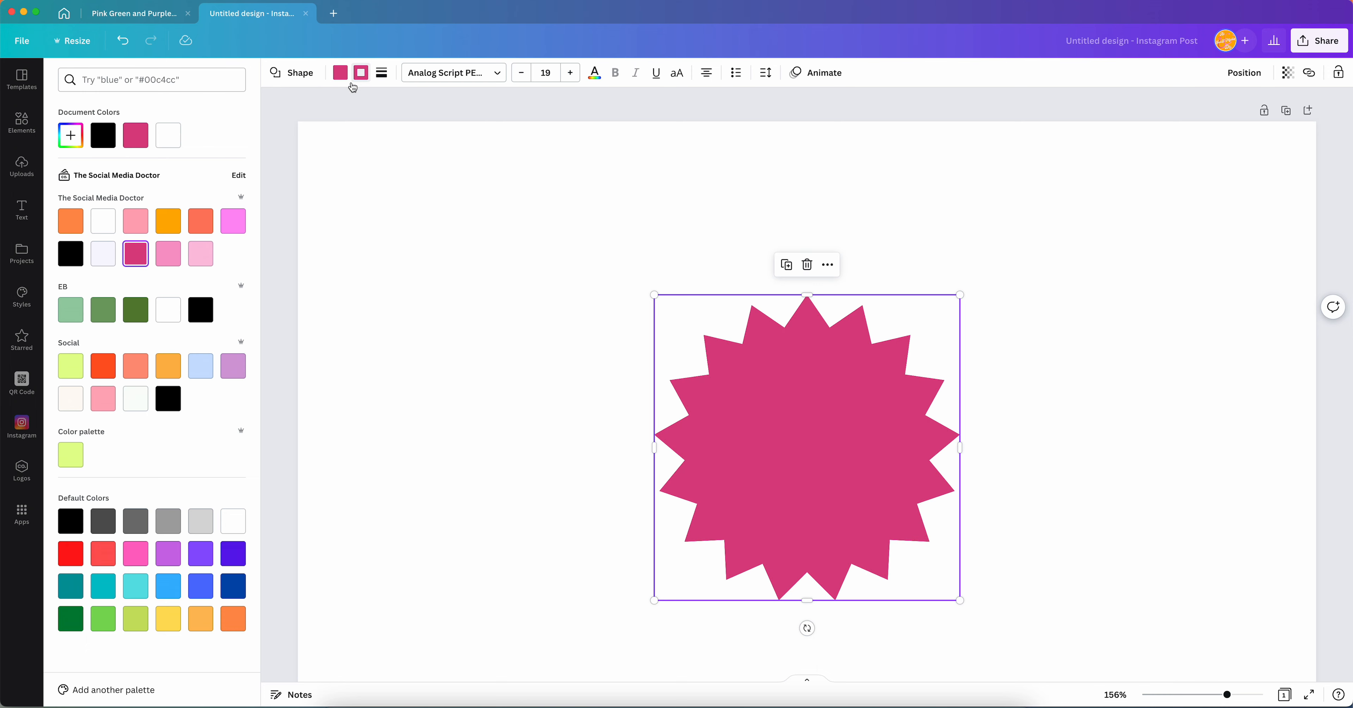
left_click(230, 227)
left_click(168, 221)
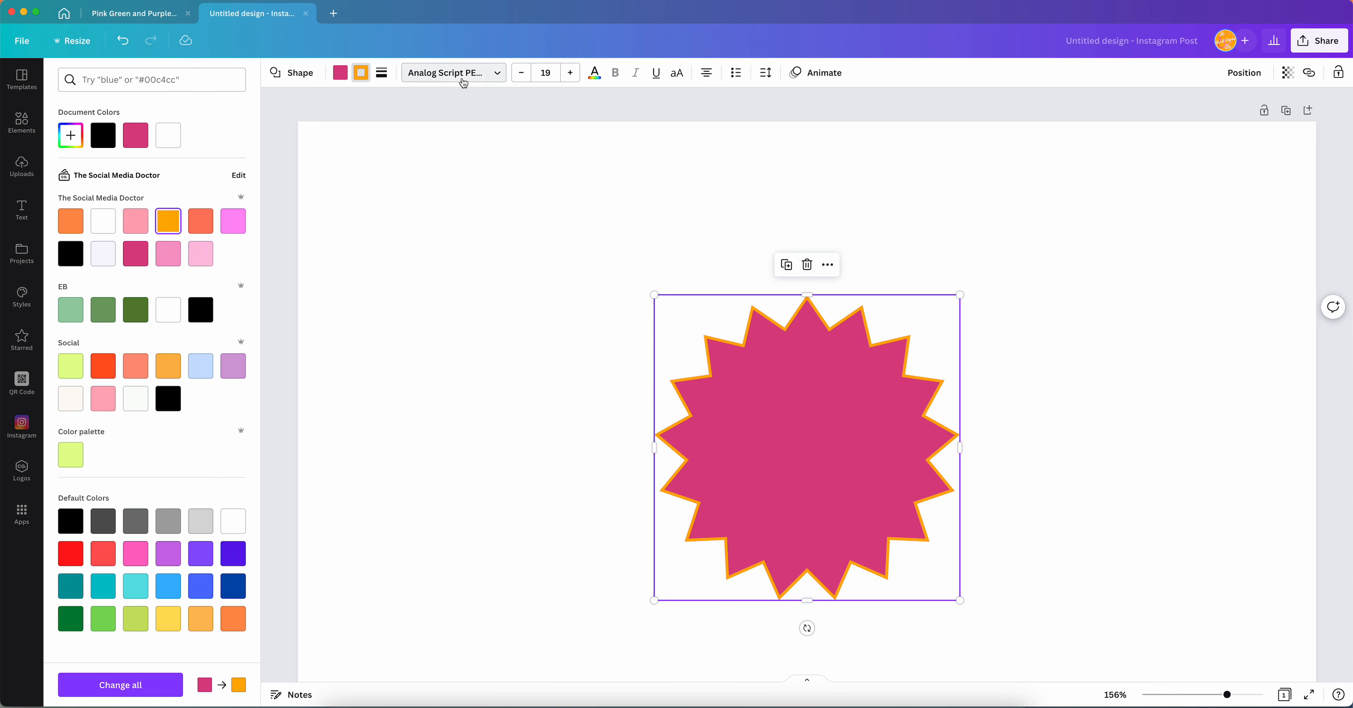
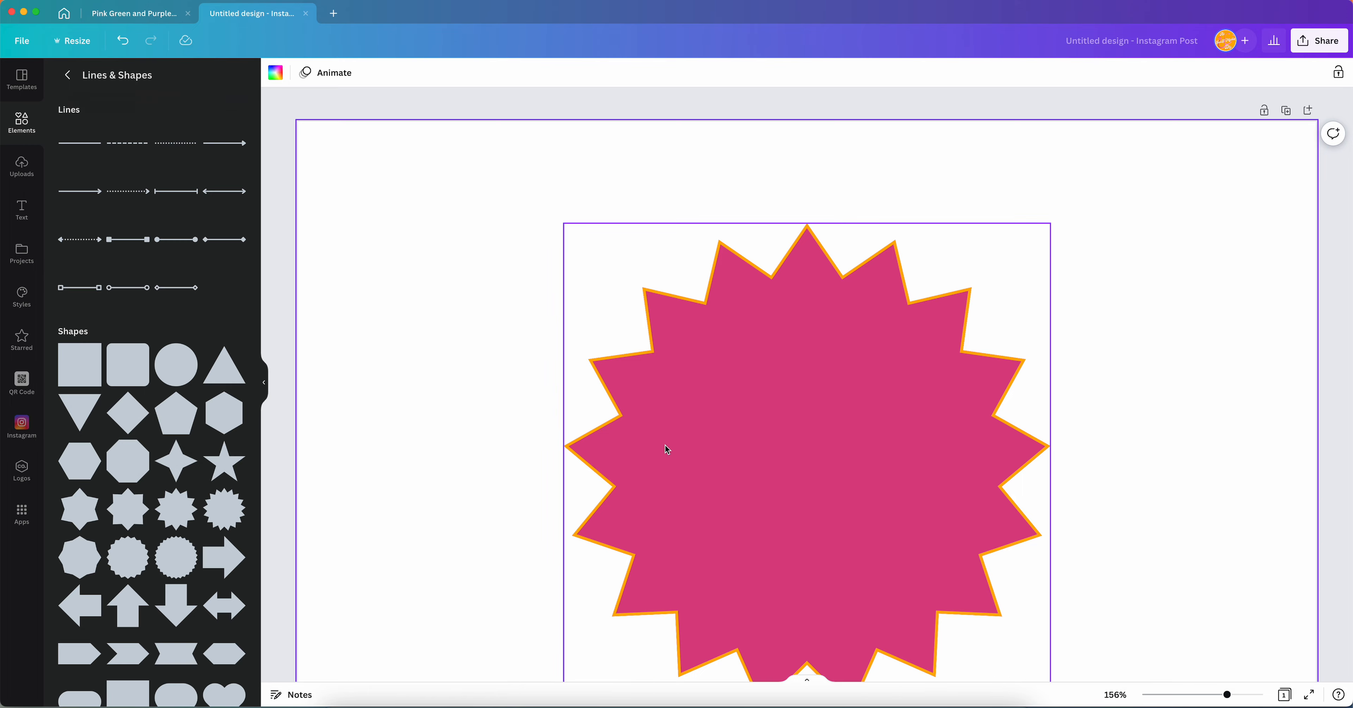
Delete the pink starburst from the page
left_click(796, 497)
scroll(796, 497, "down", 6)
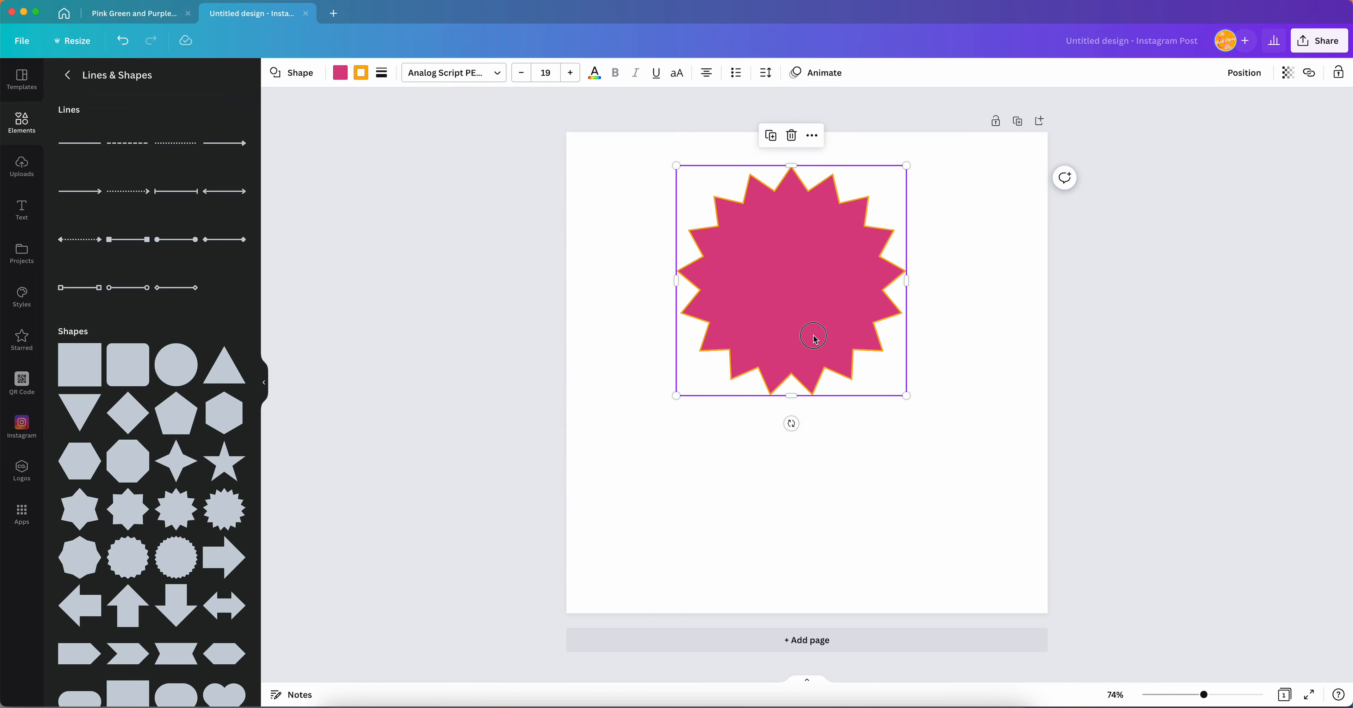
left_click_drag(814, 339, 823, 404)
key("Delete")
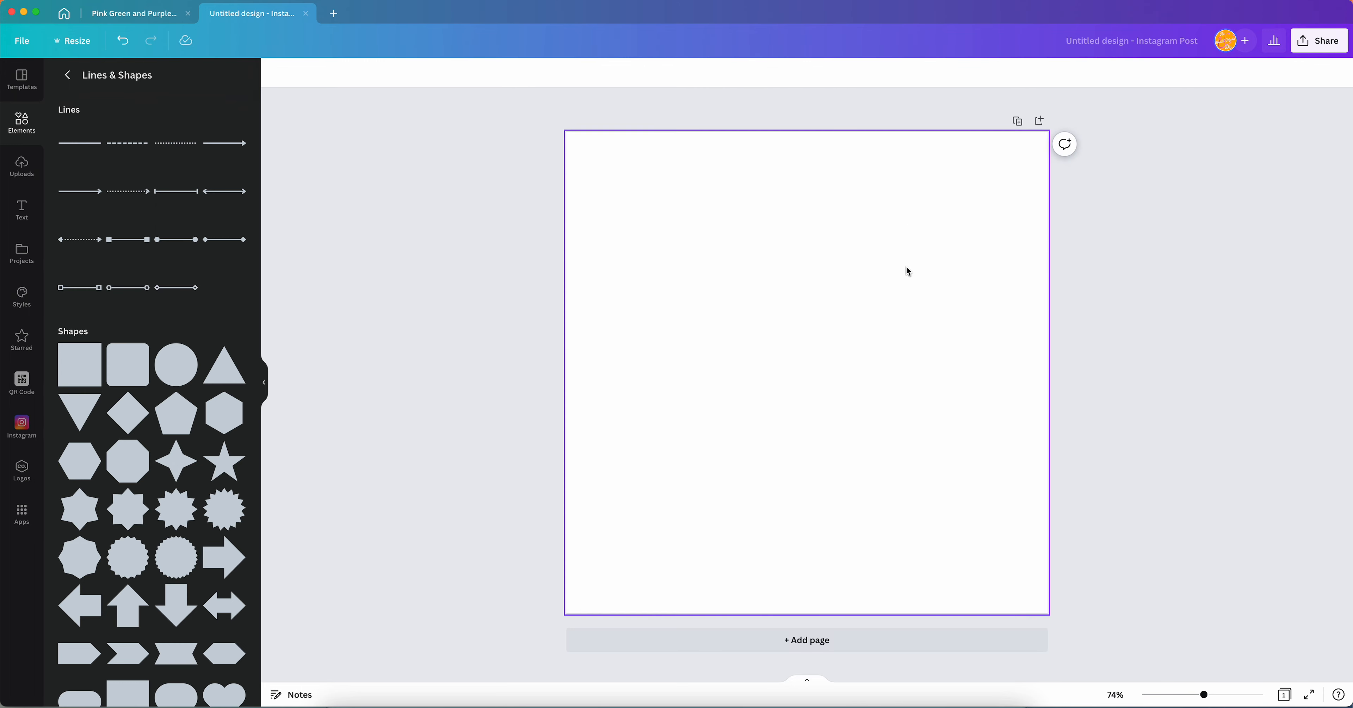
Open the full Graphics collection in the elements library and search it for "scallop border"
left_click(69, 73)
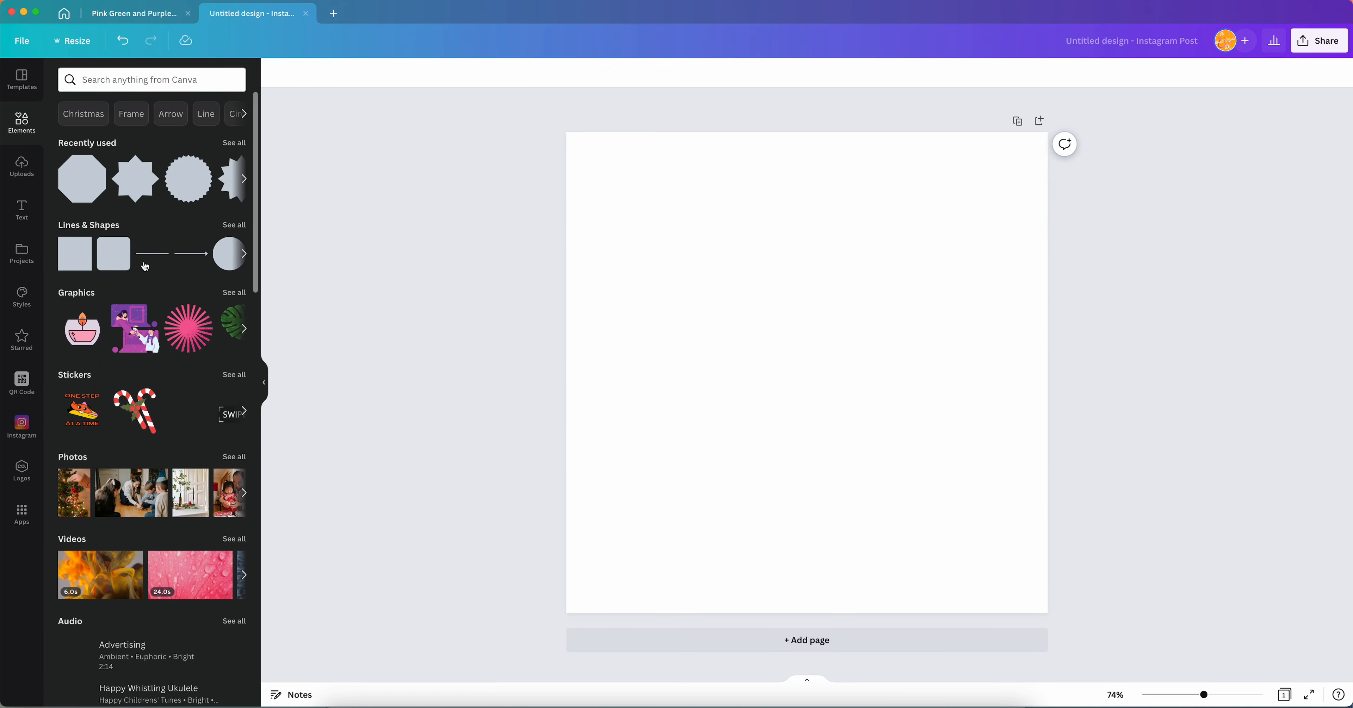
scroll(99, 243, "down", 2)
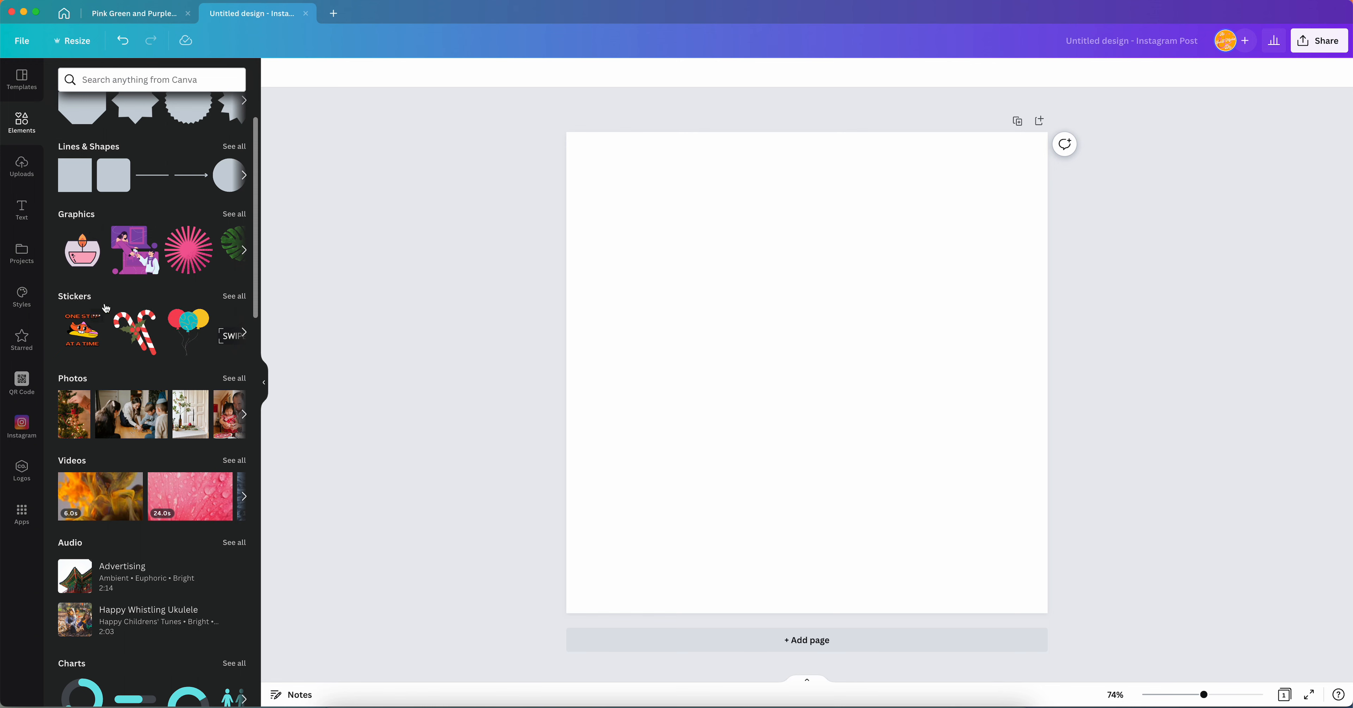
left_click(234, 213)
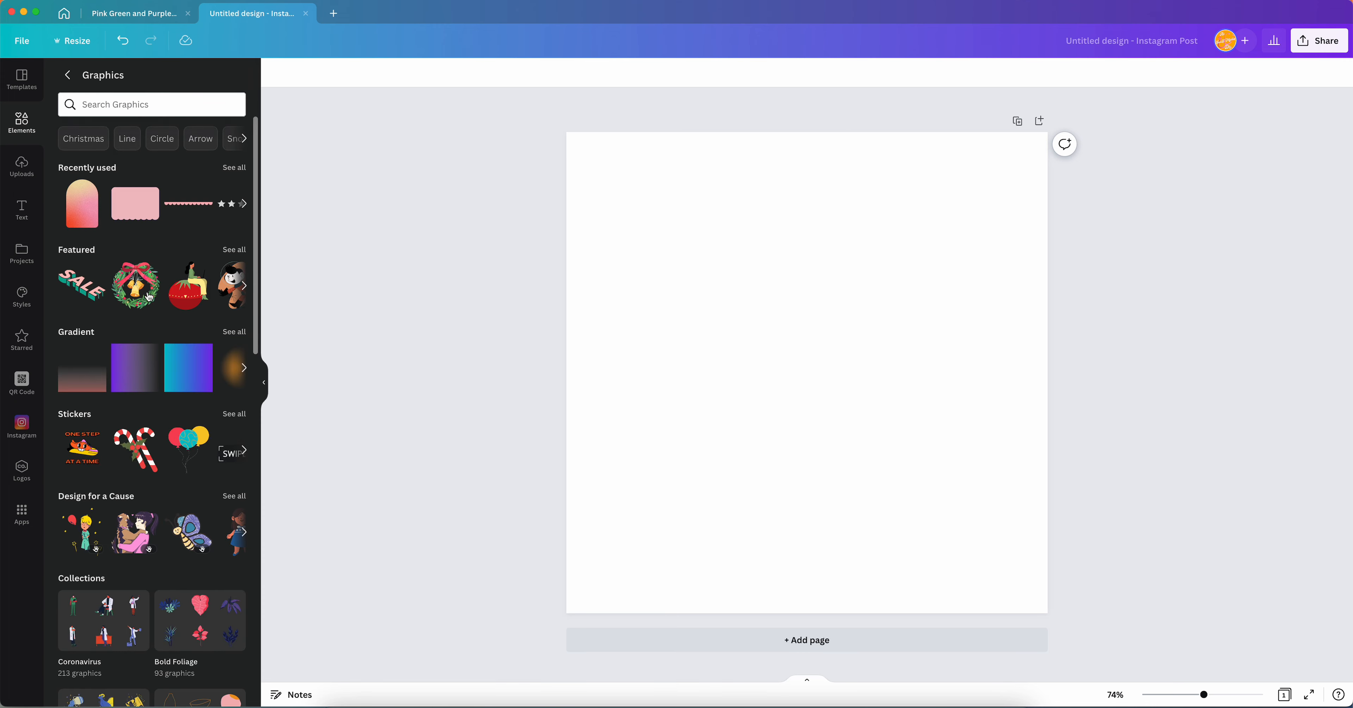
scroll(142, 367, "down", 2)
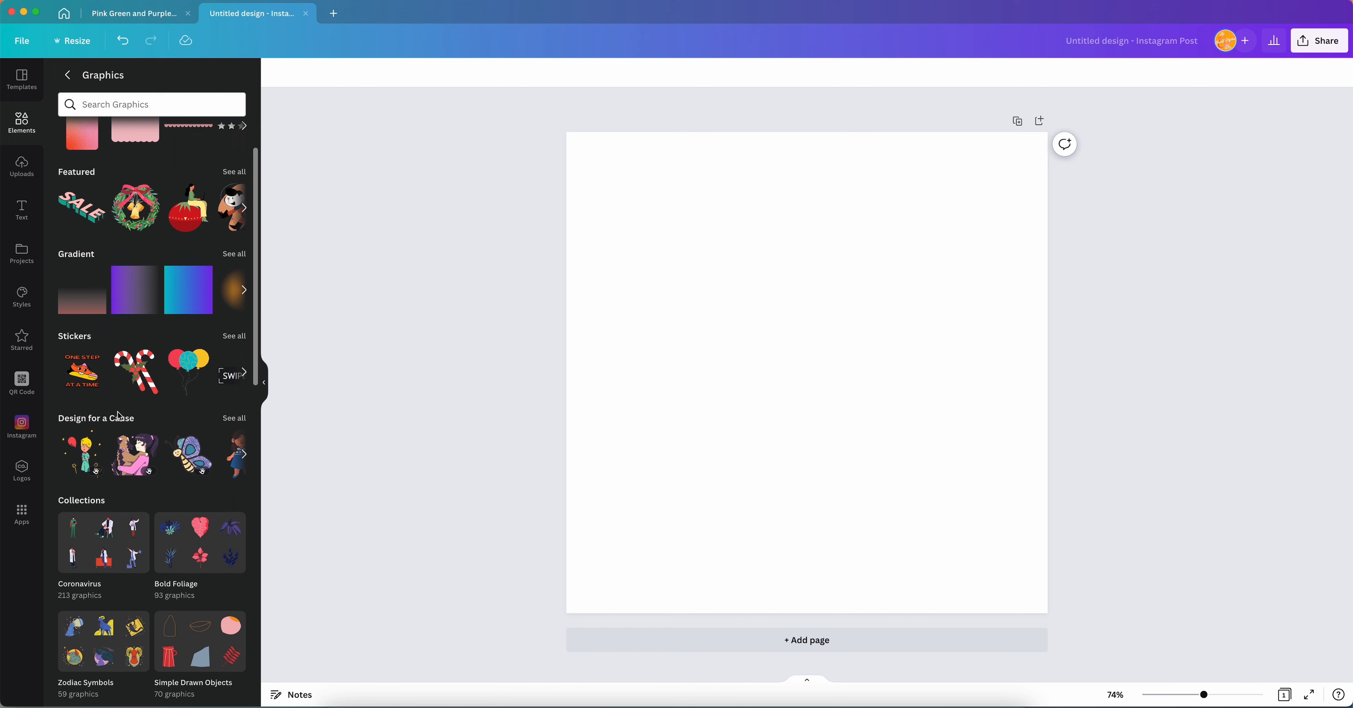
scroll(167, 325, "up", 2)
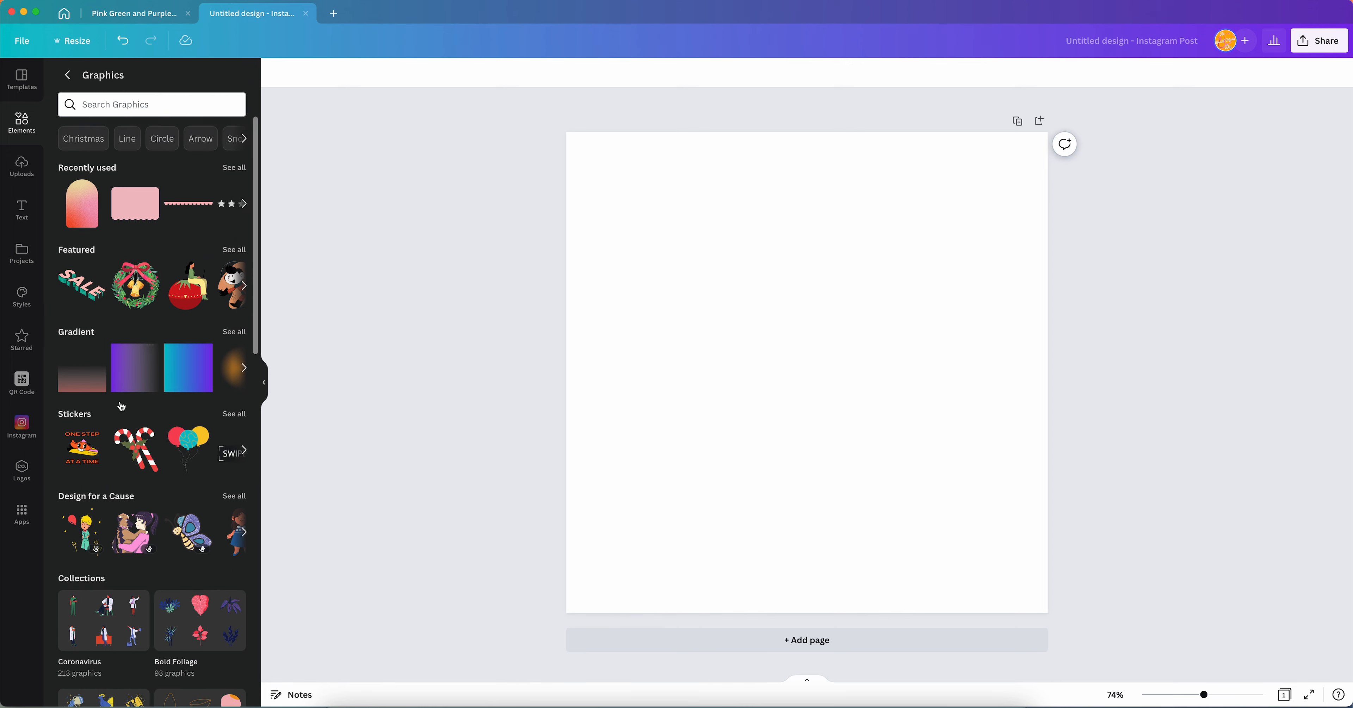
left_click(123, 103)
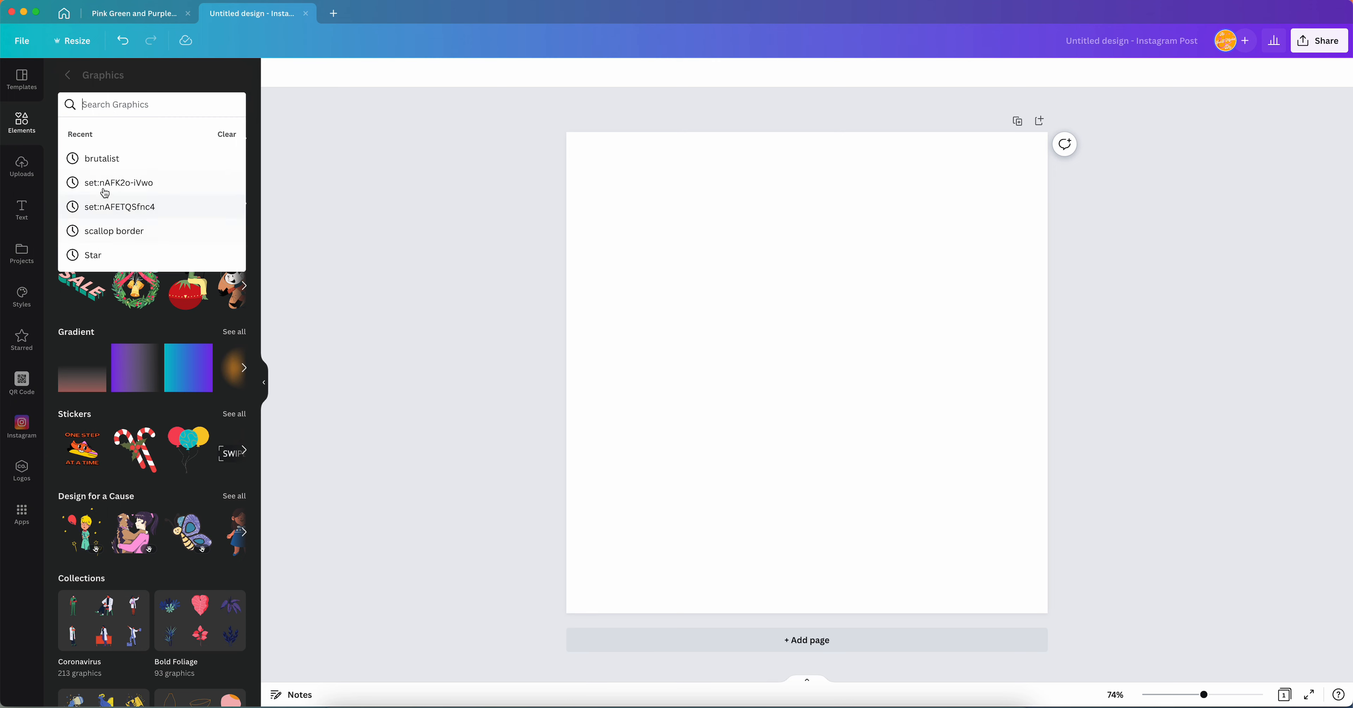
left_click(125, 233)
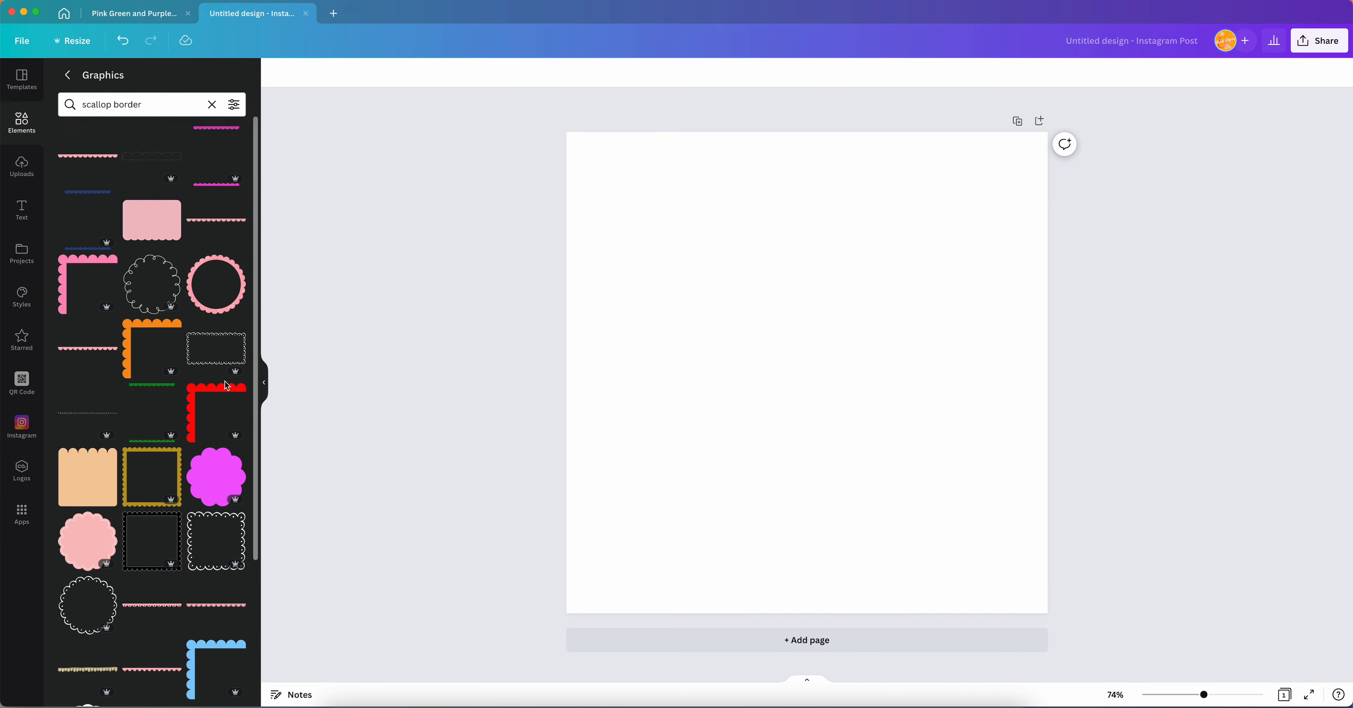
Add the red scalloped corner border to the page's upper-left corner and recolour it bright pink from The Social Media Doctor palette
left_click(202, 401)
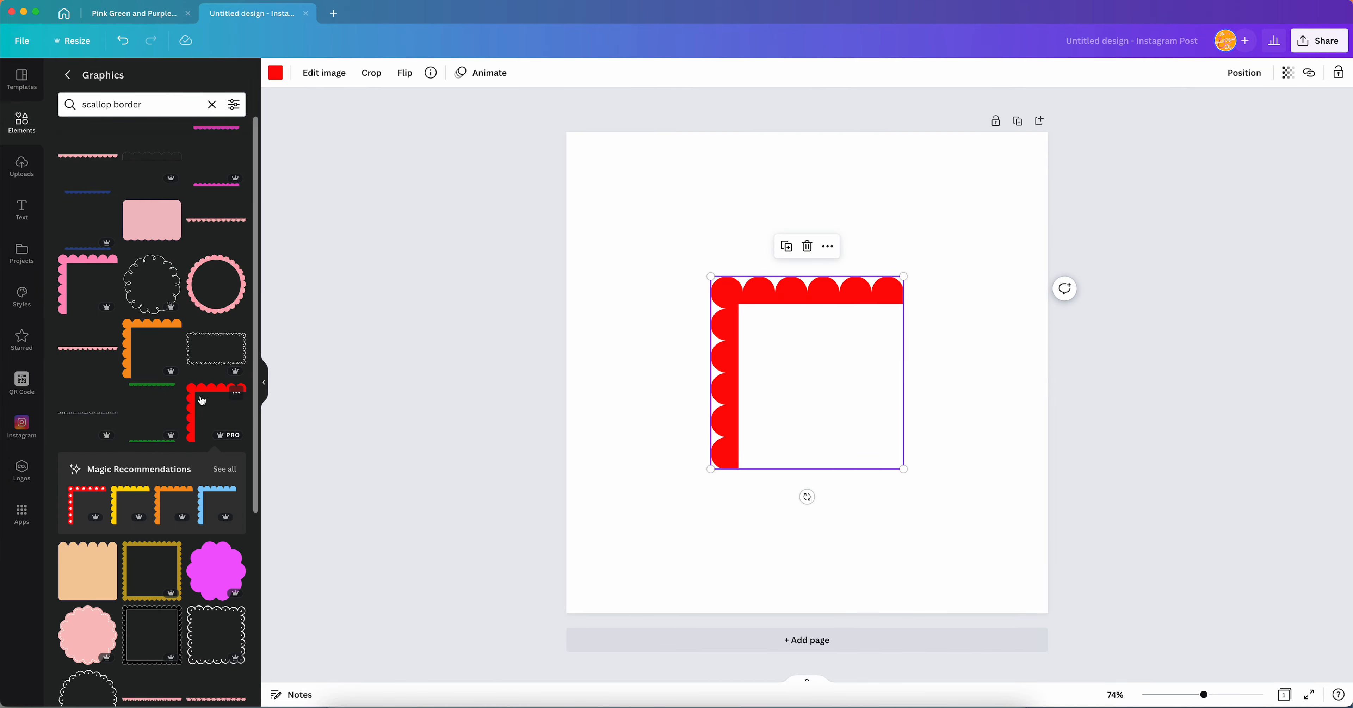
left_click_drag(740, 316, 593, 170)
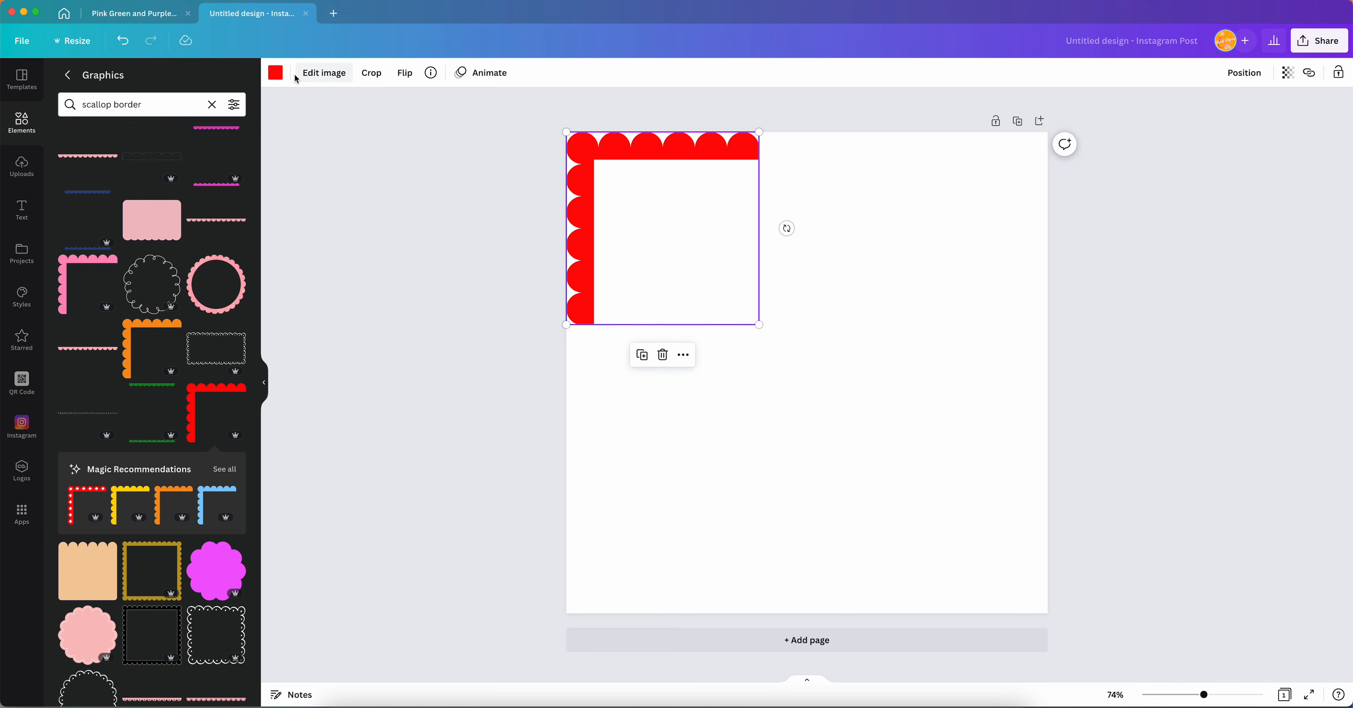
left_click(275, 73)
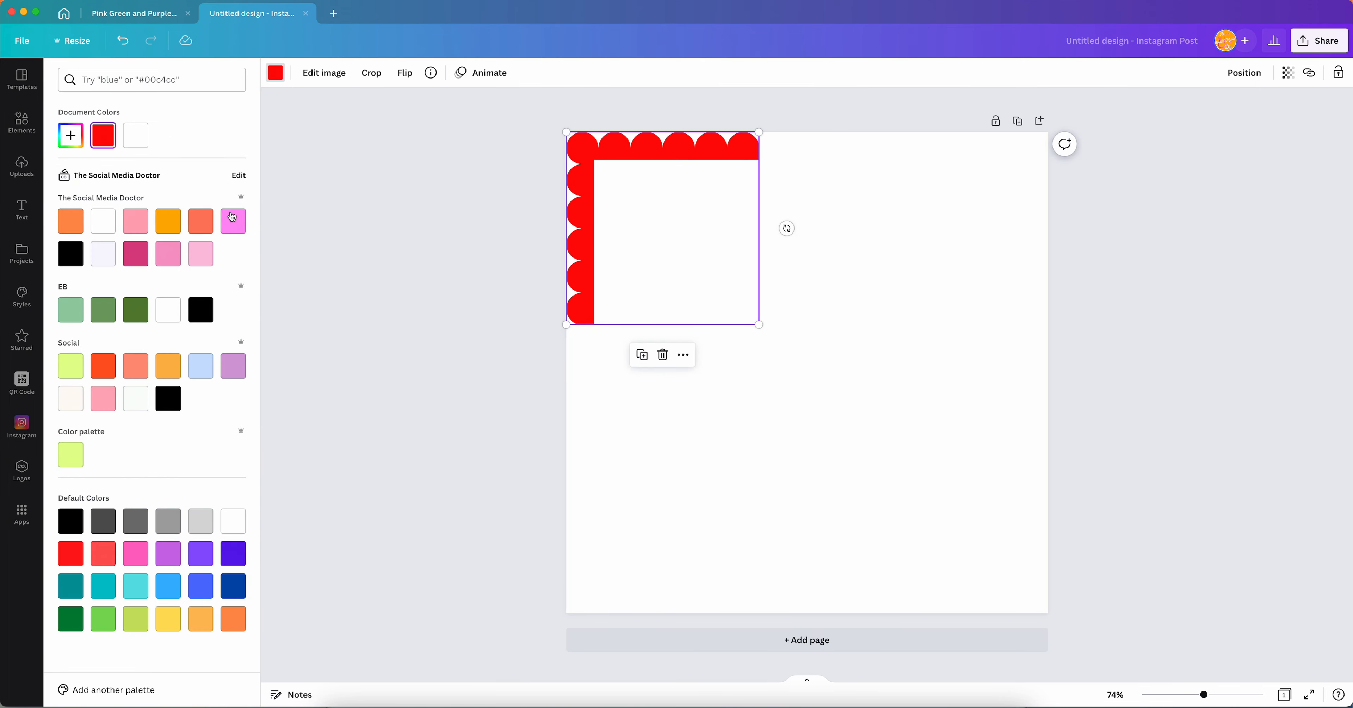
left_click(232, 218)
left_click(543, 218)
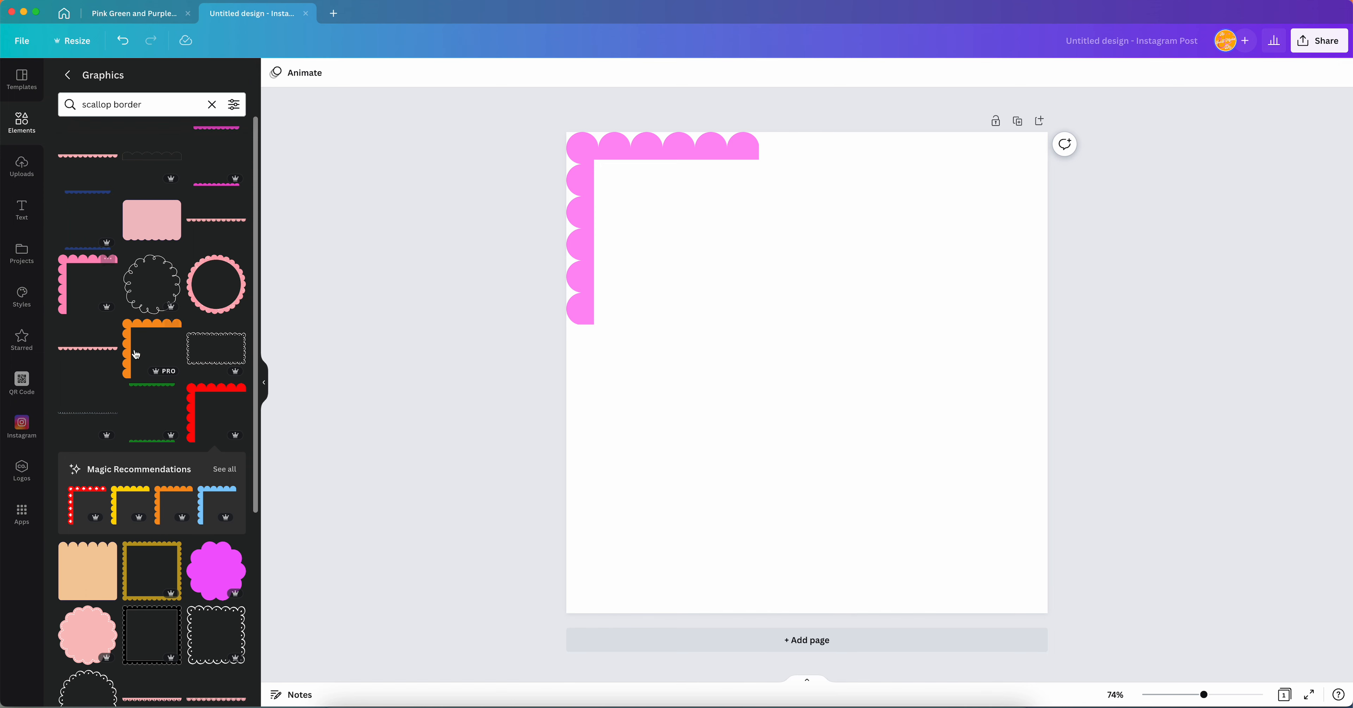
Try the pink scalloped circle frame beside the corner border, and delete both graphics from the page
left_click(211, 295)
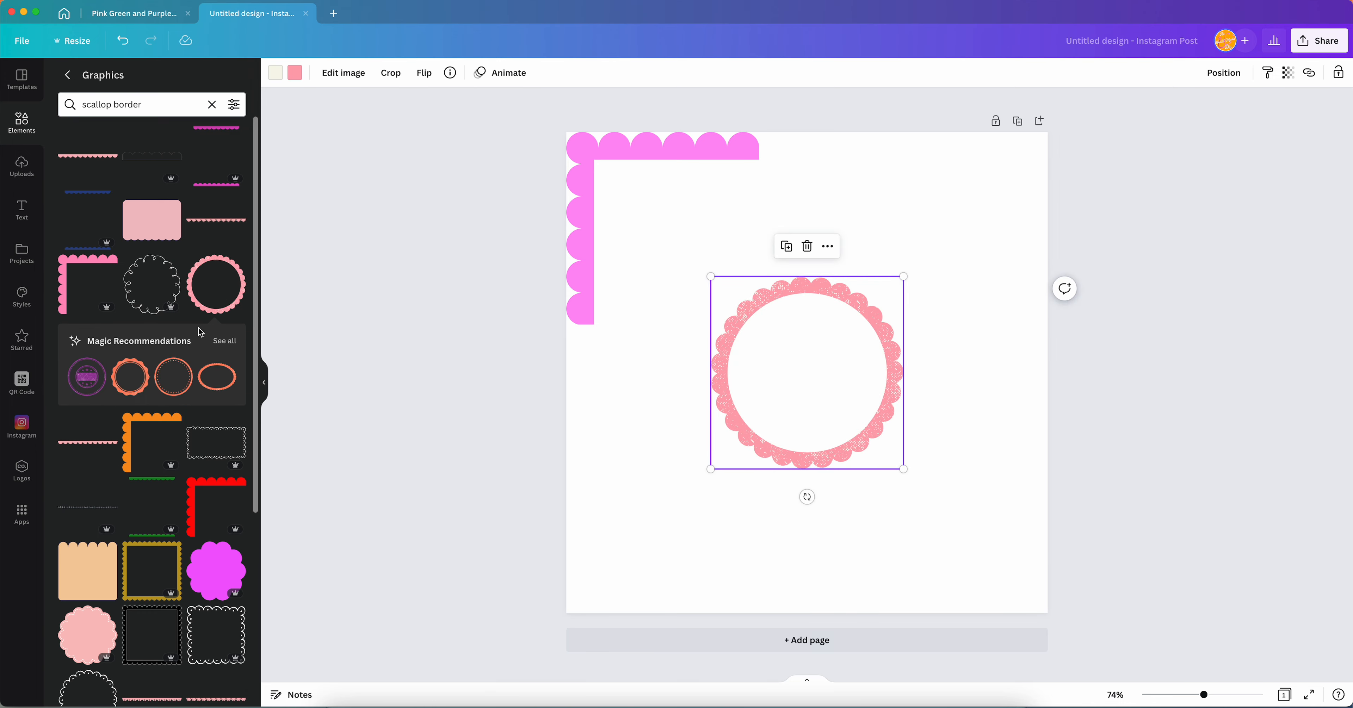
key("Delete")
left_click(666, 171)
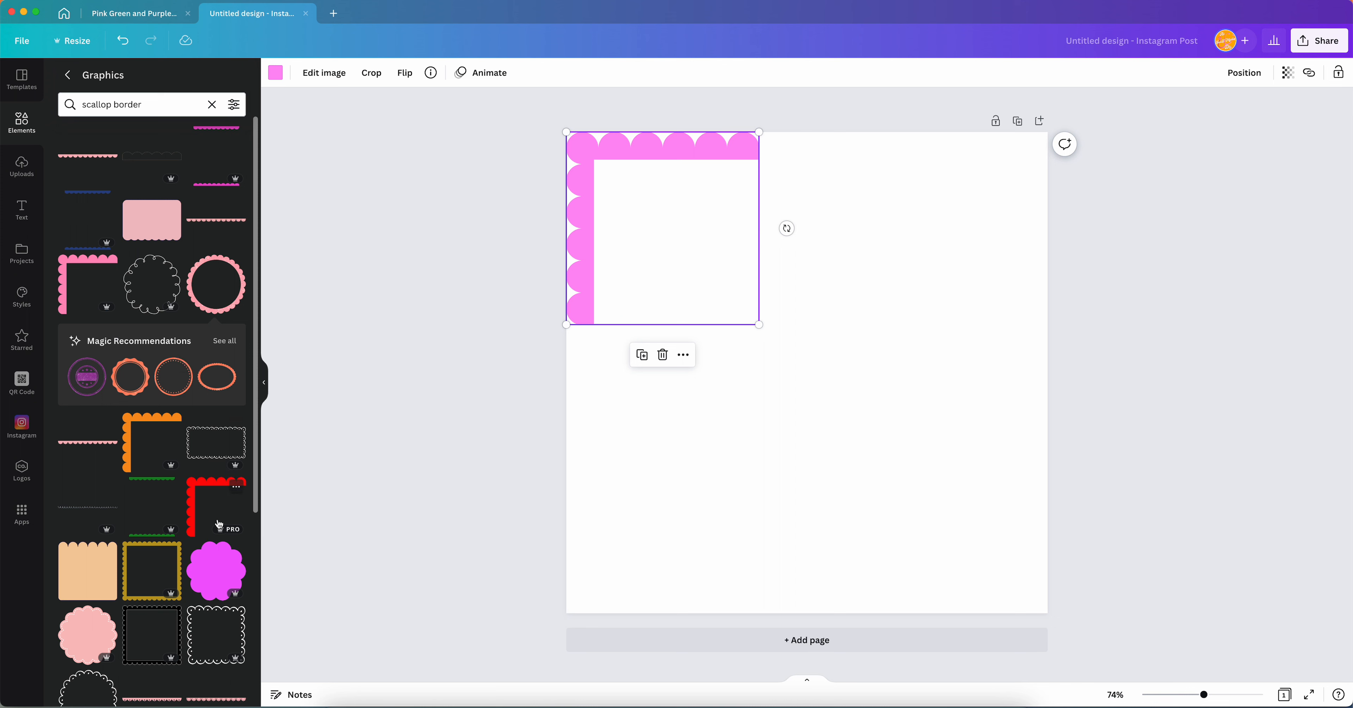
key("Delete")
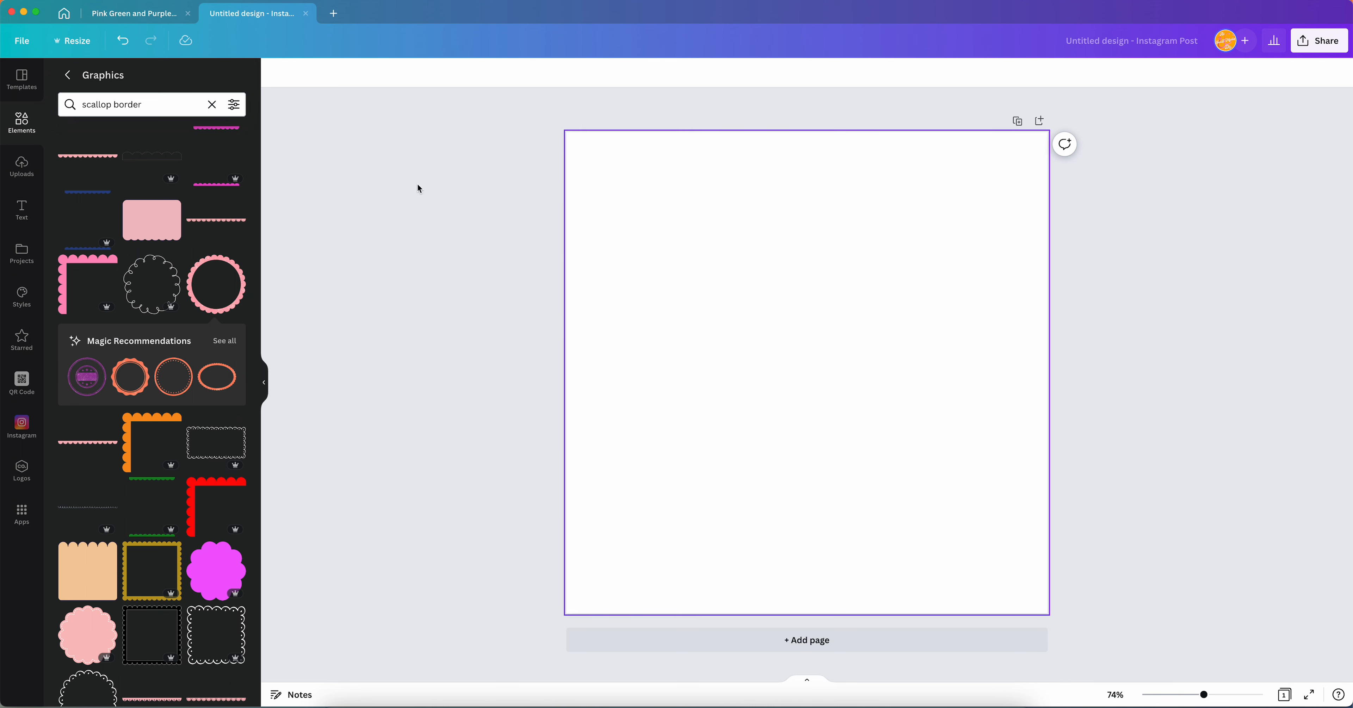
Add the pink scalloped circle frame at the page centre and place a duplicate overlapping its lower left
left_click(191, 282)
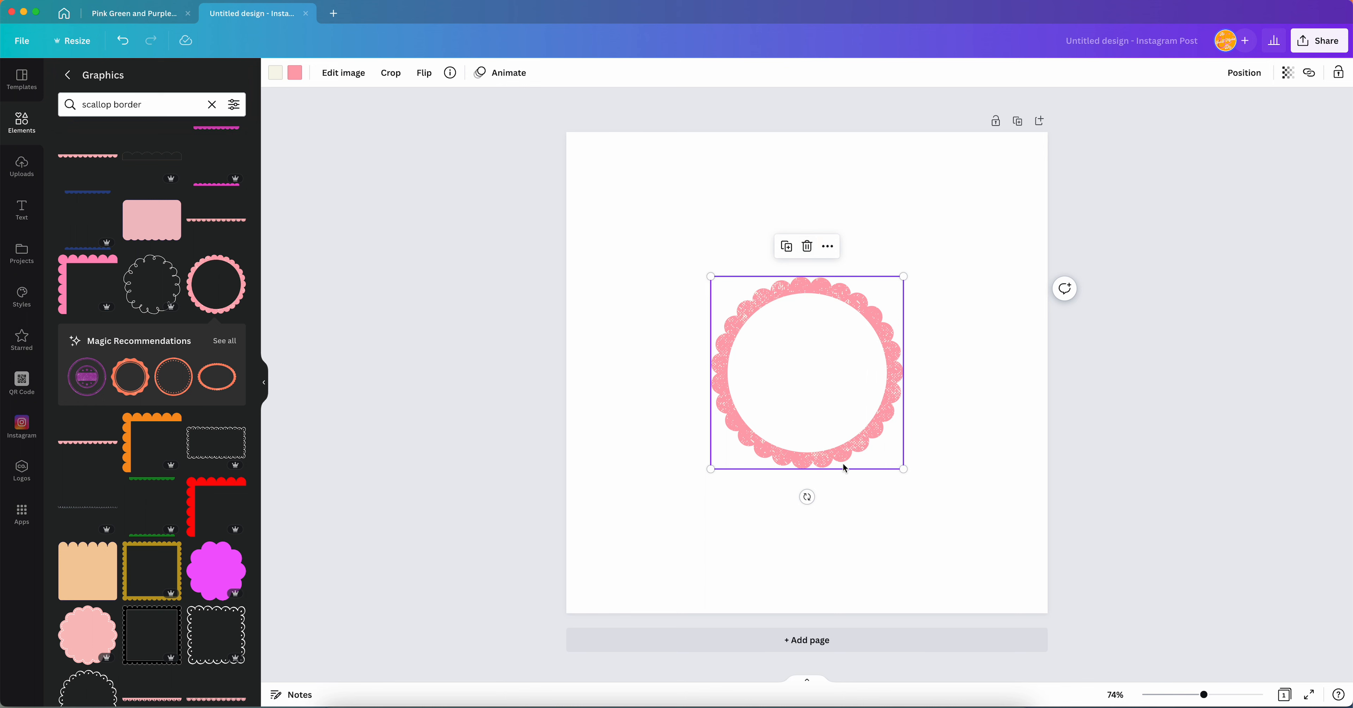
left_click(786, 247)
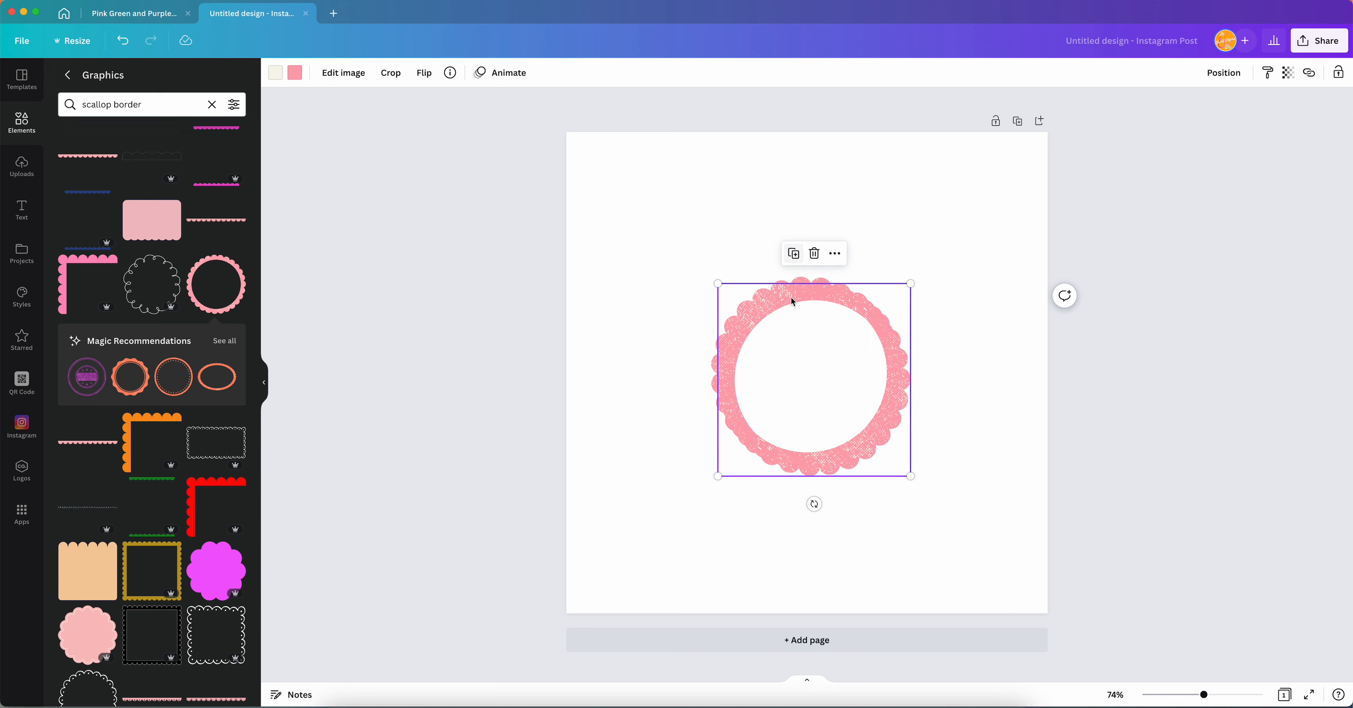
left_click_drag(787, 300, 682, 445)
left_click_drag(718, 487, 719, 443)
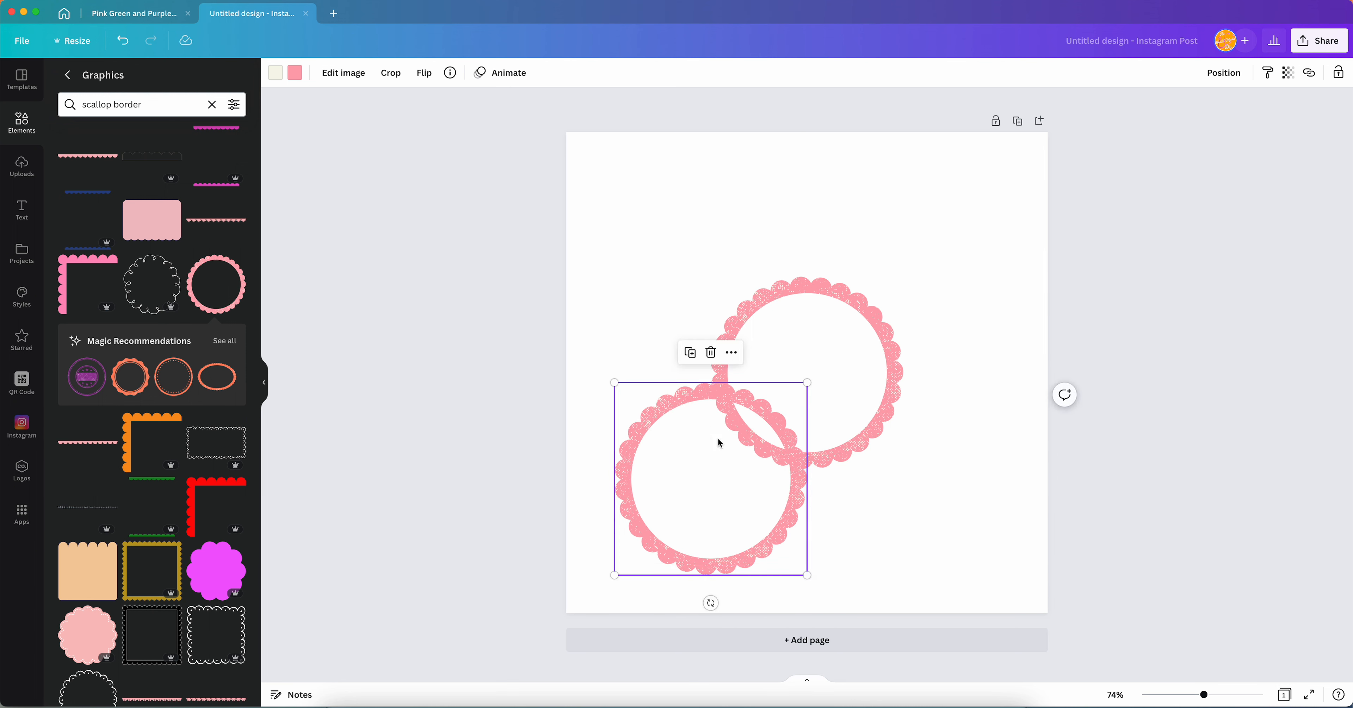
Delete both scalloped circle frames from the page
key("Delete")
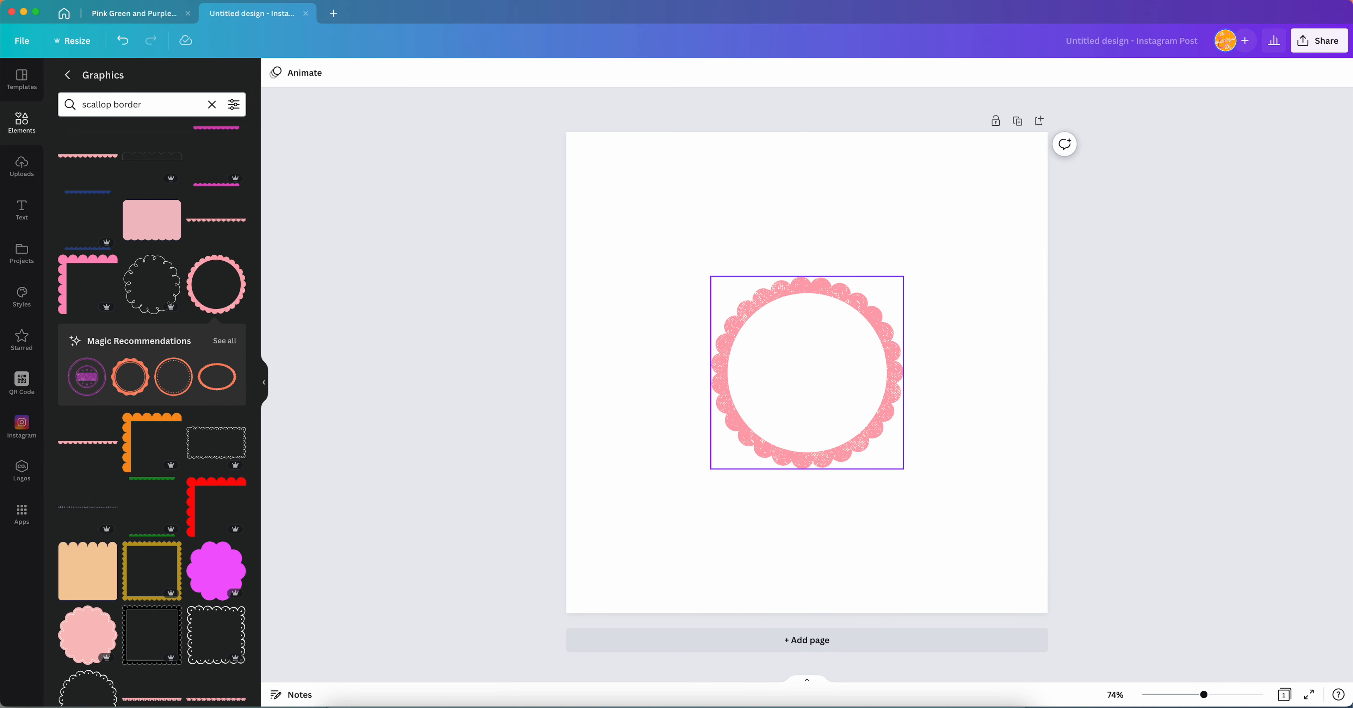
left_click(879, 311)
key("Delete")
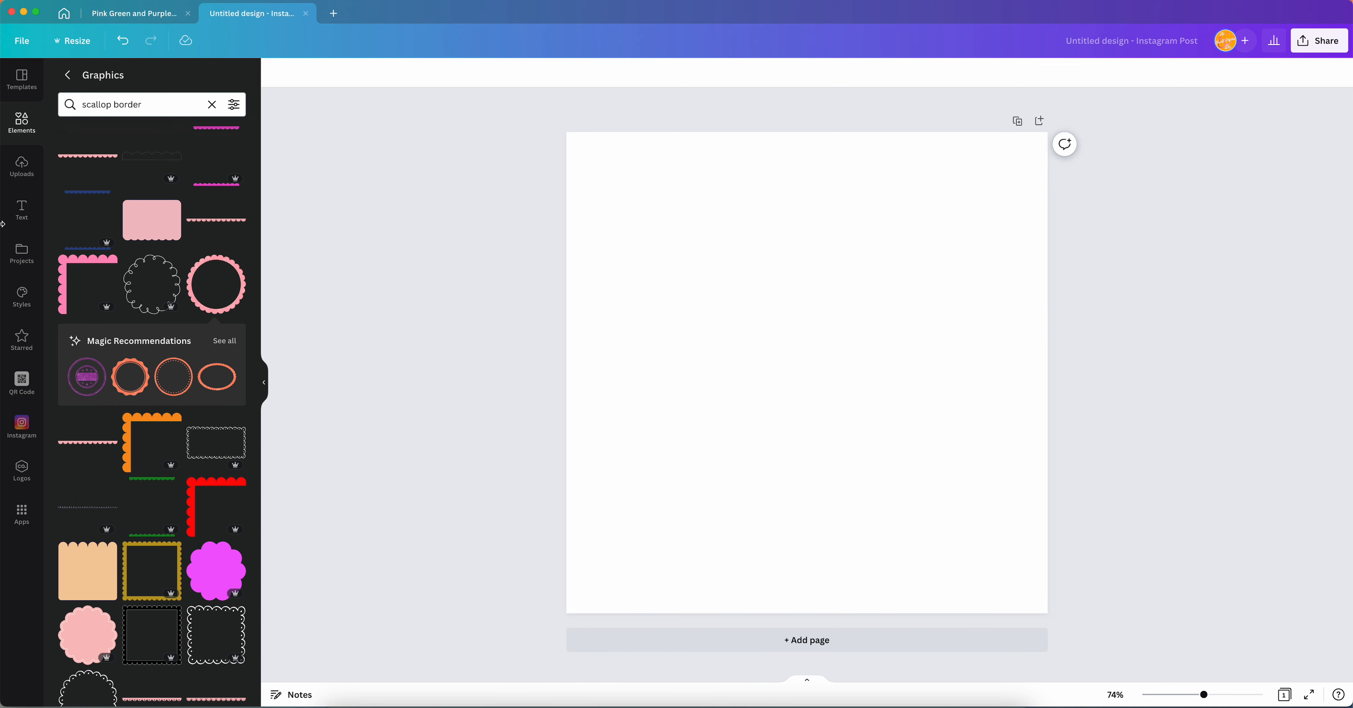
Clear the graphics search and look through all recently used graphics
left_click(212, 104)
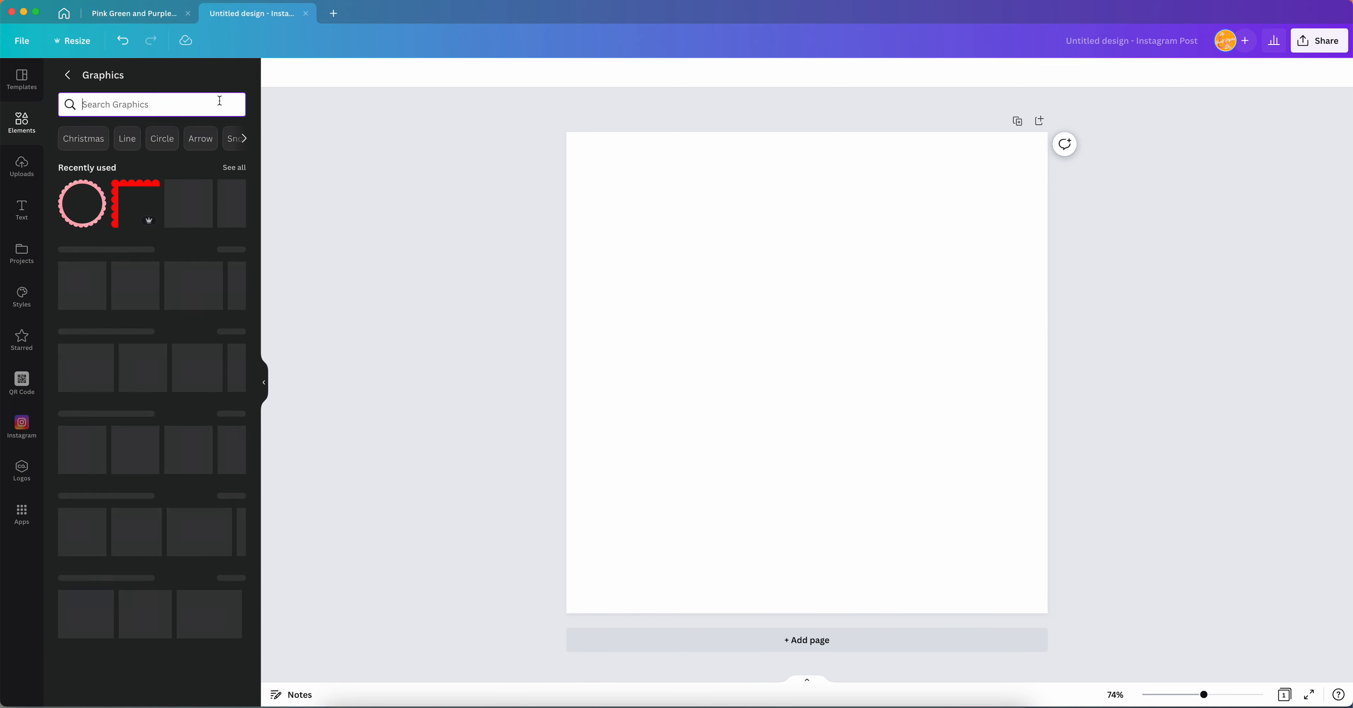
left_click(232, 167)
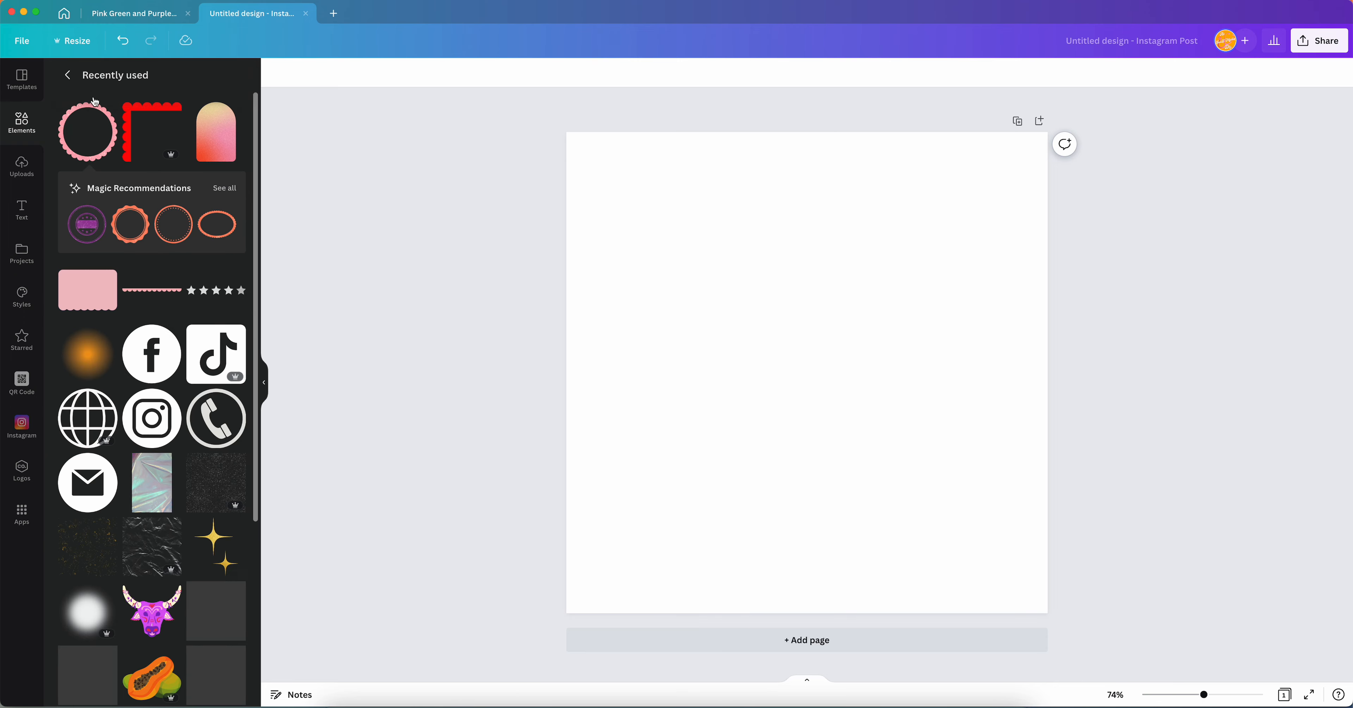
scroll(103, 335, "down", 5)
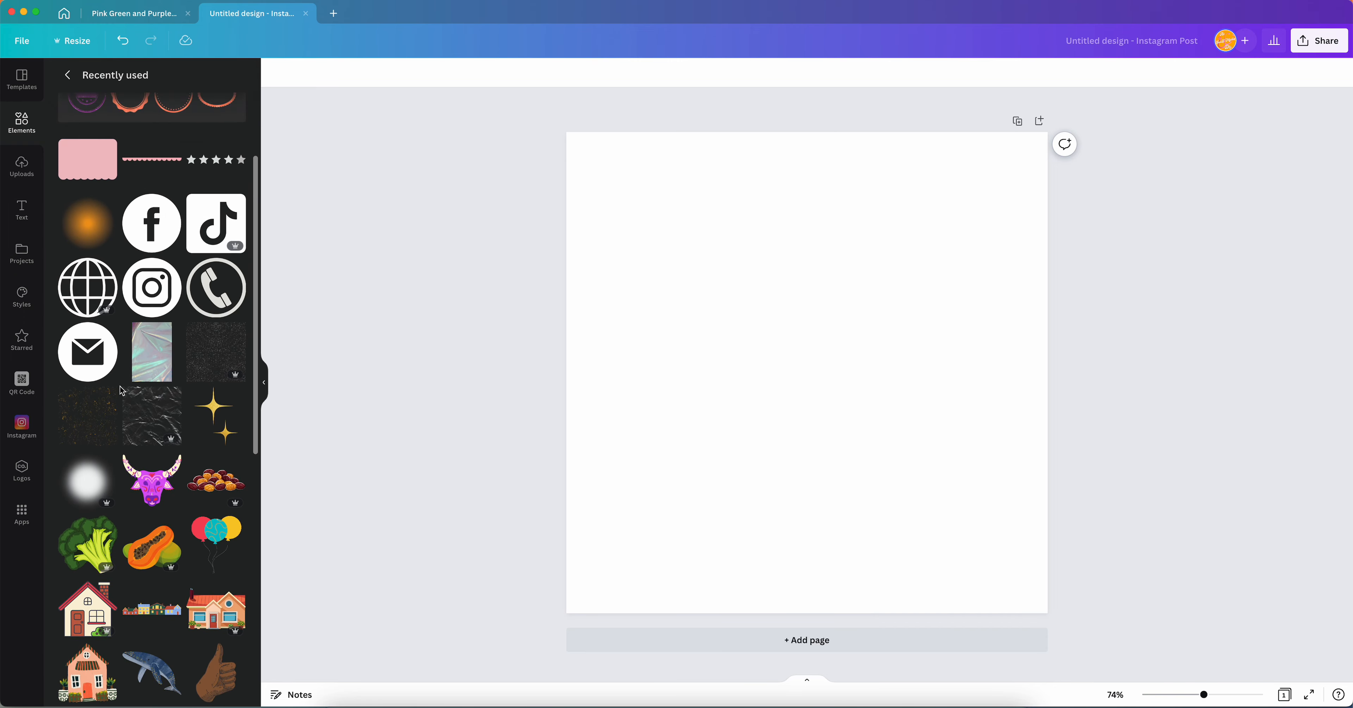
scroll(121, 389, "up", 5)
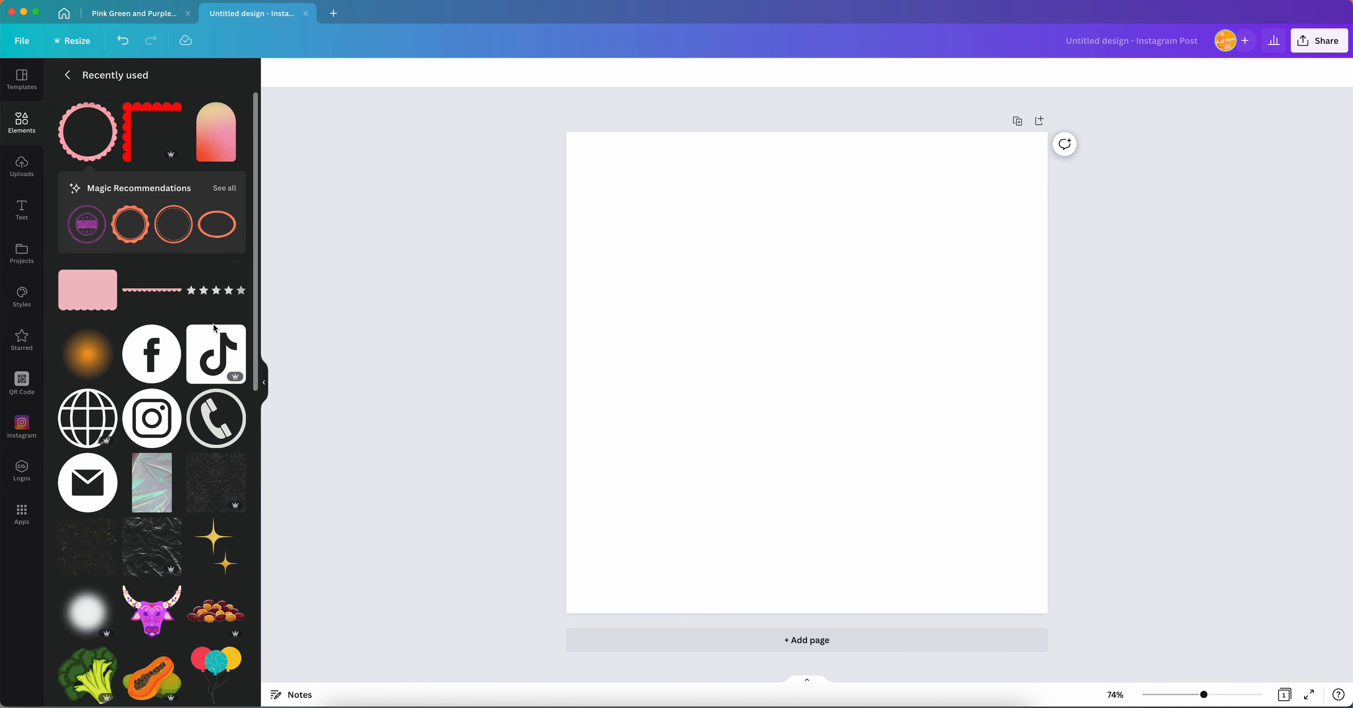
Try the row of five stars on the page and delete it
left_click(215, 290)
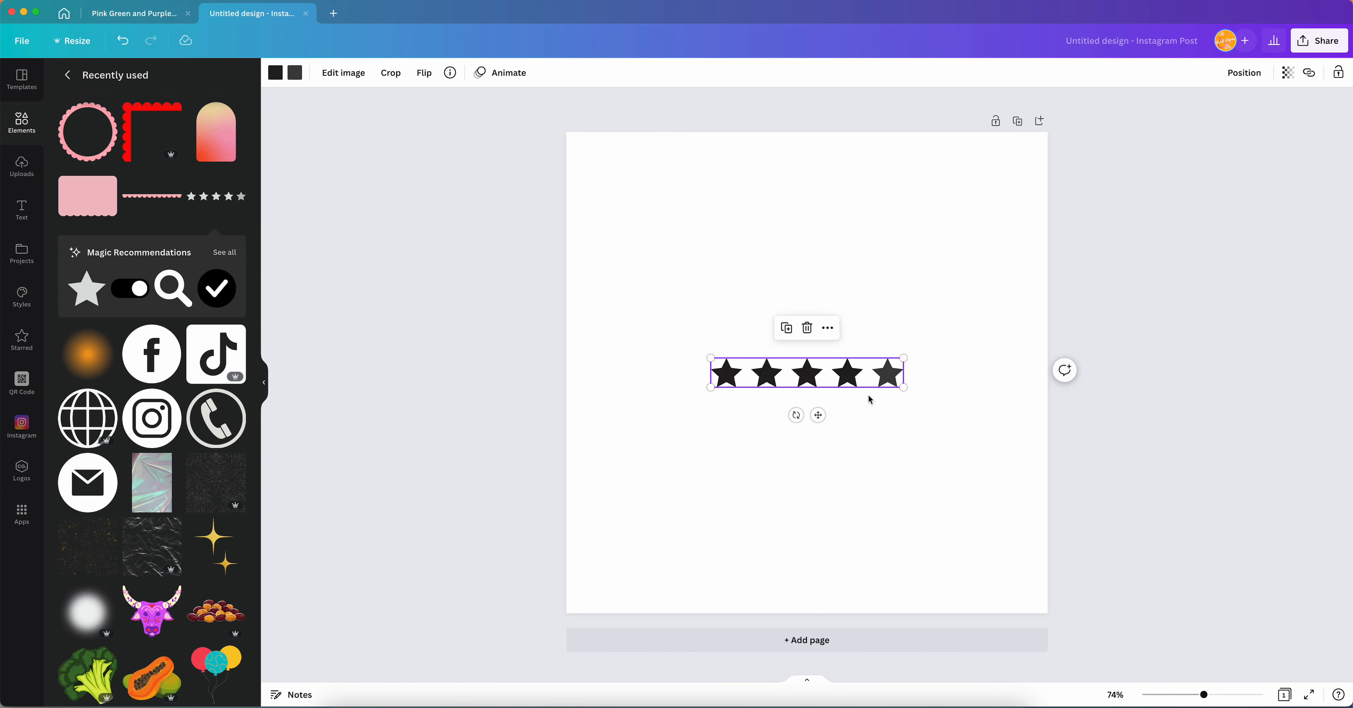
left_click(804, 336)
Arrange the Instagram, Facebook and globe icons diagonally across the page from lower left to upper right, and delete all three
left_click(167, 332)
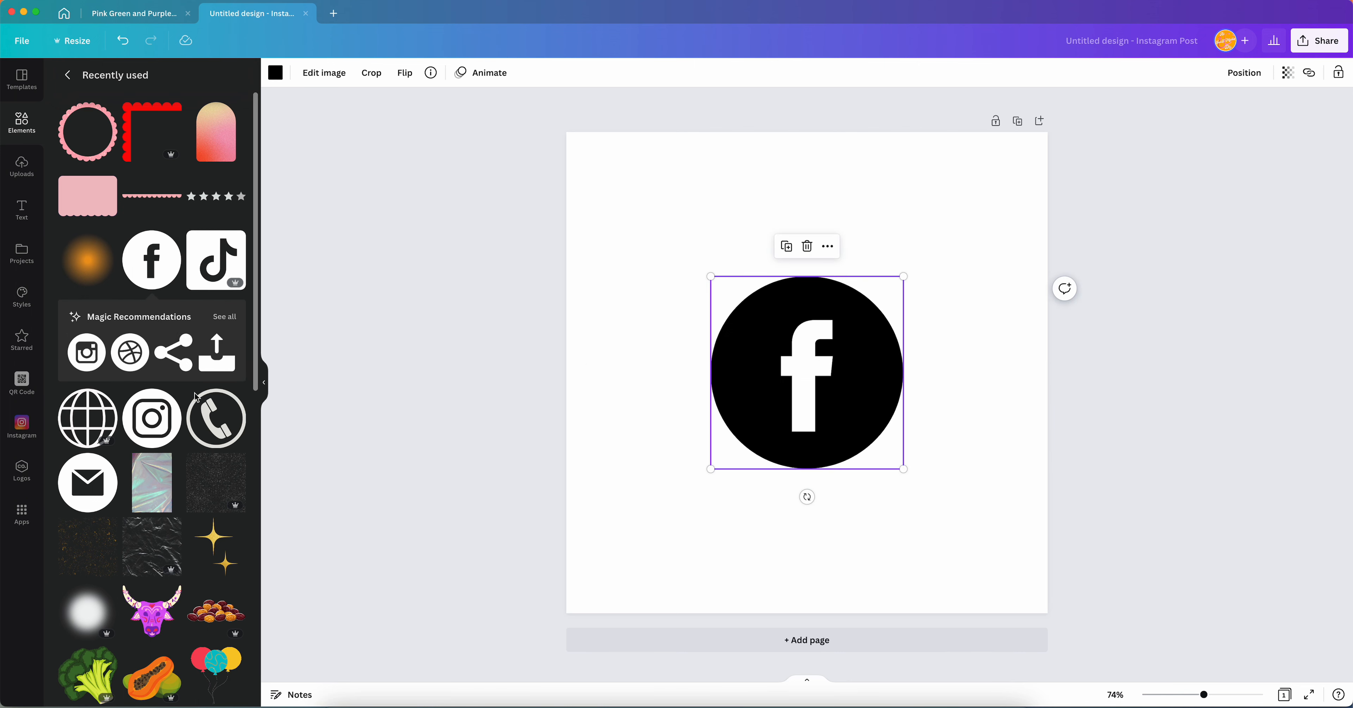
left_click(98, 420)
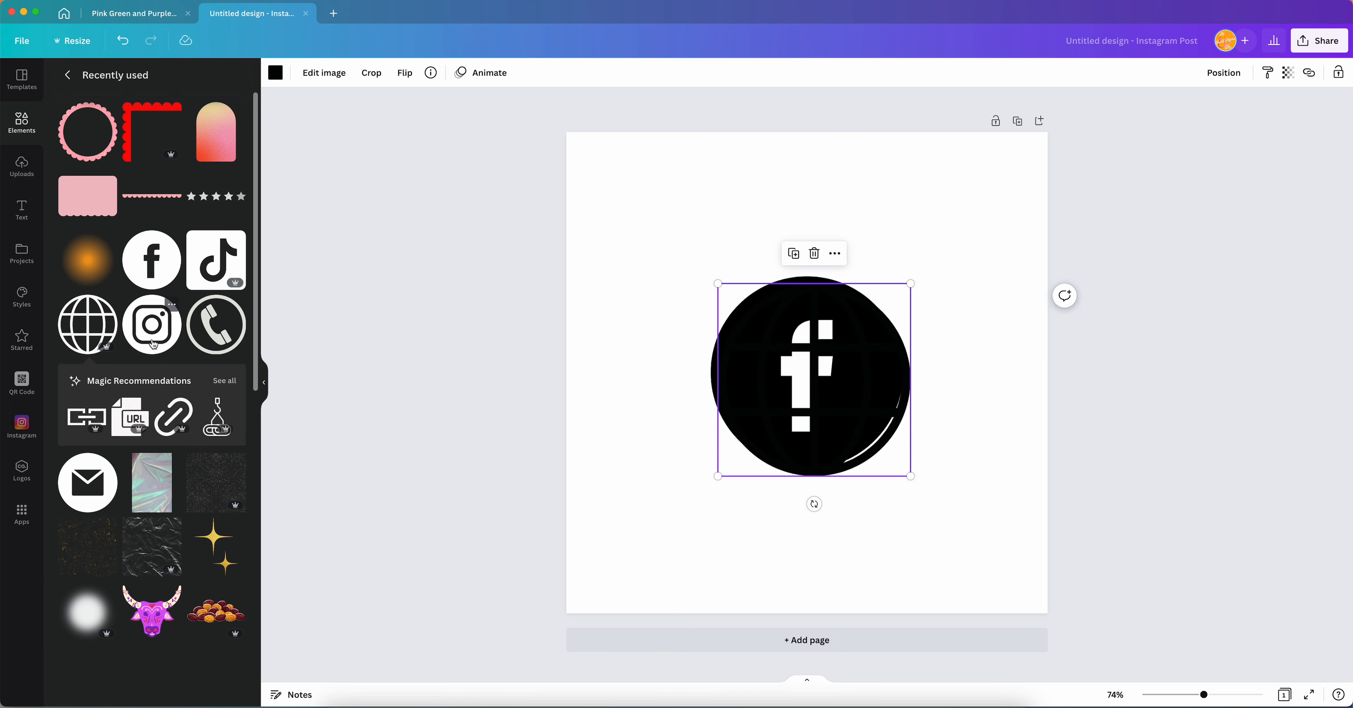
left_click_drag(154, 344, 639, 555)
left_click_drag(854, 384, 991, 245)
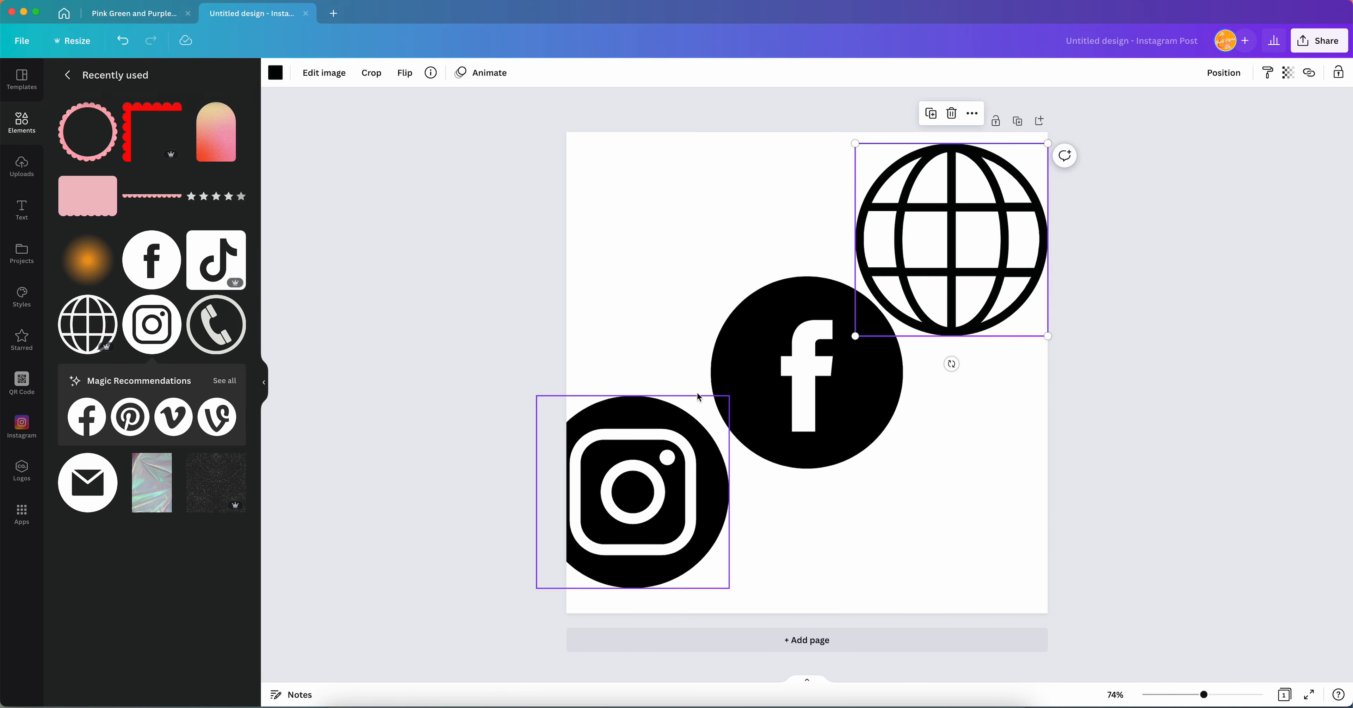
left_click_drag(955, 455, 661, 325)
key("Delete")
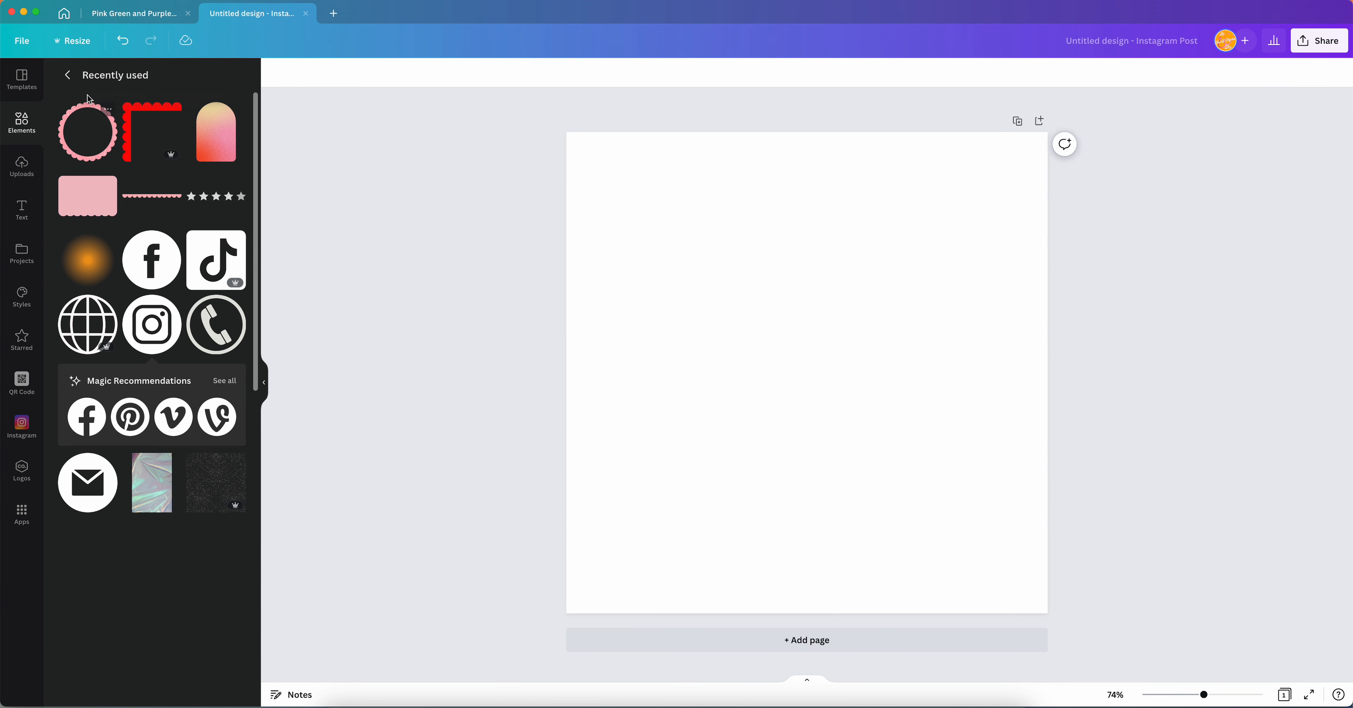
Open the full sticker collection and add the WOW word sticker to the page
left_click(67, 75)
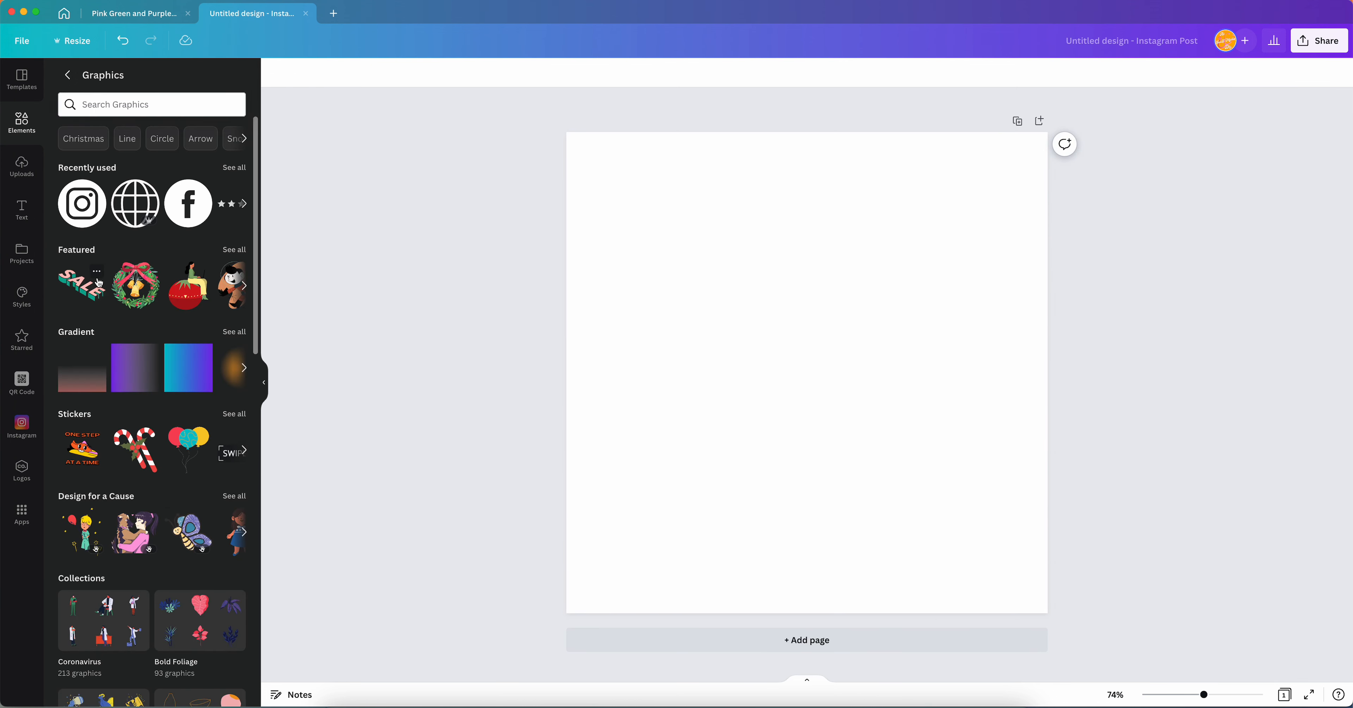
left_click(226, 414)
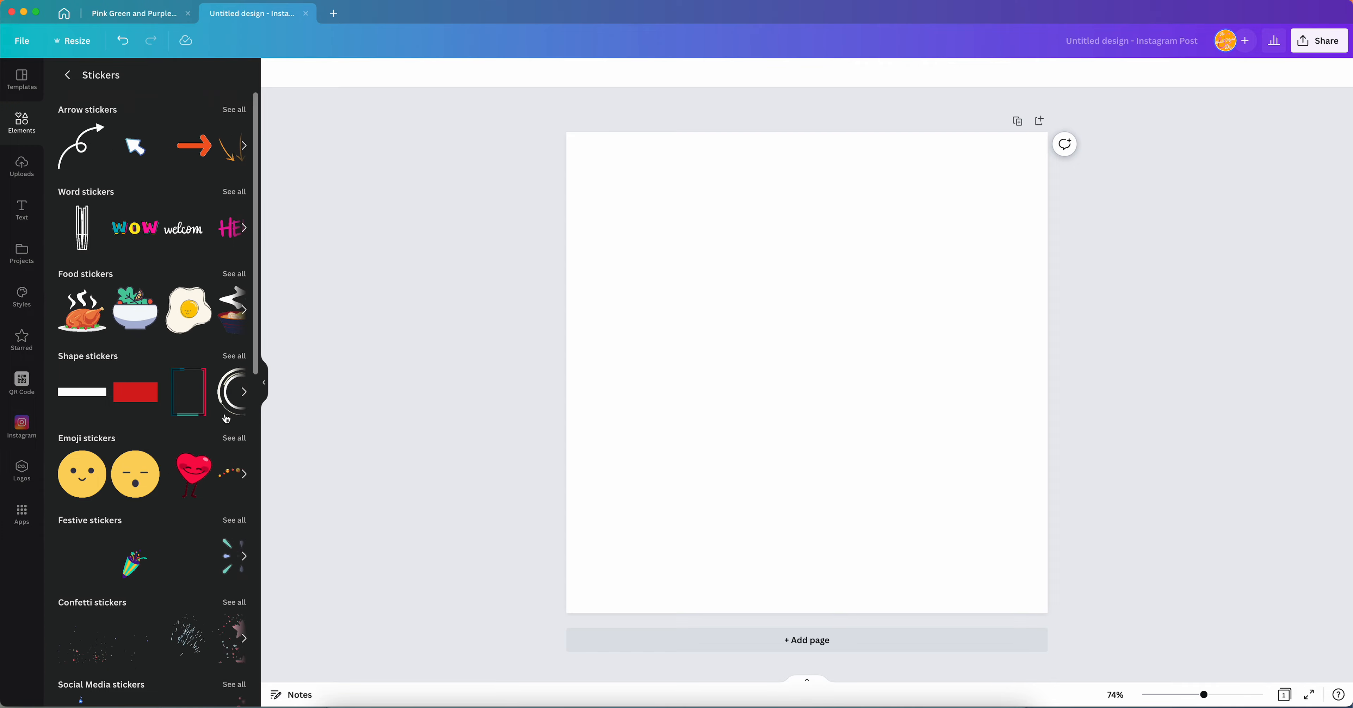
left_click(133, 238)
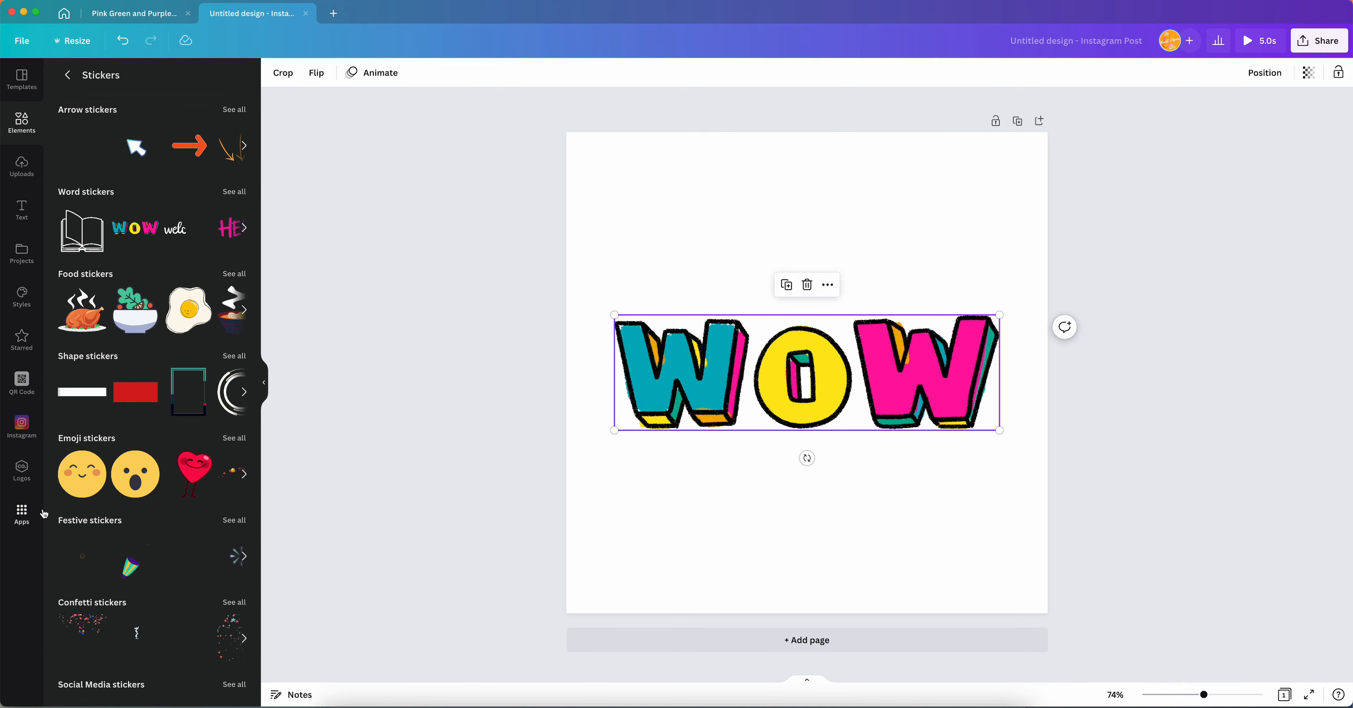
Add the trending candy cane sticker, and shrink both it and the WOW sticker on the page
scroll(90, 566, "down", 6)
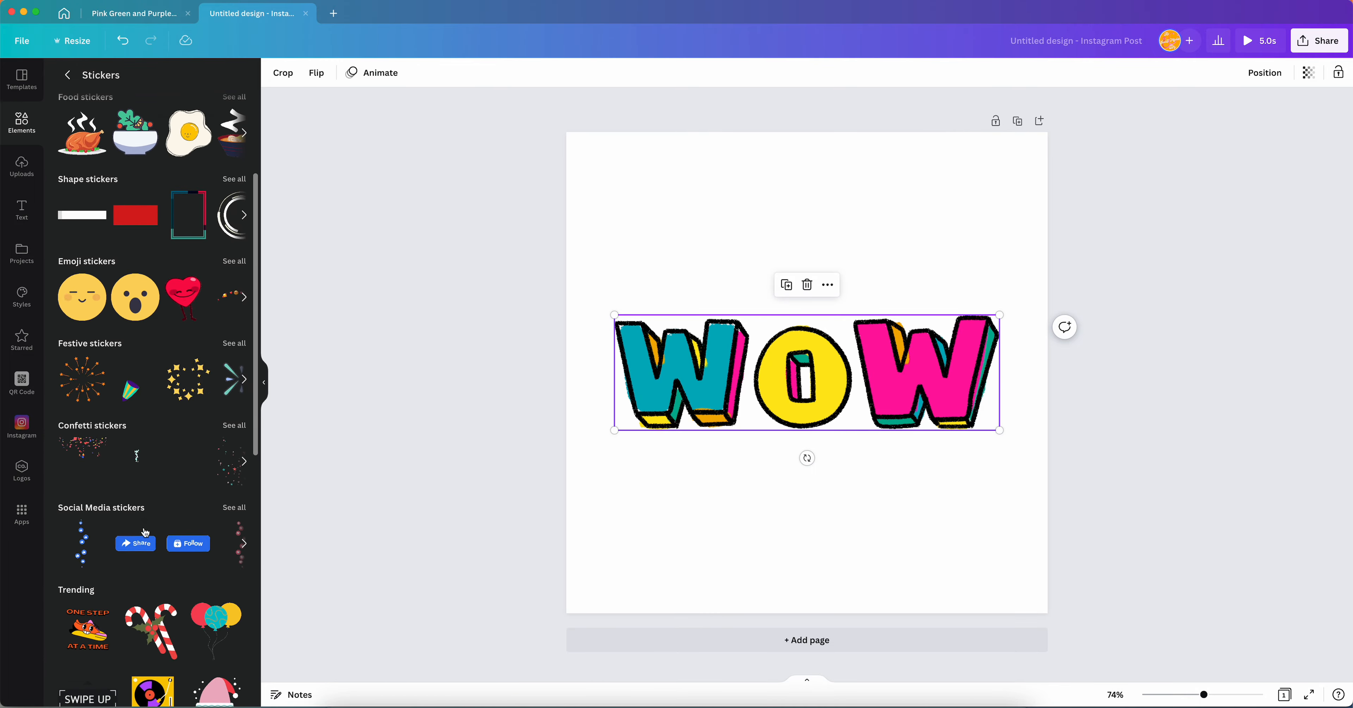
left_click(152, 482)
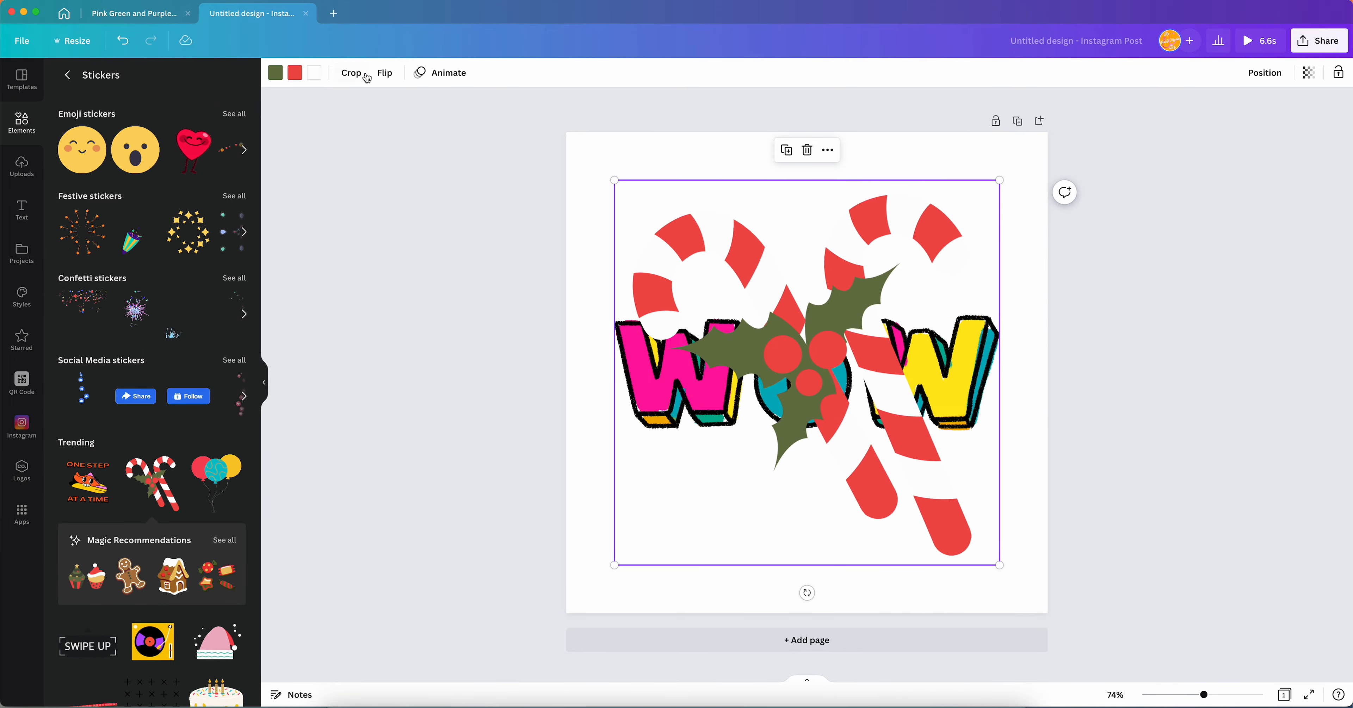
left_click_drag(999, 180, 835, 345)
left_click(915, 349)
left_click_drag(1000, 315, 789, 392)
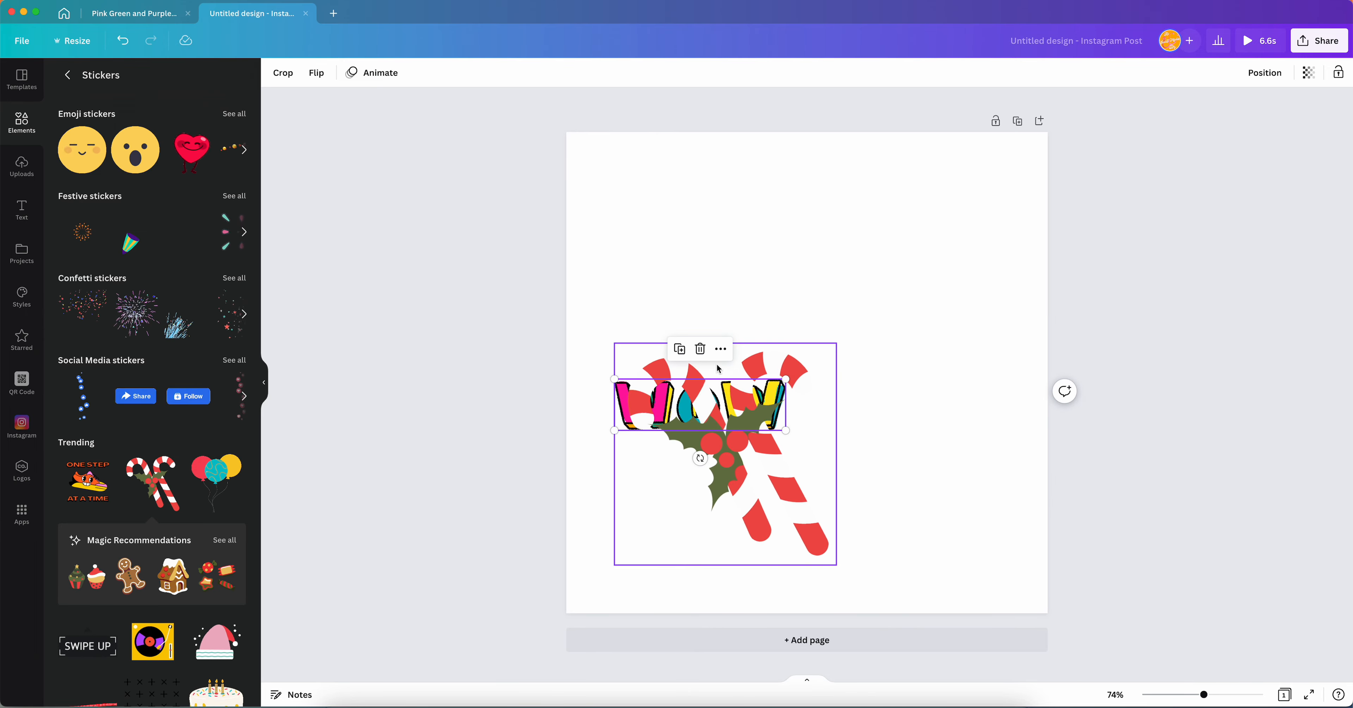
Delete the WOW and candy cane stickers from the page
left_click(700, 349)
left_click(735, 440)
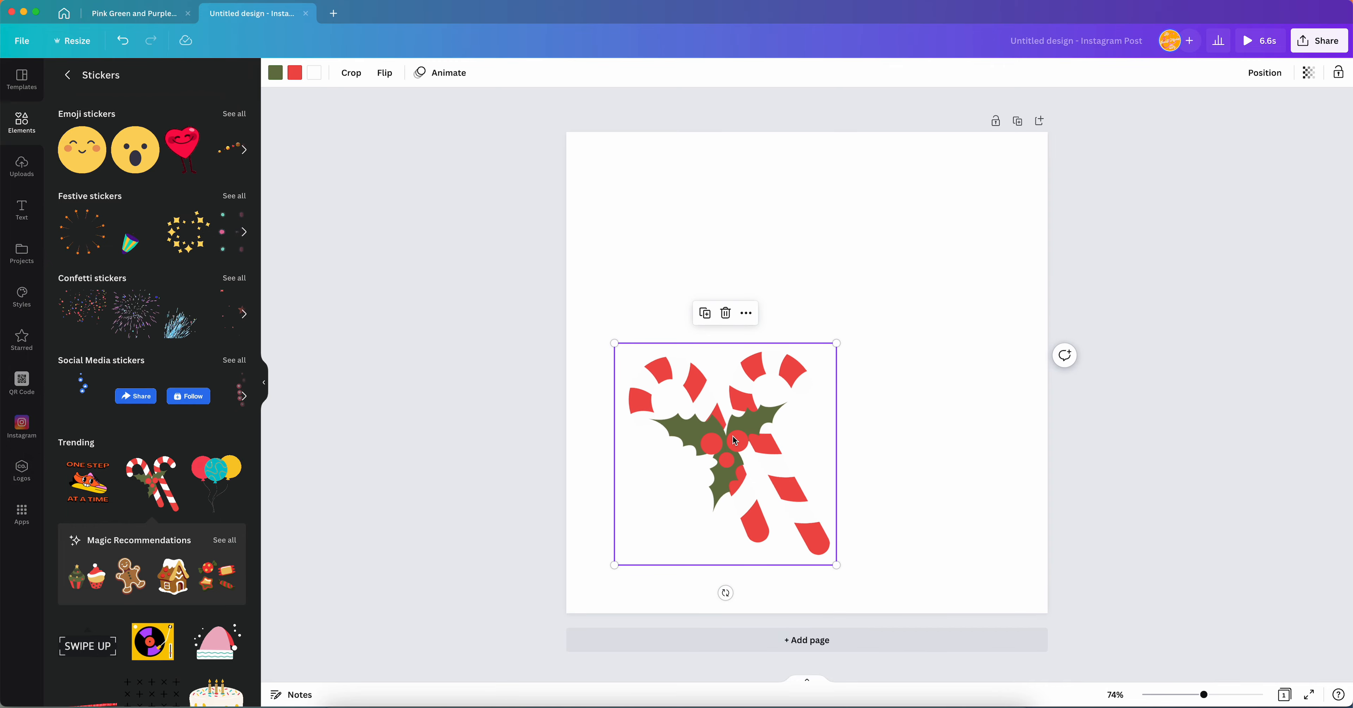
left_click(727, 321)
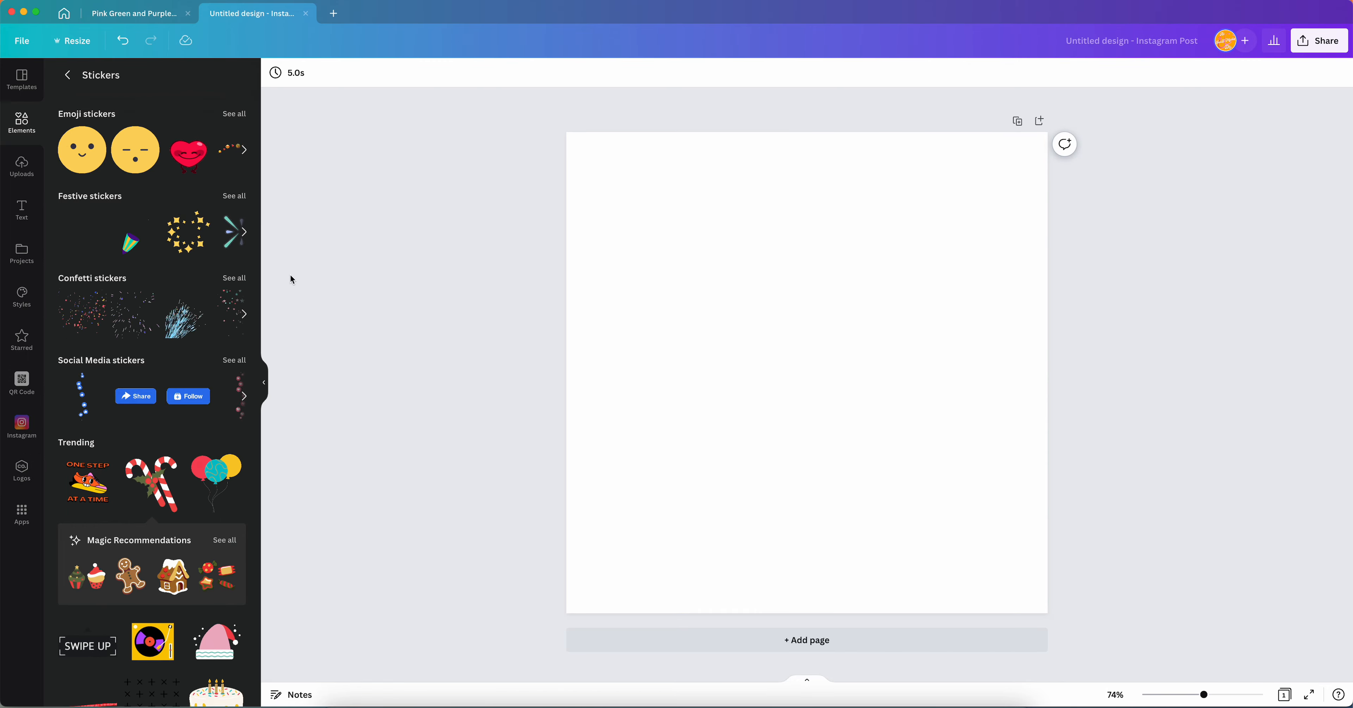
Try the open-mouthed emoji, balloons and One Step at a Time stickers on the page, and delete all three together
left_click(132, 152)
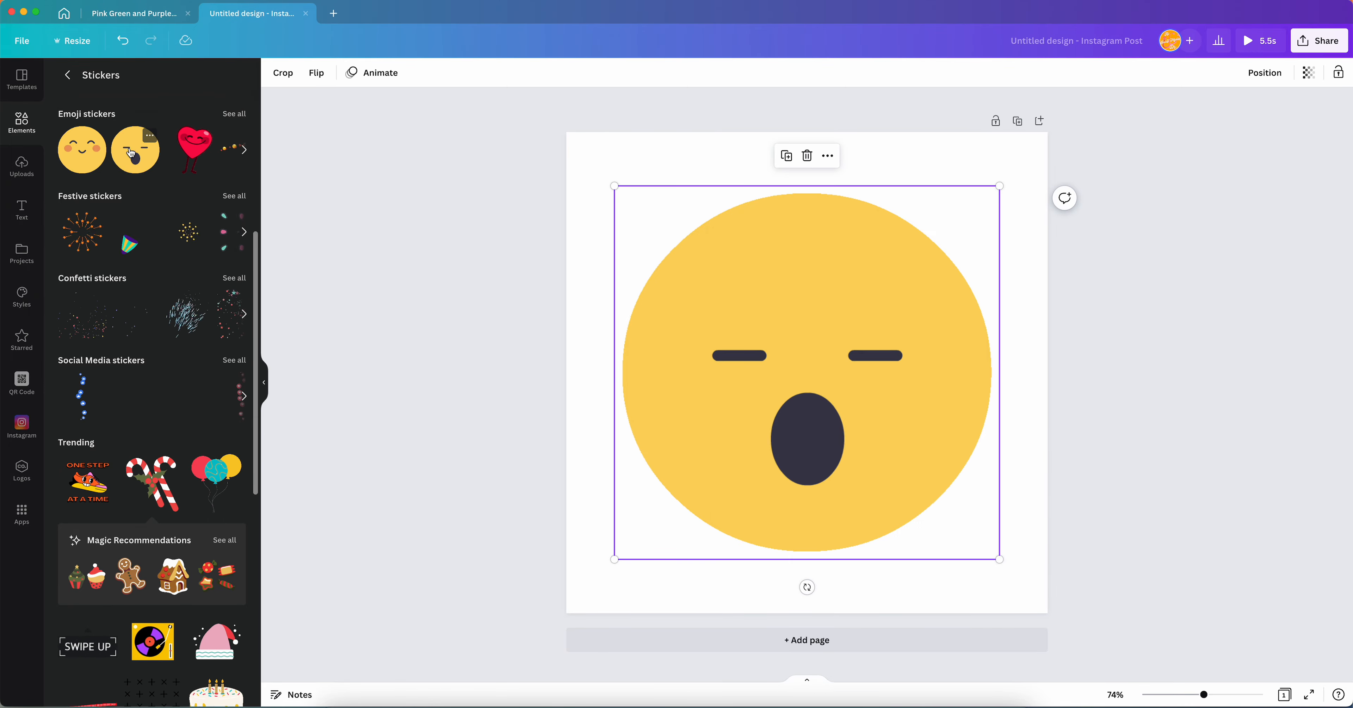
left_click(206, 479)
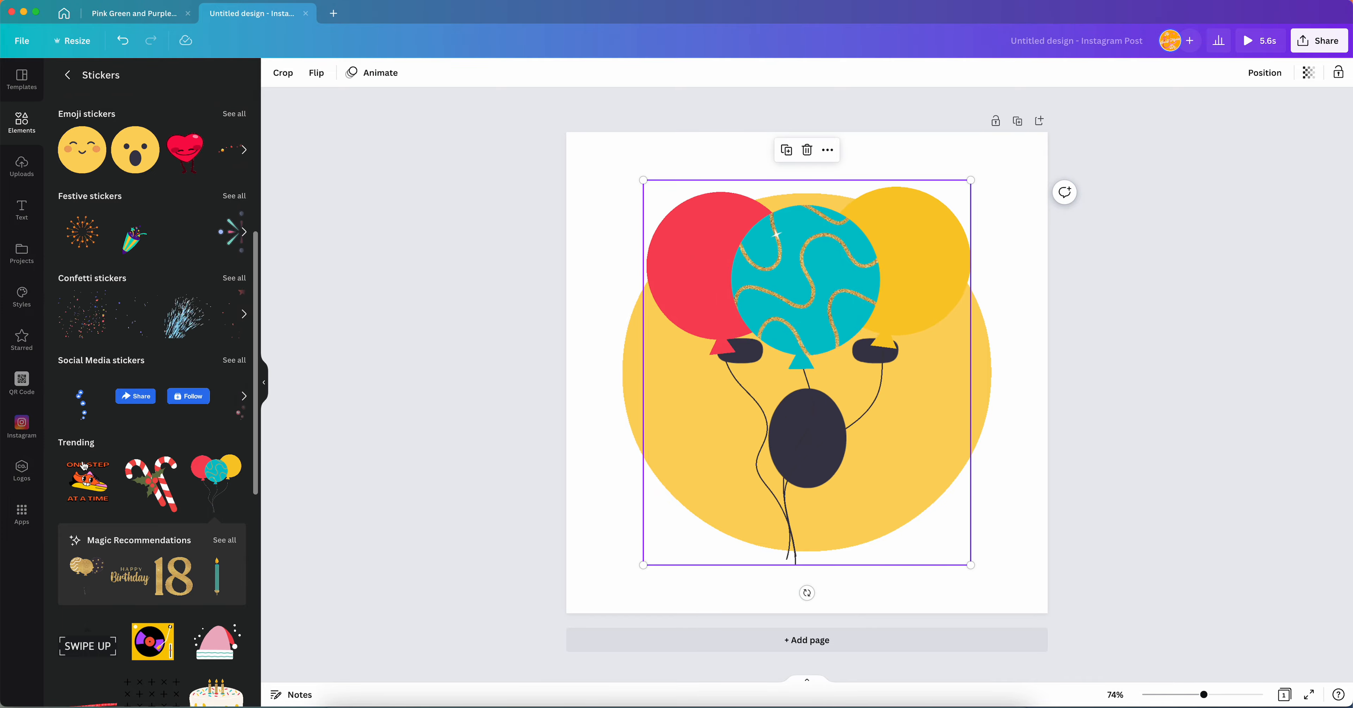
left_click(79, 494)
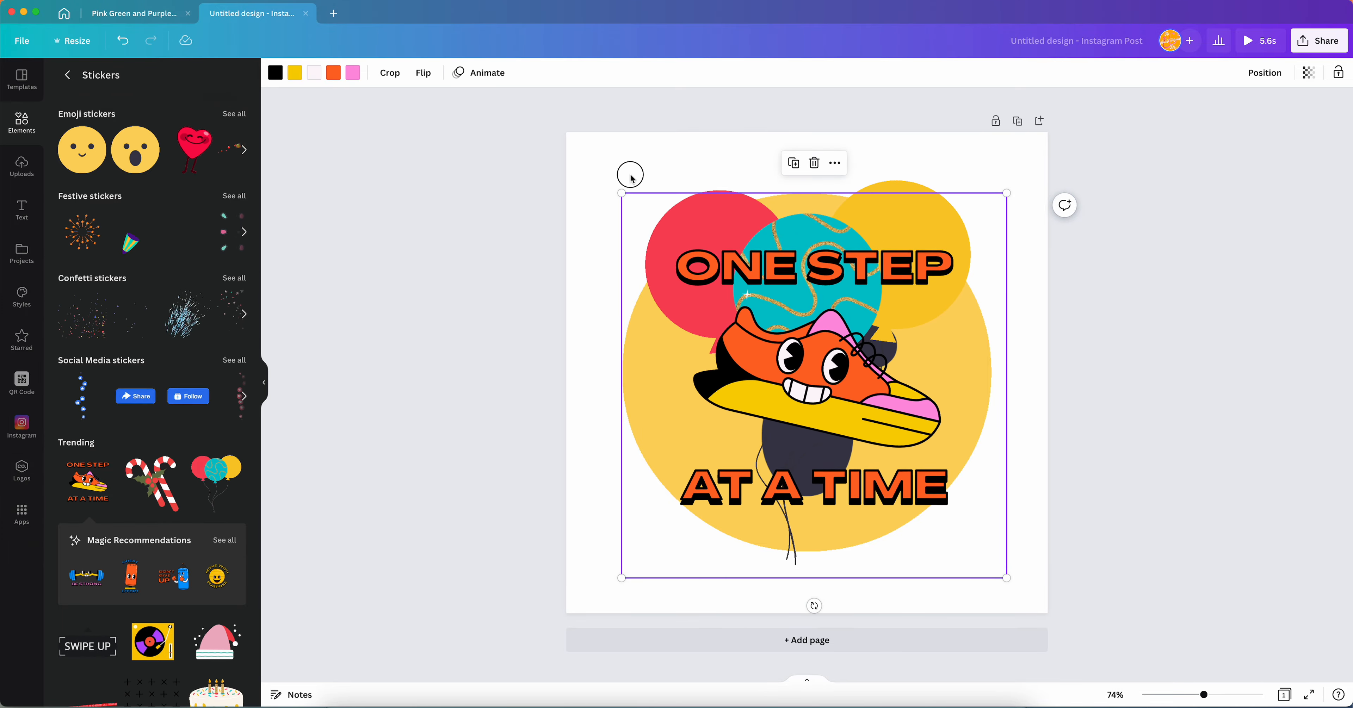
left_click_drag(629, 173, 903, 494)
key("Delete")
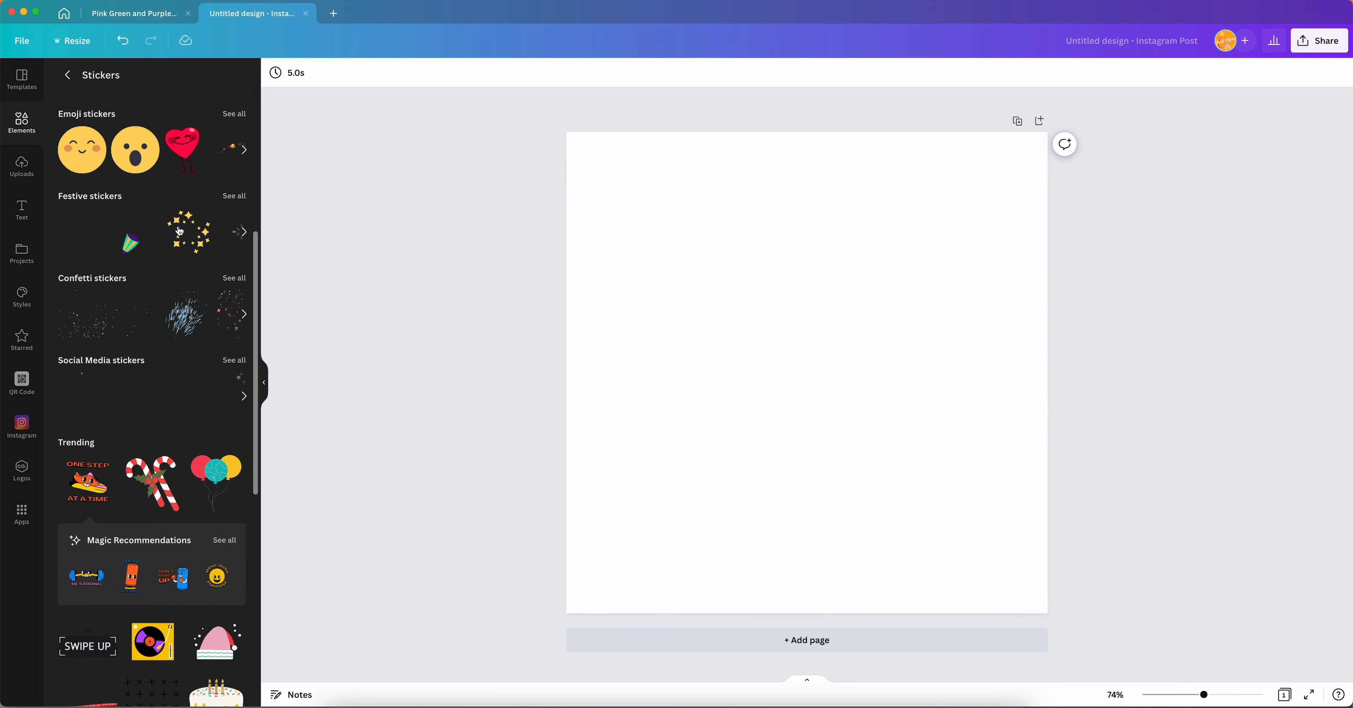
Try the fried egg food sticker on the page and delete it
scroll(160, 225, "up", 5)
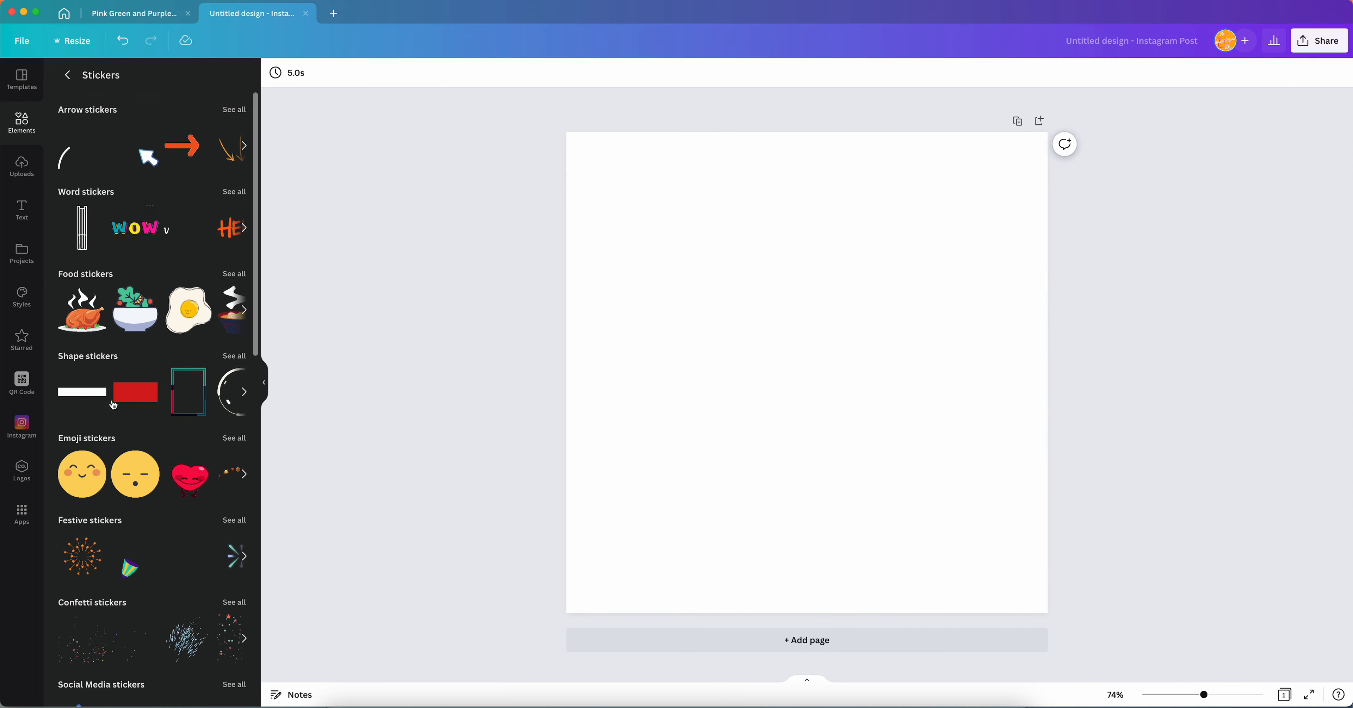
left_click(188, 310)
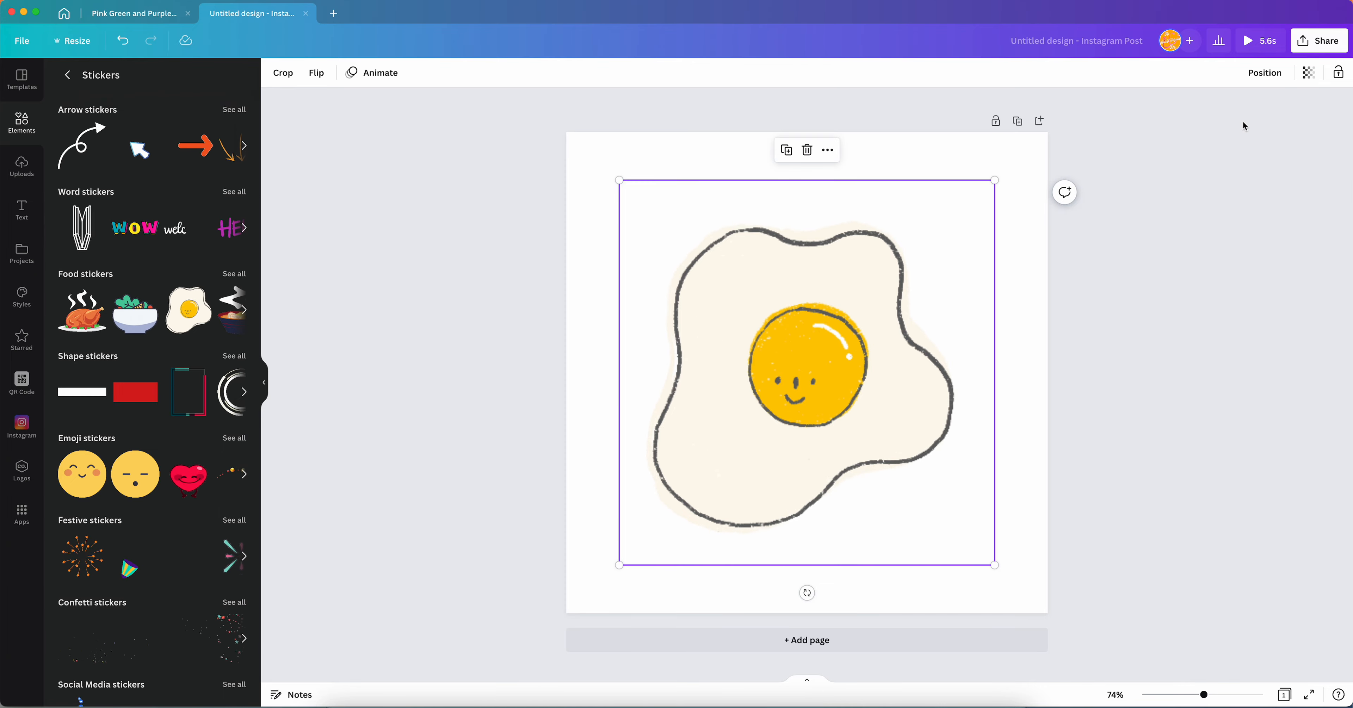
key("Delete")
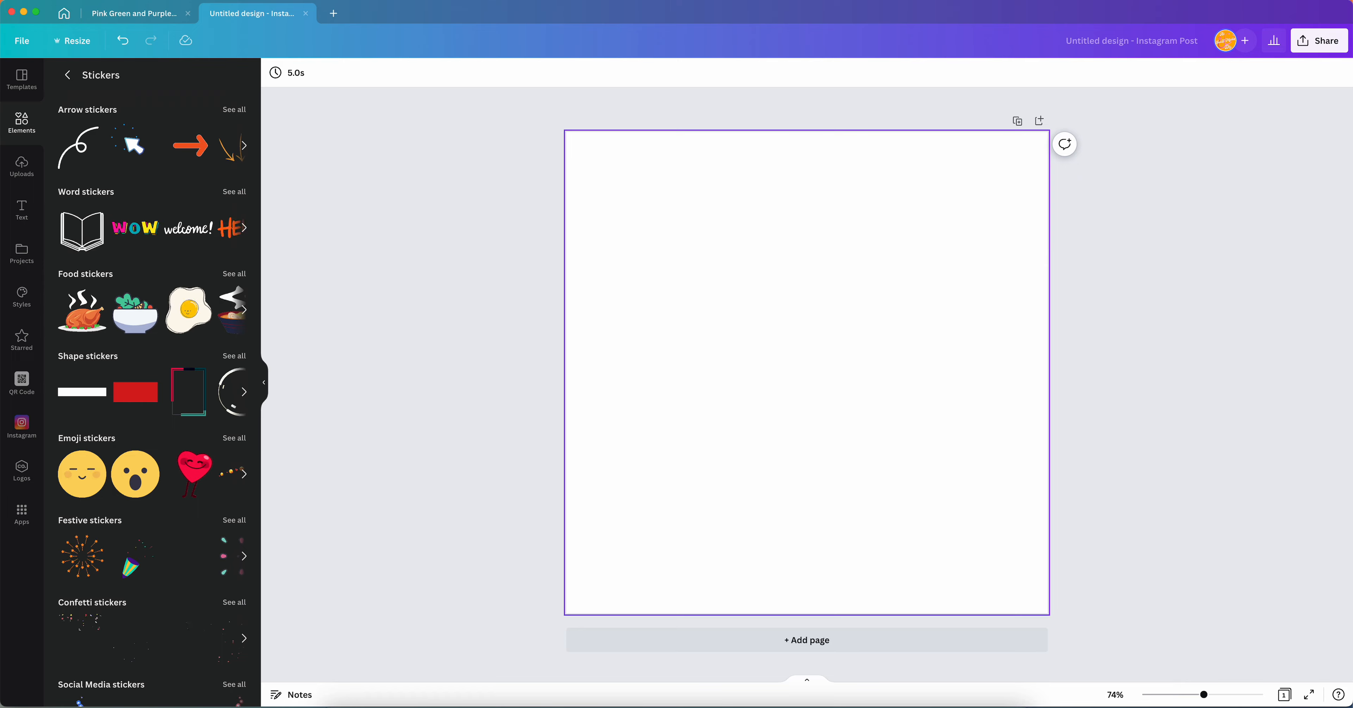
Return to the graphics overview and look through its categories, collections and recent searches
left_click(69, 75)
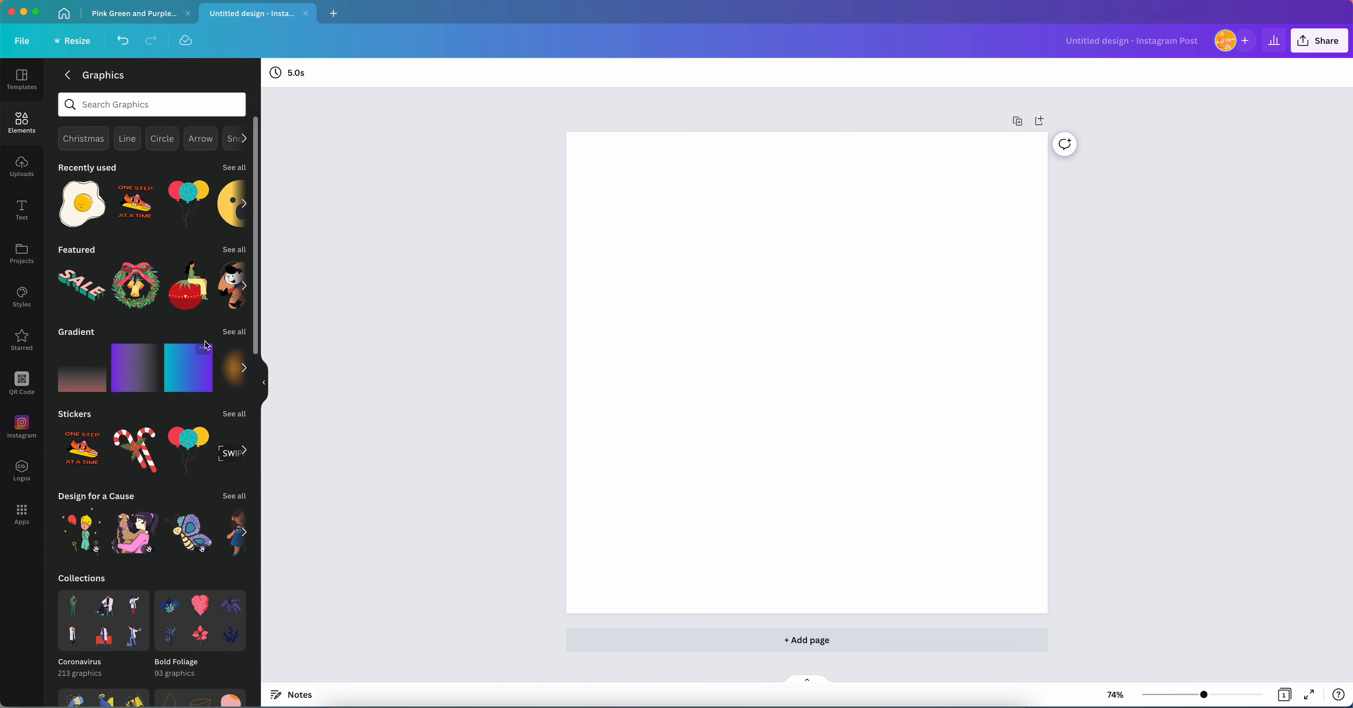
scroll(221, 344, "down", 1)
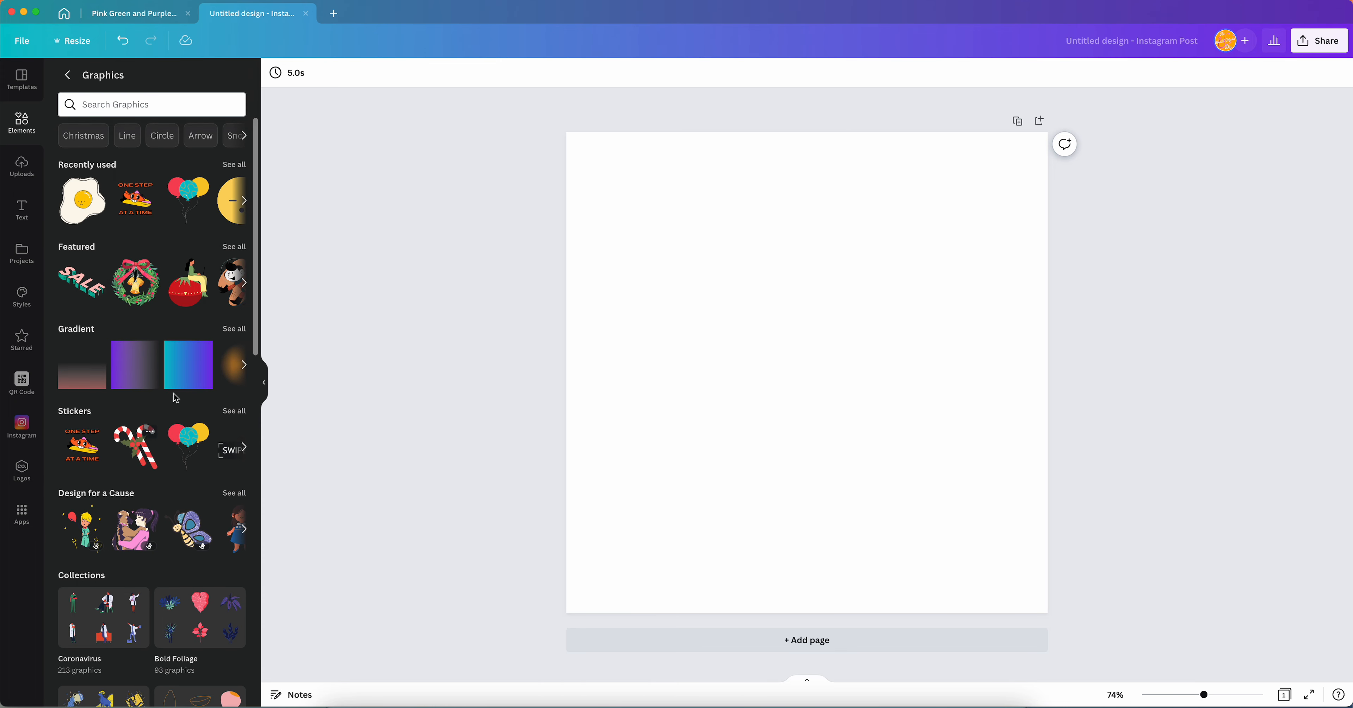
scroll(108, 561, "down", 10)
scroll(108, 560, "down", 4)
scroll(141, 339, "up", 5)
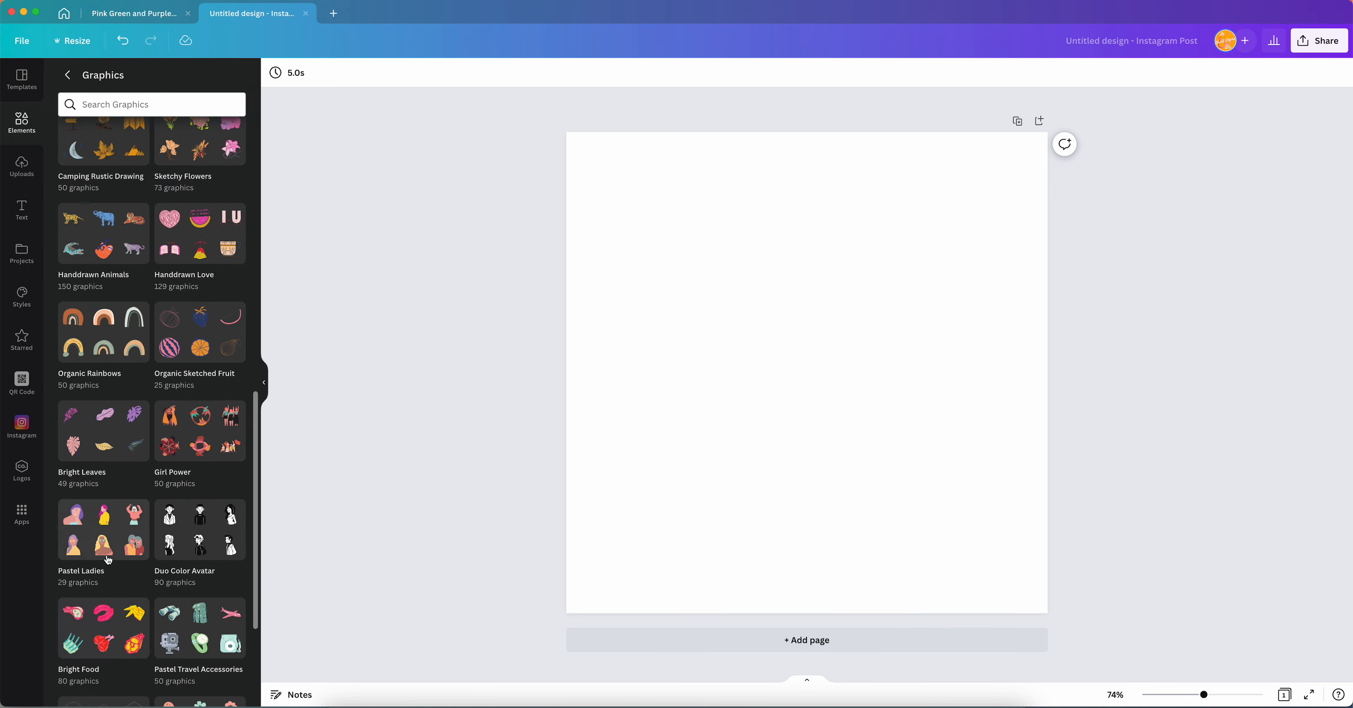
scroll(149, 458, "up", 8)
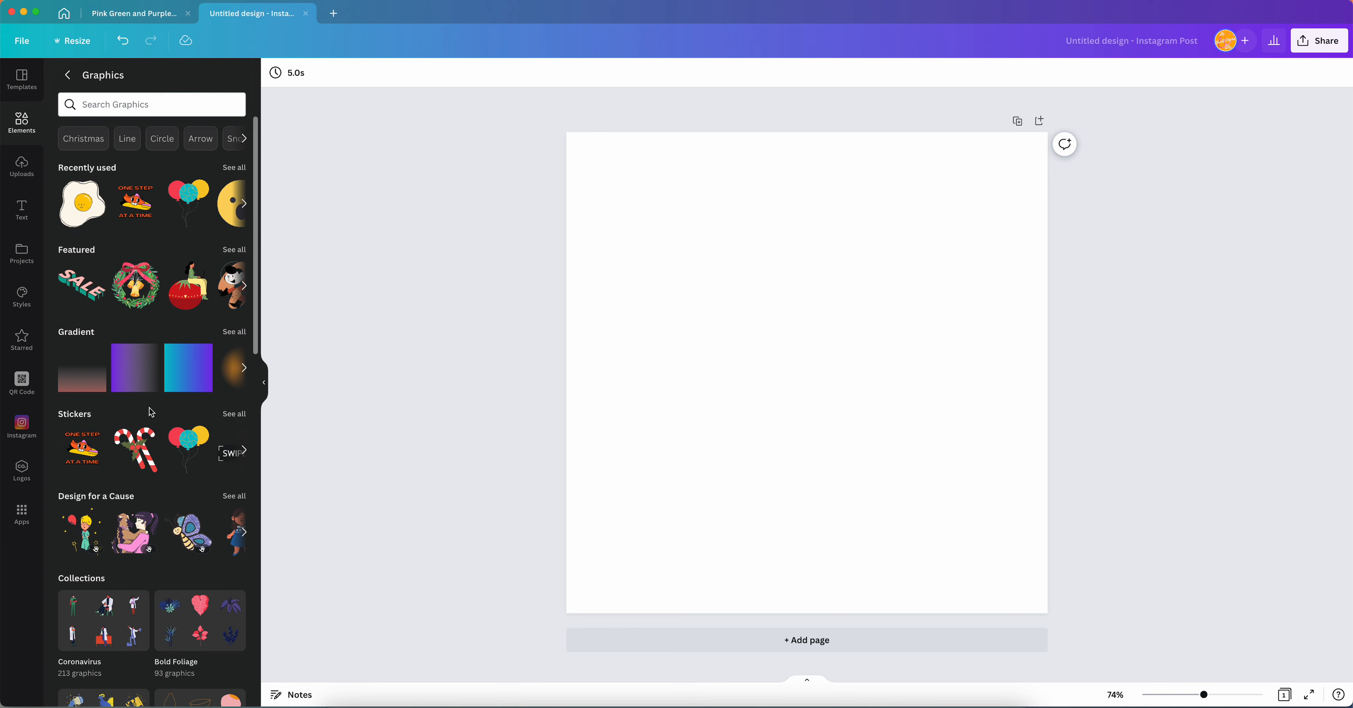
left_click(116, 107)
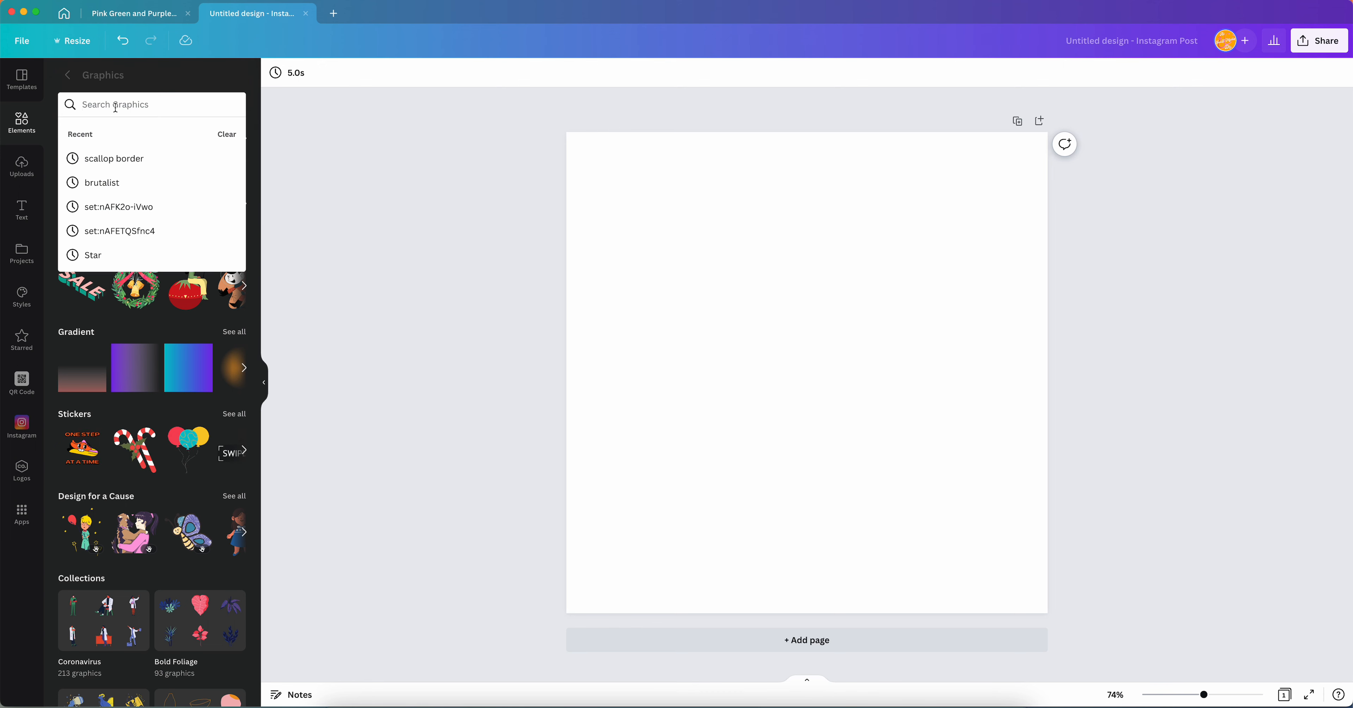
left_click(333, 145)
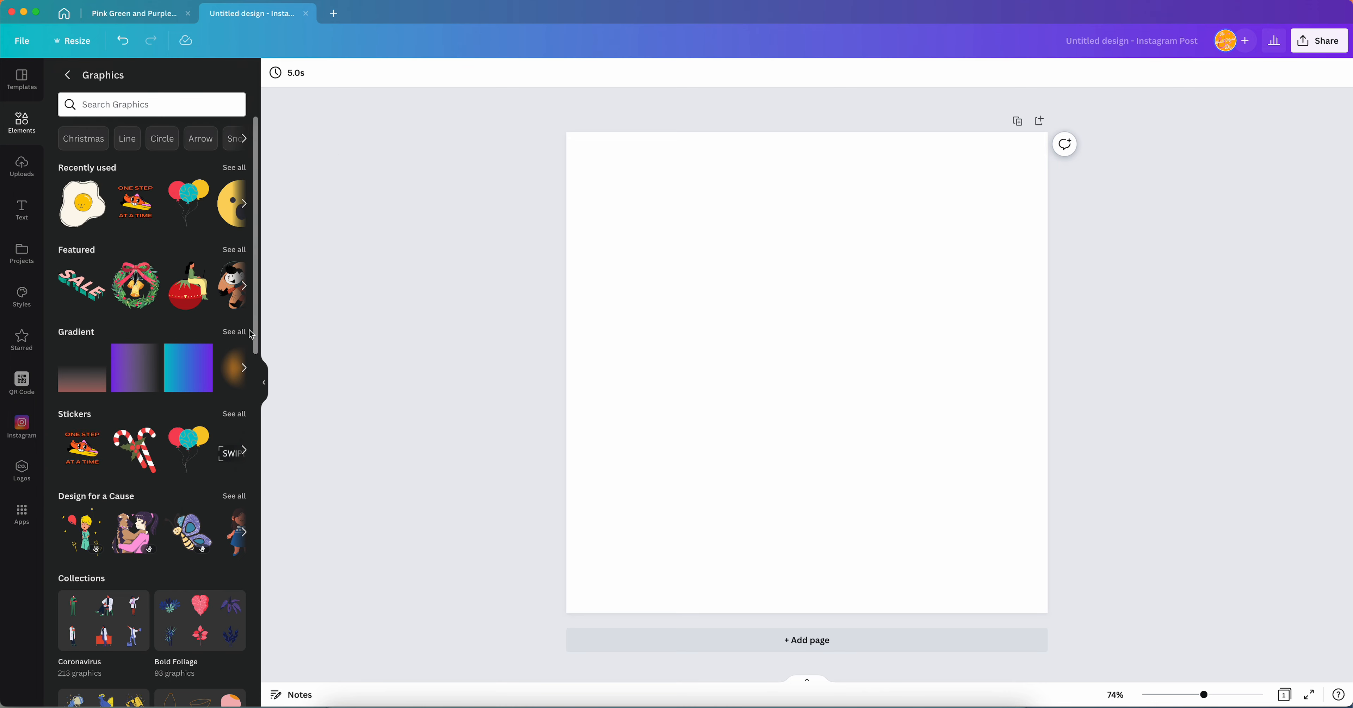
Open all gradient graphics, stretch the fading red gradient over the whole page, and delete it
left_click(233, 332)
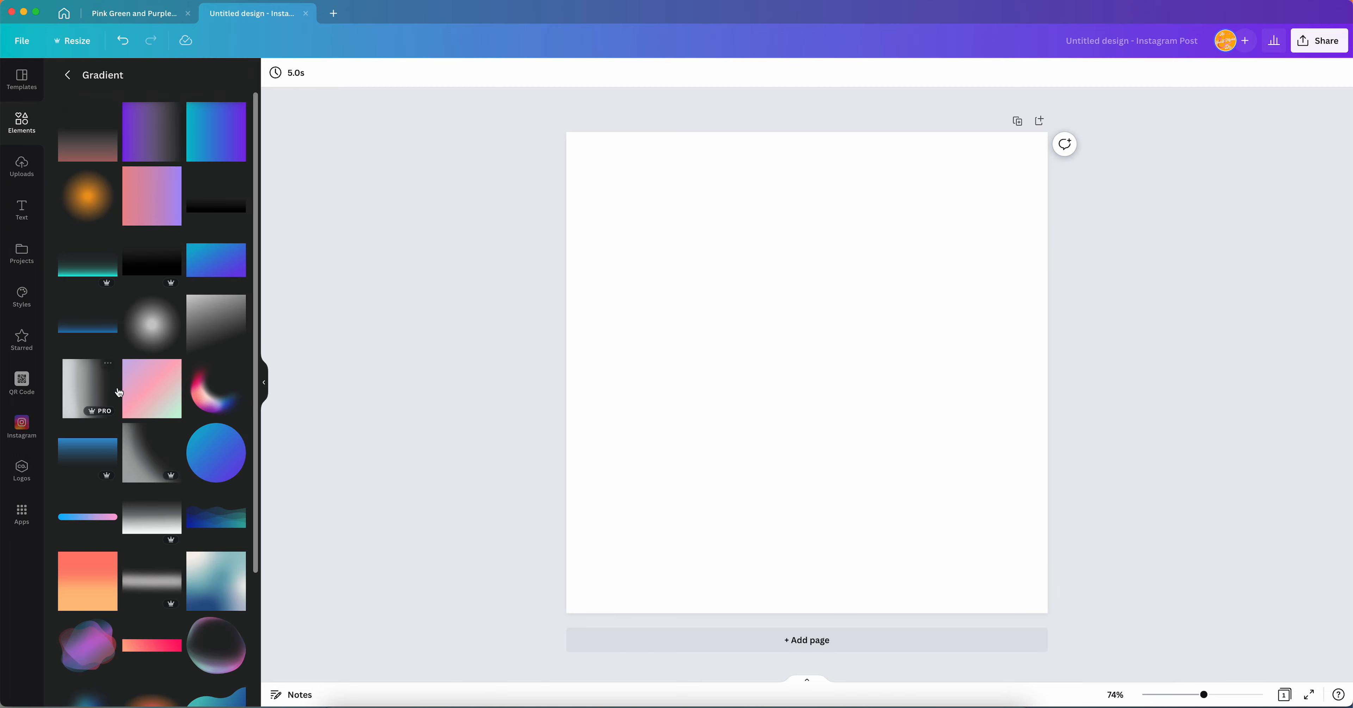
left_click(83, 136)
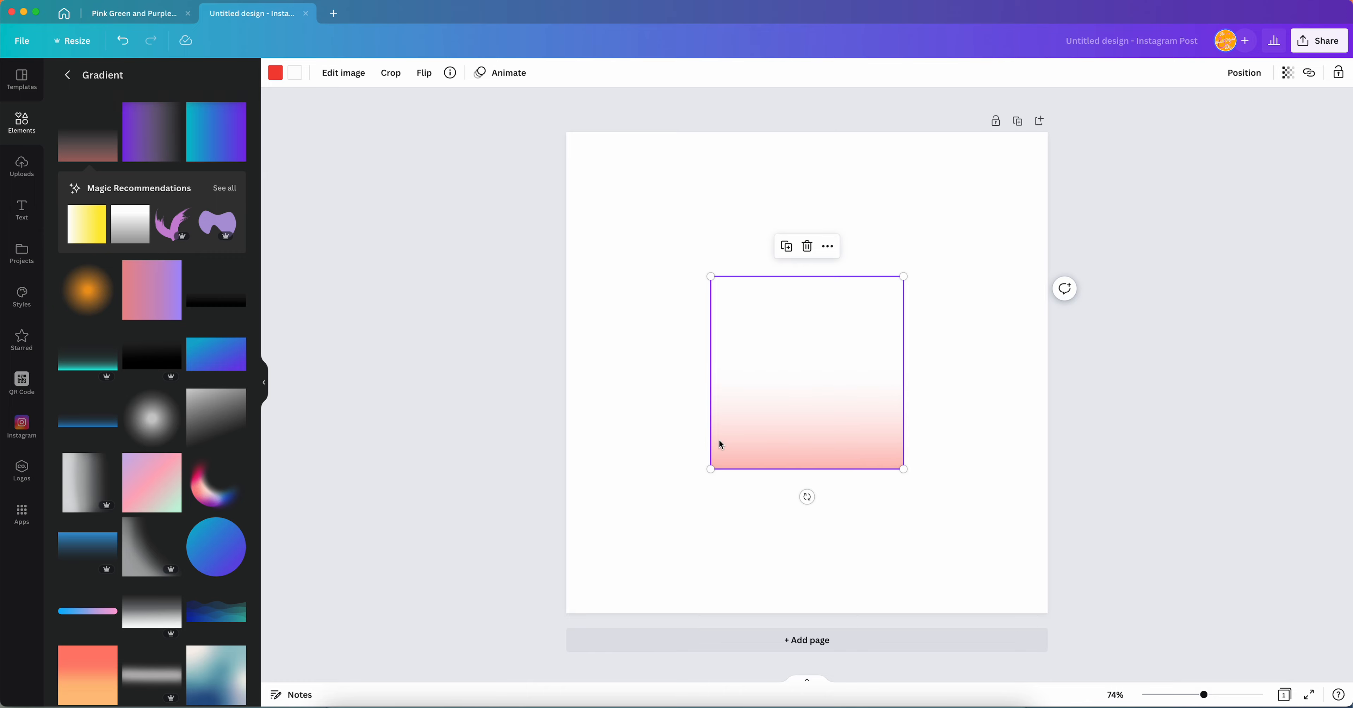
left_click_drag(789, 377, 644, 523)
left_click_drag(758, 421, 1075, 165)
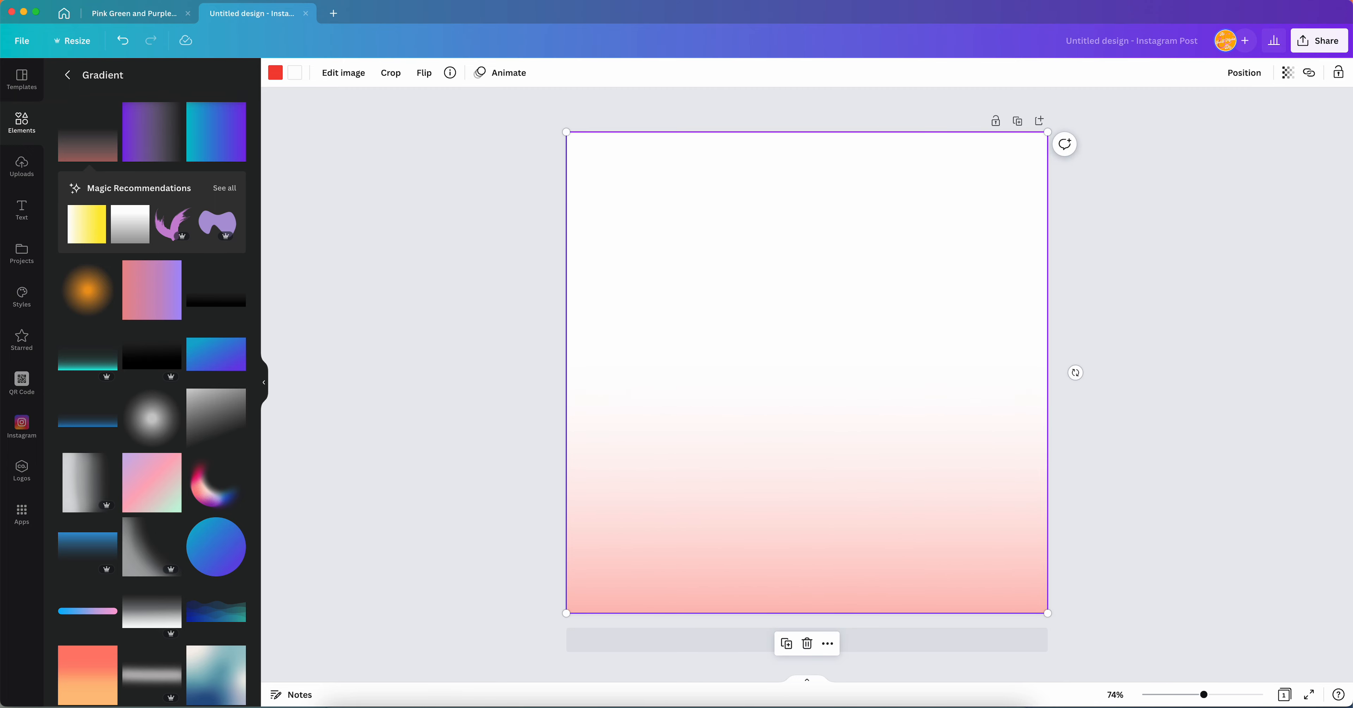
key("Delete")
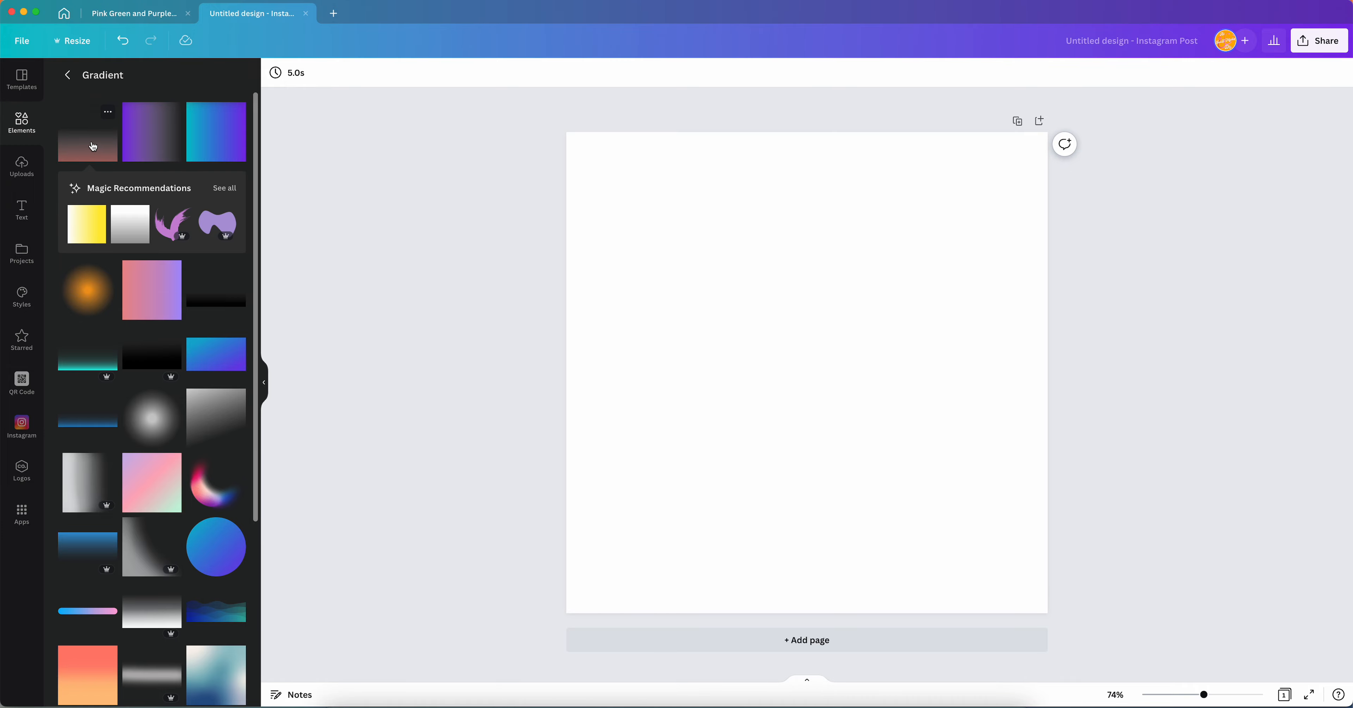
Add the fading red gradient to the page and recolour it with the brand palette's coral and orange
left_click(93, 146)
left_click(275, 73)
left_click(200, 234)
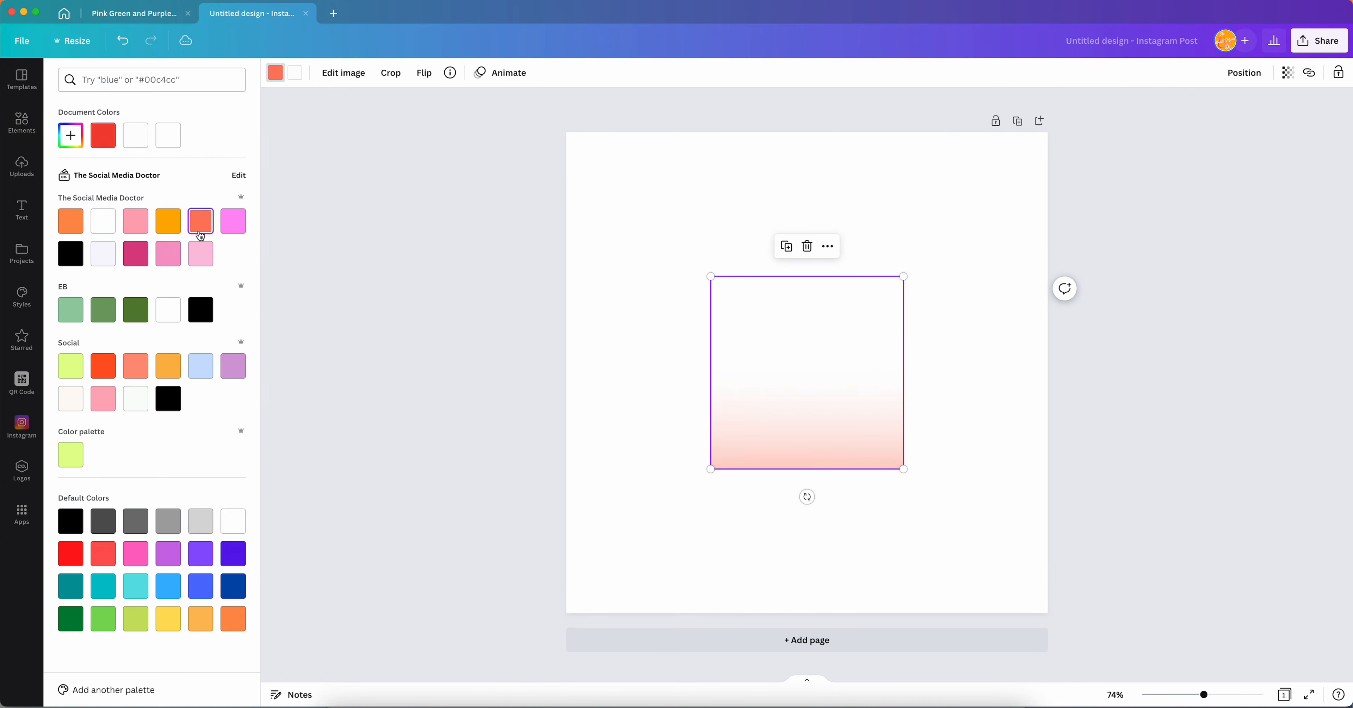
left_click(296, 73)
left_click(168, 218)
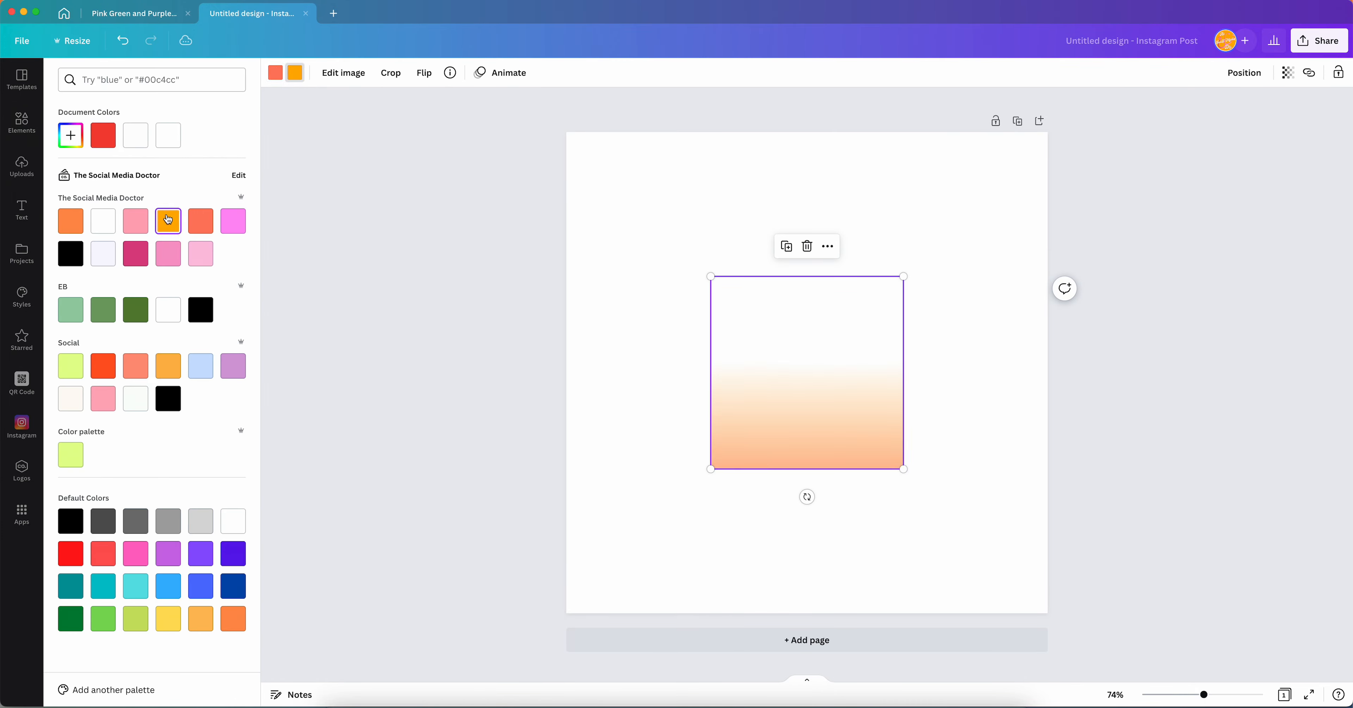
Undo the gradient's two colour changes and its placement, and return to the main elements library
left_click(124, 42)
left_click(124, 42)
left_click(124, 42)
left_click(68, 75)
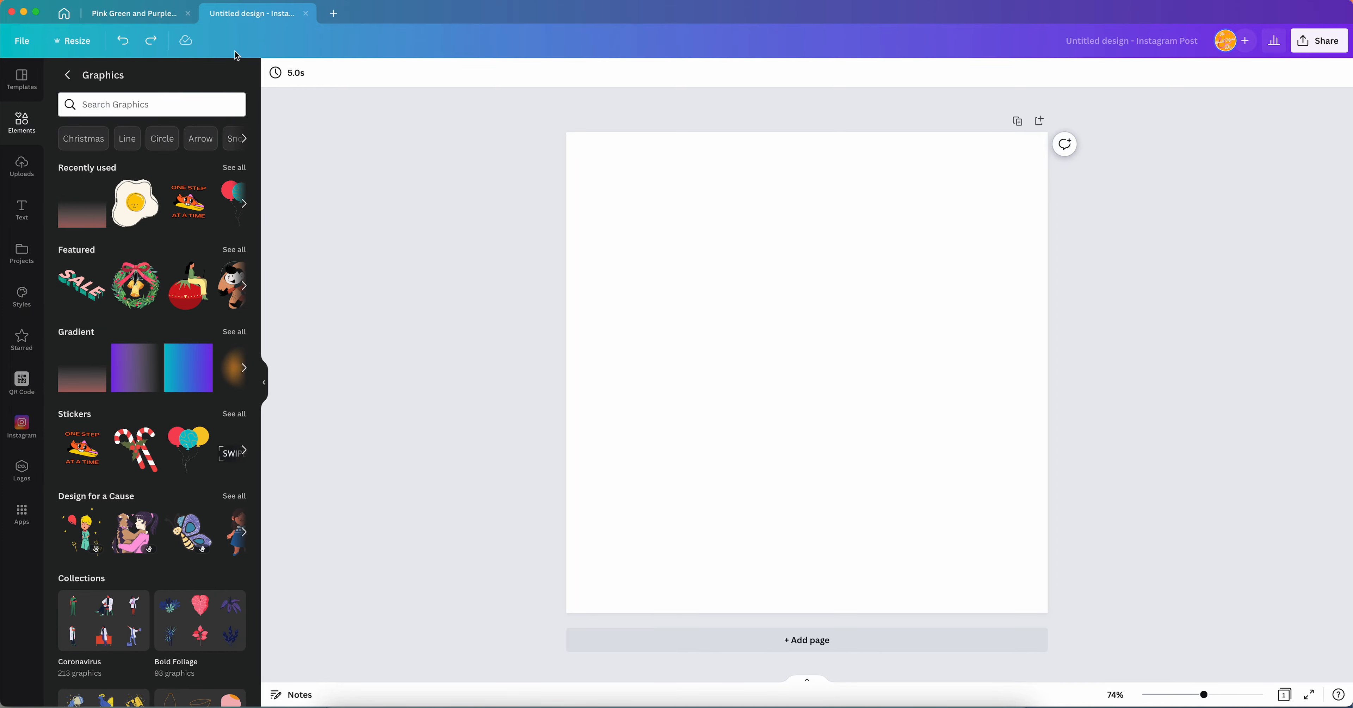
left_click(68, 75)
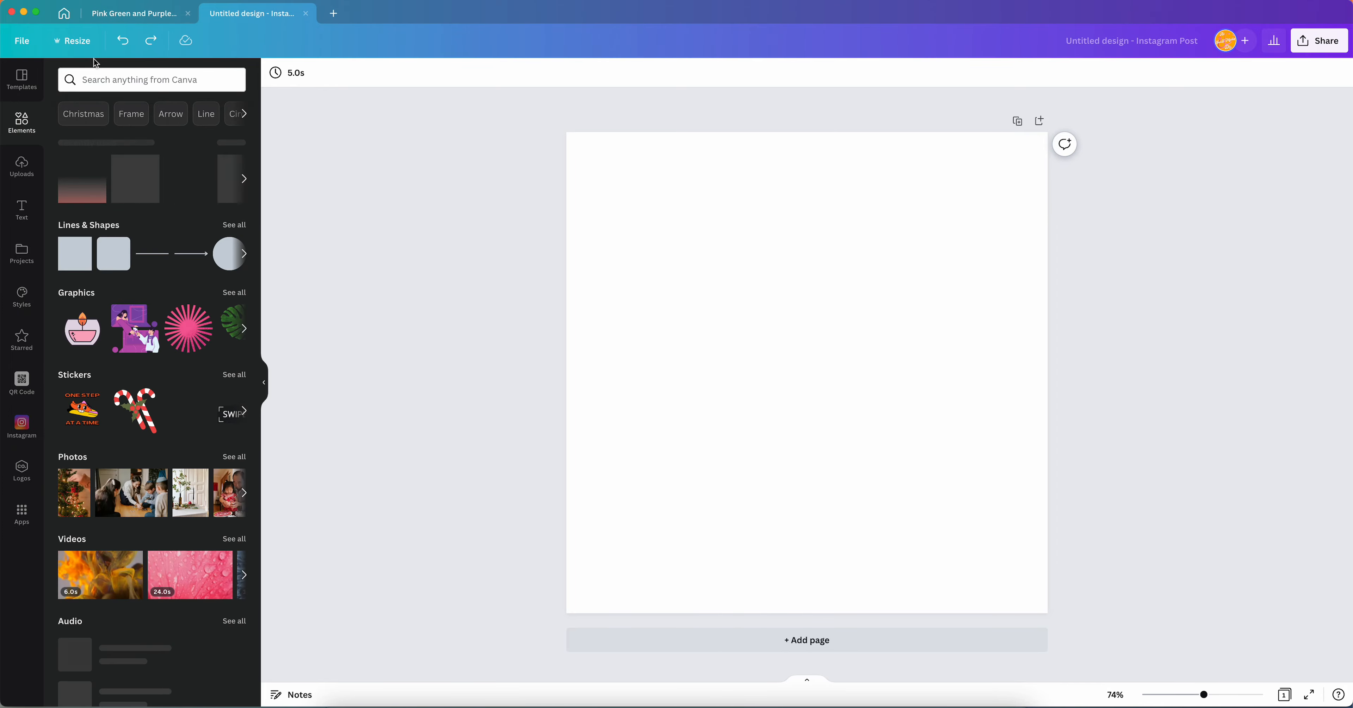
Look through the past designs on the home page and open the Canva element keywords Pinterest Pin
left_click(63, 14)
scroll(466, 406, "down", 5)
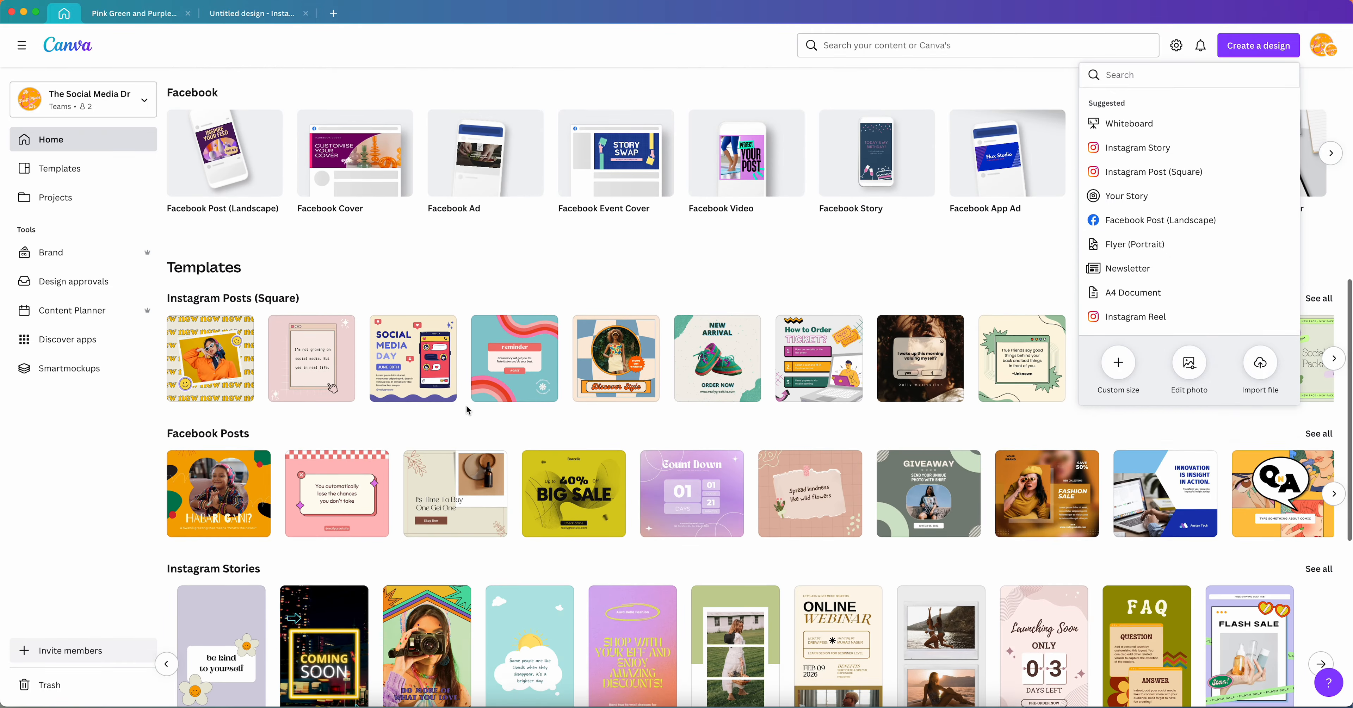
scroll(489, 294, "up", 10)
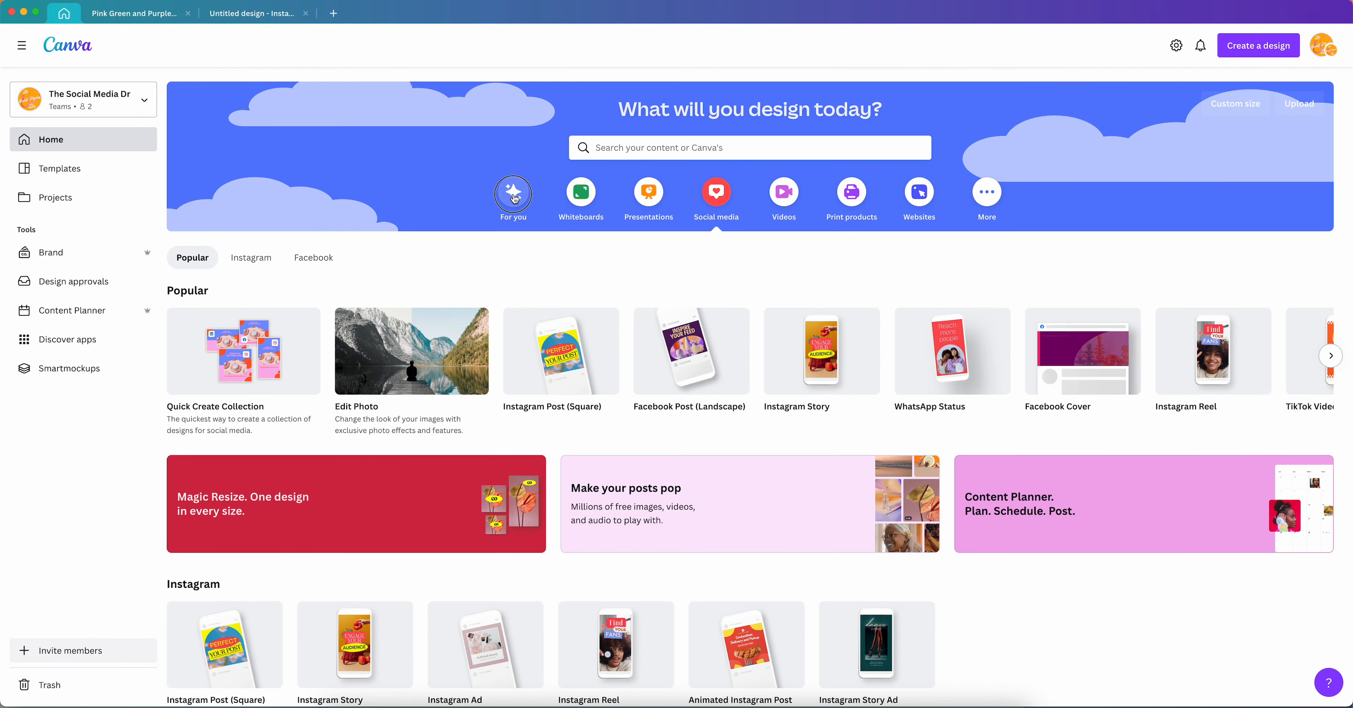
left_click(514, 199)
scroll(560, 352, "down", 12)
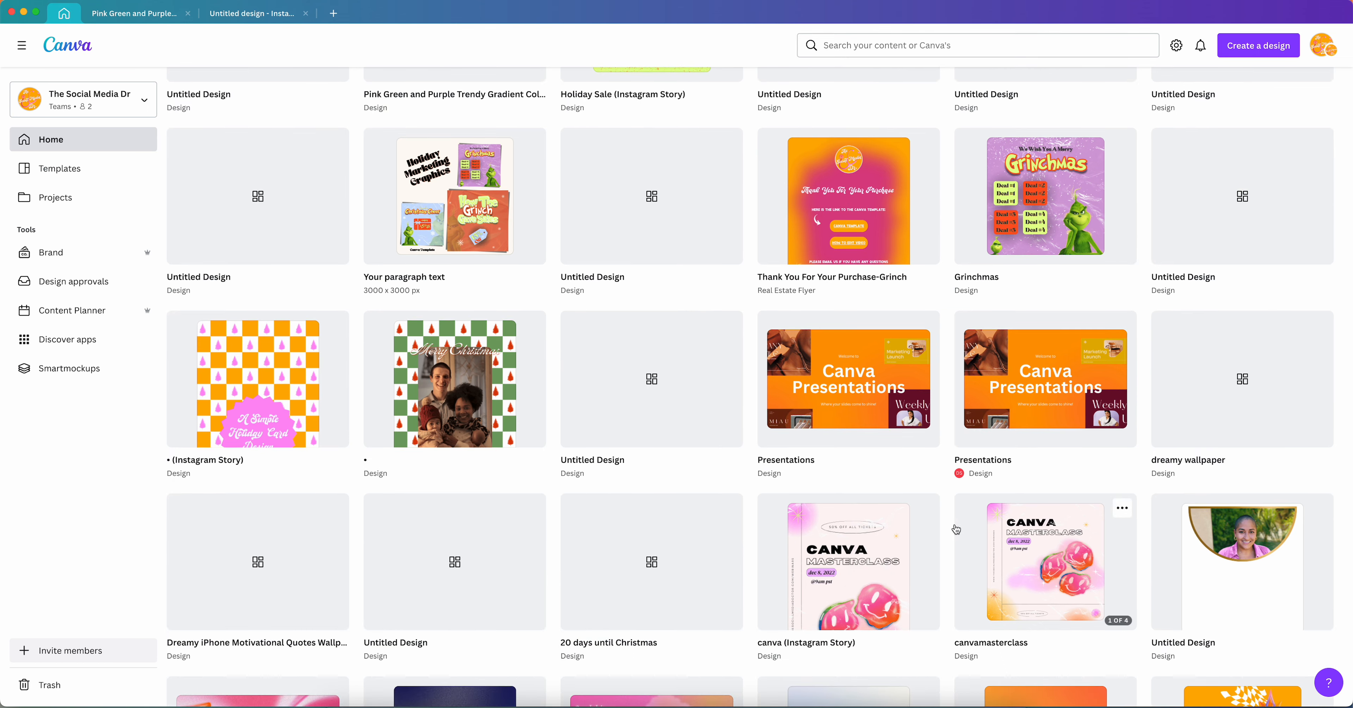
scroll(955, 530, "down", 3)
scroll(446, 402, "down", 7)
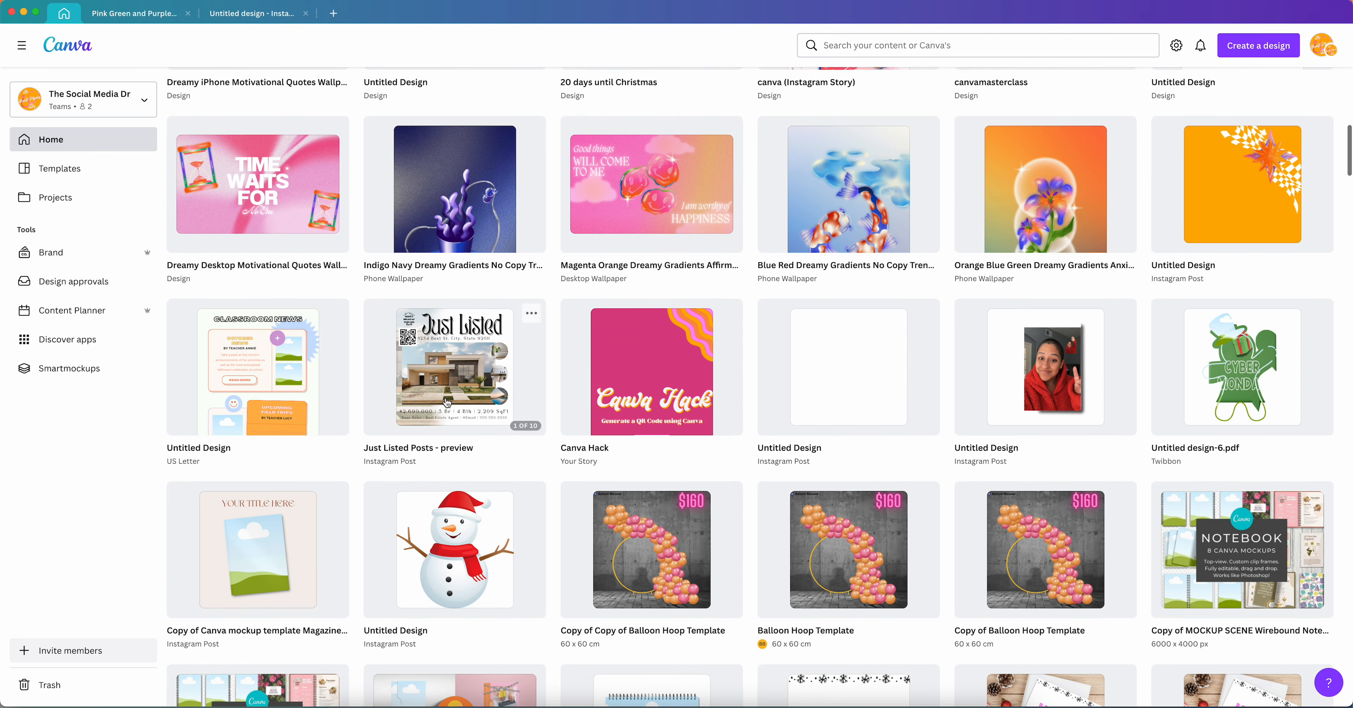
scroll(446, 402, "down", 10)
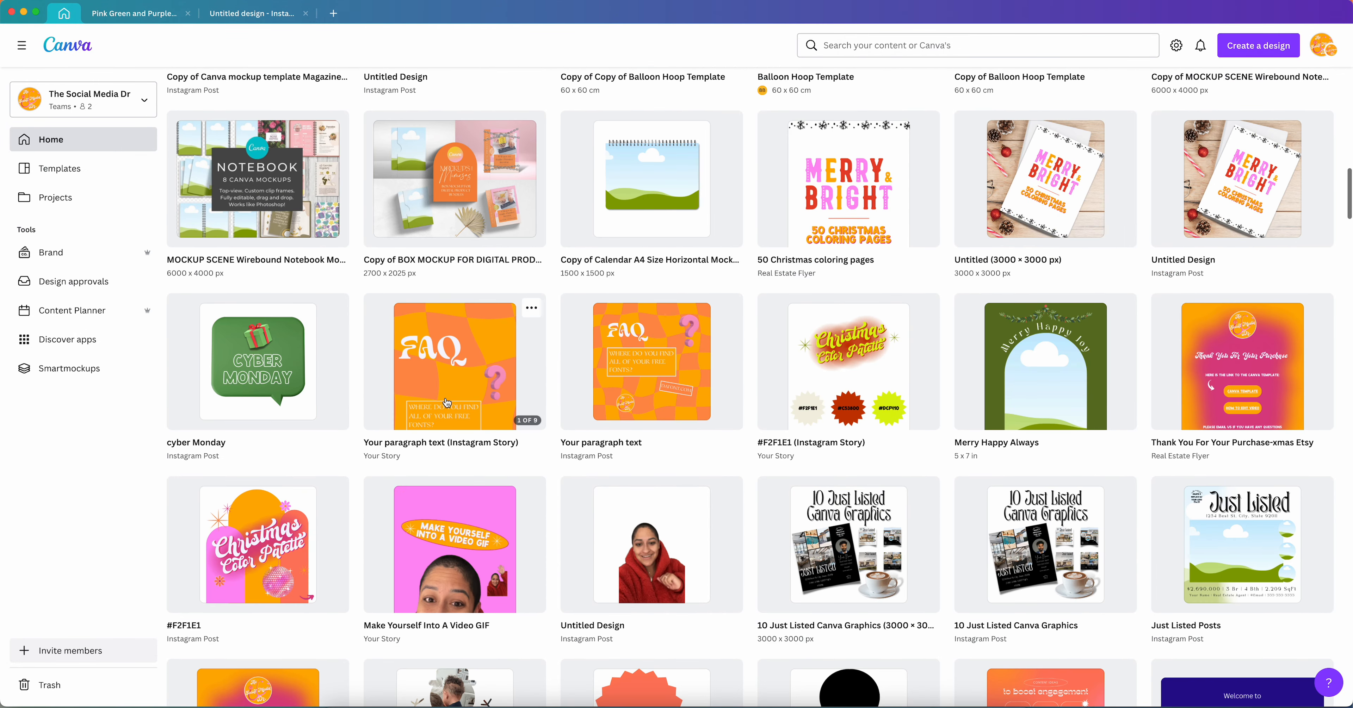
scroll(296, 604, "down", 7)
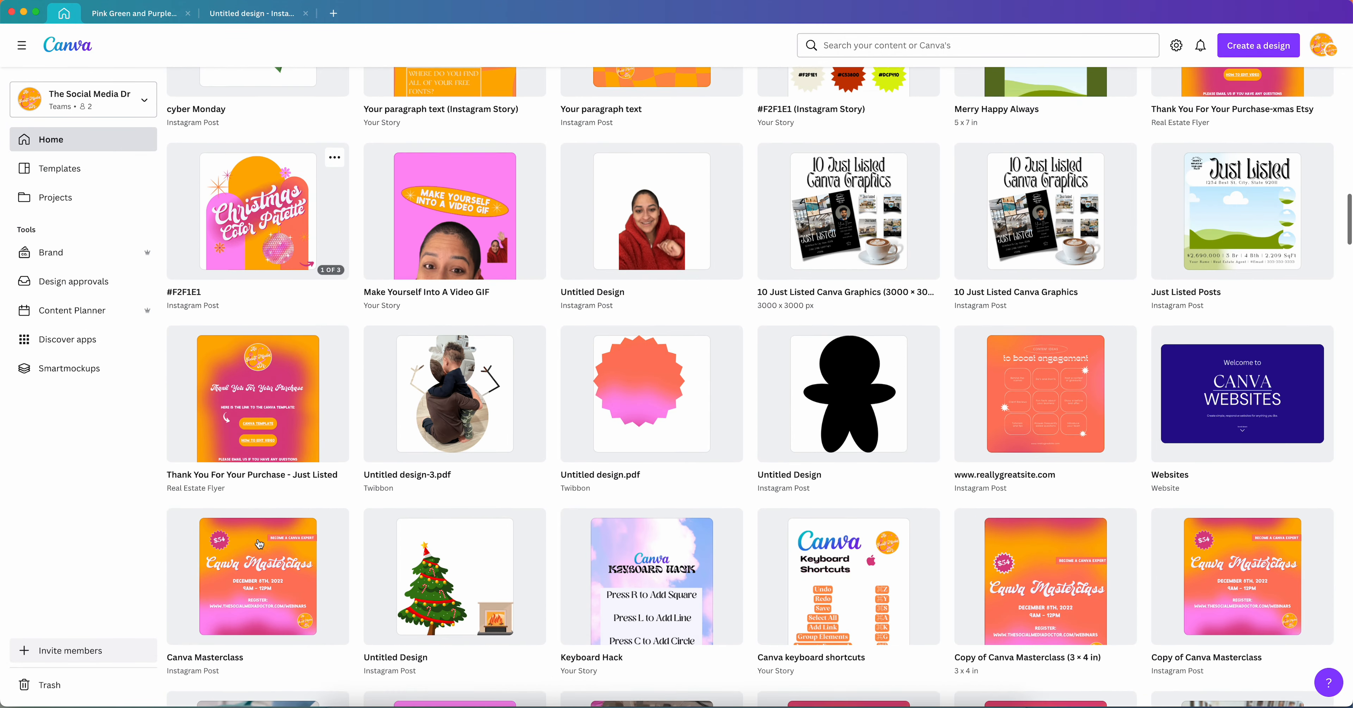
scroll(843, 525, "down", 4)
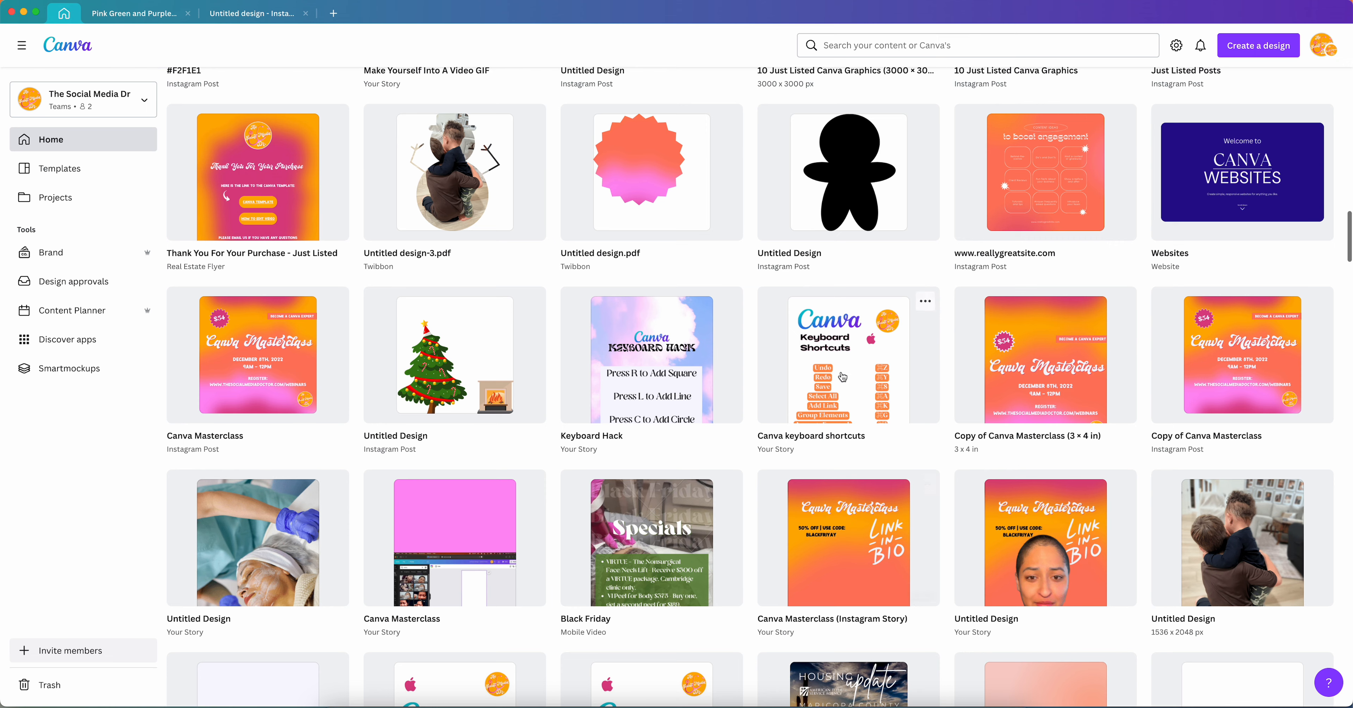
scroll(842, 378, "down", 4)
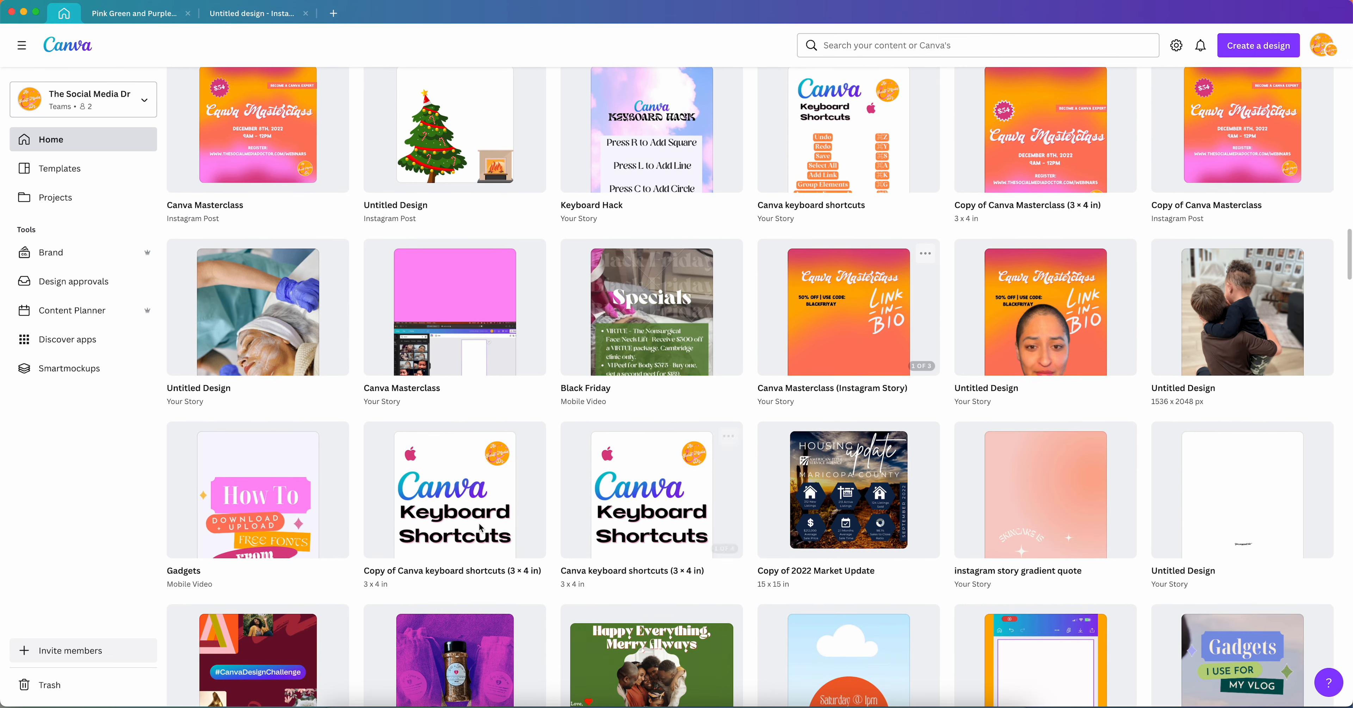
scroll(842, 488, "down", 5)
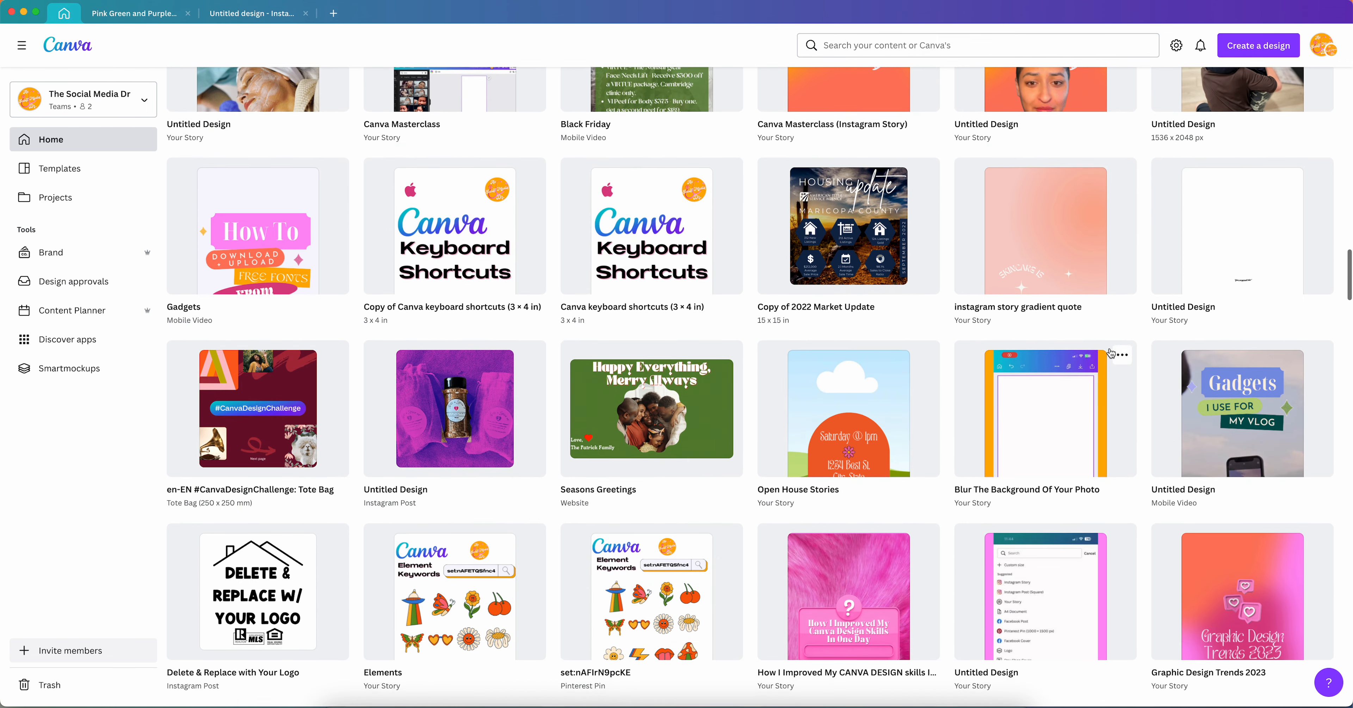
left_click(633, 605)
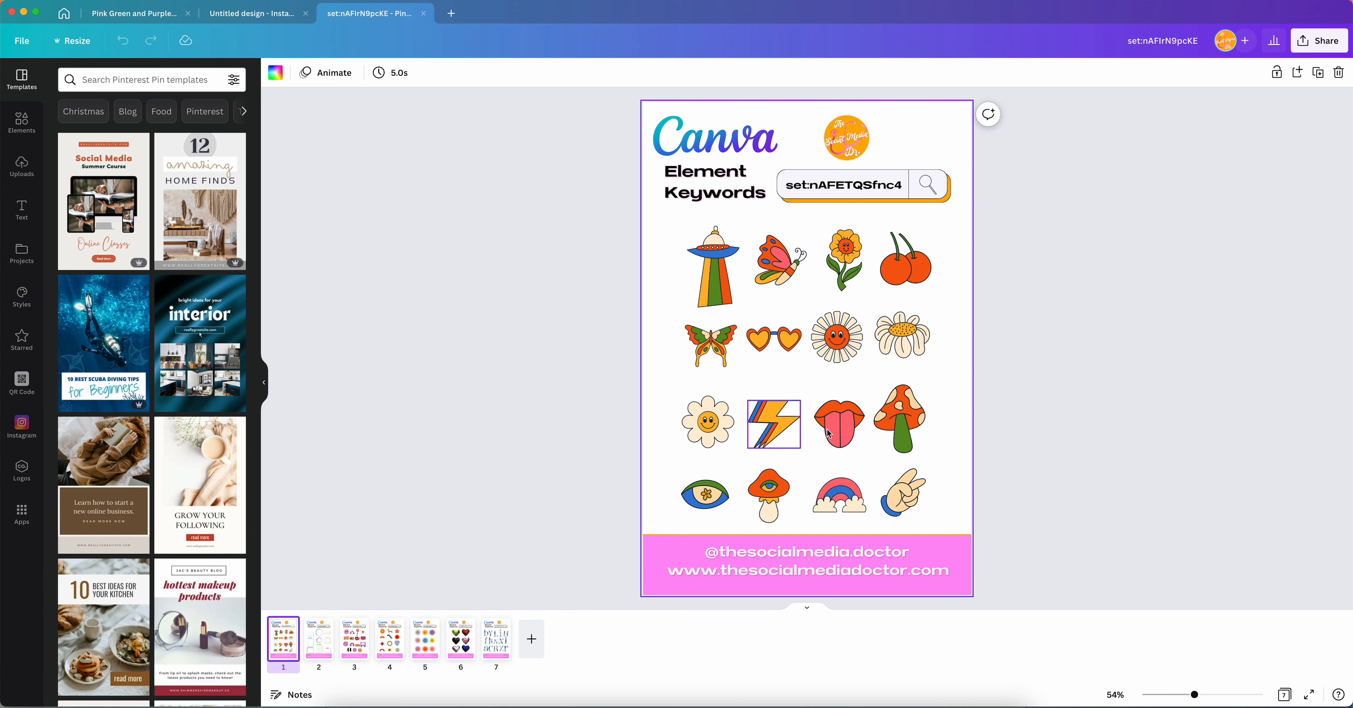
Copy the element keyword set:nAFIrN9pcKE from page 2 of the keywords design
left_click(320, 646)
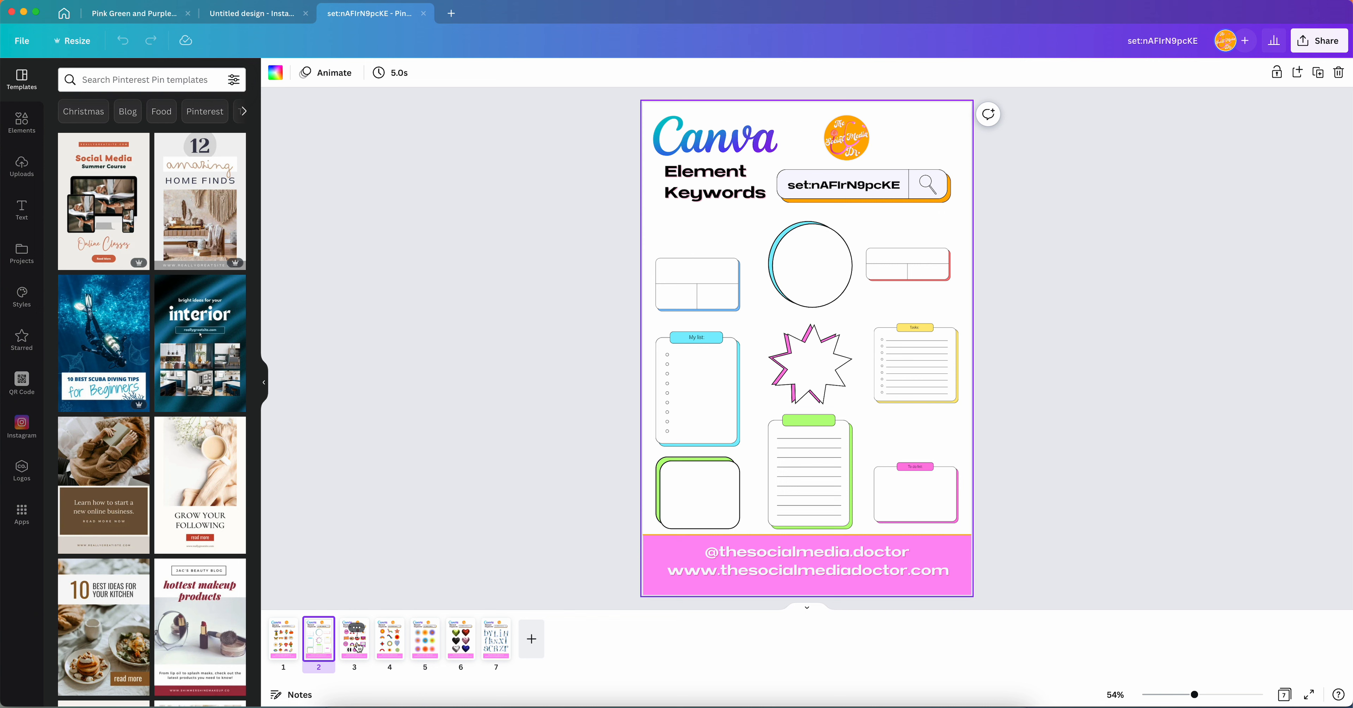
left_click(252, 13)
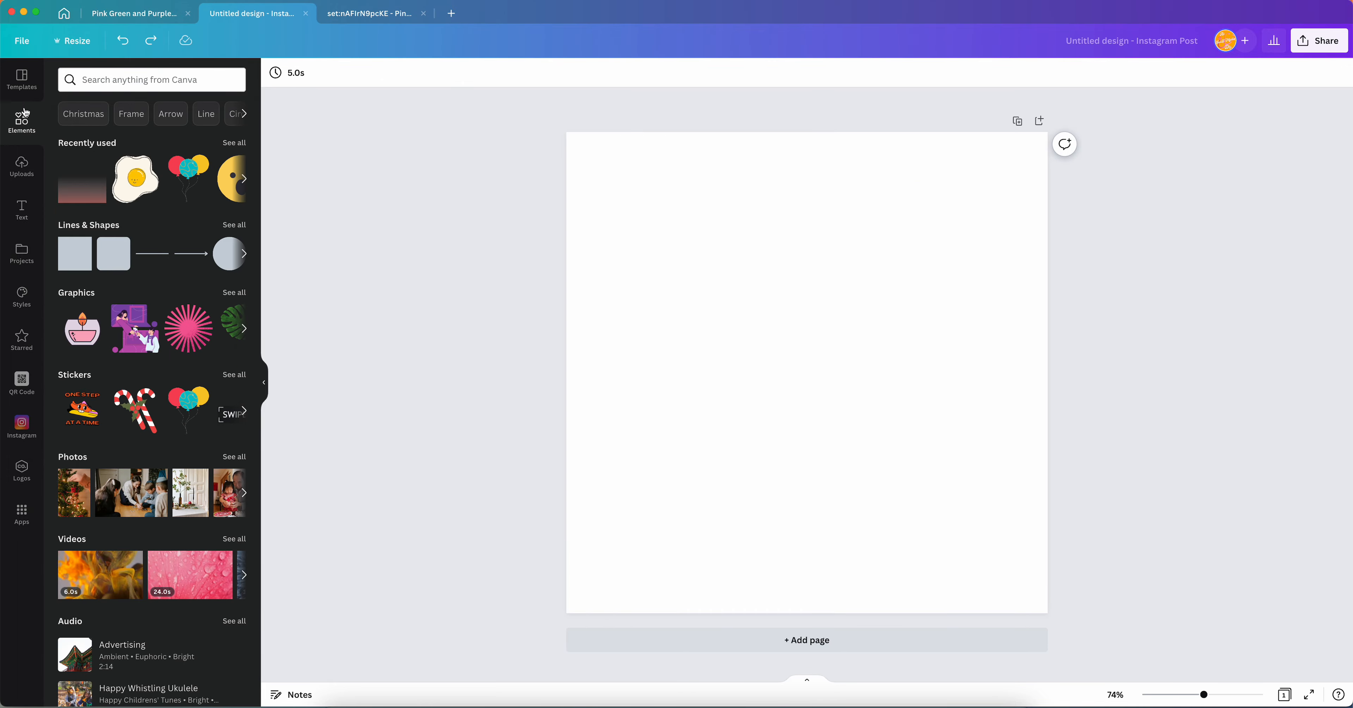
left_click(370, 21)
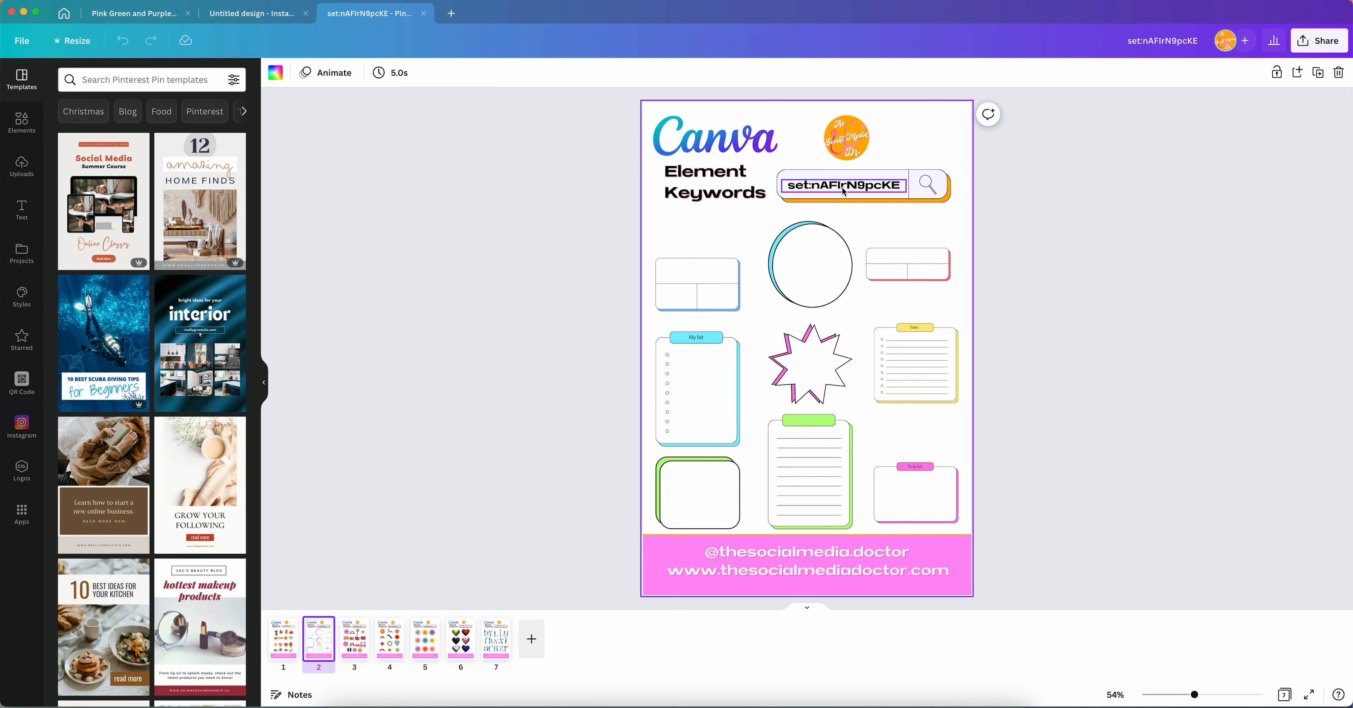
left_click(824, 187)
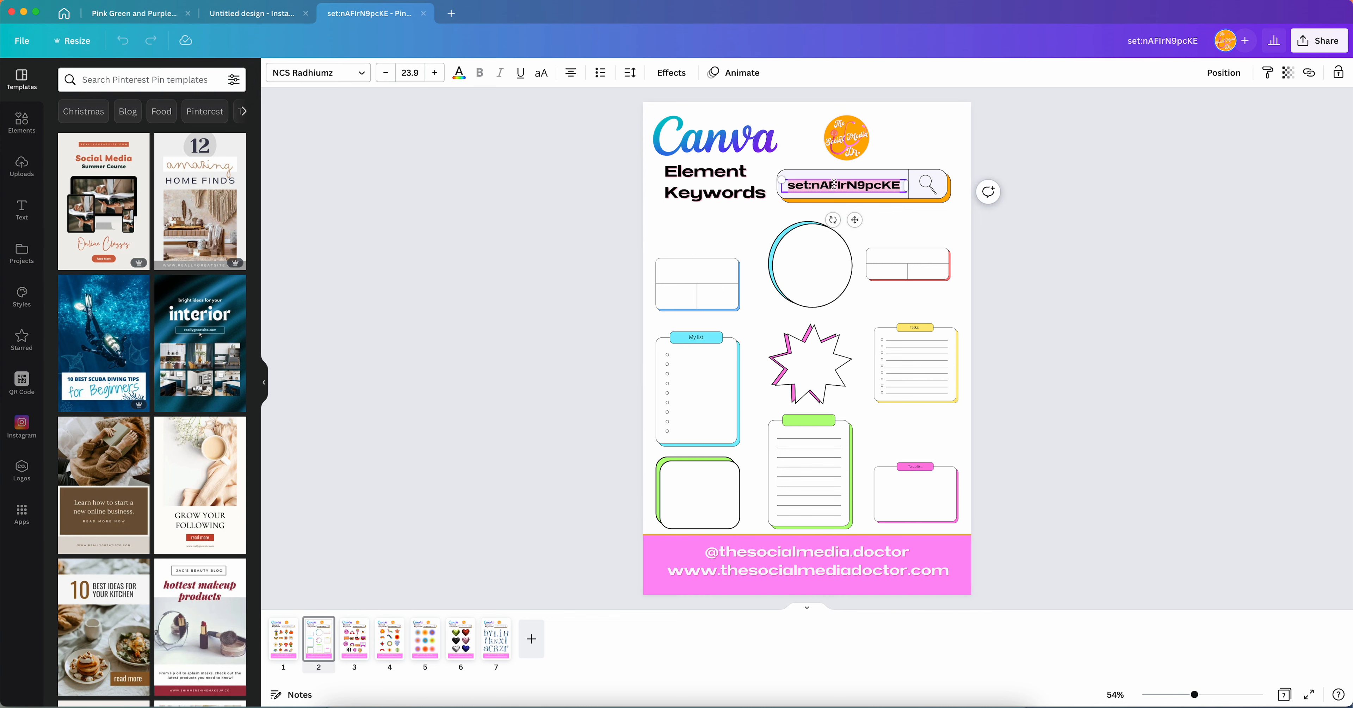
left_click(468, 249)
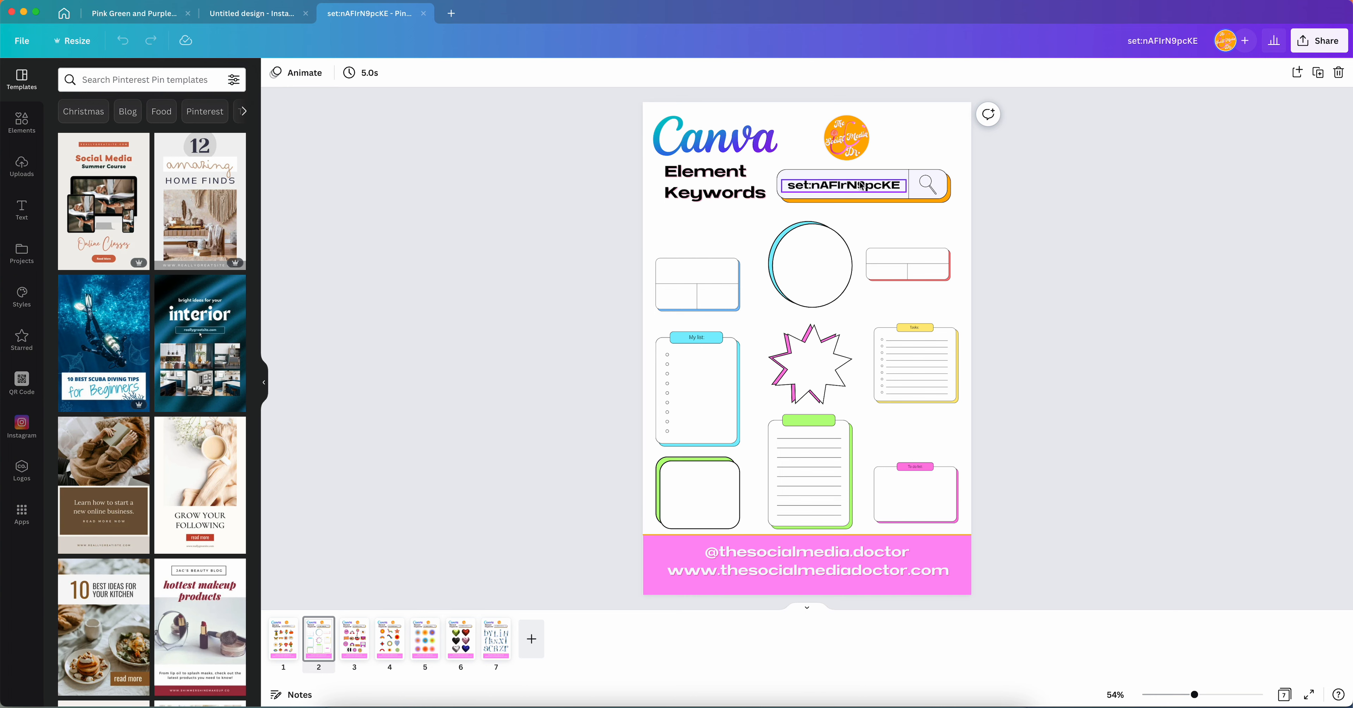
Search the Instagram post's elements for set:nAFIrN9pcKE and show all matching graphics
left_click(244, 13)
left_click(131, 70)
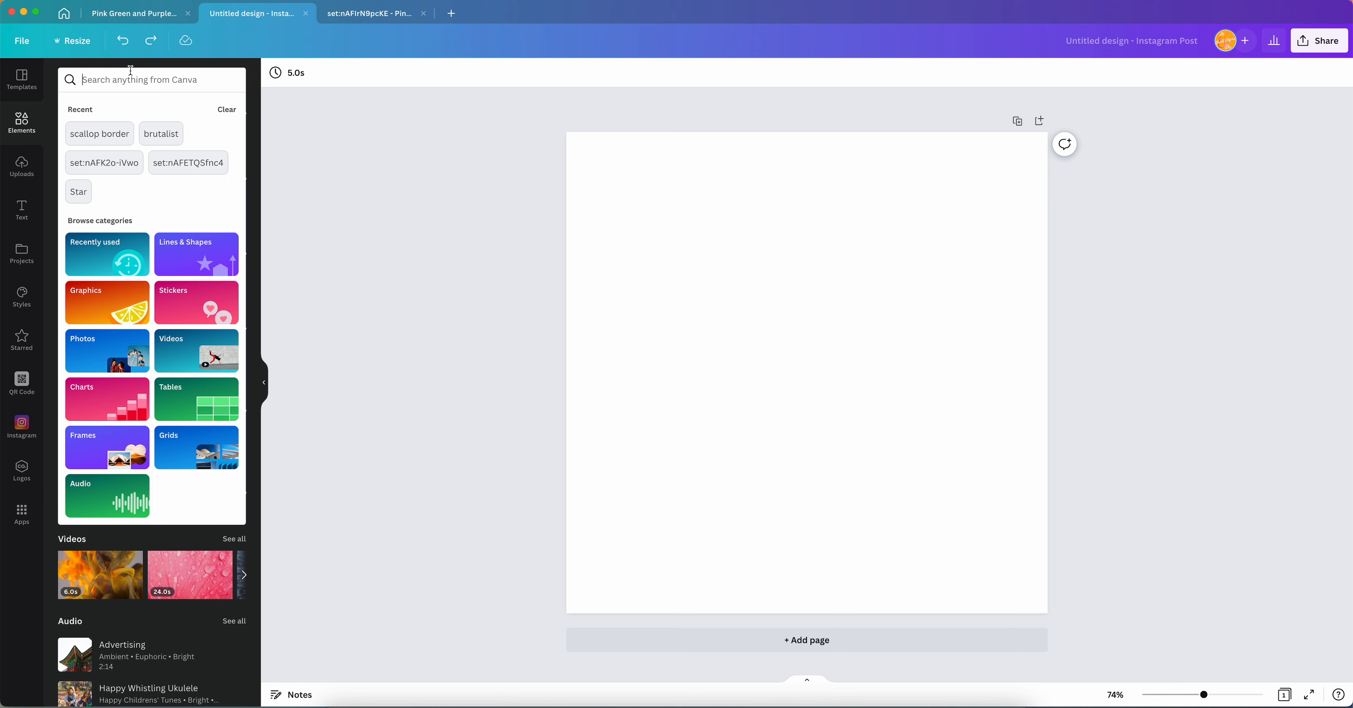
type("set:nAFIrN9pcKE")
key("Return")
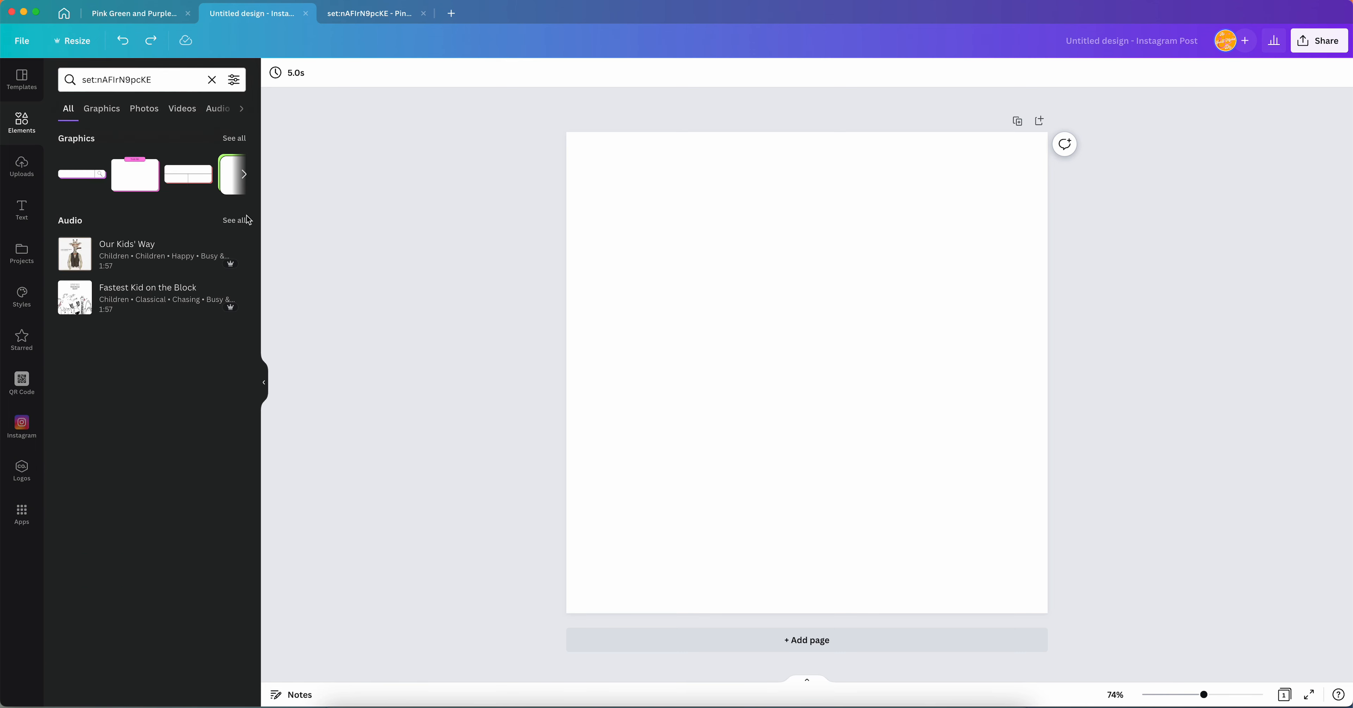
left_click(236, 139)
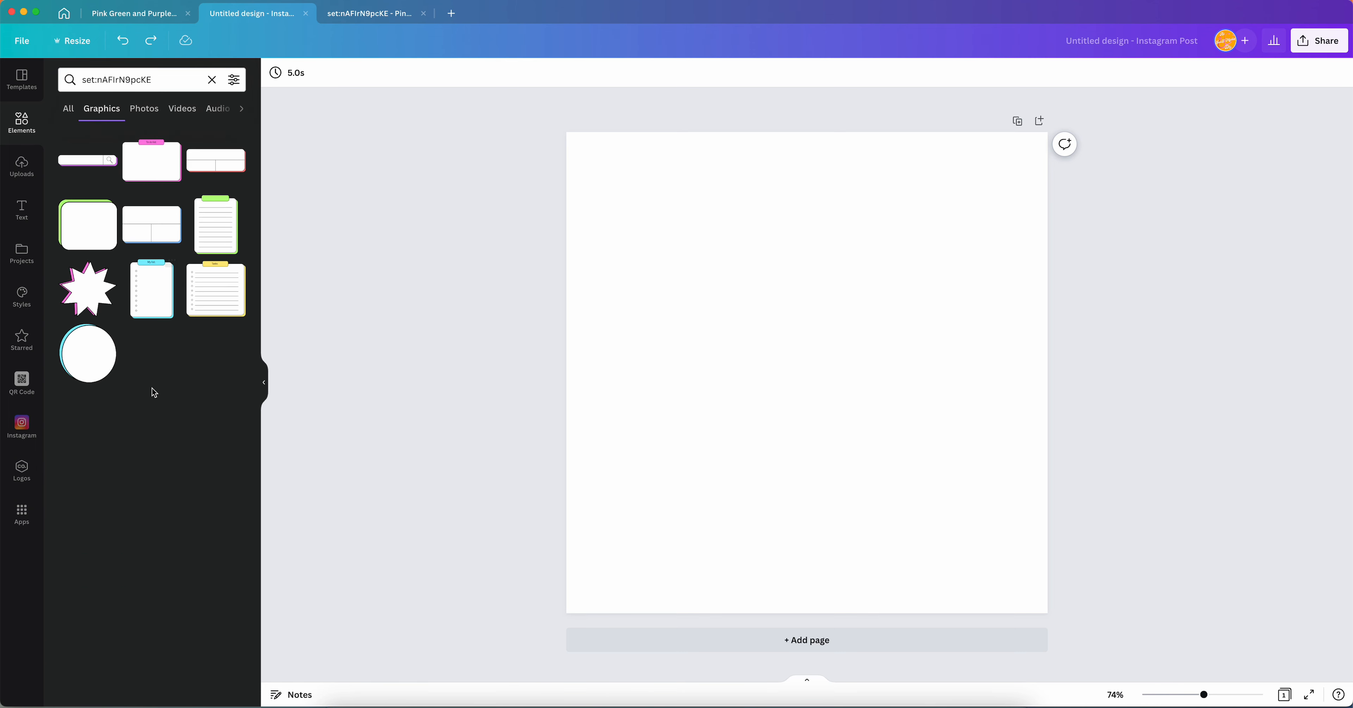
Add the yellow Tasks checklist graphic to the page, enlarging it and moving it to the middle
left_click(199, 313)
left_click_drag(710, 281, 567, 143)
left_click_drag(691, 238, 764, 294)
left_click(369, 13)
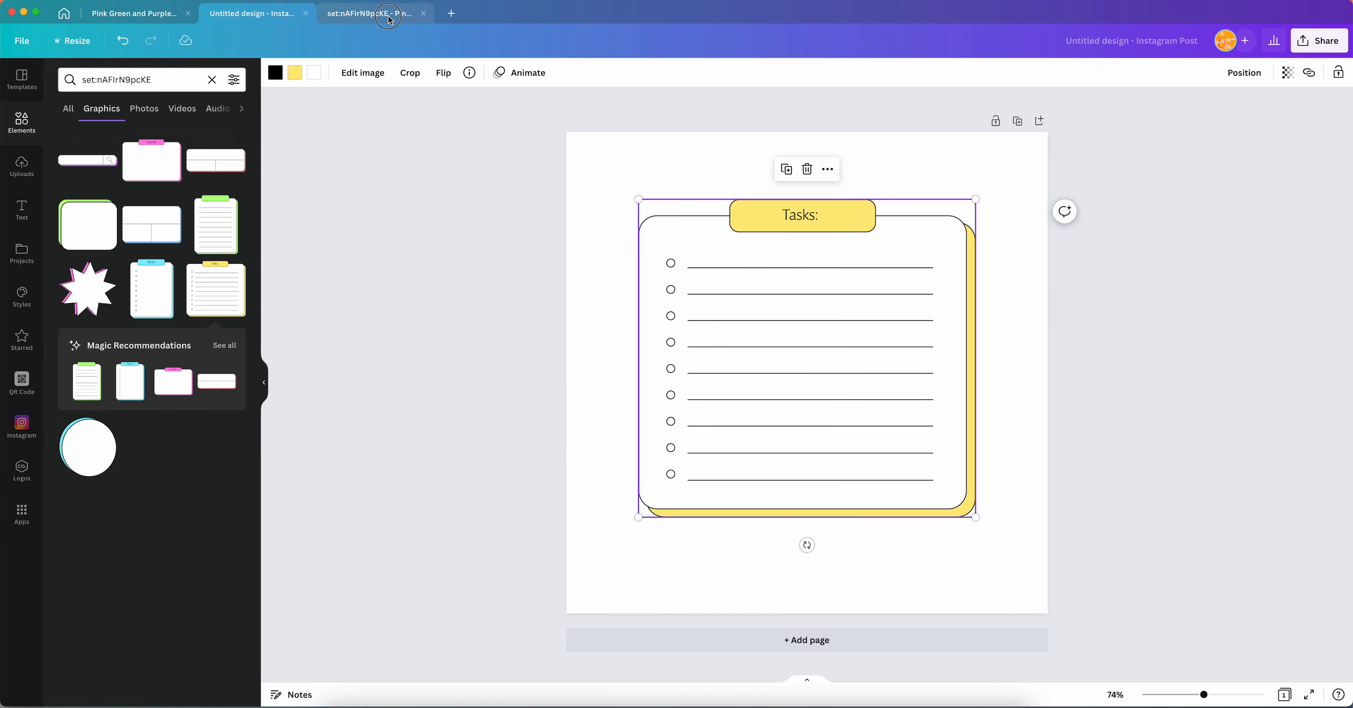
left_click(389, 639)
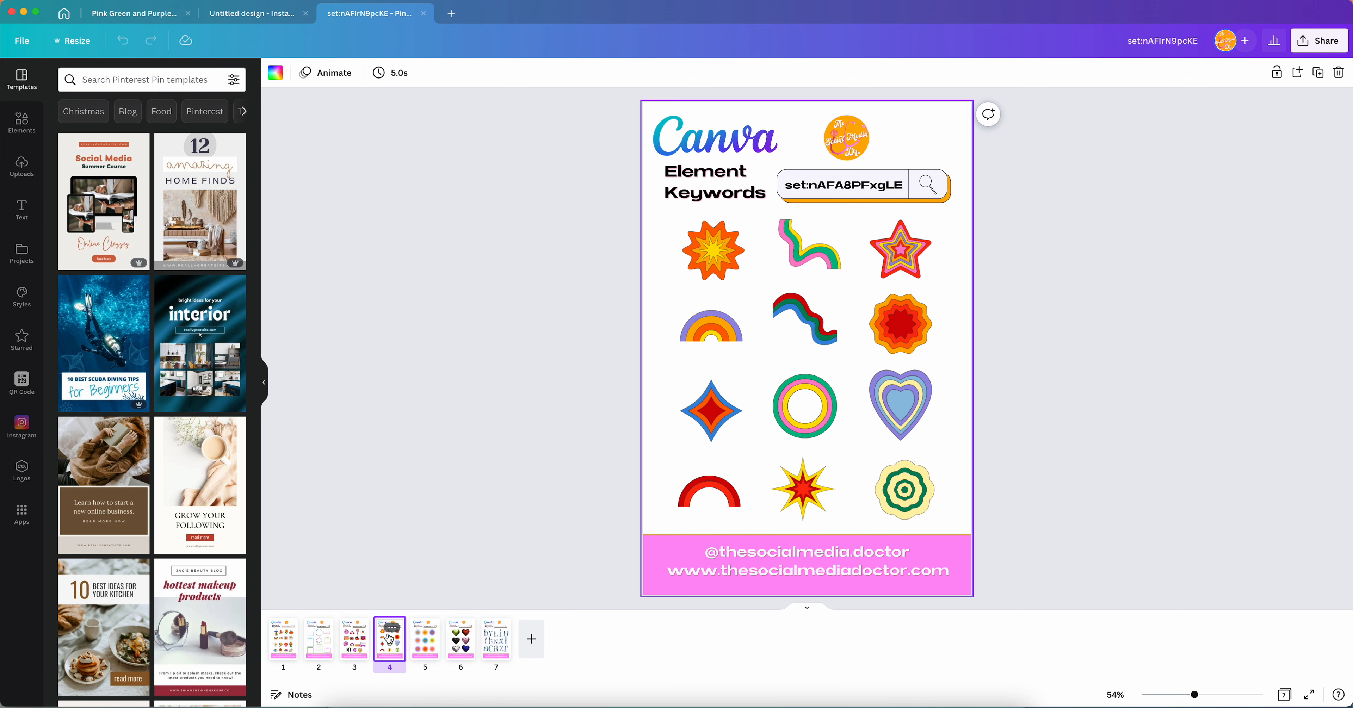
left_click(425, 646)
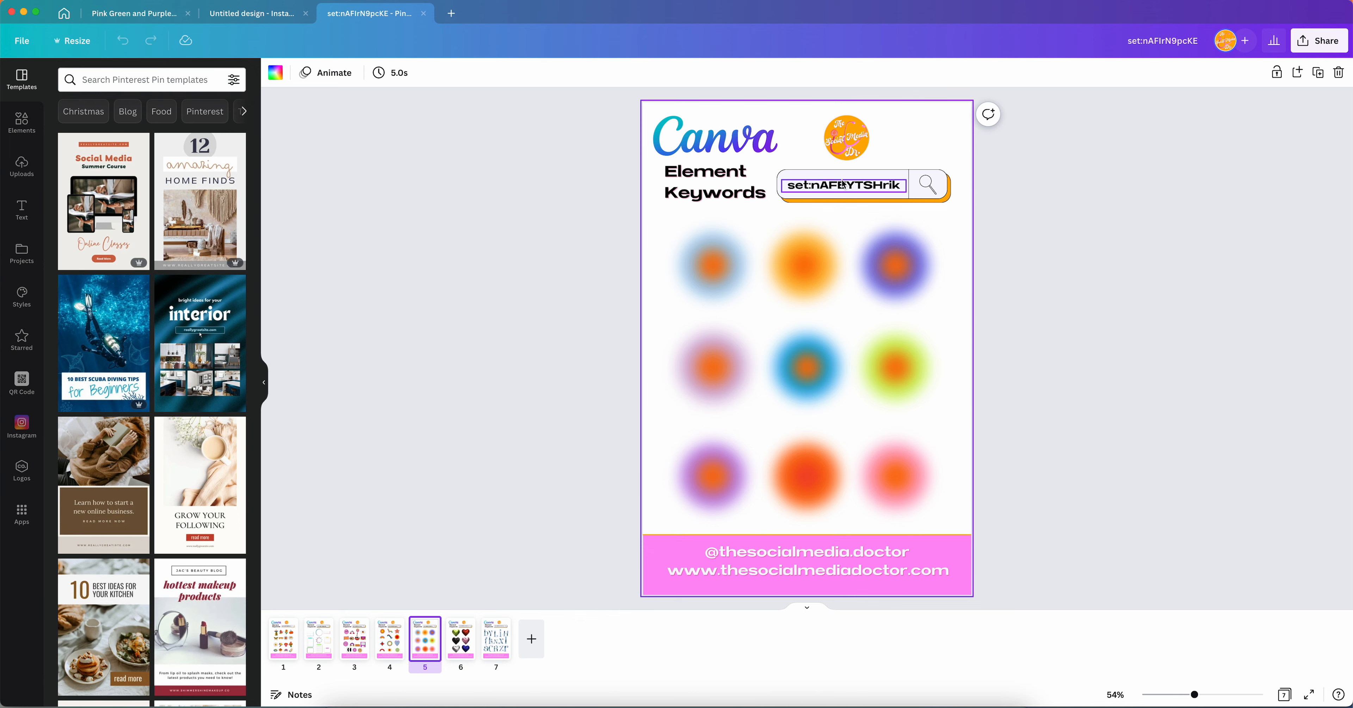
left_click(820, 186)
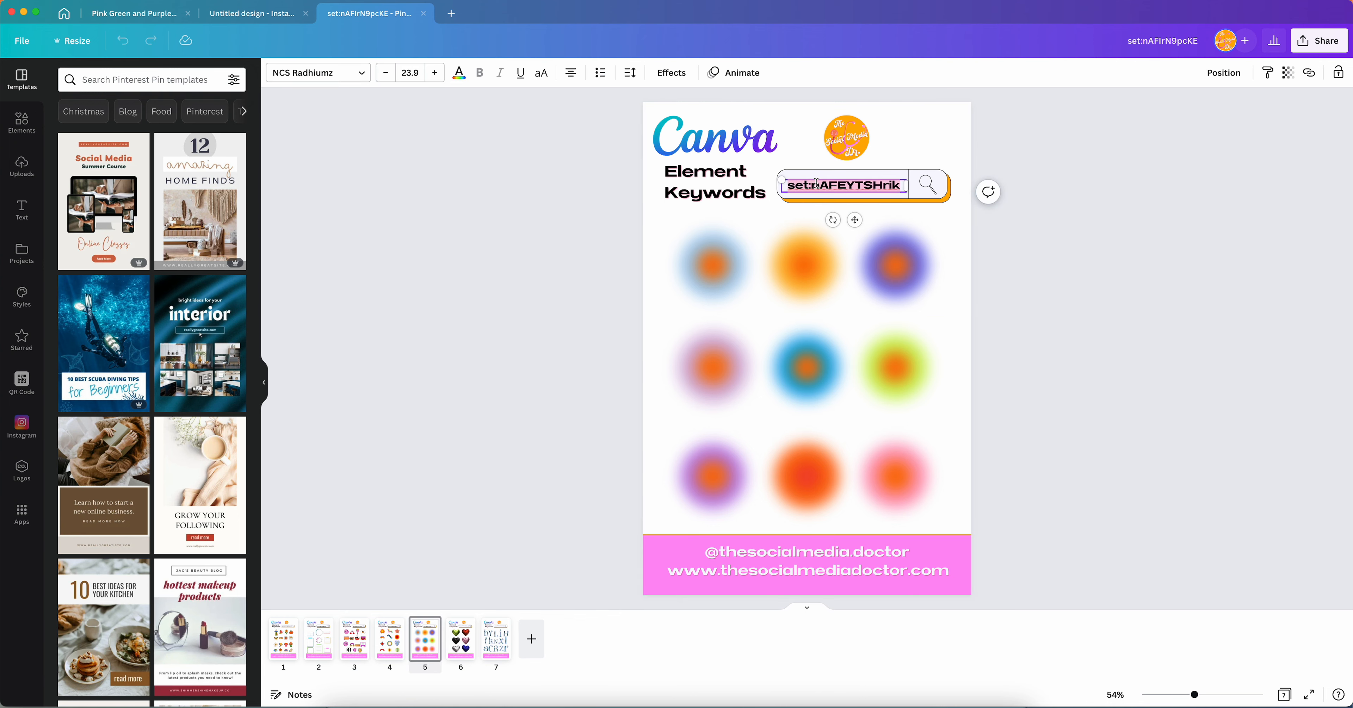
Search the Instagram post's graphics for set:nAFEYTSHrik
left_click(262, 14)
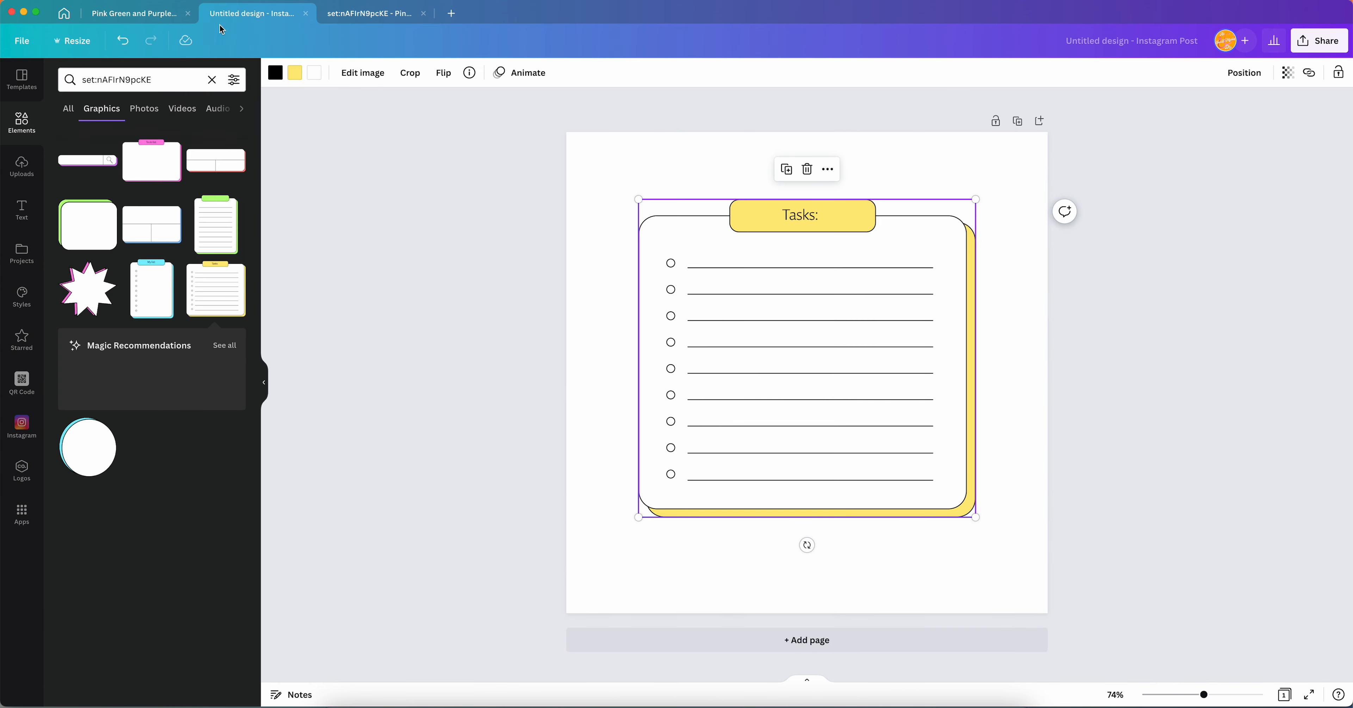
left_click(130, 76)
type("set:nAFEYTSHrik")
key("Return")
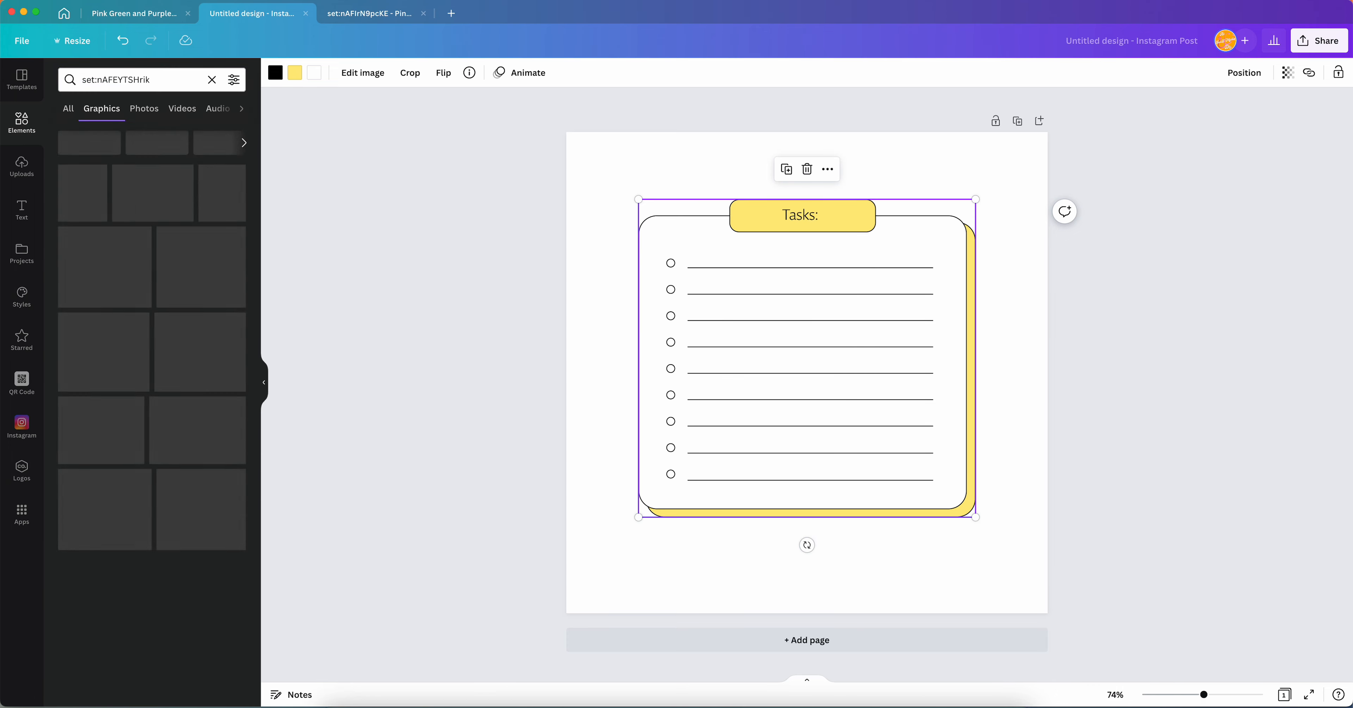
Add the blurred blue and orange gradient circle to the page, and delete it together with the Tasks checklist
left_click(153, 283)
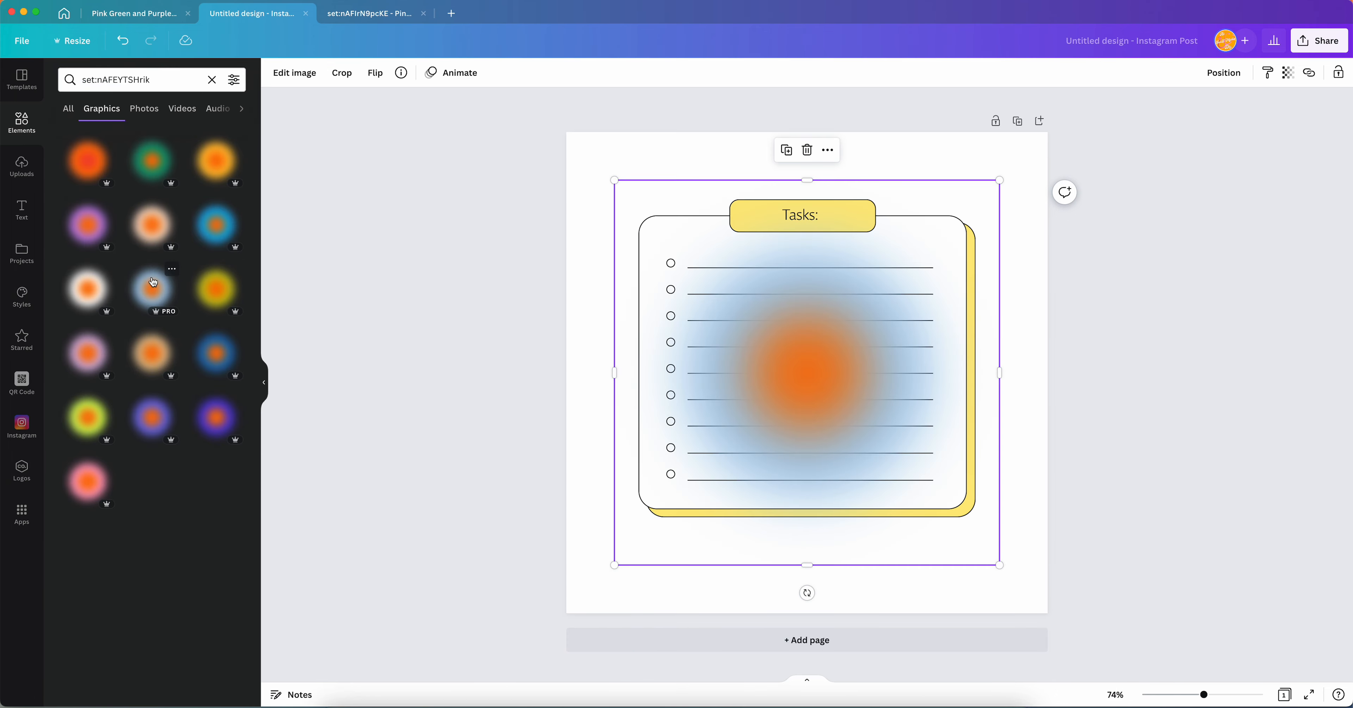
left_click(212, 79)
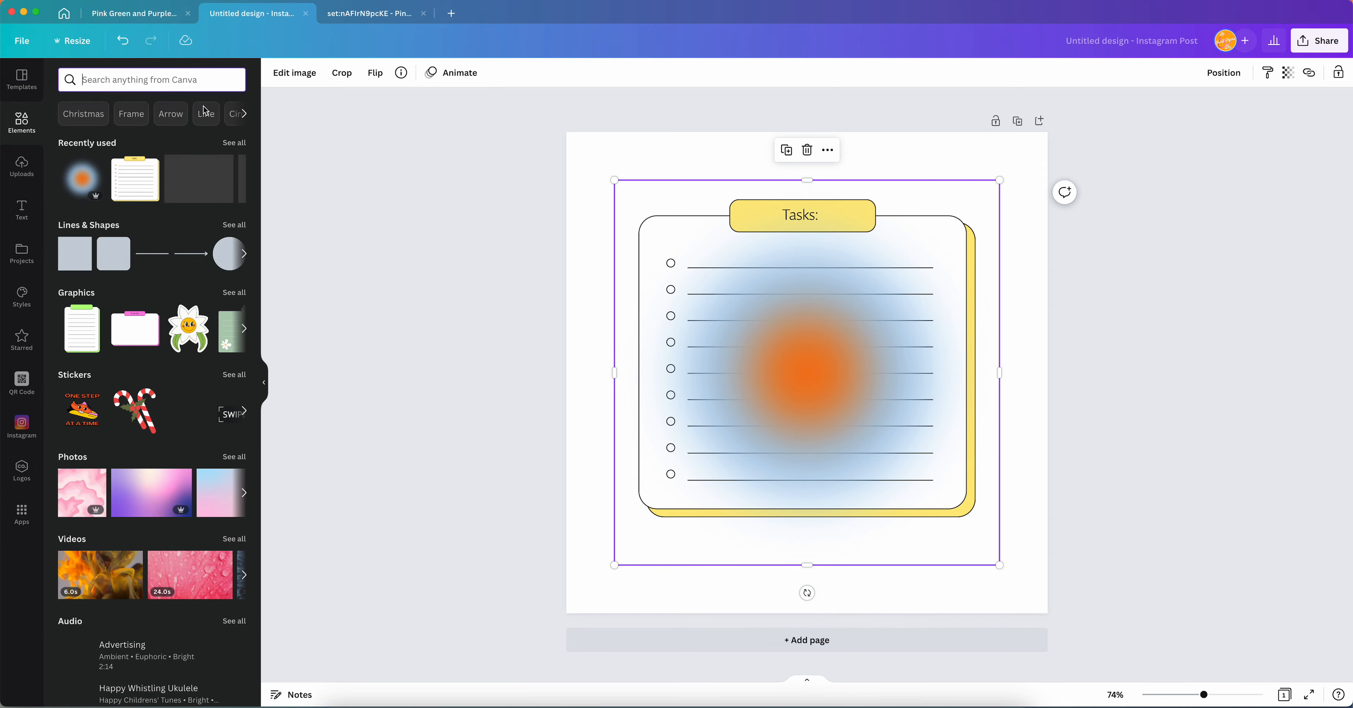
left_click_drag(584, 127, 952, 490)
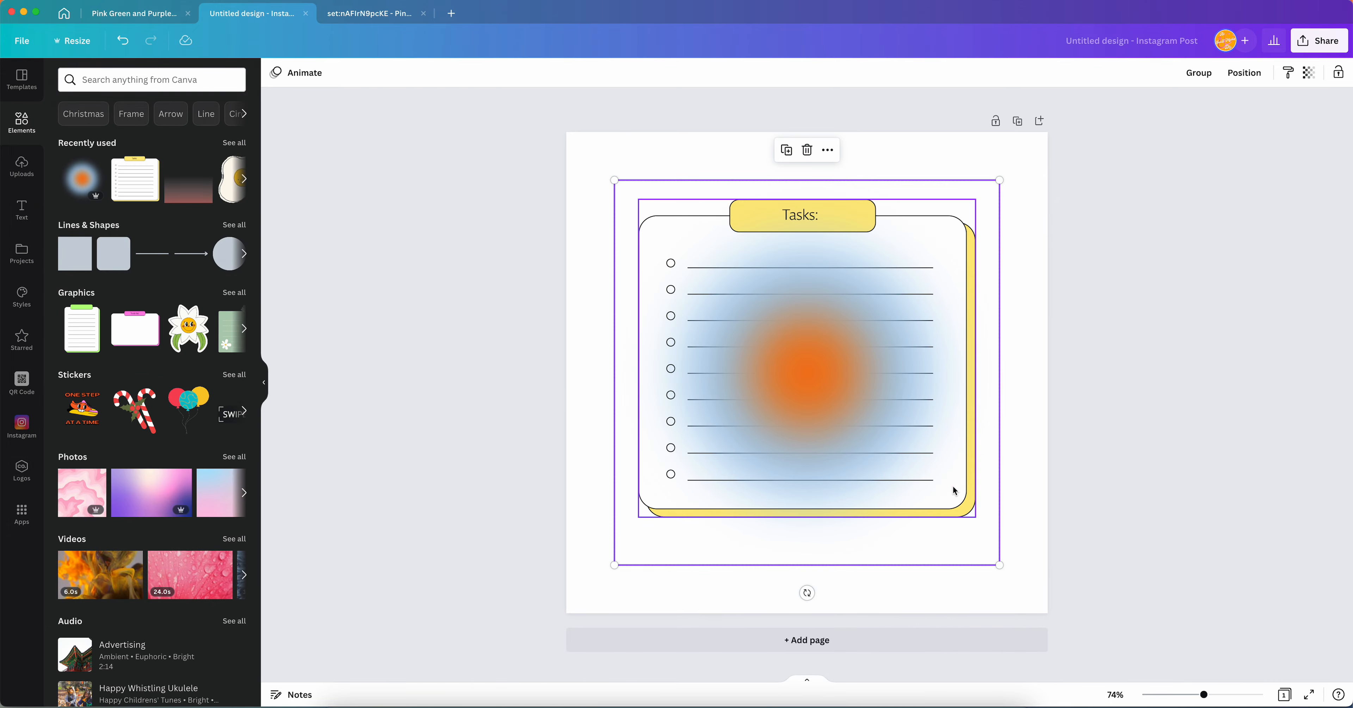
key("Delete")
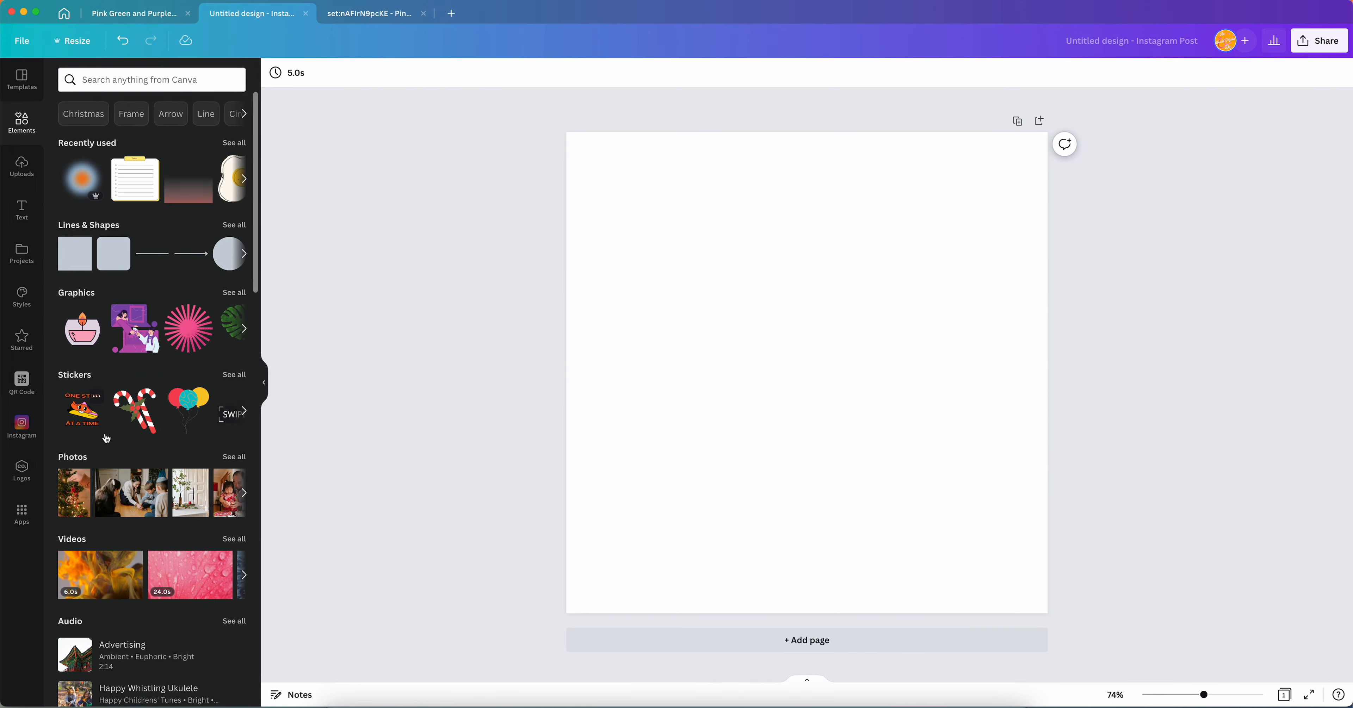
Open the full photo library and look through its recently used and trending photos
scroll(110, 394, "down", 6)
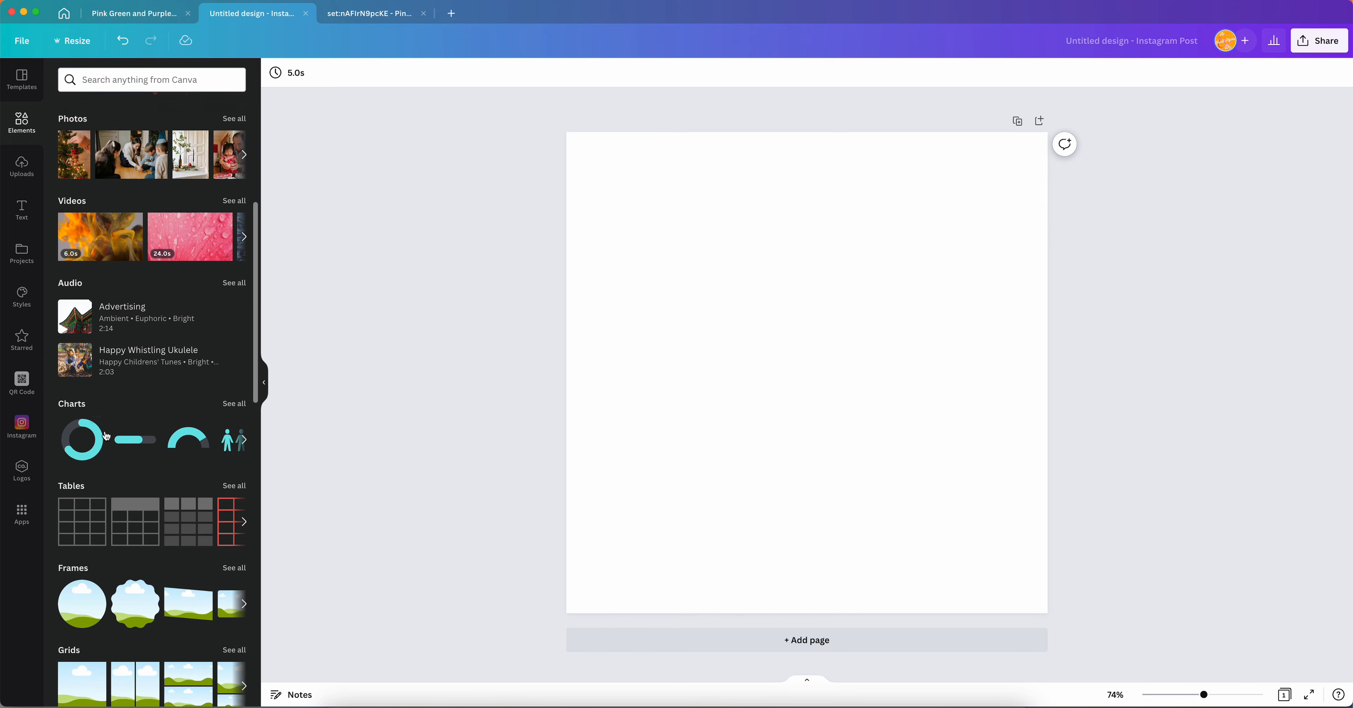
left_click(234, 119)
scroll(136, 407, "down", 6)
scroll(136, 407, "up", 6)
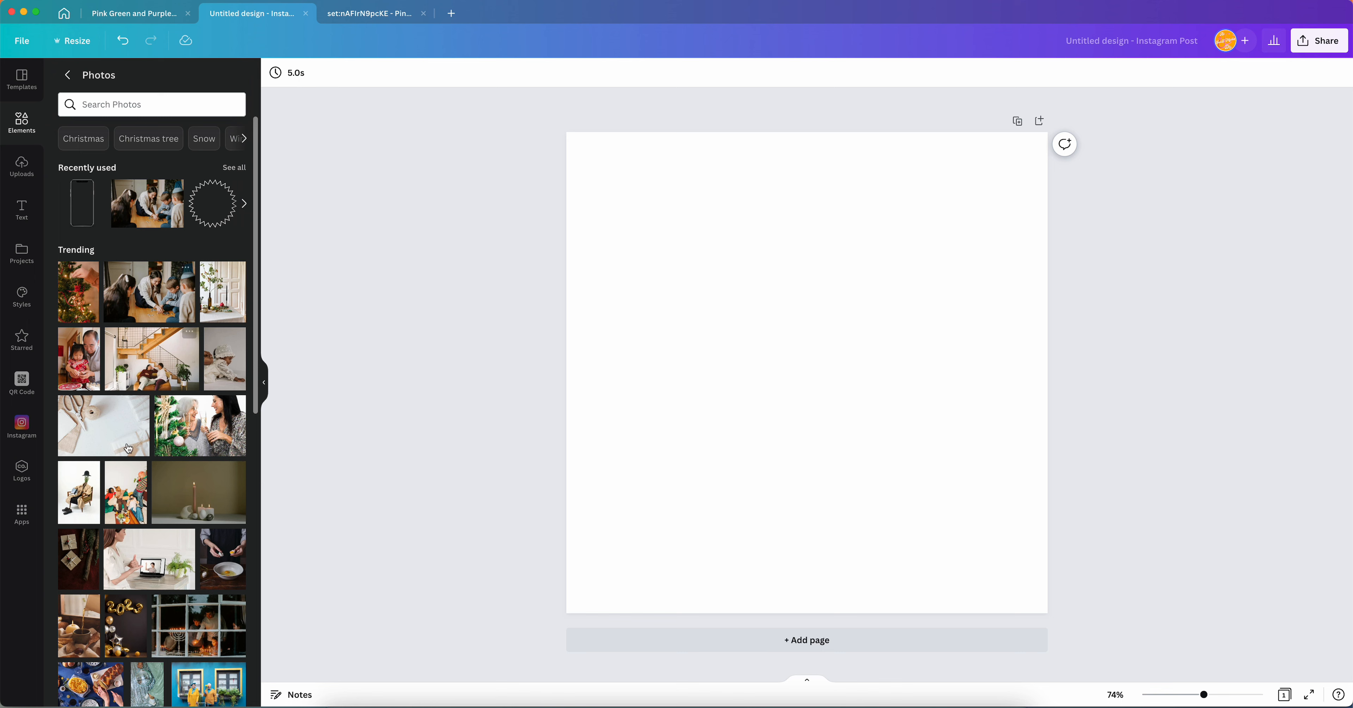
scroll(131, 457, "down", 15)
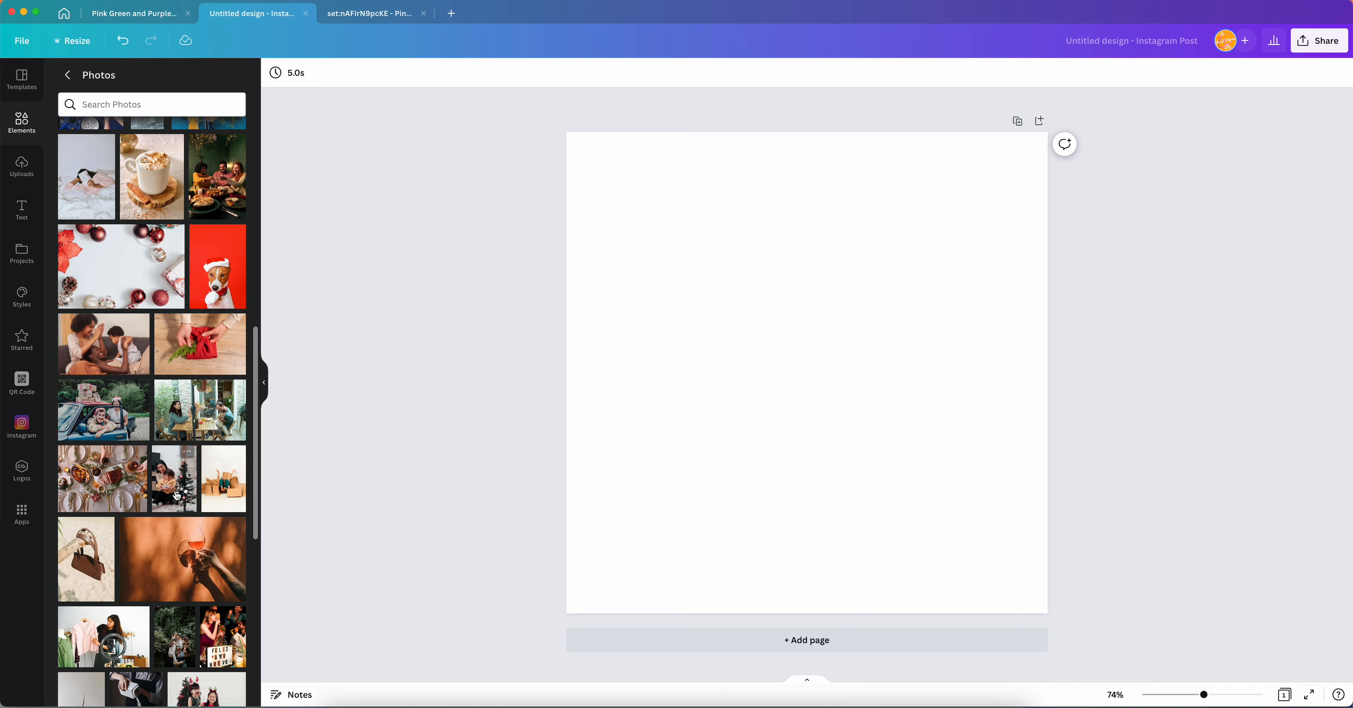
scroll(173, 501, "down", 10)
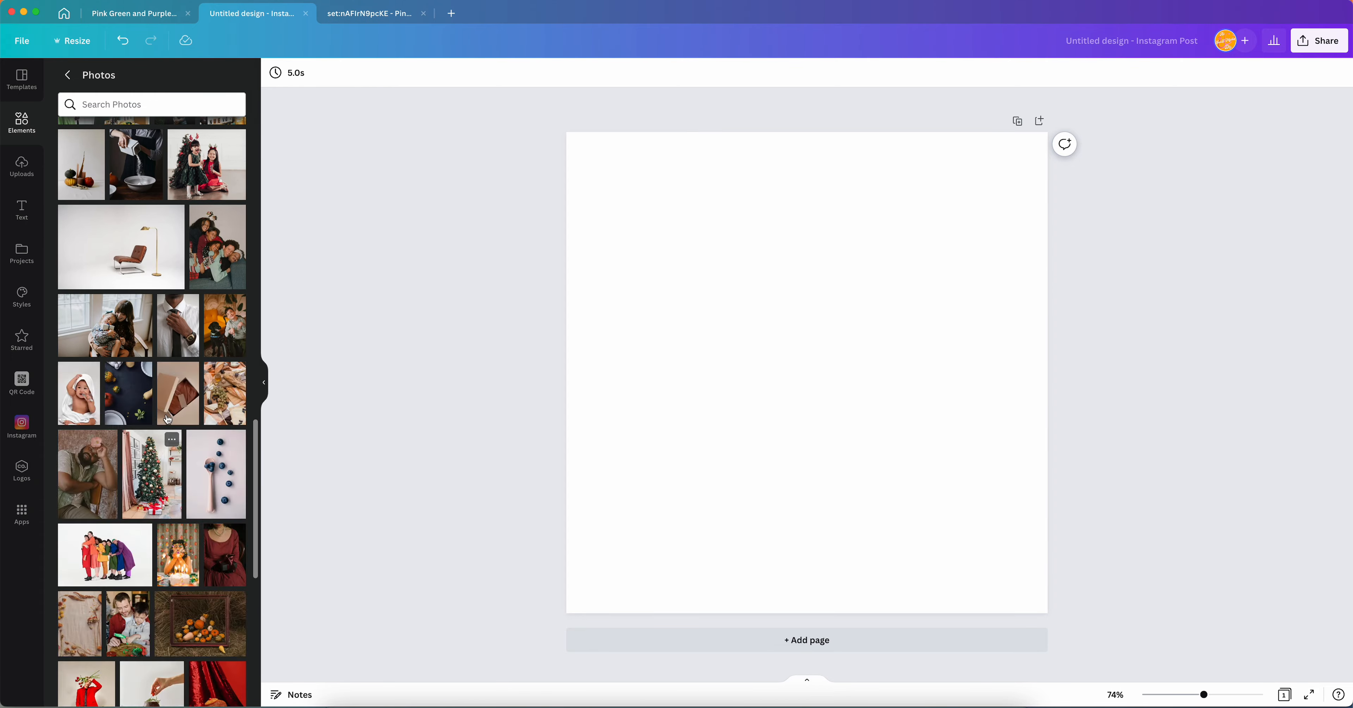
scroll(173, 500, "down", 10)
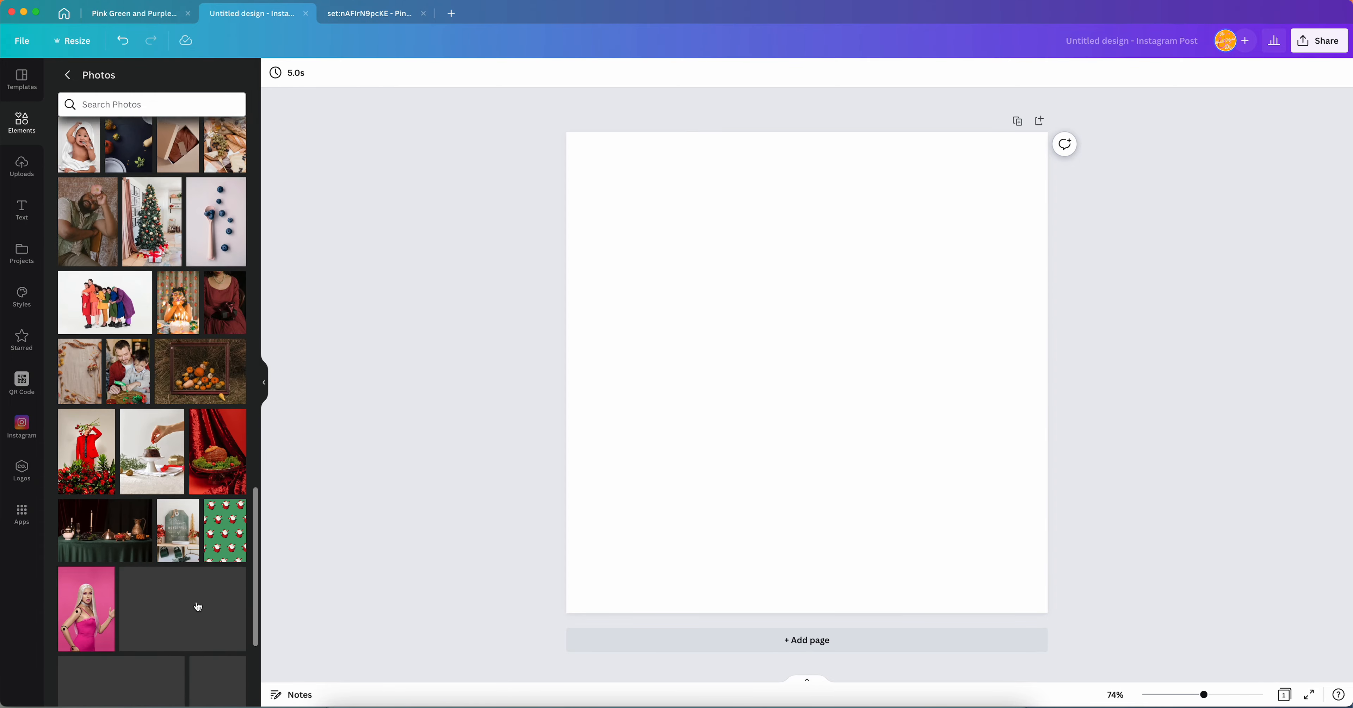
Open the full video library, look through its recently used and themed categories, and return to the elements overview
left_click(67, 75)
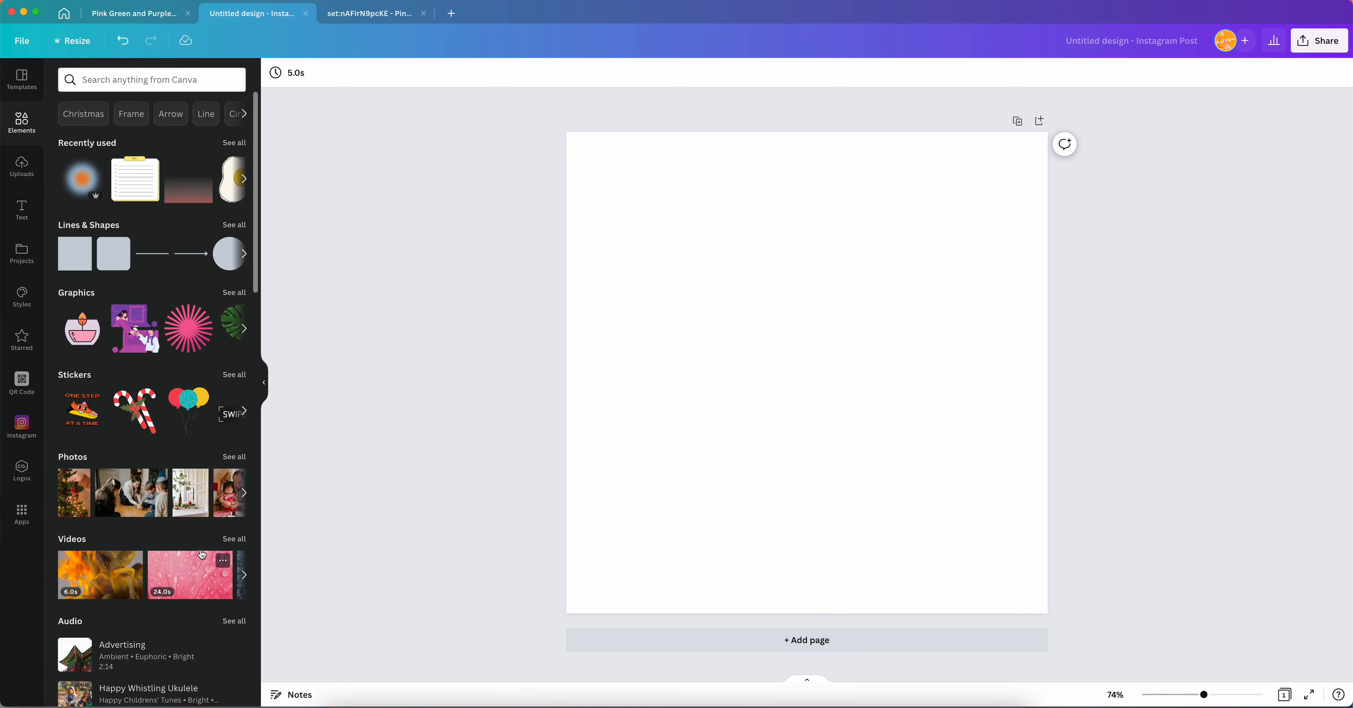
left_click(234, 539)
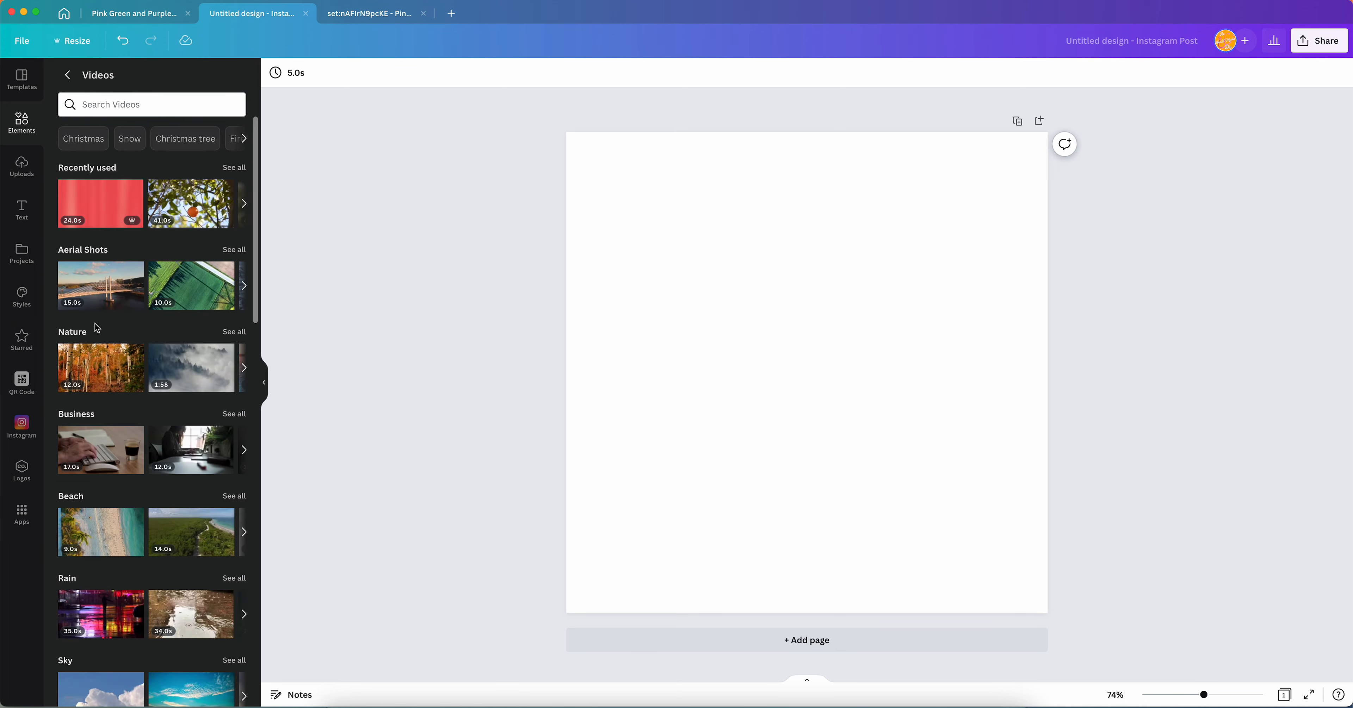
scroll(141, 556, "down", 4)
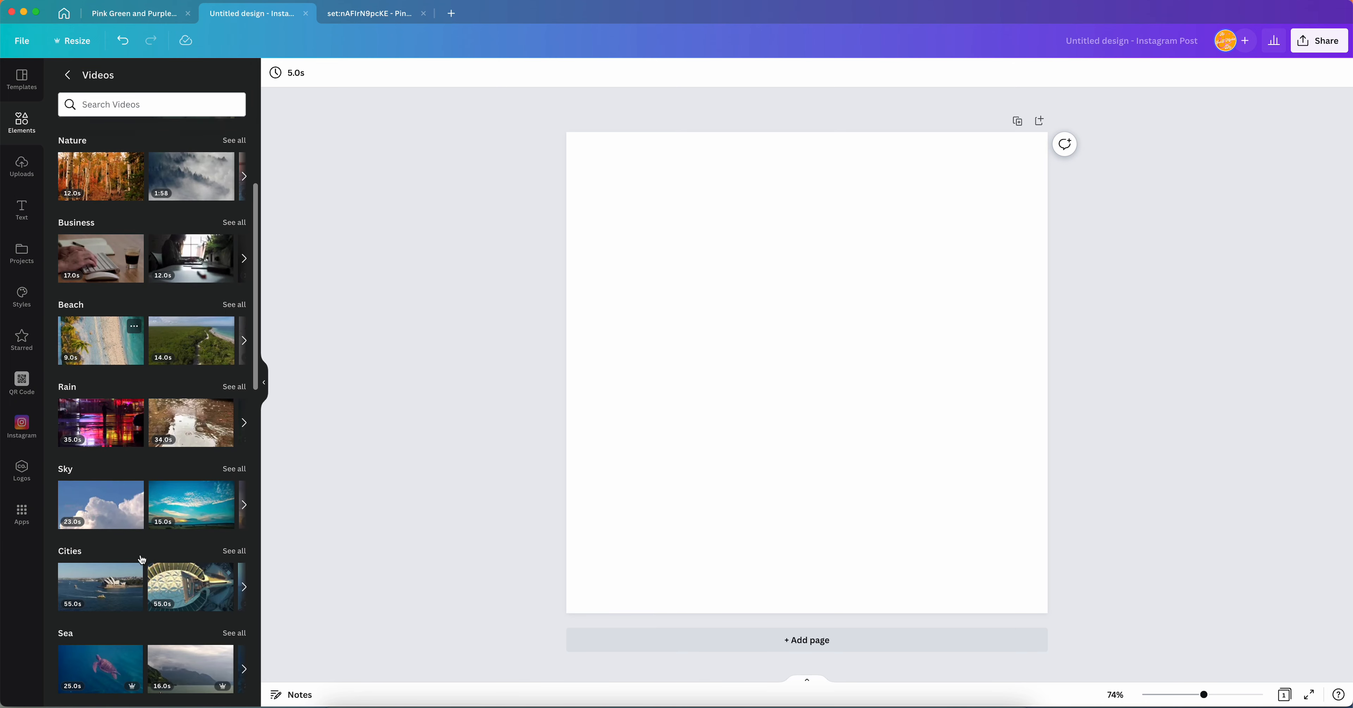
scroll(141, 555, "up", 4)
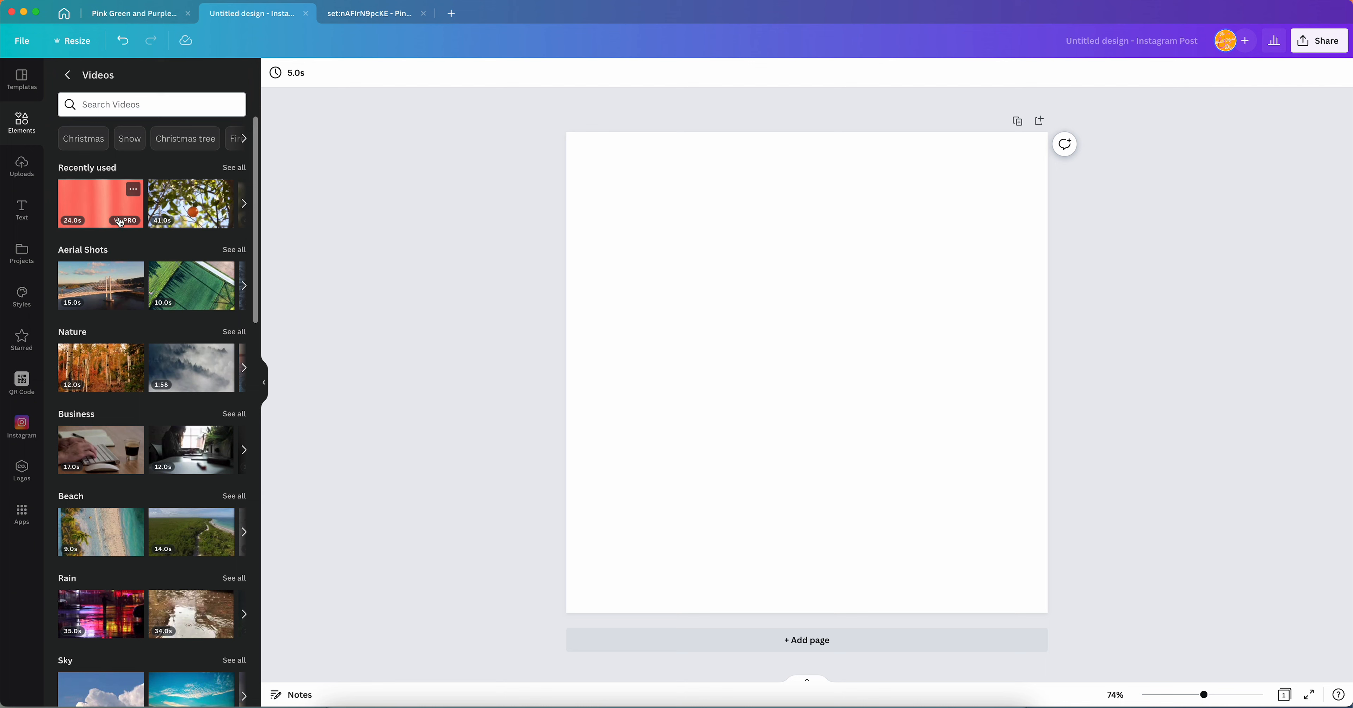
left_click(68, 76)
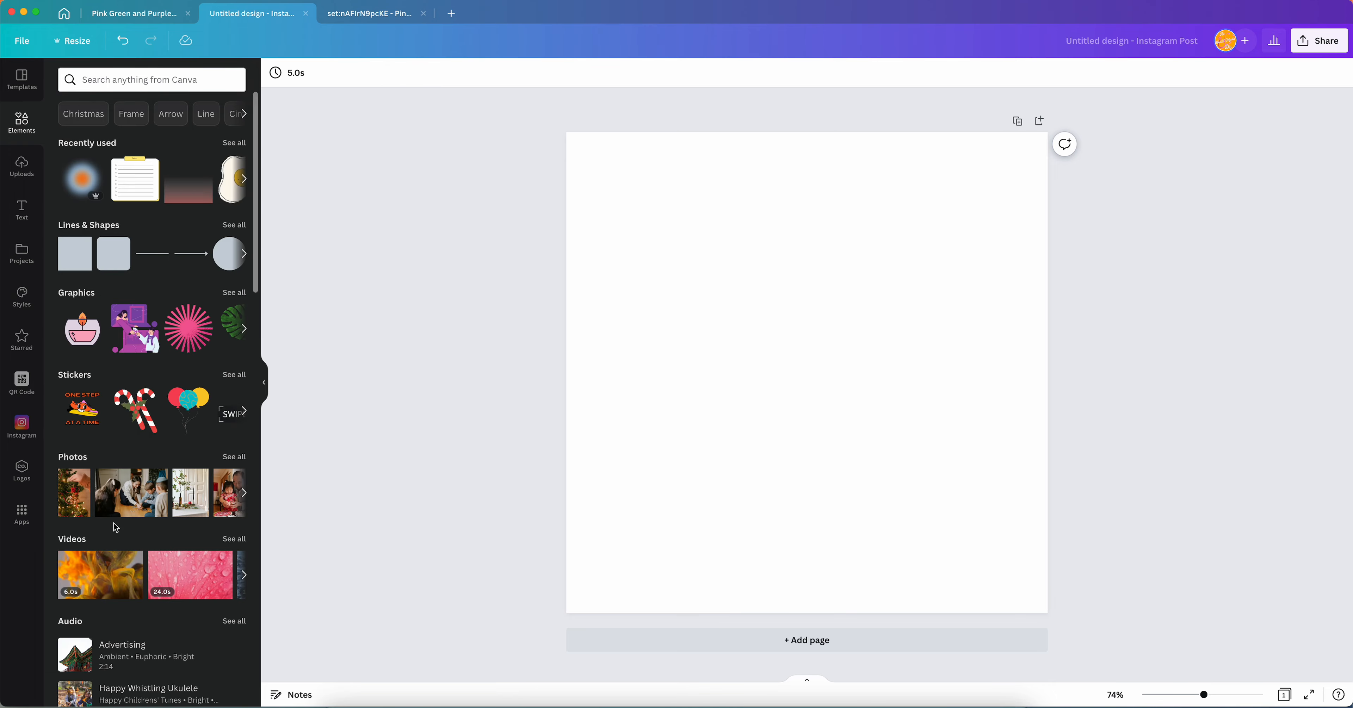
Add the photo of a hand decorating a Christmas tree and enlarge it to fill the whole page
left_click(84, 507)
left_click_drag(707, 433, 597, 385)
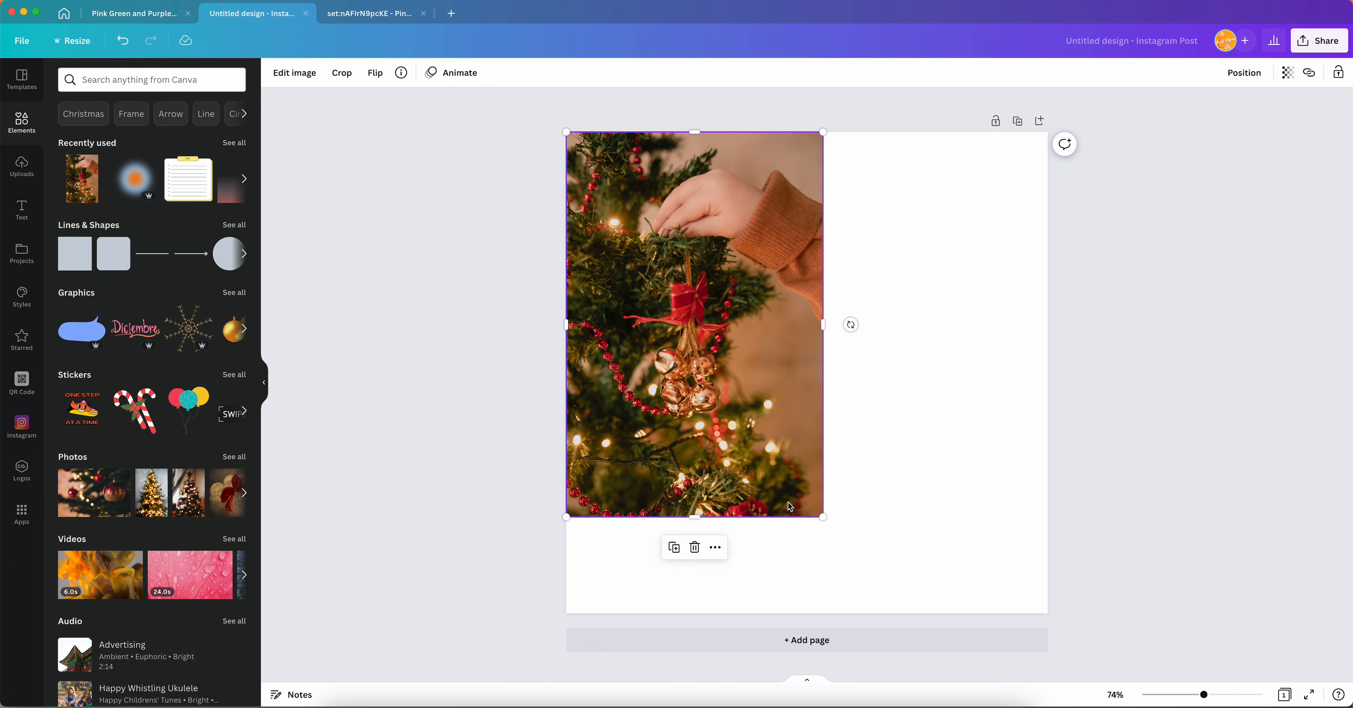
left_click_drag(823, 518, 1033, 600)
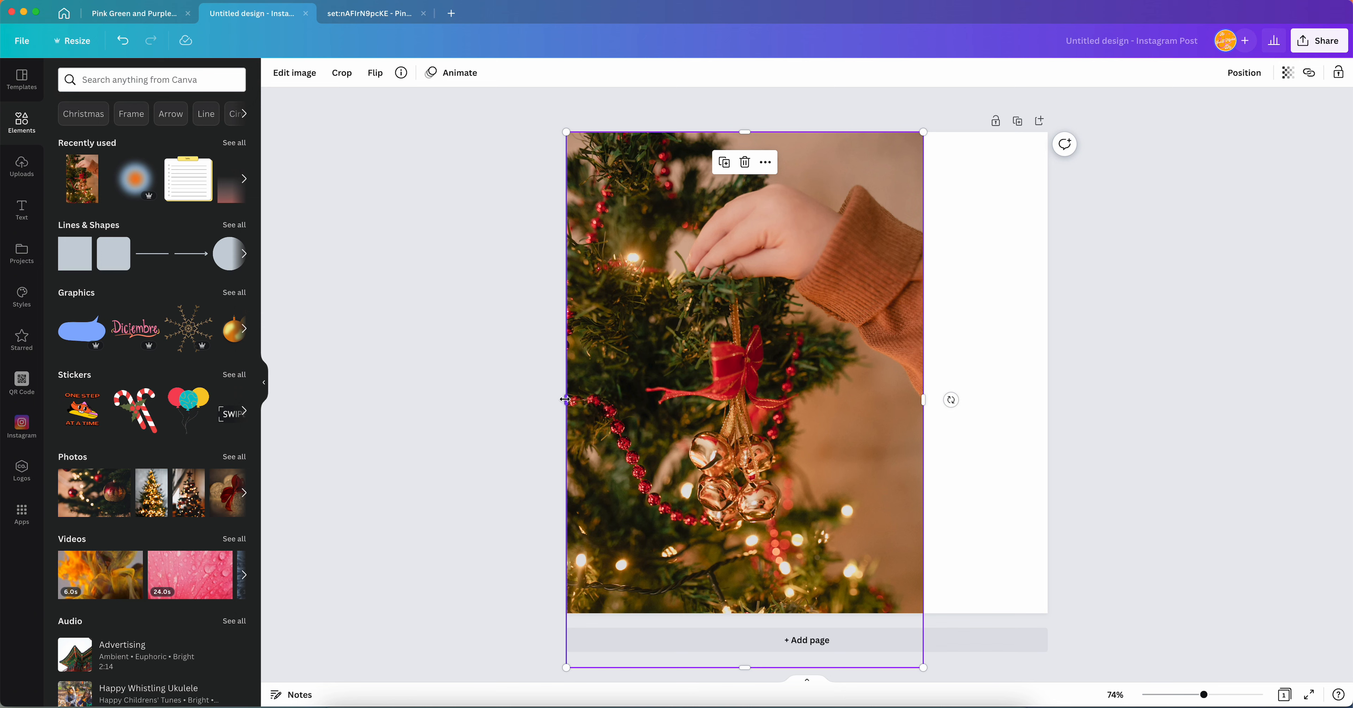
left_click_drag(923, 400, 1059, 390)
left_click(1124, 394)
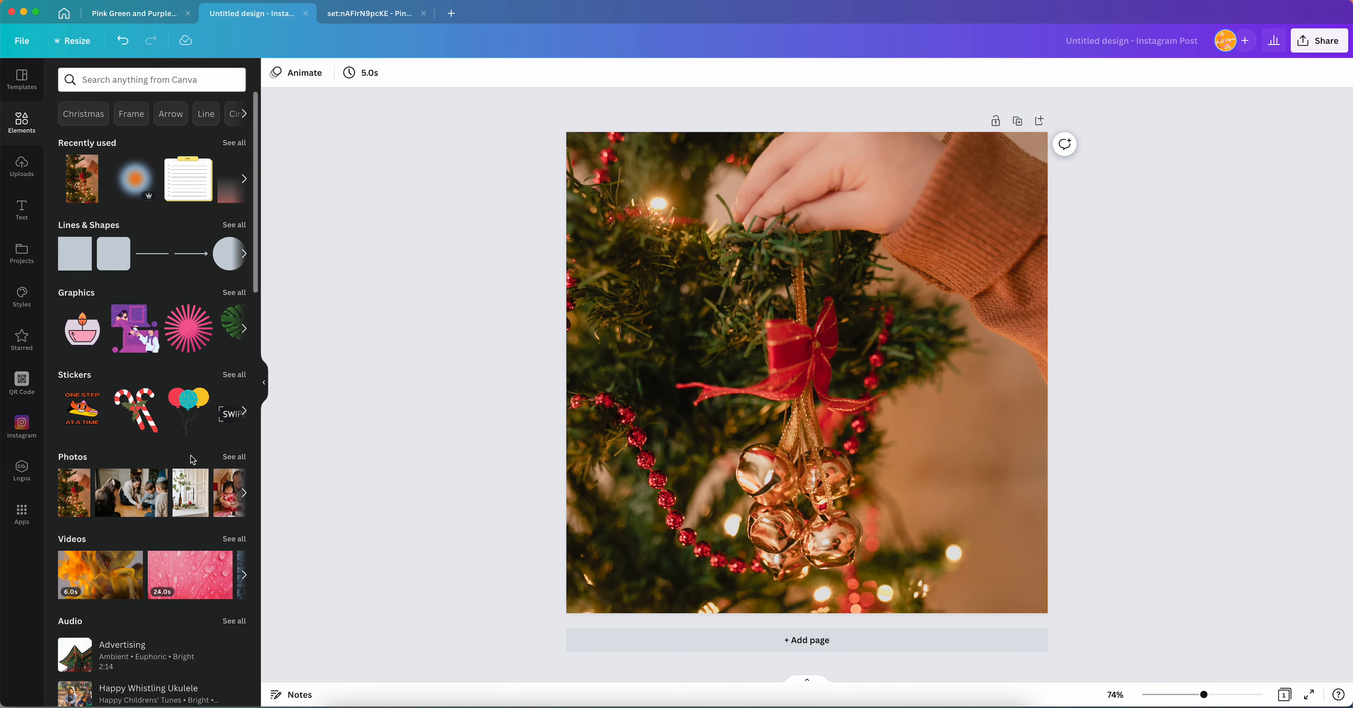
Add the 24-second pink petal water-droplet video over the photo and enlarge it to cover the whole page
scroll(153, 545, "down", 3)
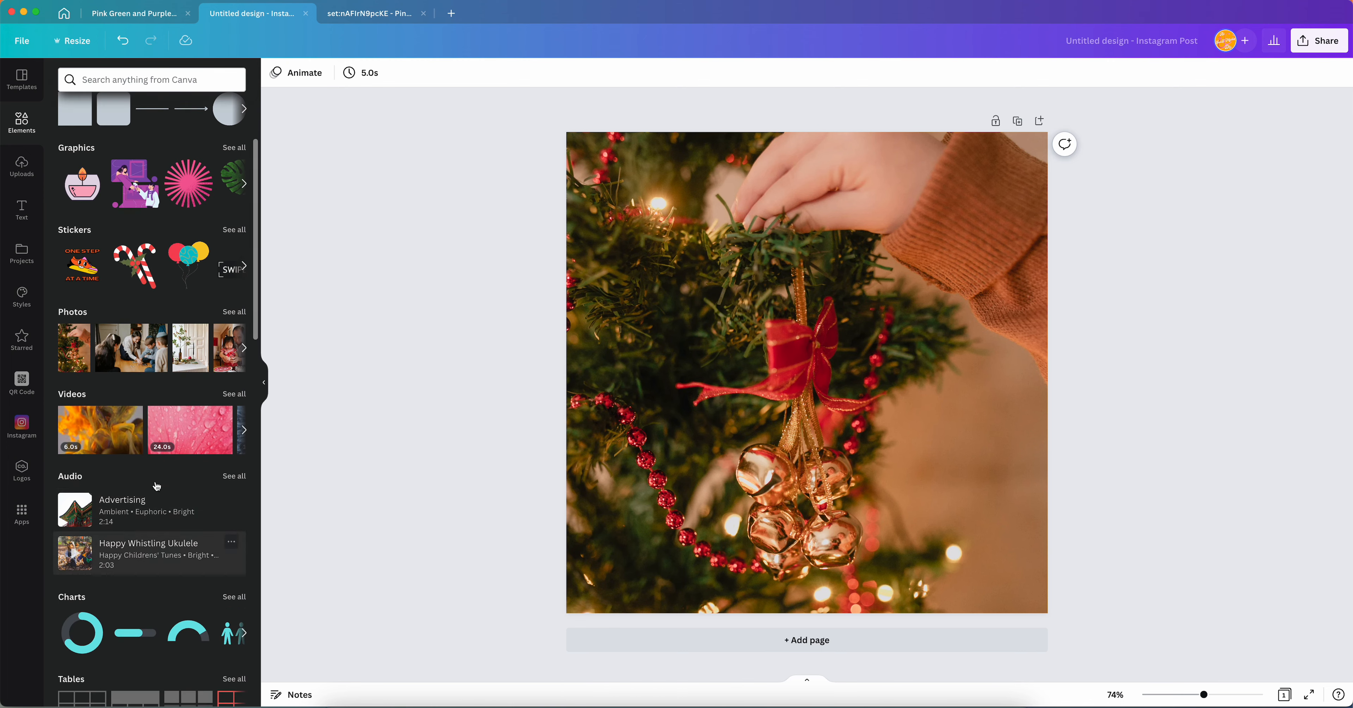
left_click(172, 440)
left_click_drag(723, 392, 675, 262)
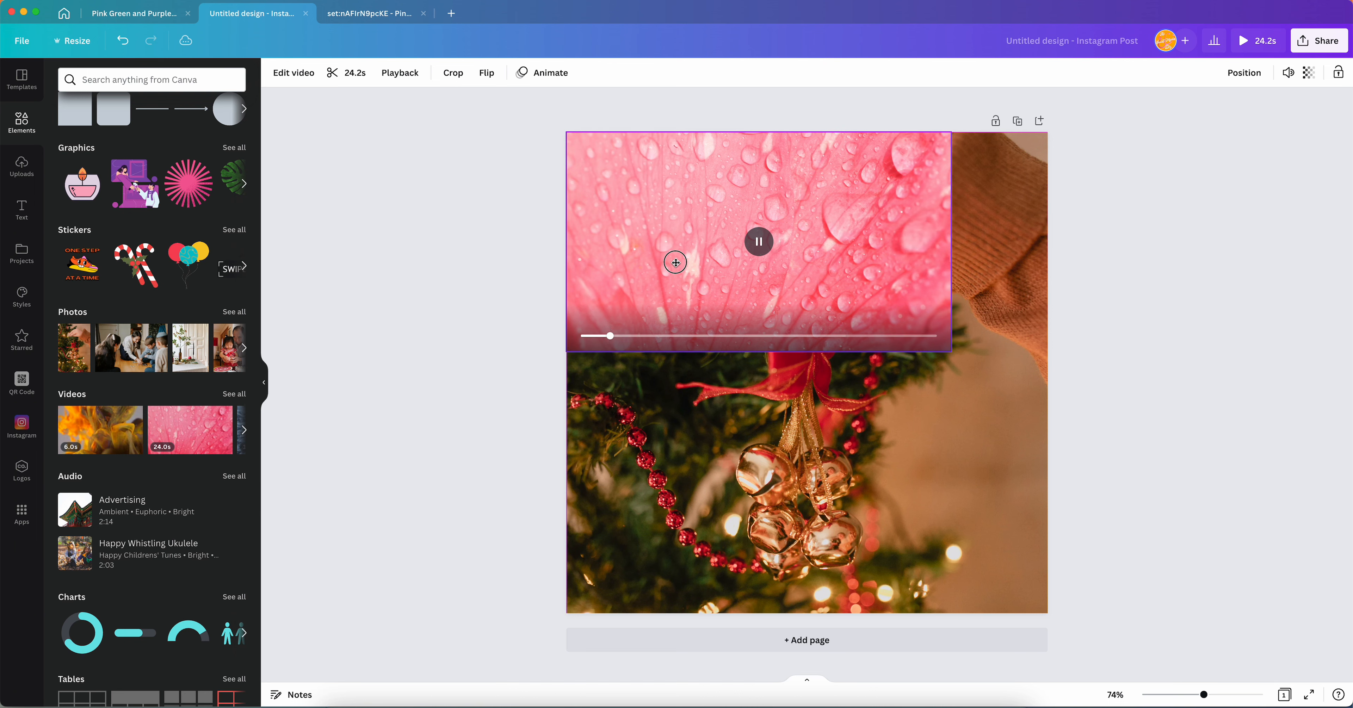
left_click(967, 362)
left_click(948, 348)
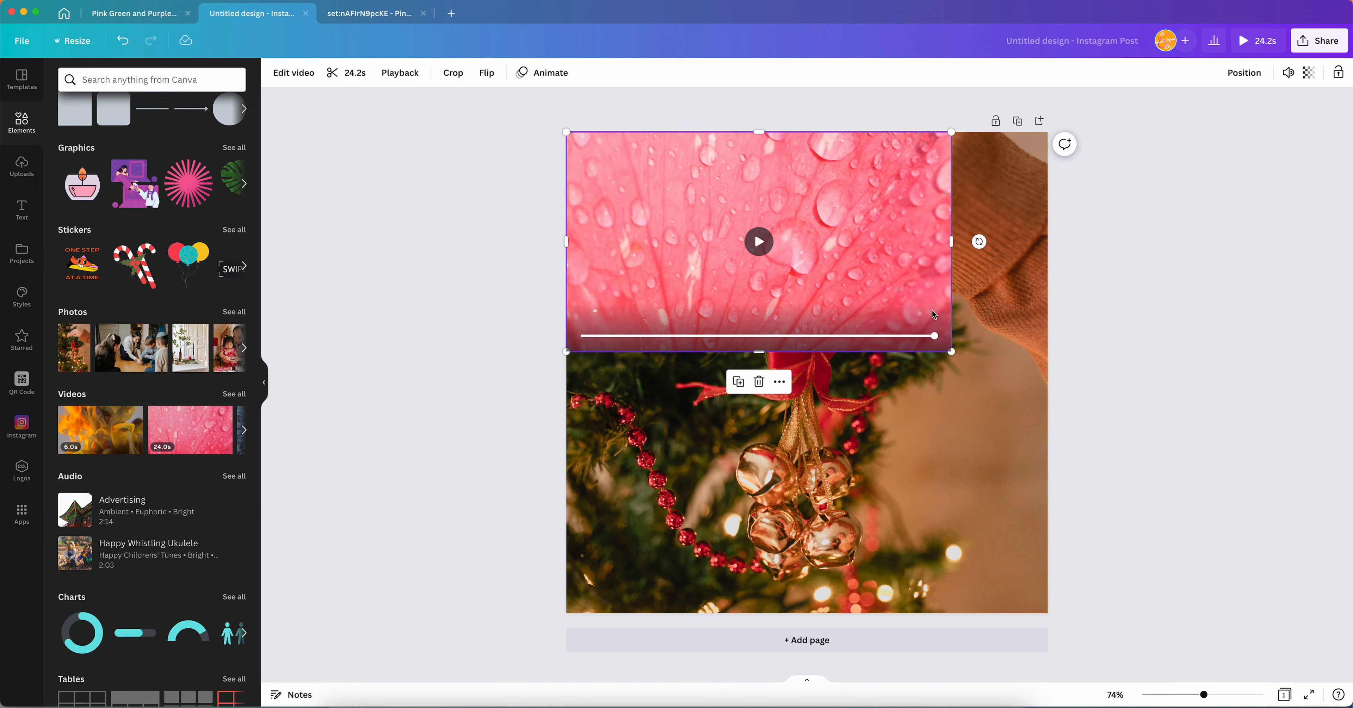
left_click_drag(951, 356, 1048, 406)
left_click_drag(804, 405, 812, 617)
left_click(1124, 341)
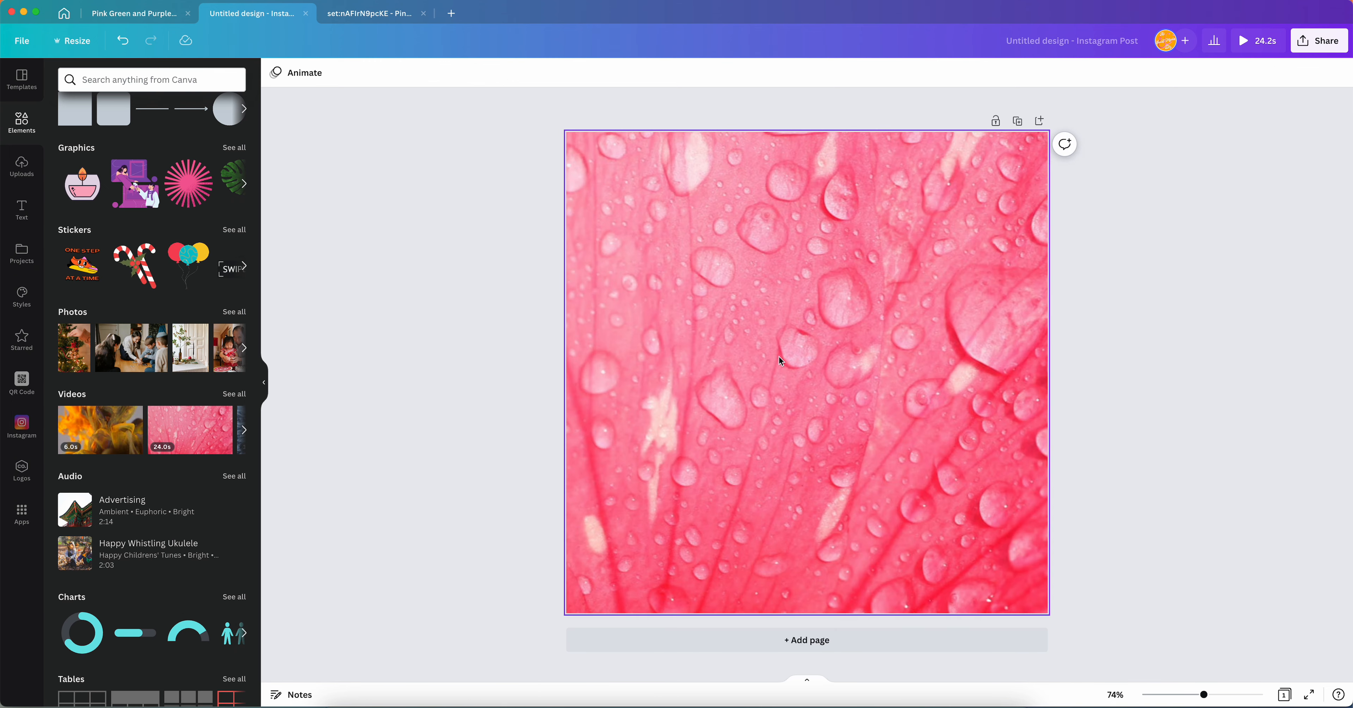
Pause the pink droplet video and clear it from the page together with the Christmas photo
left_click(816, 378)
left_click(816, 378)
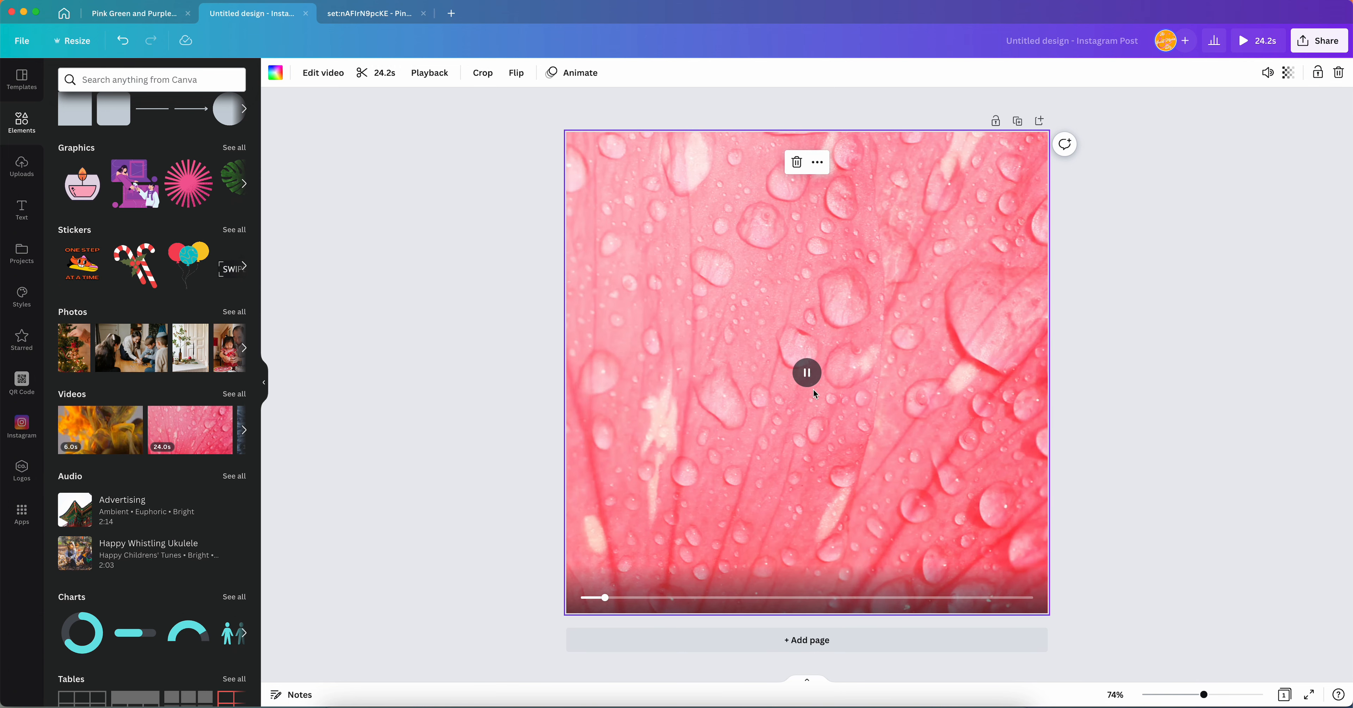
left_click(808, 371)
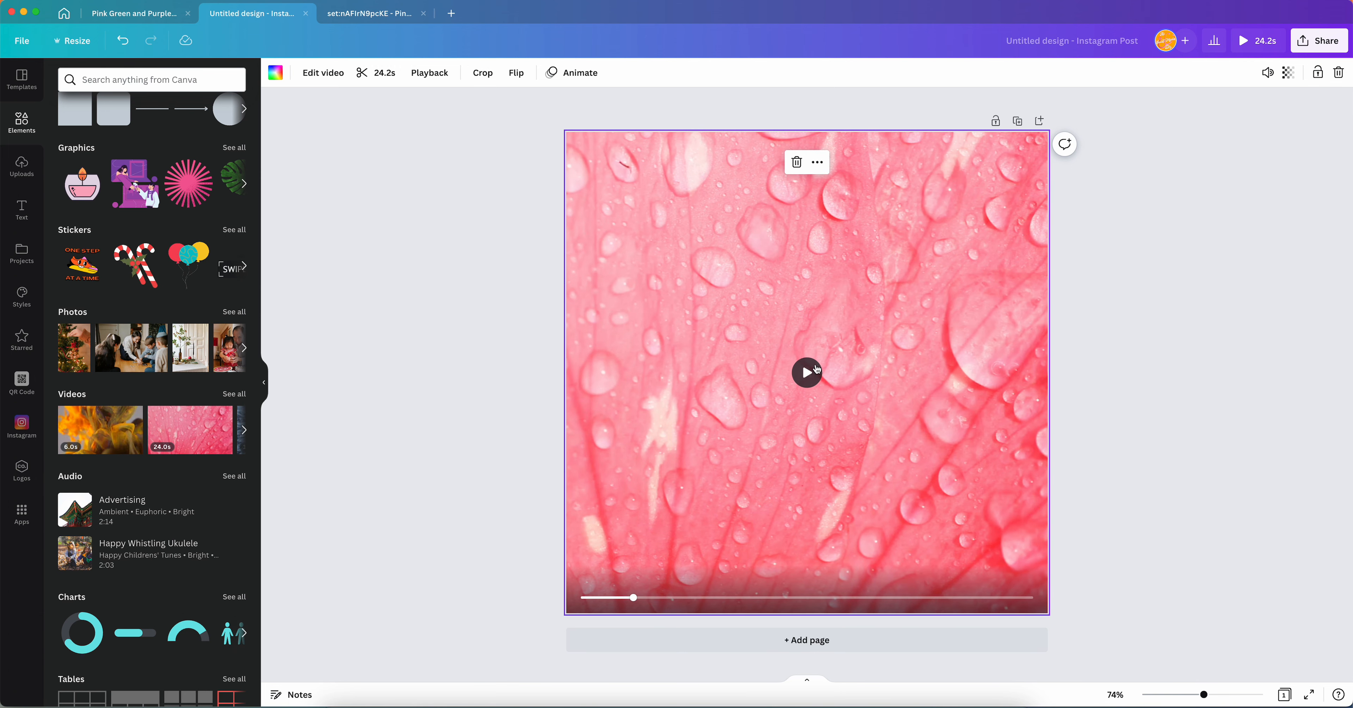
key("Delete")
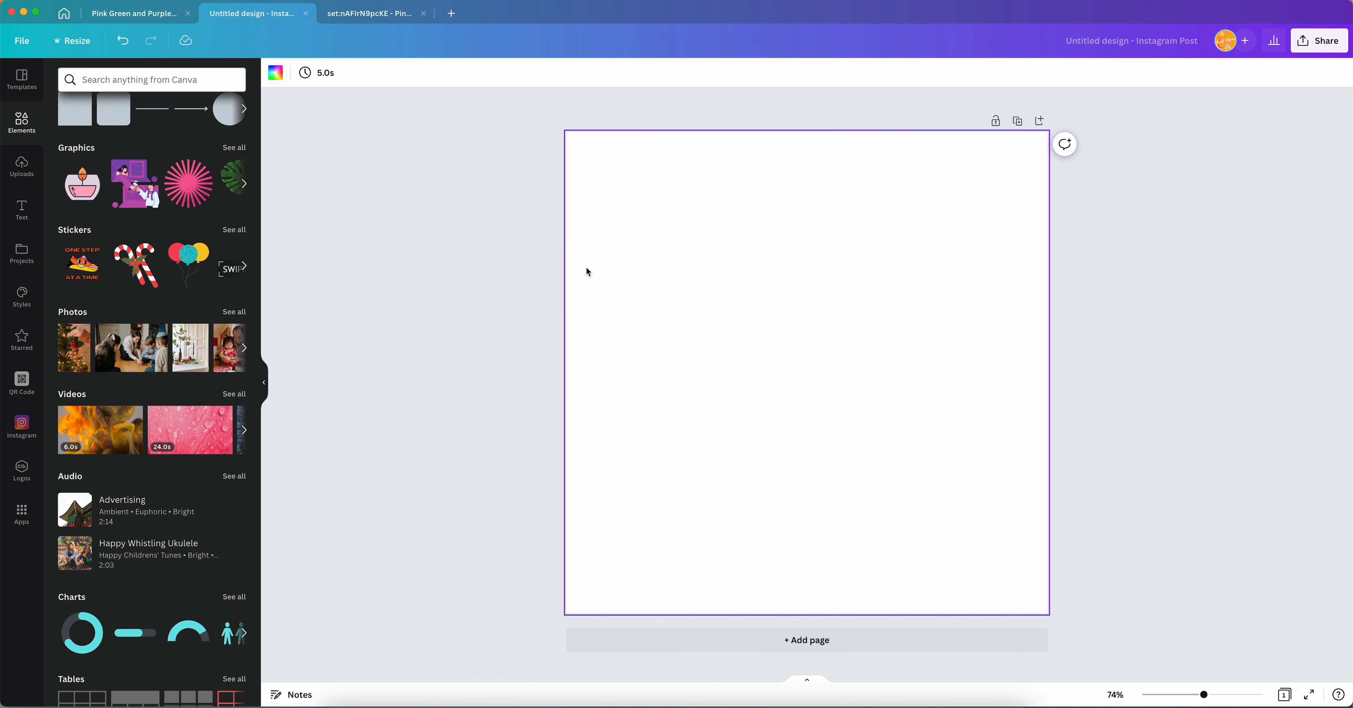
Open the full charts collection and add the first bar chart with grouped bars to the page
scroll(157, 525, "down", 3)
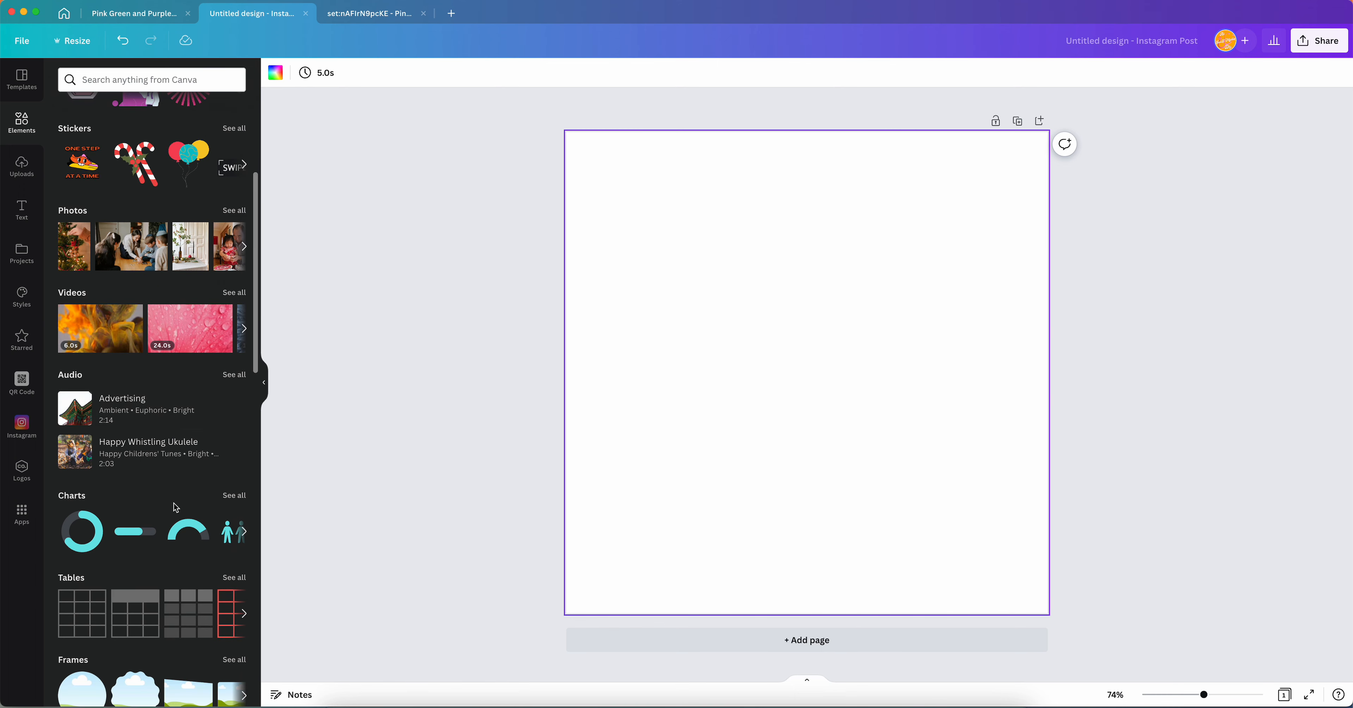
mouse_move(157, 447)
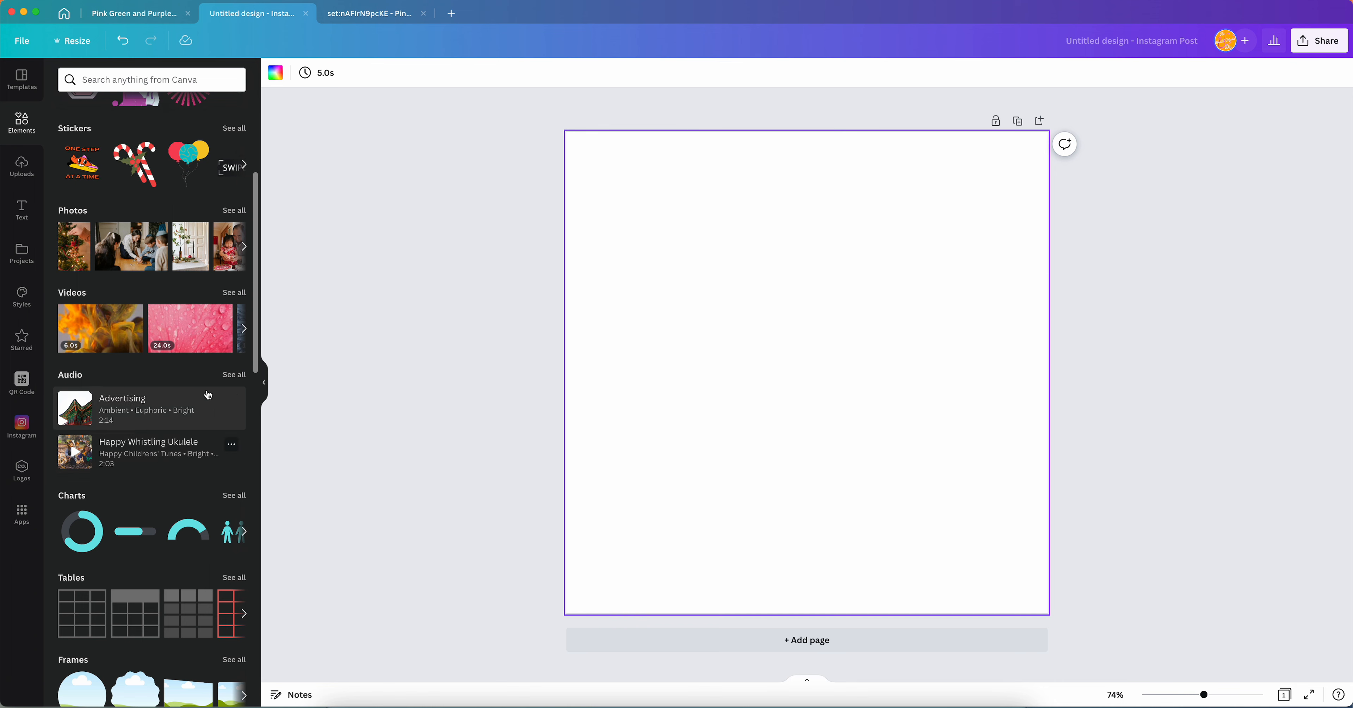
scroll(132, 487, "down", 3)
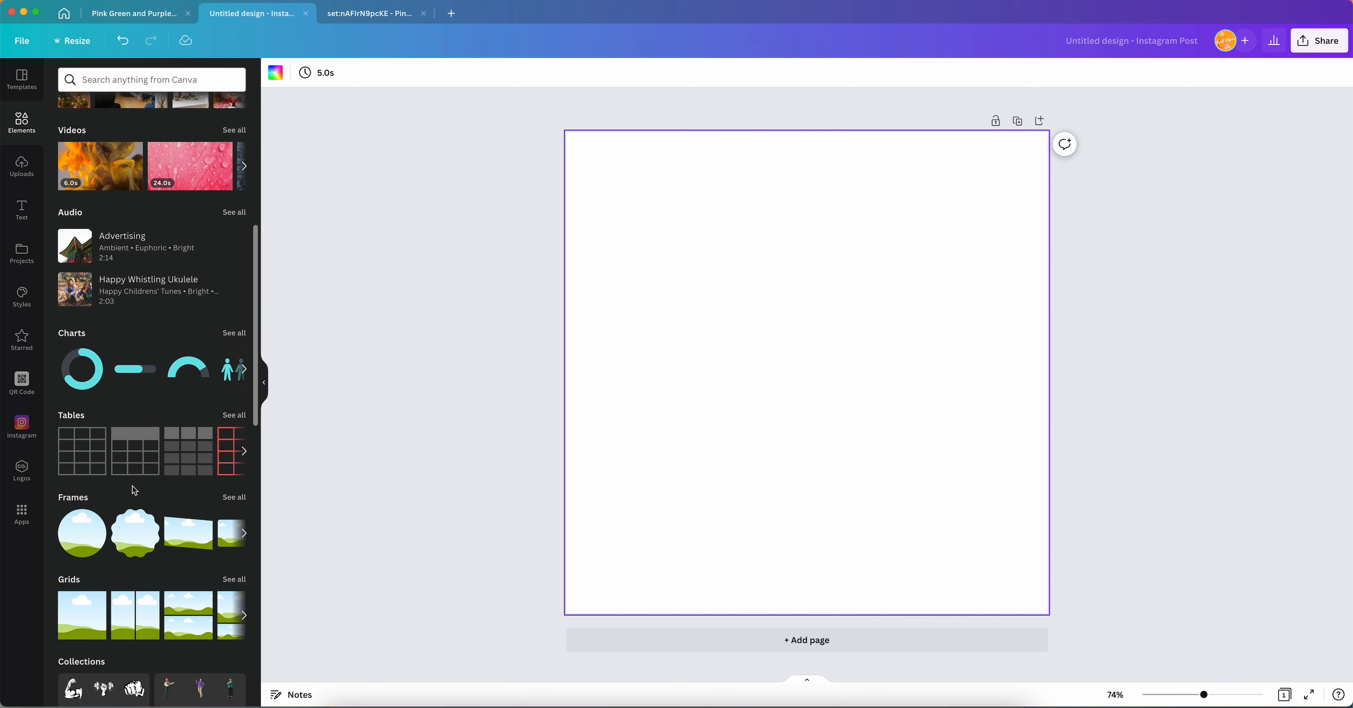
left_click(228, 332)
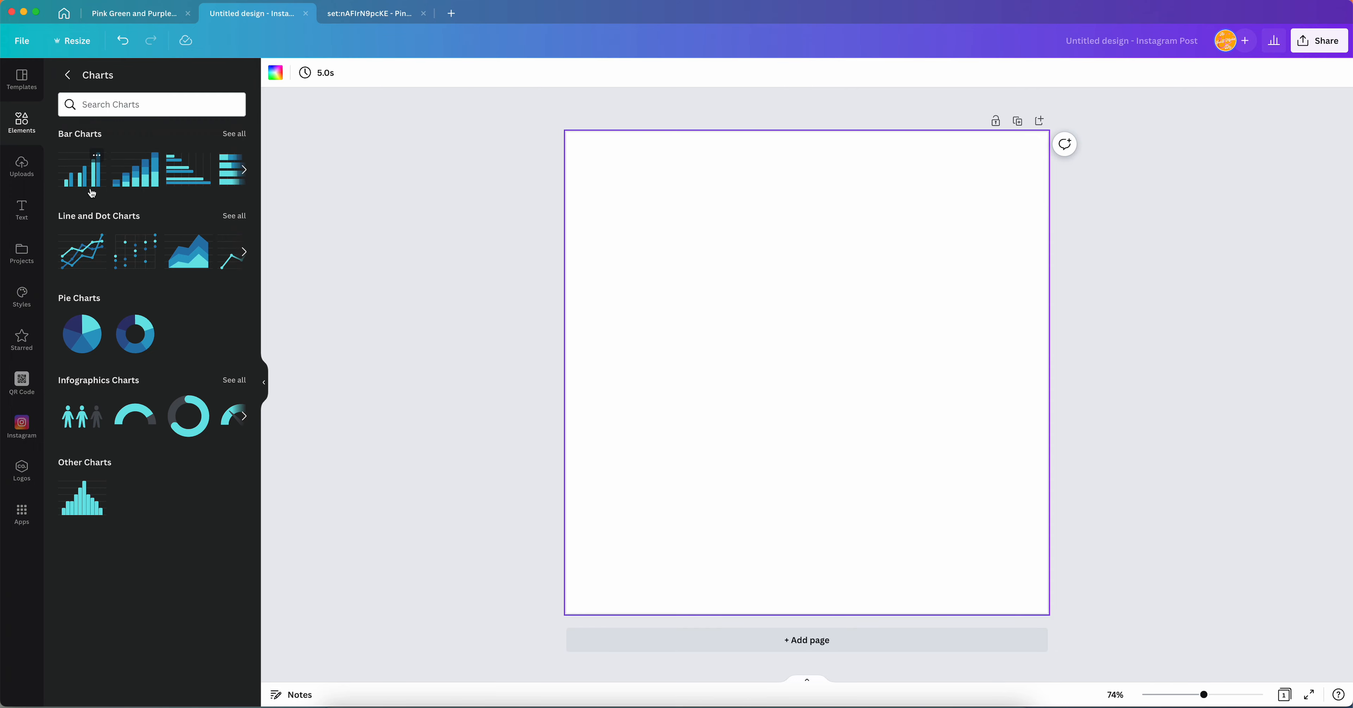
left_click(78, 184)
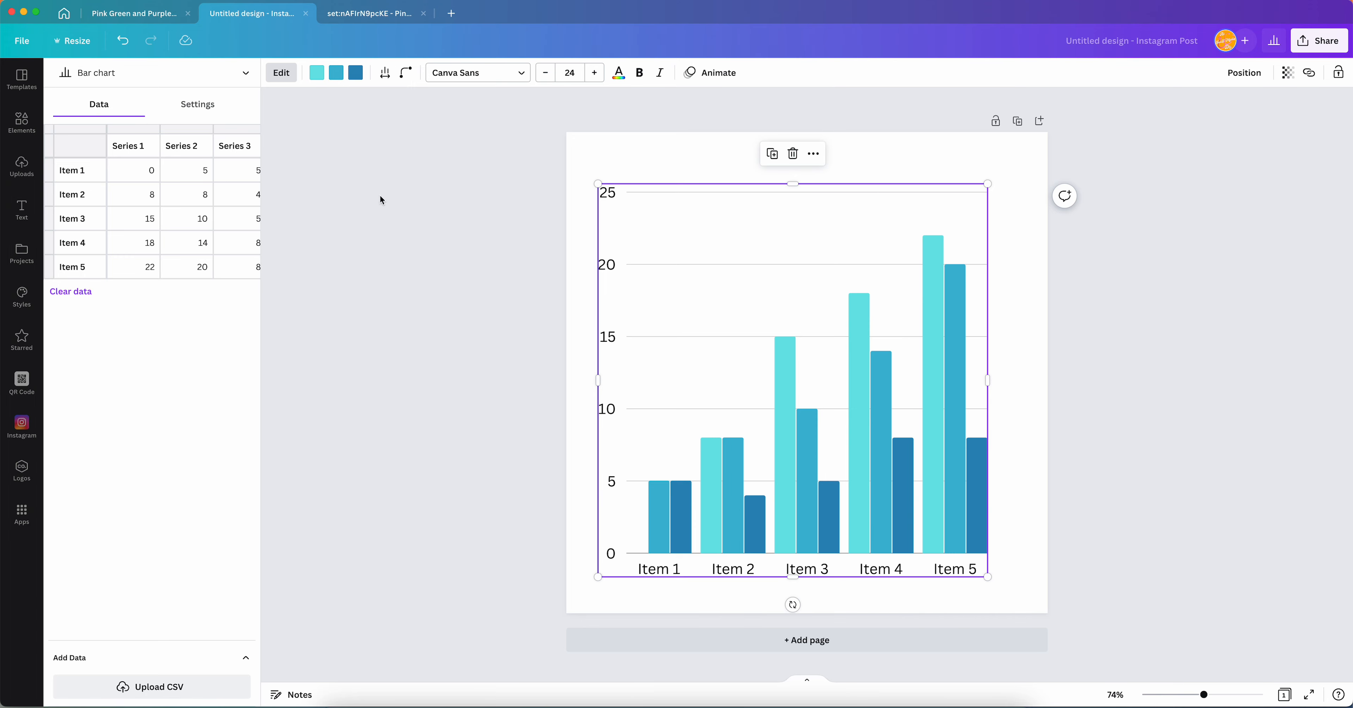
Look over the bar chart's data table and its option for adding data from a CSV file
scroll(112, 195, "right", 3)
scroll(136, 194, "left", 3)
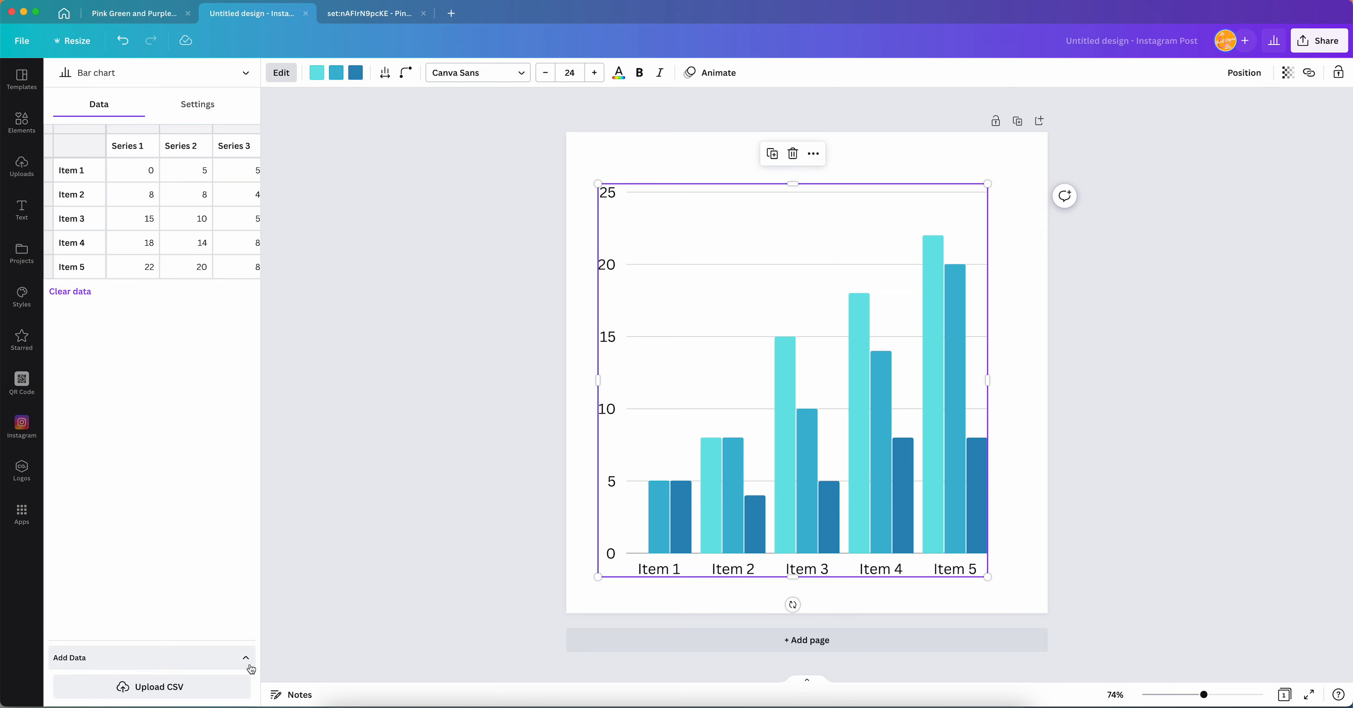
left_click(246, 657)
left_click(239, 689)
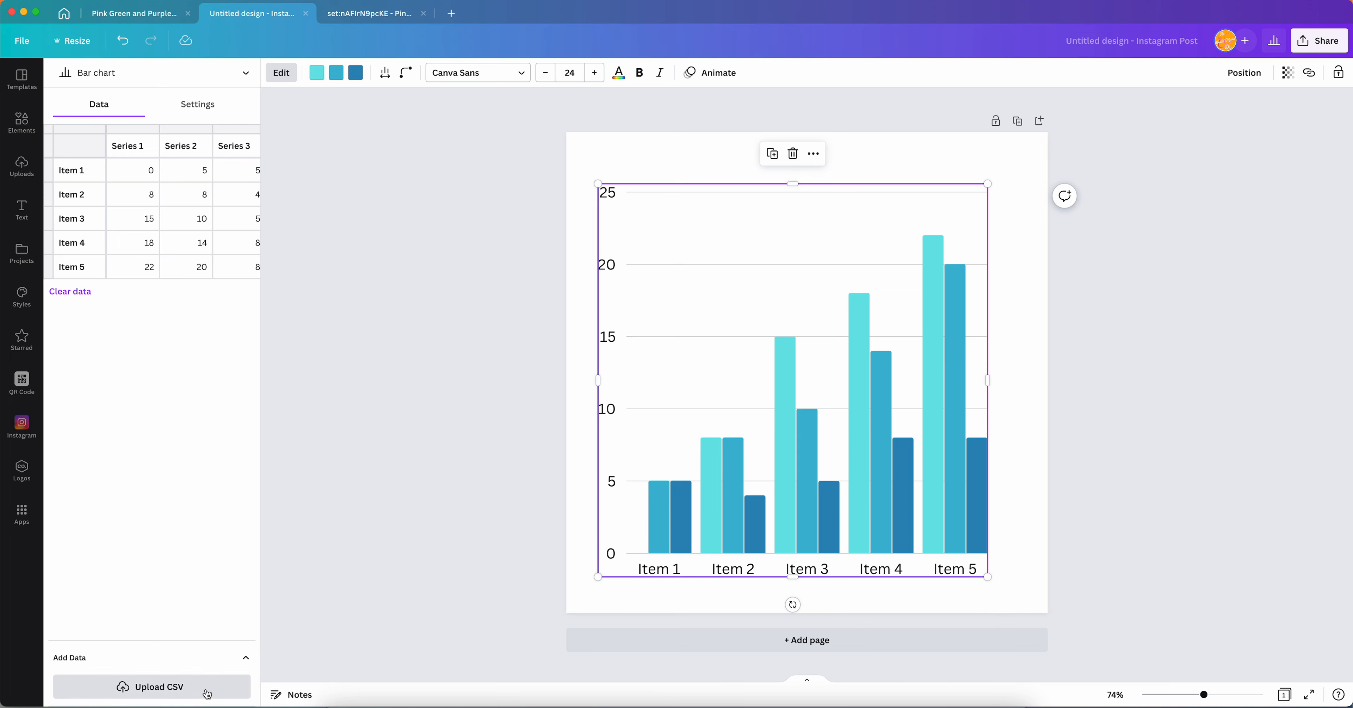
Hide the bar chart's labels as well as its grid lines and ticks
left_click(204, 104)
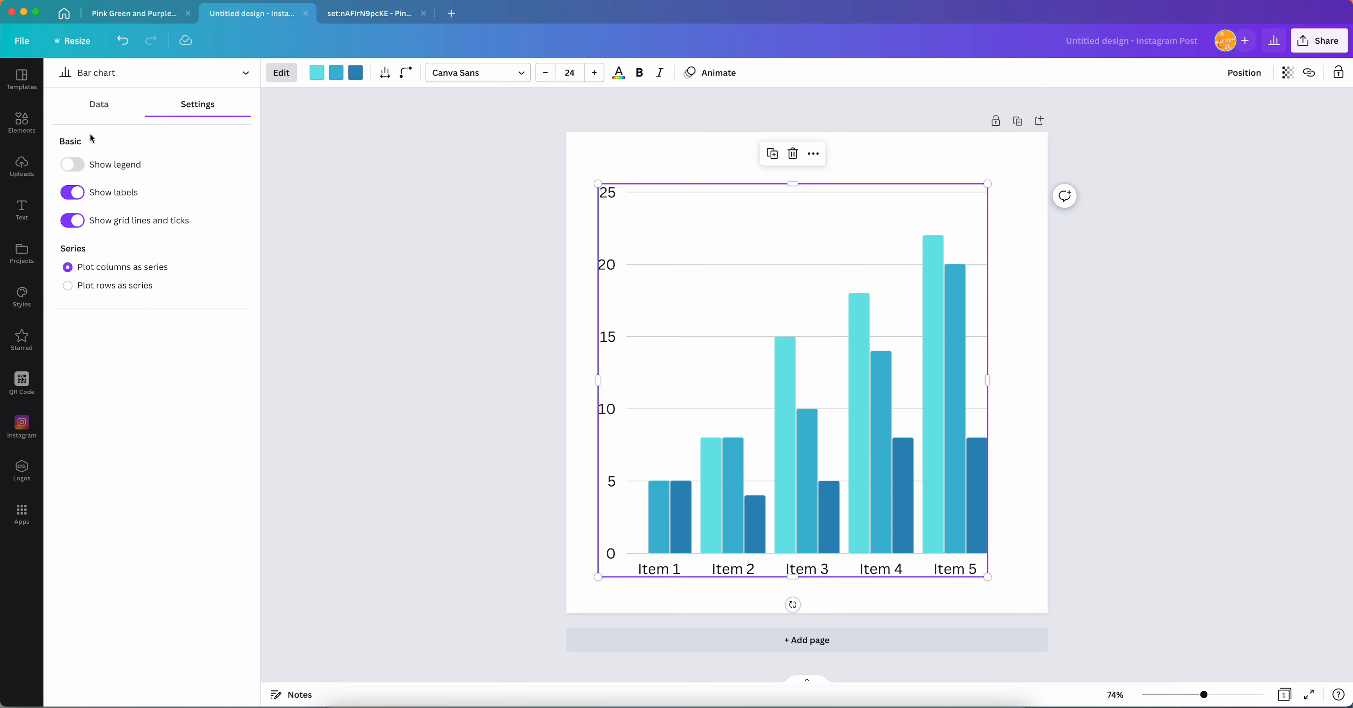
left_click(77, 194)
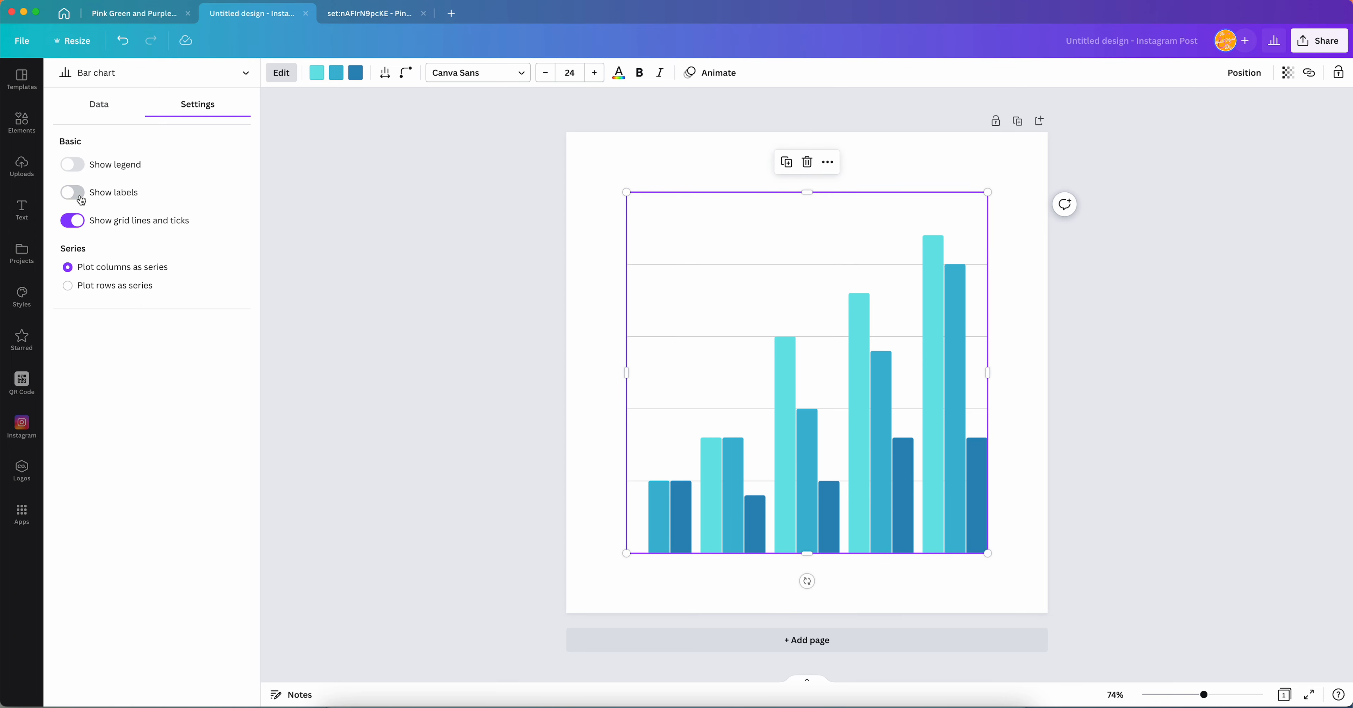
left_click(76, 221)
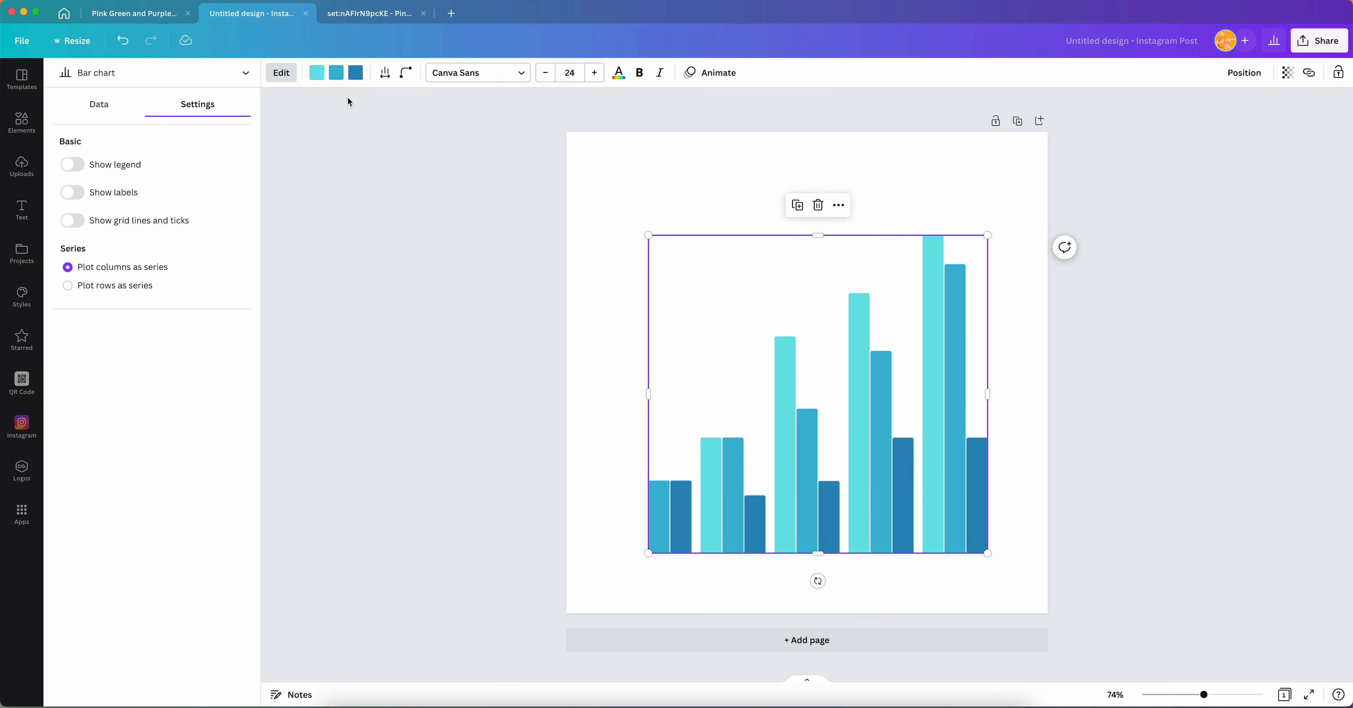
Slightly adjust the spacing between the bars and set the bars' roundness to 100
left_click(386, 73)
mouse_move(400, 121)
left_mouse_down()
mouse_move(486, 129)
mouse_move(402, 122)
left_mouse_up()
left_click(410, 69)
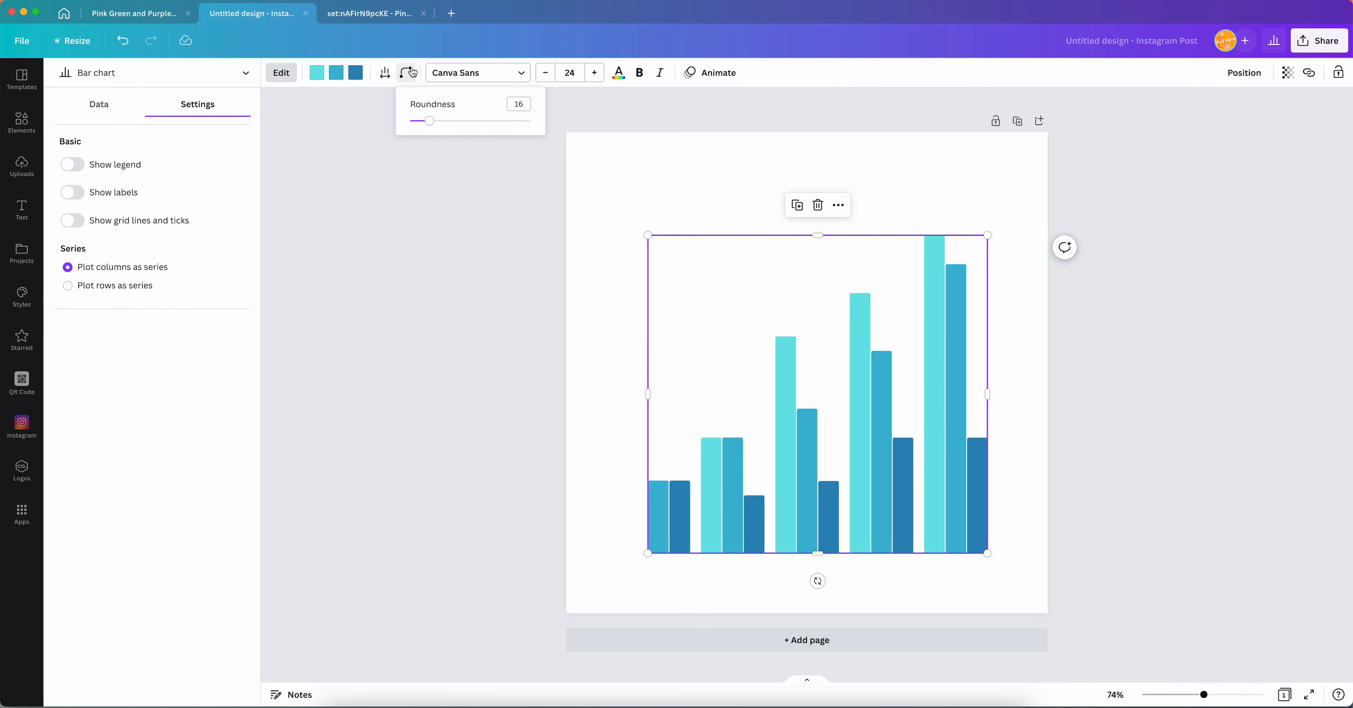
left_click_drag(427, 120, 649, 124)
left_click_drag(530, 121, 603, 136)
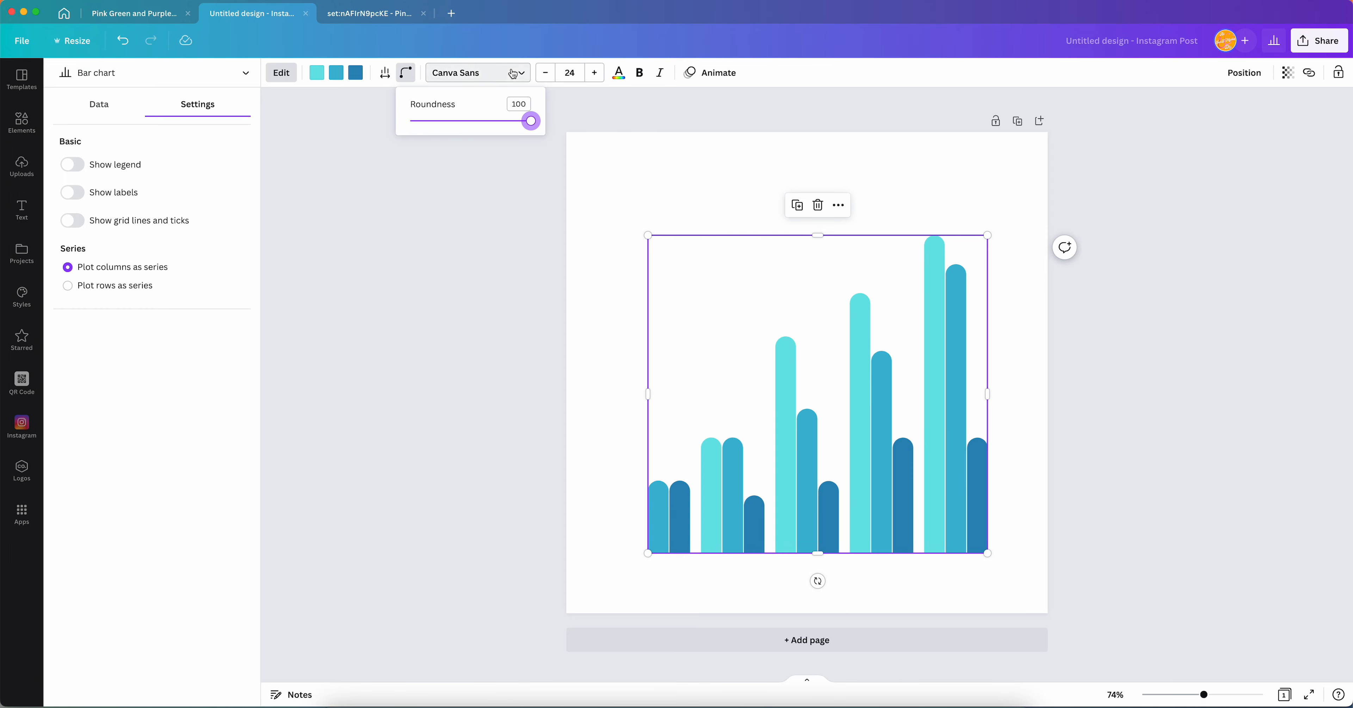
Show the bar chart's labels again and view the fonts available for them, keeping Canva Sans
left_click(67, 190)
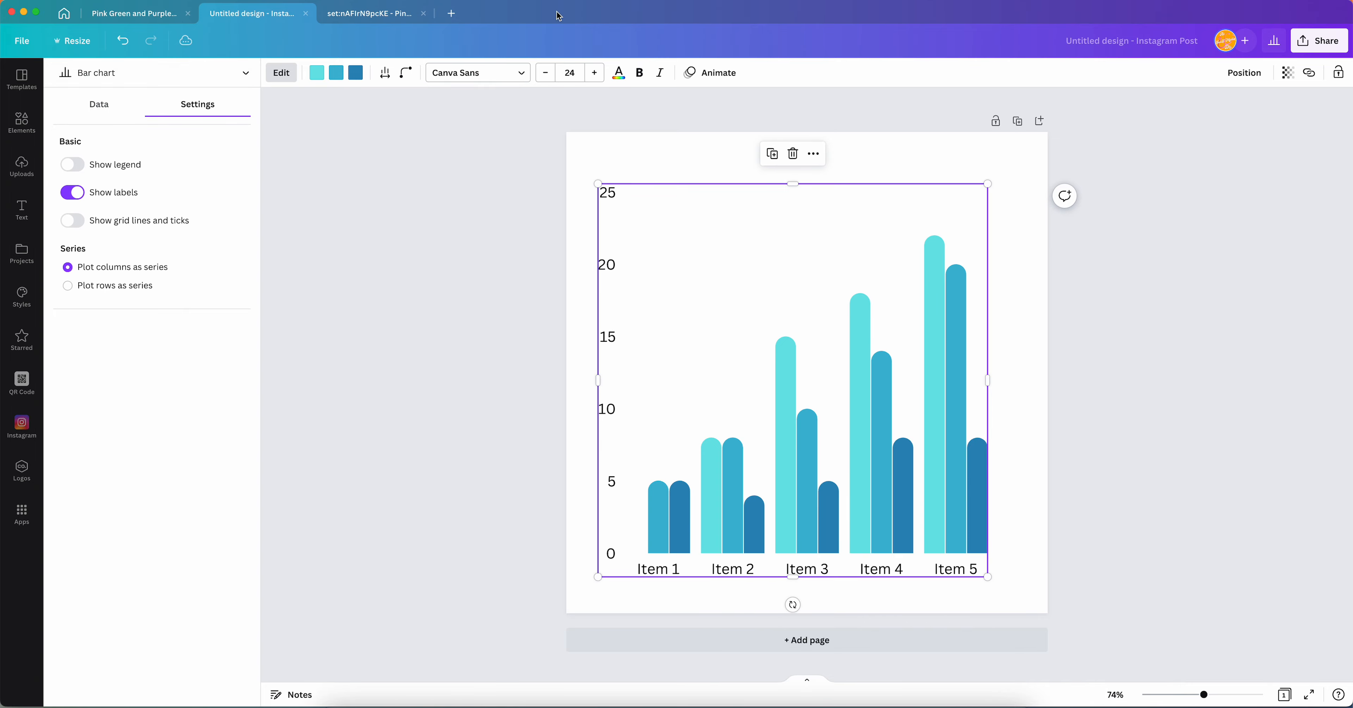
left_click(484, 75)
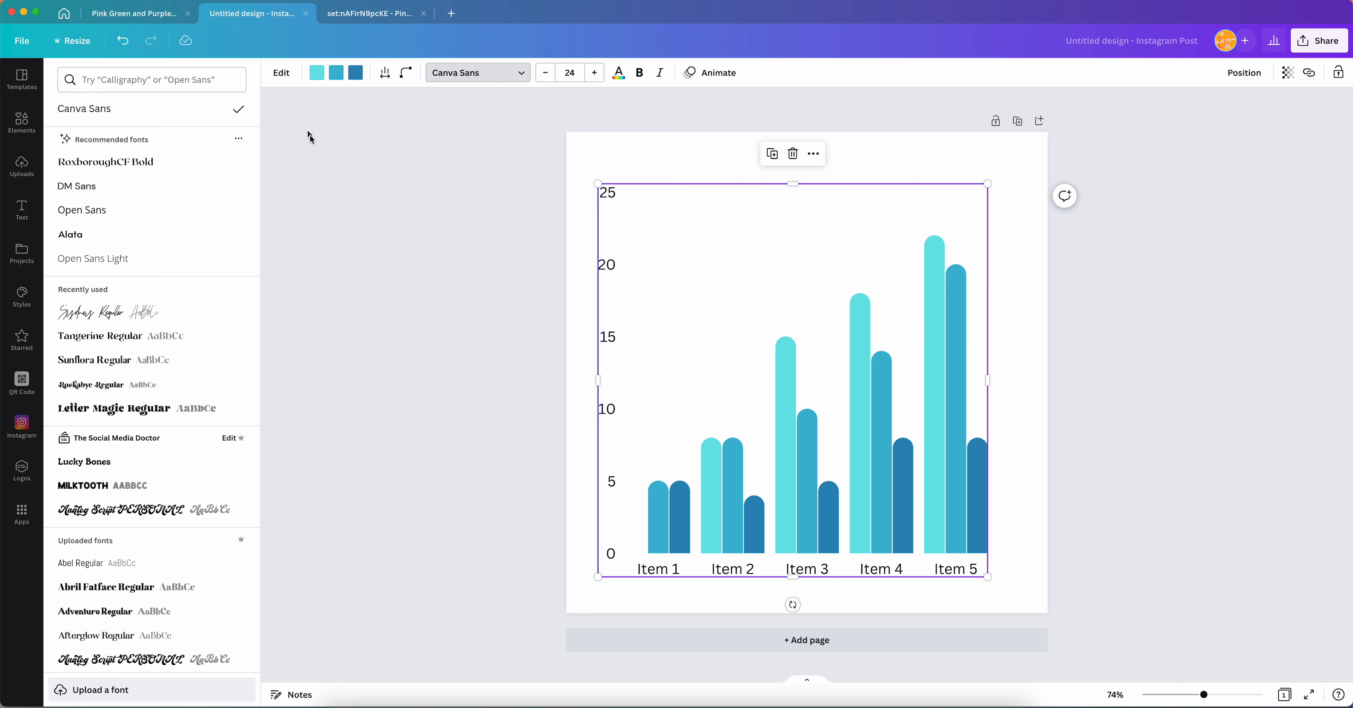
key("Escape")
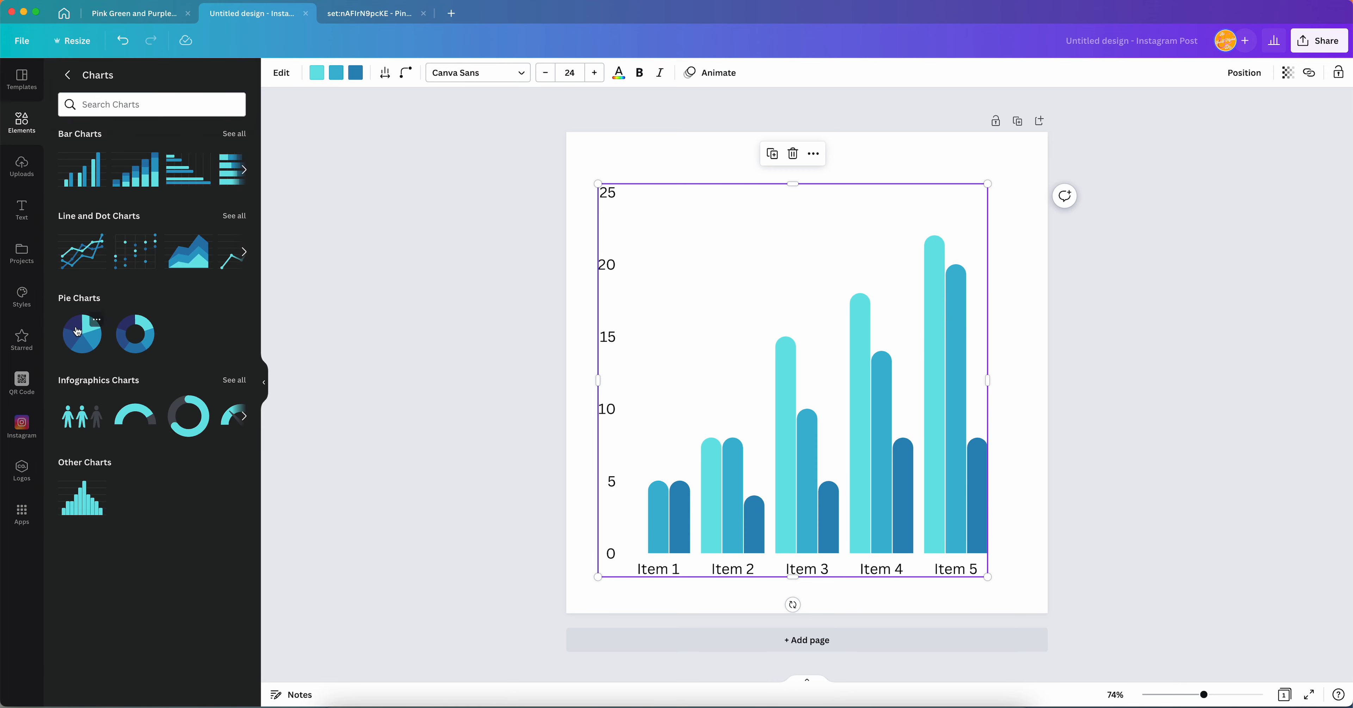
Add a pie chart over the bar chart, view its data, and delete both charts from the page
left_click(77, 331)
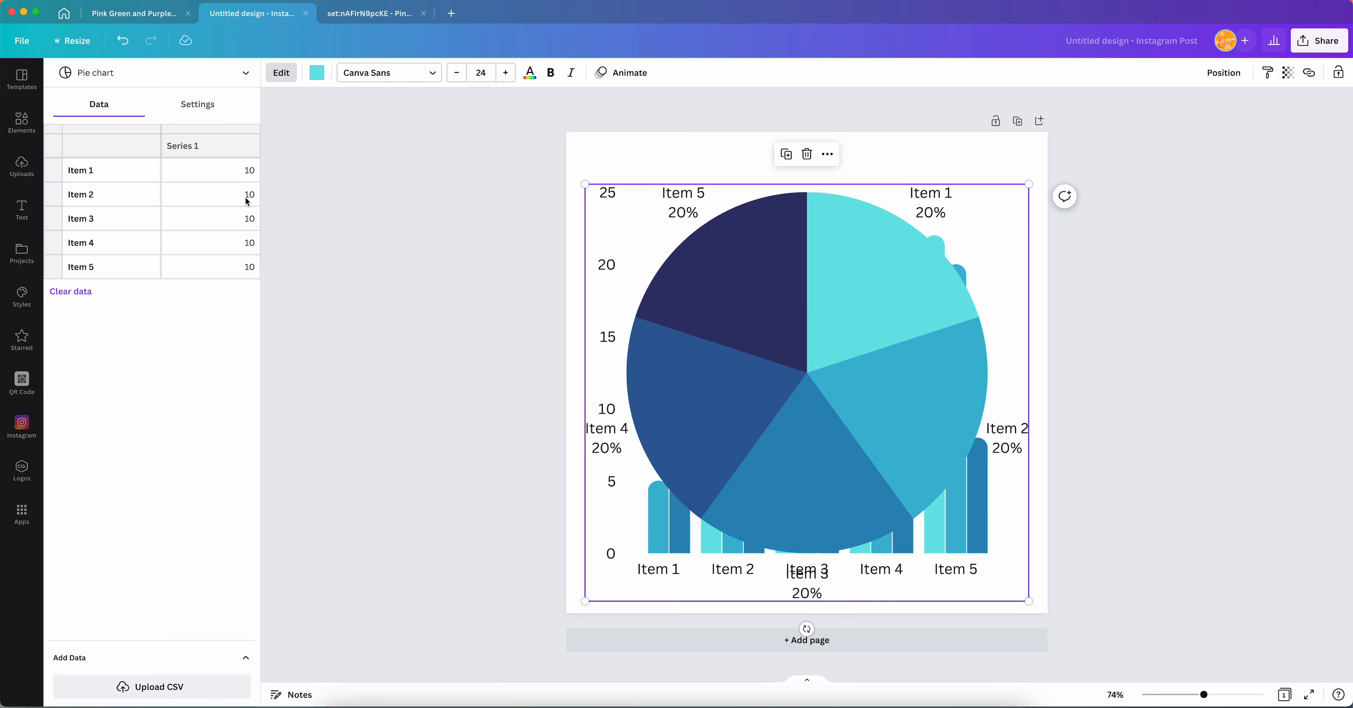
left_click_drag(520, 159, 736, 336)
key("Delete")
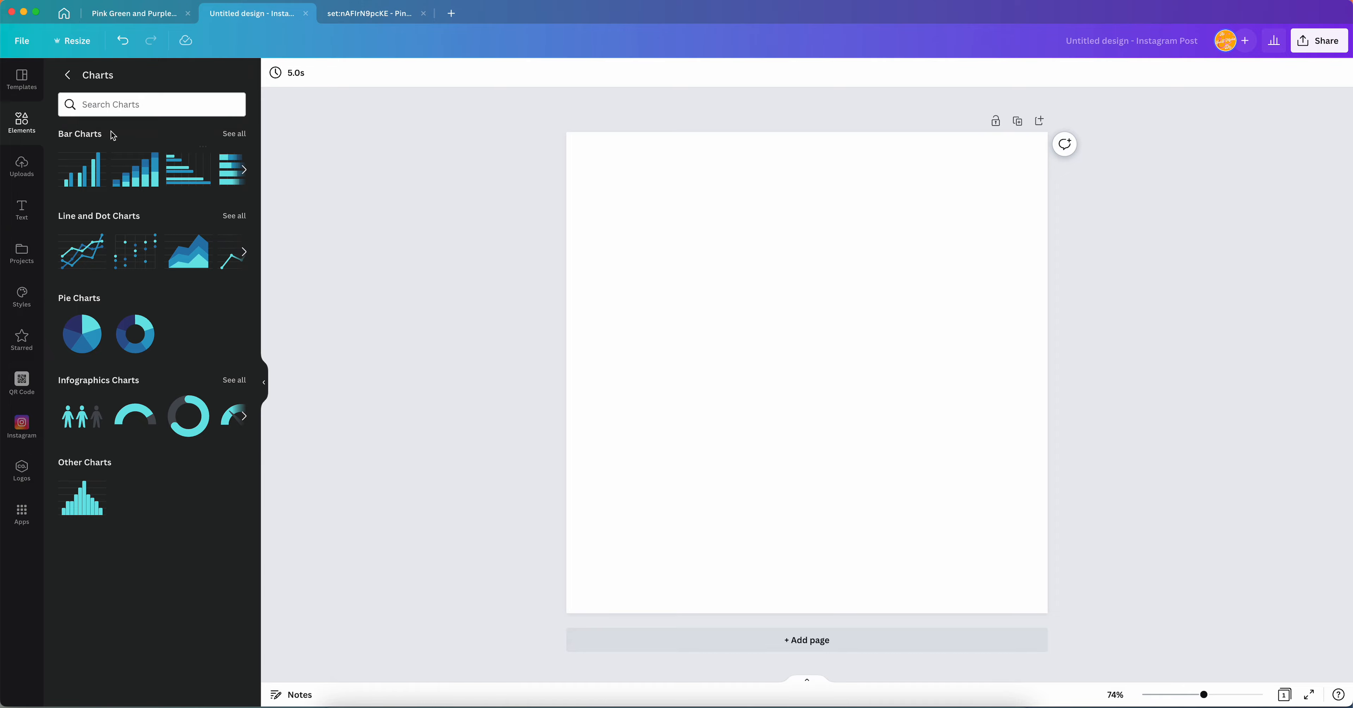
Return to the elements overview and insert the plain outlined table with three columns and four rows
left_click(67, 75)
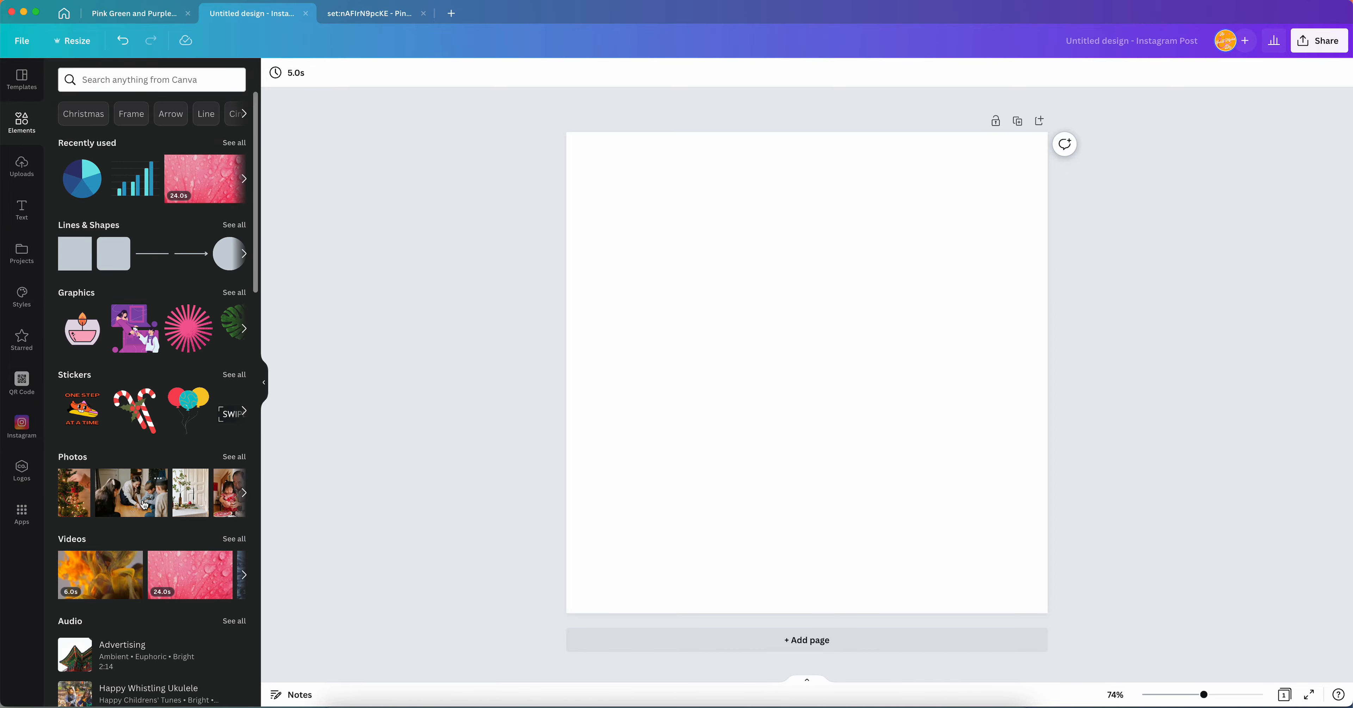
scroll(143, 504, "down", 12)
scroll(188, 202, "up", 3)
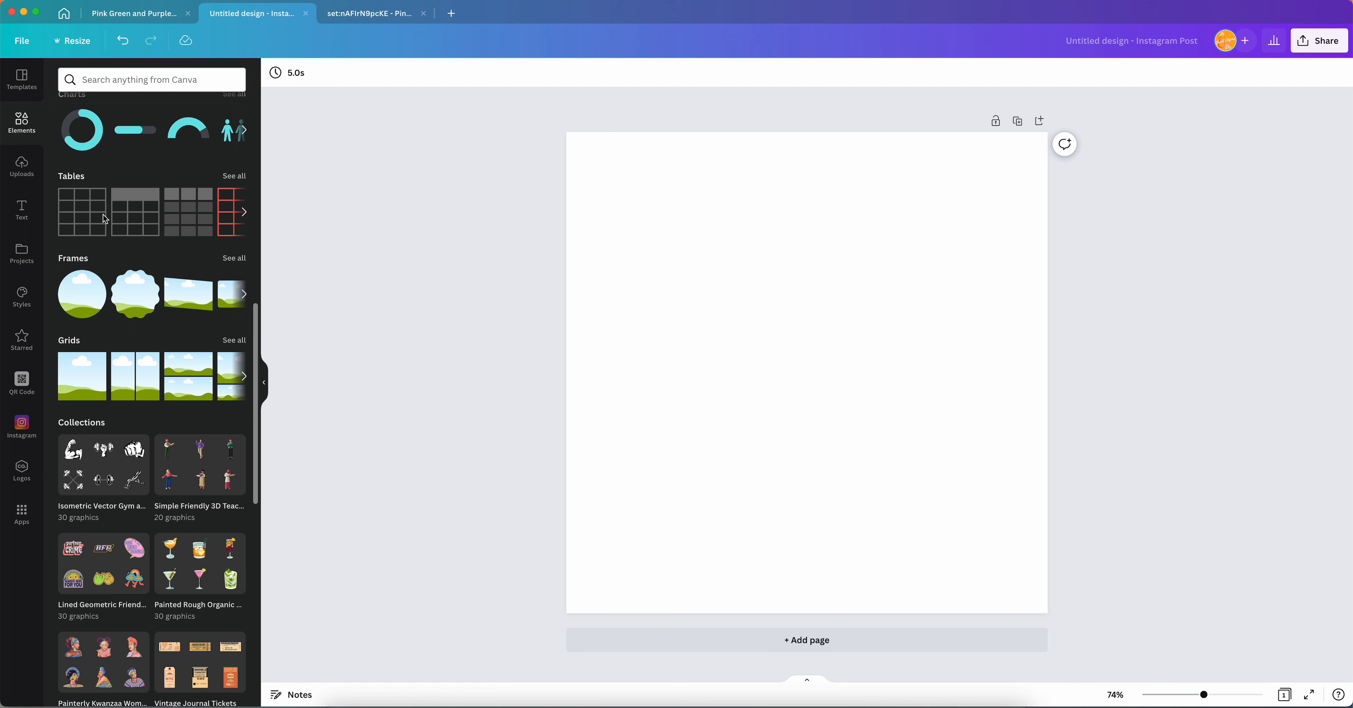
left_click(81, 224)
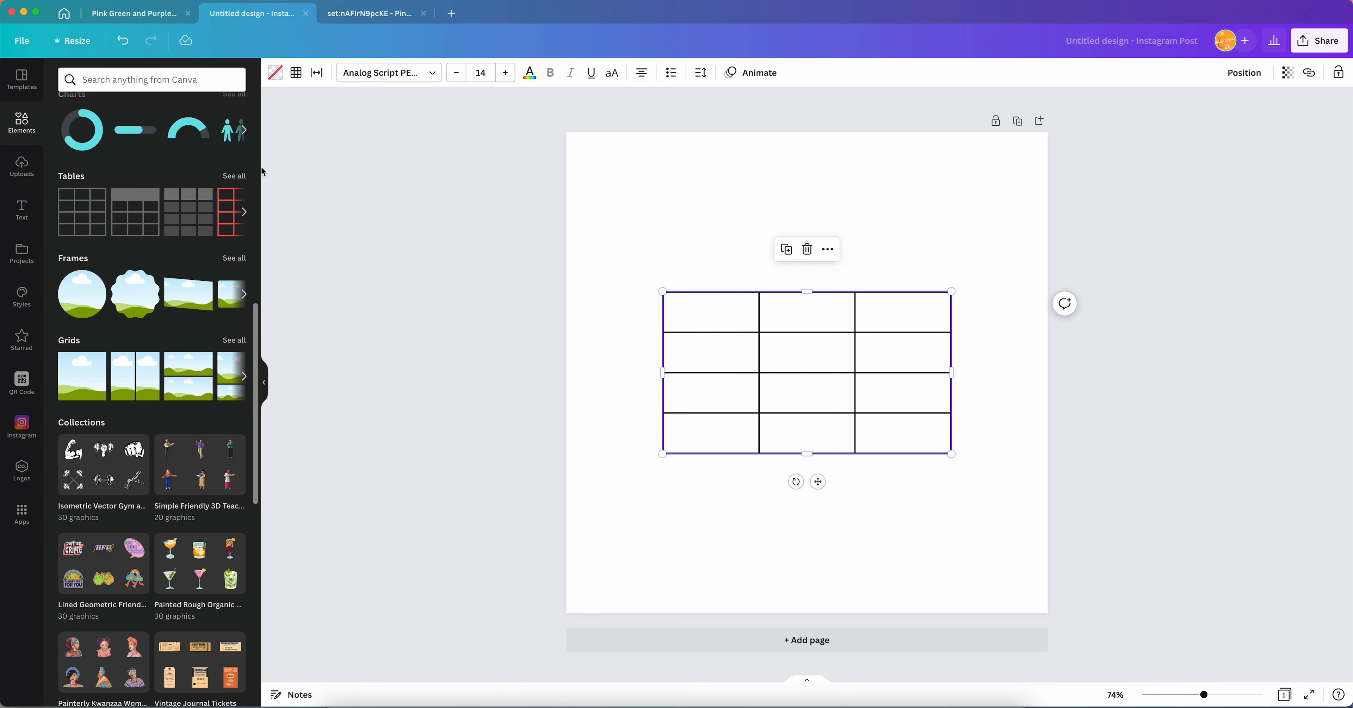
Delete the table from the page and open the full collection of frames
left_click(807, 249)
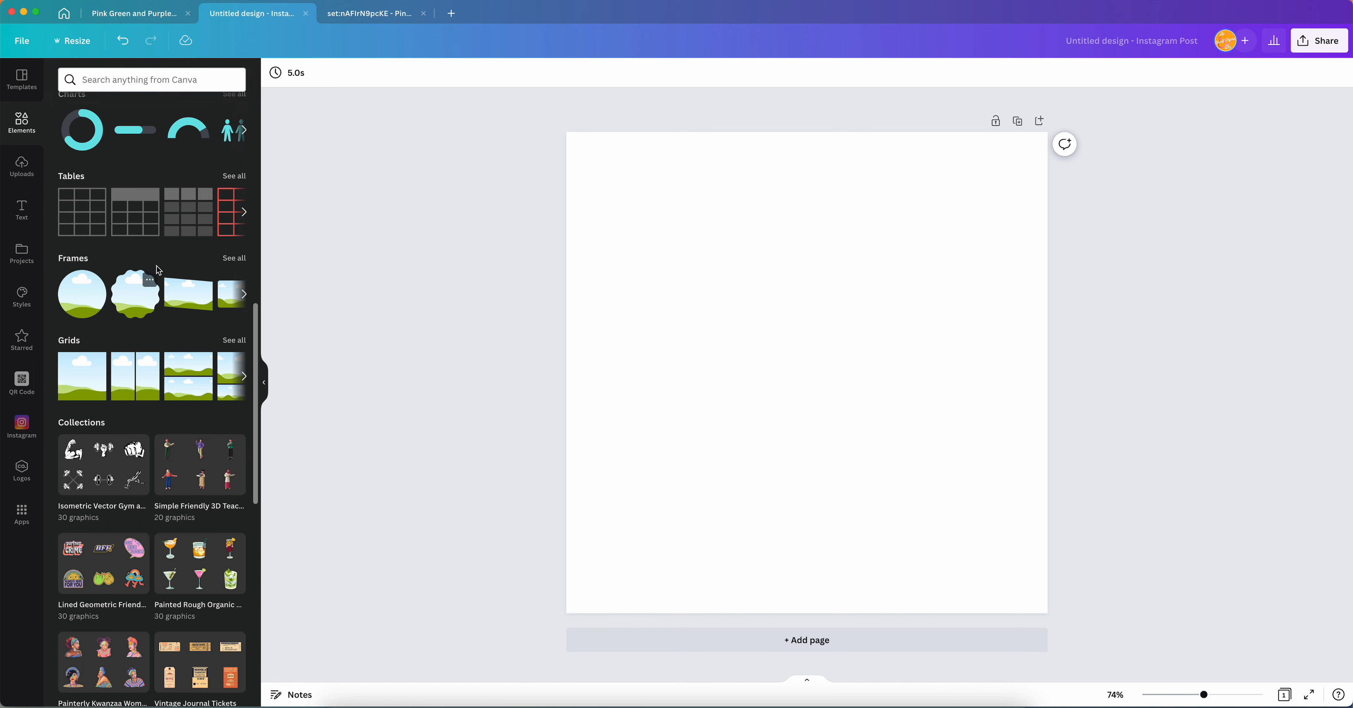
left_click(234, 257)
Add a smartphone frame and a laptop frame, moving the laptop to the page's upper left so it overlaps the phone
scroll(182, 415, "down", 5)
scroll(182, 415, "down", 2)
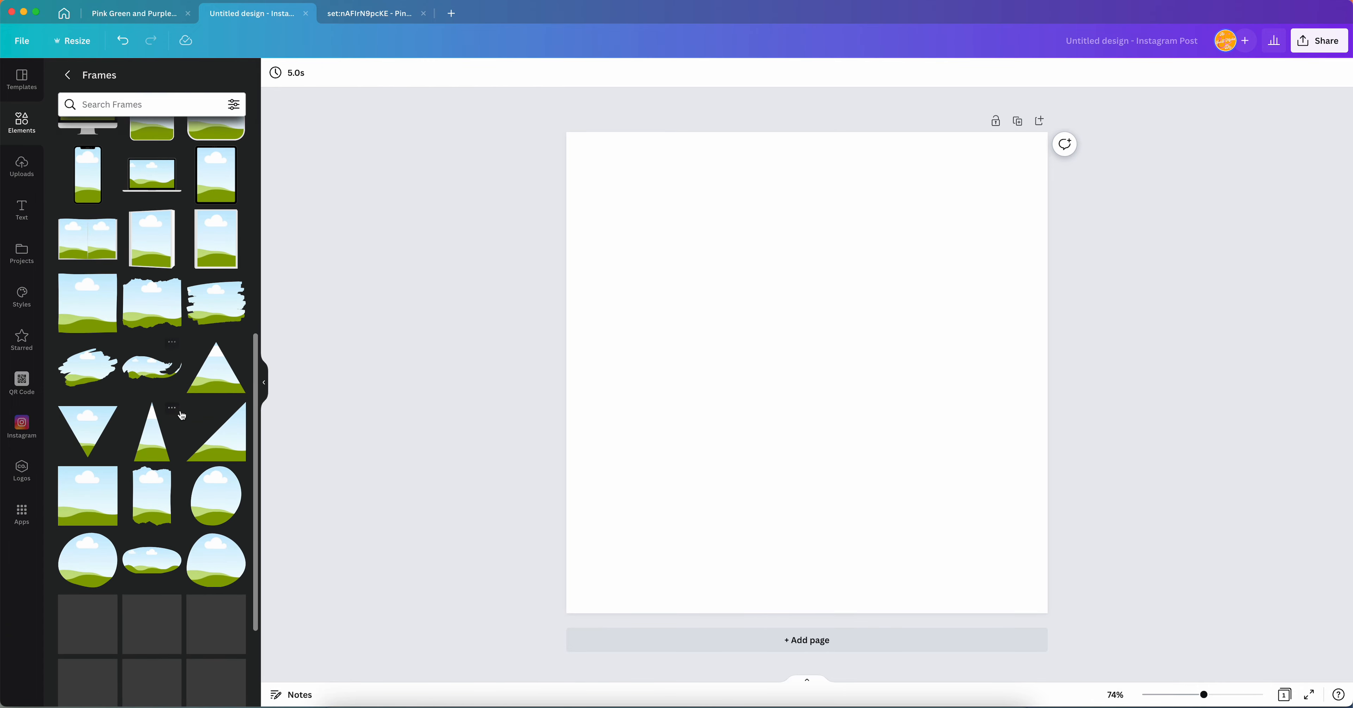
left_click(83, 175)
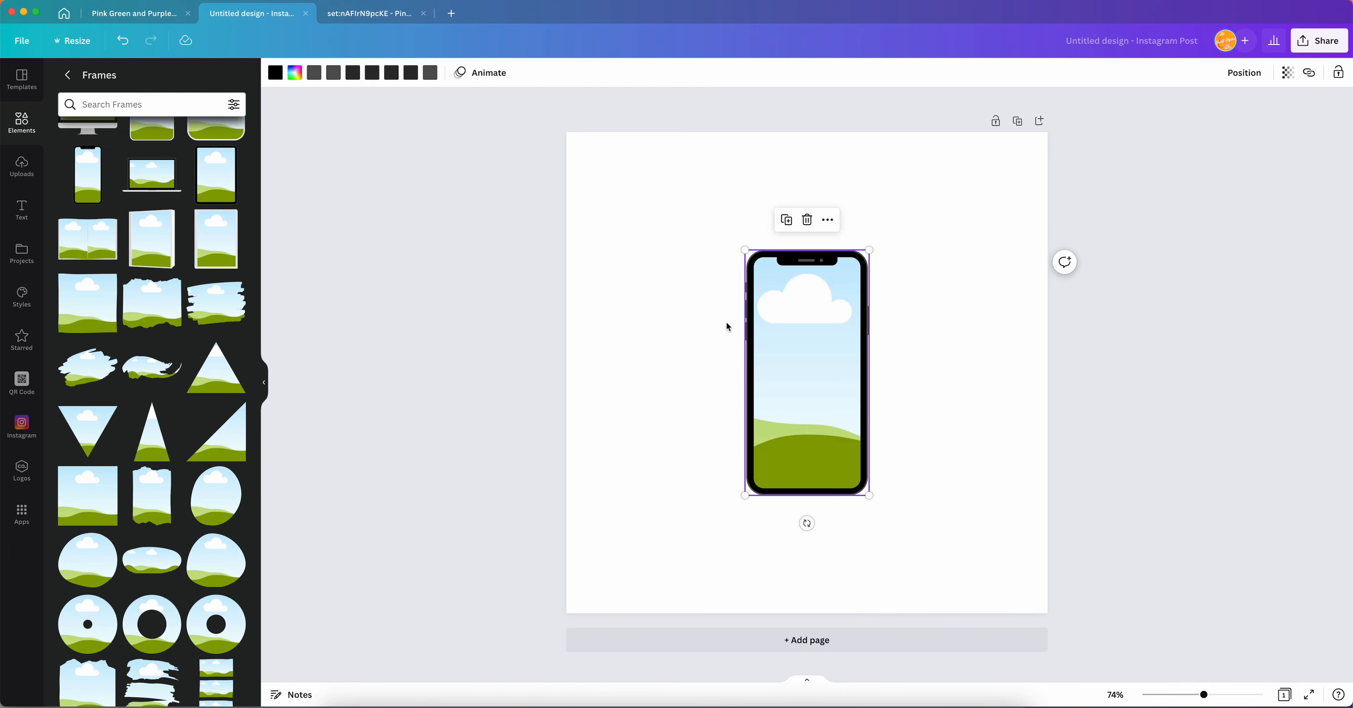
left_click(151, 175)
left_click_drag(748, 372, 654, 240)
Browse further frame shapes, and delete both the laptop and smartphone frames from the page
scroll(152, 456, "down", 7)
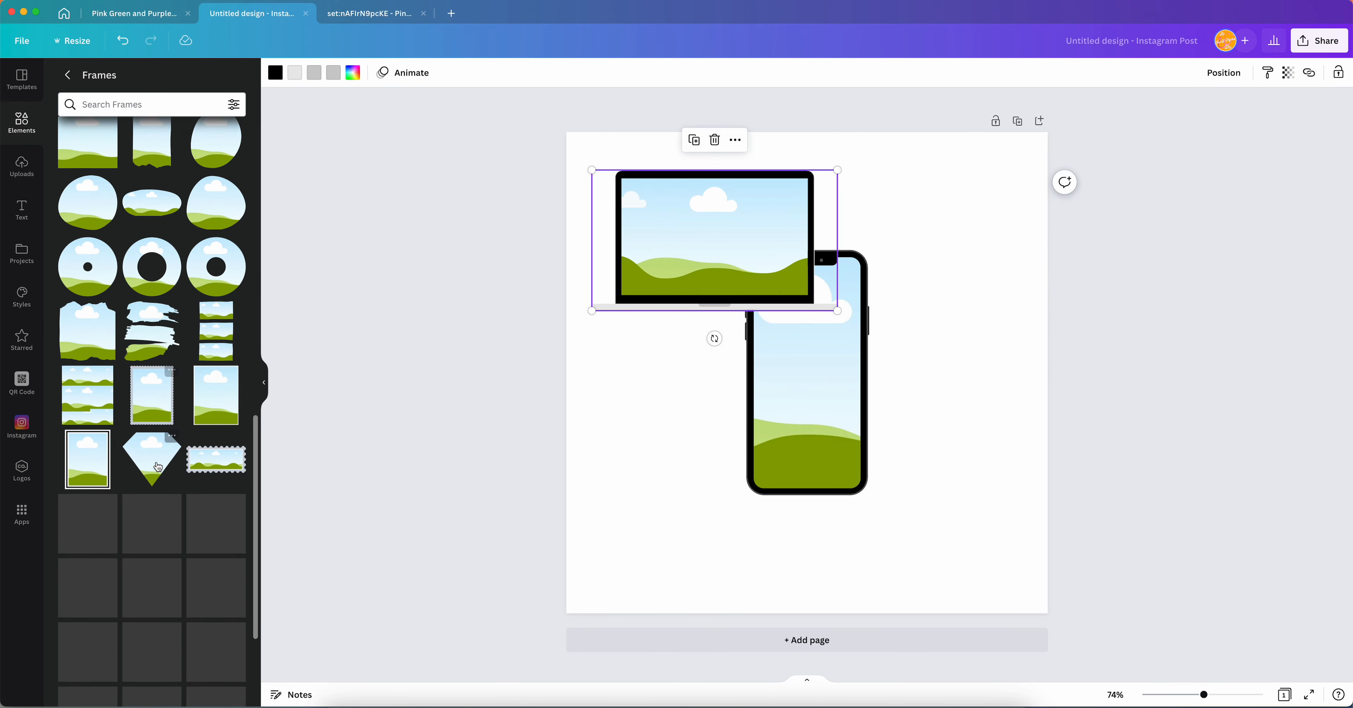
scroll(158, 466, "down", 1)
left_click_drag(927, 474, 746, 216)
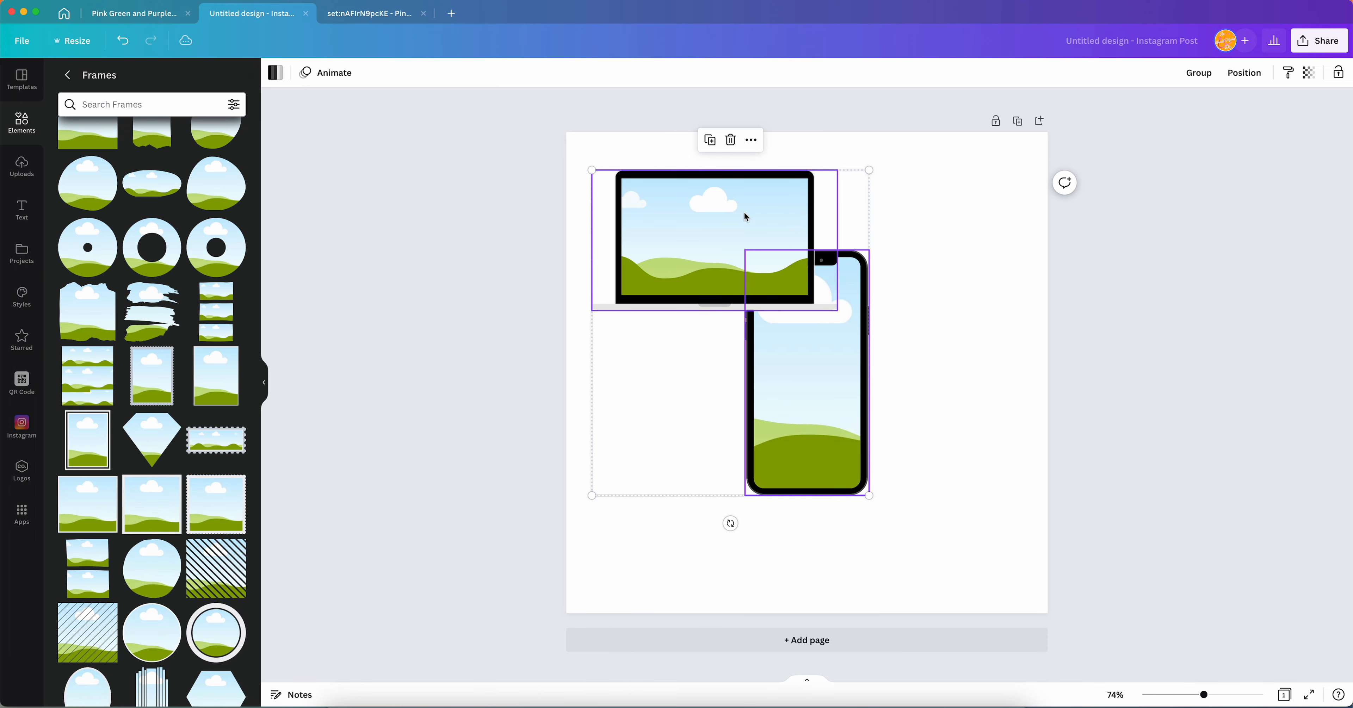
key("Delete")
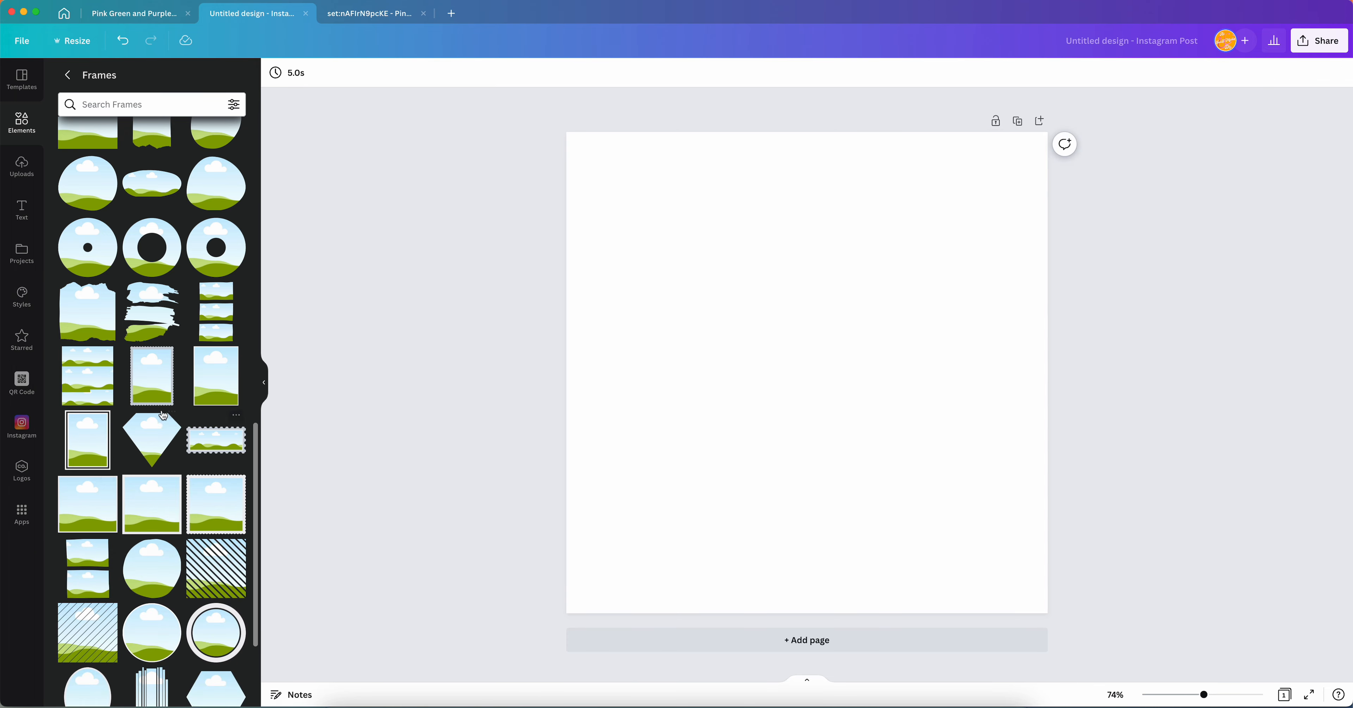
Try the desktop monitor frame on the page and delete it again
scroll(163, 415, "up", 6)
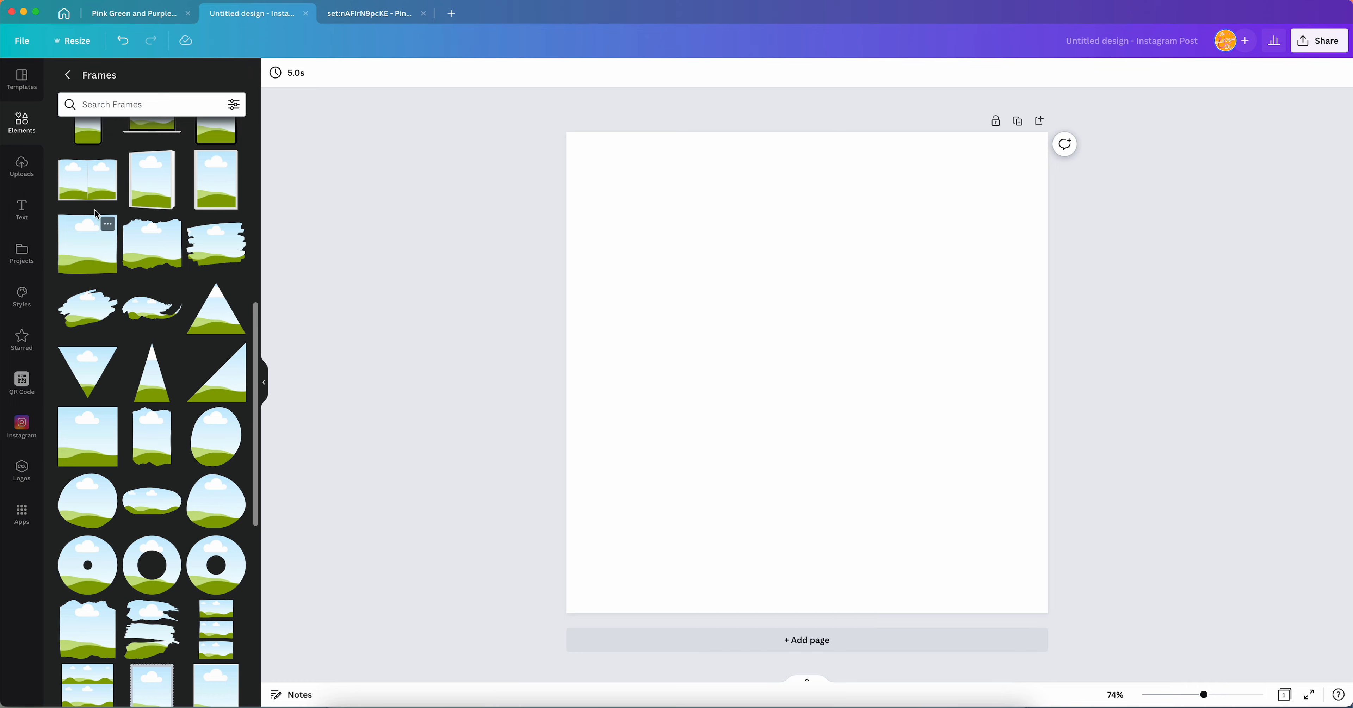
scroll(93, 162, "up", 3)
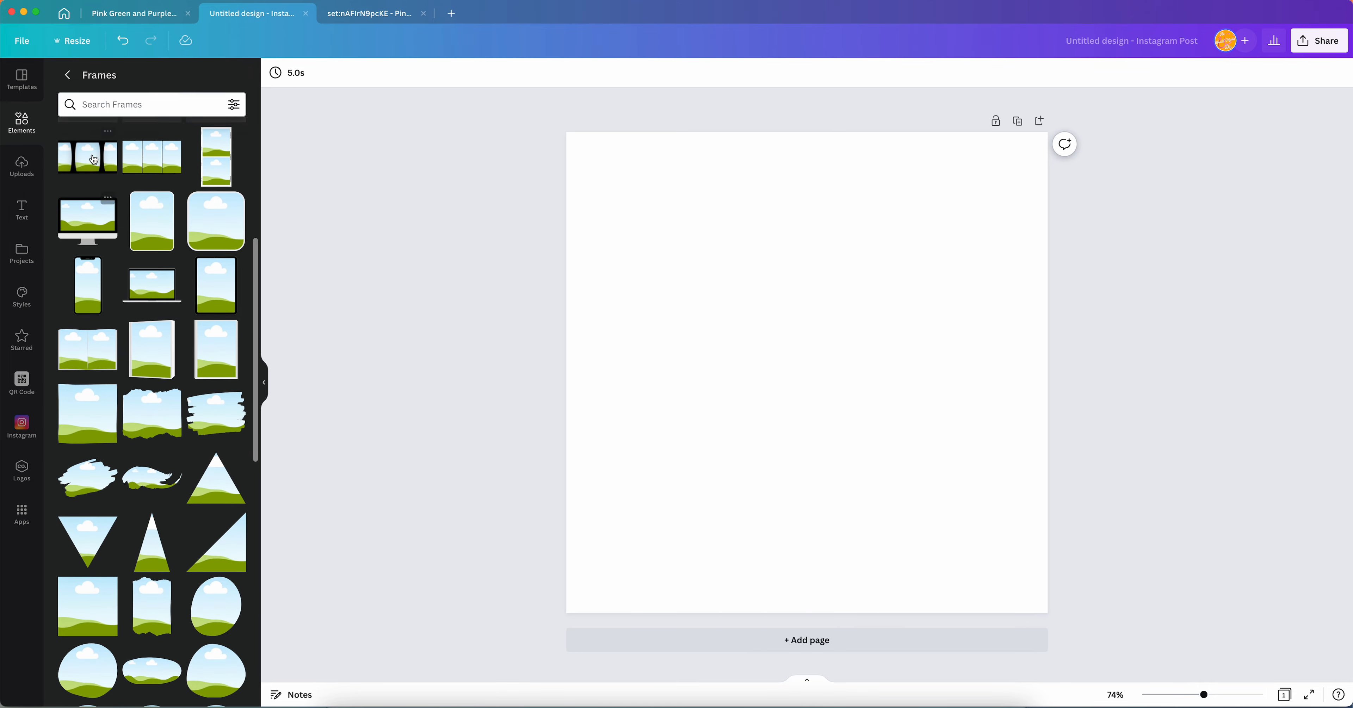
left_click(84, 209)
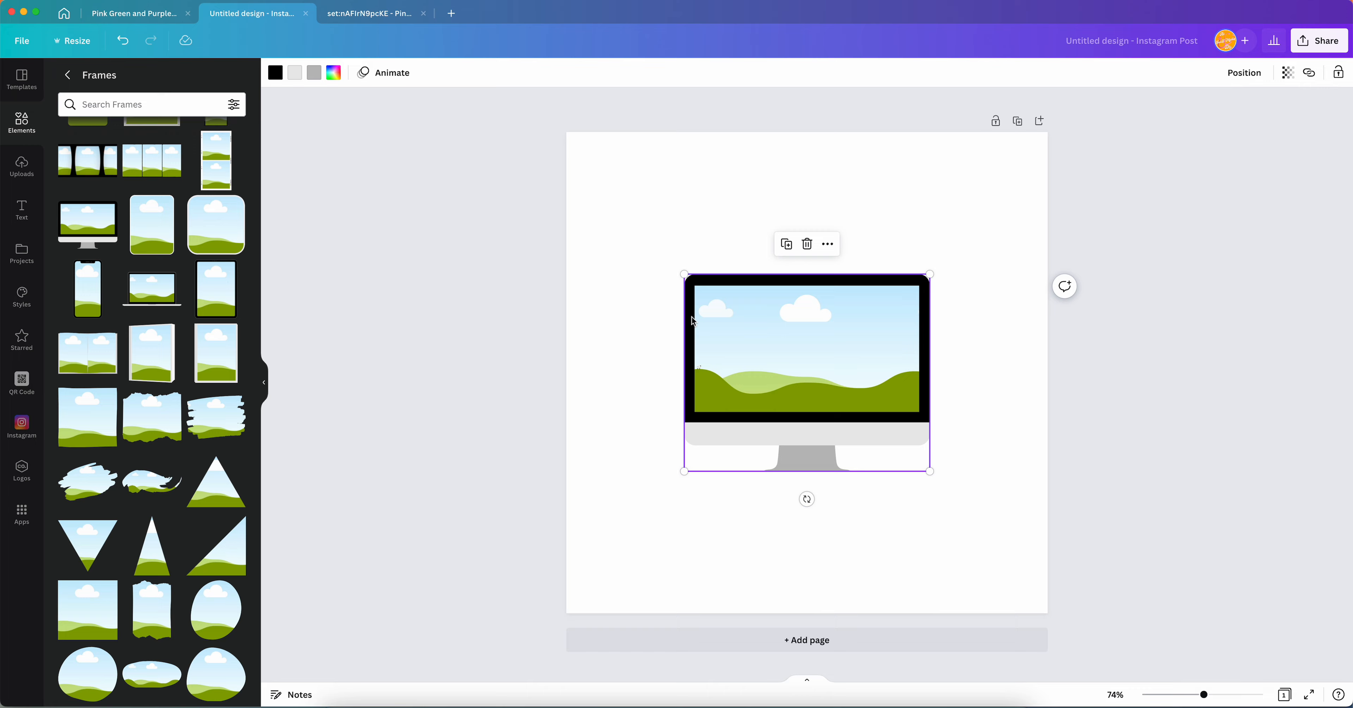
key("Delete")
Insert the desktop monitor frame and fill its screen with the uploaded photo of the smiling child among the leaves
scroll(126, 535, "down", 10)
scroll(124, 531, "down", 3)
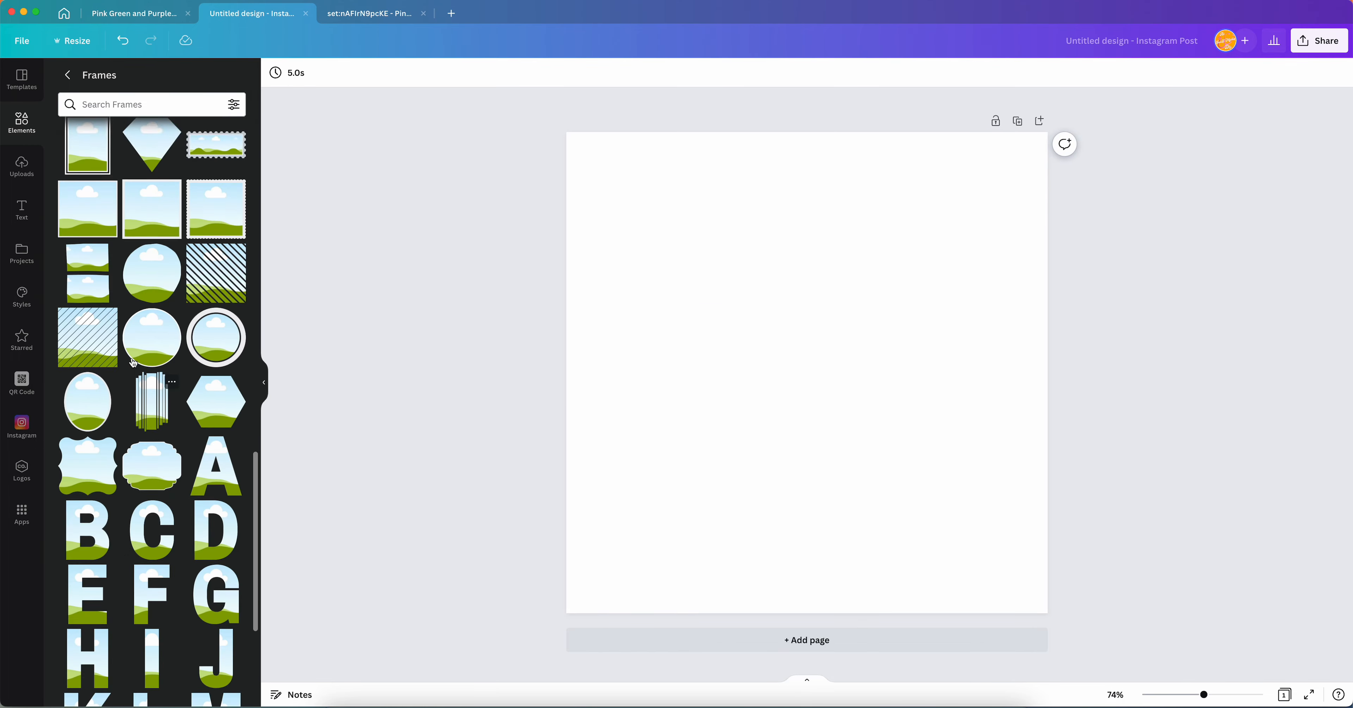
scroll(134, 363, "up", 15)
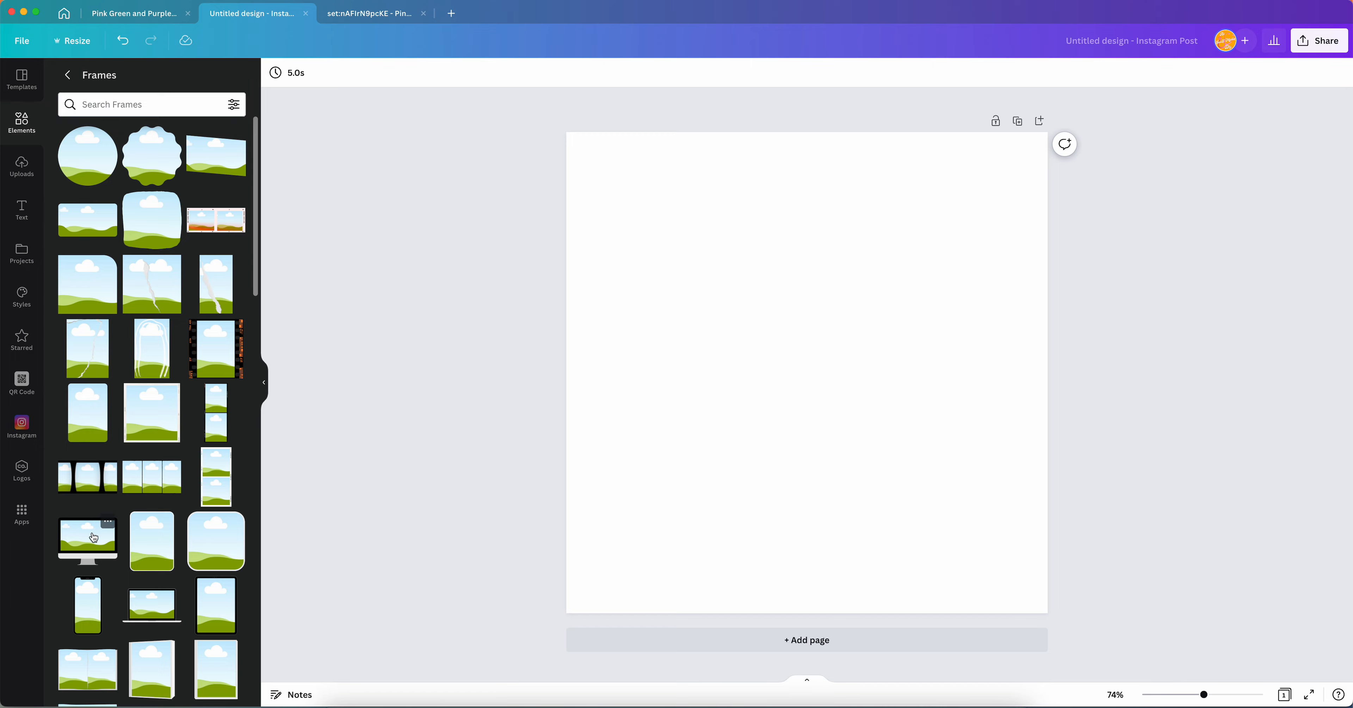
left_click(94, 538)
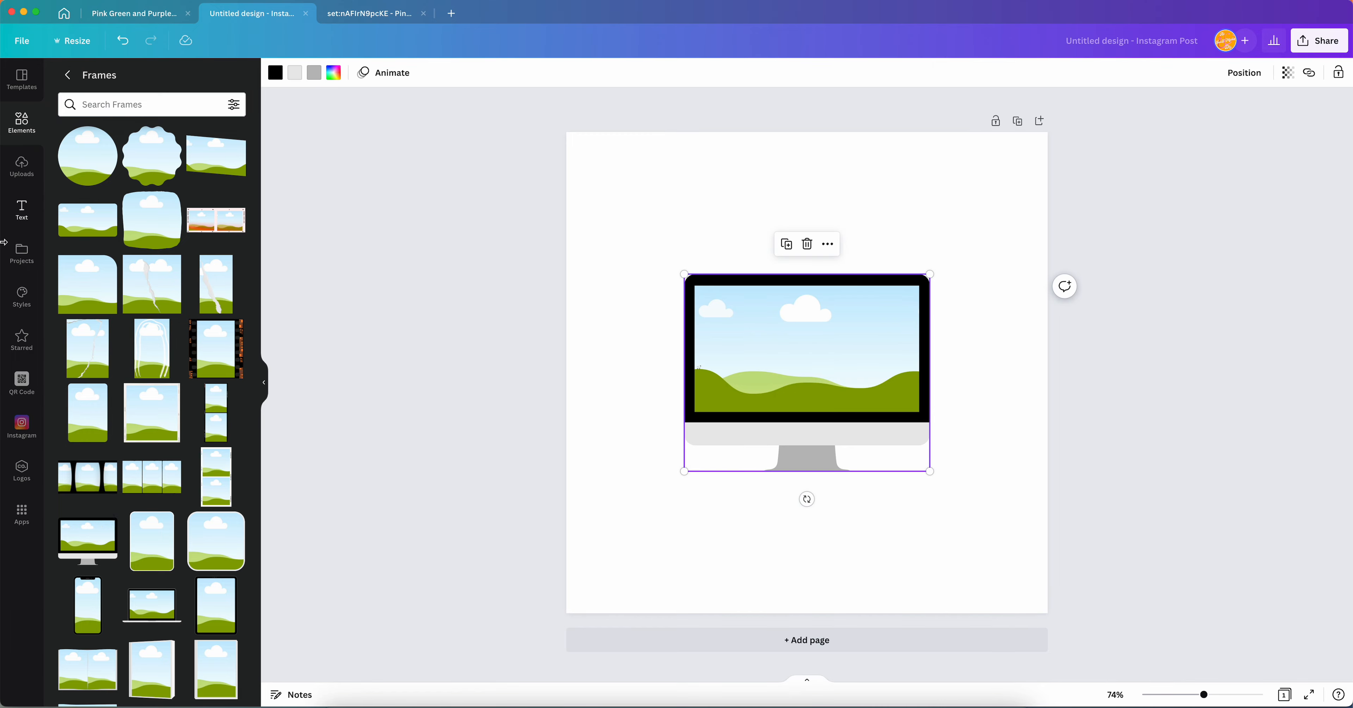
left_click(22, 167)
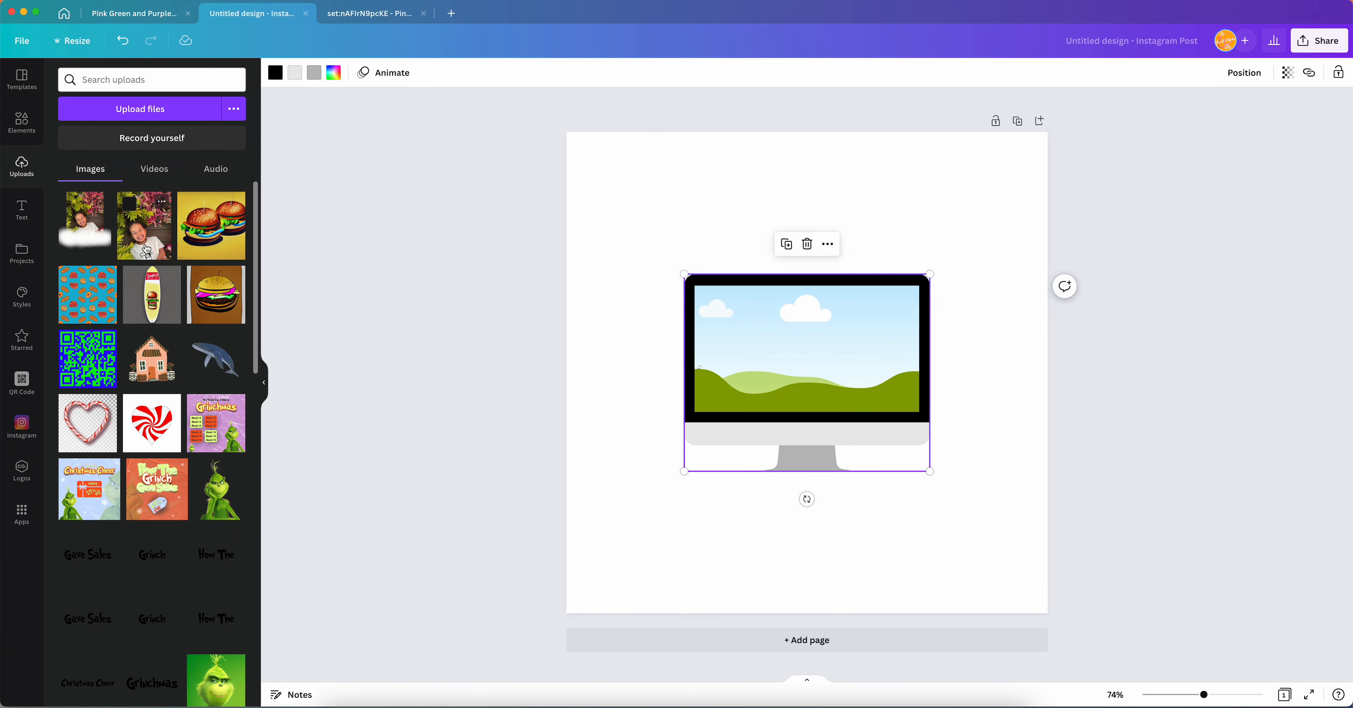
left_click_drag(146, 246, 796, 314)
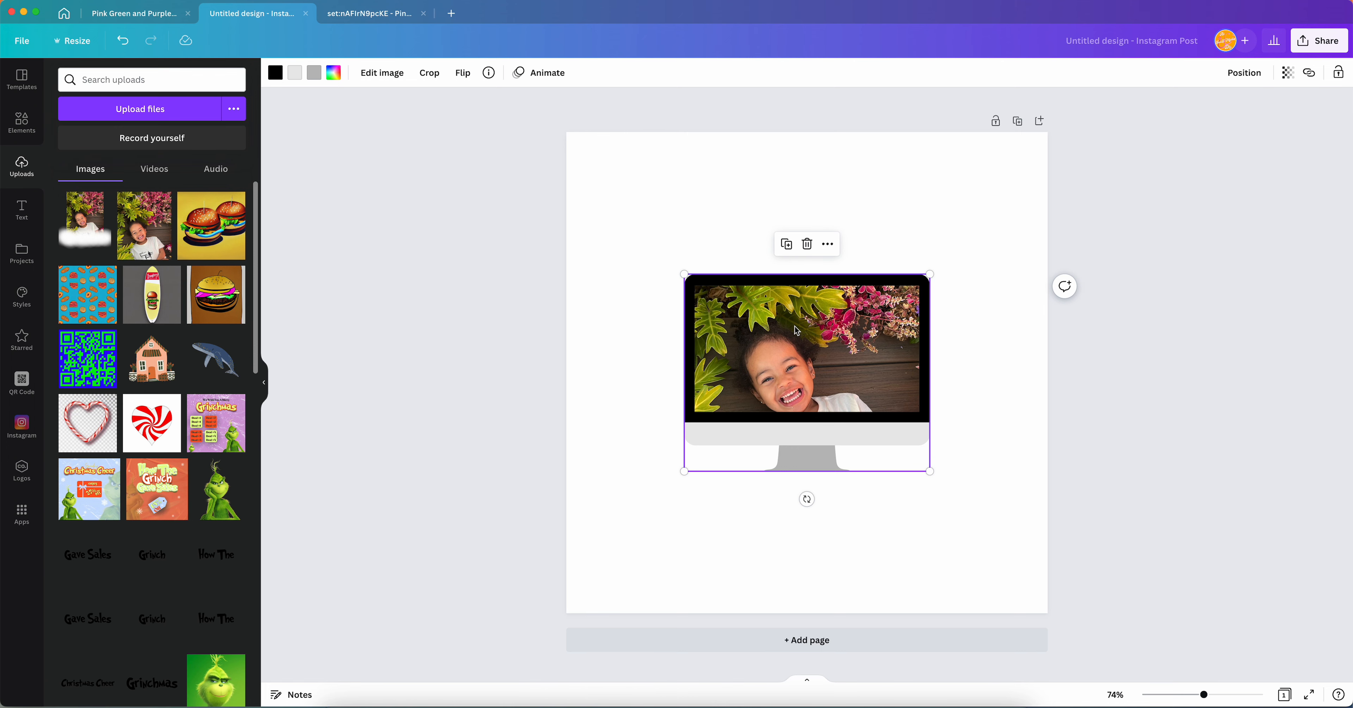
Try shifting the photo upward inside the computer frame to show more of the child's shirt, and cancel the crop
double_click(776, 335)
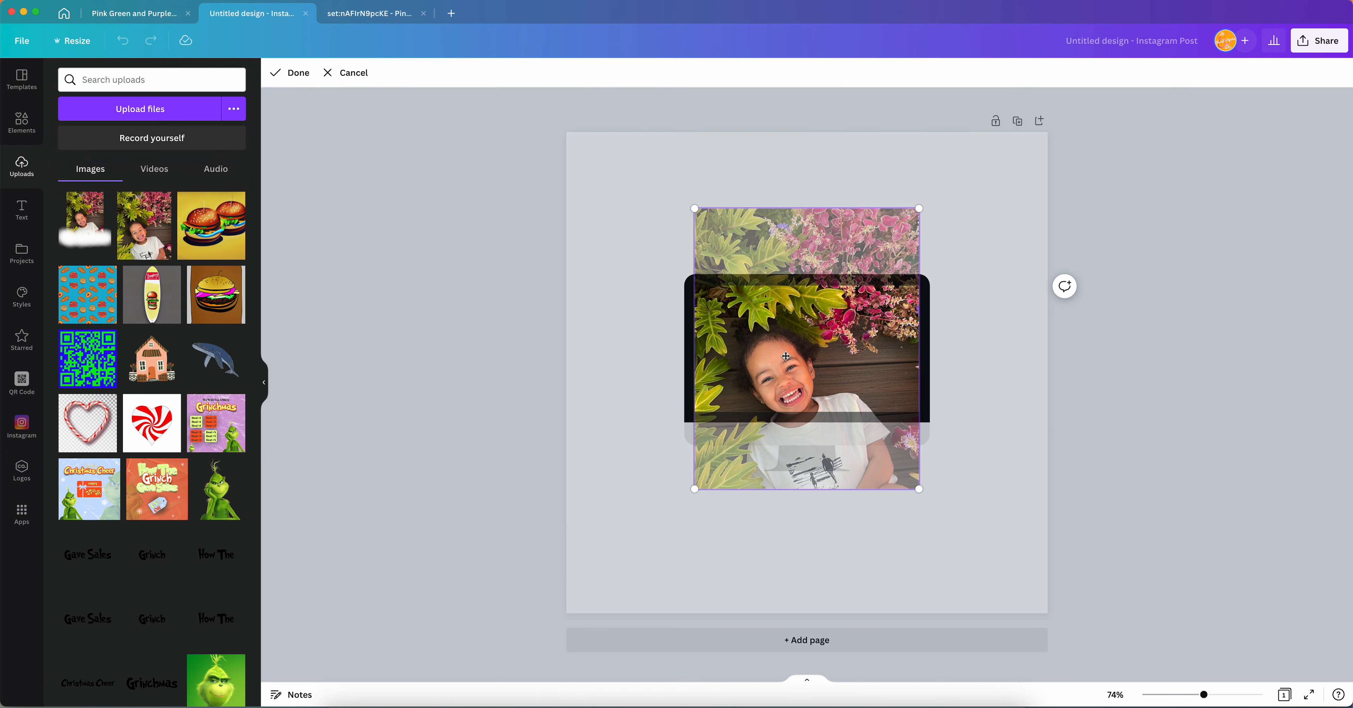
left_click(974, 311)
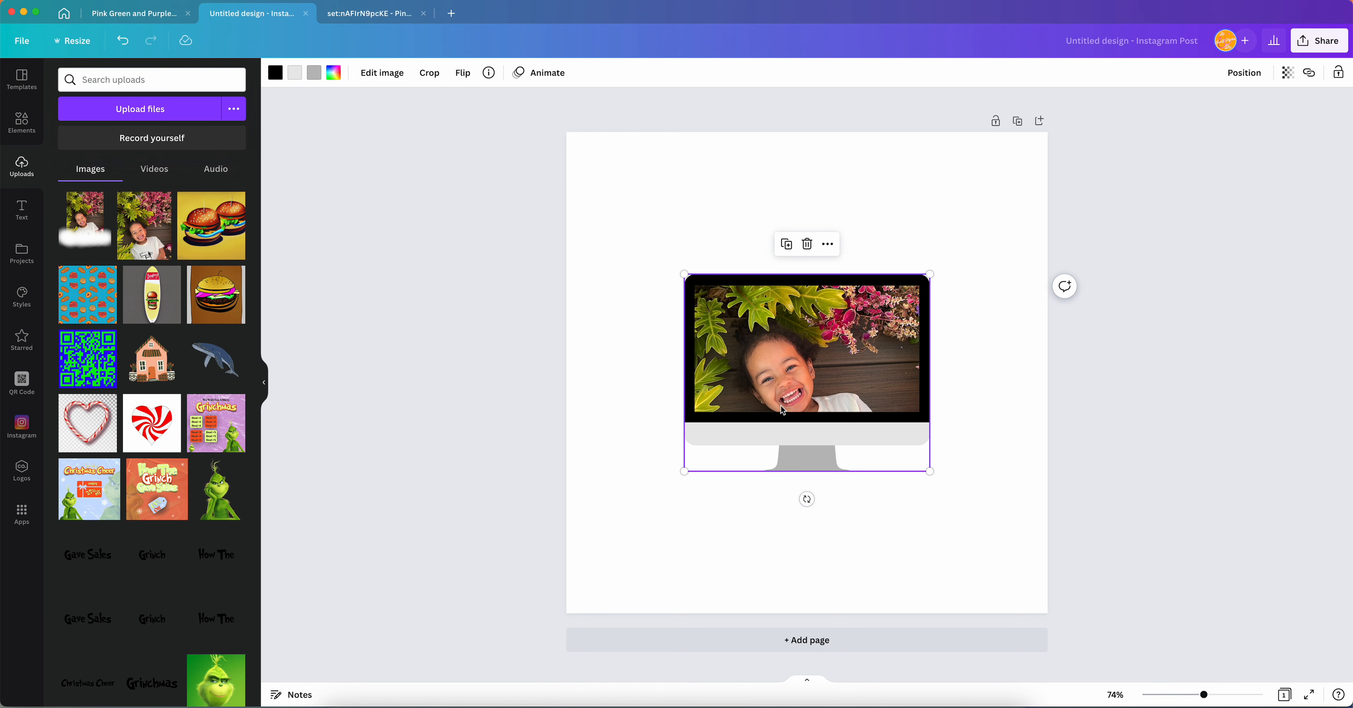
double_click(802, 327)
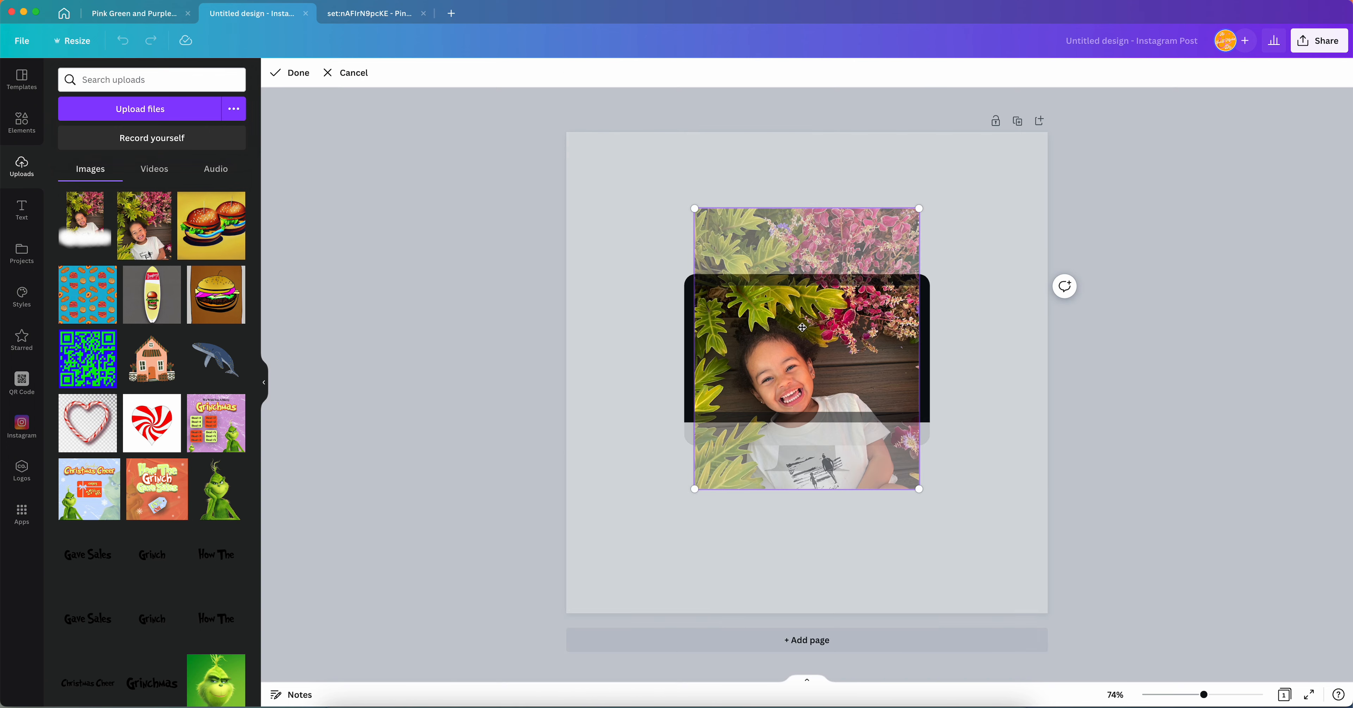
left_click_drag(802, 327, 788, 234)
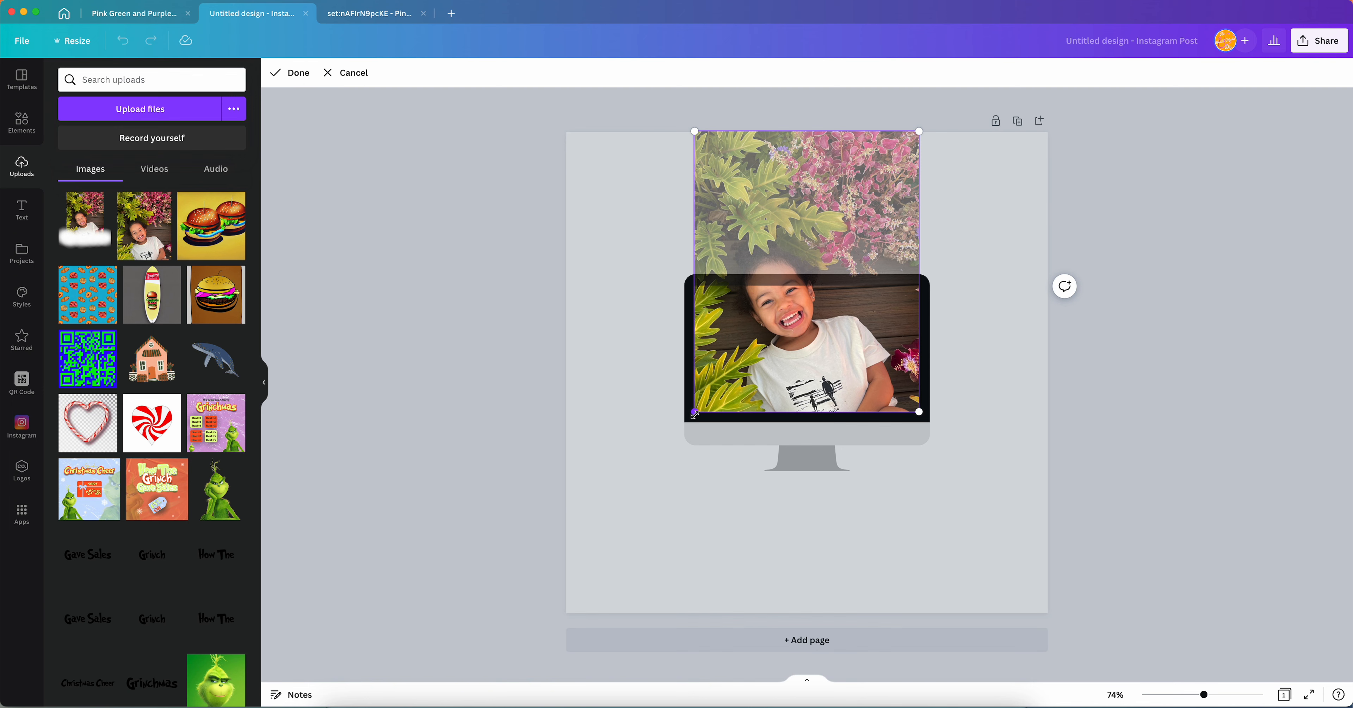
mouse_move(694, 415)
left_mouse_down()
mouse_move(658, 432)
mouse_move(552, 546)
mouse_move(694, 413)
mouse_move(519, 598)
mouse_move(821, 334)
mouse_move(607, 526)
mouse_move(694, 413)
left_mouse_up()
left_click(348, 78)
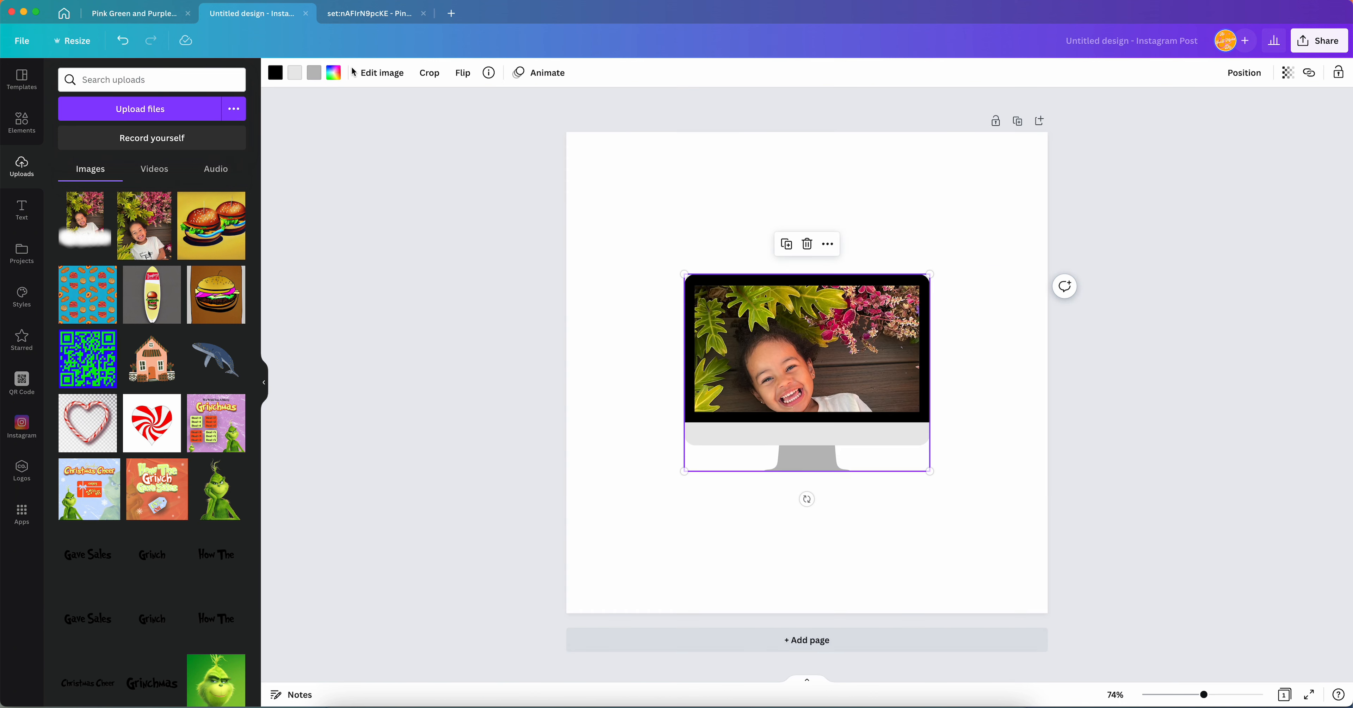
Look through the full Grids collection in the elements library for the available photo layouts
left_click(21, 122)
left_click(66, 73)
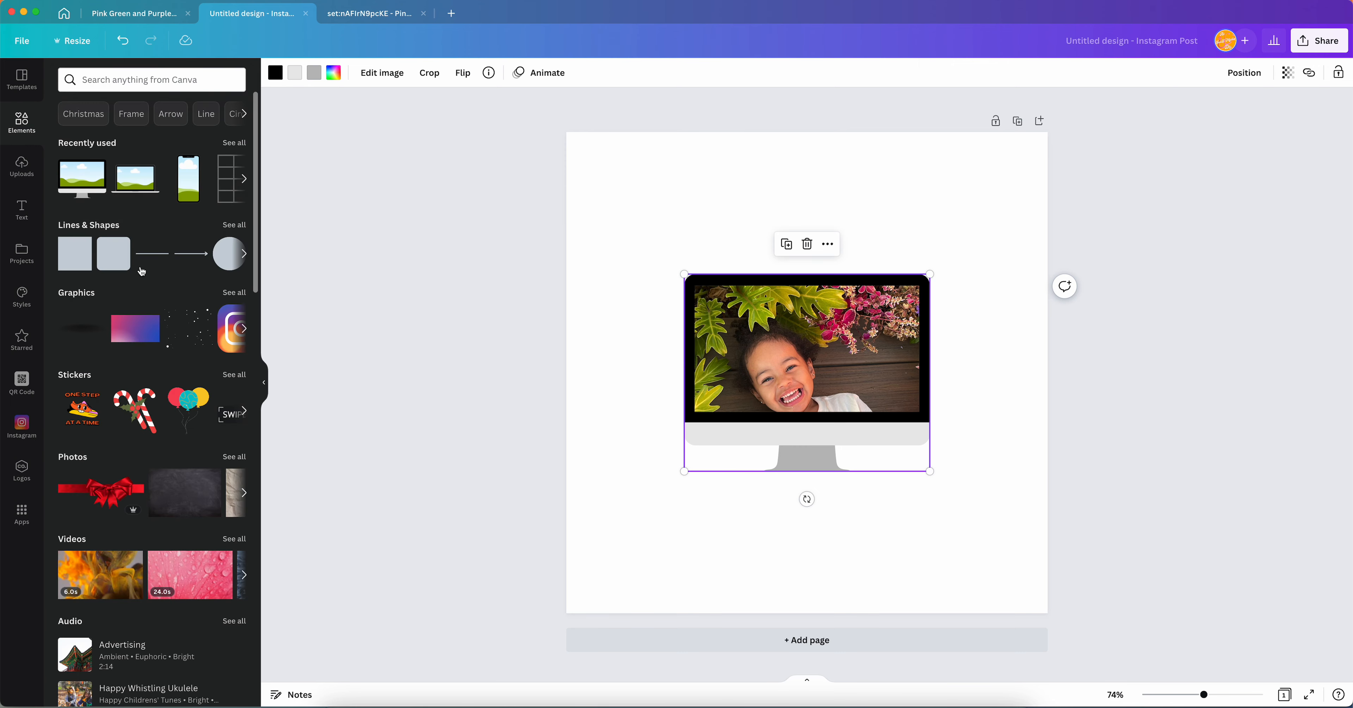
scroll(256, 101, "down", 15)
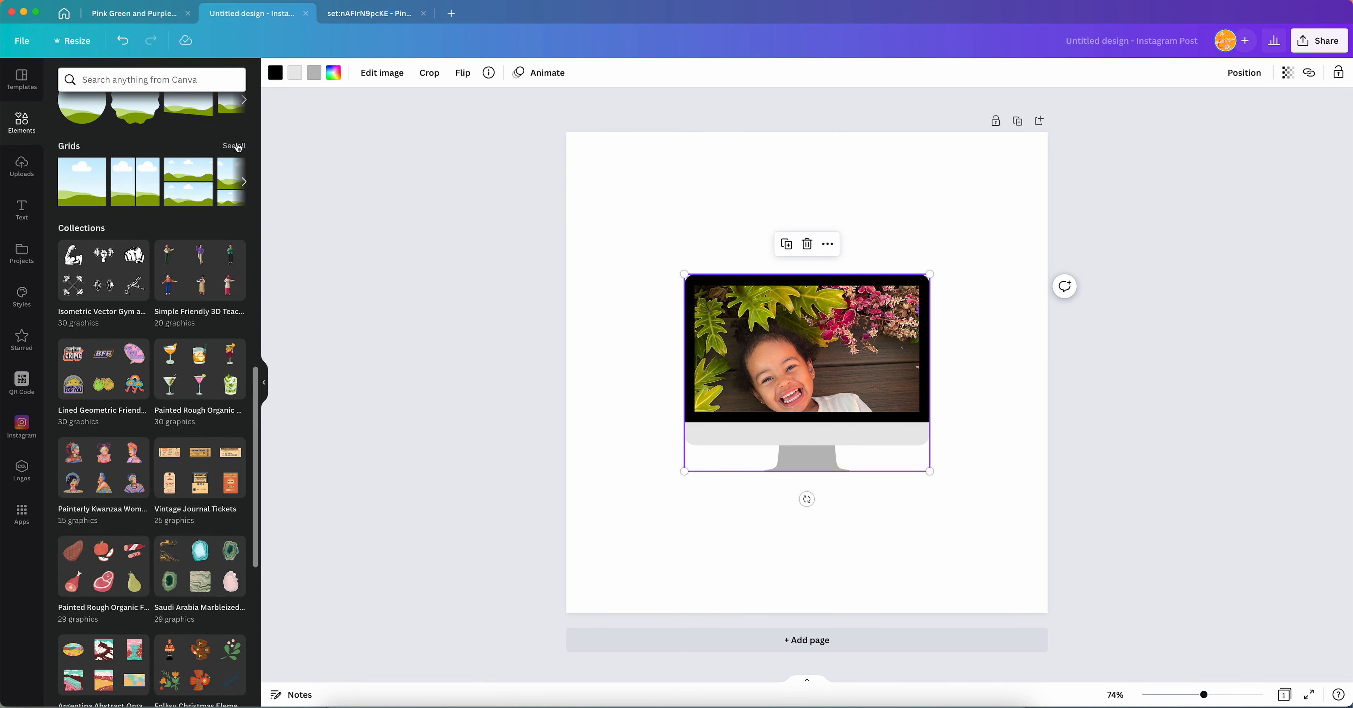
left_click(234, 146)
scroll(165, 551, "down", 5)
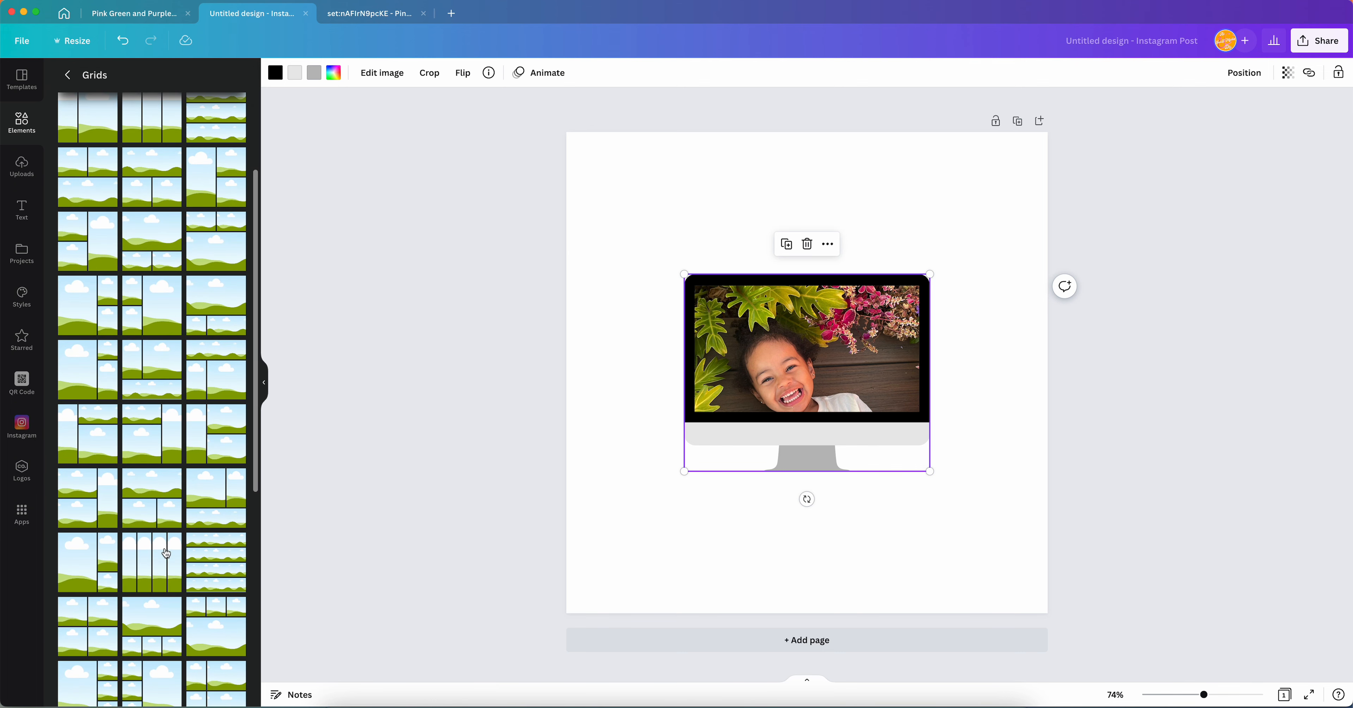
scroll(196, 615, "down", 3)
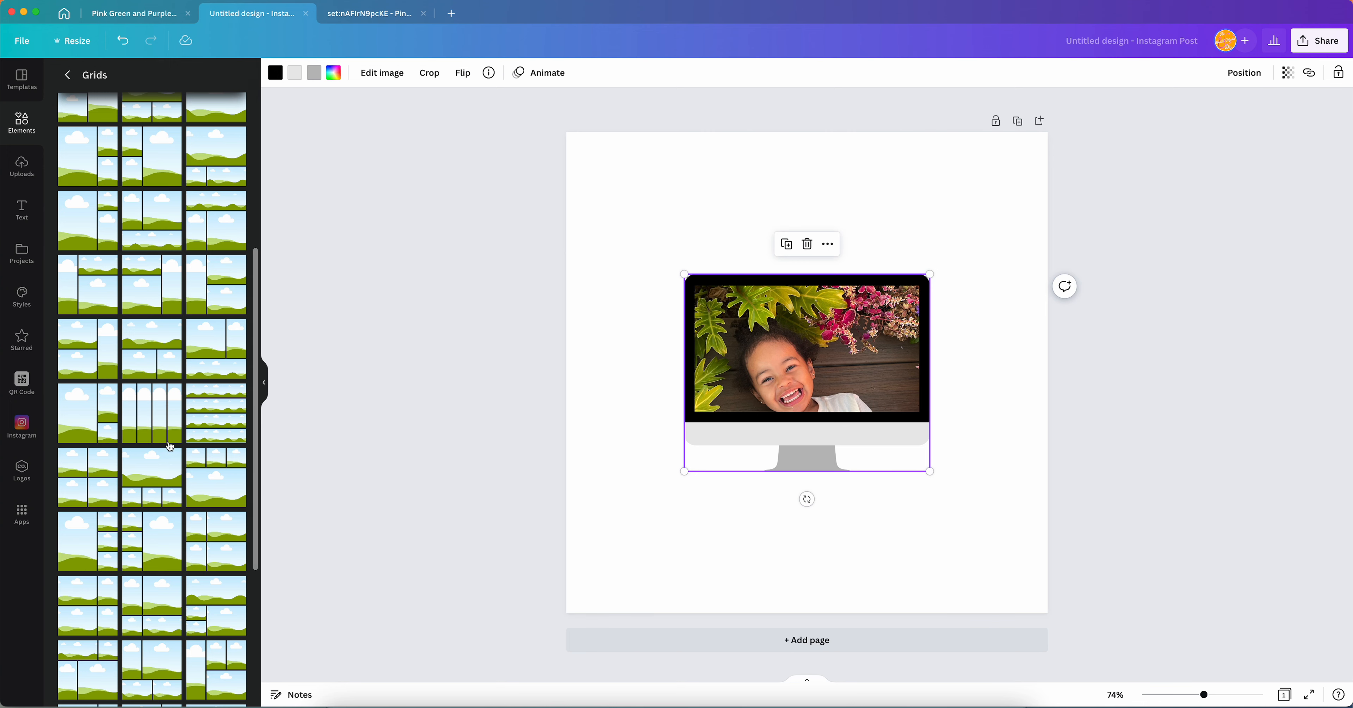
scroll(195, 537, "down", 5)
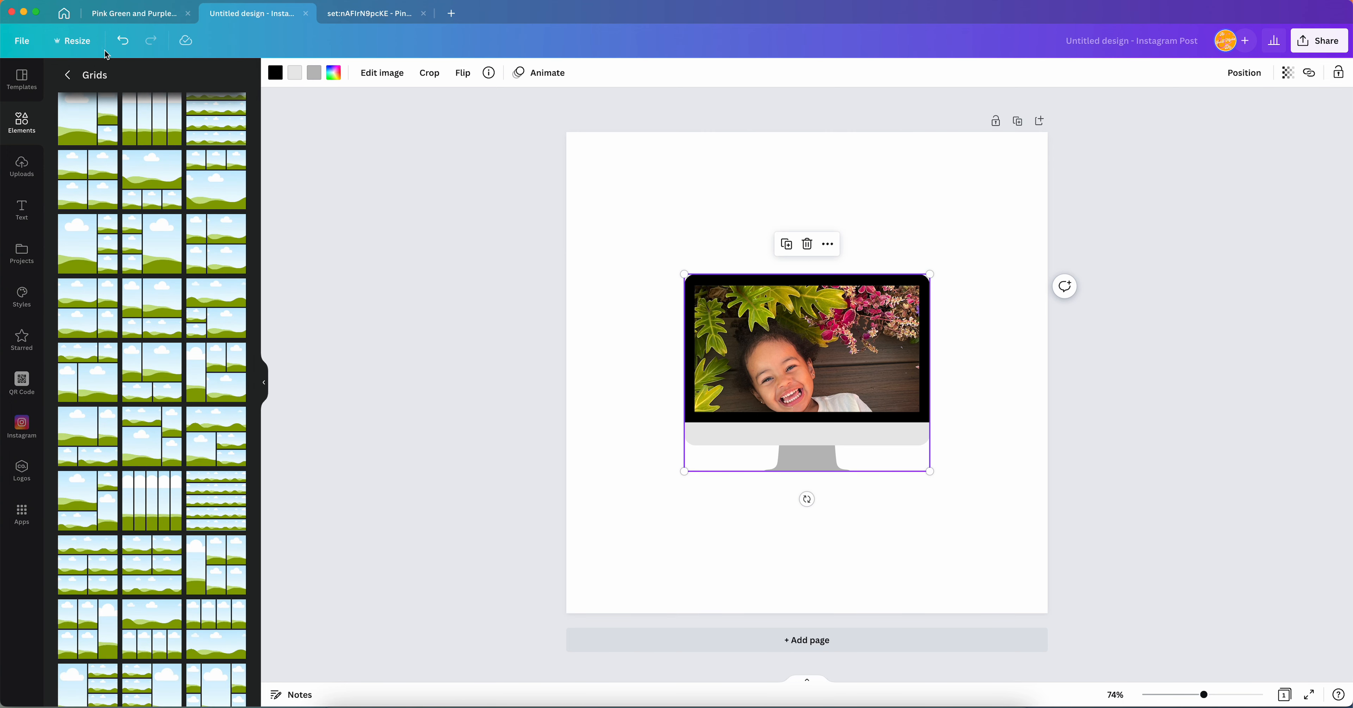
Return to the main elements library and look through its graphics Collections
left_click(71, 81)
scroll(135, 346, "down", 10)
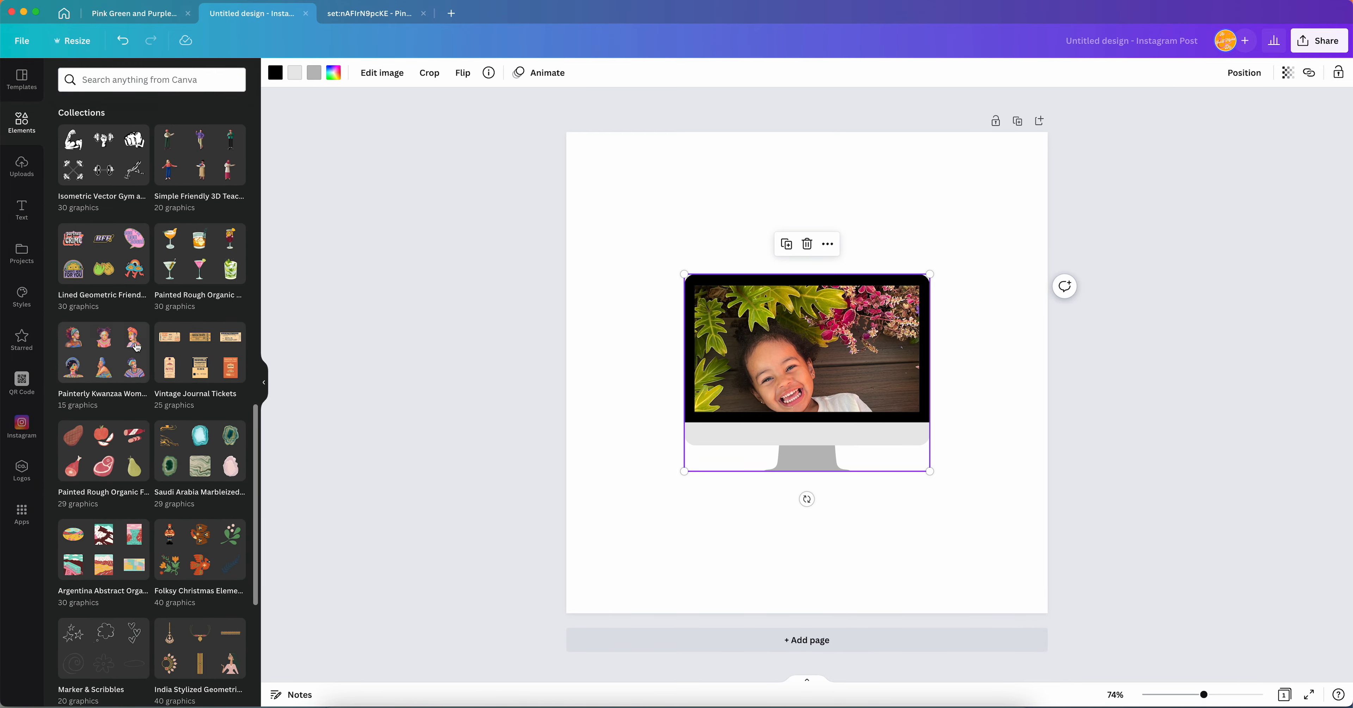
scroll(136, 347, "down", 15)
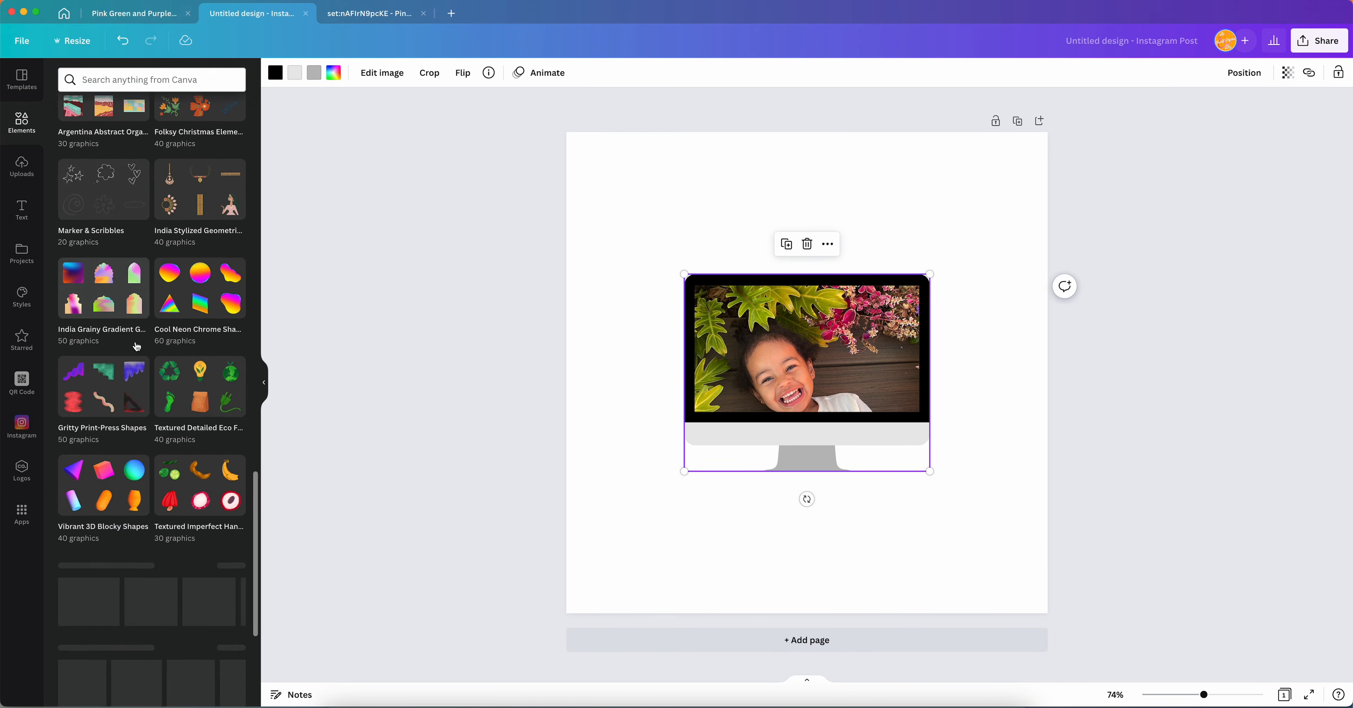
scroll(136, 346, "up", 10)
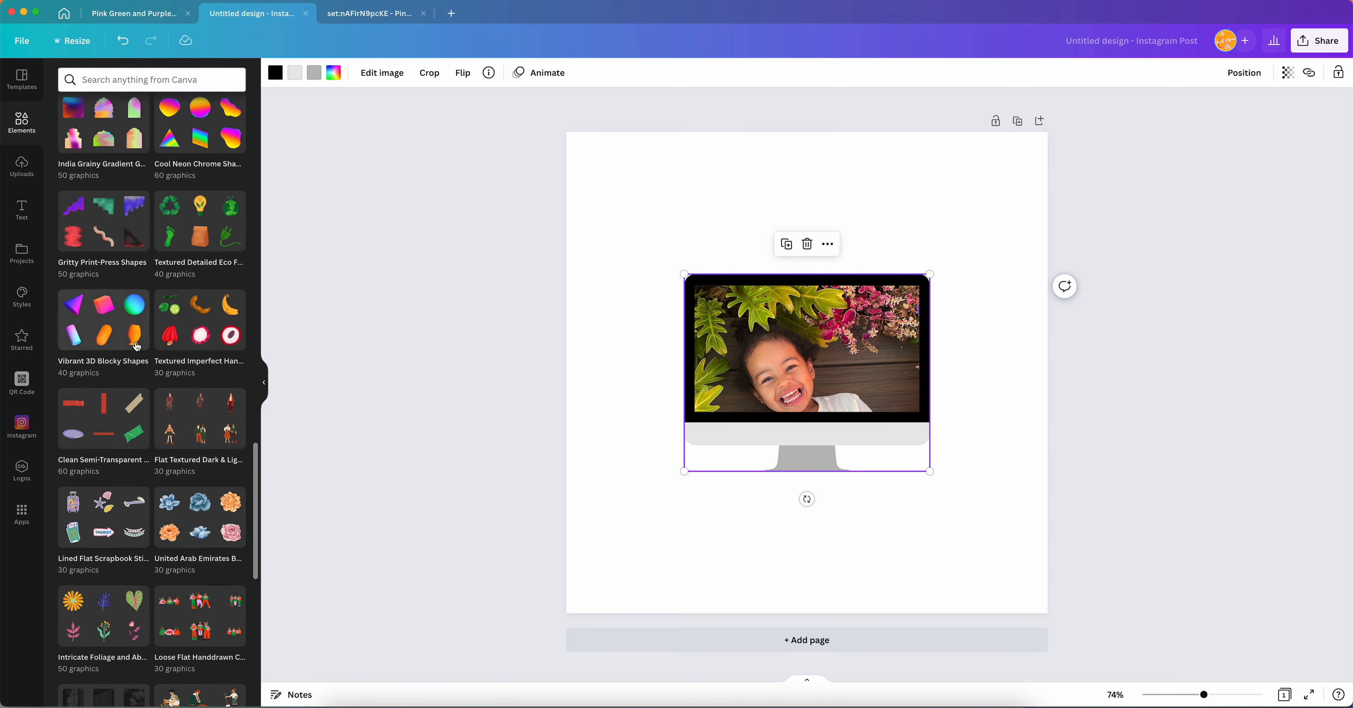
scroll(137, 346, "up", 2)
scroll(138, 345, "up", 12)
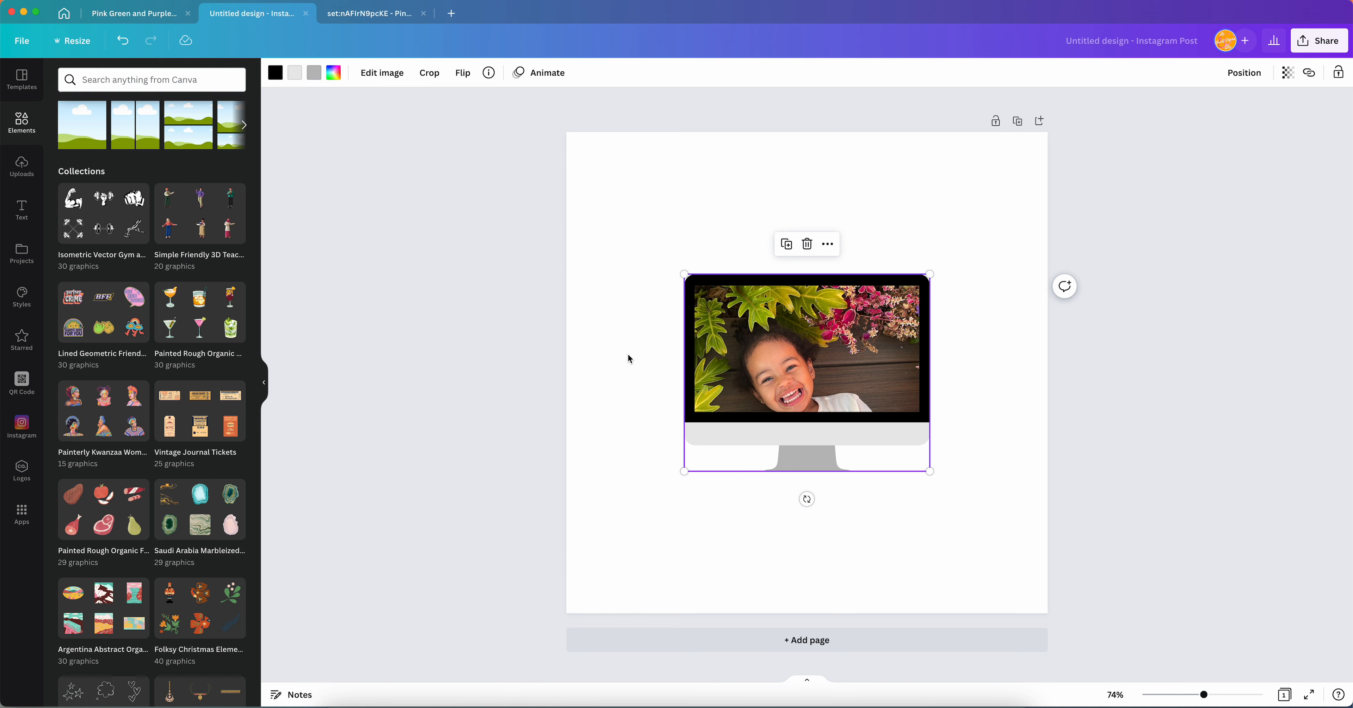
Delete the photo and the computer frame so the page is blank
key("Delete")
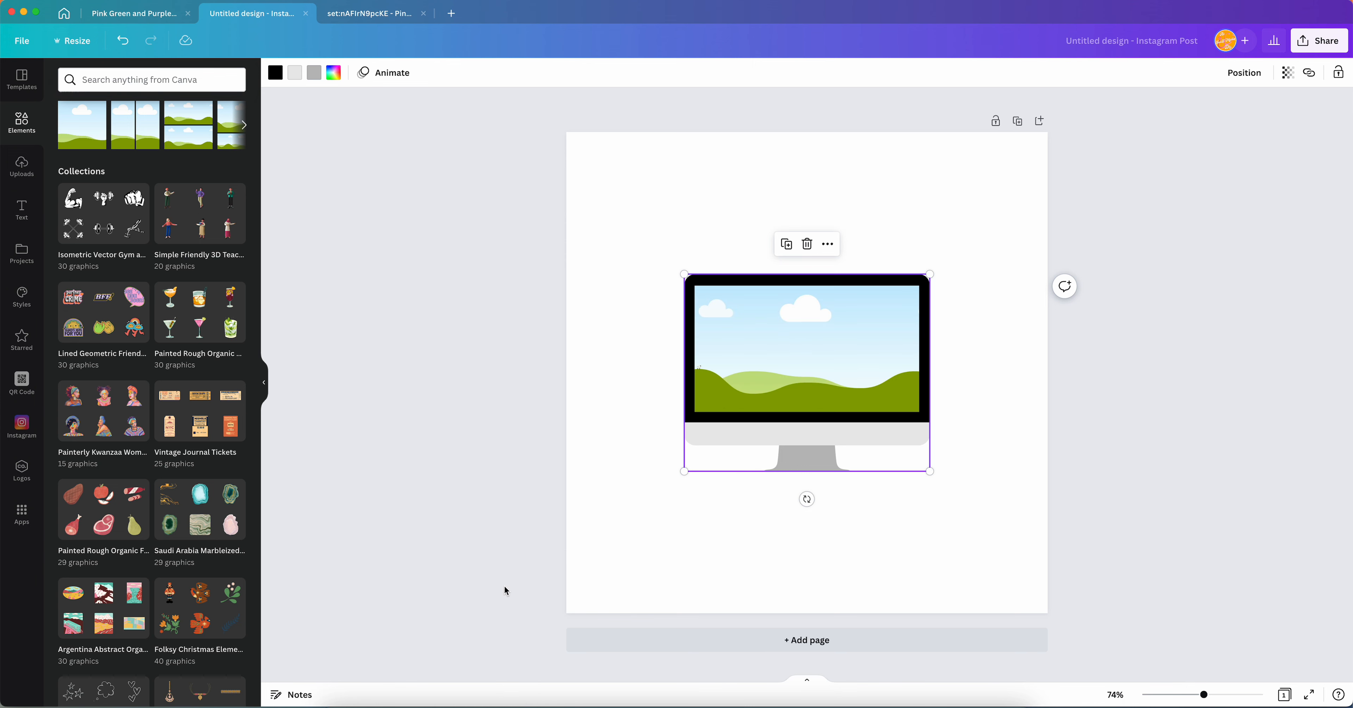
key("Delete")
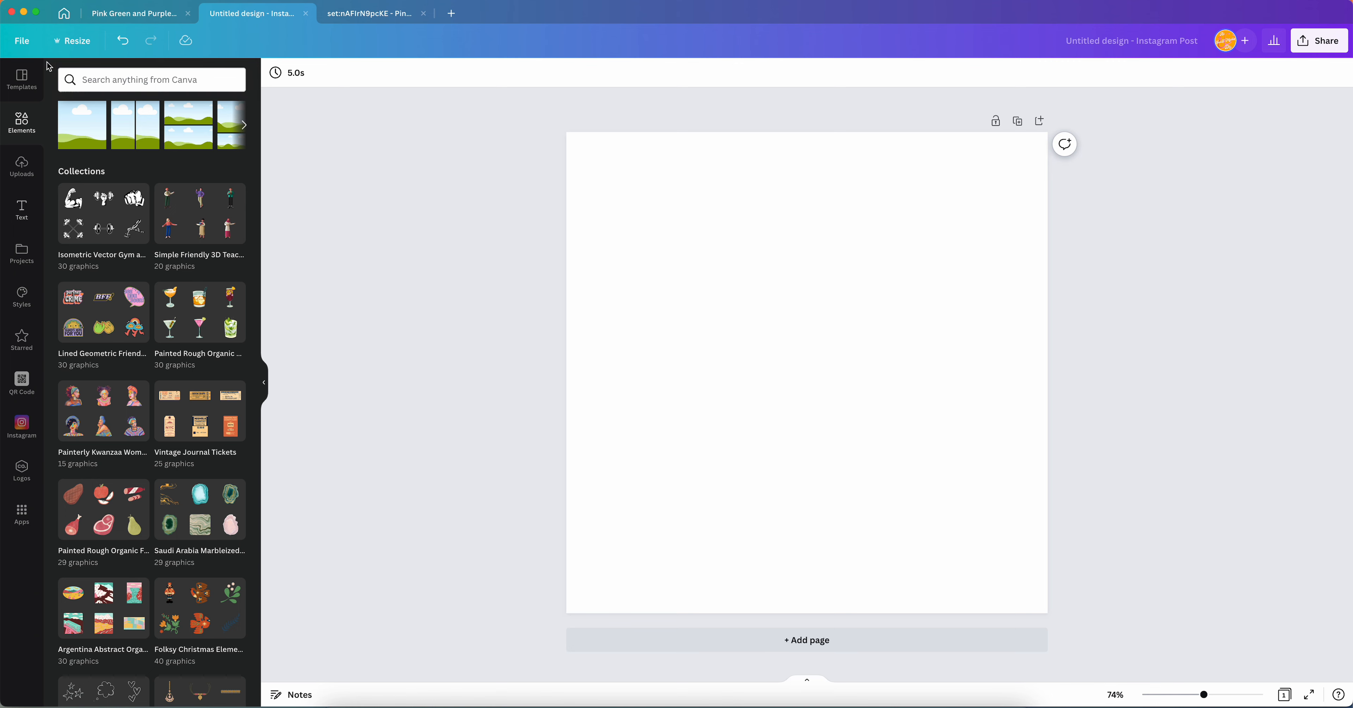
Add a default paragraph text box and place it left of centre, slightly above the middle of the page
left_click(21, 165)
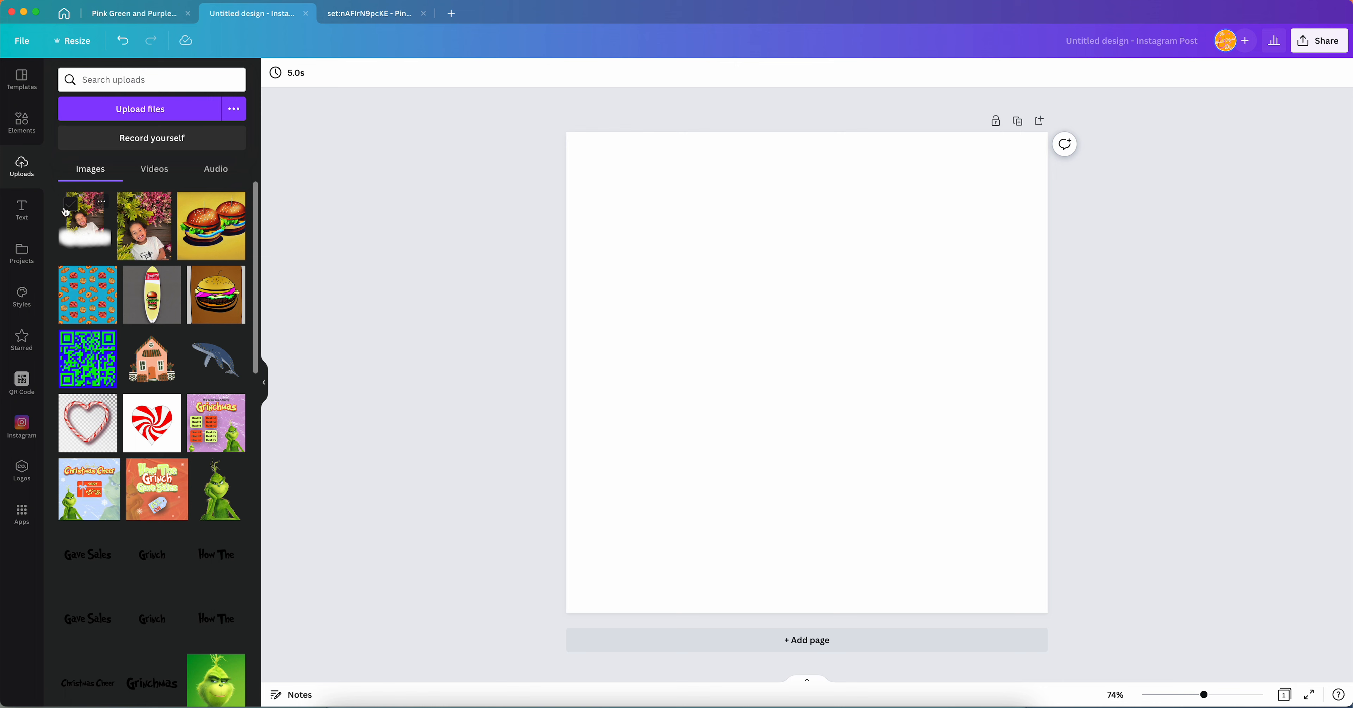
left_click(21, 200)
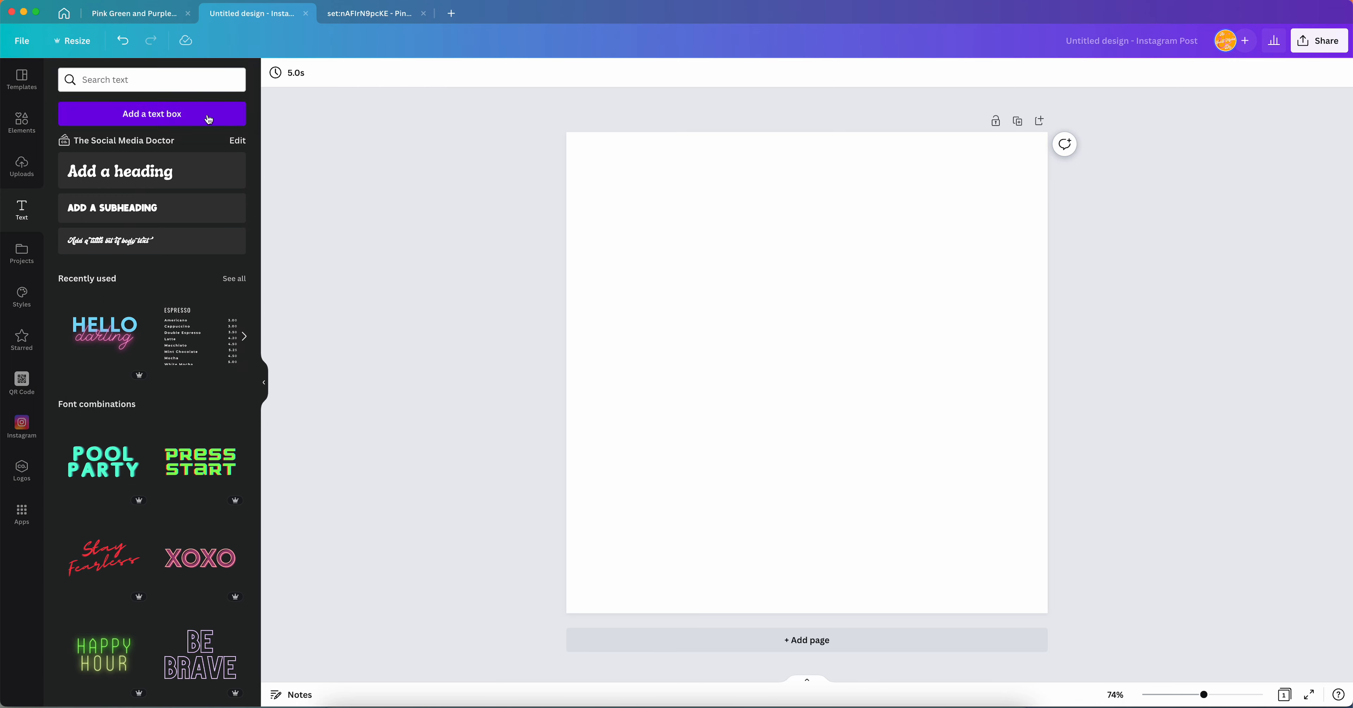
left_click(229, 121)
left_click_drag(773, 368, 619, 254)
Examine the ready-made font combinations available for text designs
scroll(111, 305, "down", 2)
scroll(111, 304, "down", 10)
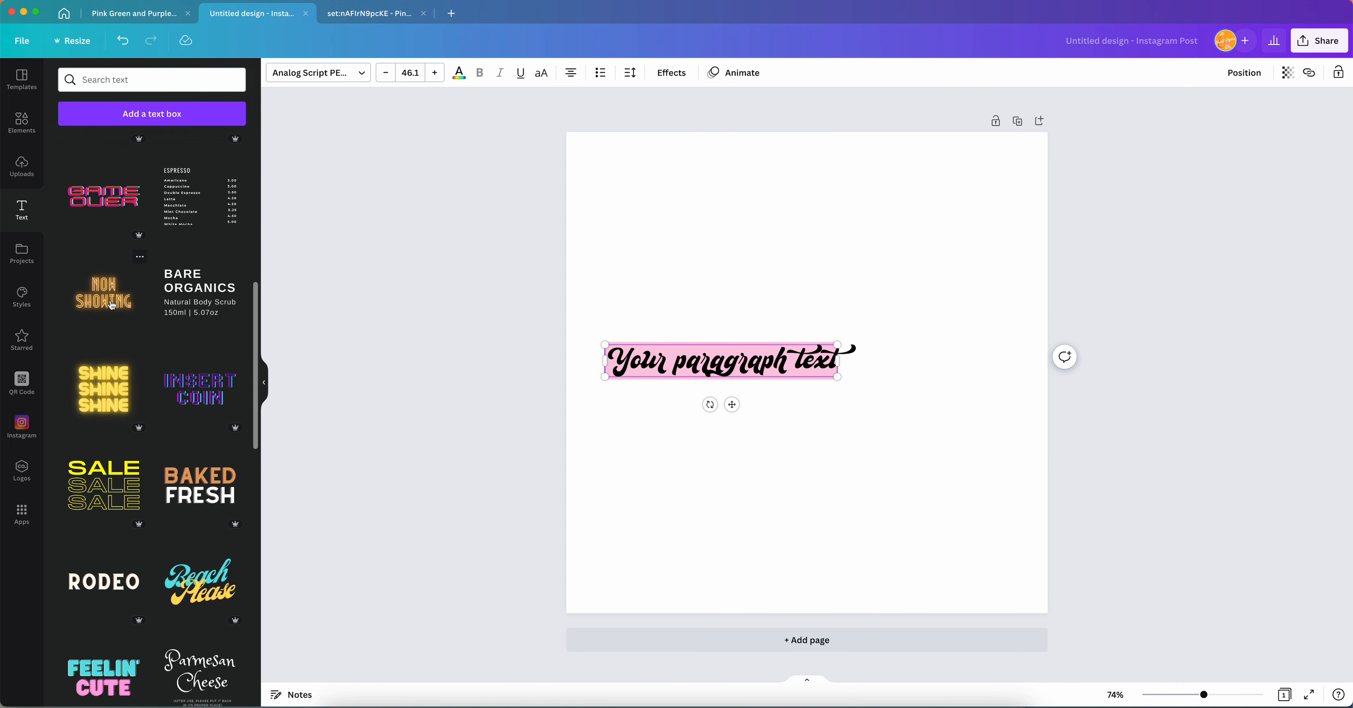
scroll(112, 305, "down", 4)
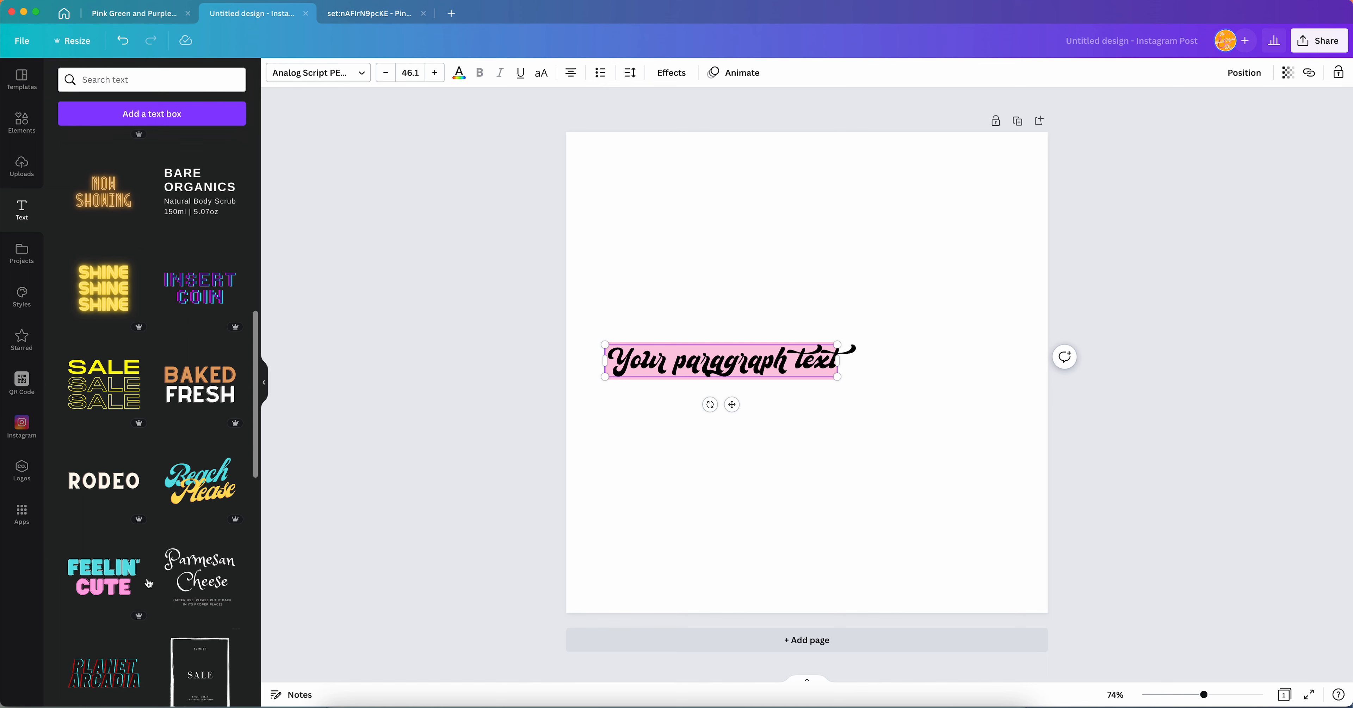
scroll(133, 476, "down", 10)
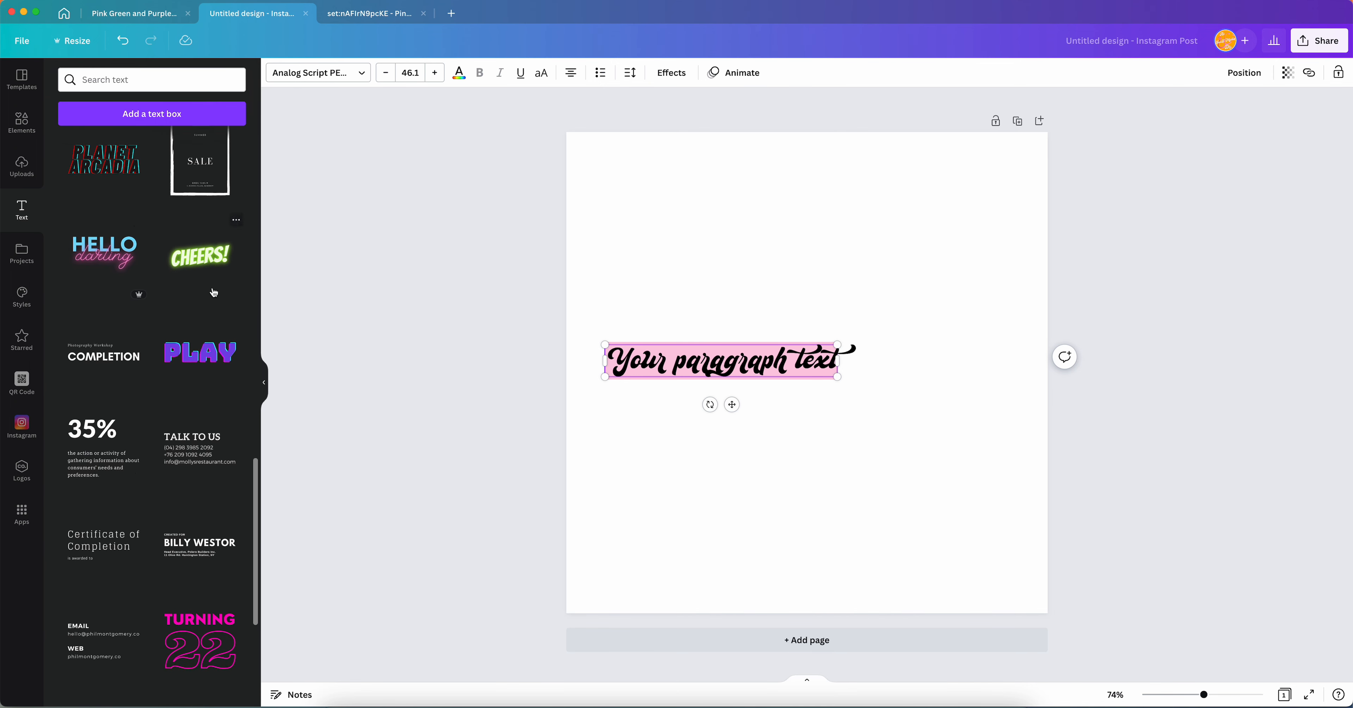
scroll(180, 497, "down", 4)
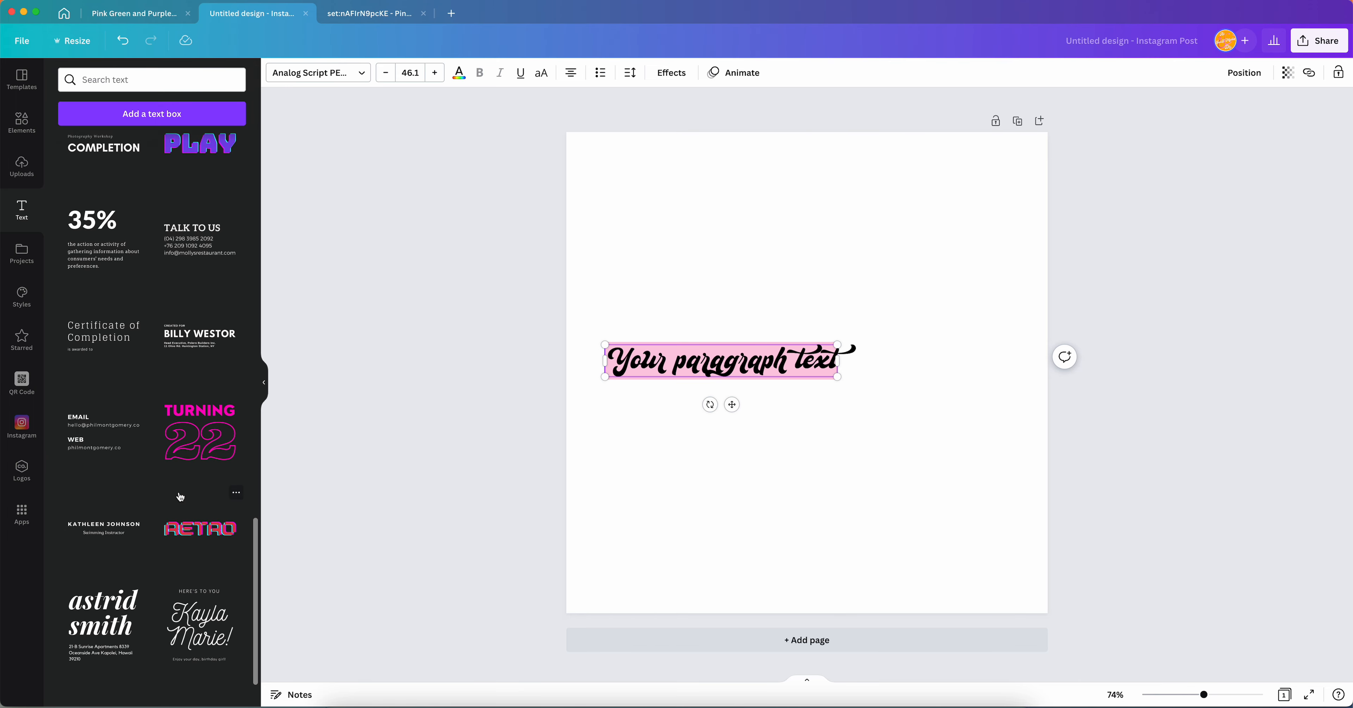
scroll(180, 497, "down", 7)
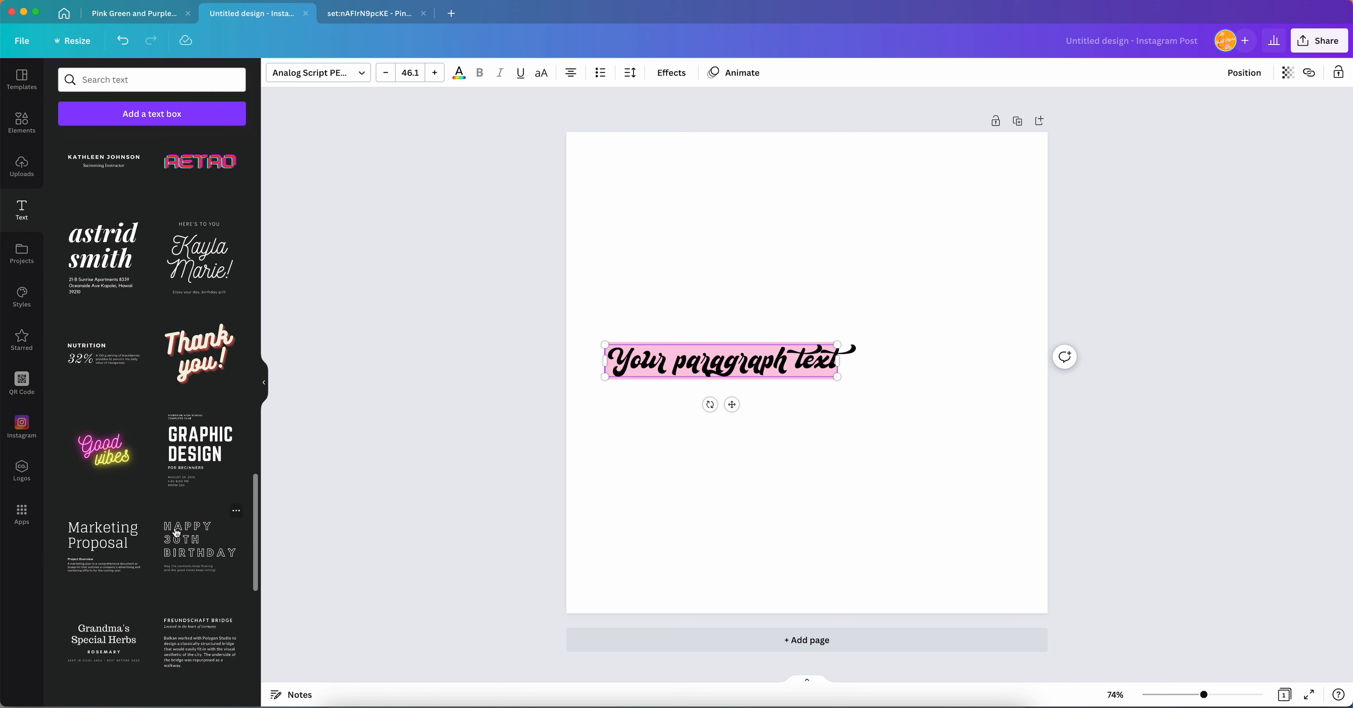
scroll(177, 533, "down", 6)
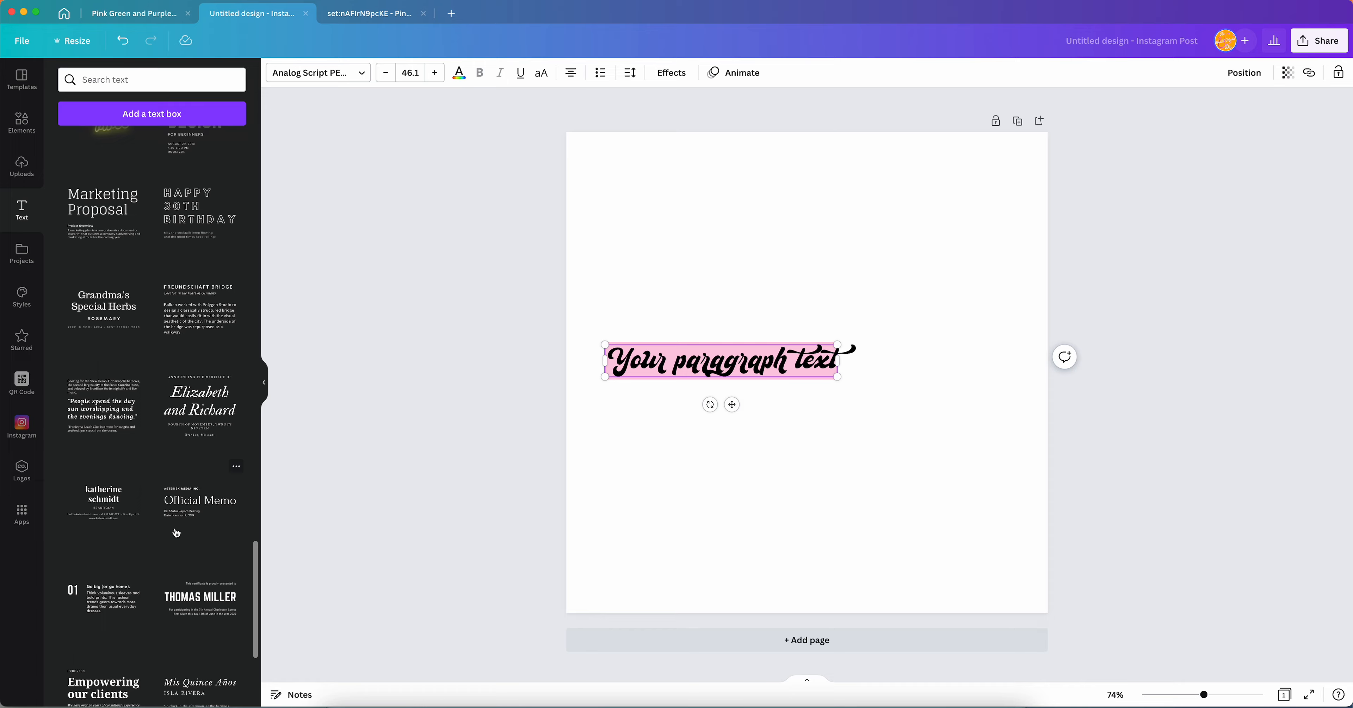
scroll(176, 533, "down", 12)
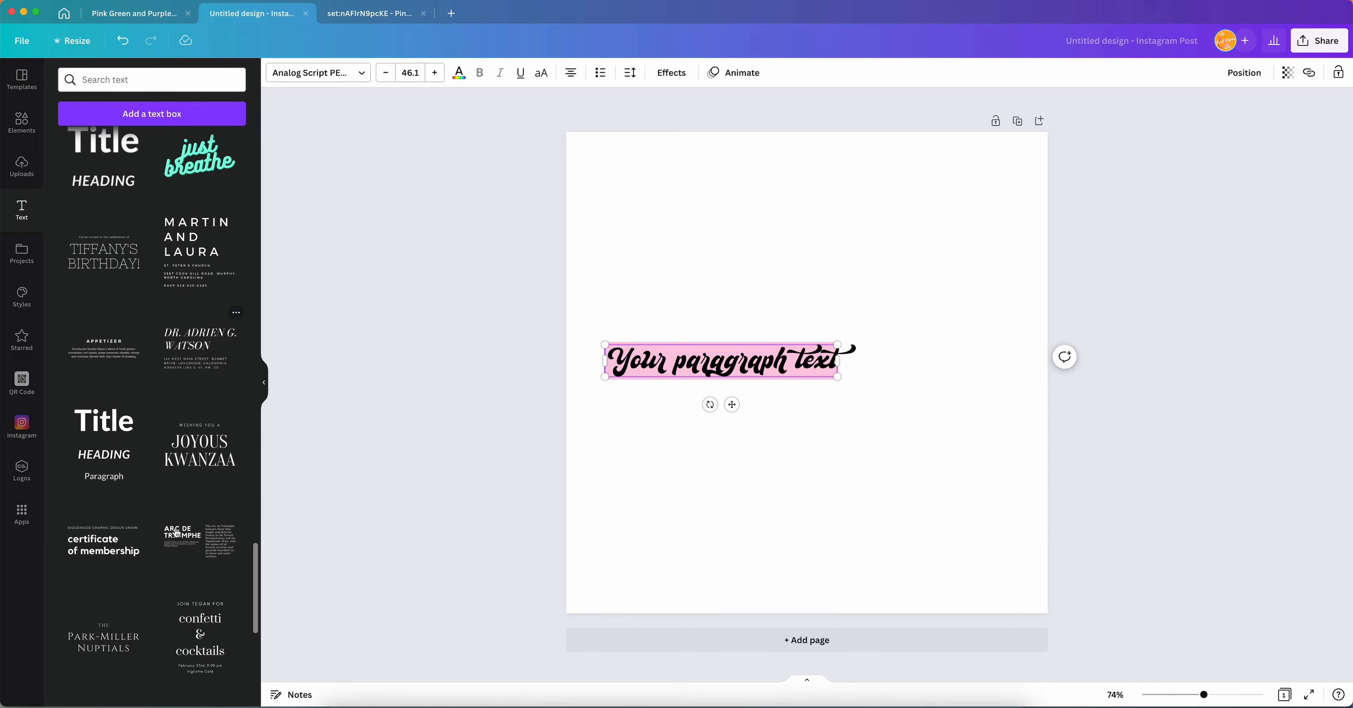
scroll(177, 533, "down", 10)
scroll(174, 527, "up", 6)
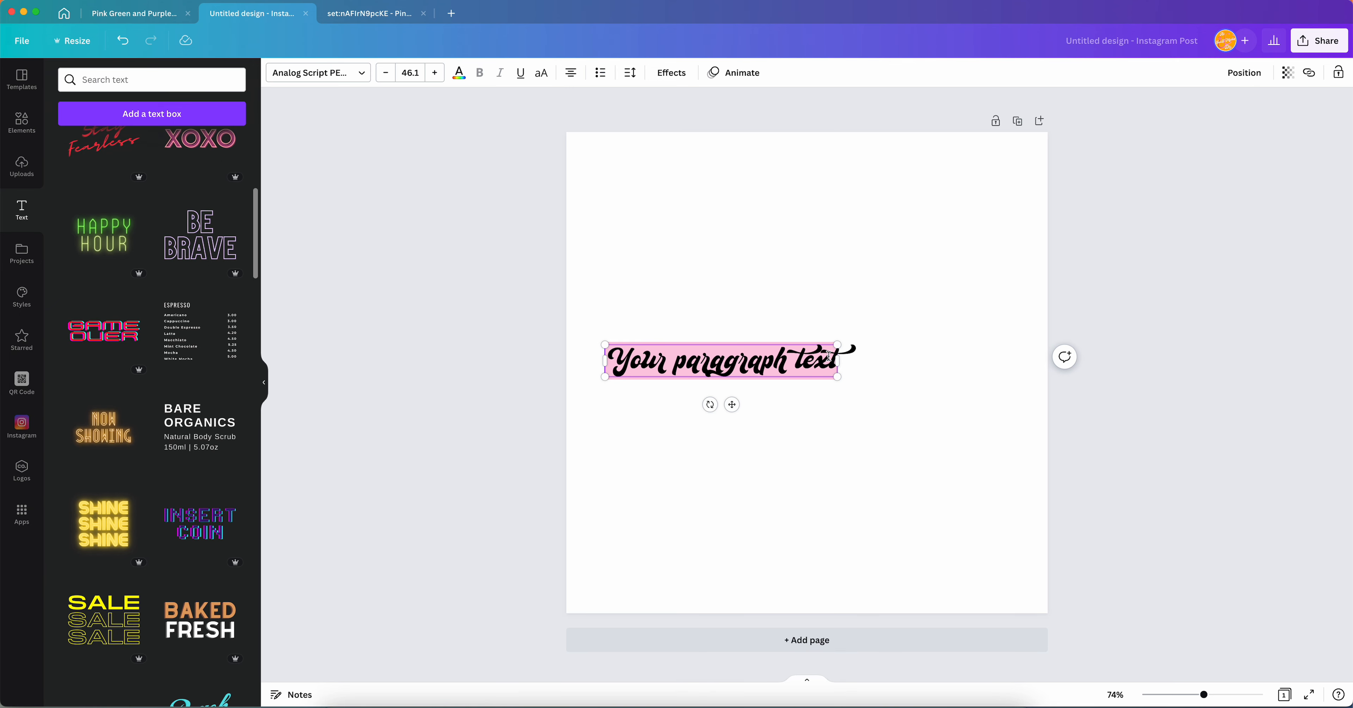
Try the Espresso menu font combination in the upper right of the page, and delete its heading, item list and prices
left_click(886, 306)
left_click_drag(886, 306, 984, 209)
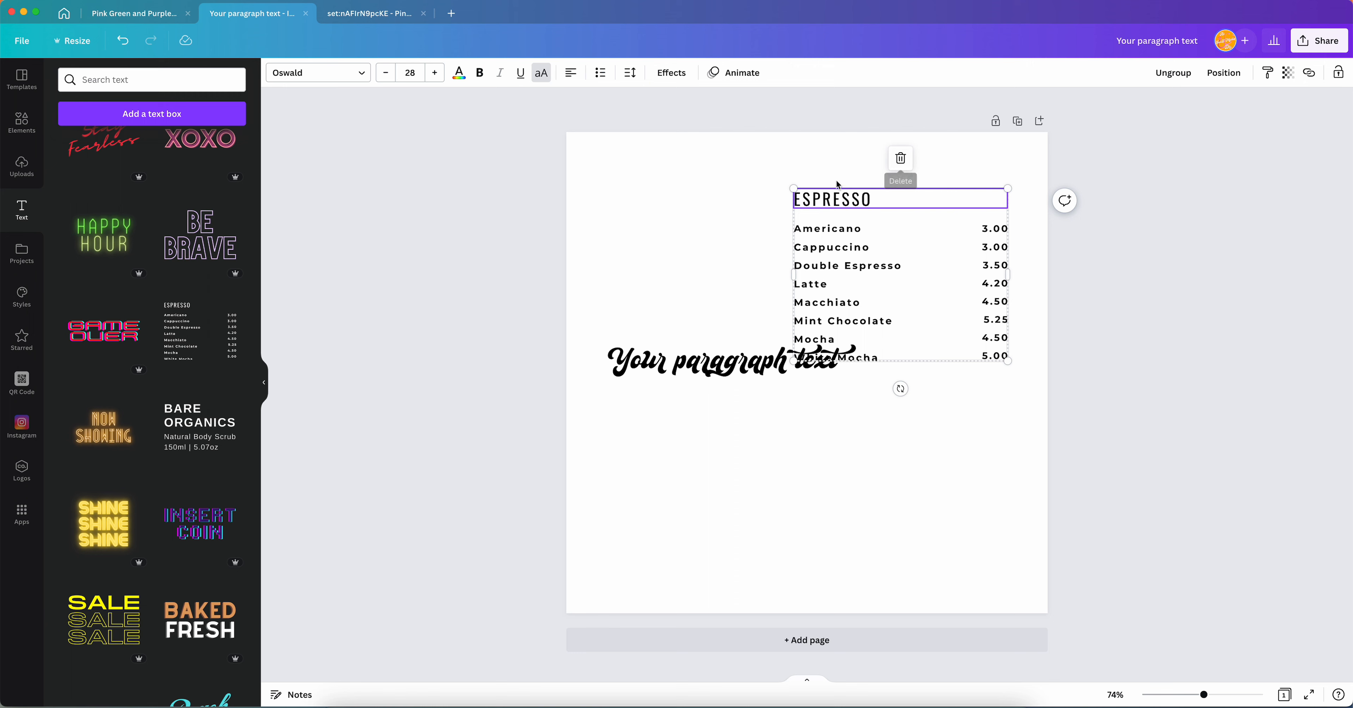
left_click(901, 159)
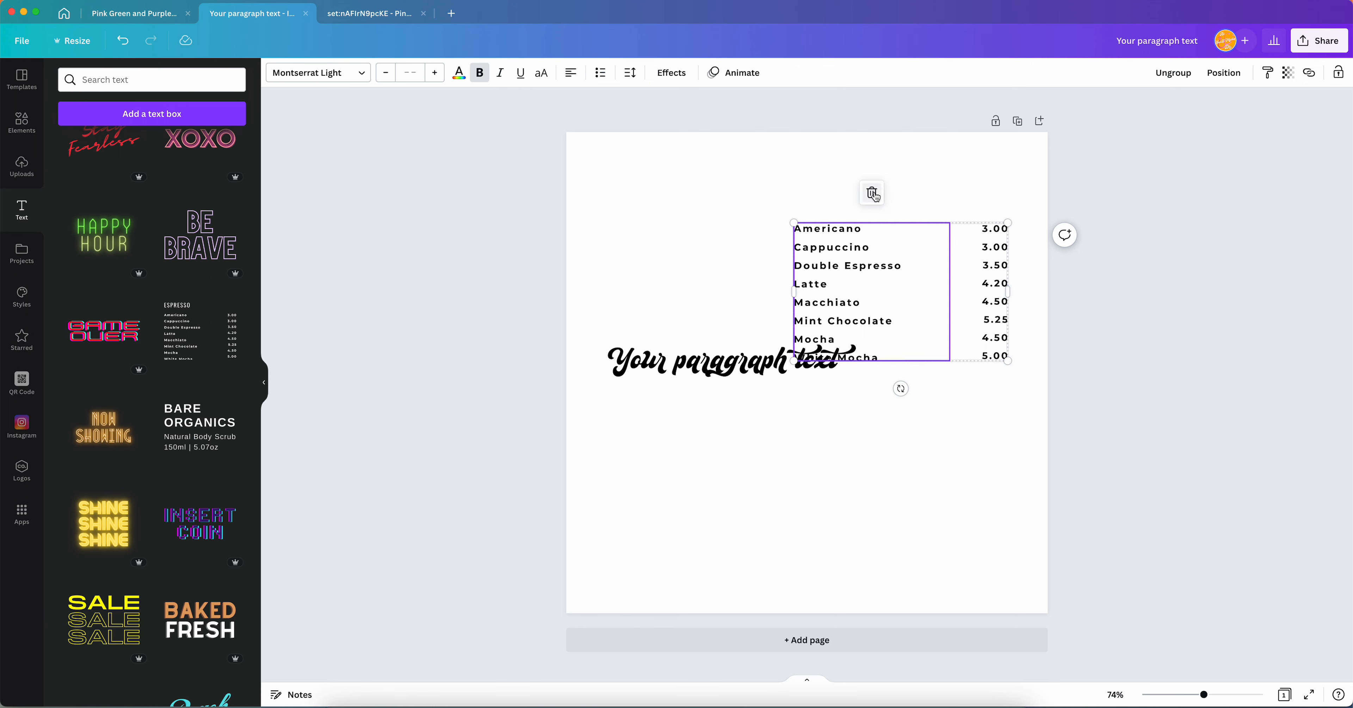
left_click(901, 192)
left_click(986, 192)
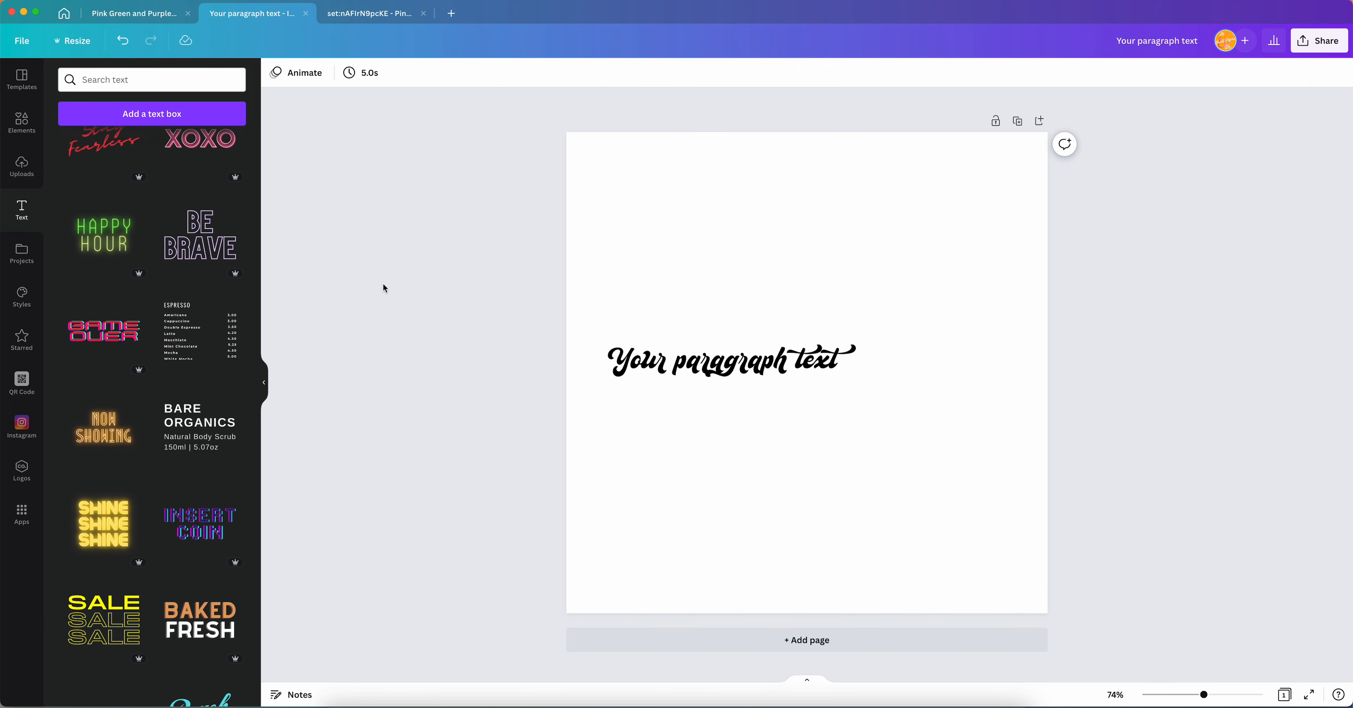
Try the neon Happy Hour font combination on the page, and delete it
scroll(106, 340, "up", 5)
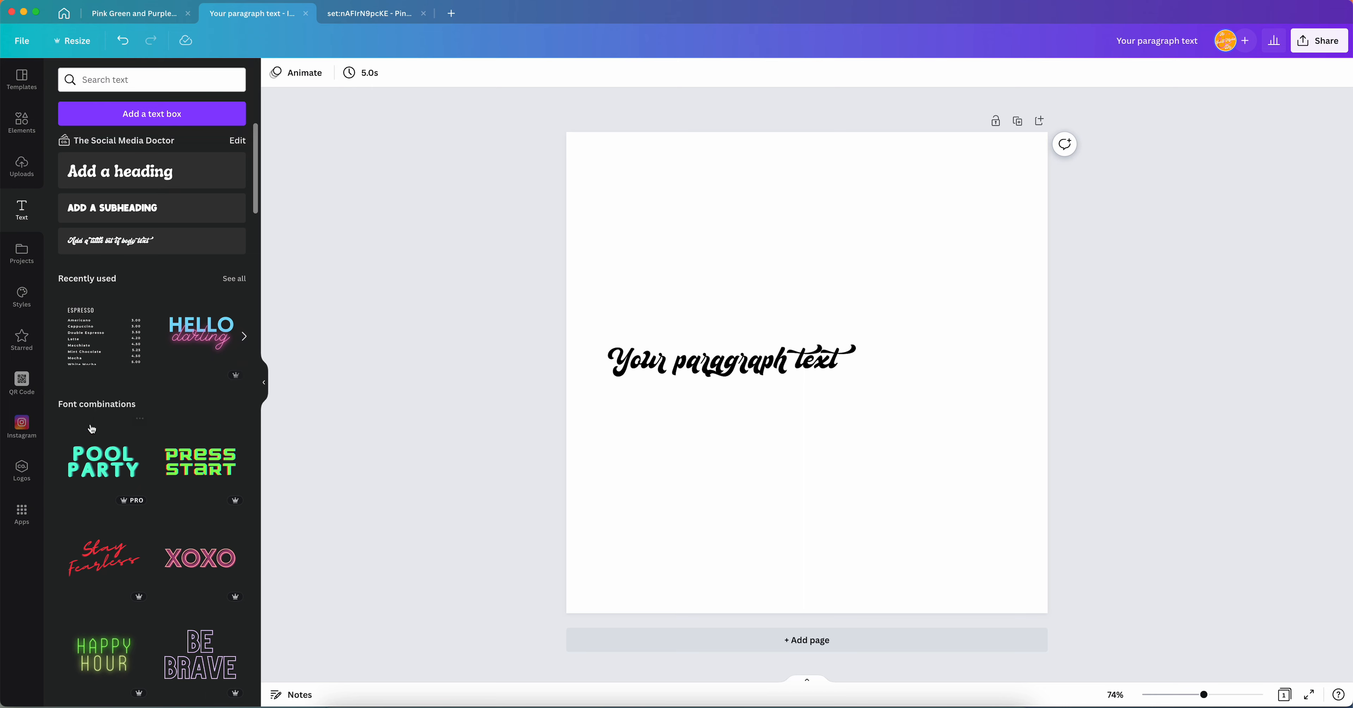
scroll(164, 492, "down", 1)
scroll(165, 492, "down", 5)
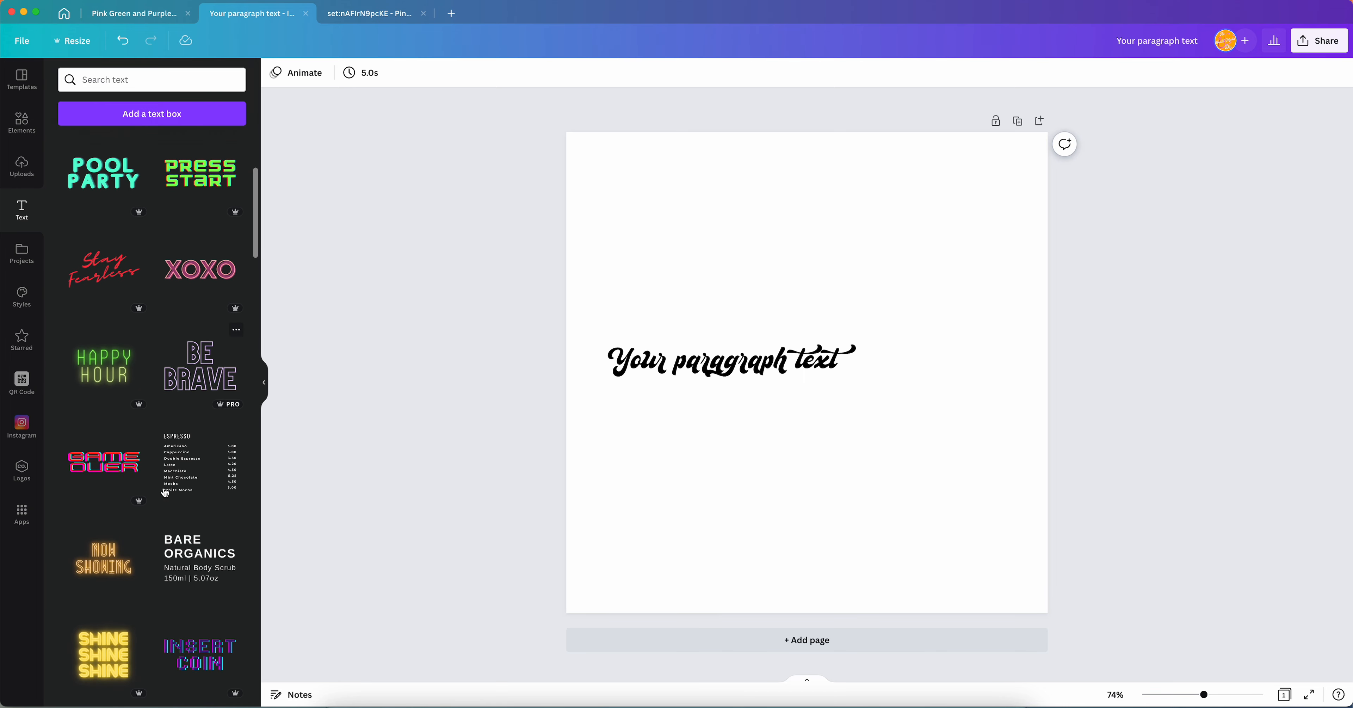
left_click(104, 365)
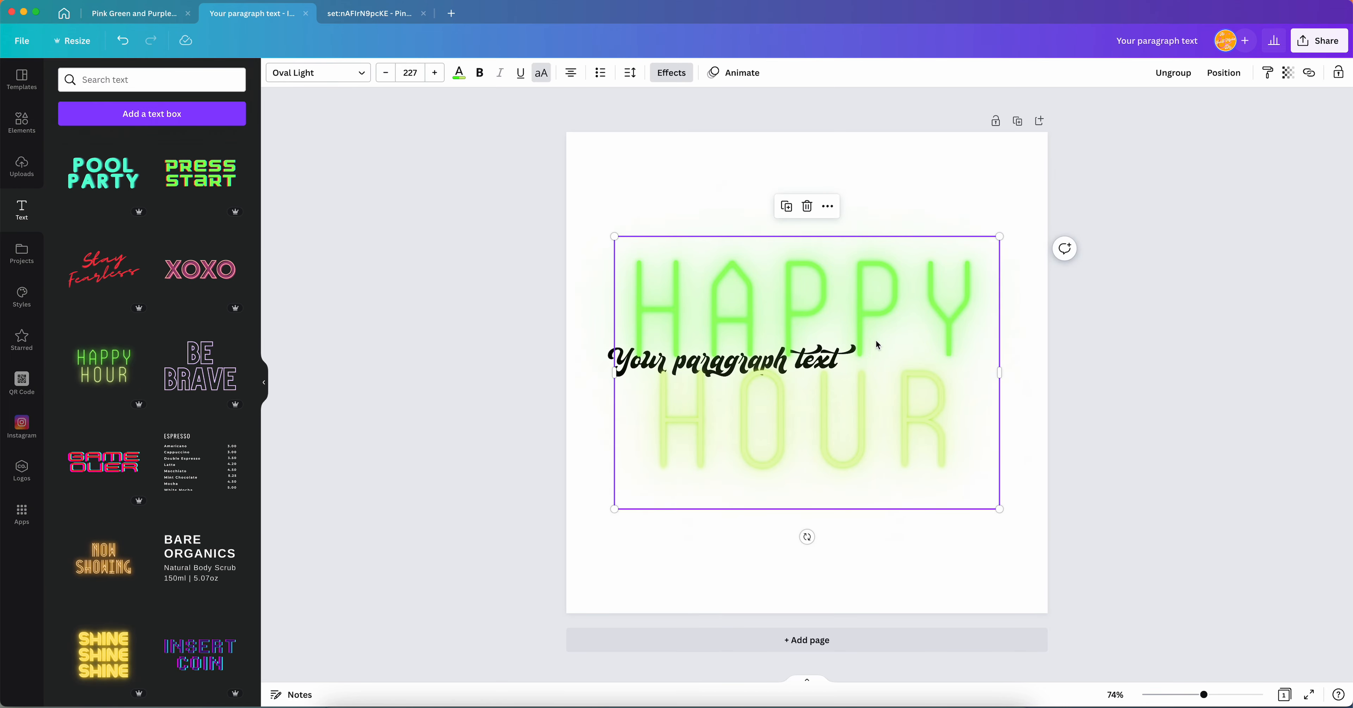
left_click(807, 206)
scroll(120, 492, "up", 1)
scroll(120, 492, "down", 4)
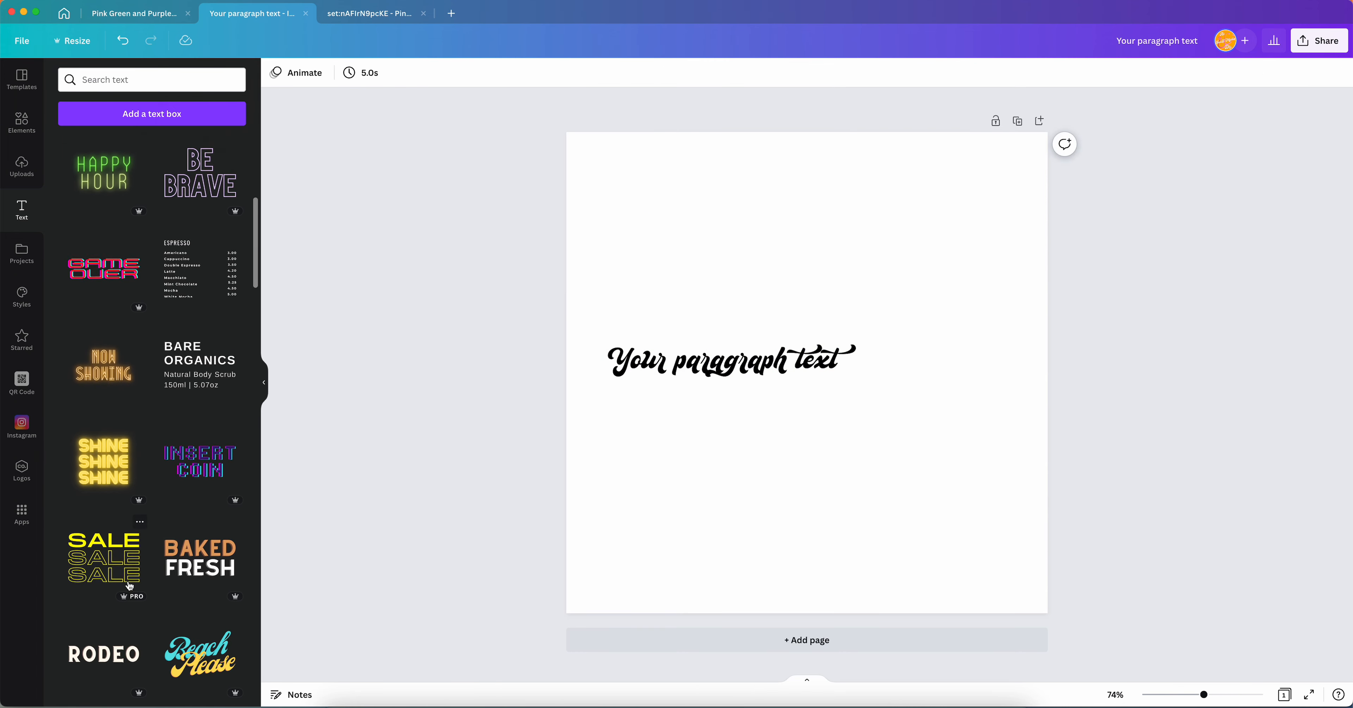
scroll(148, 562, "up", 10)
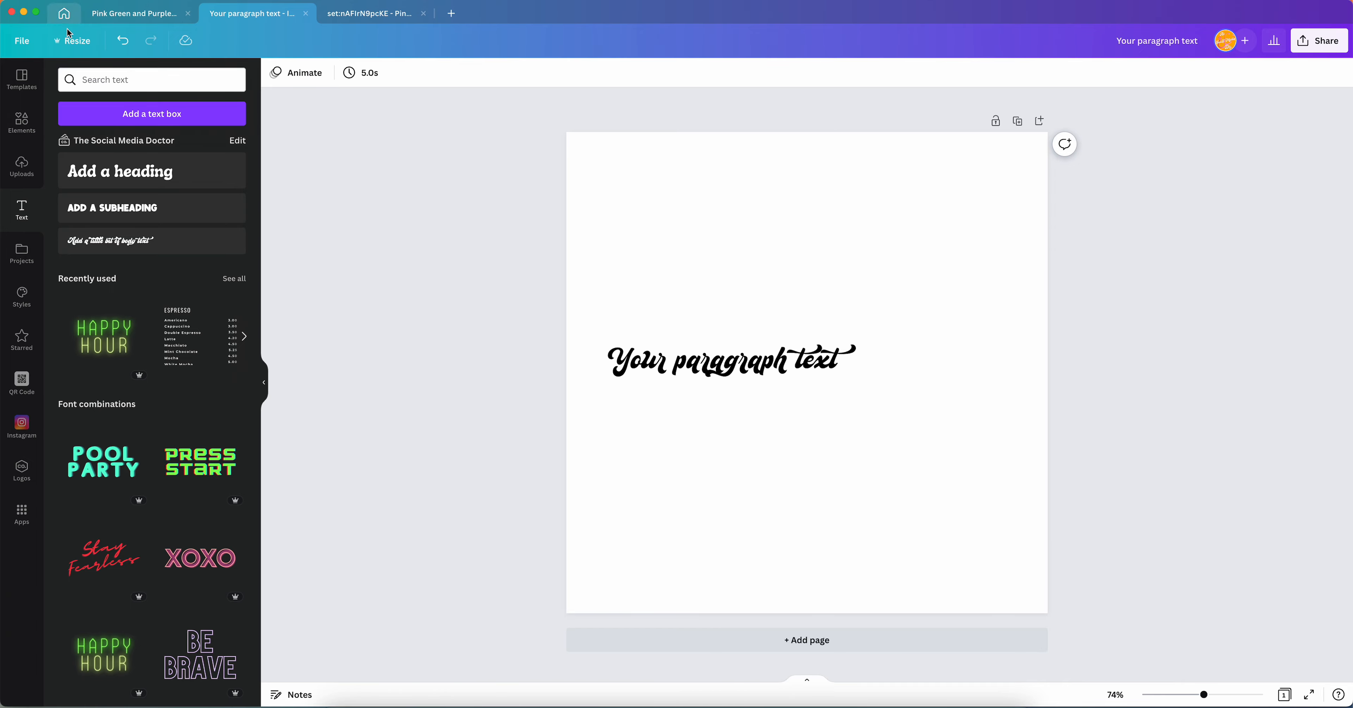
Leave the design for the Canva home and open The Social Media Doctor's Brand Kit
left_click(64, 13)
left_click(67, 266)
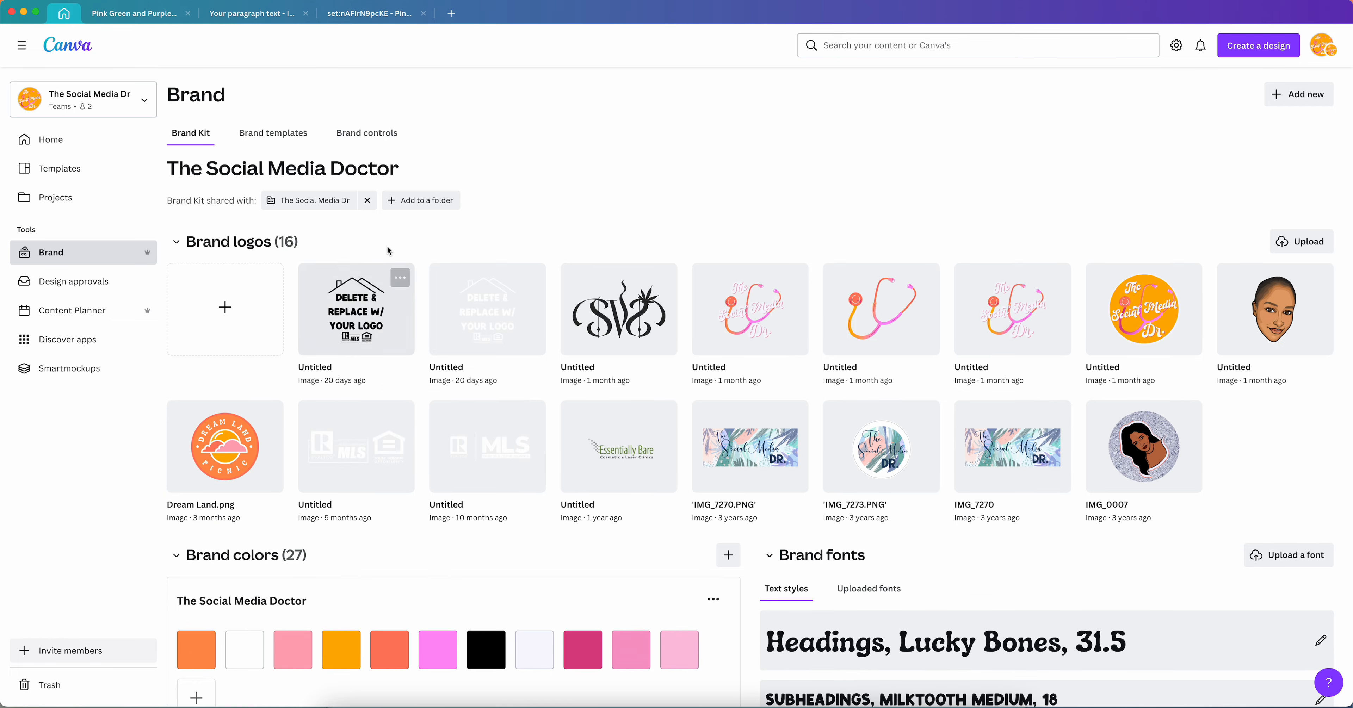
Examine the Brand Kit's color palettes, text styles, uploaded fonts and font upload option
scroll(250, 348, "down", 5)
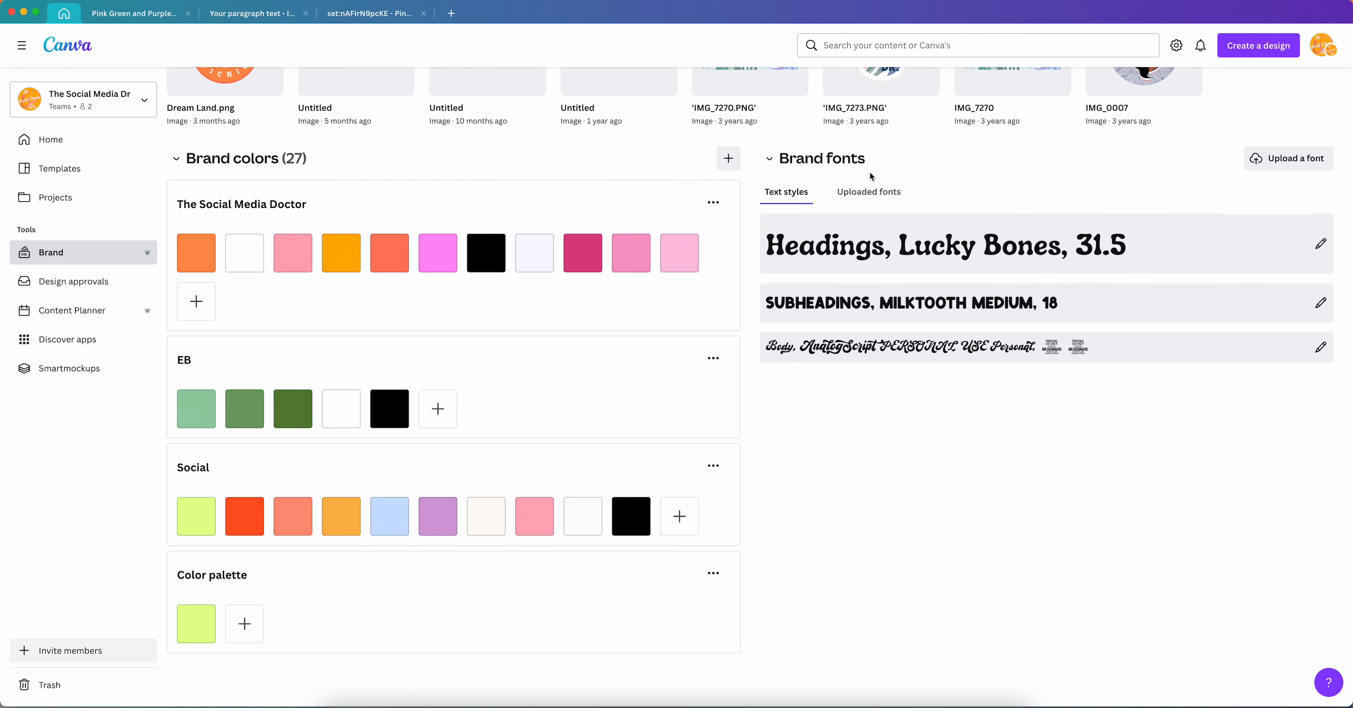
left_click(869, 192)
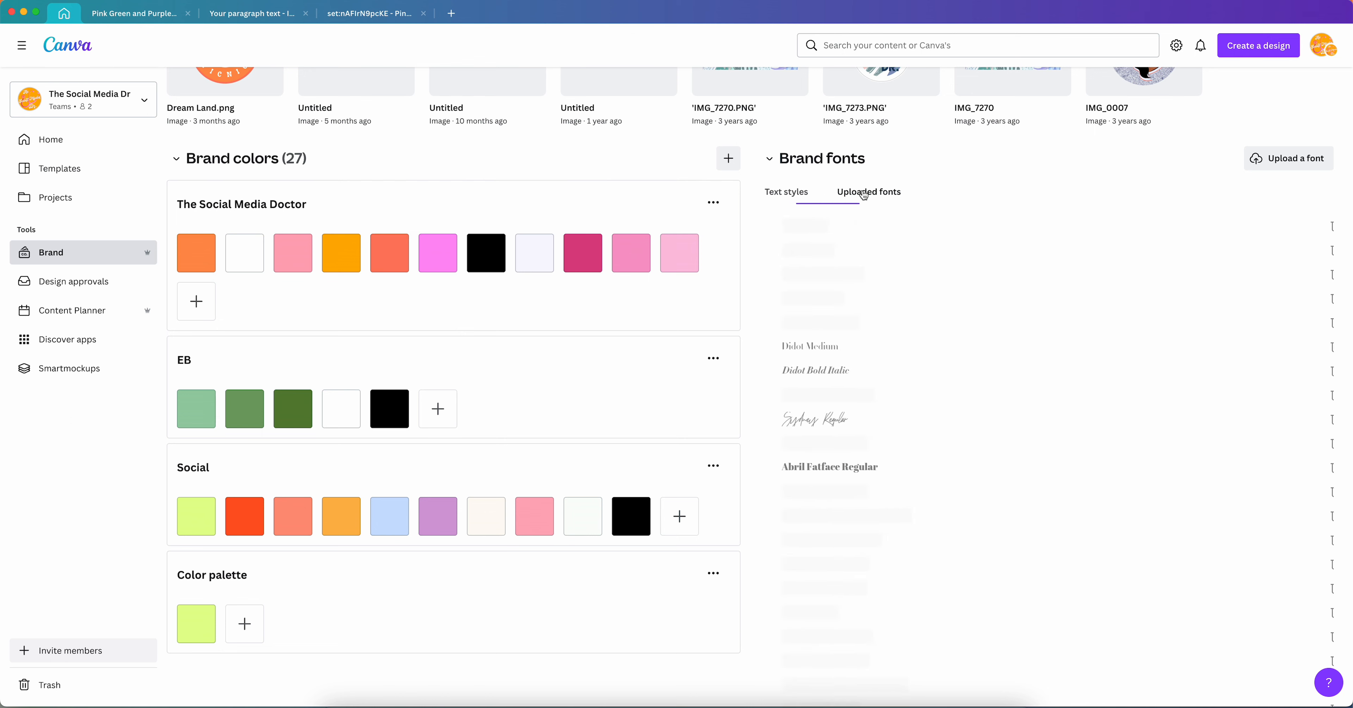
left_click(786, 192)
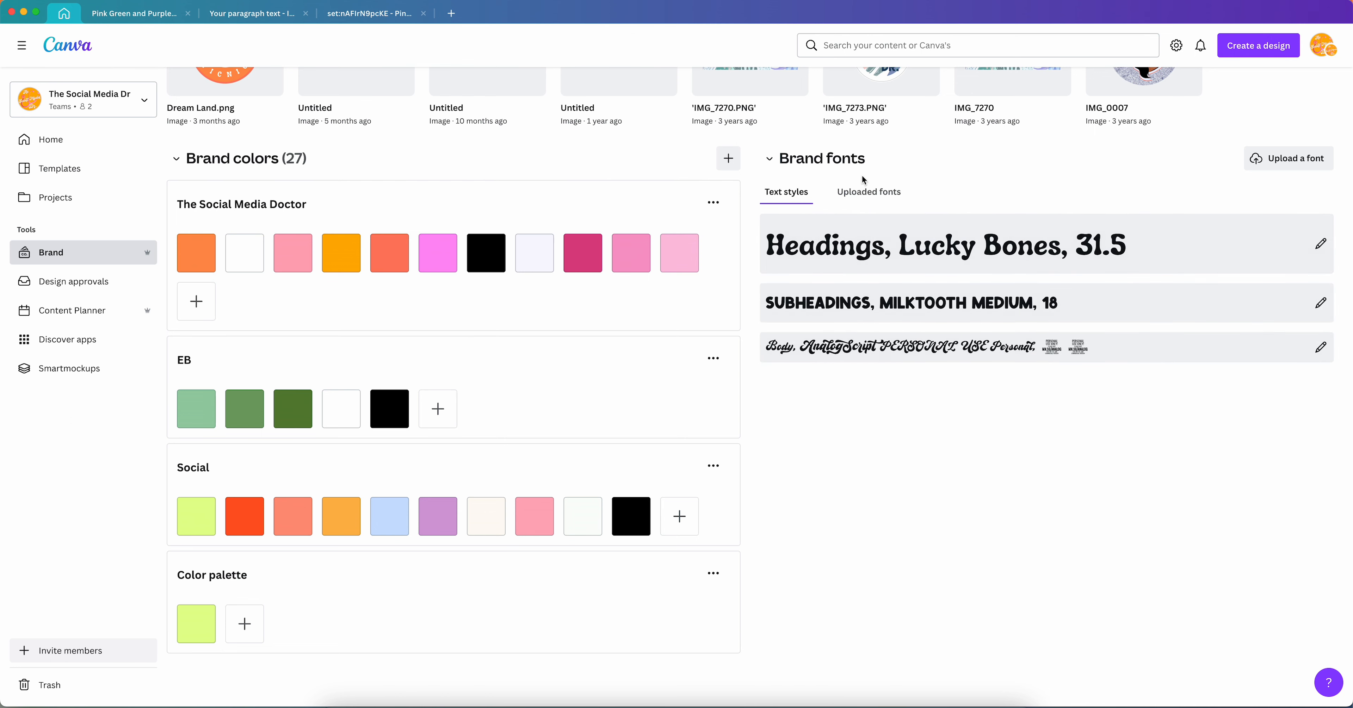
left_click(867, 195)
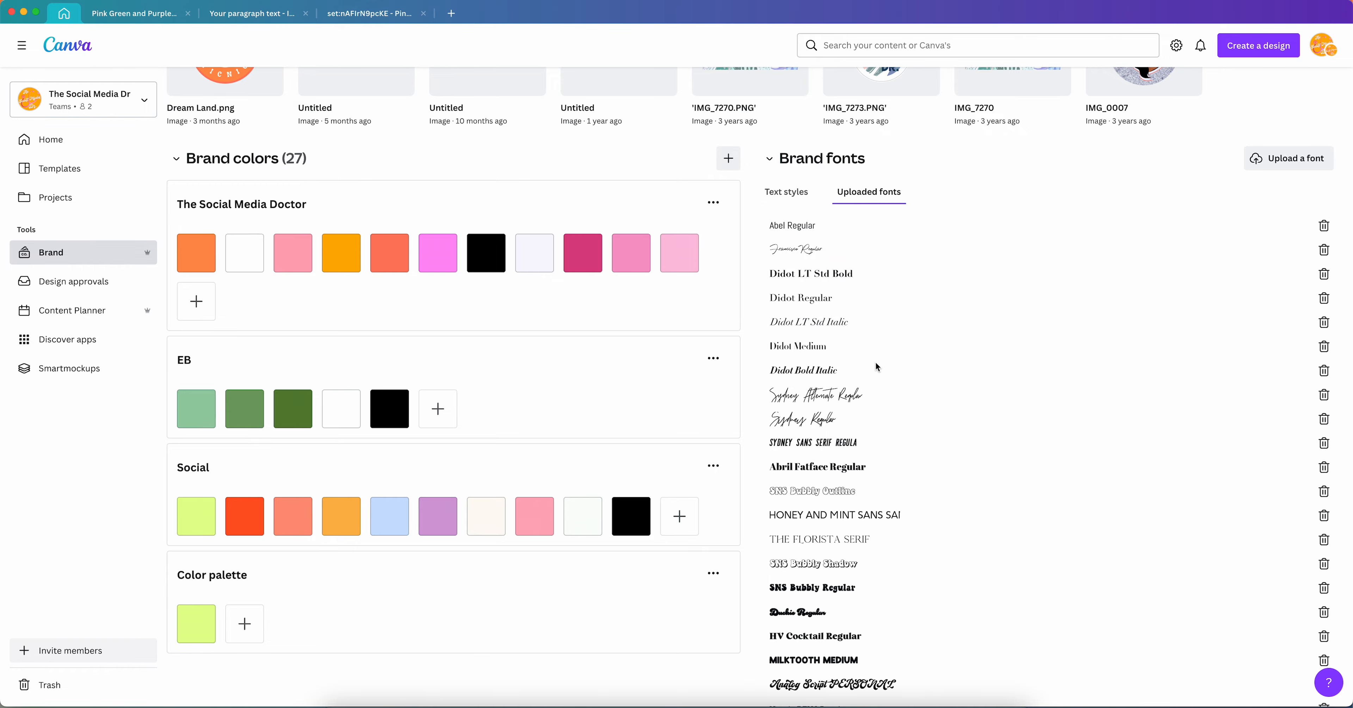
scroll(876, 365, "down", 15)
scroll(876, 366, "down", 10)
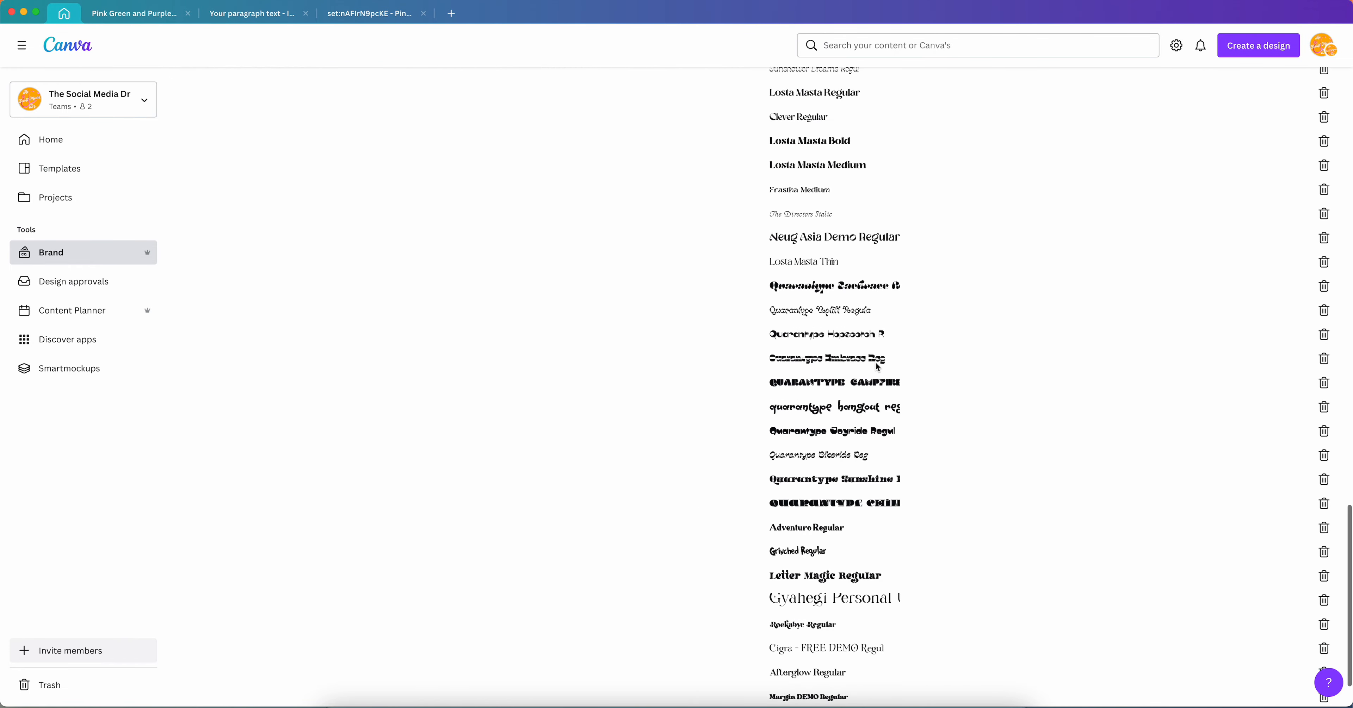
scroll(876, 366, "up", 20)
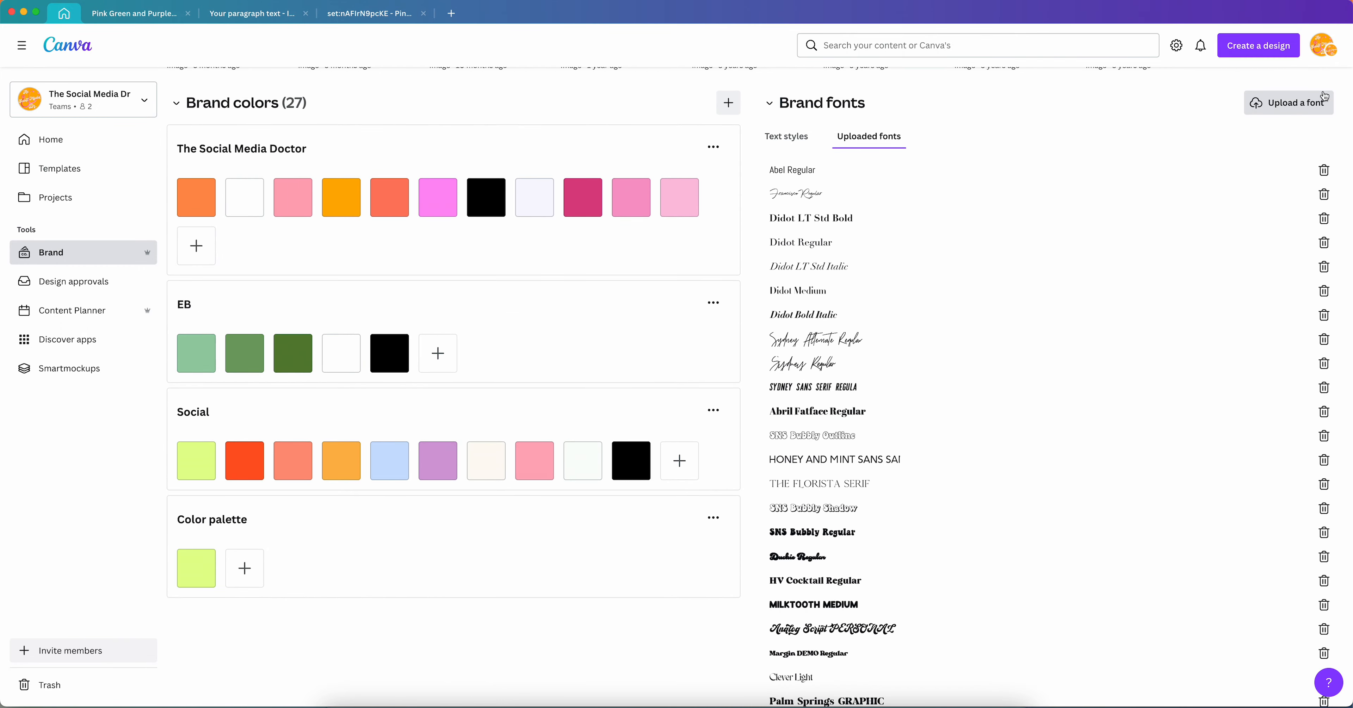
scroll(520, 121, "up", 1)
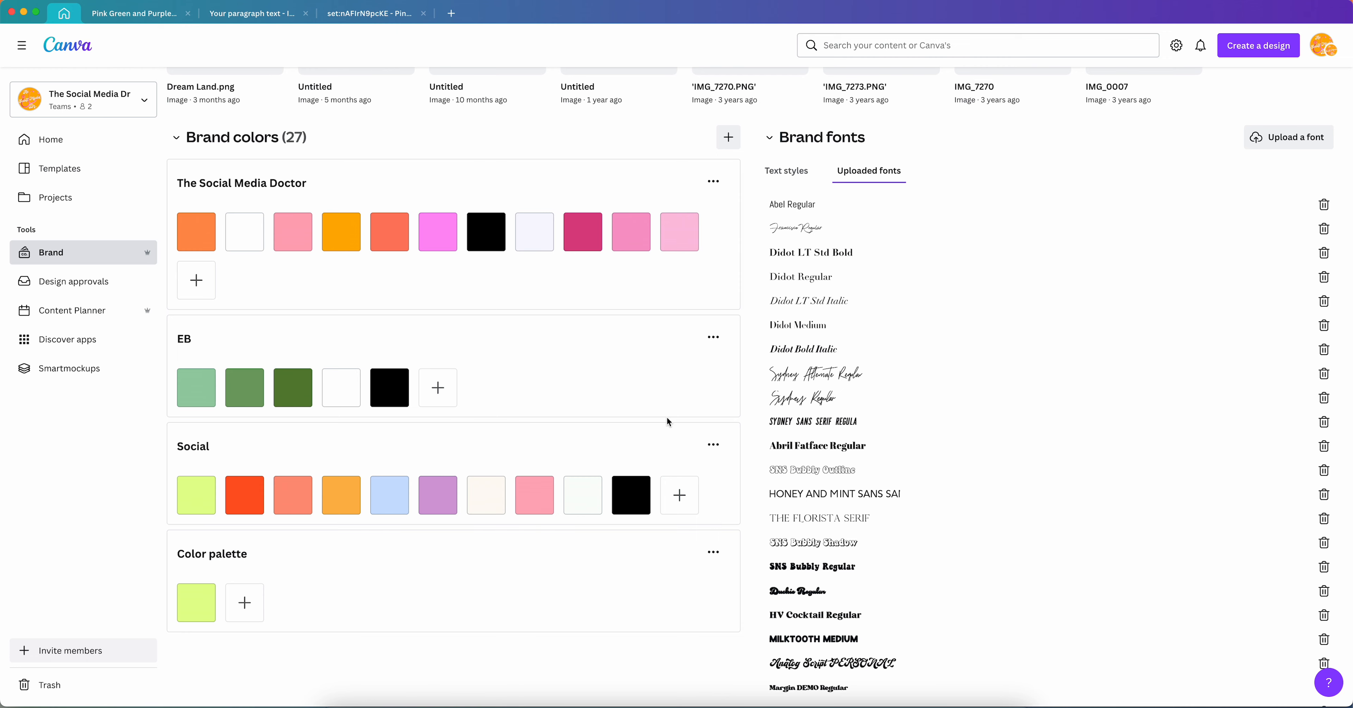
scroll(652, 294, "up", 5)
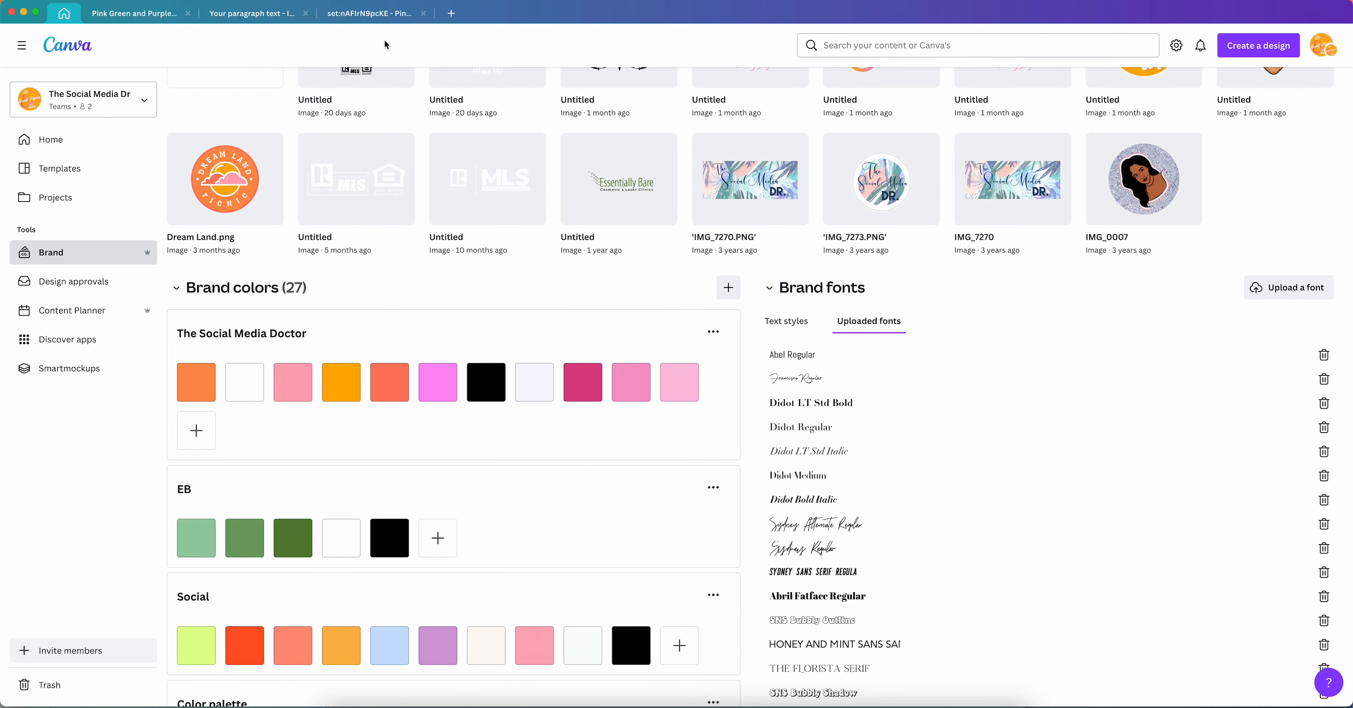
Return to the "Your paragraph text" design and move the script text to the upper middle of the page
left_click(246, 13)
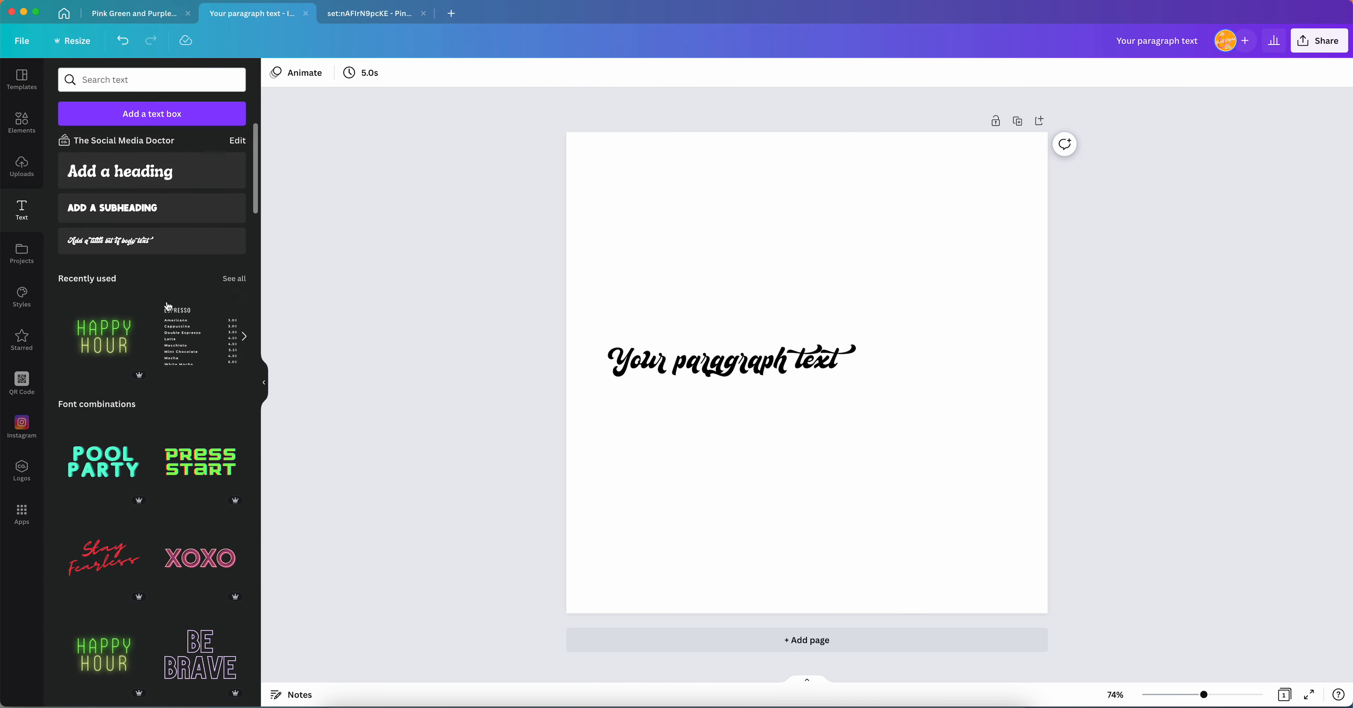
left_click(732, 369)
left_click_drag(738, 366, 825, 265)
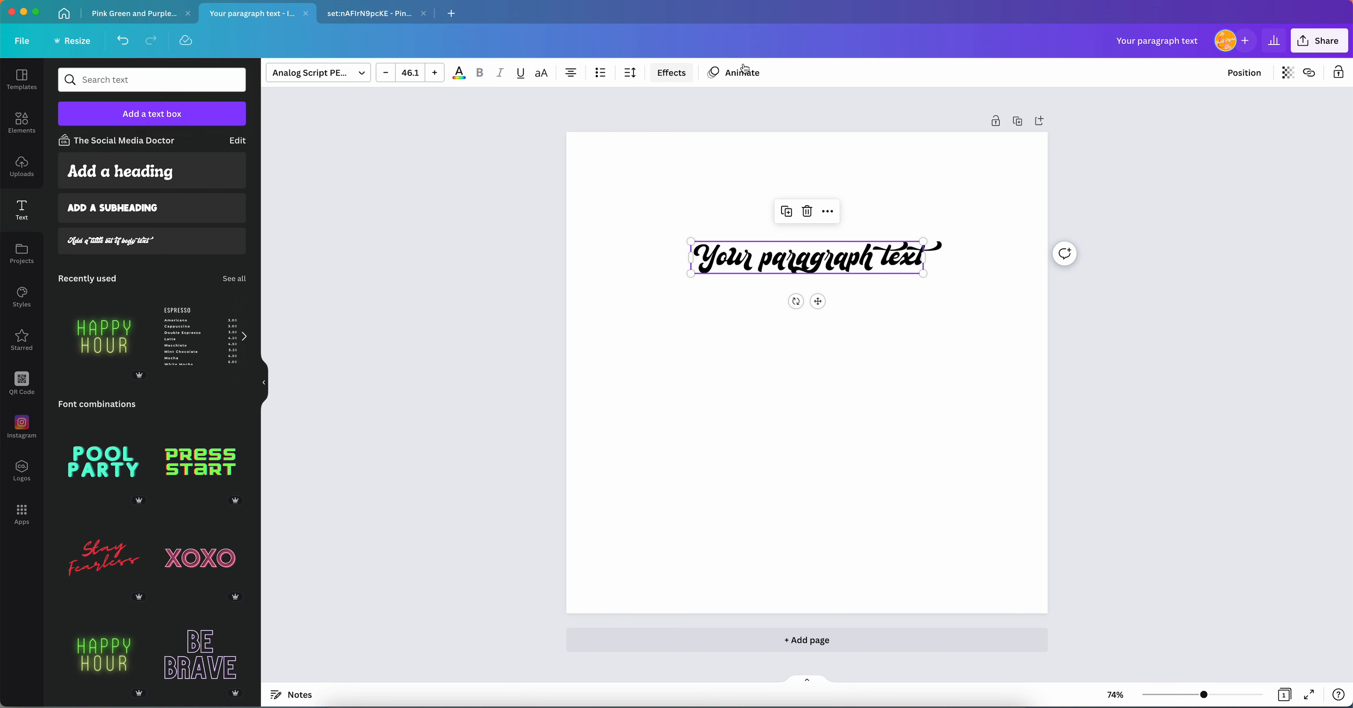
Examine the fonts available for the selected text, covering the recently used, brand, uploaded and popular fonts
left_click(345, 76)
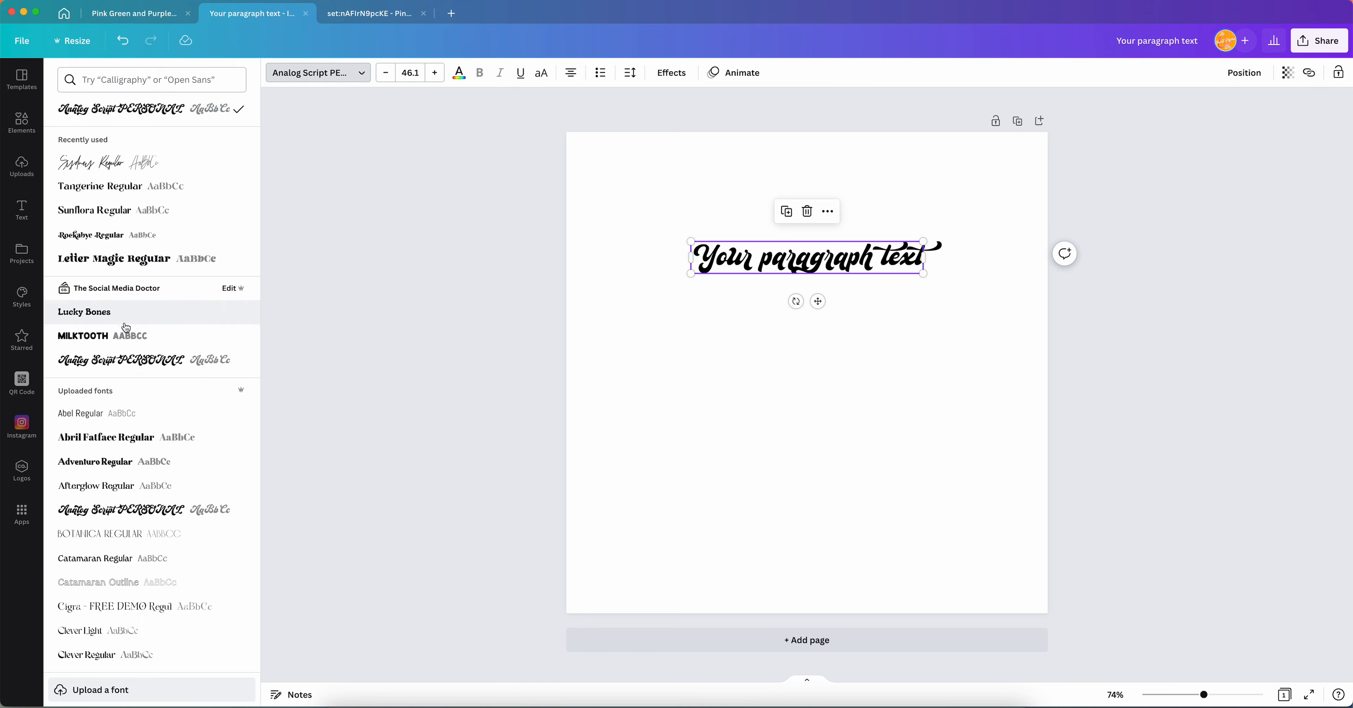
scroll(114, 396, "down", 8)
scroll(116, 401, "down", 20)
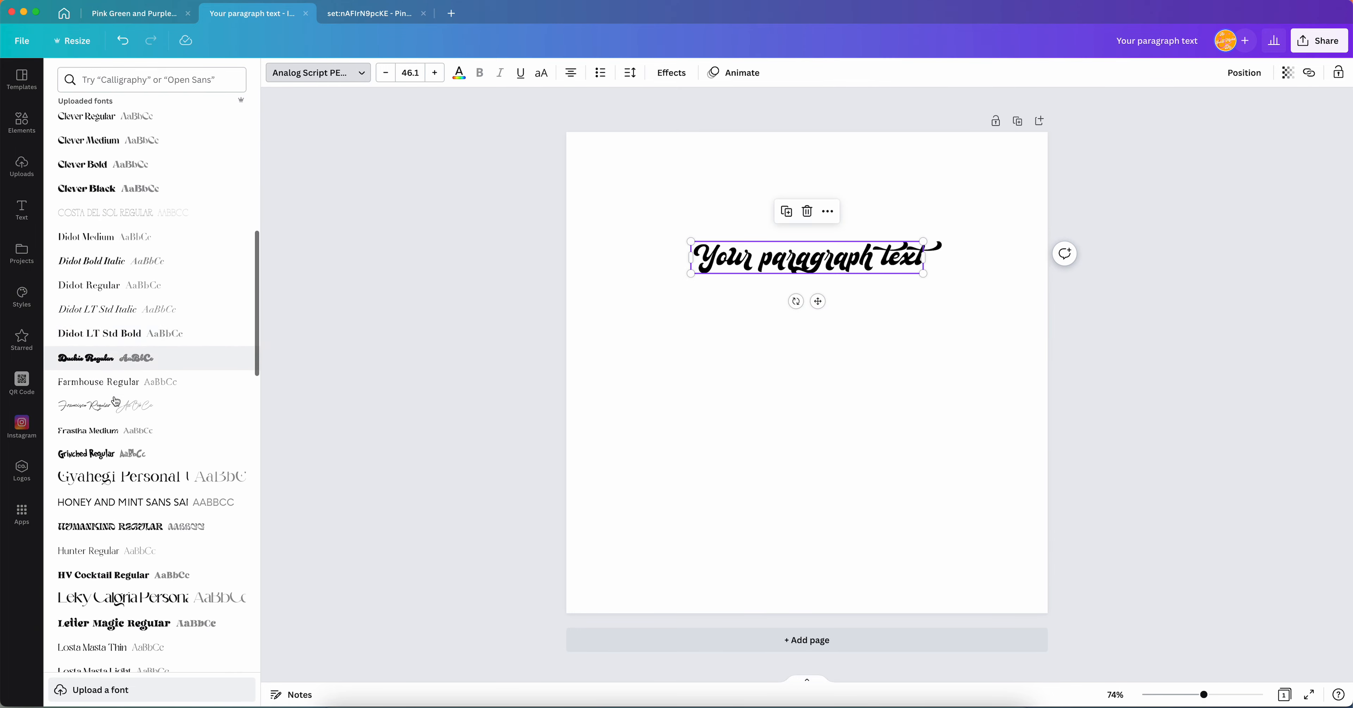
scroll(116, 401, "down", 15)
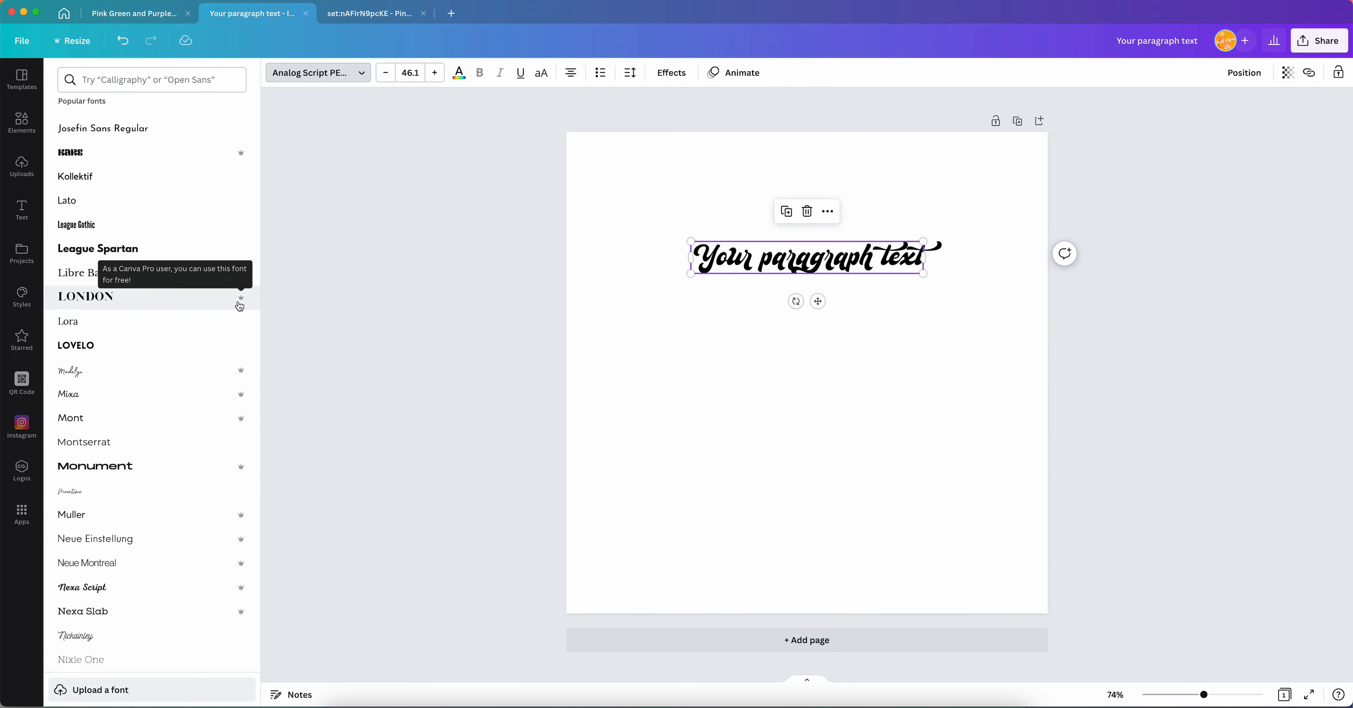
scroll(218, 334, "down", 2)
scroll(220, 336, "down", 9)
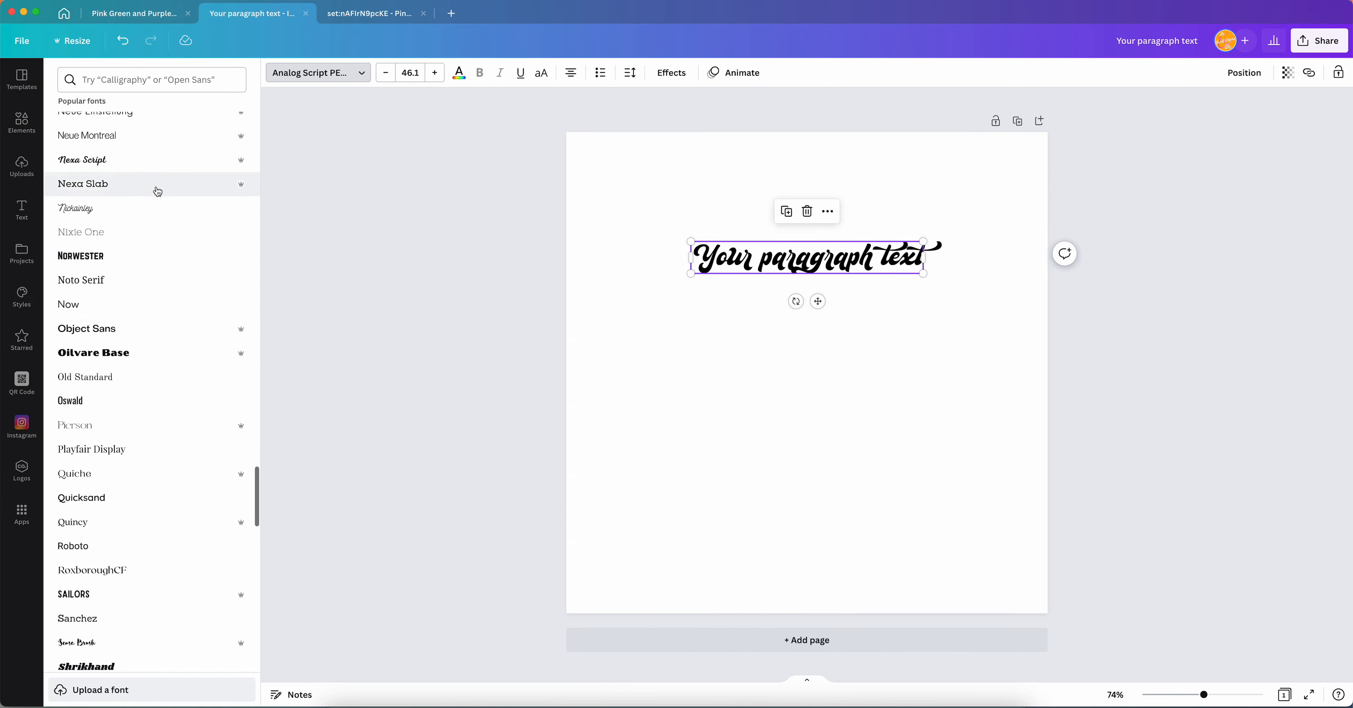
scroll(200, 327, "down", 20)
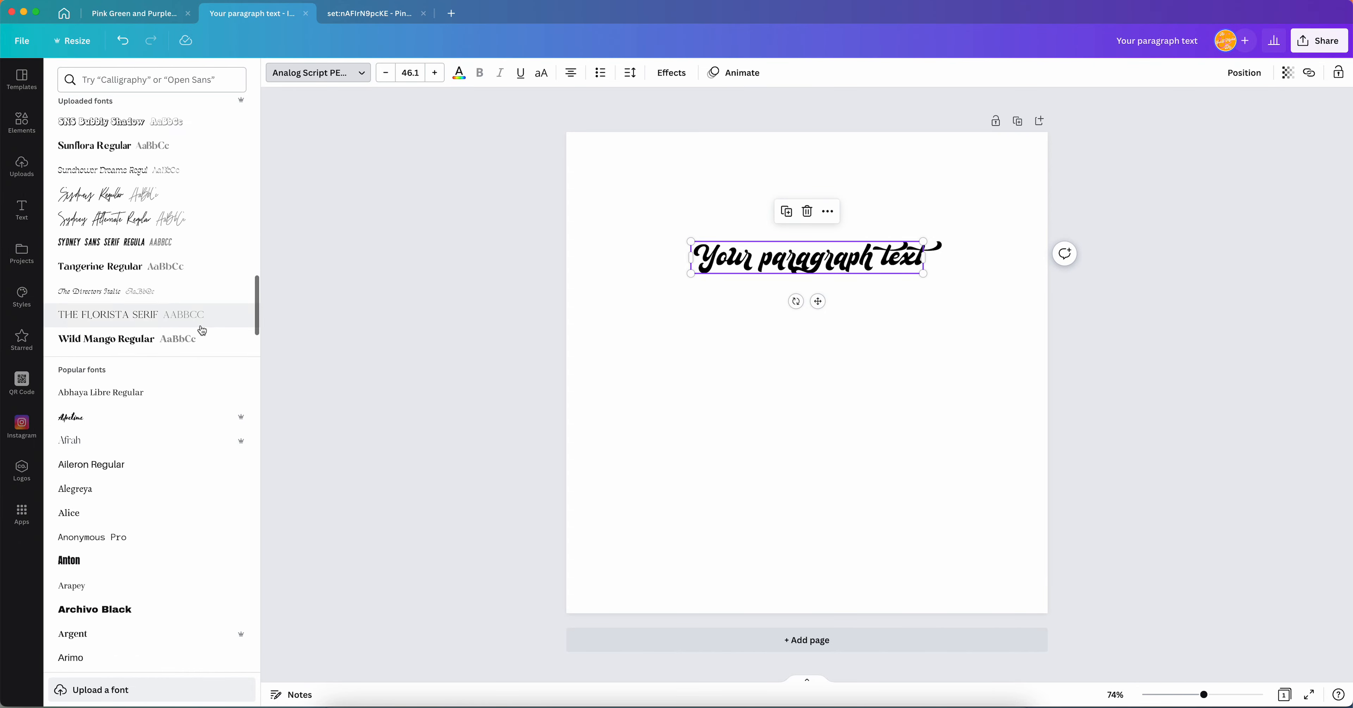
scroll(166, 484, "up", 20)
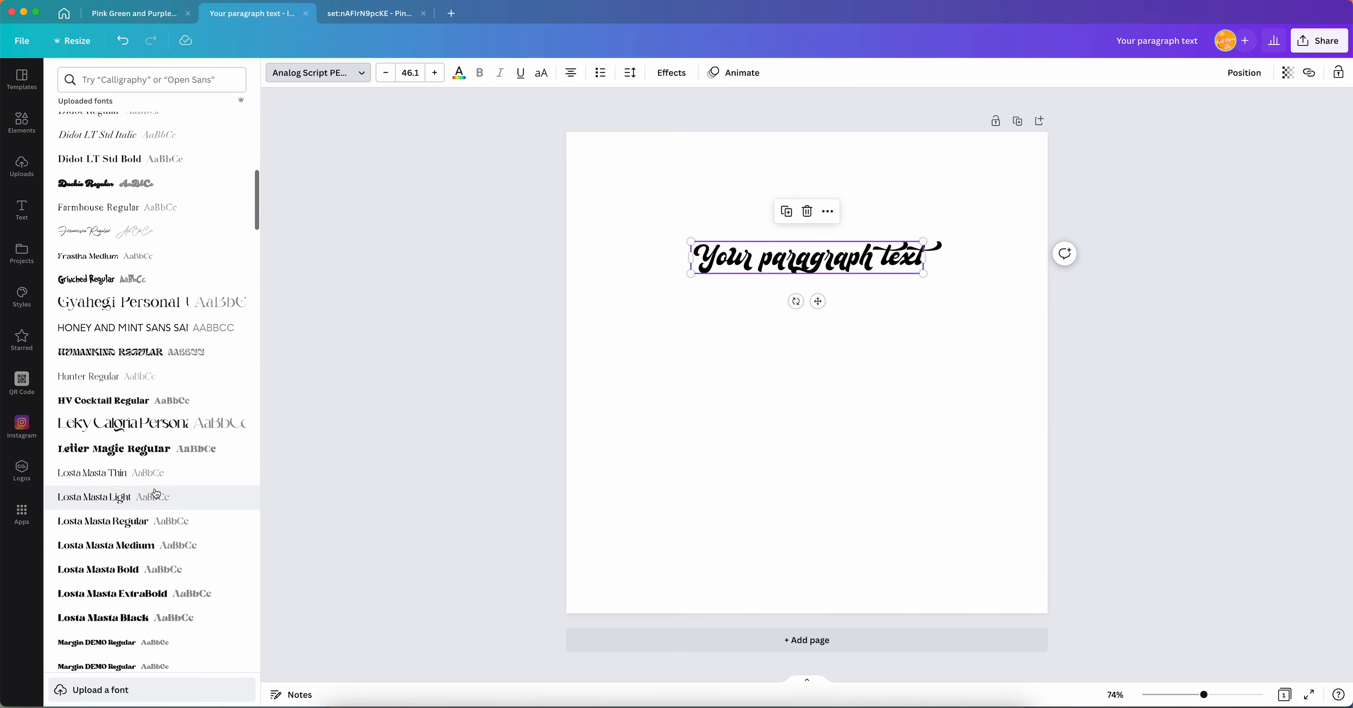
scroll(156, 494, "up", 2)
scroll(156, 494, "down", 4)
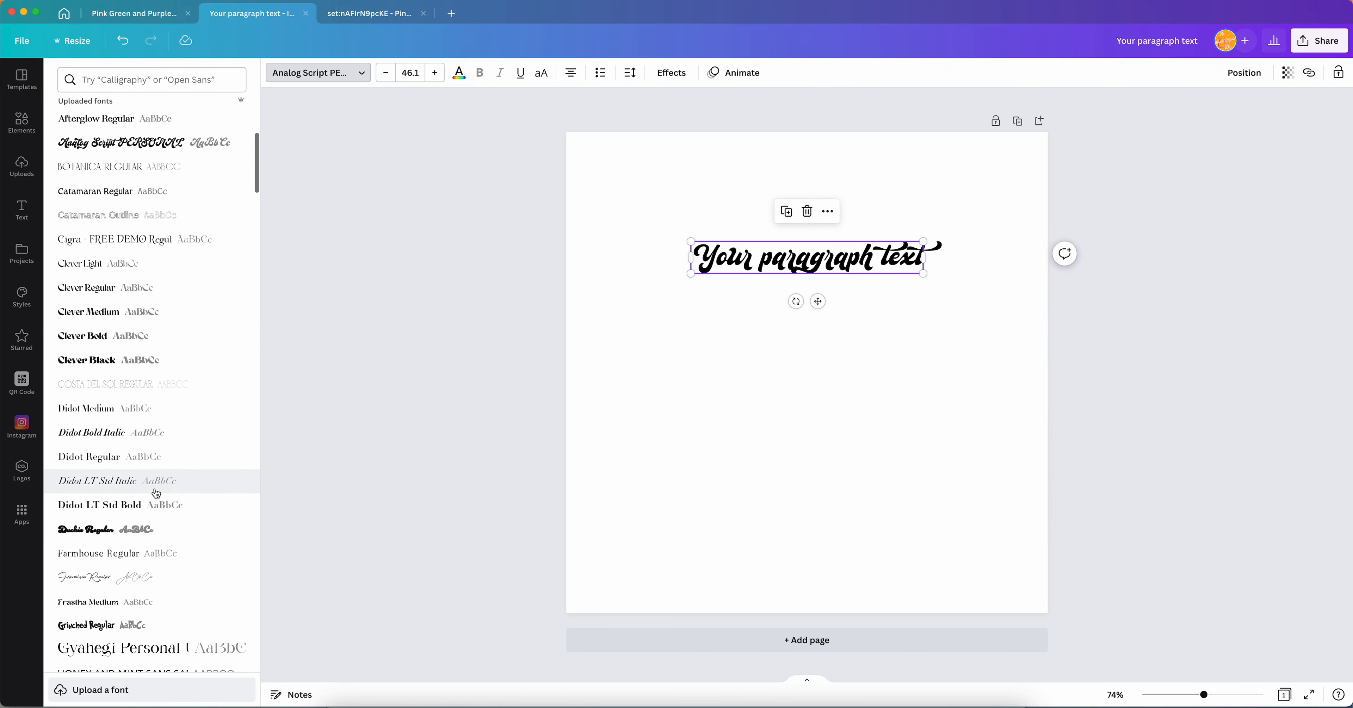
scroll(156, 494, "up", 5)
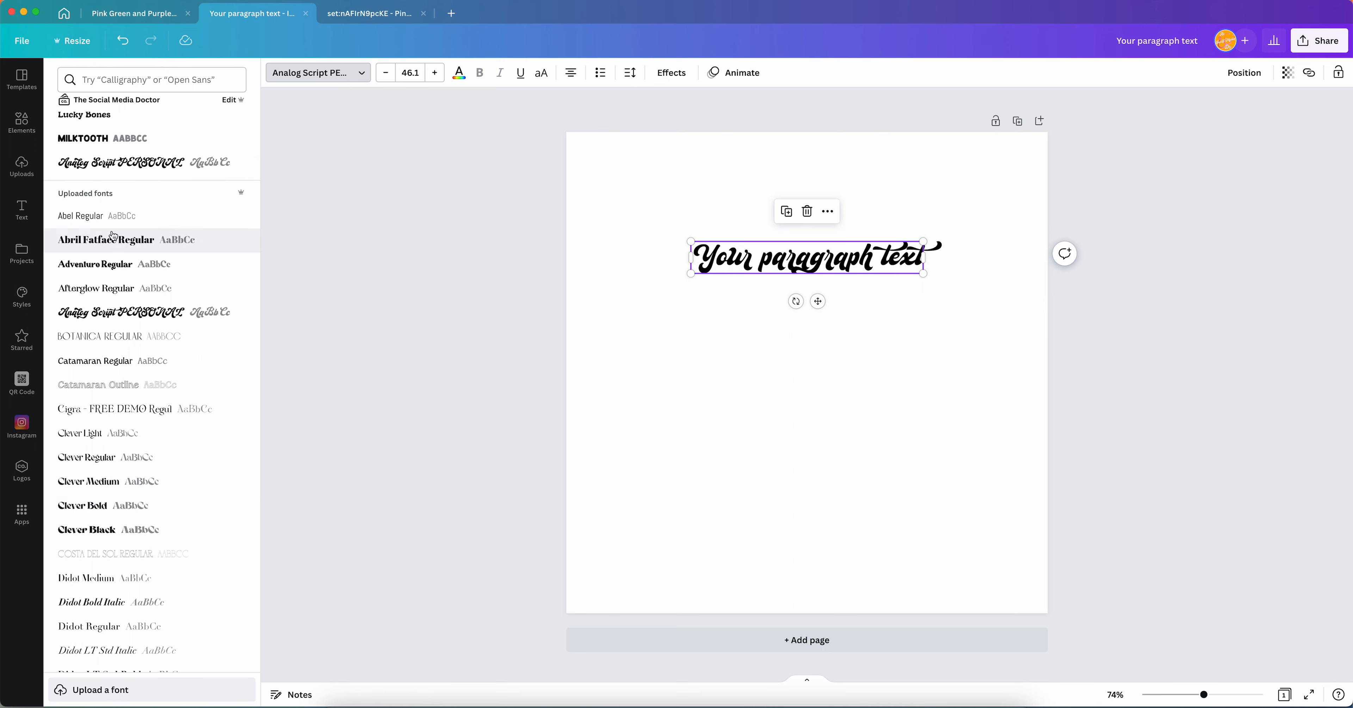
scroll(144, 299, "up", 4)
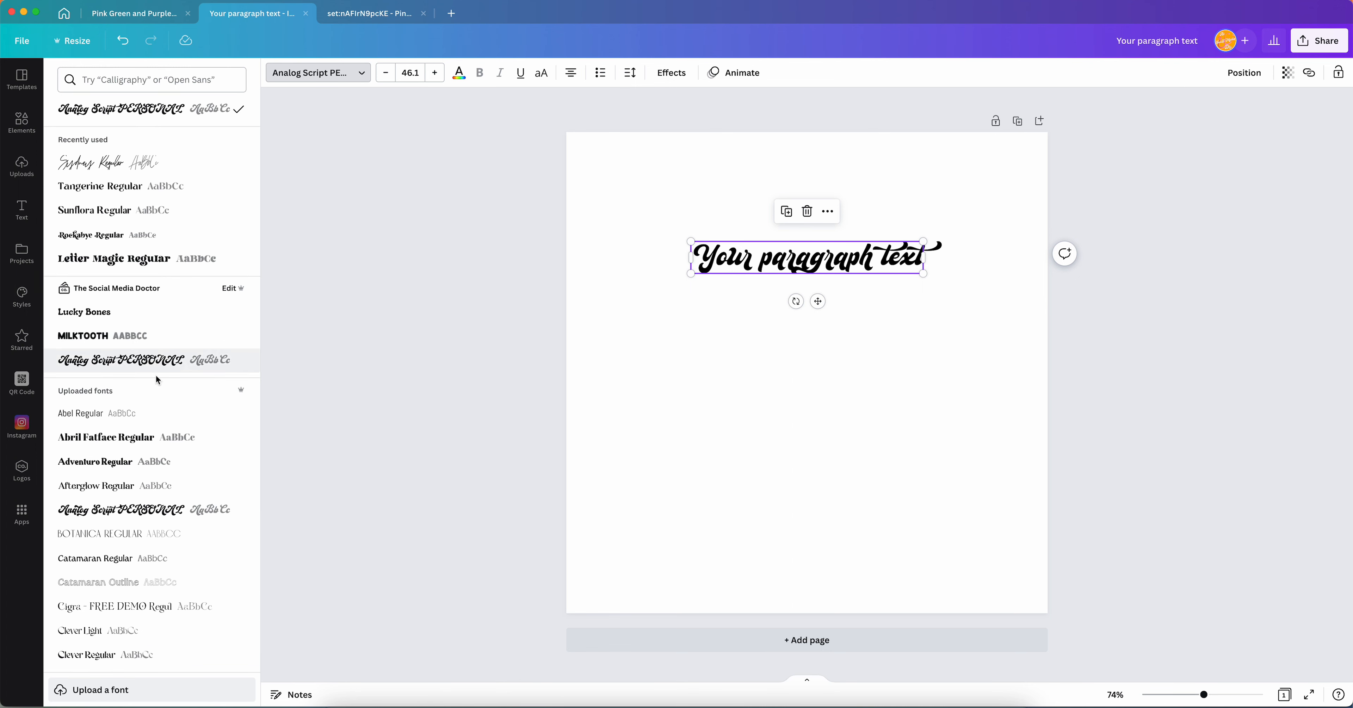
scroll(117, 444, "down", 15)
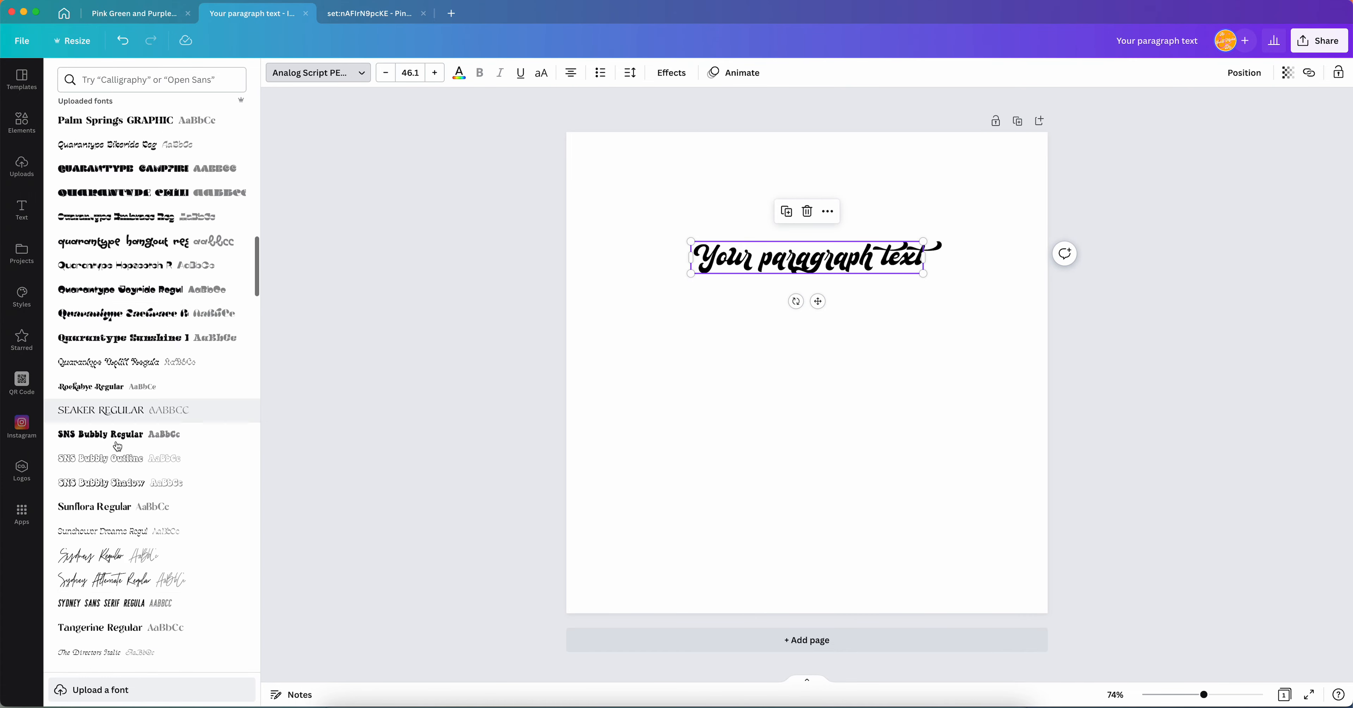
scroll(116, 447, "down", 10)
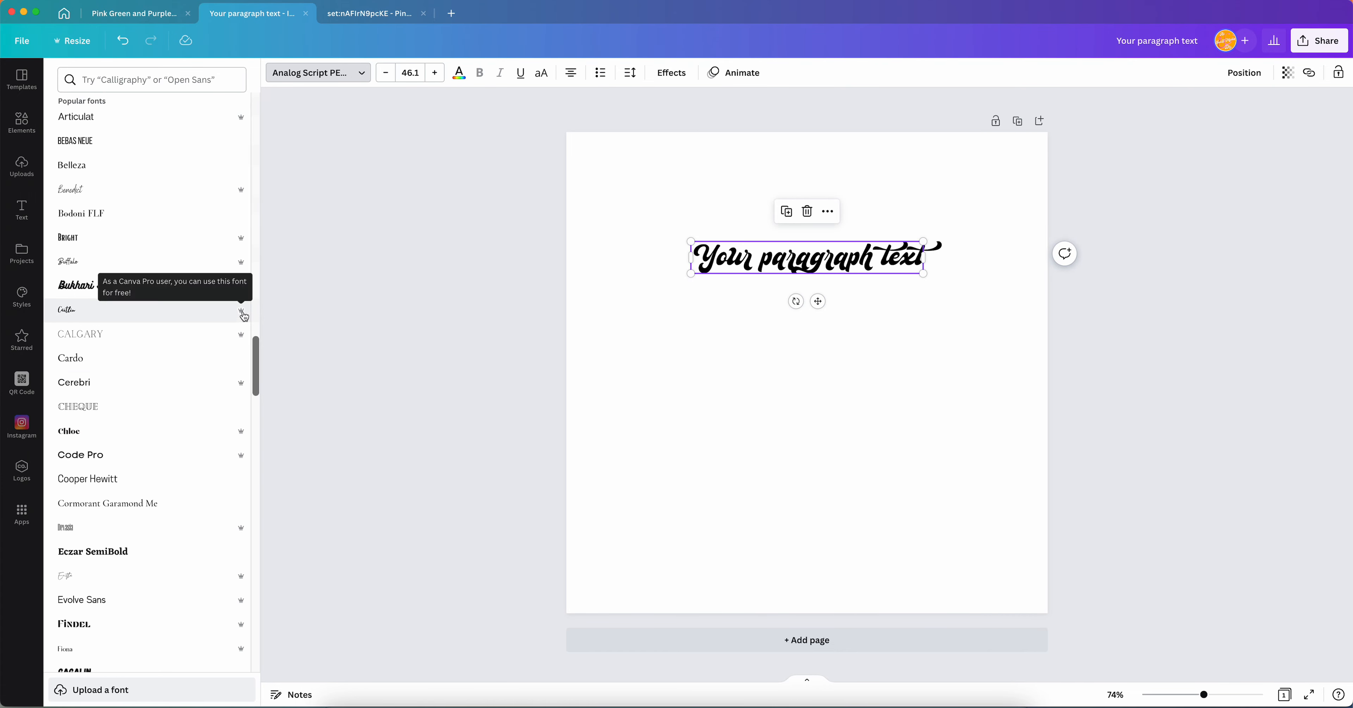
scroll(167, 490, "down", 10)
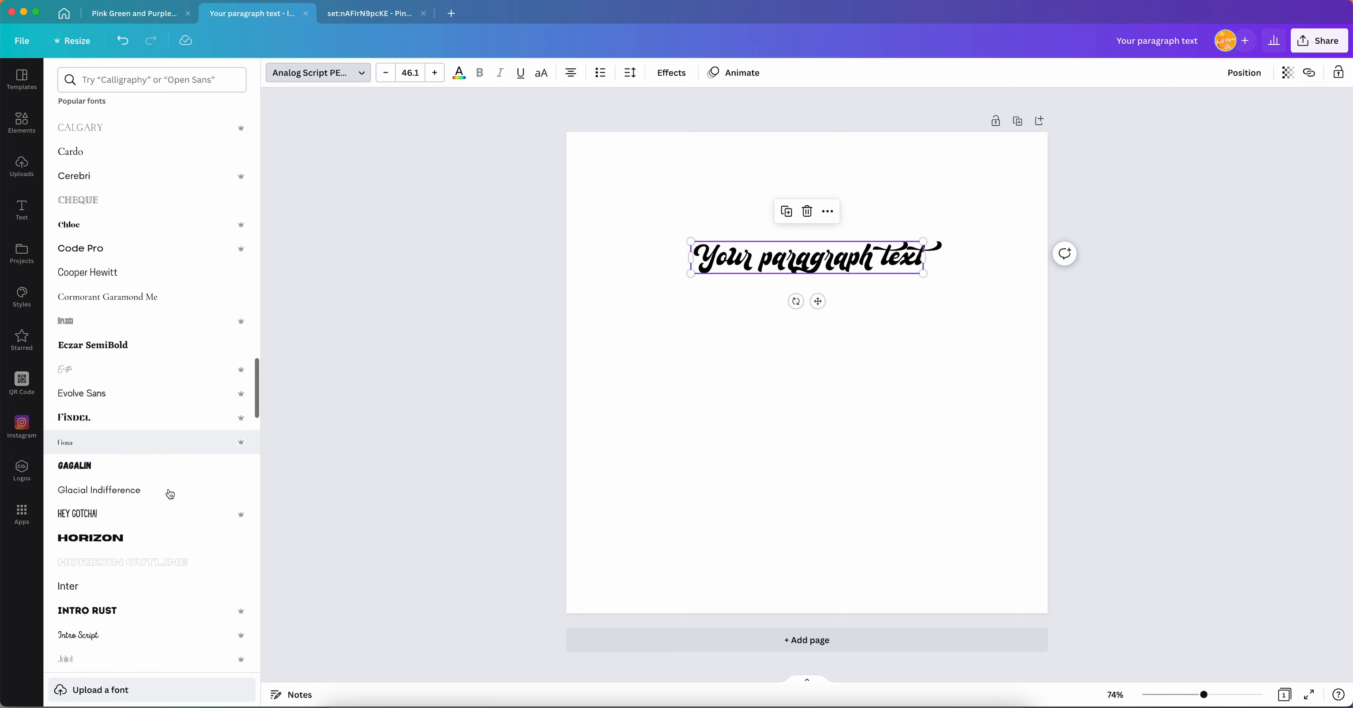
scroll(168, 490, "down", 4)
scroll(128, 328, "down", 6)
scroll(129, 331, "down", 2)
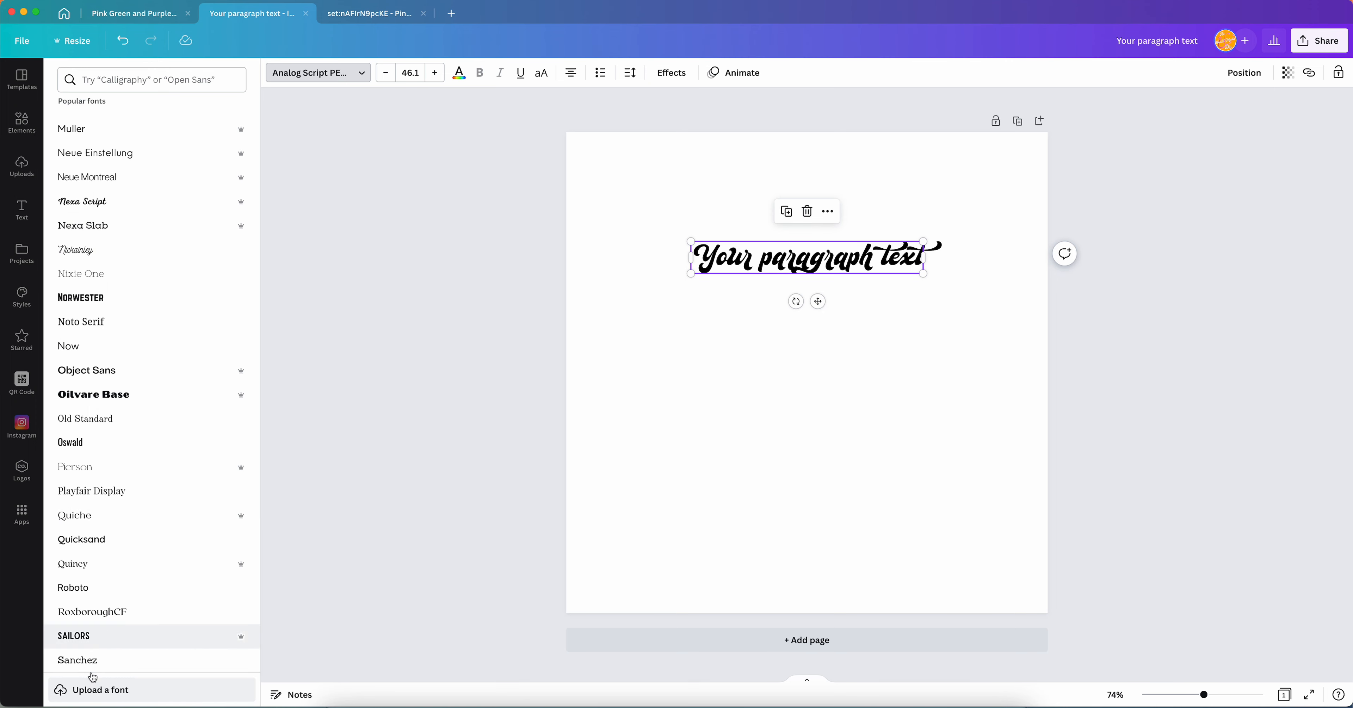
Search the fonts for "halloween" and look through the matching typefaces
left_click(109, 84)
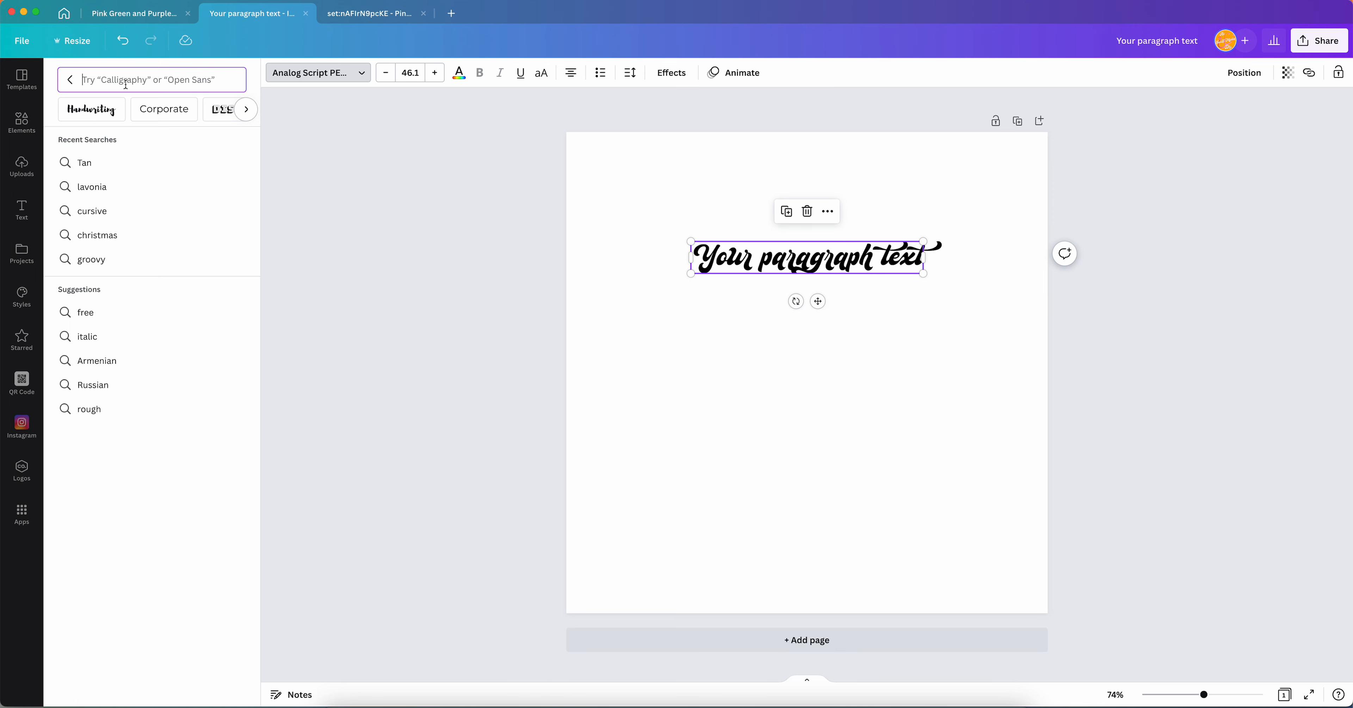
type("halloween")
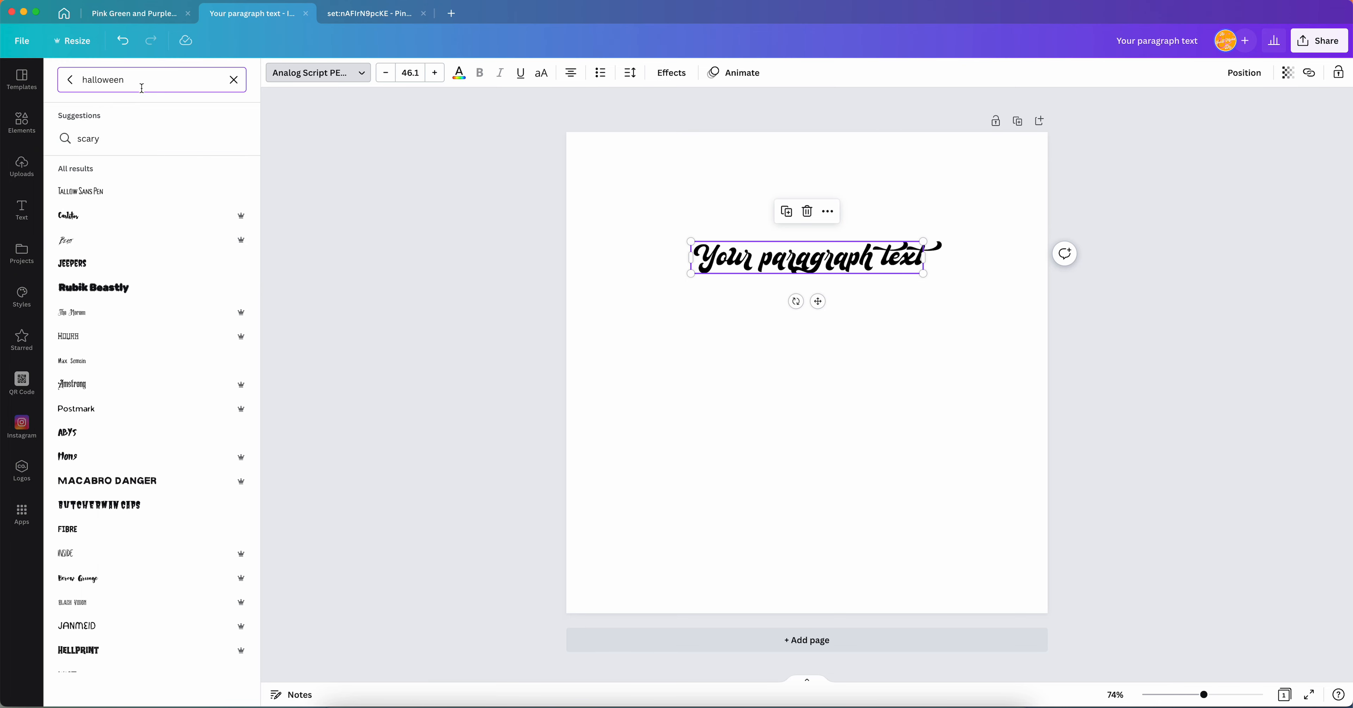
scroll(101, 431, "down", 5)
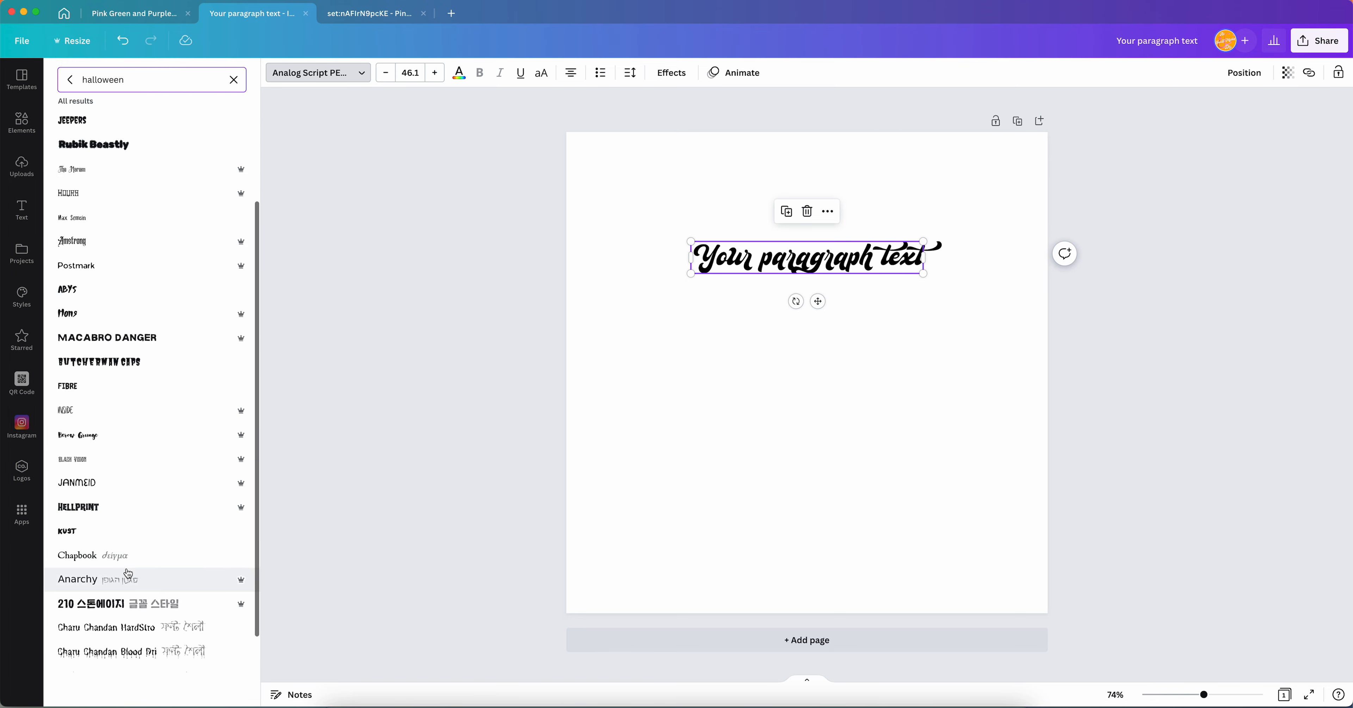
scroll(127, 573, "up", 5)
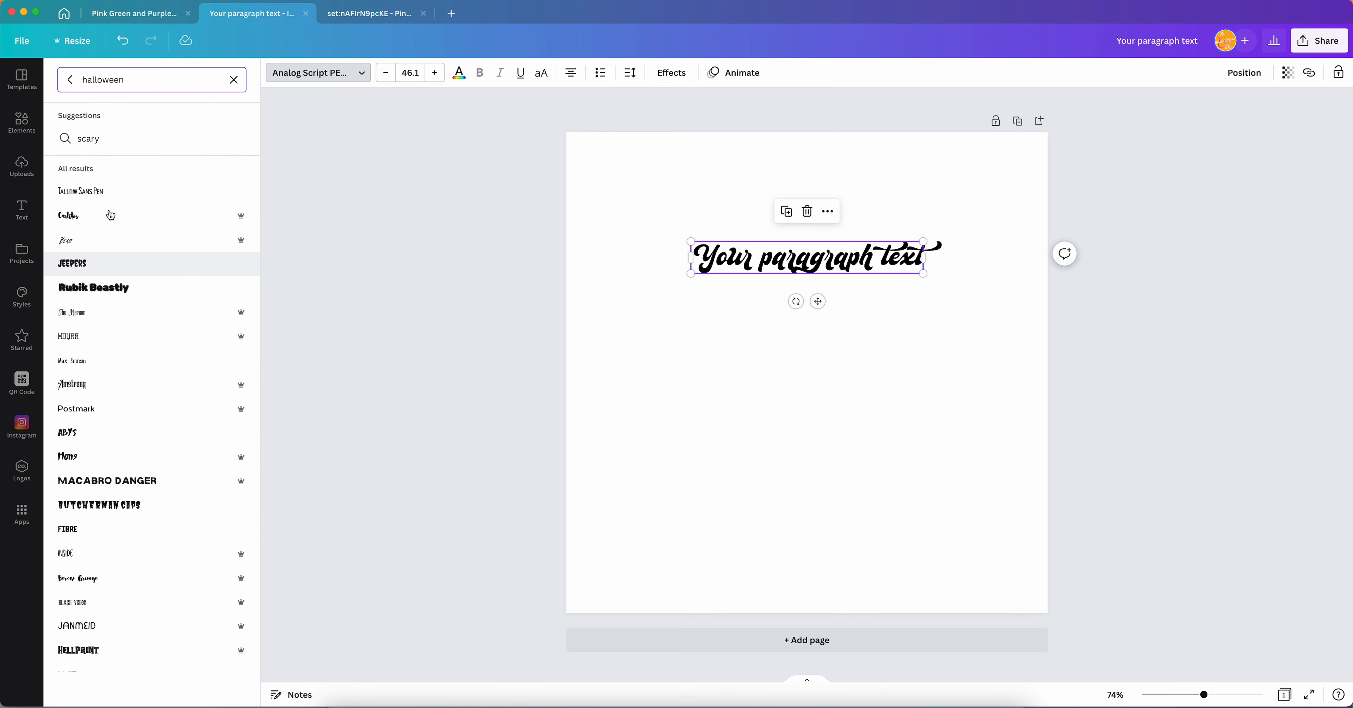
Search the fonts for "christmas", then clear the search and browse the full font list down to the English fonts
left_click(231, 80)
type("christmas")
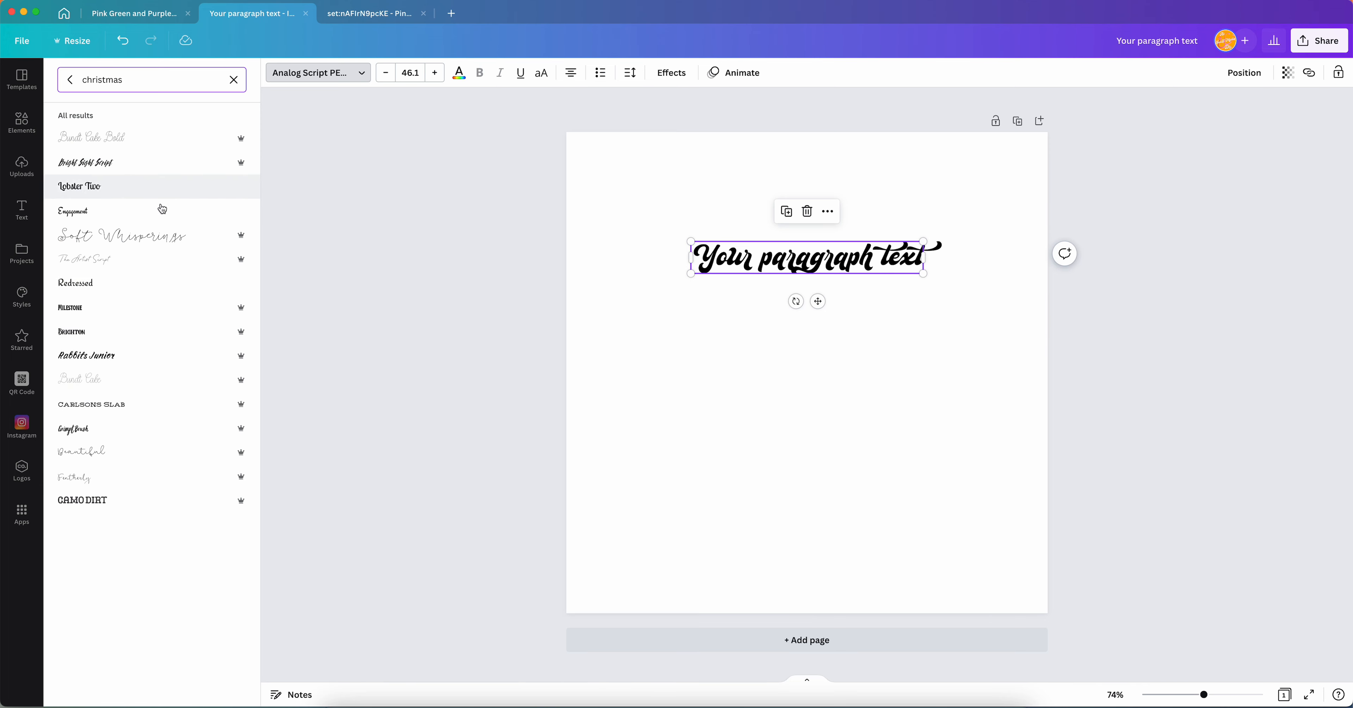
left_click(234, 79)
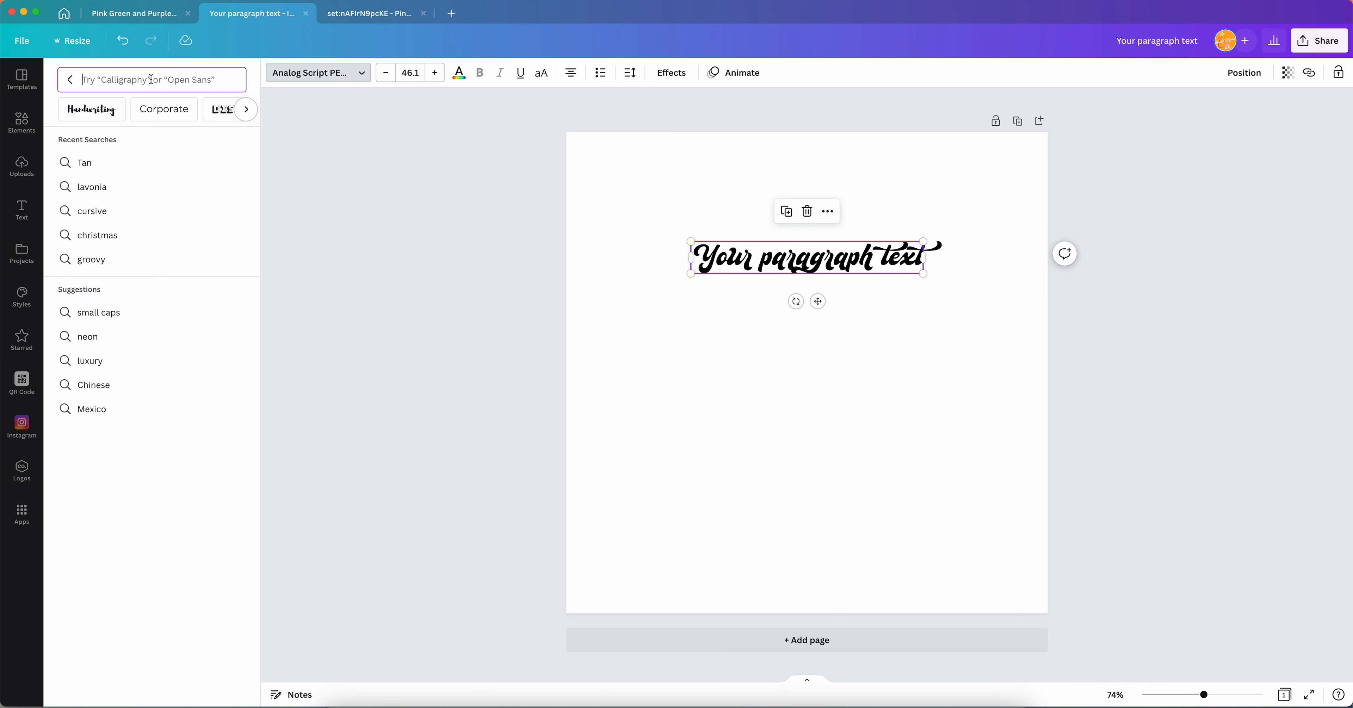
left_click(70, 79)
scroll(136, 298, "down", 15)
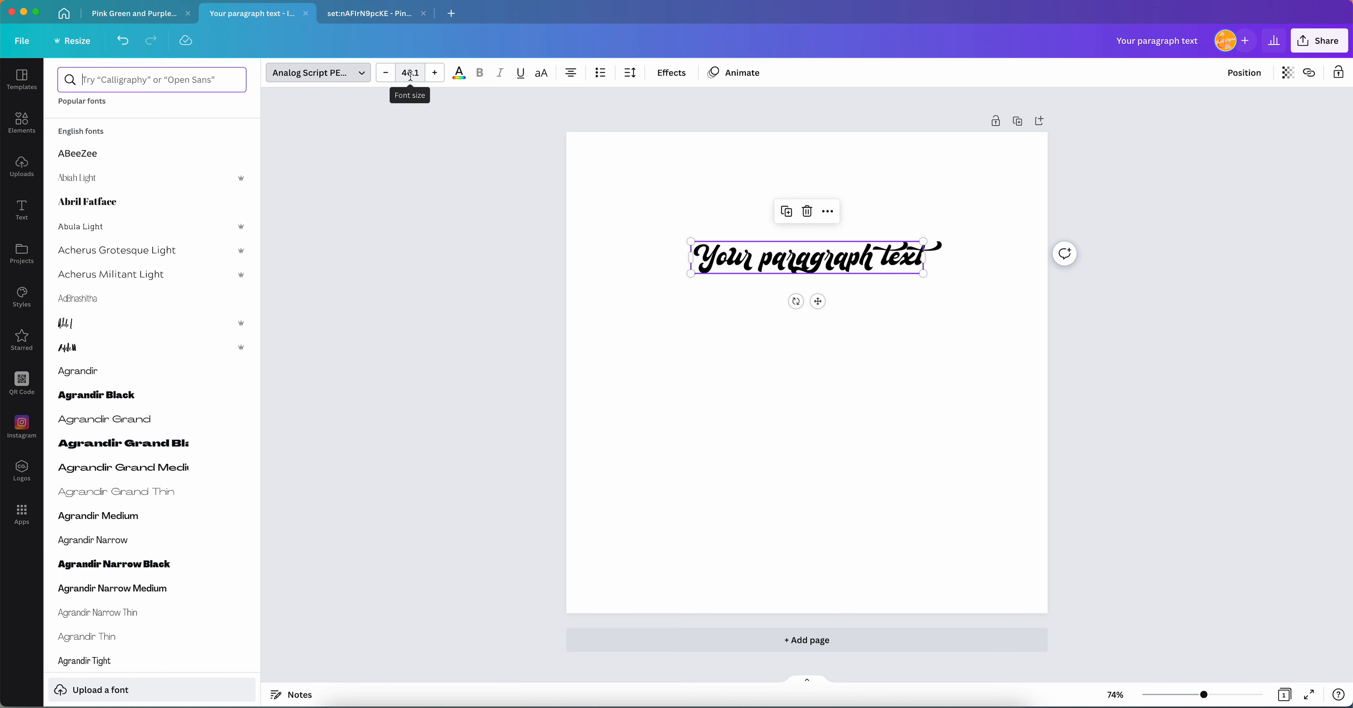
Enlarge the paragraph text to font size 56.7
left_click(436, 71)
left_click(436, 72)
left_click(436, 72)
left_click(435, 71)
left_click(435, 71)
left_click(435, 71)
left_click(436, 72)
left_click(435, 71)
left_click_drag(673, 241, 658, 211)
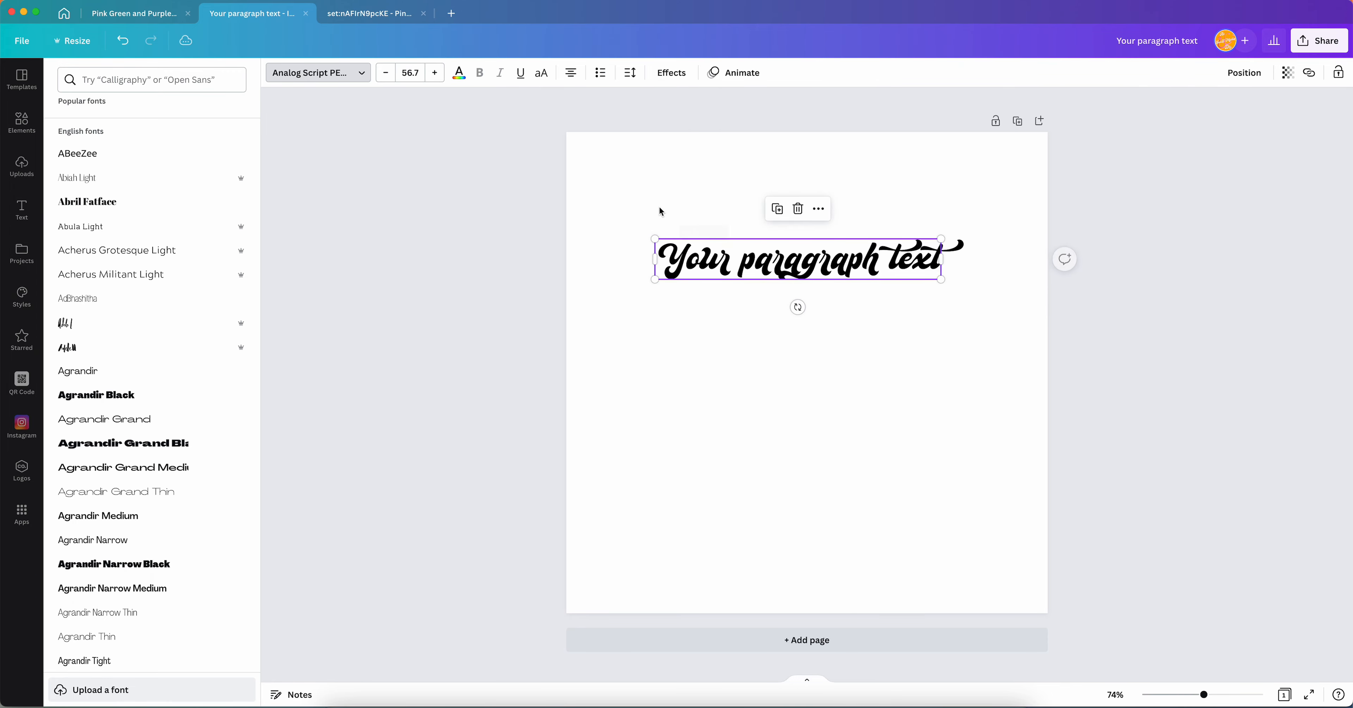
Give the paragraph text a custom color, trying pink #FF768B and settling on a dark red
left_click(459, 74)
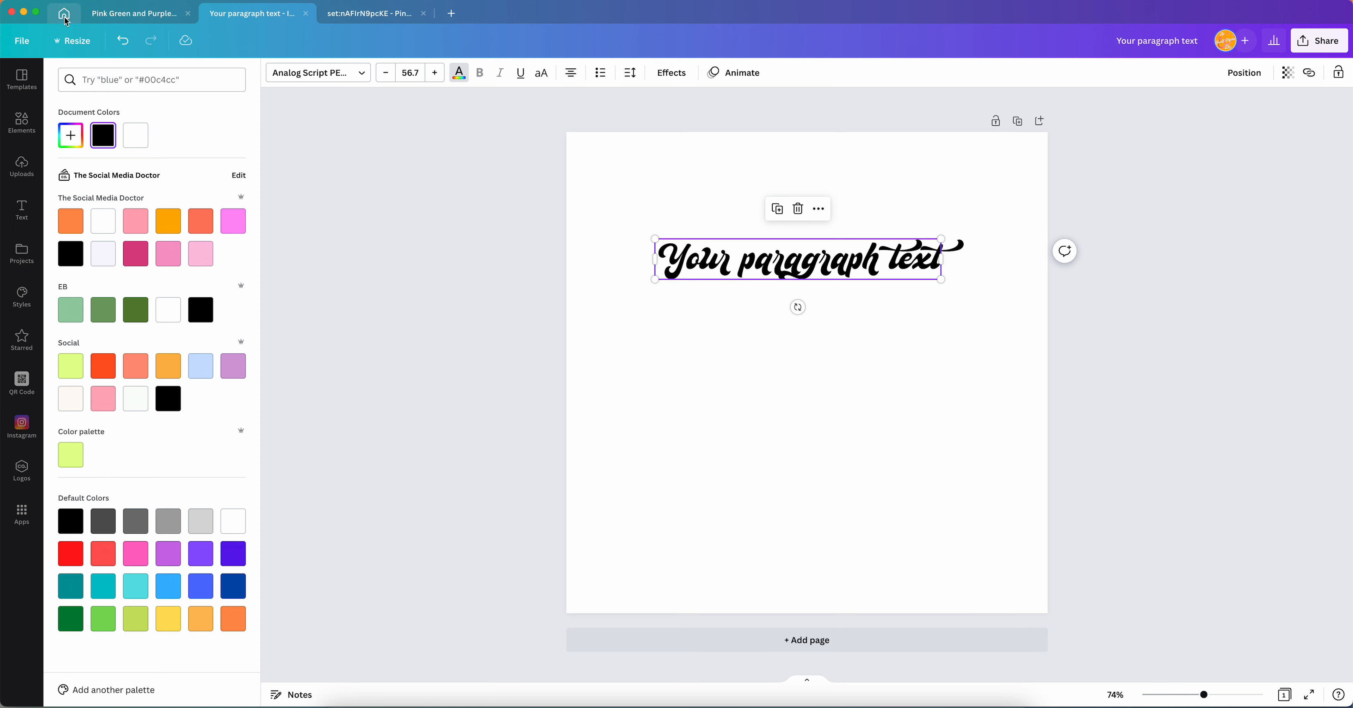
left_click(71, 136)
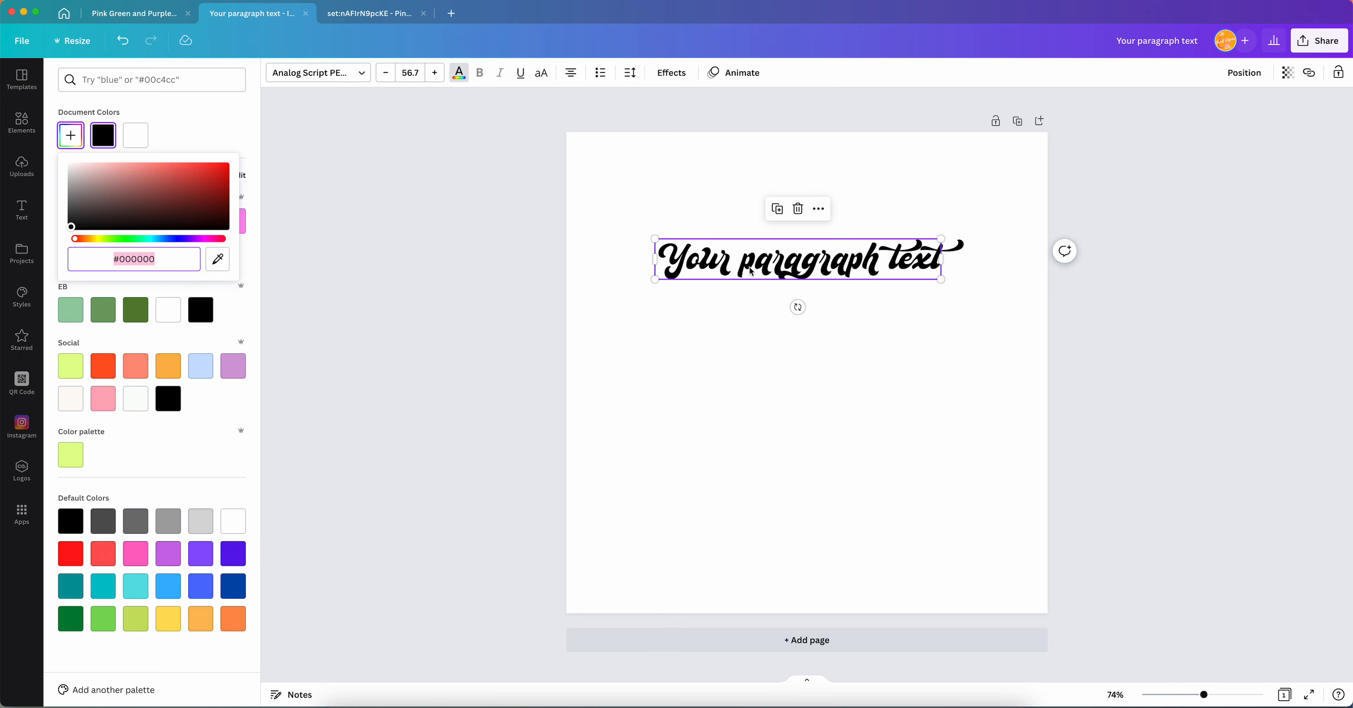
mouse_move(176, 163)
left_mouse_down()
mouse_move(211, 184)
mouse_move(217, 166)
left_mouse_up()
left_click(199, 239)
mouse_move(199, 238)
left_mouse_down()
mouse_move(225, 239)
mouse_move(118, 239)
mouse_move(215, 239)
left_mouse_up()
left_click_drag(217, 179, 138, 171)
mouse_move(150, 240)
left_mouse_down()
mouse_move(108, 241)
mouse_move(218, 239)
mouse_move(197, 199)
mouse_move(138, 208)
mouse_move(199, 163)
mouse_move(217, 172)
mouse_move(131, 160)
mouse_move(157, 161)
left_mouse_up()
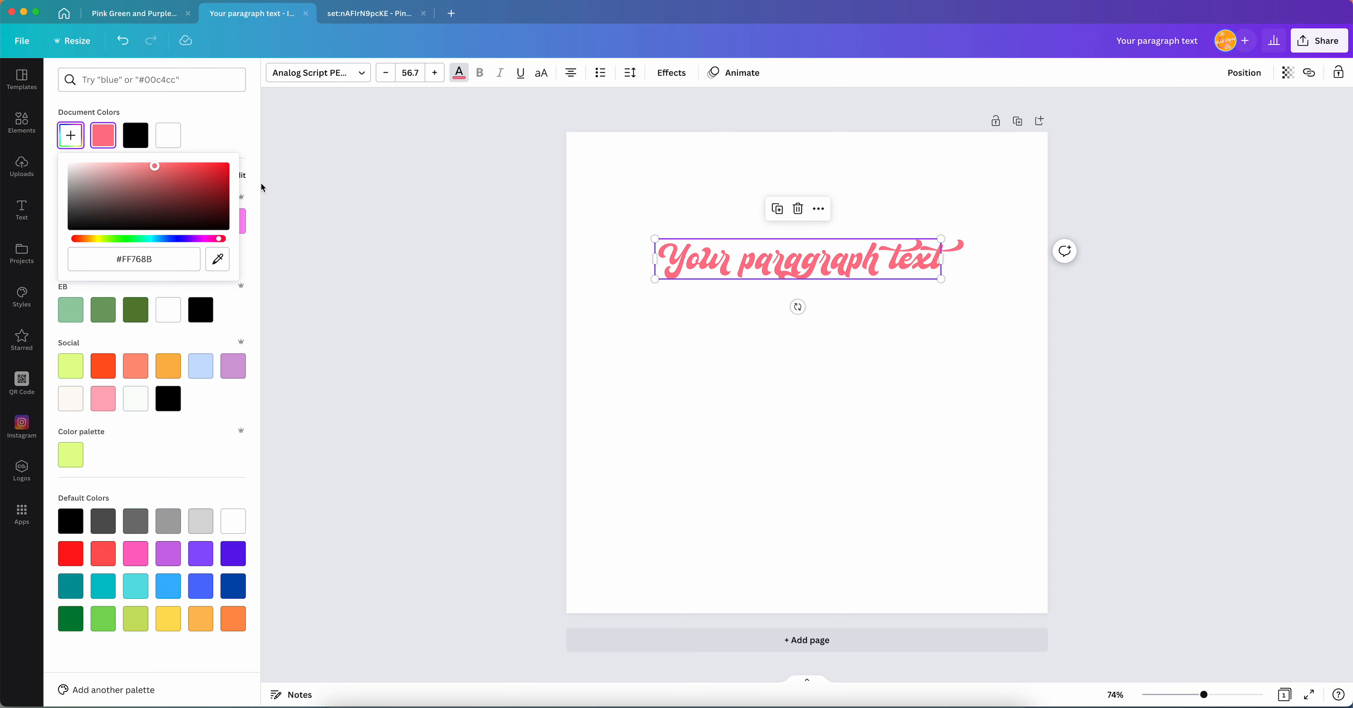
mouse_move(208, 187)
left_mouse_down()
mouse_move(220, 209)
mouse_move(222, 196)
left_mouse_up()
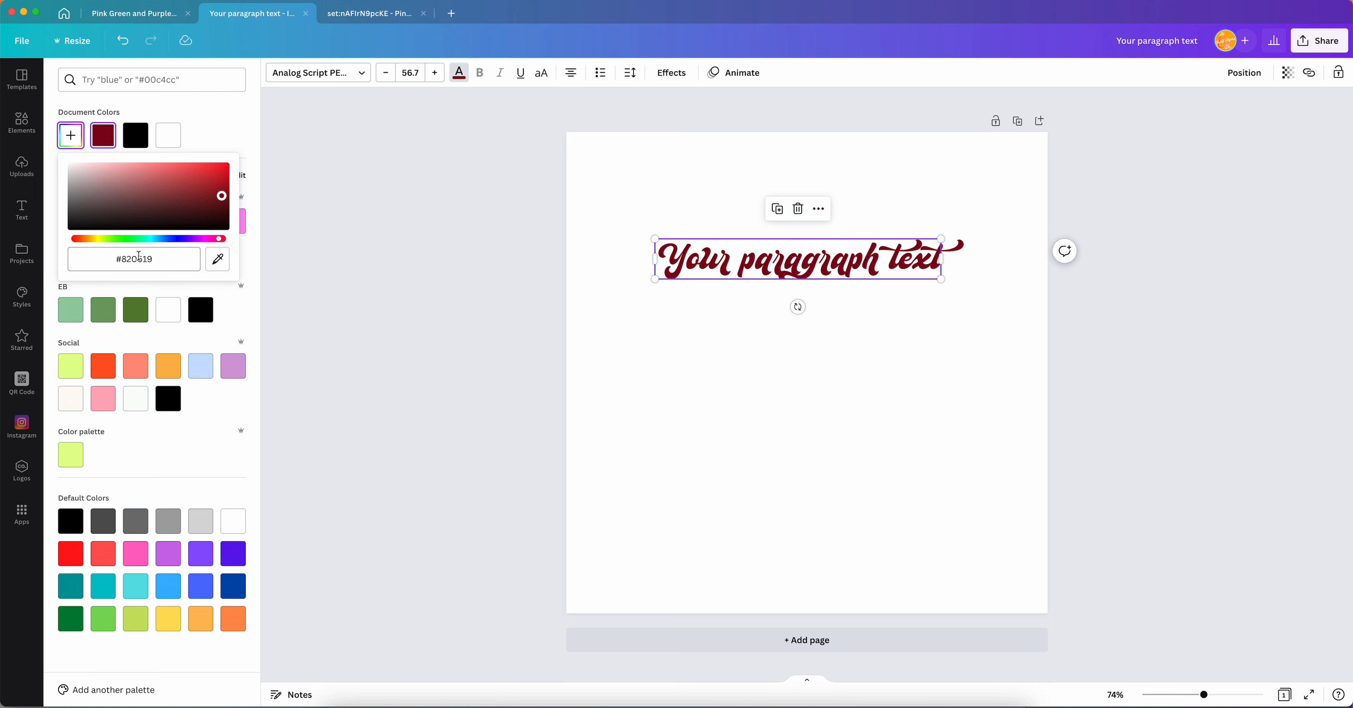
Try uppercase letters on the paragraph text and return it to its original case
left_click(210, 136)
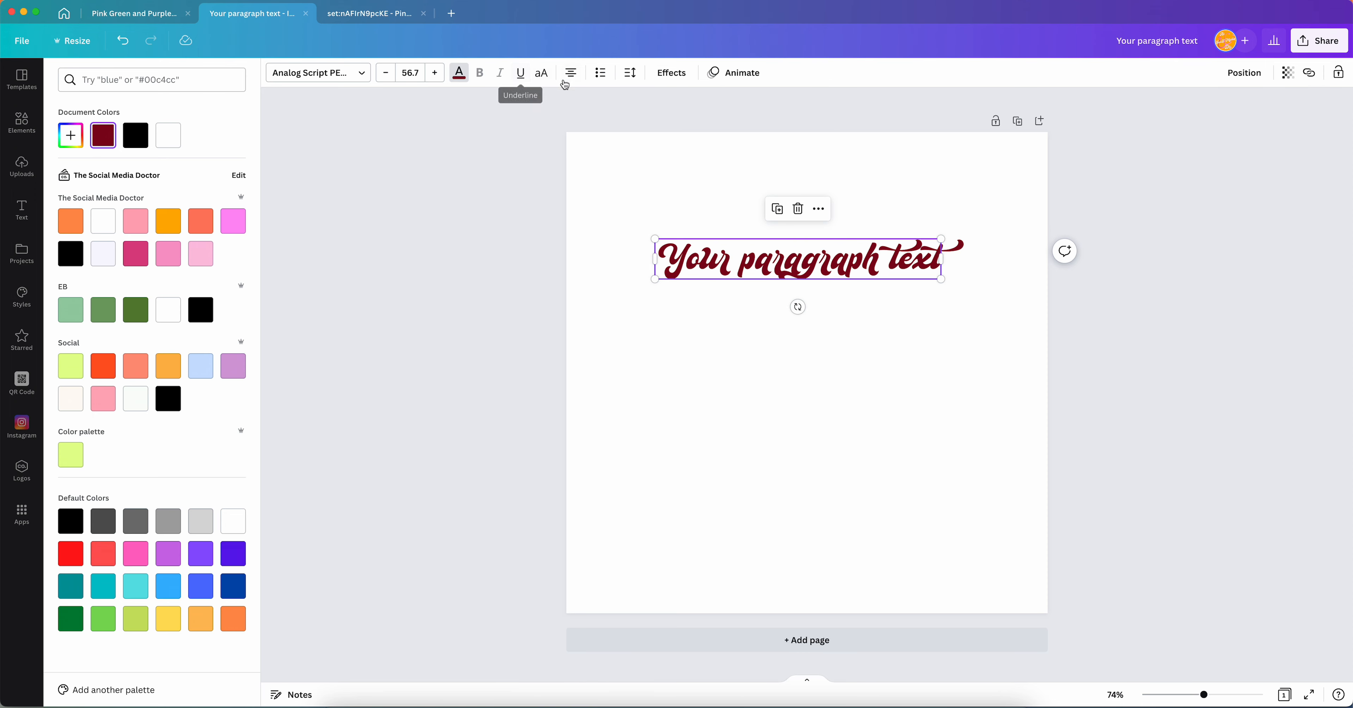
left_click(542, 80)
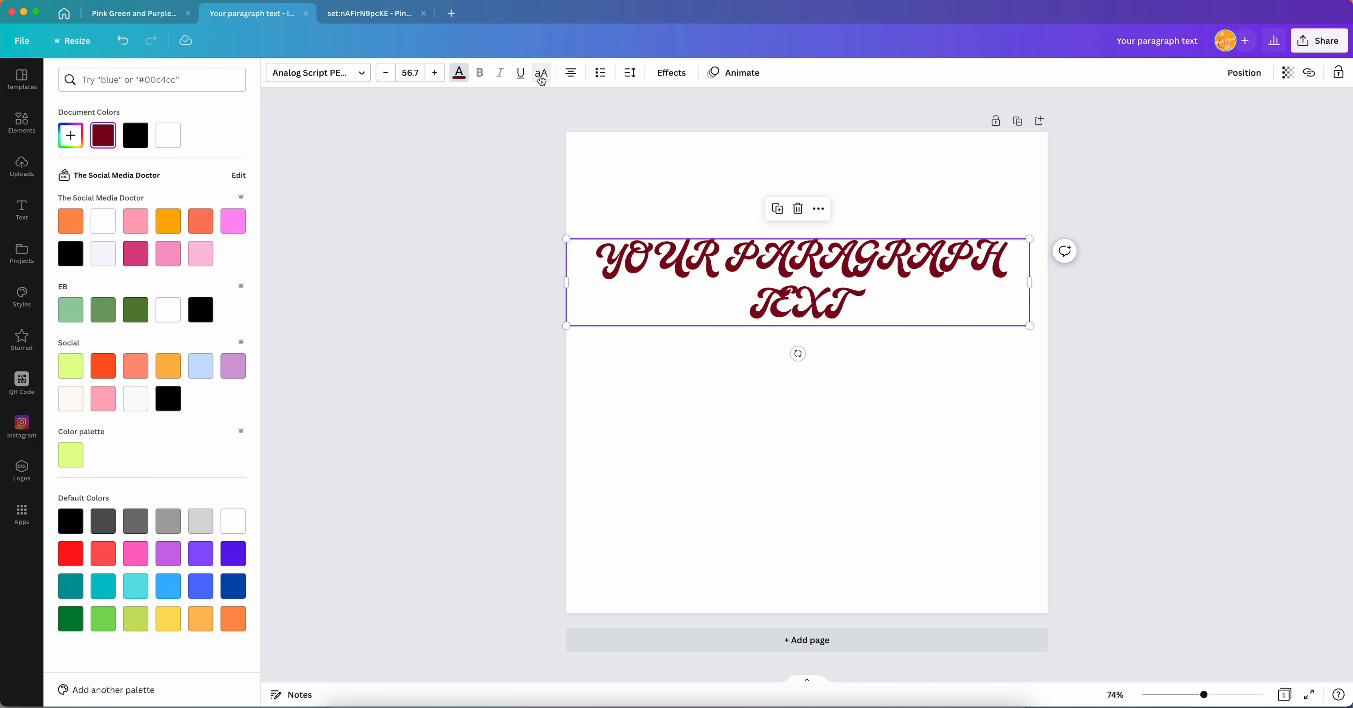
left_click(541, 80)
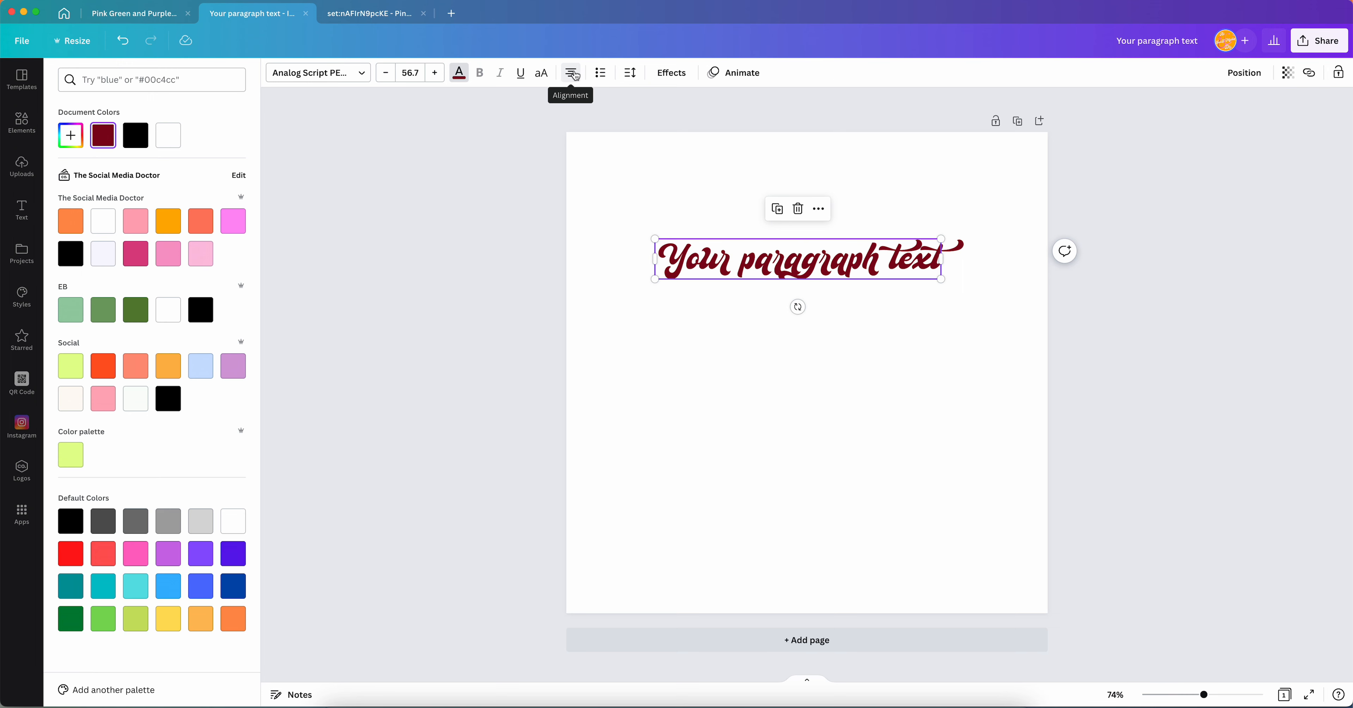
Try a numbered list on the paragraph text, switching its font to the uploaded Clever Bold before removing the numbering
left_click(603, 78)
left_click(604, 78)
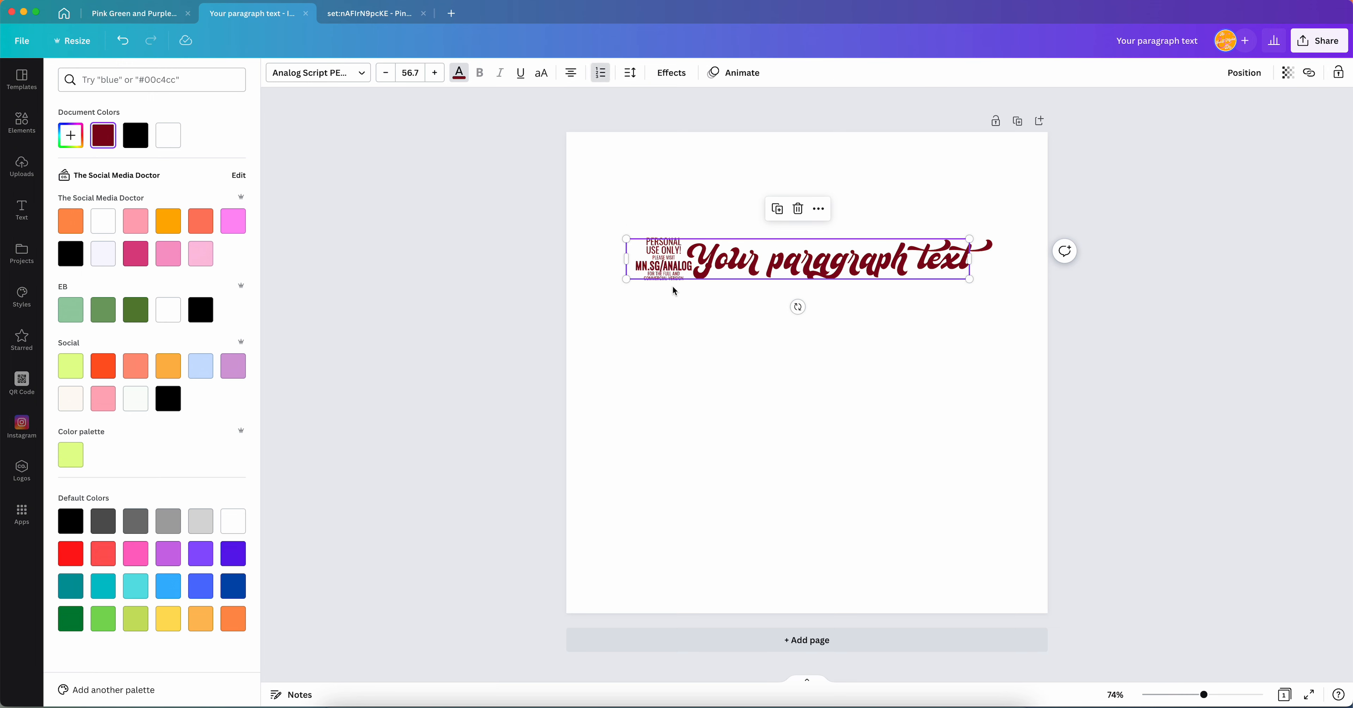
left_click(307, 77)
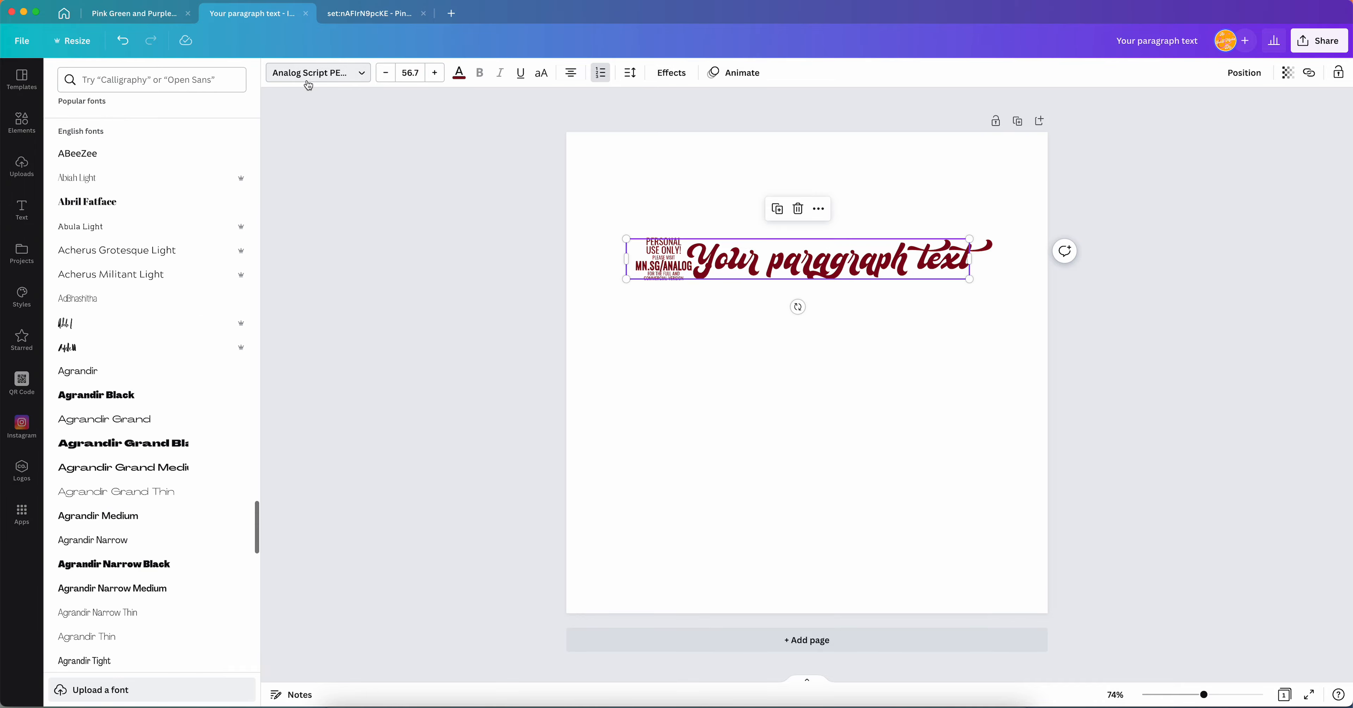
scroll(129, 194, "down", 20)
scroll(133, 202, "up", 20)
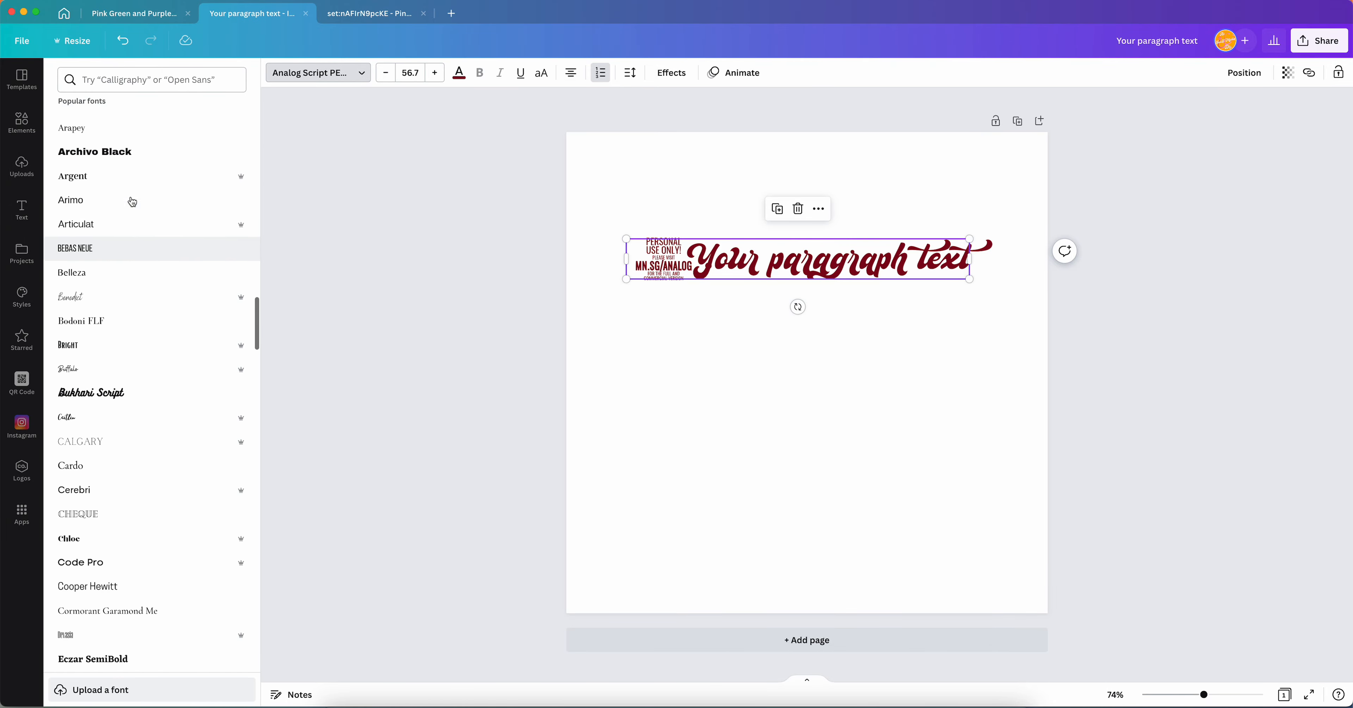
left_click(110, 248)
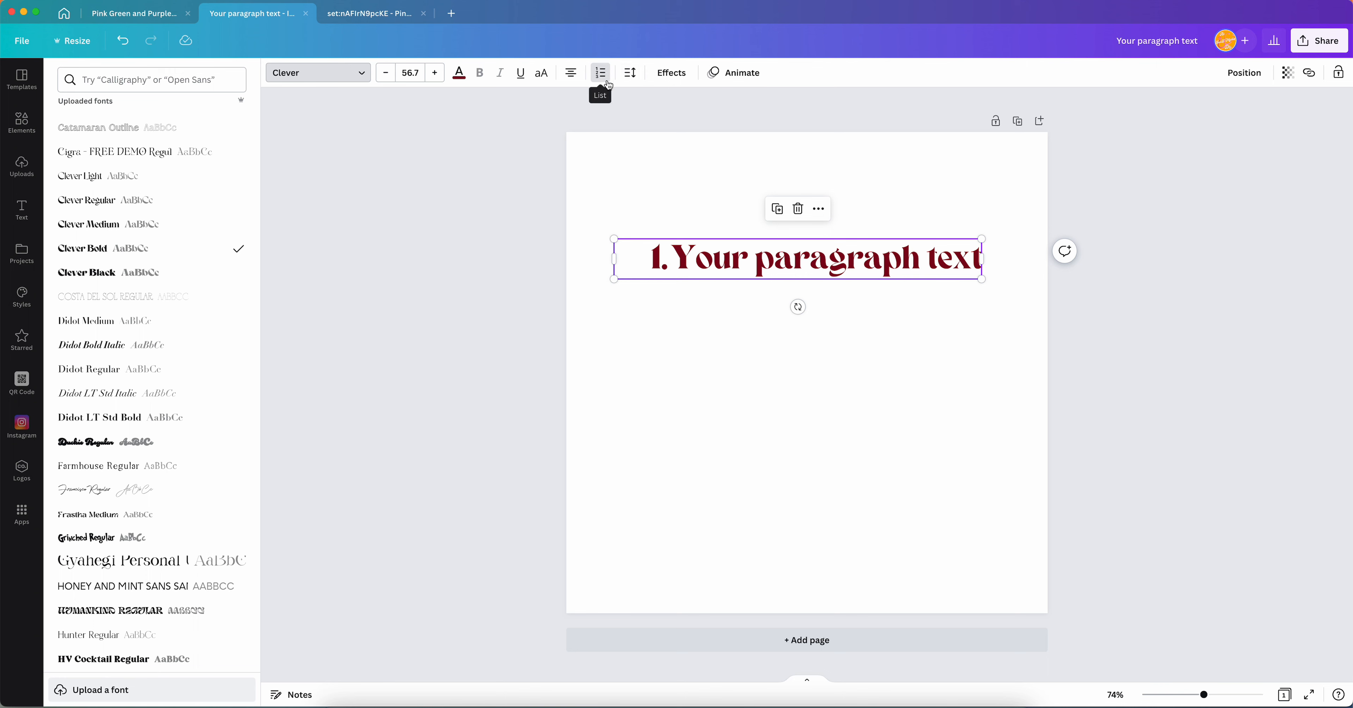
left_click(600, 72)
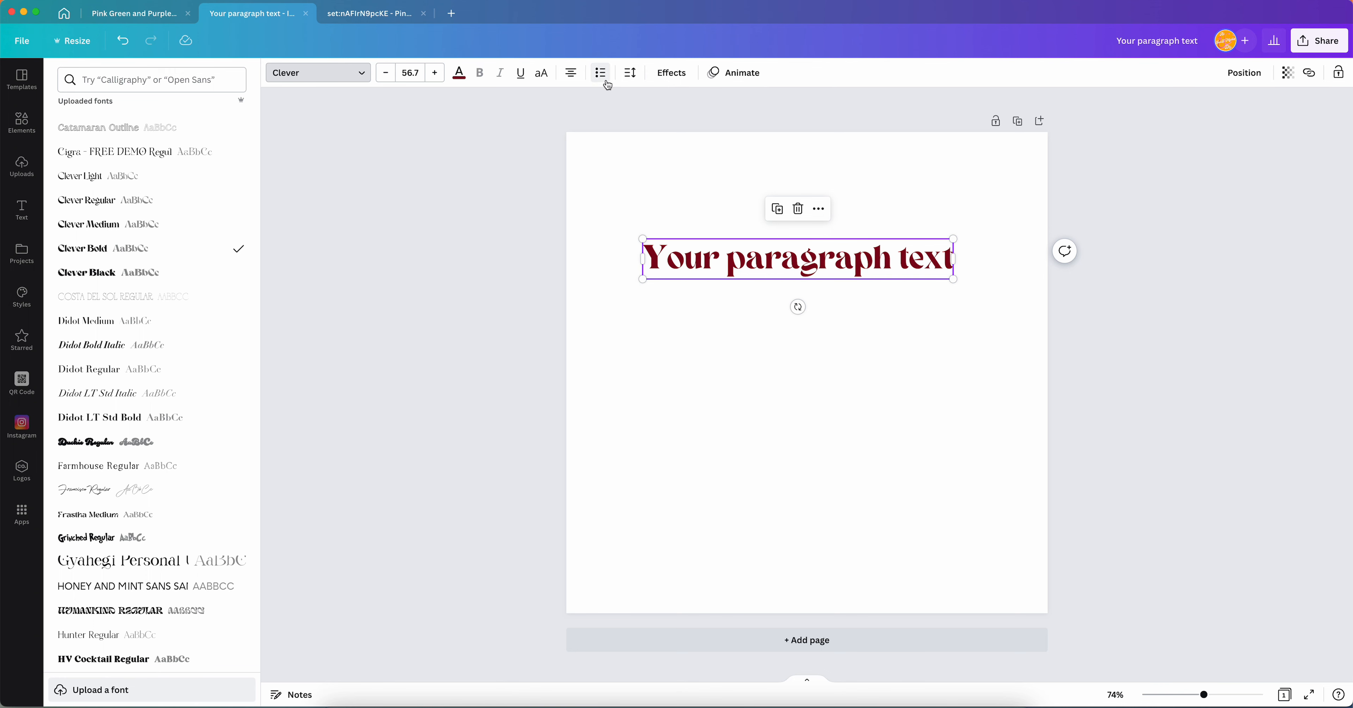
Try letter spacing on the paragraph text in Clever Bold and in the Francisco script font, returning it to 0
left_click(632, 77)
mouse_move(670, 135)
left_mouse_down()
mouse_move(652, 130)
mouse_move(766, 127)
mouse_move(646, 129)
mouse_move(744, 138)
mouse_move(634, 125)
mouse_move(669, 128)
left_mouse_up()
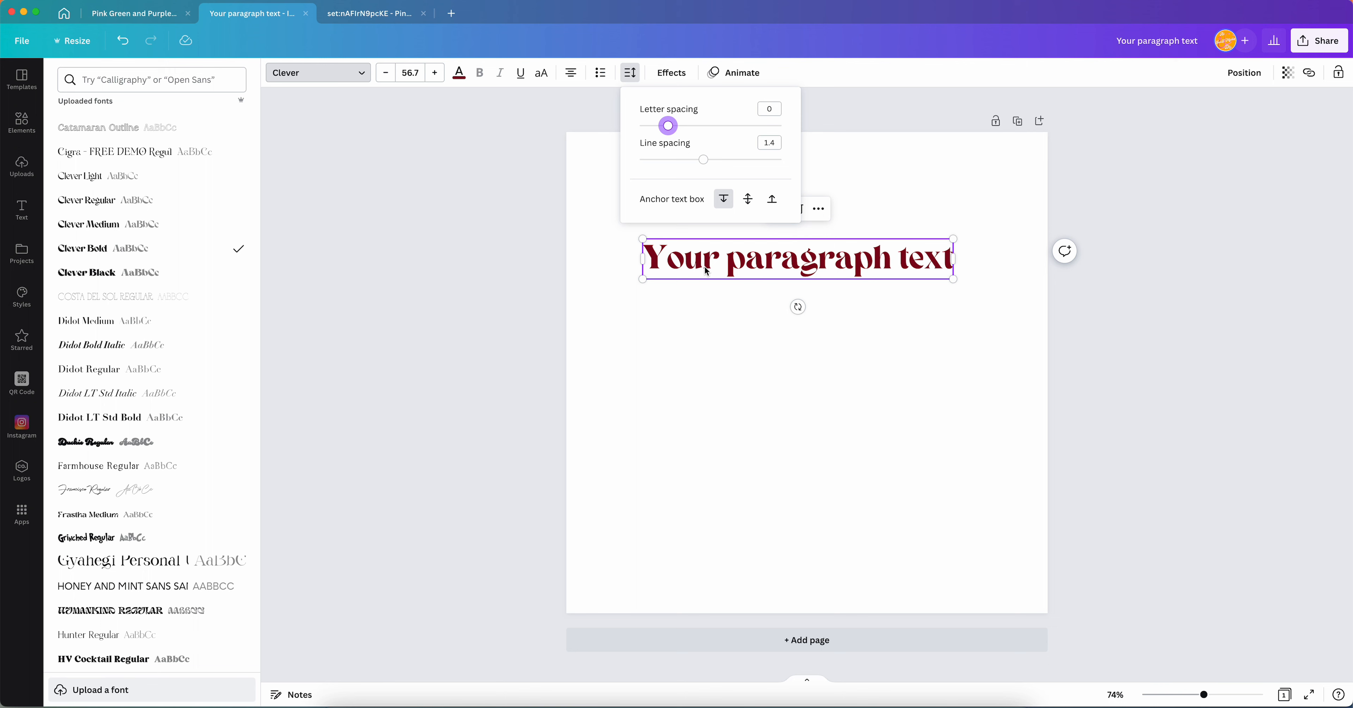
left_click(210, 490)
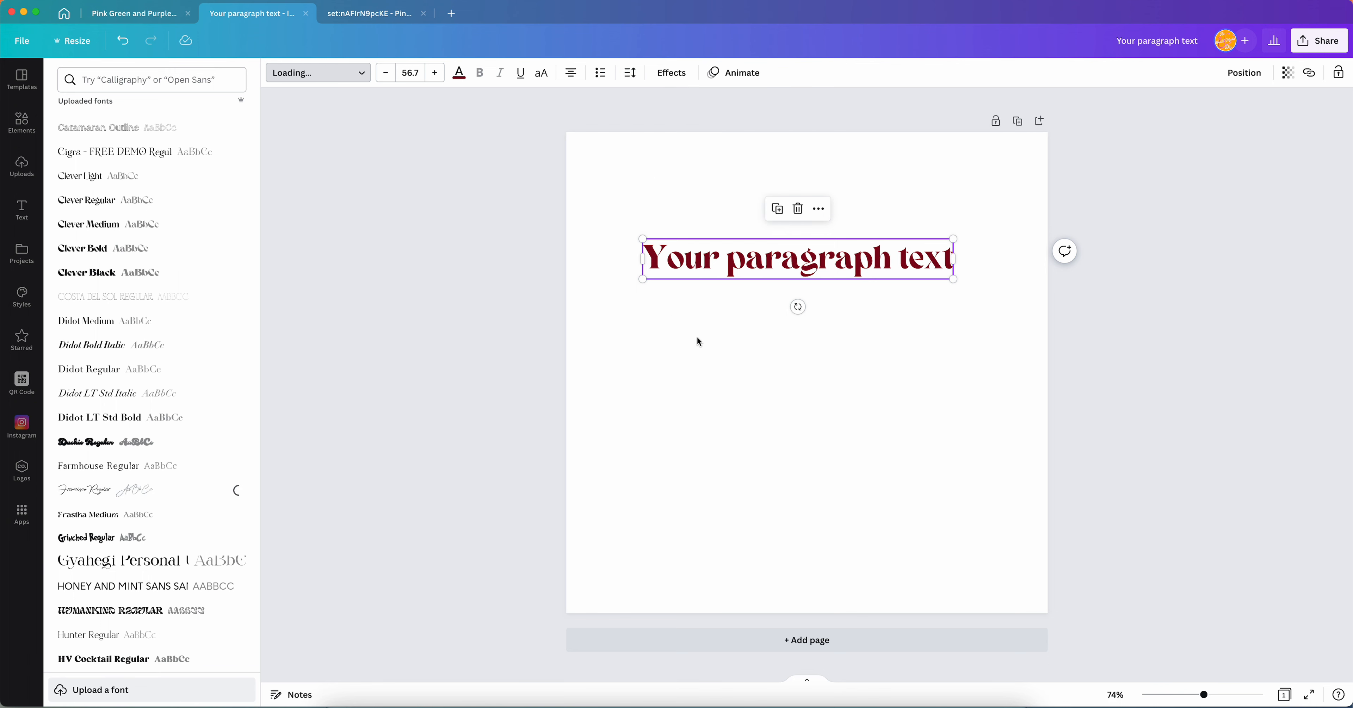
left_click(630, 72)
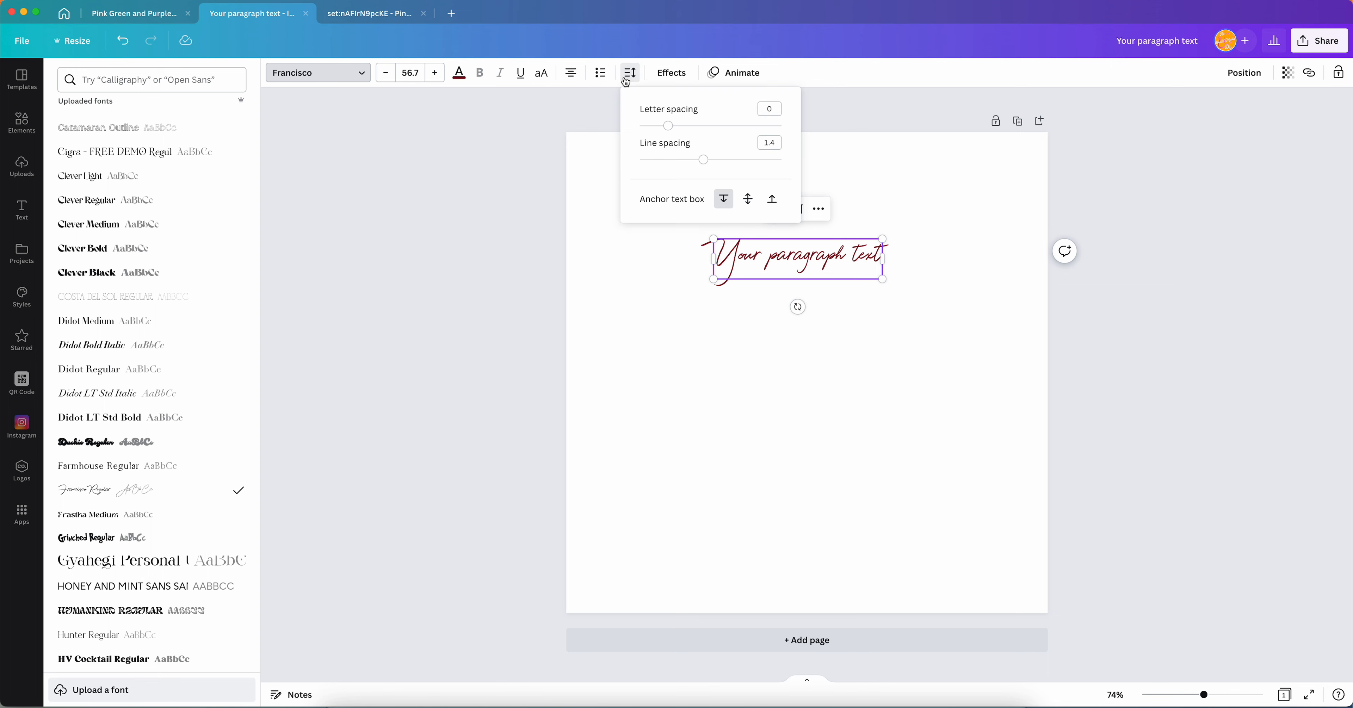
mouse_move(668, 125)
left_mouse_down()
mouse_move(763, 134)
mouse_move(668, 125)
left_mouse_up()
Set the paragraph text's font to Didot LT Std Bold and duplicate its wording on a second line in the same text box
left_click(97, 423)
left_click(629, 73)
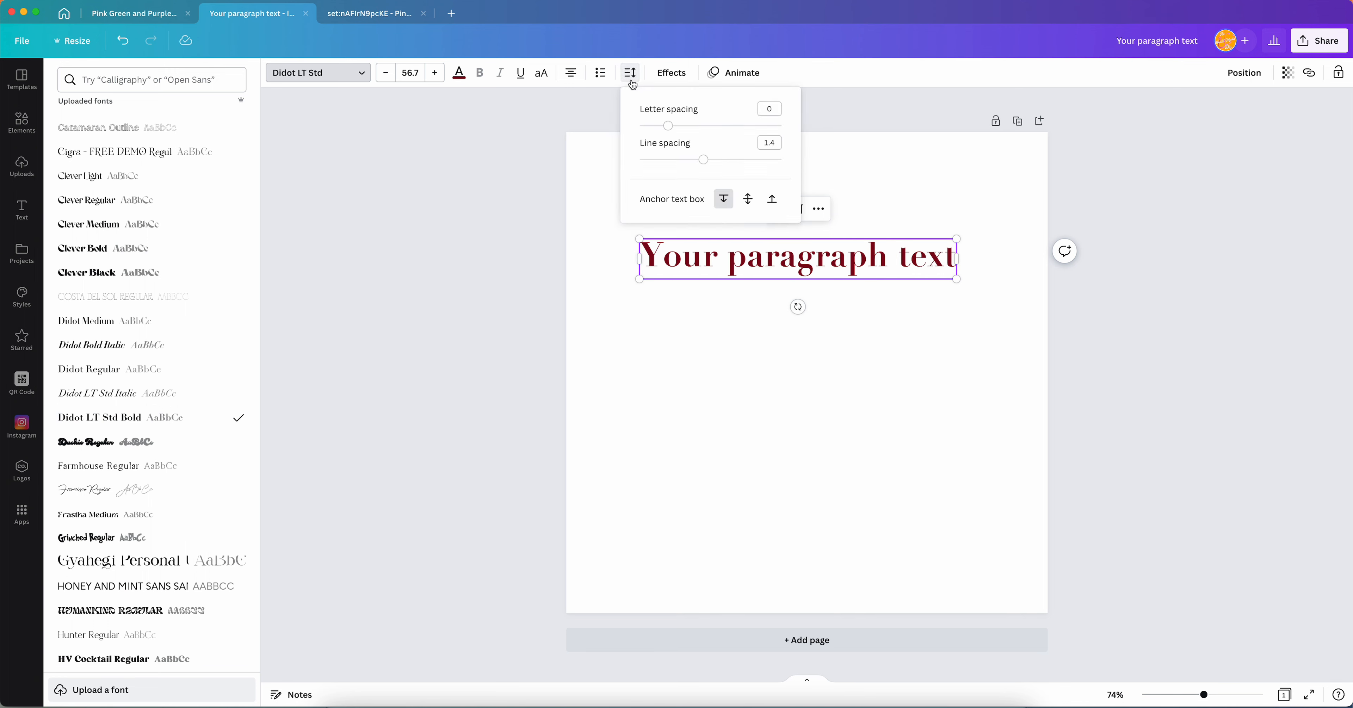
left_click(798, 257)
left_click(906, 256)
left_click(905, 256)
double_click(906, 256)
left_click(906, 254)
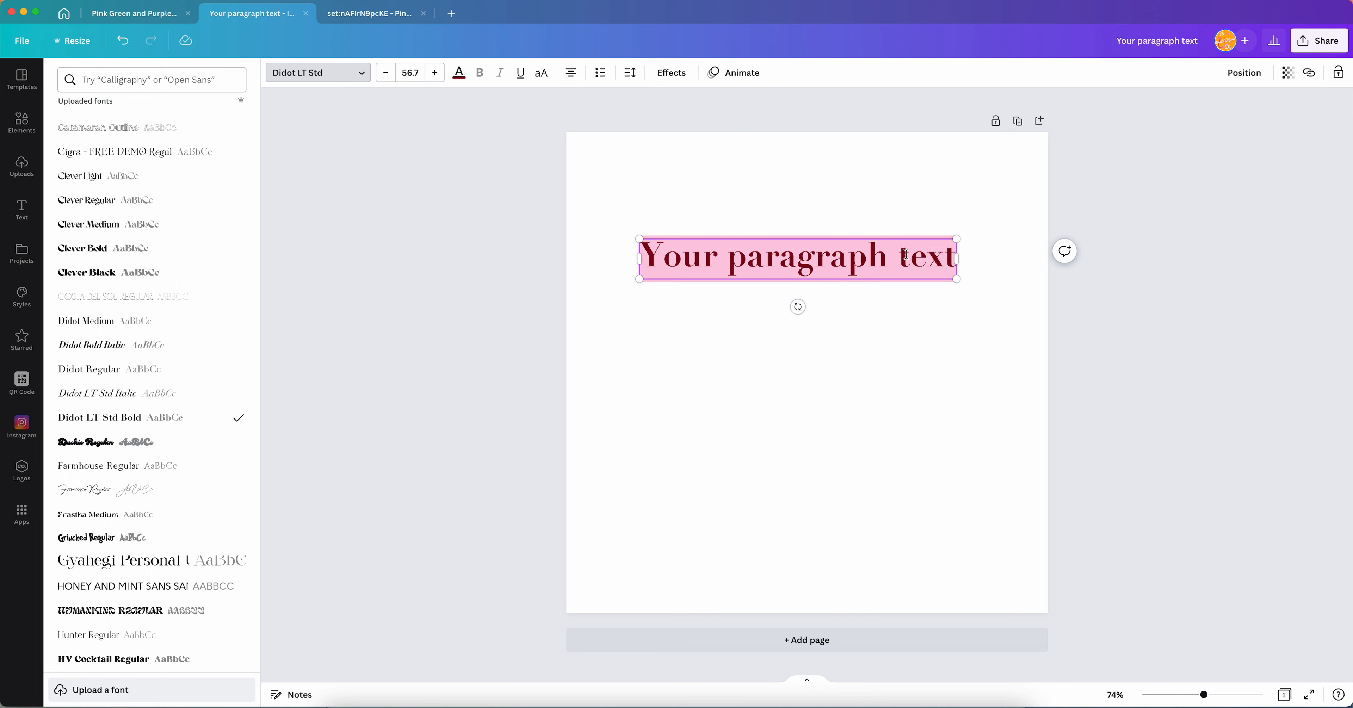
key("ctrl+c")
key("Right")
key("Return")
key("ctrl+v")
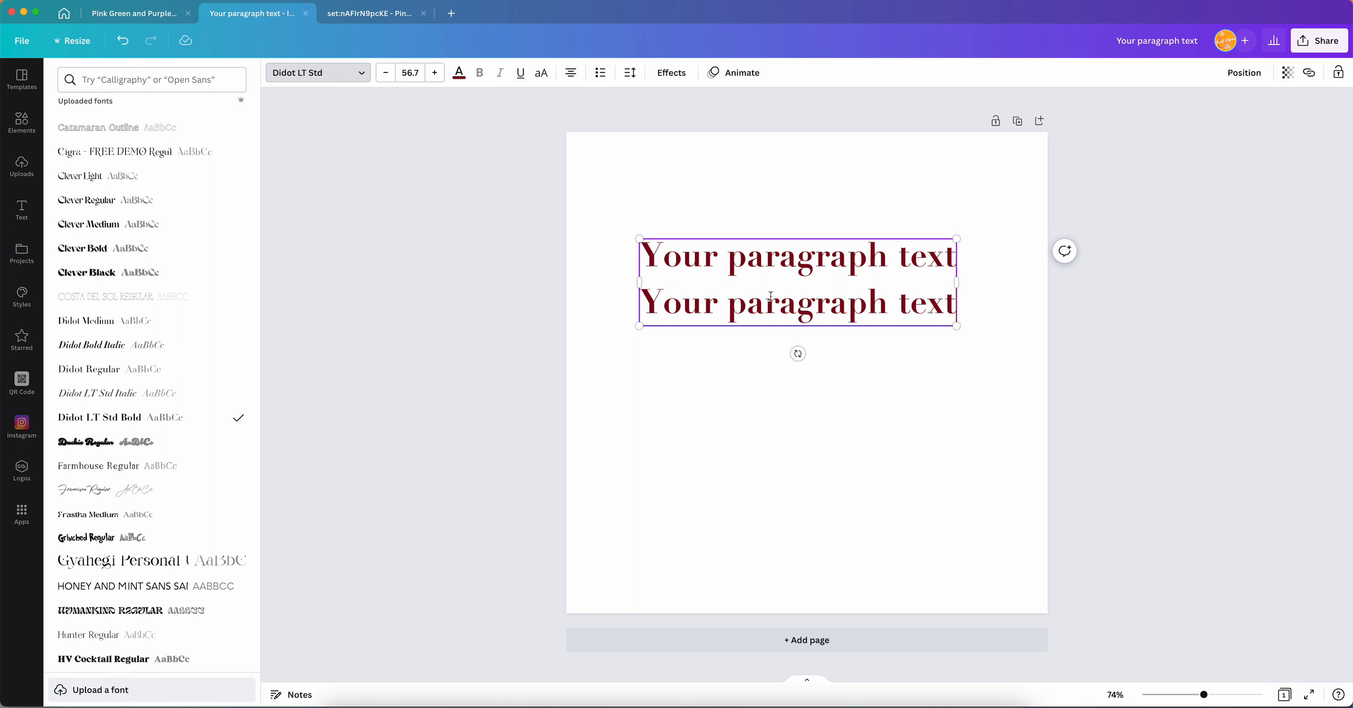
Set the line spacing of the two-line text to 1.42
left_click(846, 268)
left_click(856, 304)
left_click(629, 72)
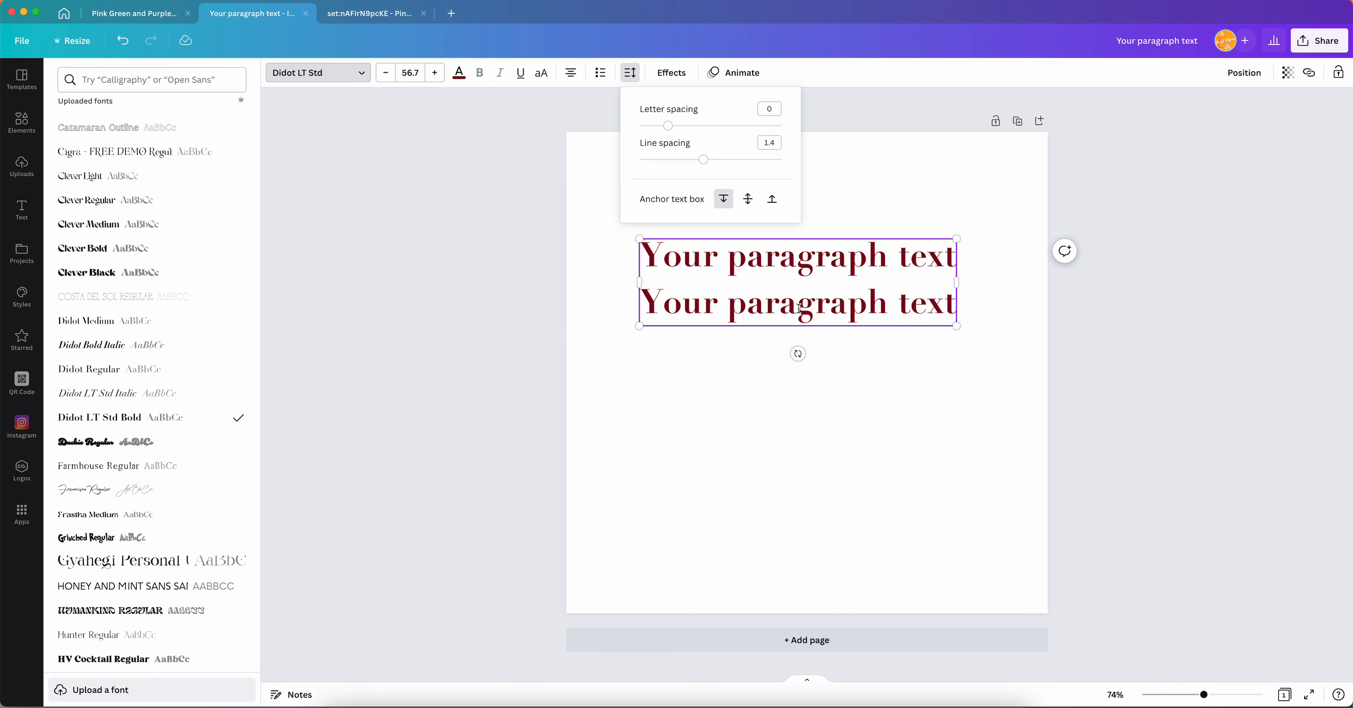
mouse_move(701, 160)
left_mouse_down()
mouse_move(801, 158)
mouse_move(621, 163)
mouse_move(896, 176)
mouse_move(583, 146)
mouse_move(776, 172)
mouse_move(631, 172)
mouse_move(793, 197)
mouse_move(698, 178)
mouse_move(800, 181)
mouse_move(643, 159)
mouse_move(766, 160)
mouse_move(705, 159)
left_mouse_up()
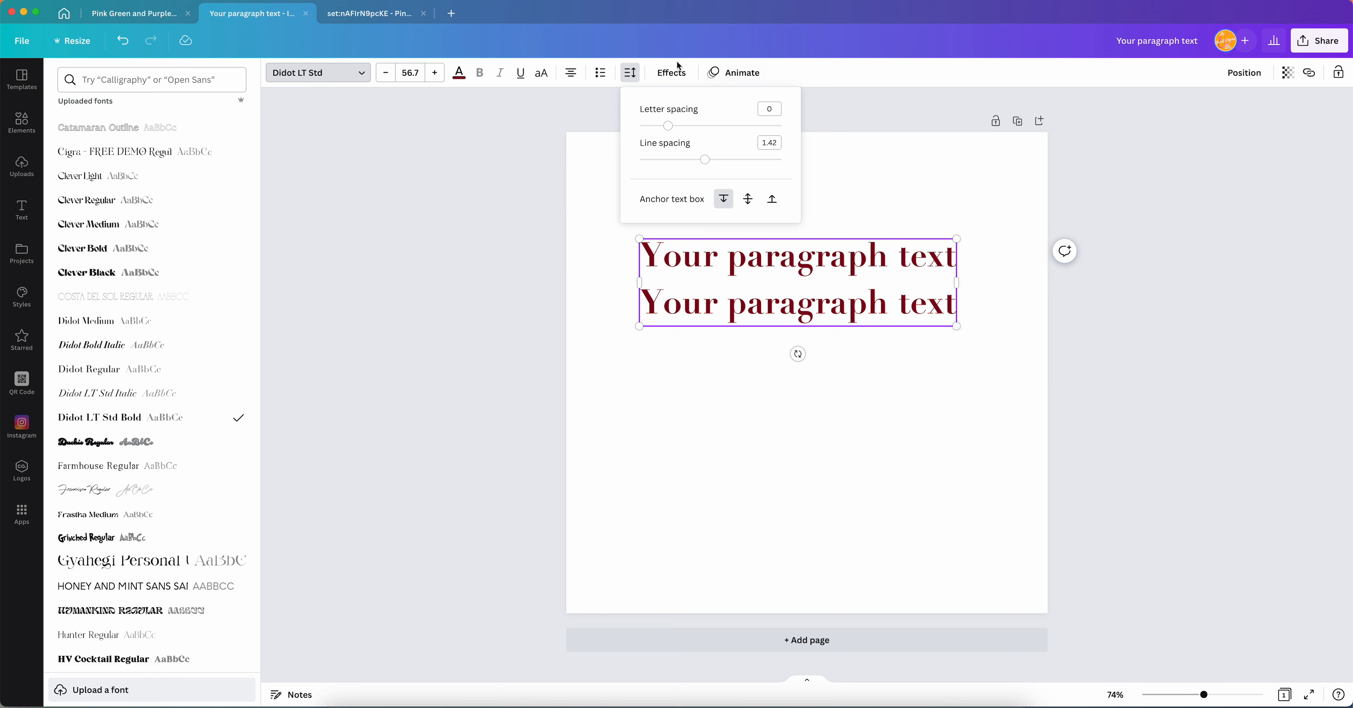
Apply the Shadow effect to the text with offset 50, blur 0 and transparency 51
left_click(671, 73)
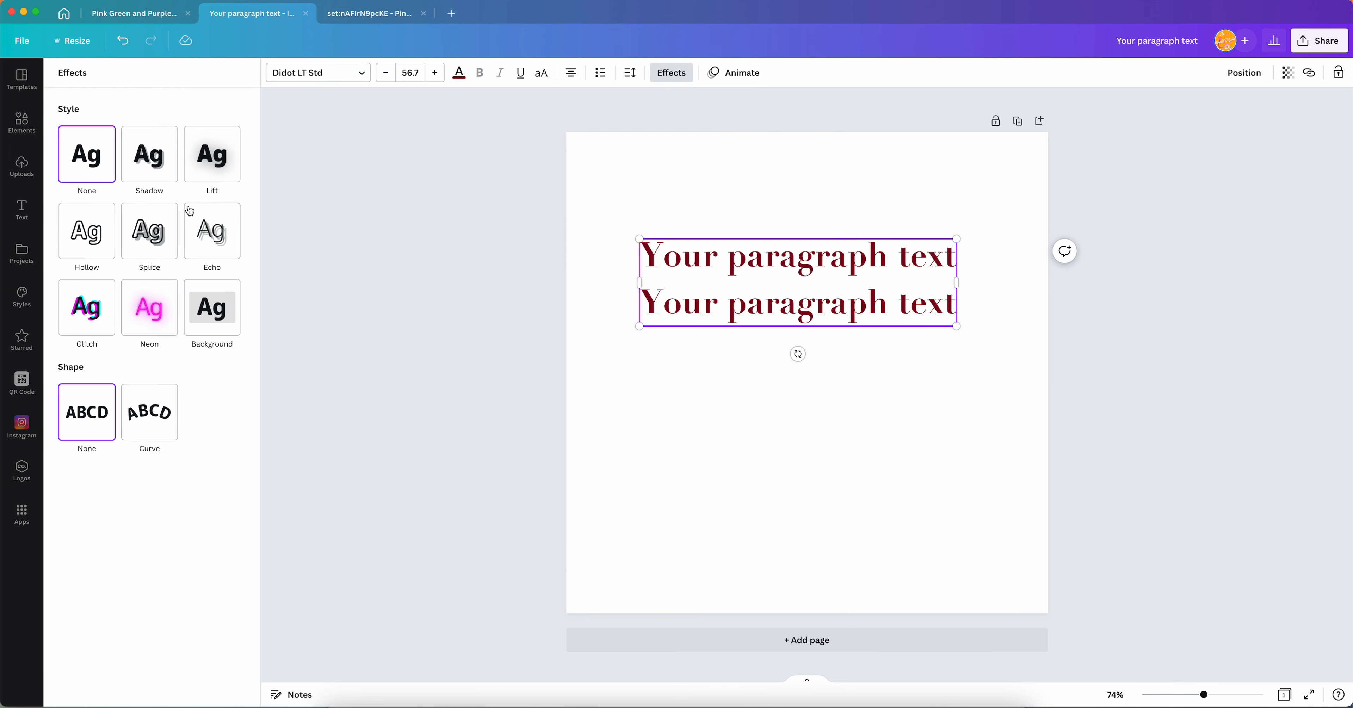
left_click(149, 171)
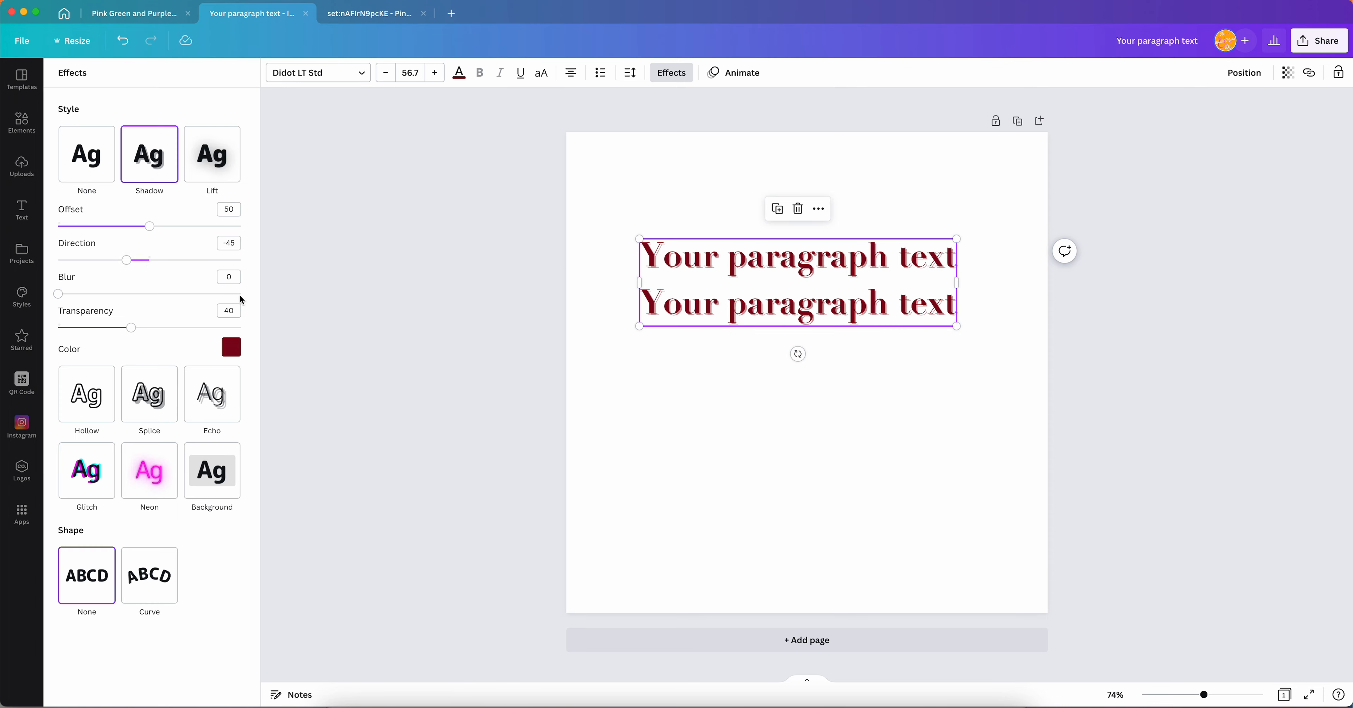
mouse_move(150, 226)
left_mouse_down()
mouse_move(260, 225)
mouse_move(31, 228)
mouse_move(502, 263)
mouse_move(13, 236)
mouse_move(149, 230)
left_mouse_up()
left_click_drag(57, 293, 13, 295)
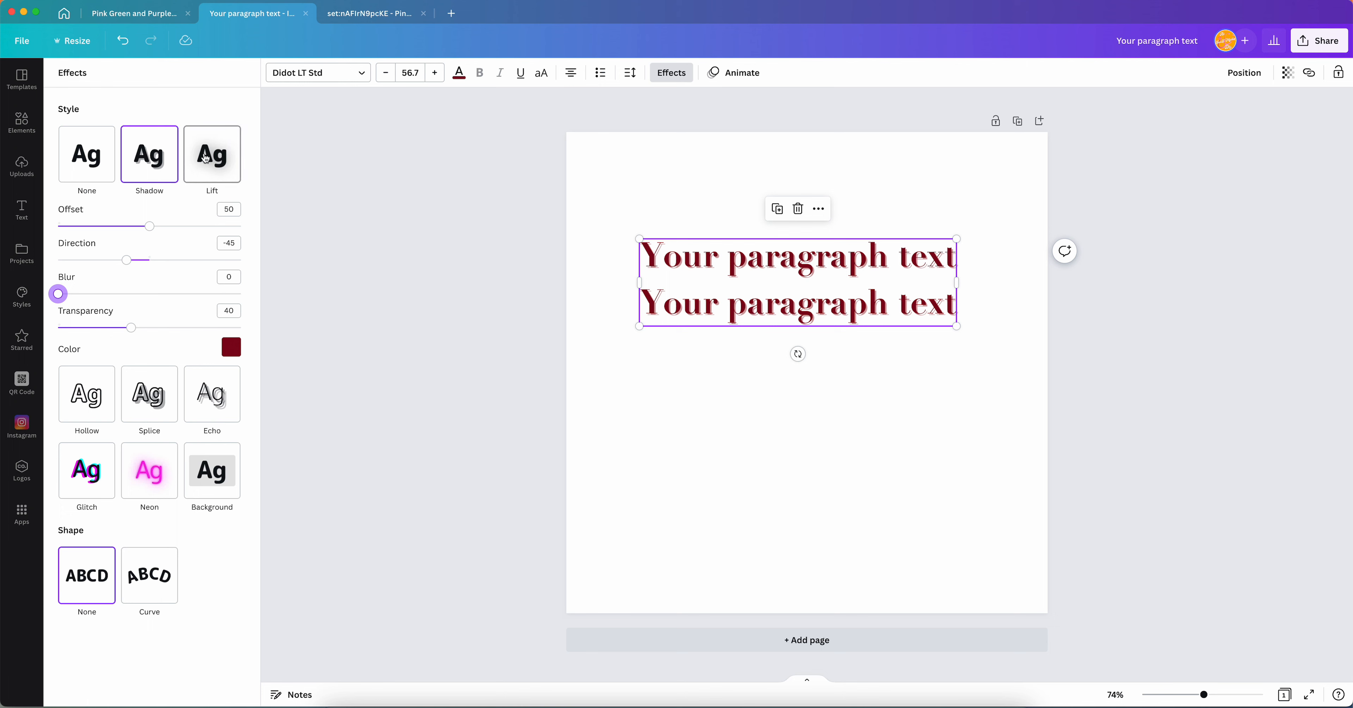
mouse_move(131, 327)
left_mouse_down()
mouse_move(277, 327)
mouse_move(54, 323)
mouse_move(368, 317)
mouse_move(91, 341)
mouse_move(154, 330)
left_mouse_up()
Try pink, magenta and orange brand colors for the text's shadow and settle on black
left_click(225, 352)
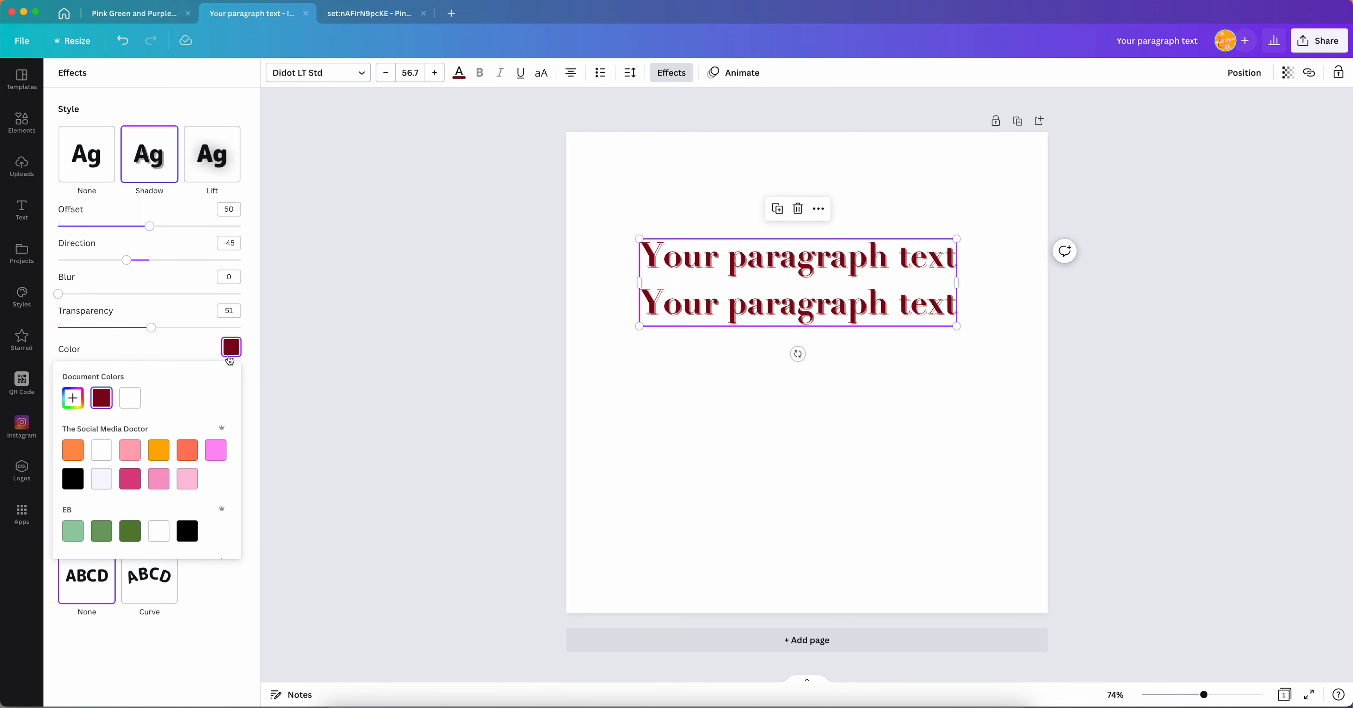
left_click(215, 450)
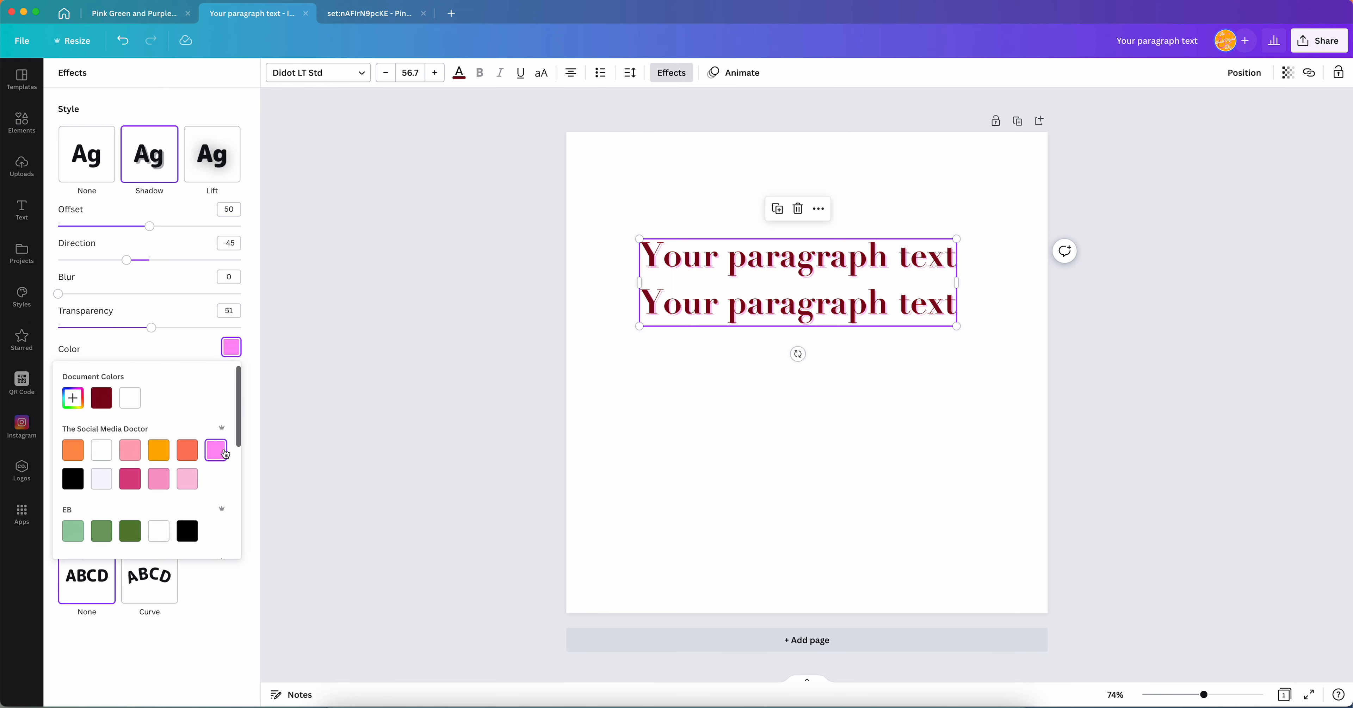
left_click(129, 478)
left_click(130, 450)
left_click(159, 450)
left_click(73, 478)
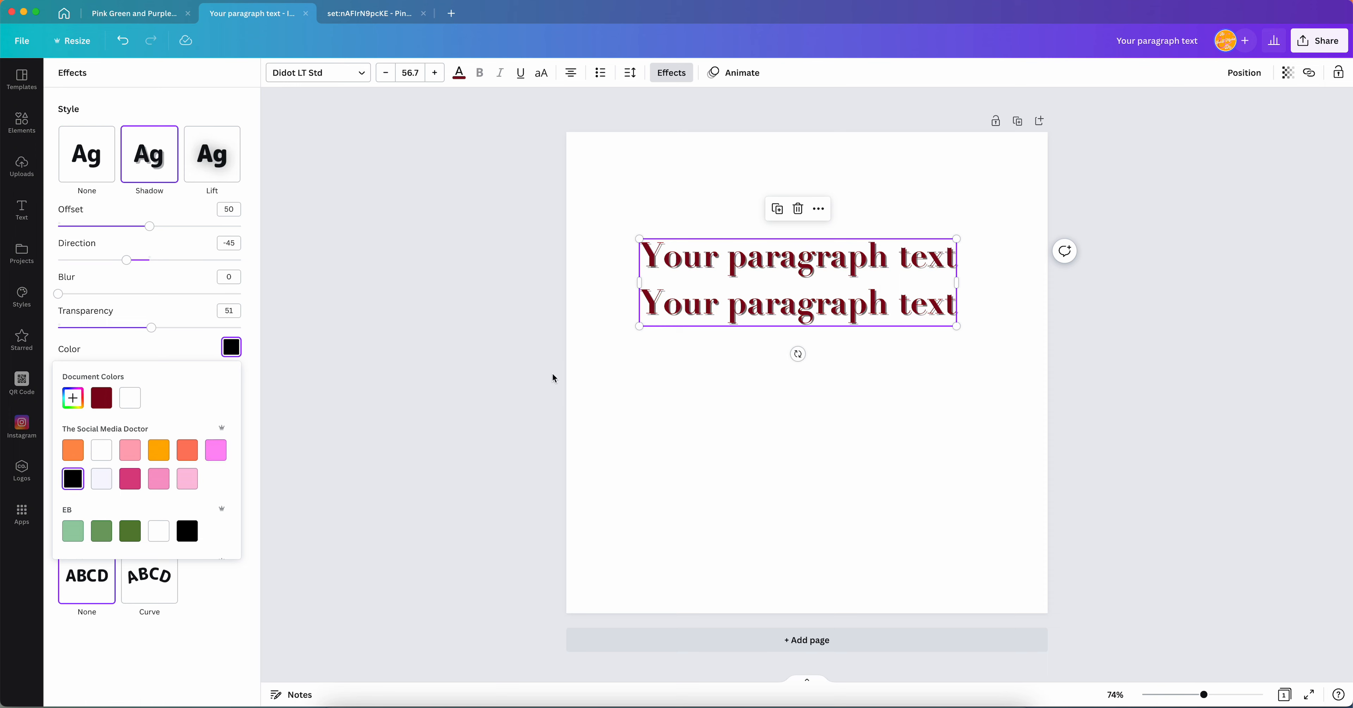
Try the Lift effect on the text at an intensity of about 83, followed by the Hollow effect with an adjusted thickness
left_click(206, 165)
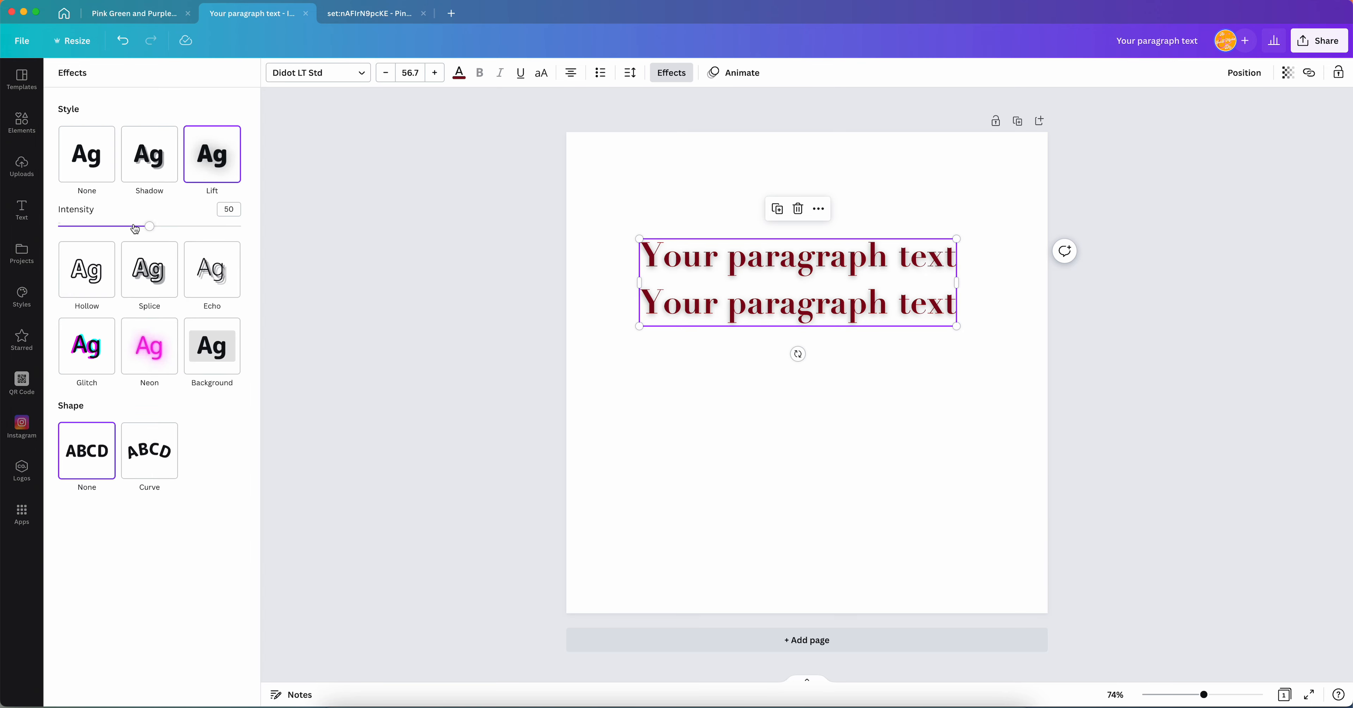
left_click_drag(150, 226, 208, 227)
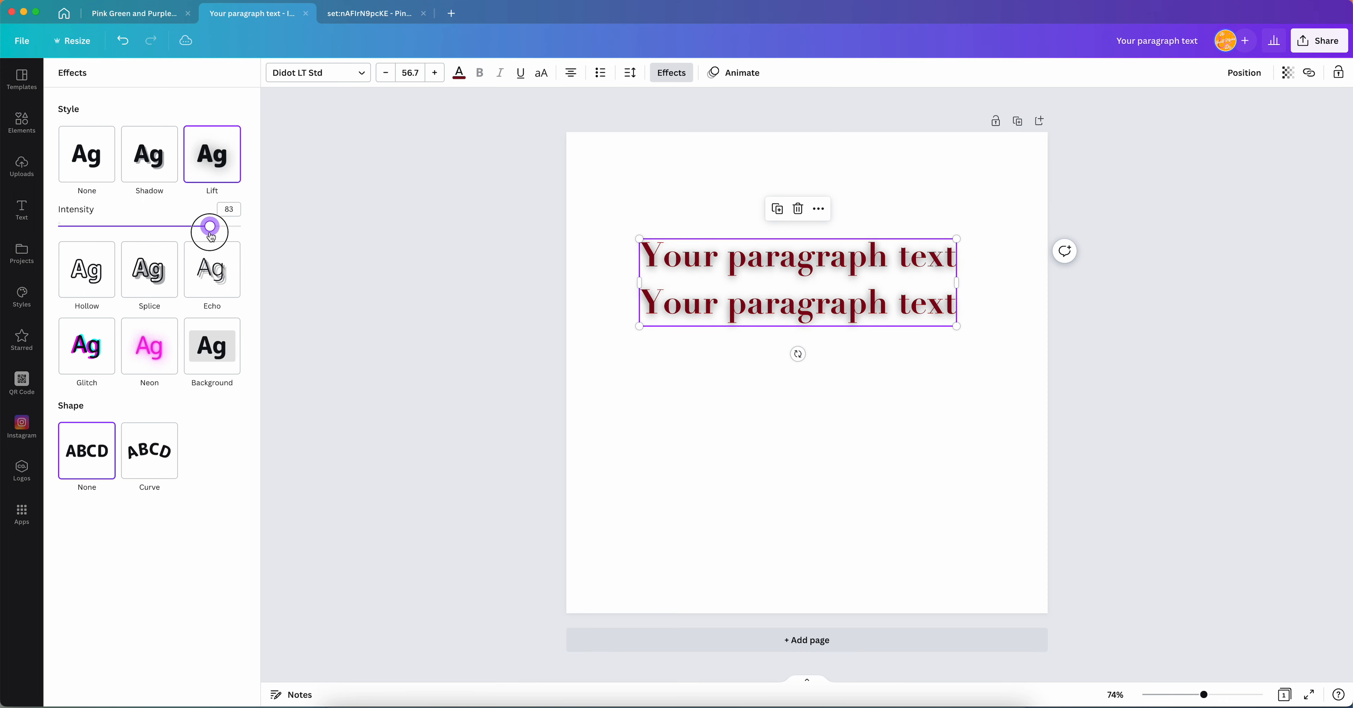
left_click(90, 268)
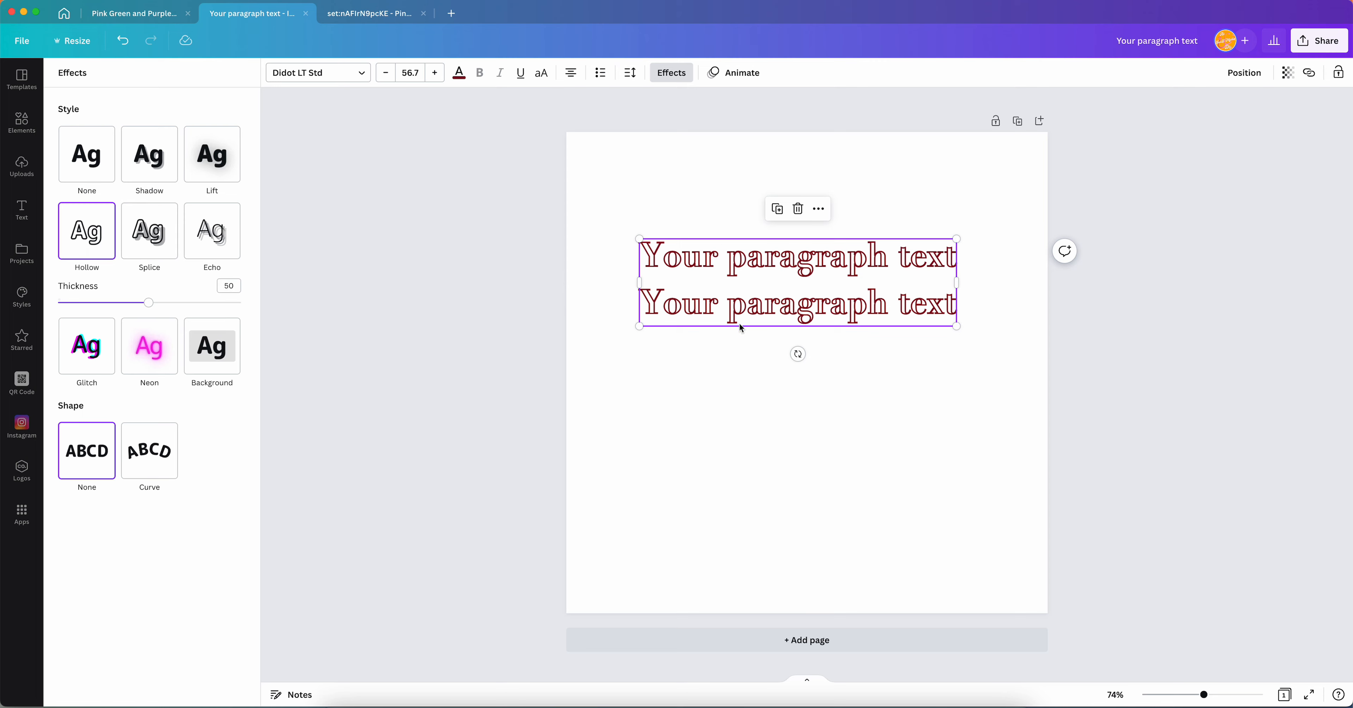
mouse_move(148, 303)
left_mouse_down()
mouse_move(281, 300)
mouse_move(28, 286)
mouse_move(150, 301)
left_mouse_up()
Apply the Splice effect to the text with an orange brand color, and experiment with its thickness and offset
left_click(164, 247)
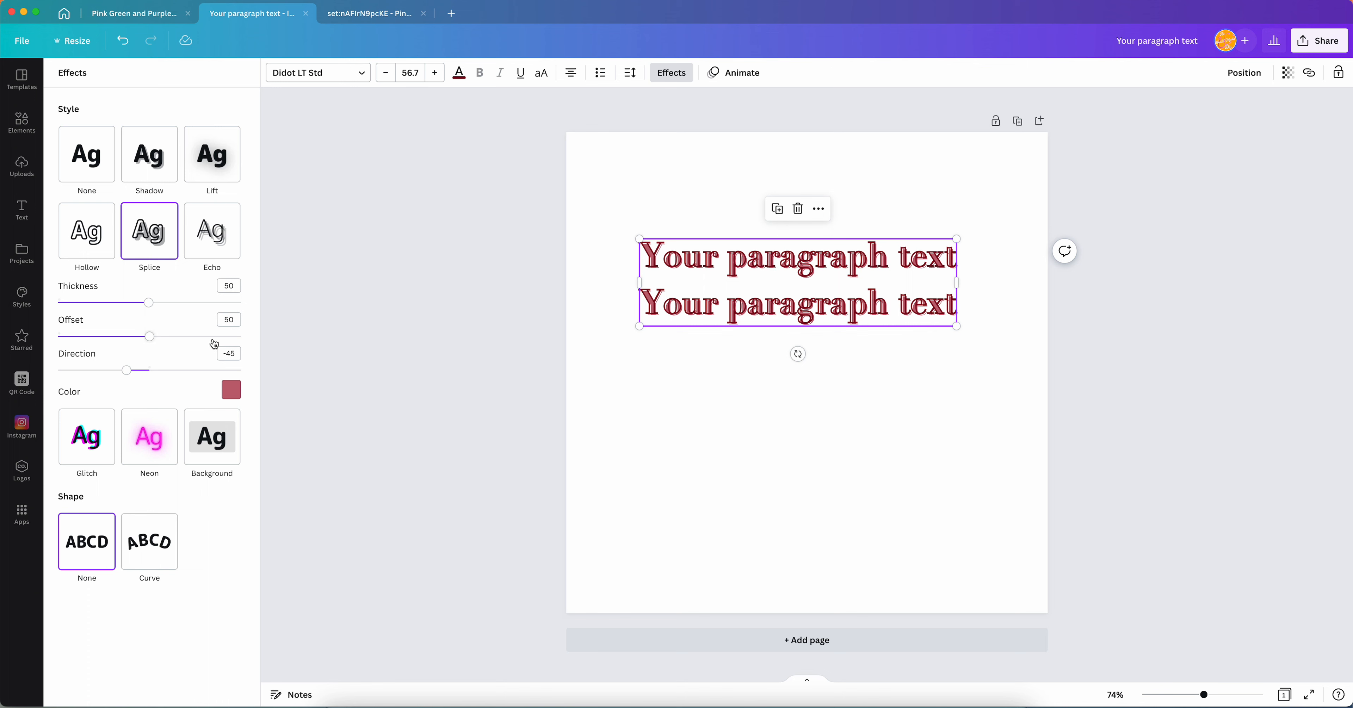
left_click(231, 389)
left_click(158, 493)
left_click(179, 386)
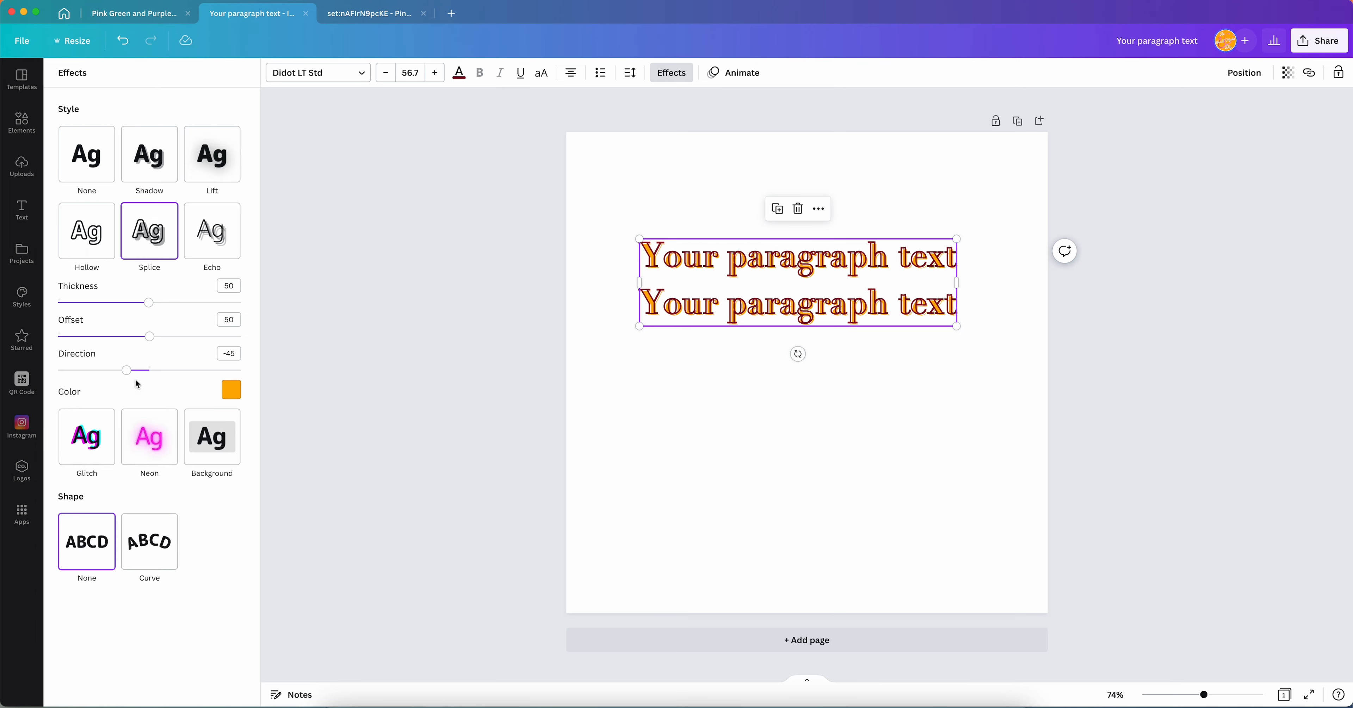
mouse_move(147, 307)
left_mouse_down()
mouse_move(252, 302)
mouse_move(92, 304)
mouse_move(141, 307)
left_mouse_up()
left_click_drag(152, 337, 373, 321)
Apply the Echo effect to the text in the bright pink brand color and inspect the layered echoes up close
left_click(197, 246)
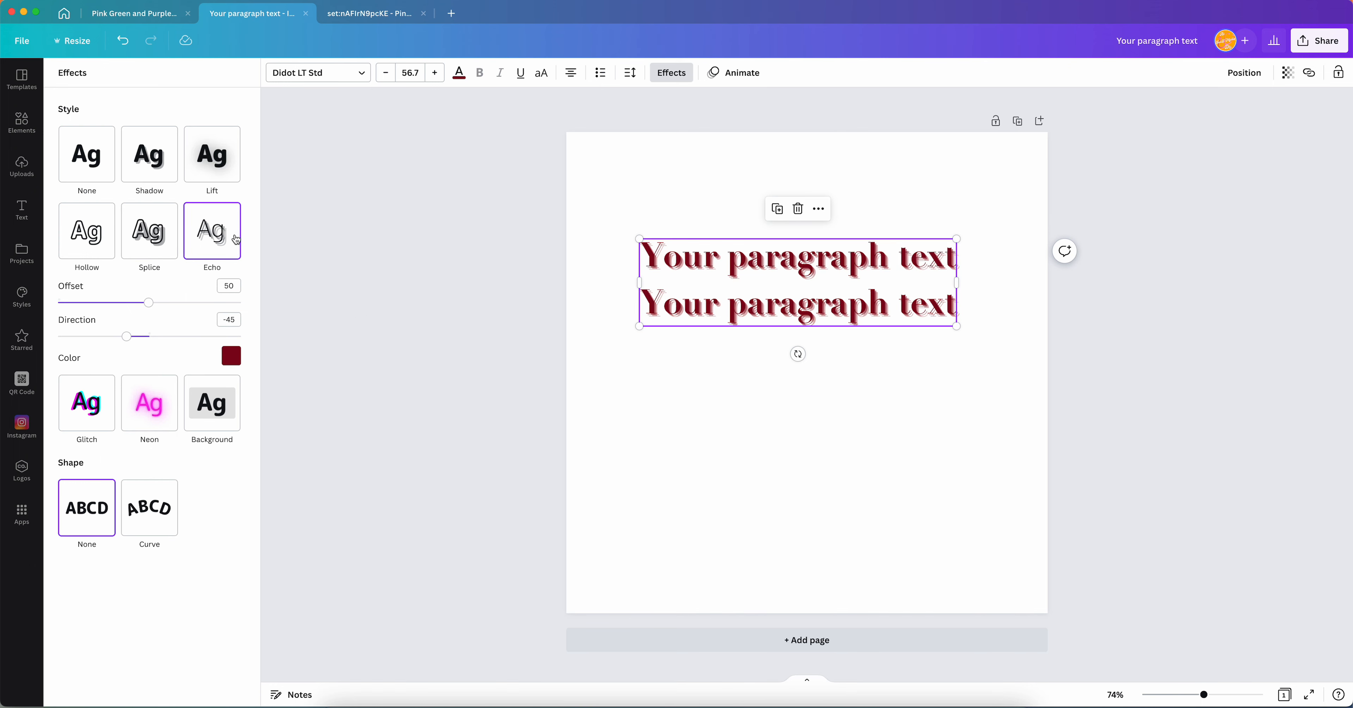
left_click(230, 358)
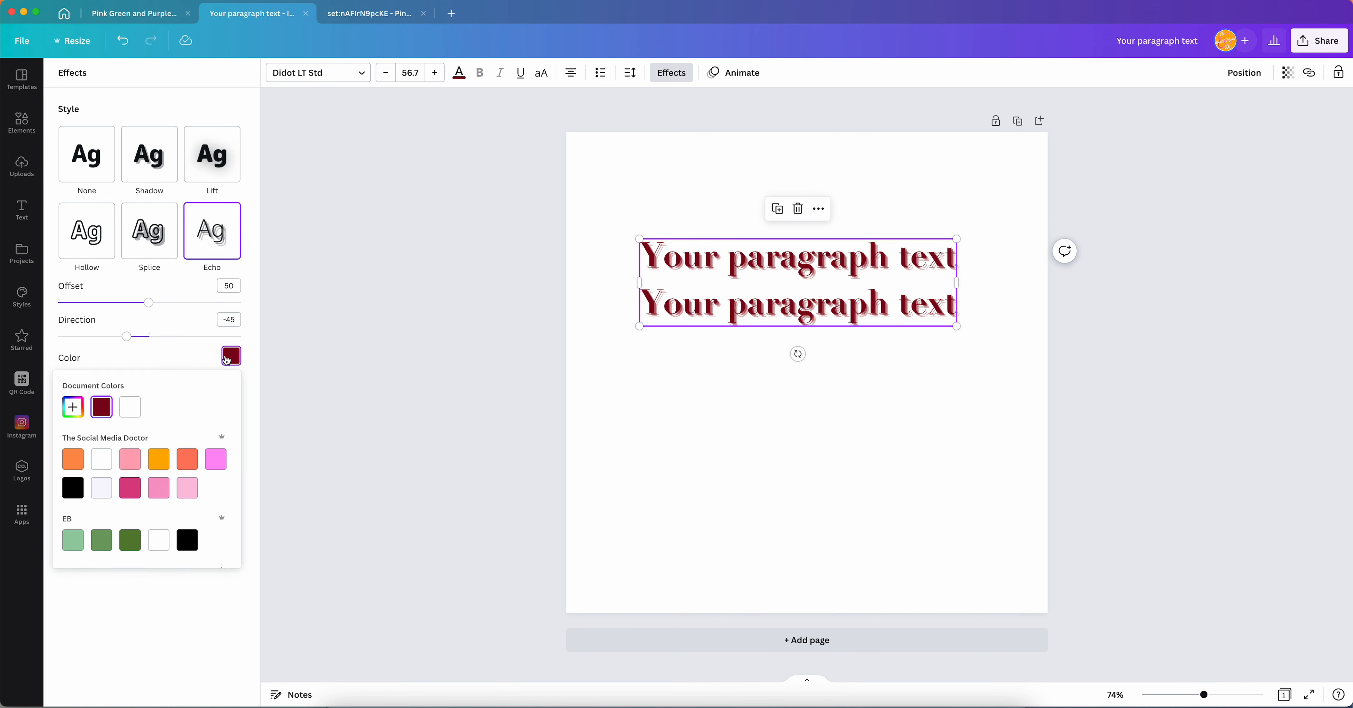
left_click(224, 458)
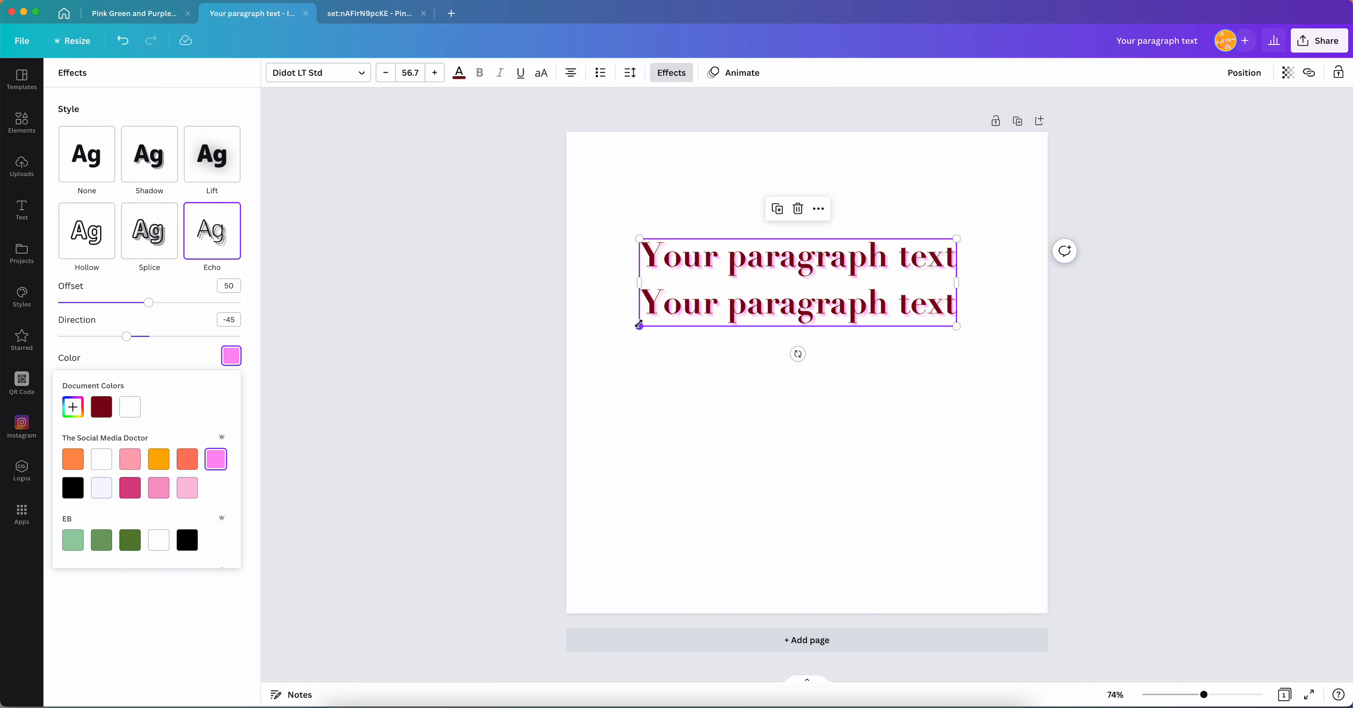
scroll(639, 324, "up", 10)
scroll(638, 324, "up", 10)
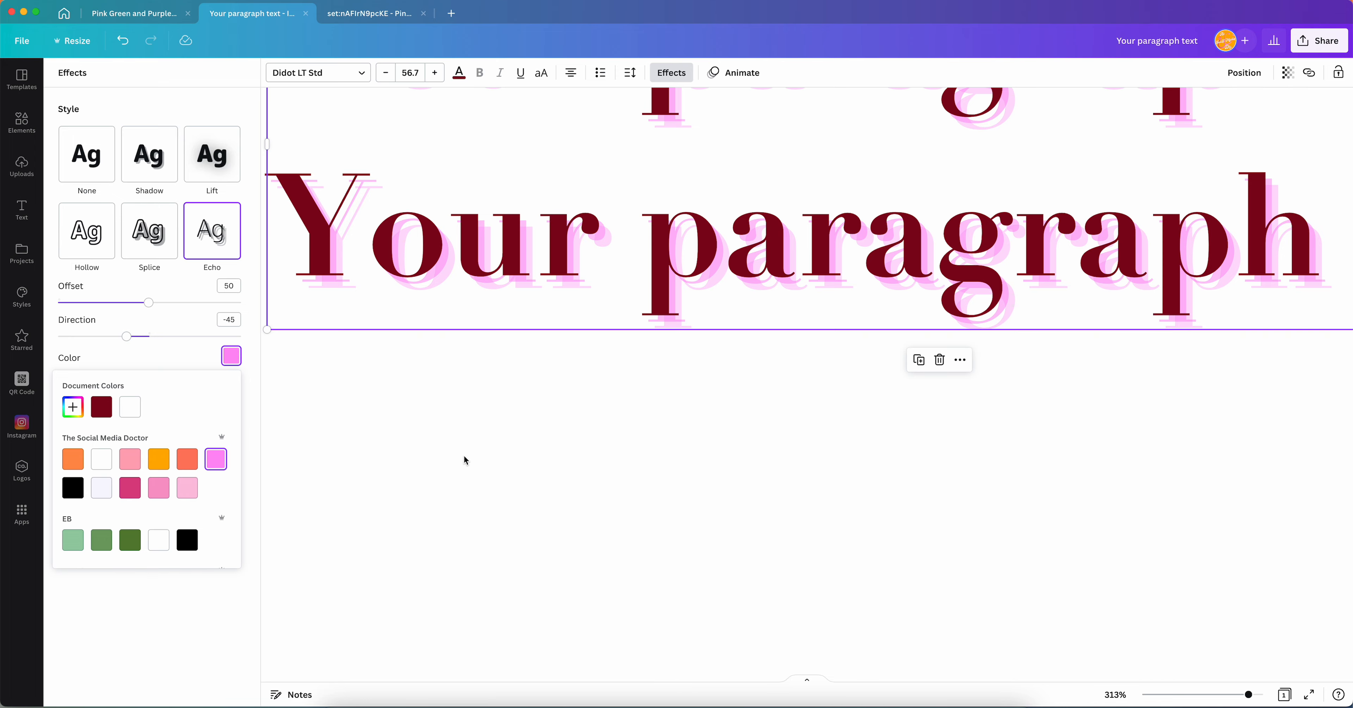
scroll(464, 456, "down", 10)
left_click(209, 610)
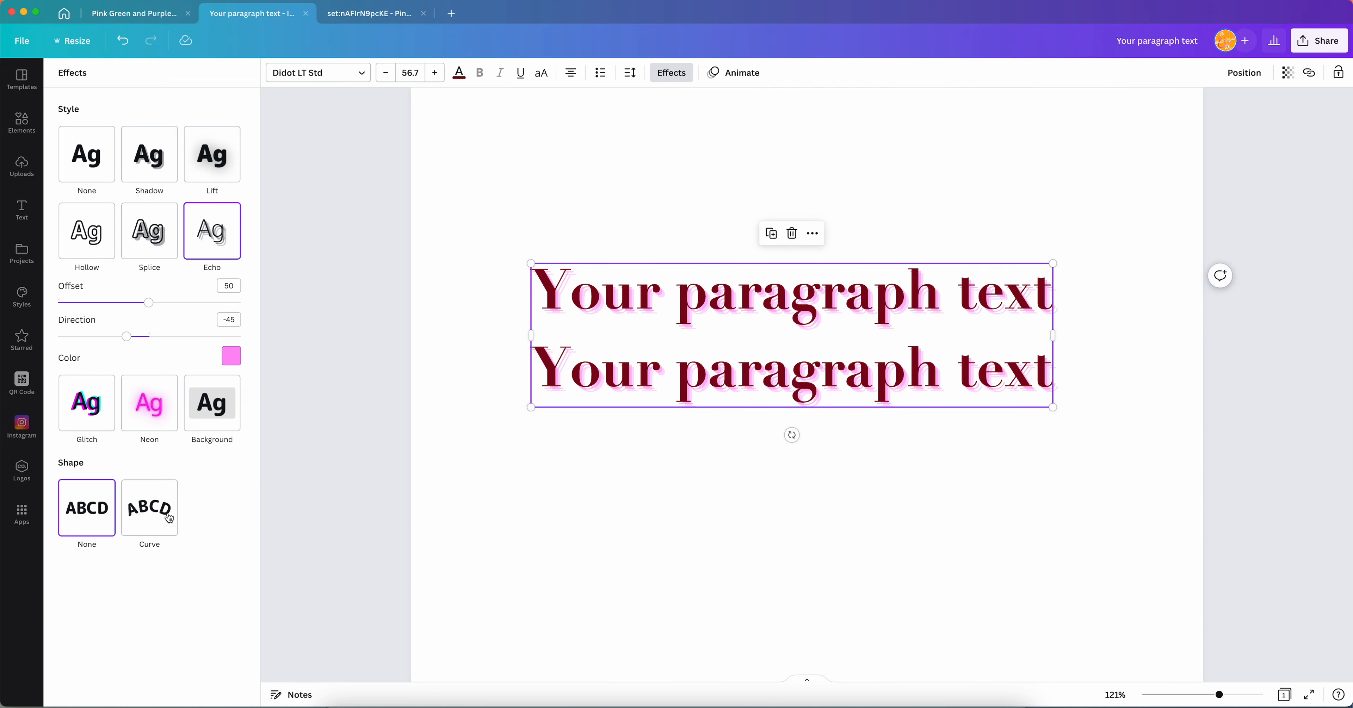
Try the Glitch effect on the text at offset 100 and replace it with the Neon effect
left_click(99, 429)
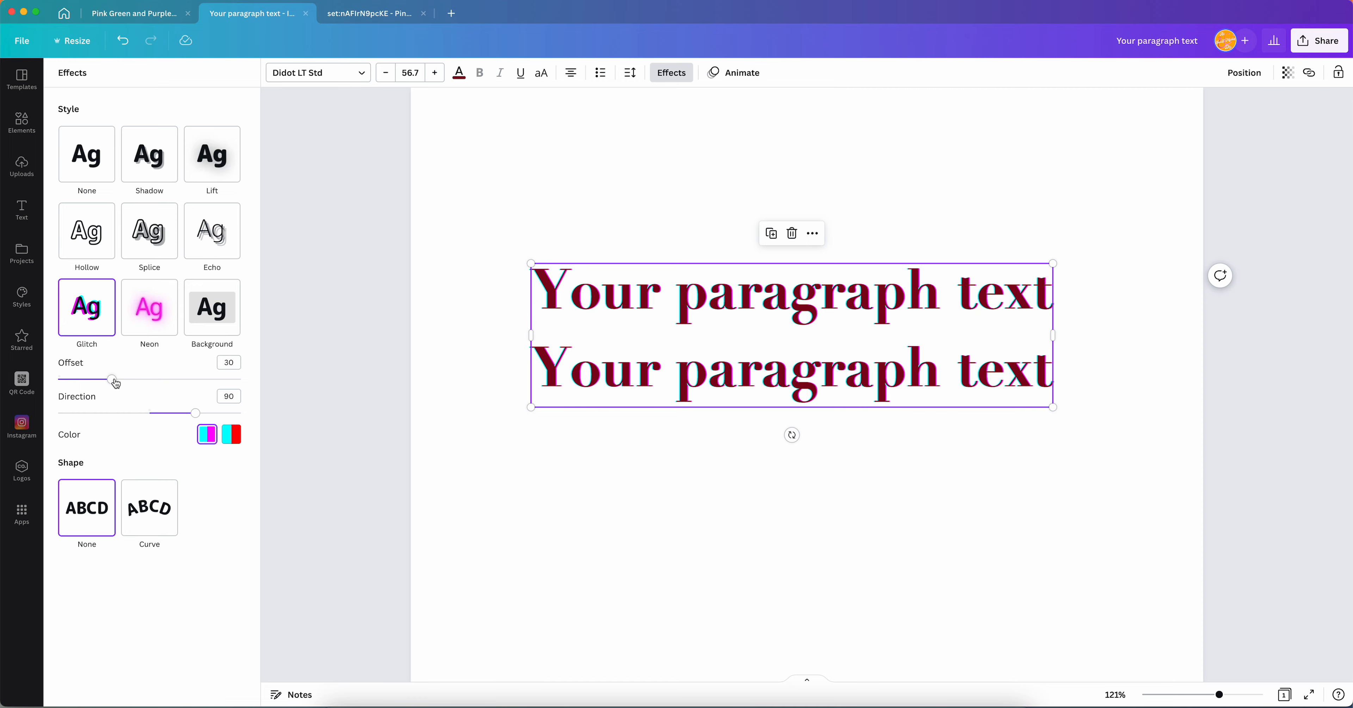
left_click_drag(113, 379, 311, 392)
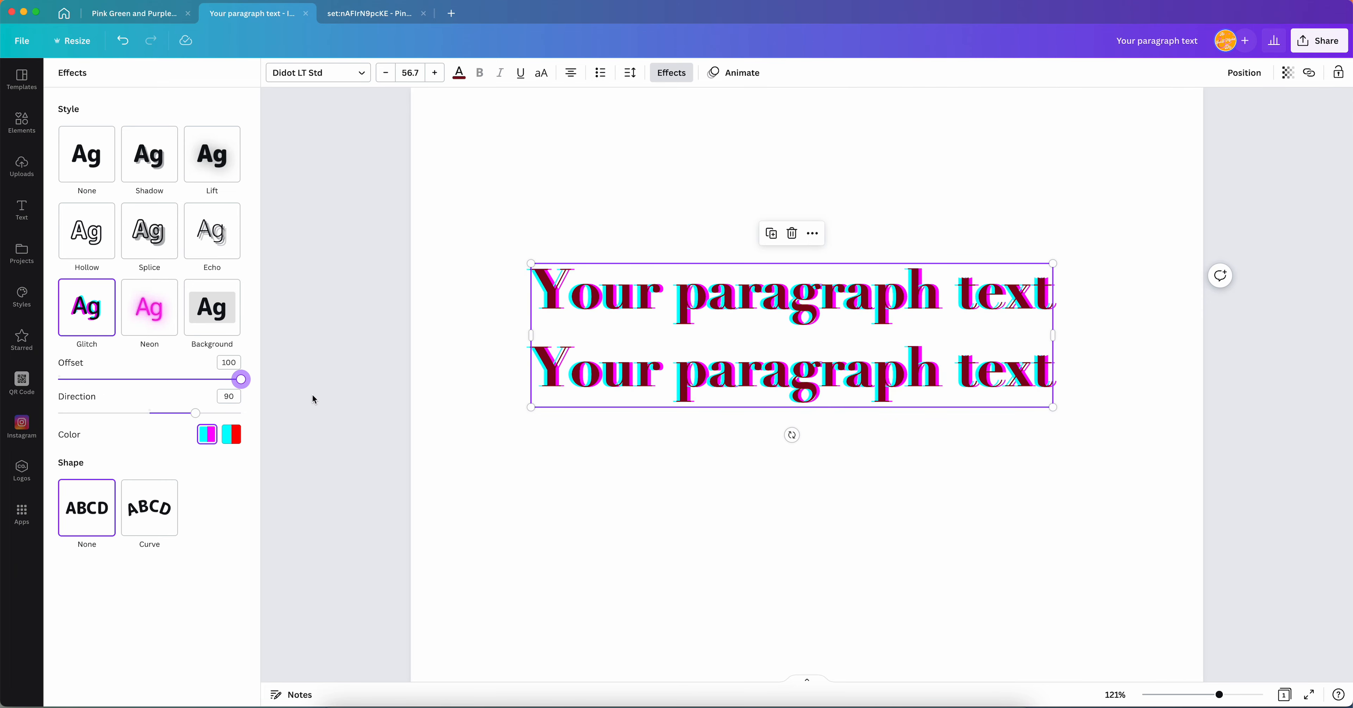
left_click(157, 315)
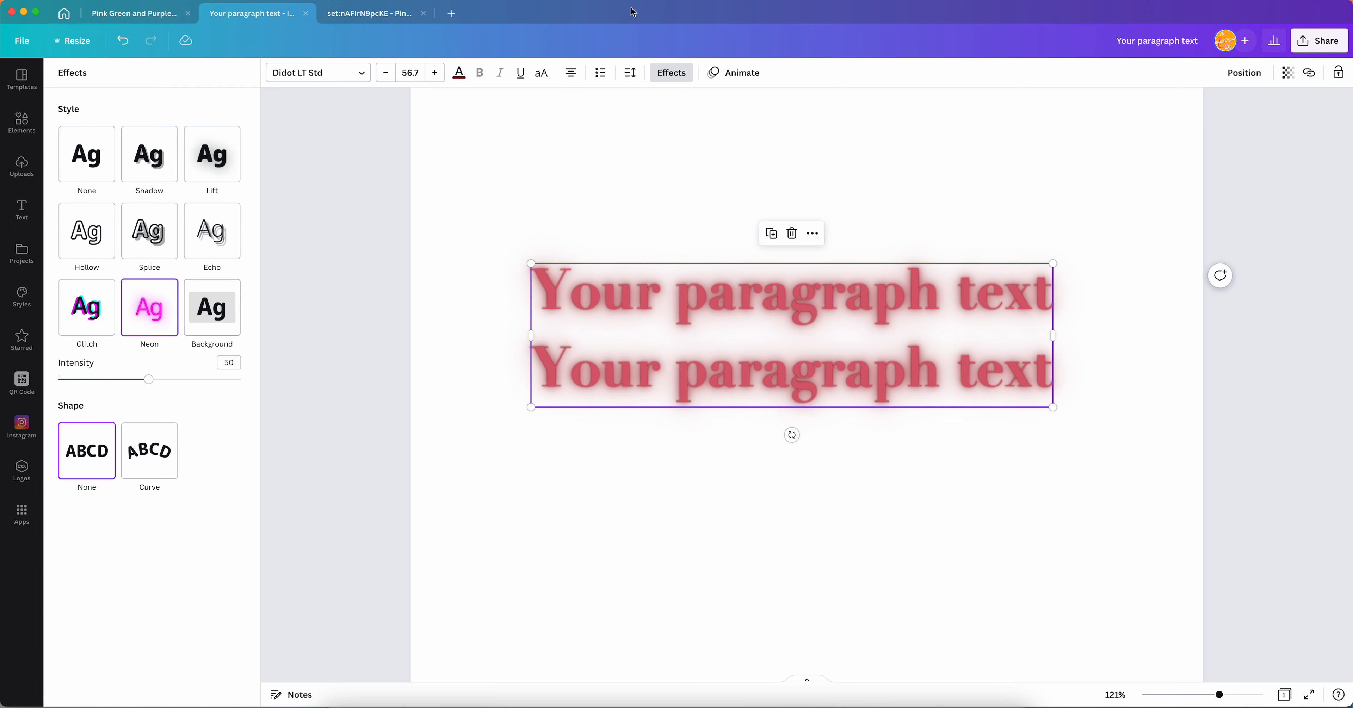
Try the bright pink brand color on the neon text and settle on the yellow-orange brand color
left_click(459, 73)
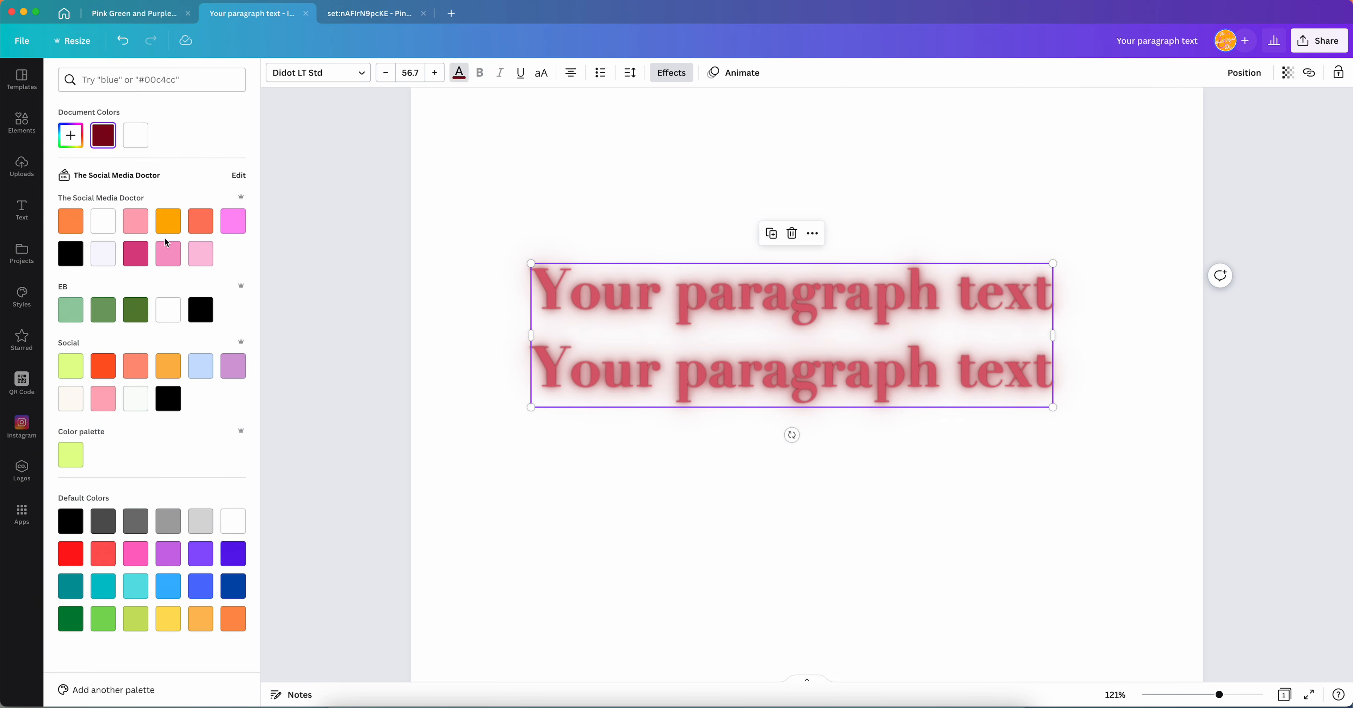
left_click(167, 222)
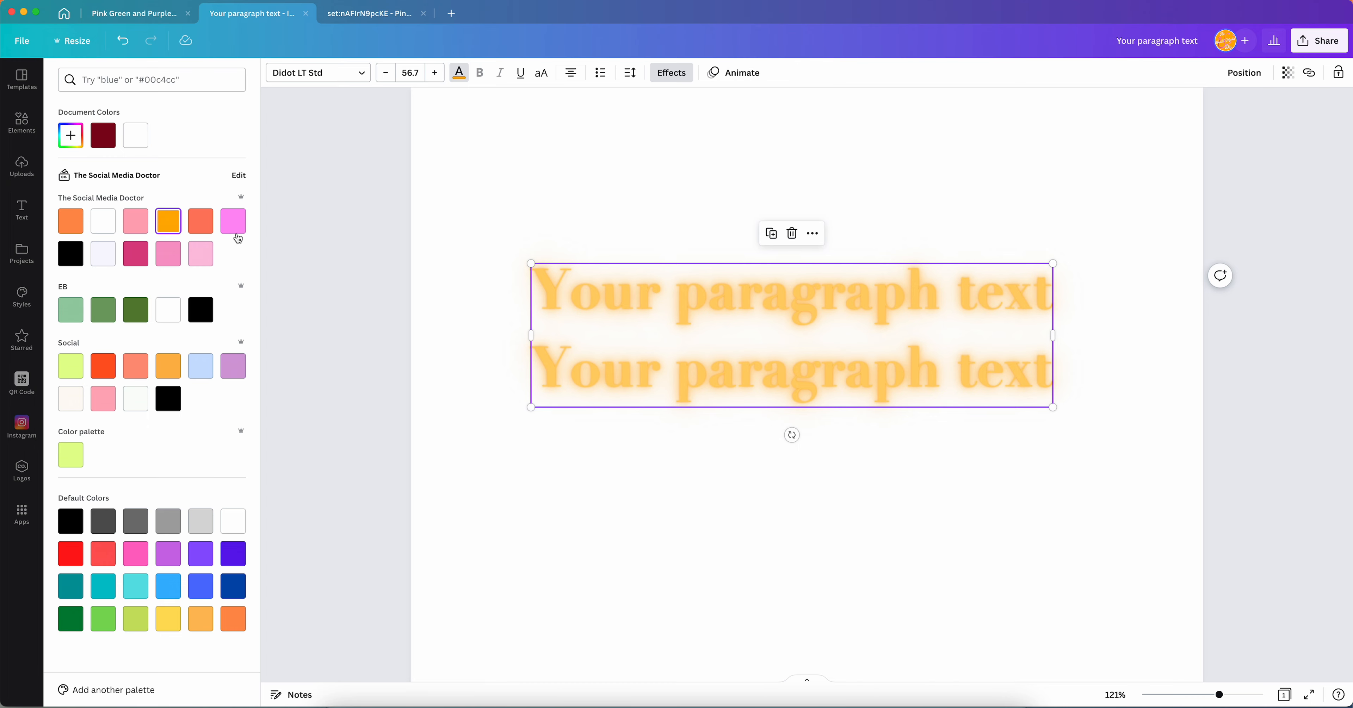
left_click(232, 221)
left_click(170, 225)
Raise the Neon effect's intensity on the text to 100
left_click(671, 73)
left_click(149, 385)
left_click_drag(149, 388, 216, 377)
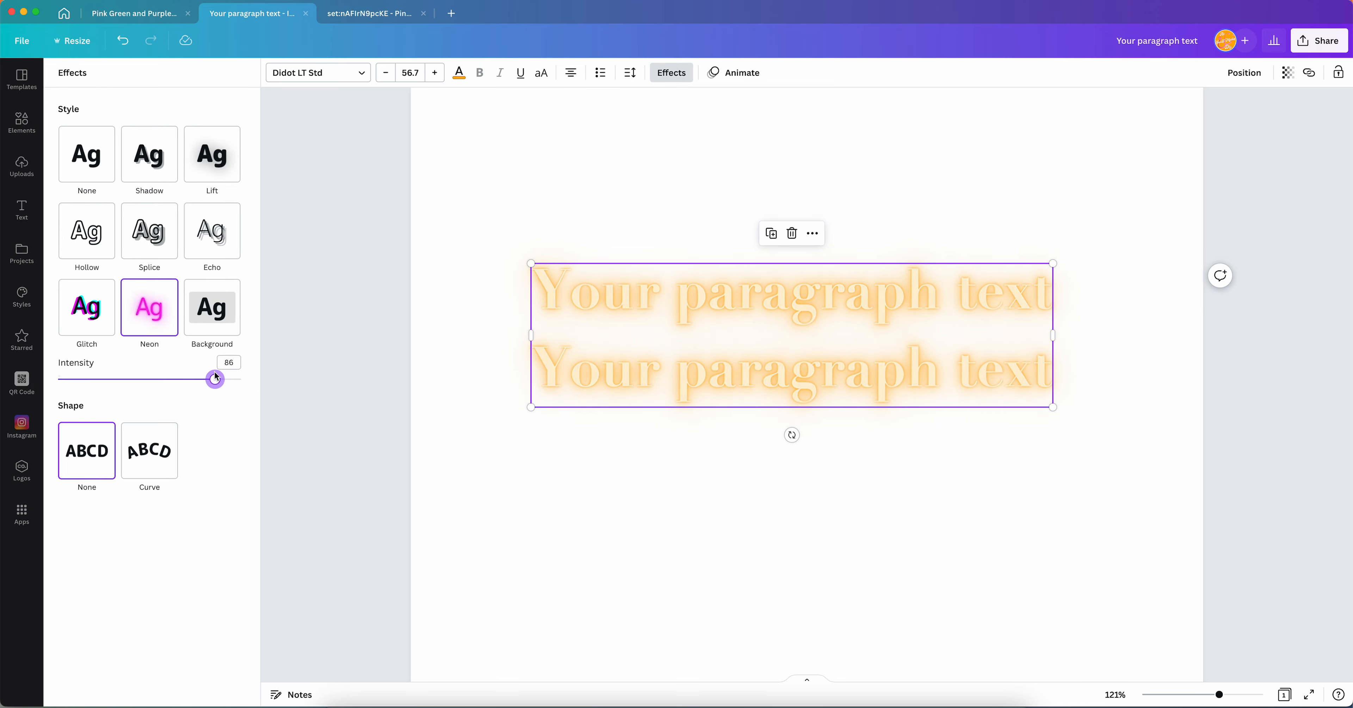
left_click_drag(216, 377, 253, 383)
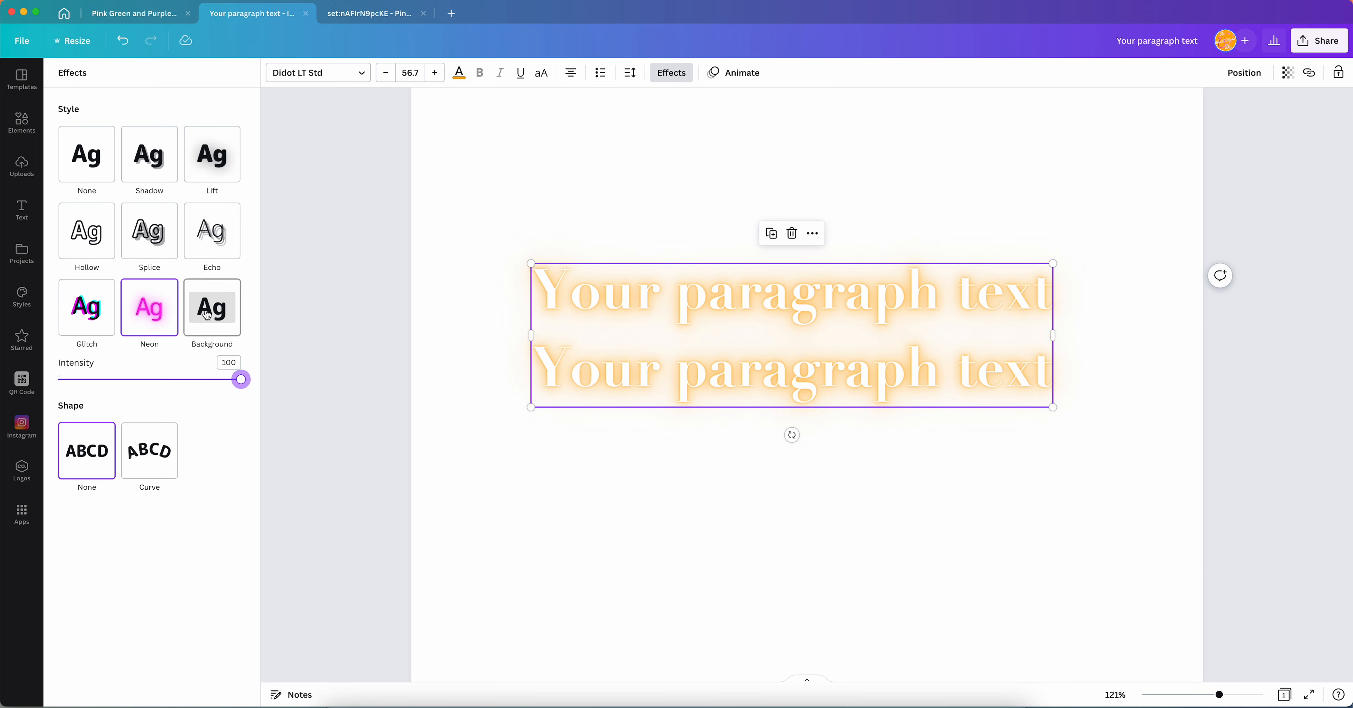
mouse_move(241, 379)
left_mouse_down()
mouse_move(97, 379)
mouse_move(263, 383)
left_mouse_up()
Apply the Background effect to the text and try several brand colors for it, ending with the first orange swatch
left_click(225, 320)
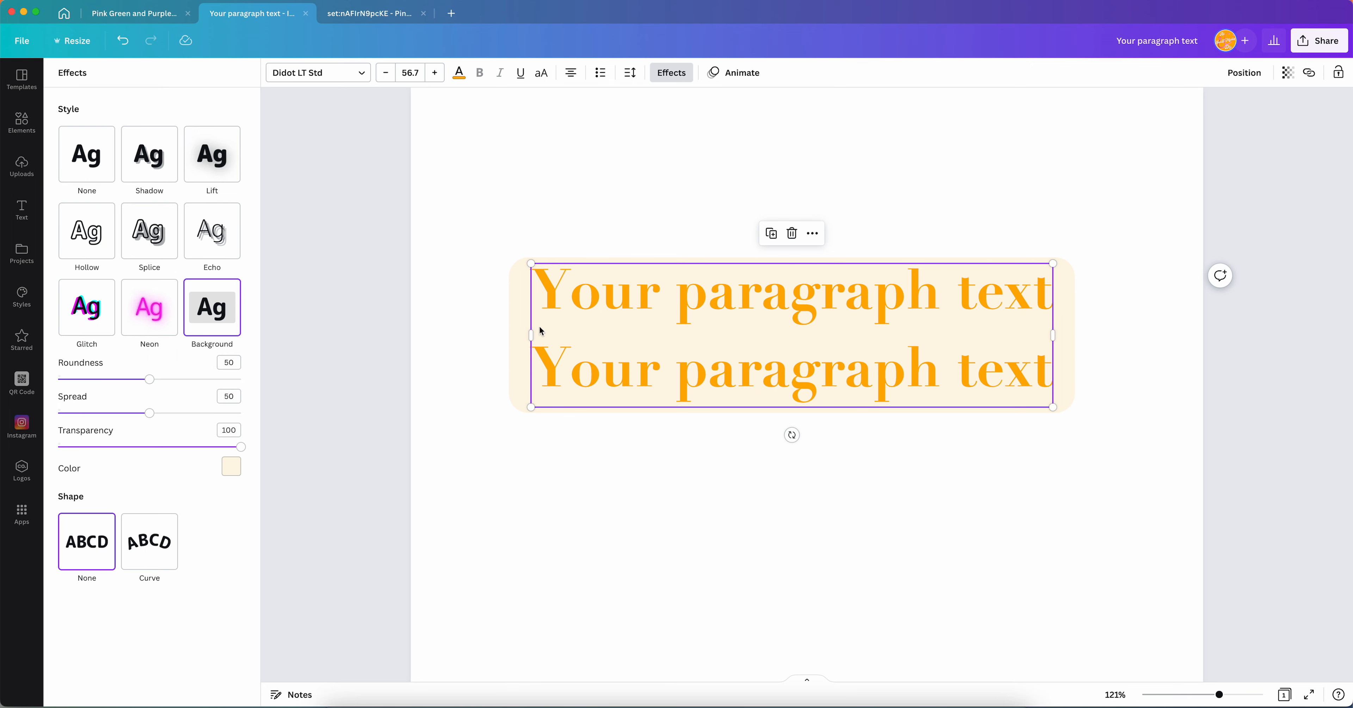
left_click(231, 470)
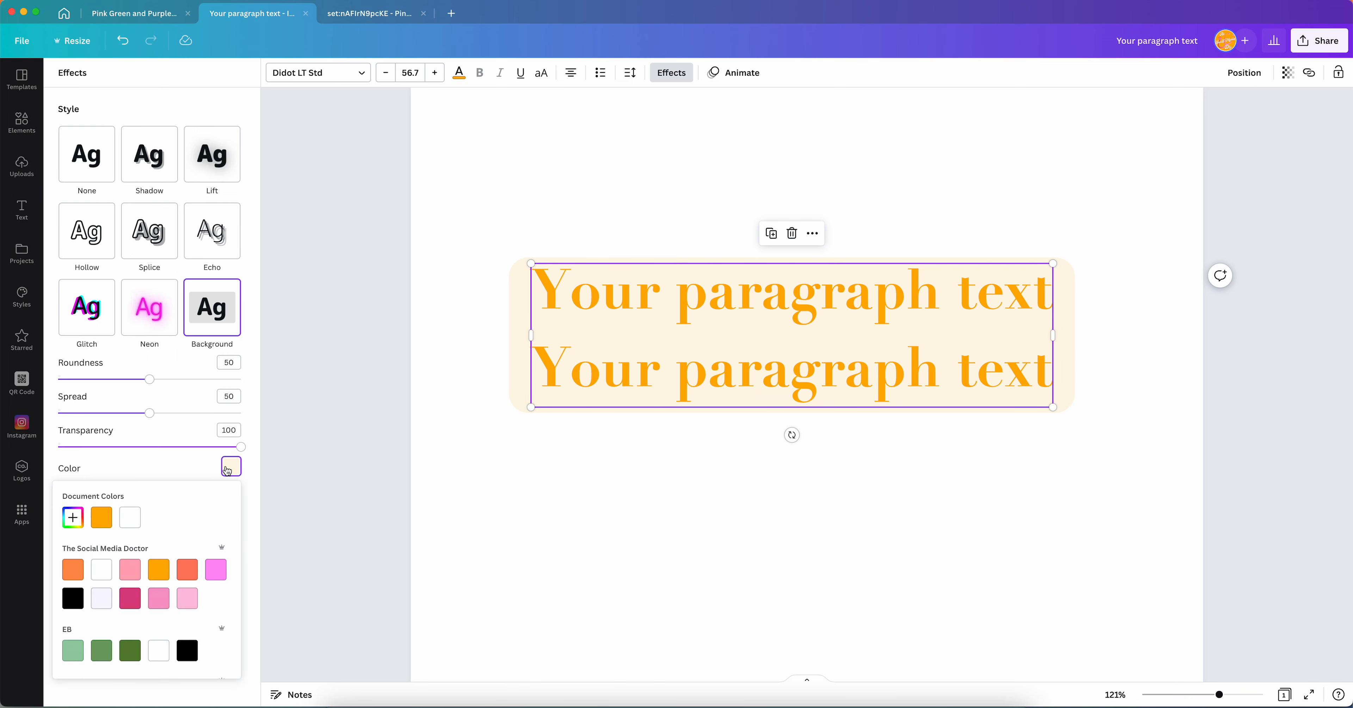
left_click(159, 569)
left_click(215, 569)
left_click(101, 598)
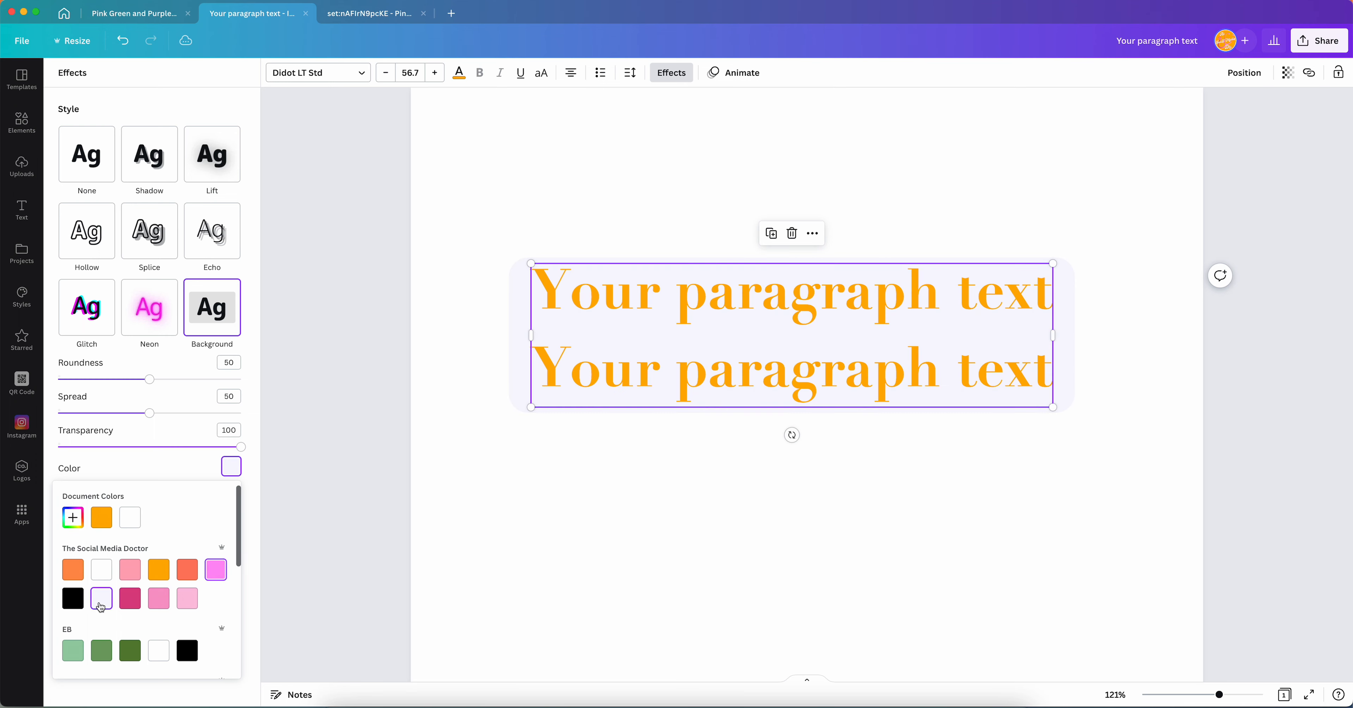
left_click(129, 571)
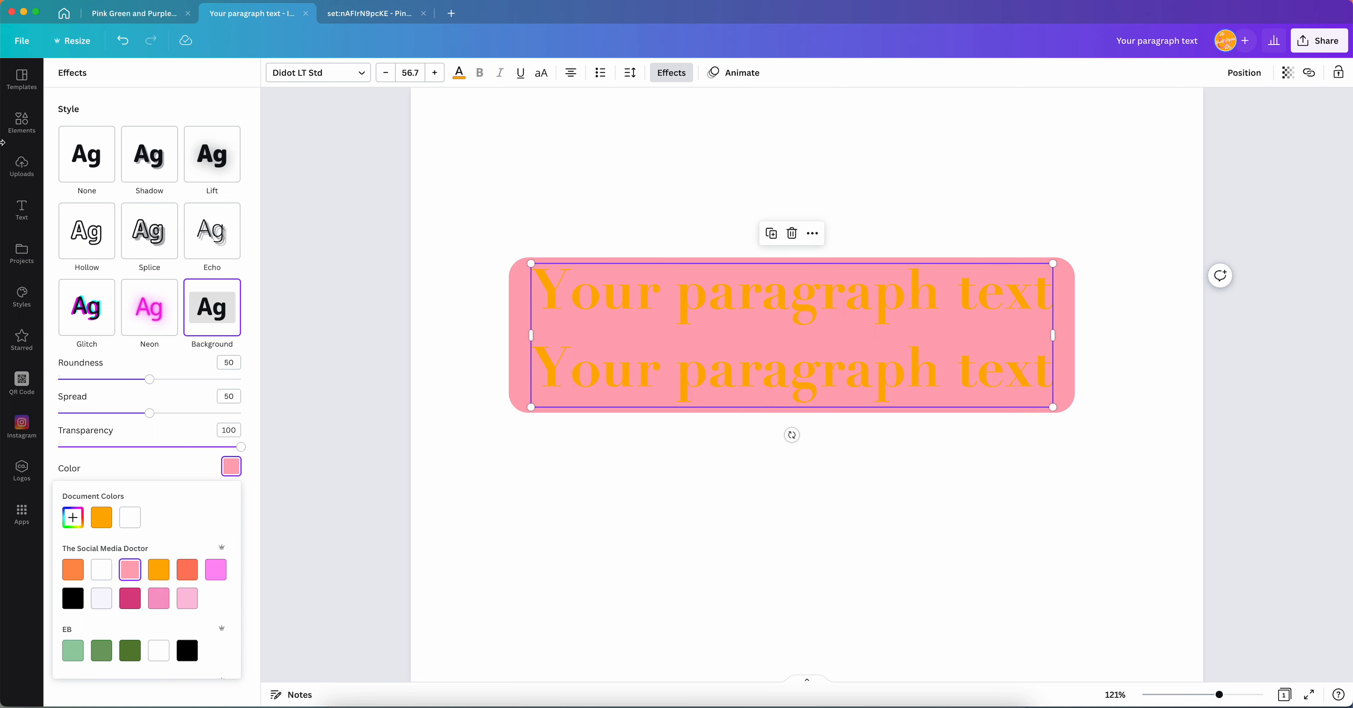
left_click(75, 569)
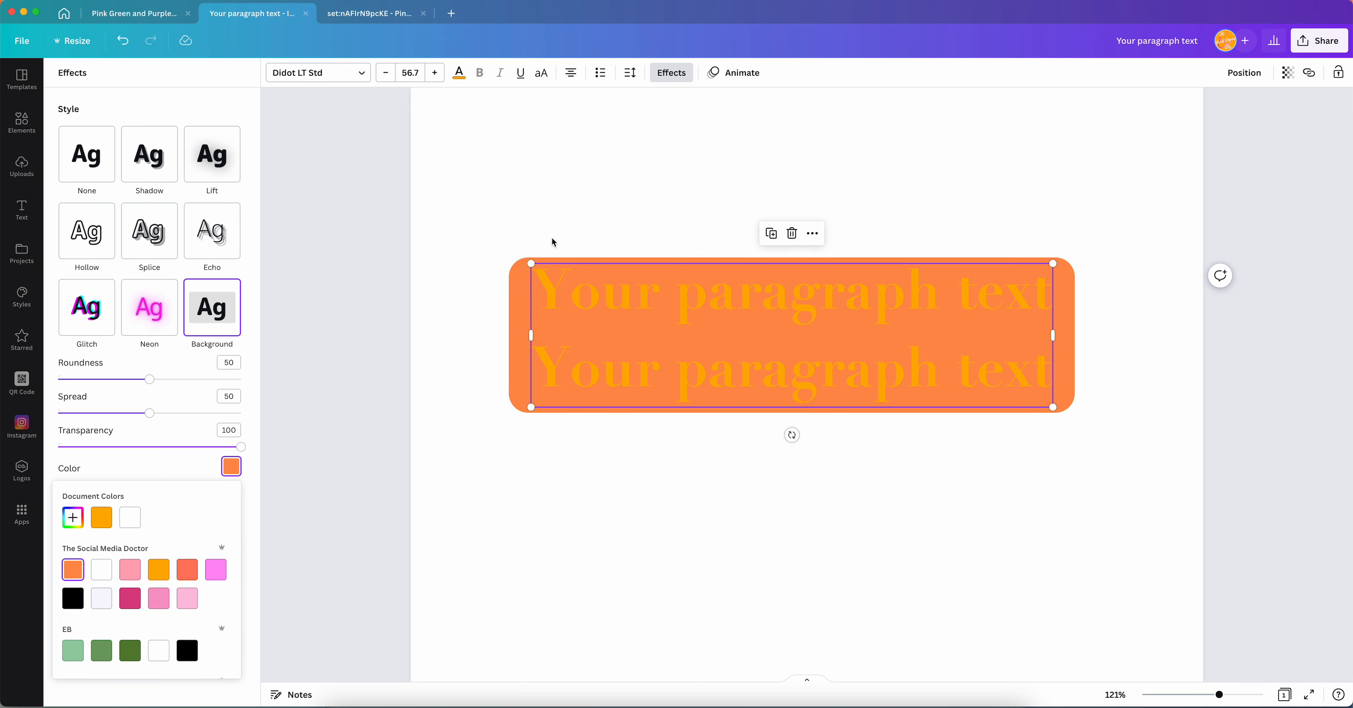
Adjust the text background's transparency, spread and roundness, ending at 100, 78 and 39
left_click(179, 464)
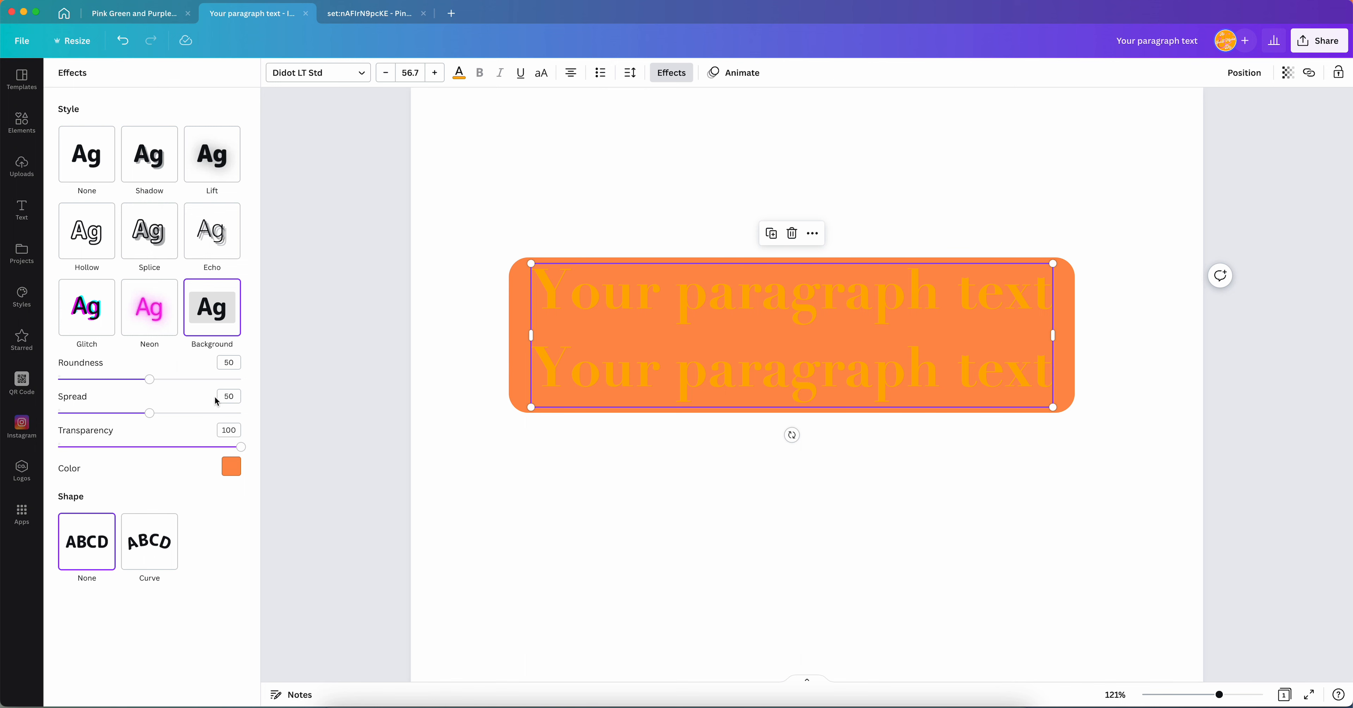
left_click_drag(189, 454, 311, 460)
left_click_drag(156, 419, 129, 380)
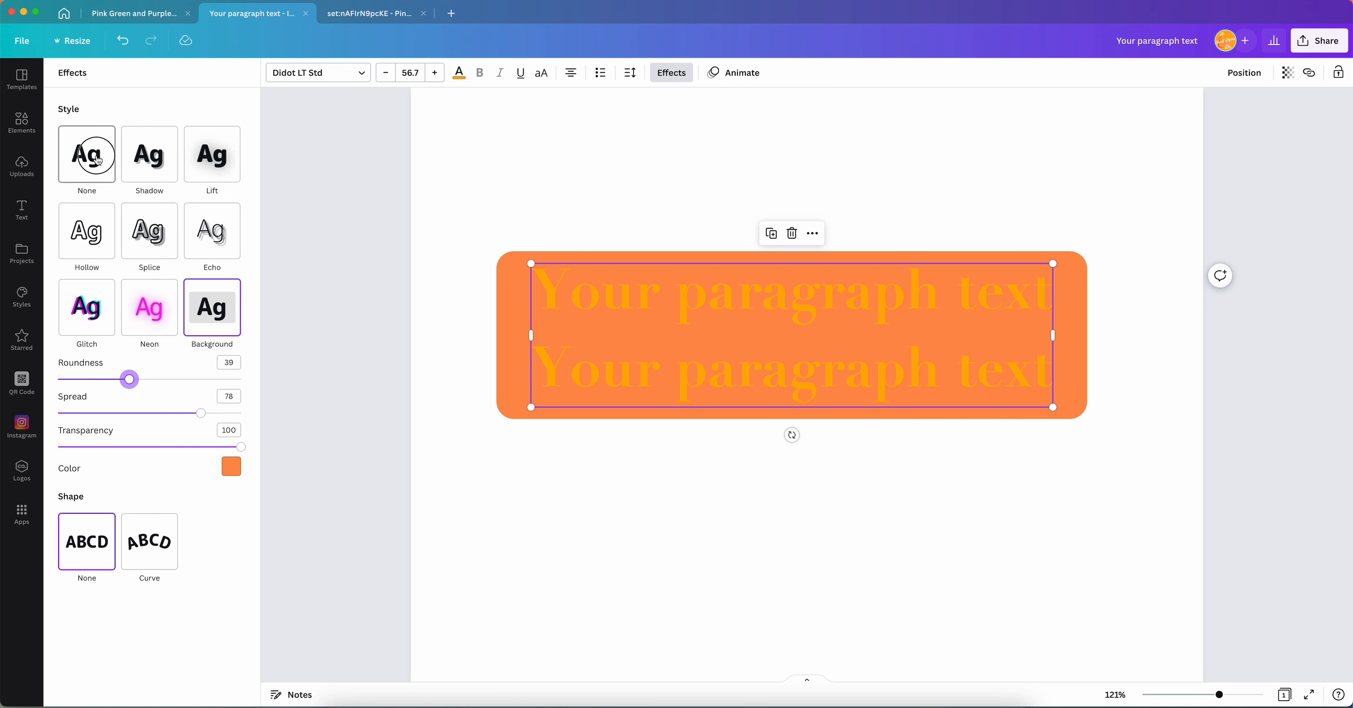
Remove the style effect from the text and delete its second line
left_click(87, 154)
left_click(802, 325)
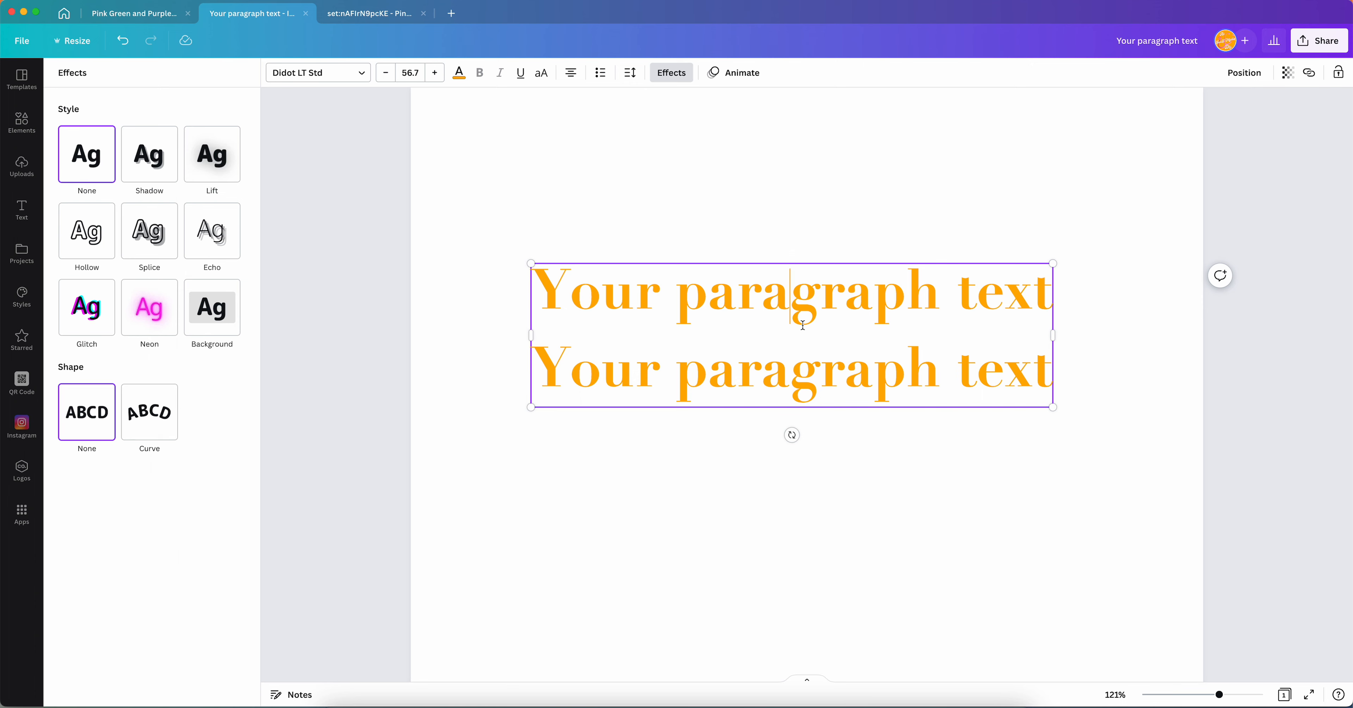
double_click(709, 384)
triple_click(705, 382)
key("BackSpace")
key("BackSpace")
Try the Curve shape on the text with different bend amounts, and return the text to a straight shape
left_click(146, 423)
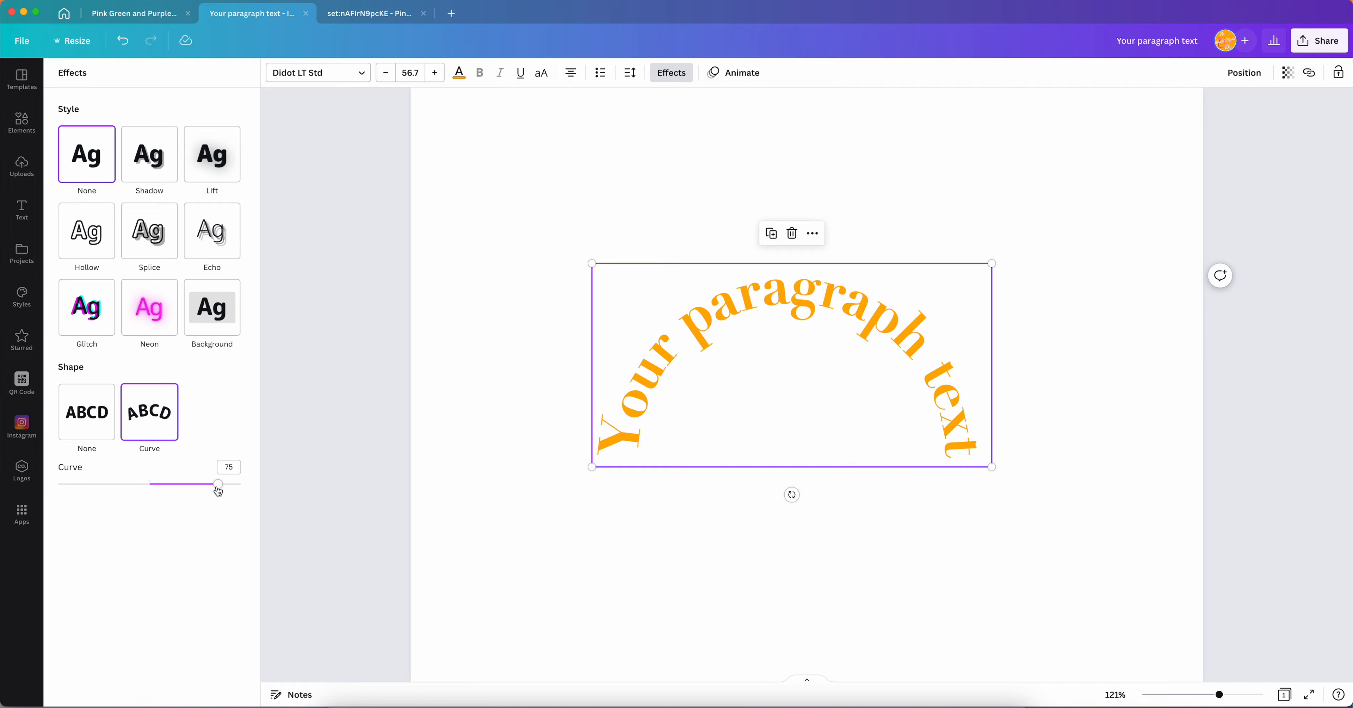
left_click_drag(219, 490, 107, 476)
left_click(68, 426)
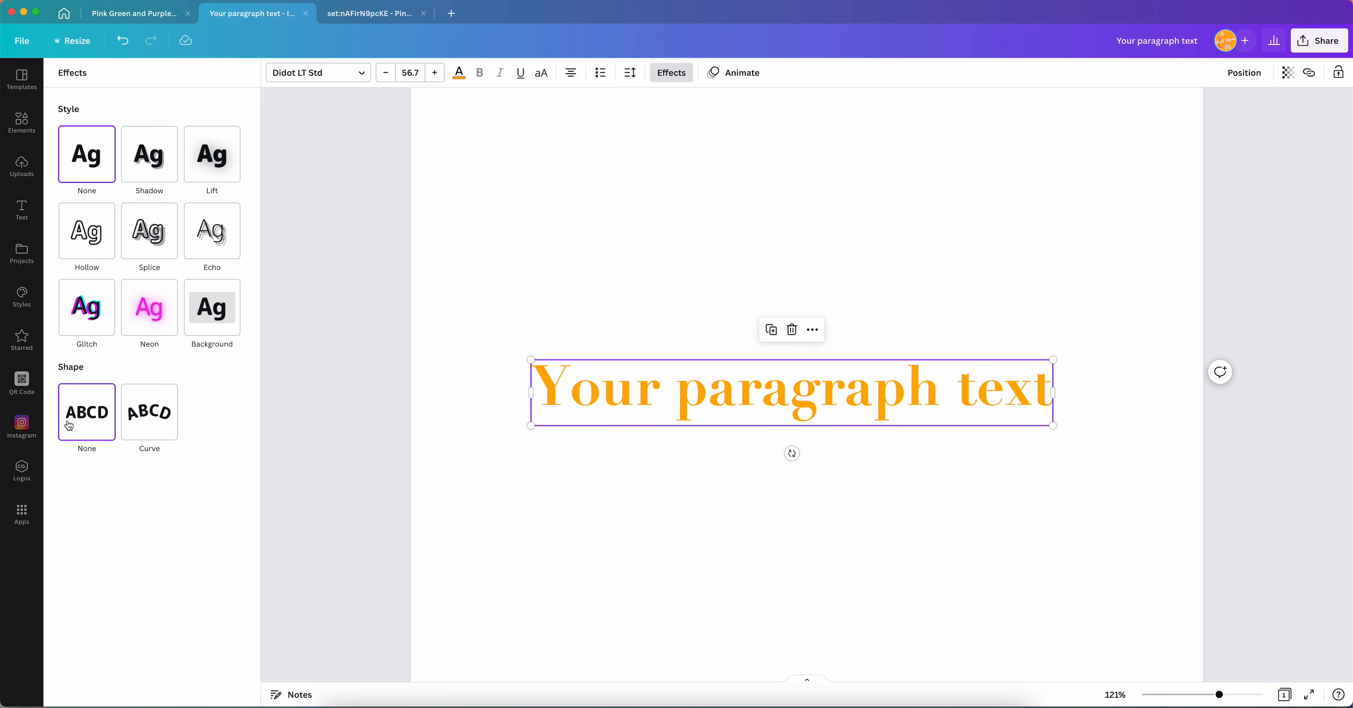
key("Escape")
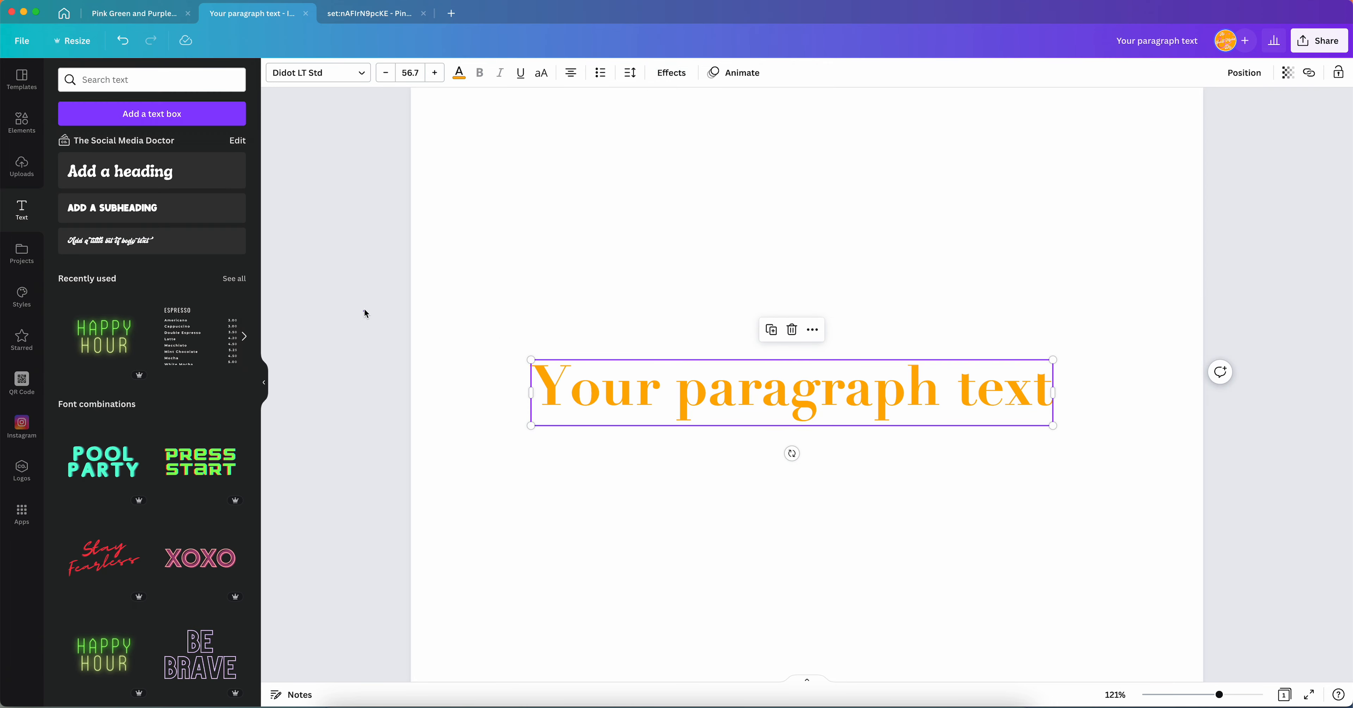
Try the Pan, Fade and Breathe page animations and apply Wipe to the page
left_click(366, 313)
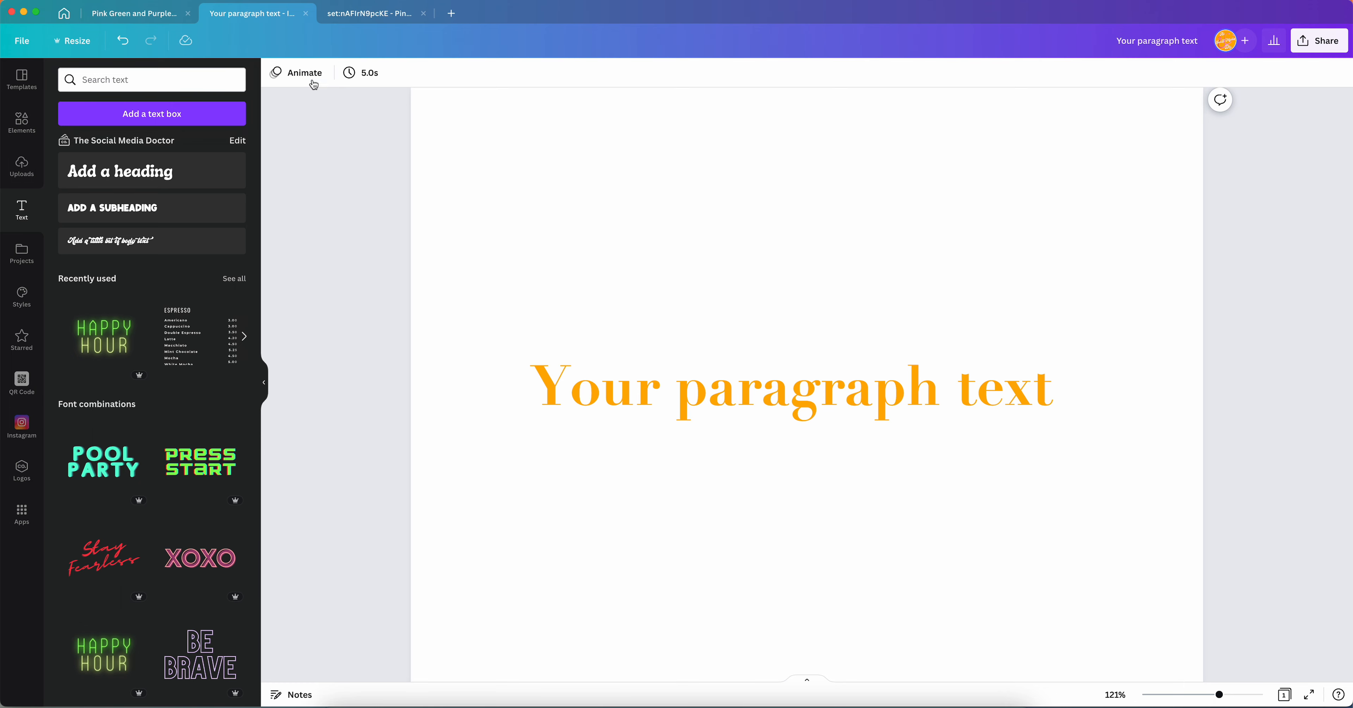
left_click(297, 72)
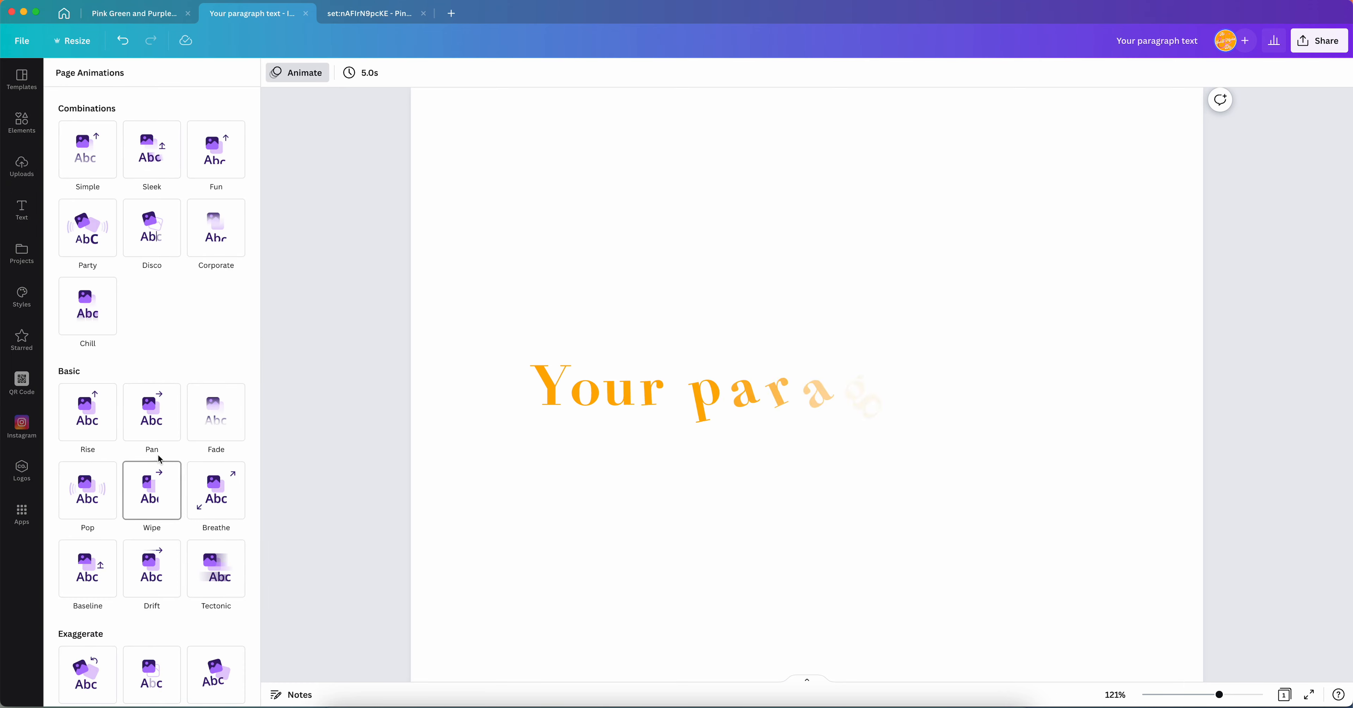
left_click(153, 423)
left_click(240, 428)
left_click(216, 491)
left_click(151, 491)
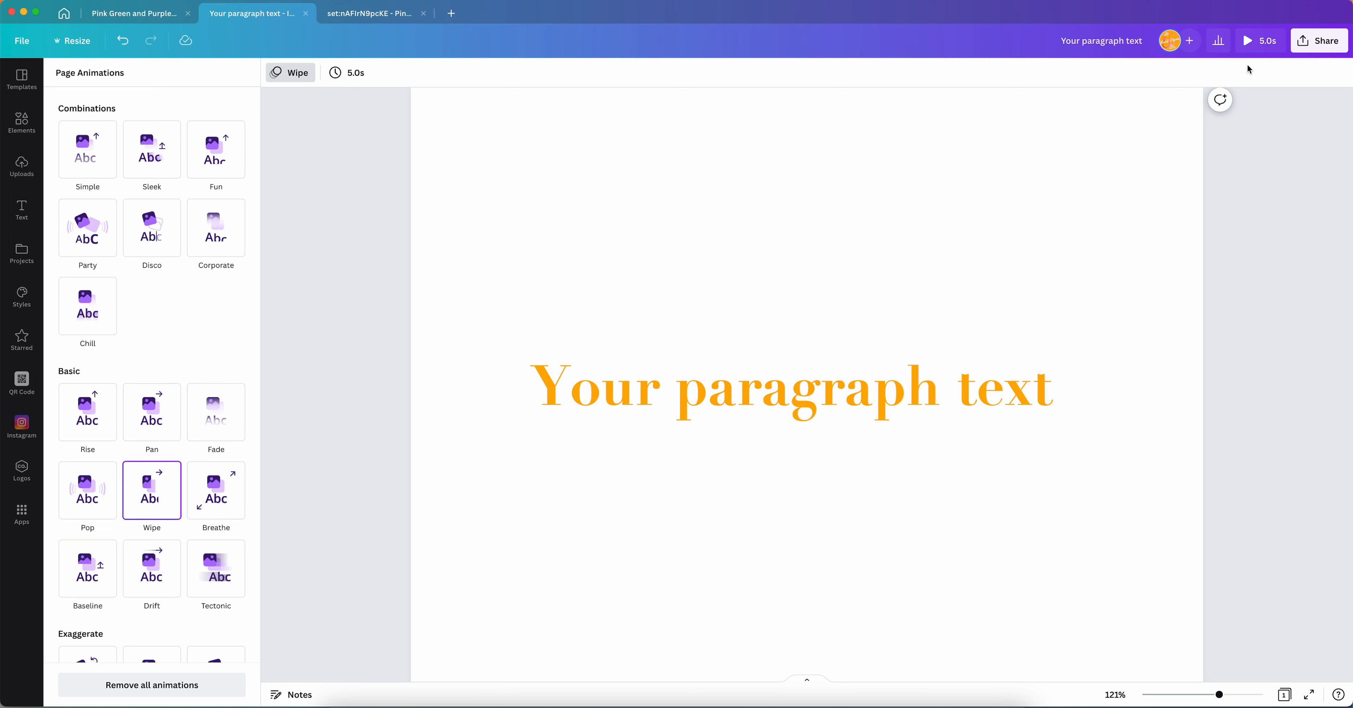
left_click(346, 137)
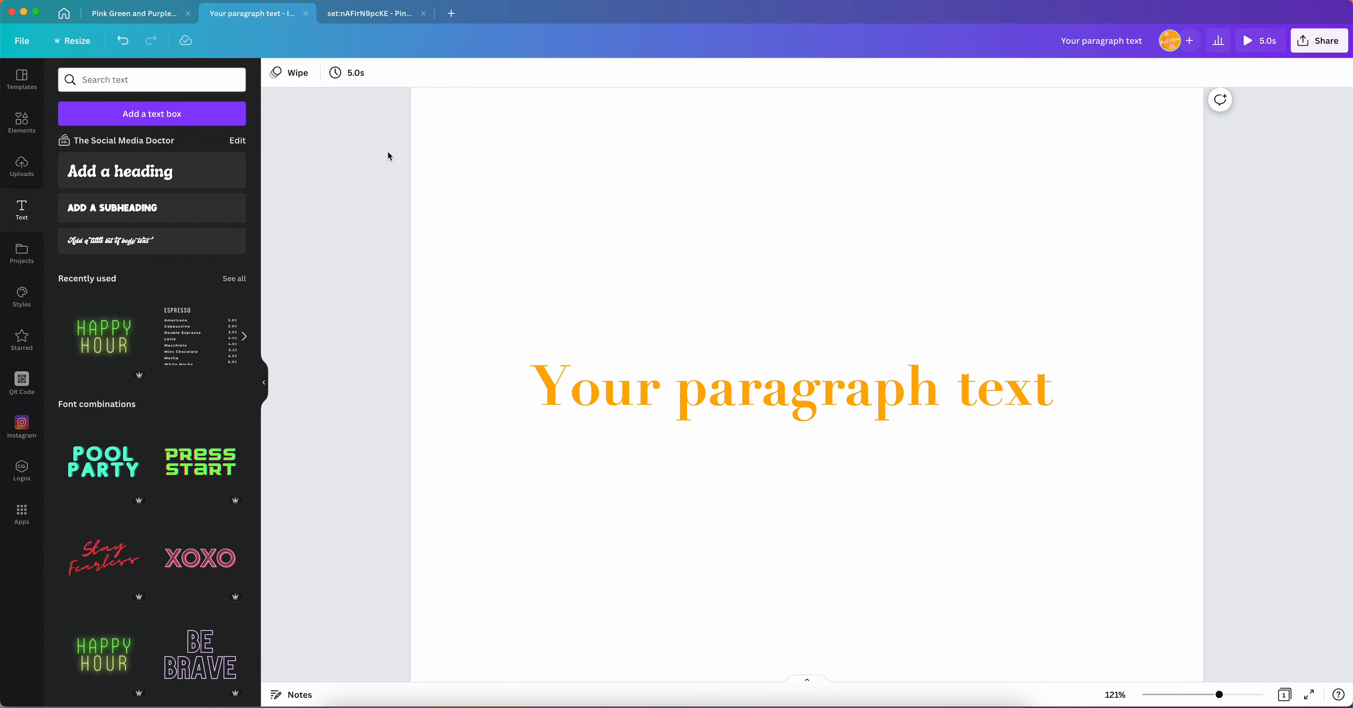
Remove all animations from the page
left_click(292, 77)
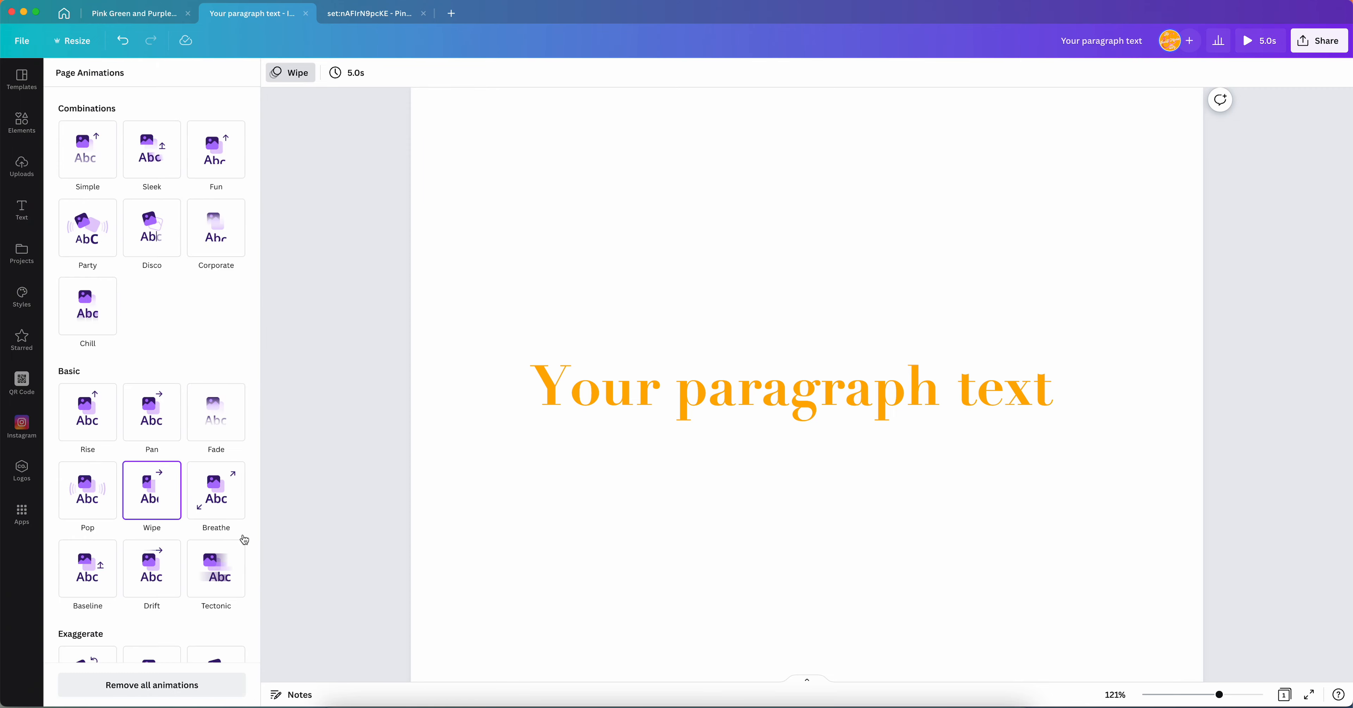
left_click(134, 686)
left_click(323, 255)
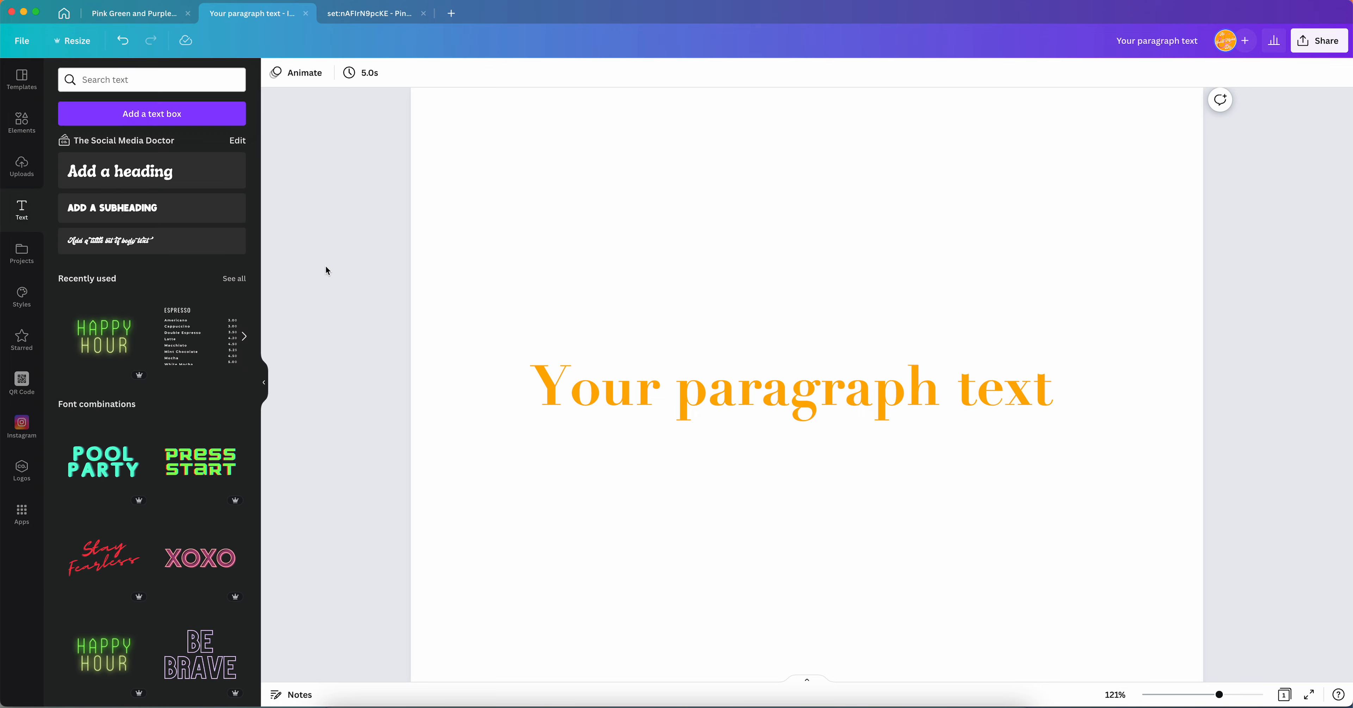
Browse all designs in the saved projects and place the wavy Happy New Year design on the page
left_click(22, 259)
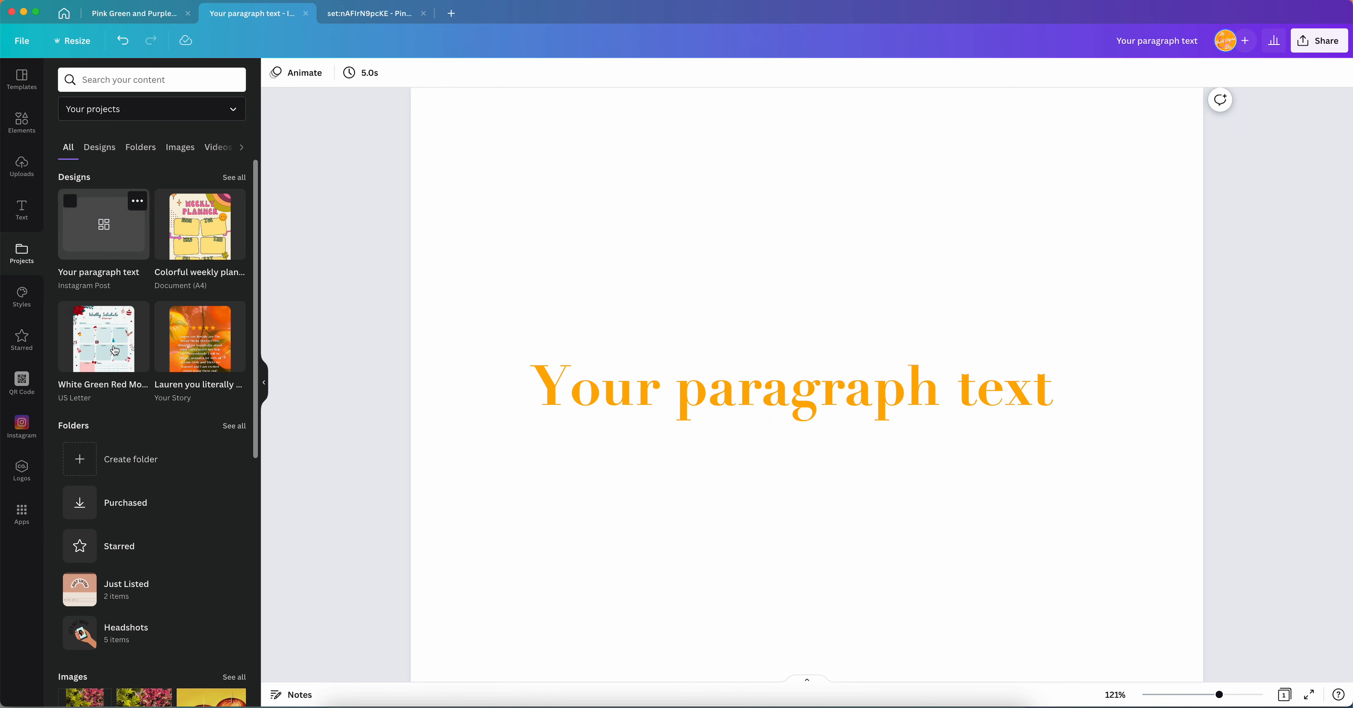
left_click(763, 248)
scroll(763, 247, "up", 1)
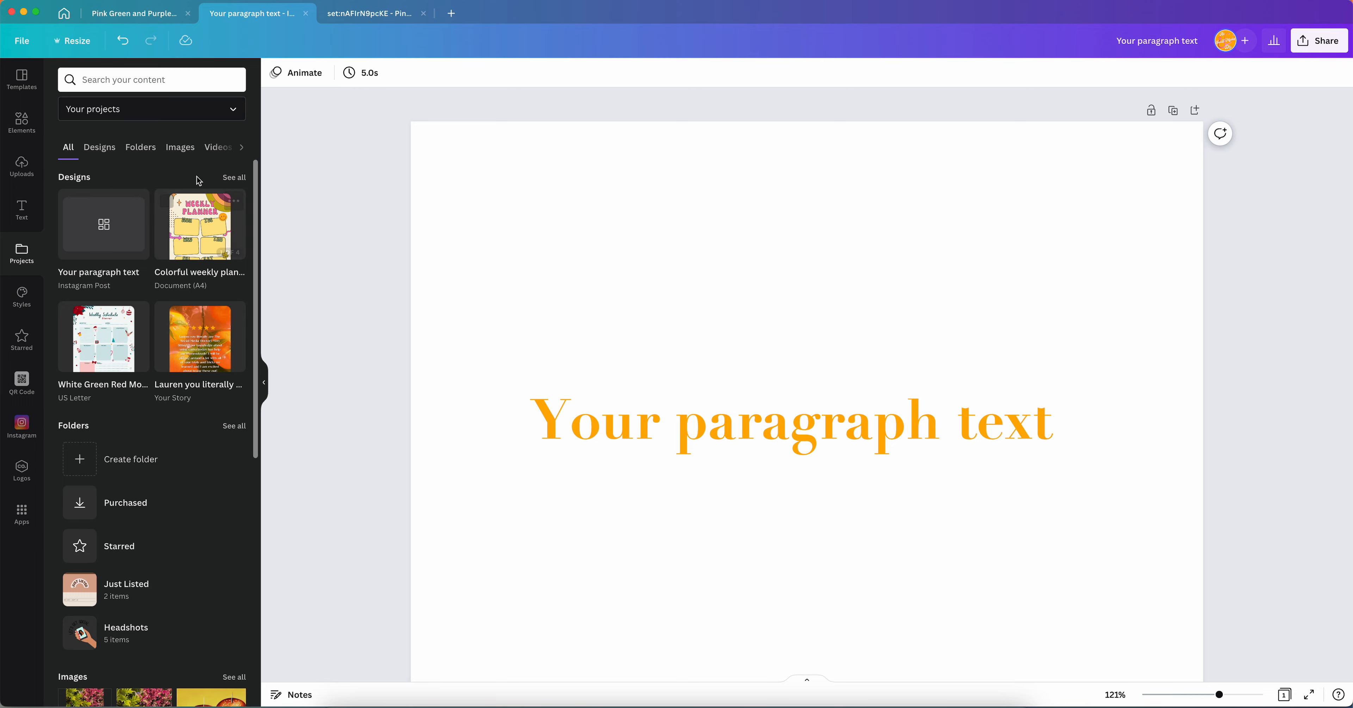
left_click(234, 177)
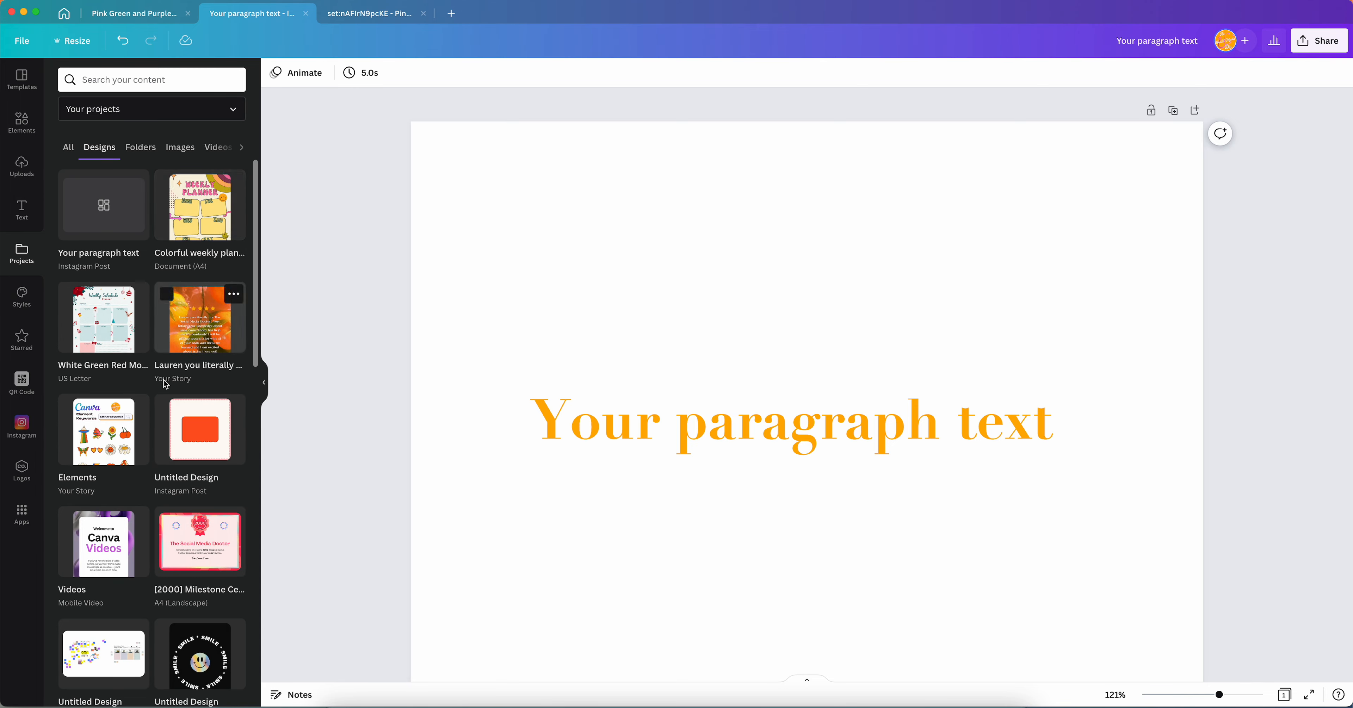
scroll(163, 379, "down", 10)
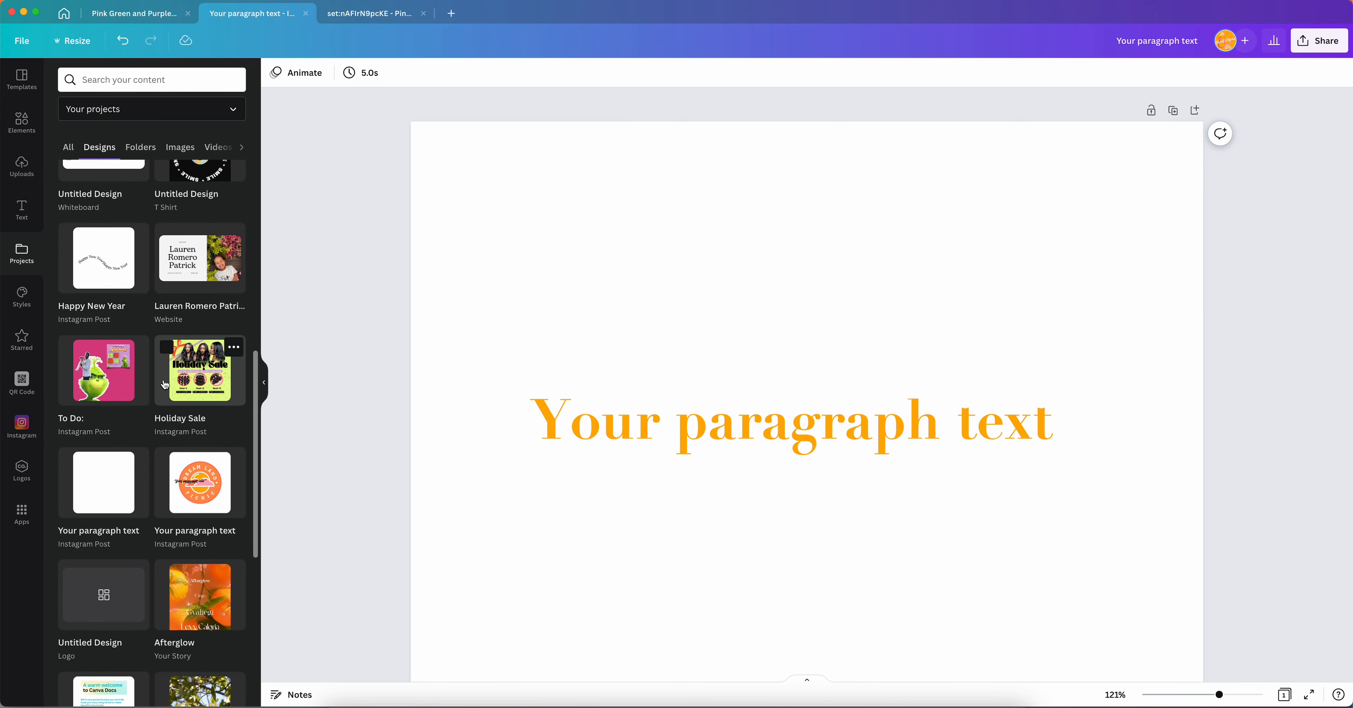
left_click(104, 257)
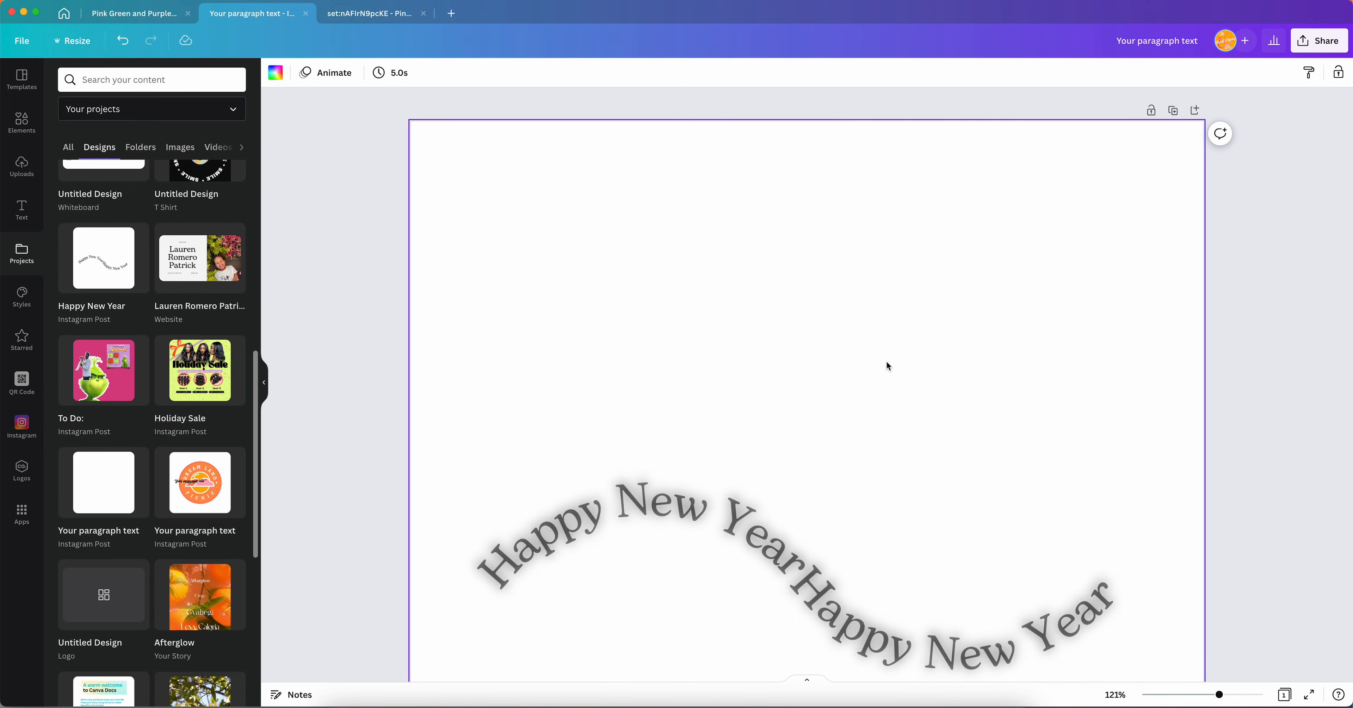
scroll(887, 366, "down", 5)
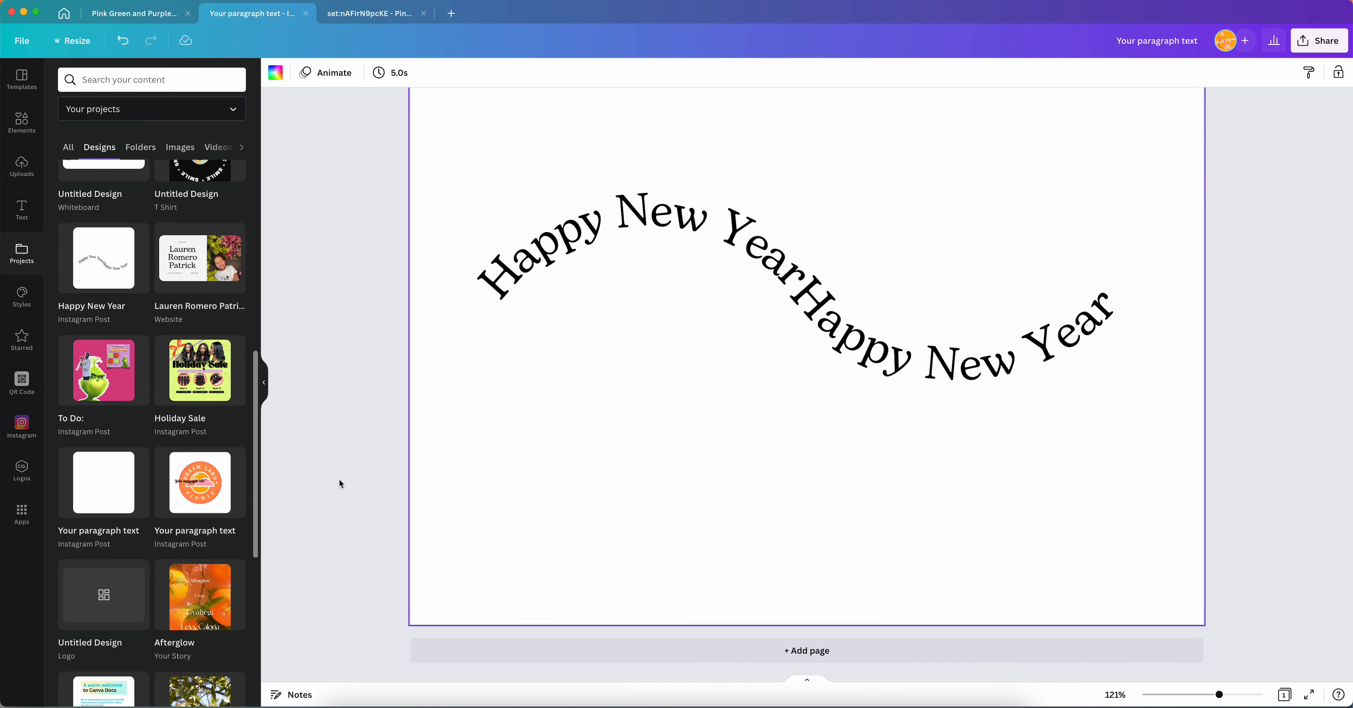
Replace the page with the orange Important Announcement template and fit the whole page in view
left_click(21, 297)
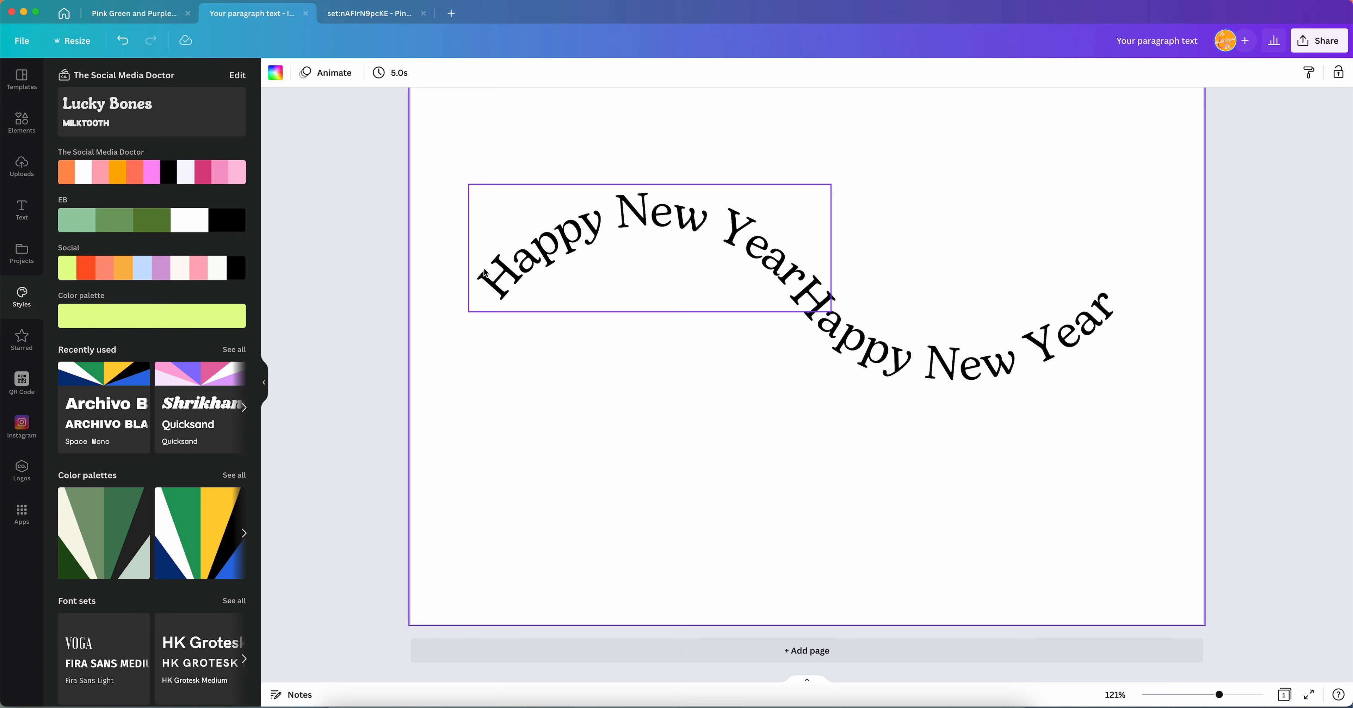
left_click(23, 88)
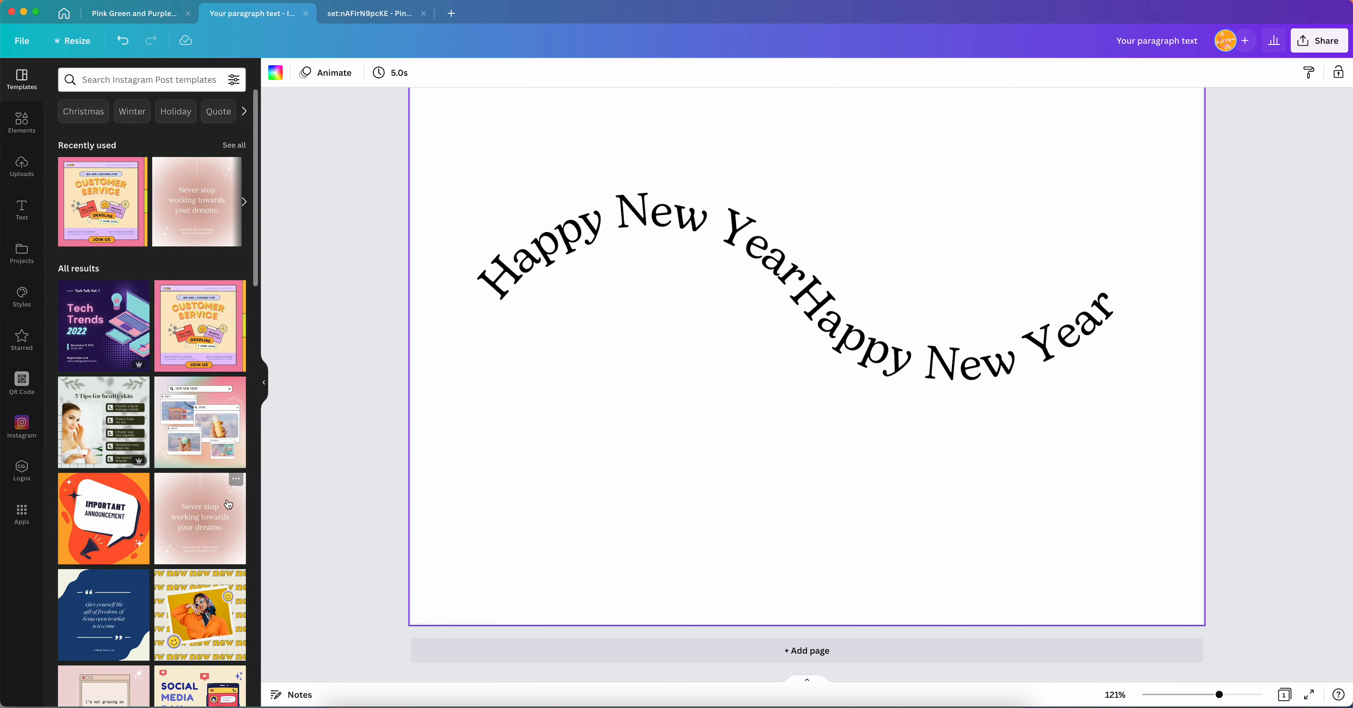
left_click(103, 519)
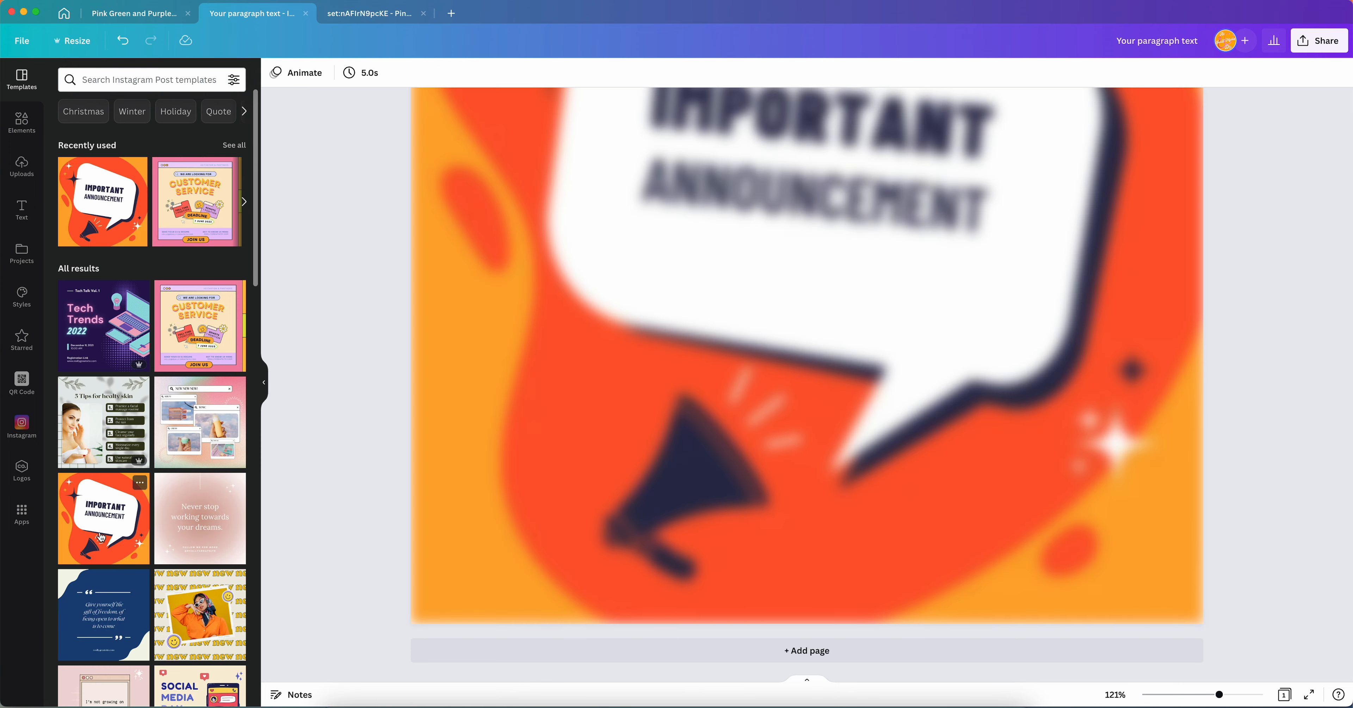
left_click(583, 478)
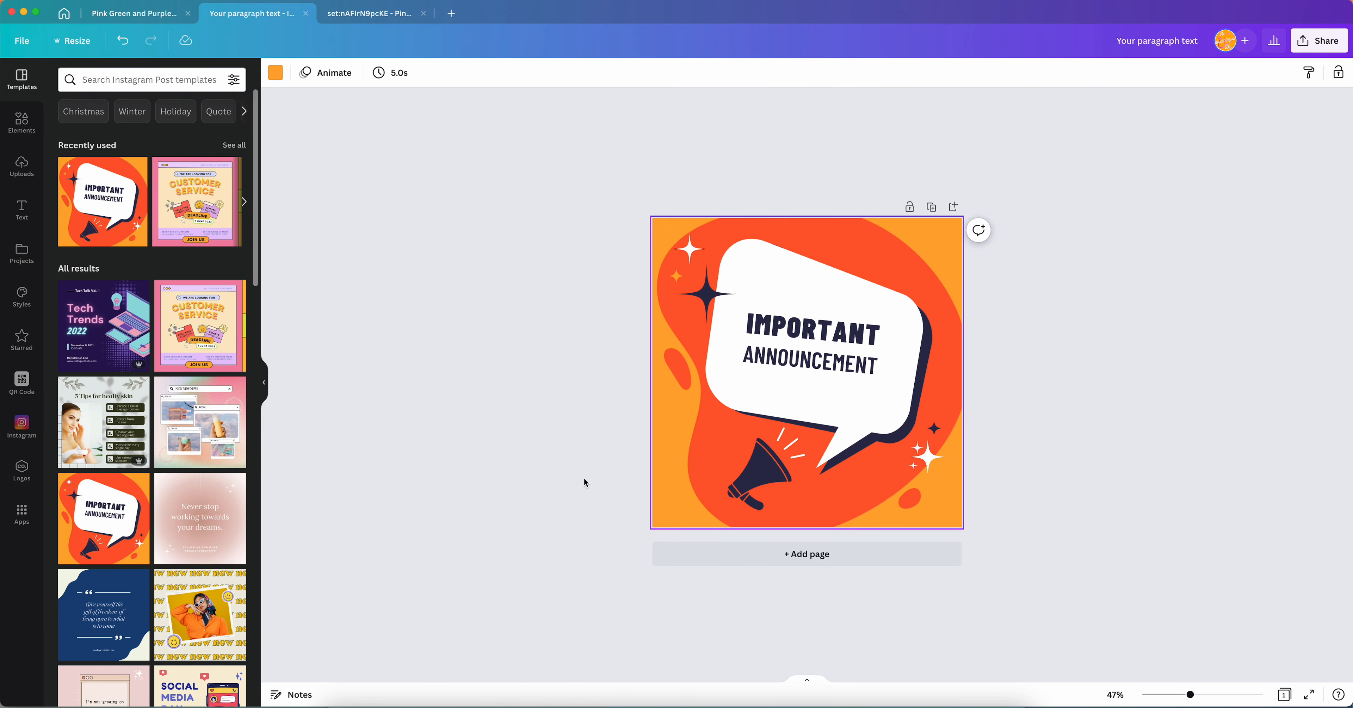
Apply the Social brand palette to the design, shuffle its colors several times, and switch to the EB palette
left_click(23, 296)
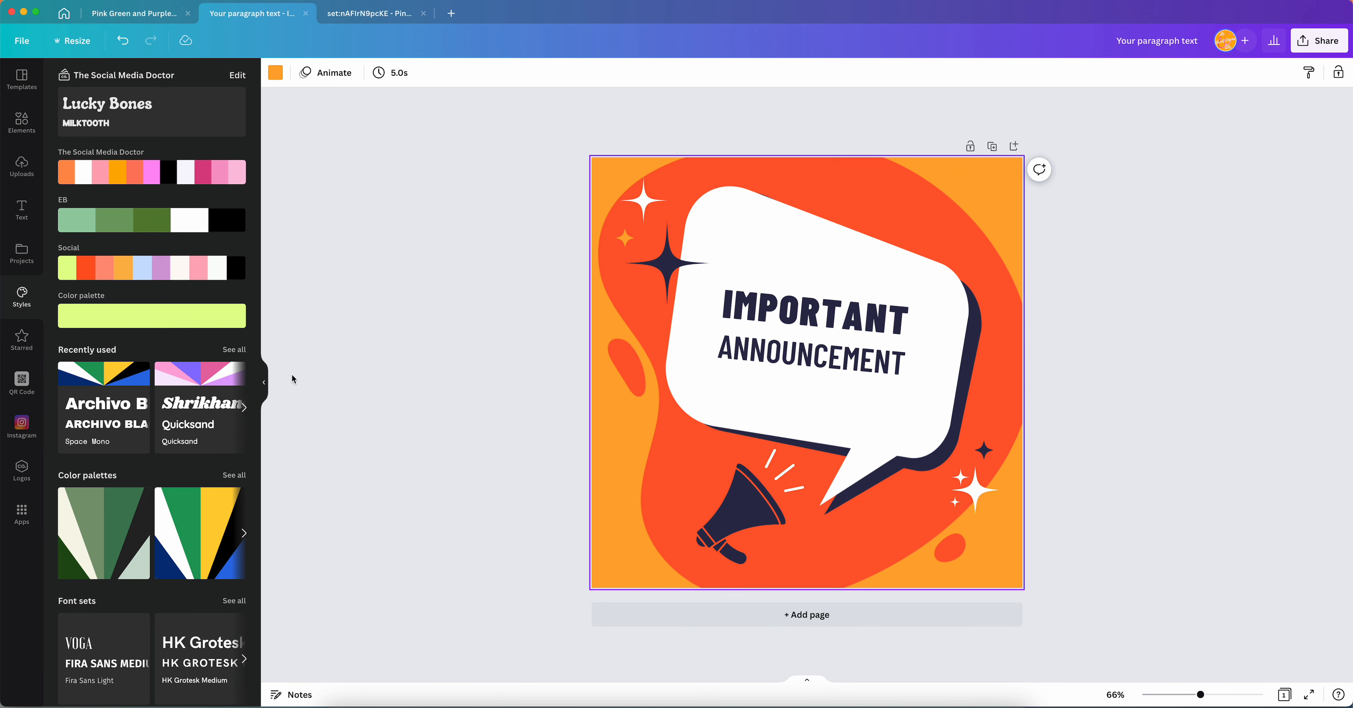
left_click(117, 267)
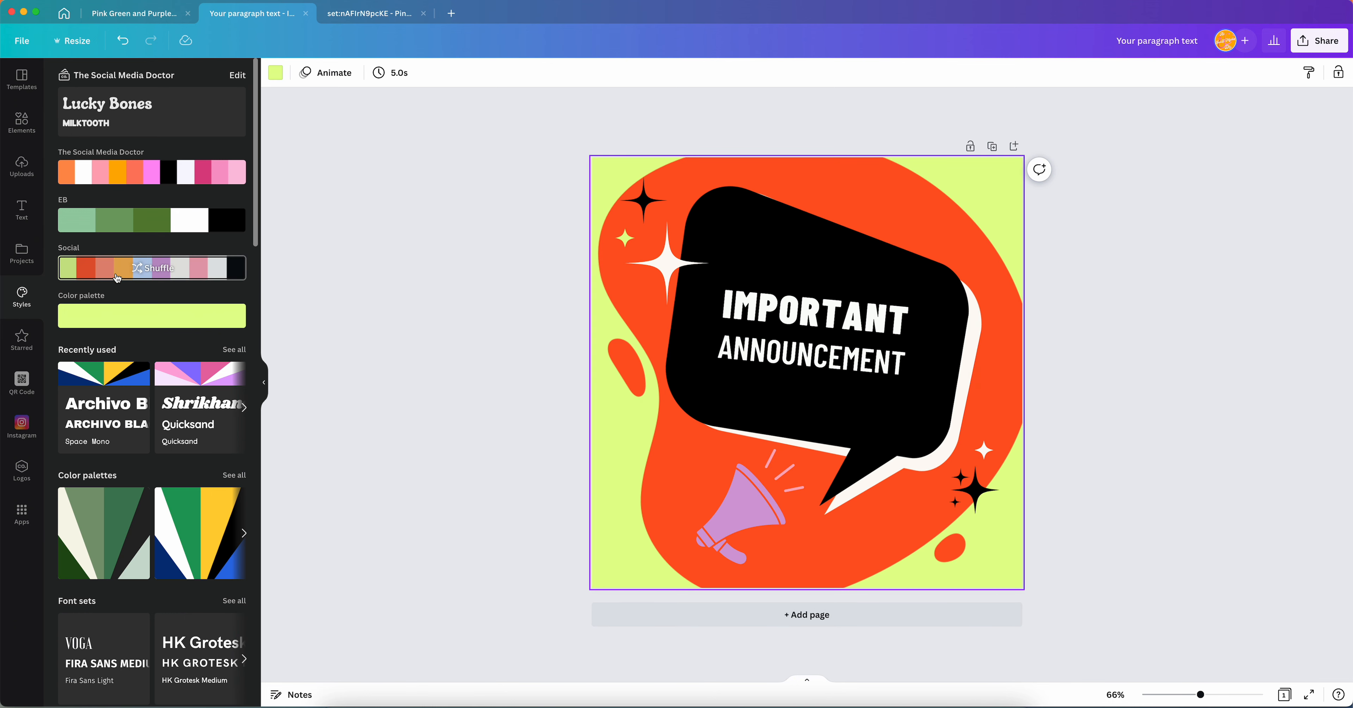
left_click(138, 277)
left_click(151, 271)
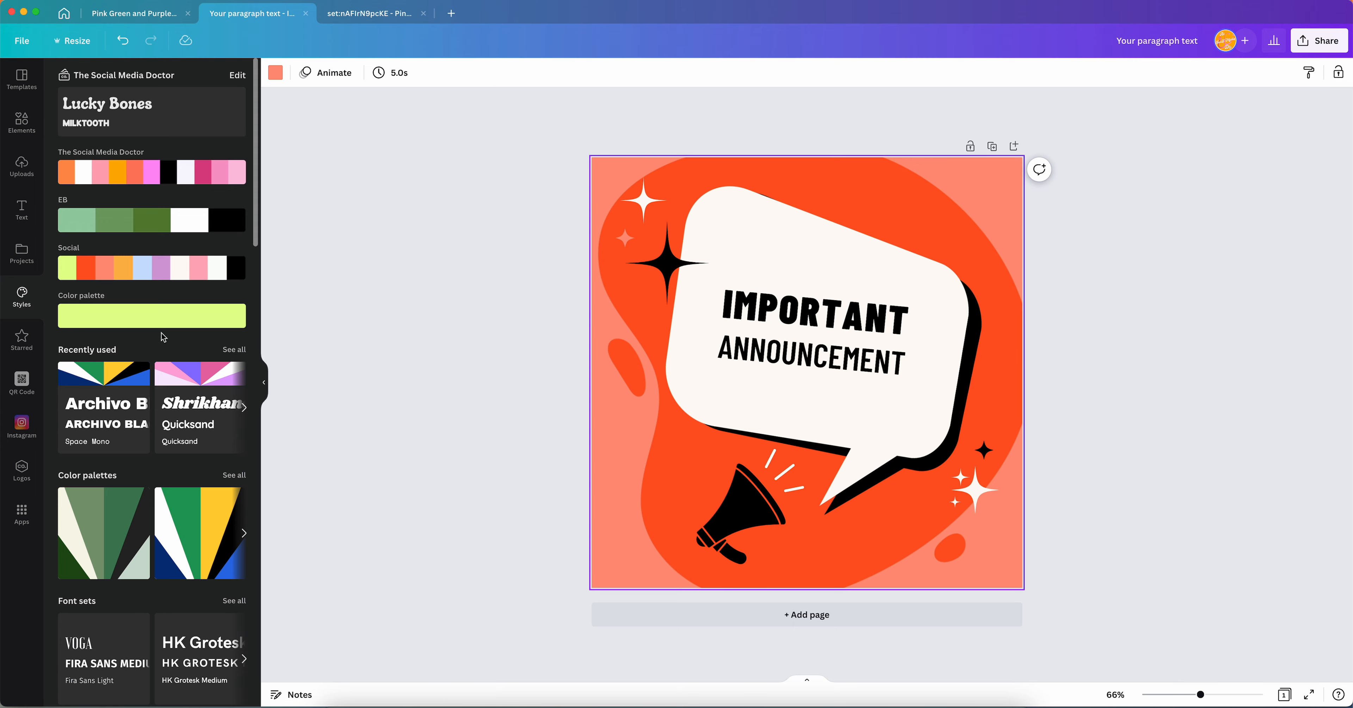
left_click(147, 264)
left_click(152, 224)
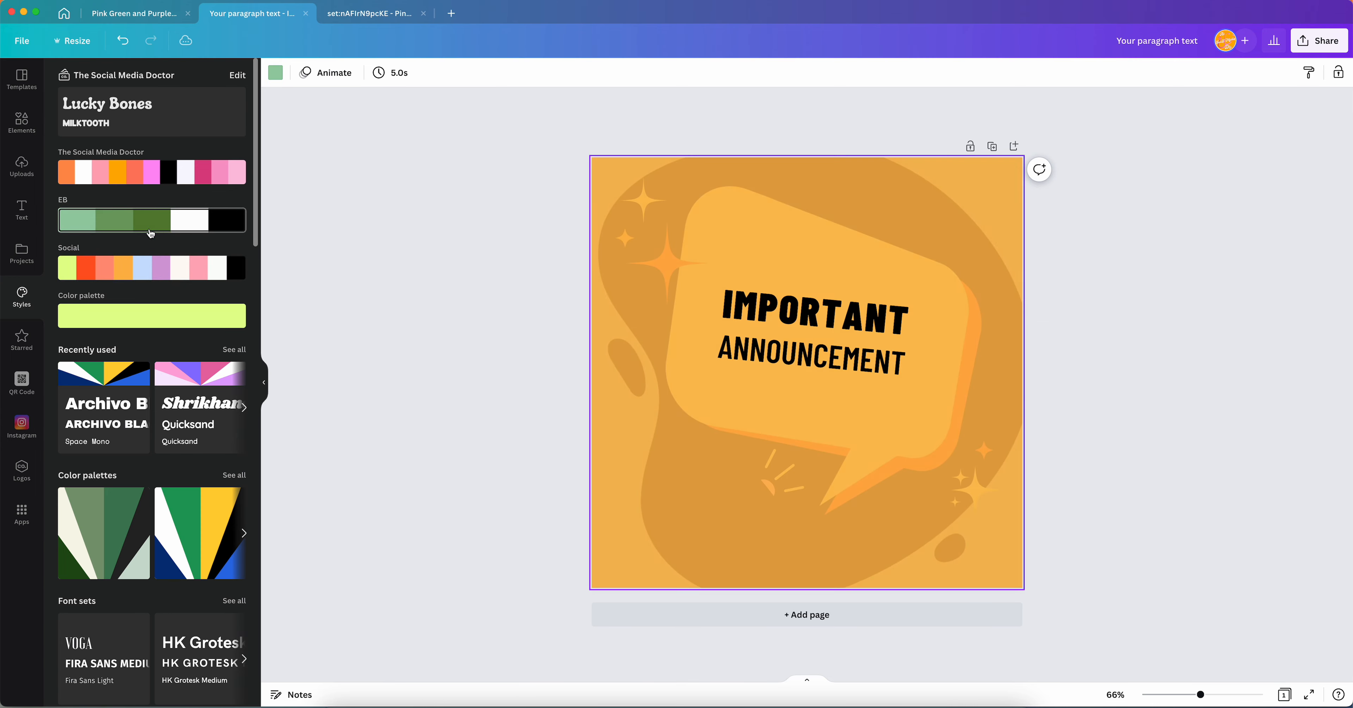
Recolor the design with The Social Media Doctor palette, shuffling it several times, and apply the Lucky Bones and Milktooth brand fonts
left_click(125, 178)
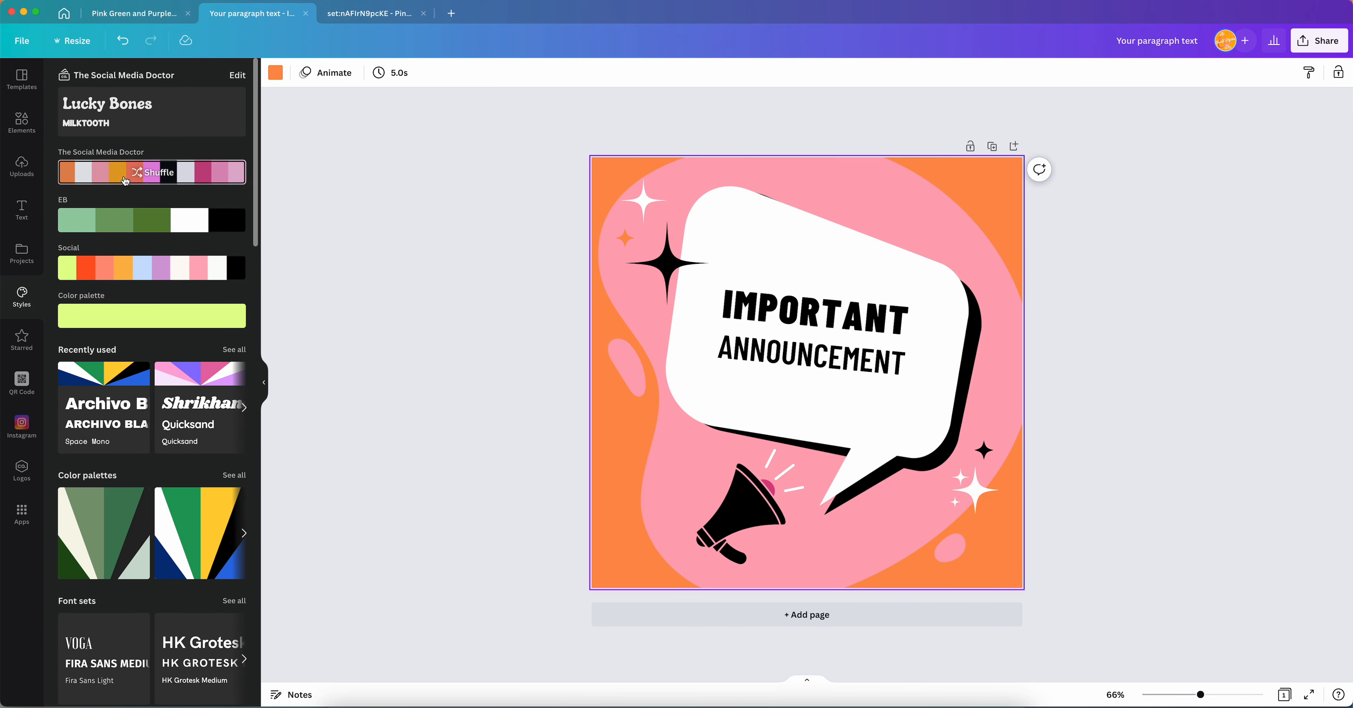
left_click(126, 178)
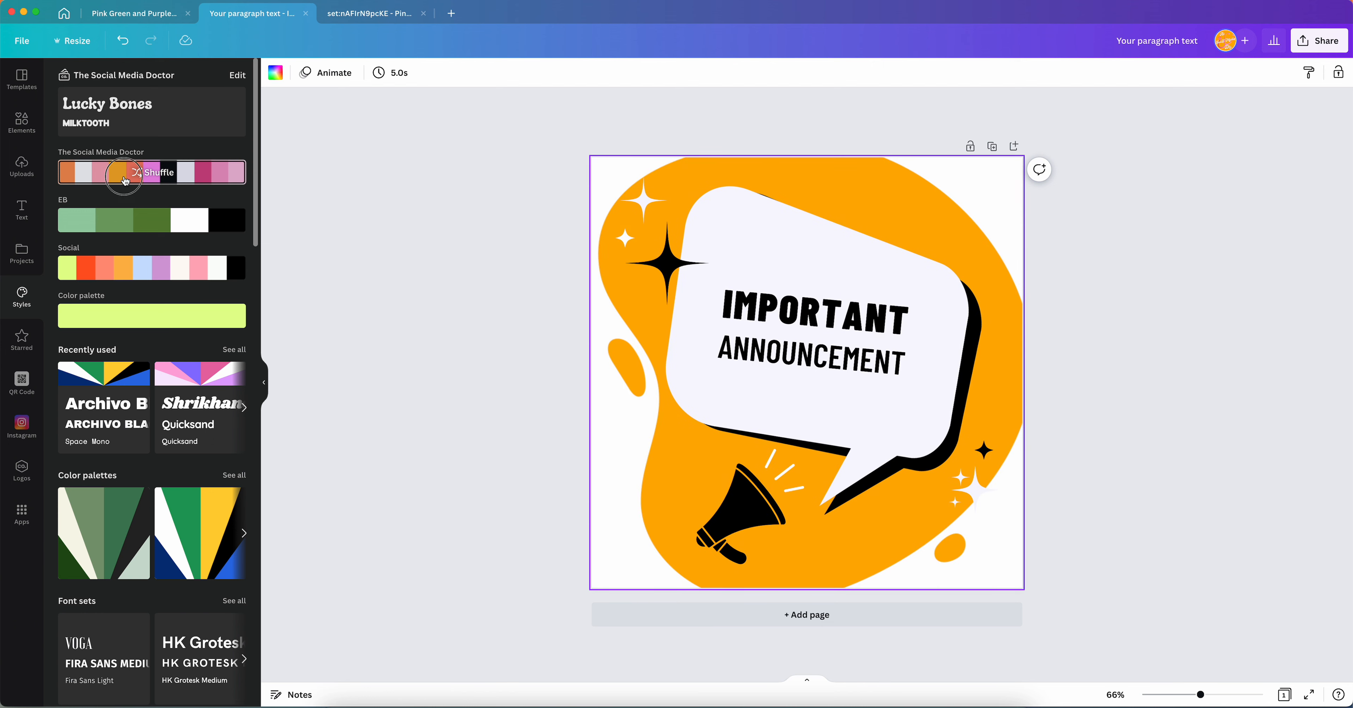
left_click(126, 179)
left_click(125, 181)
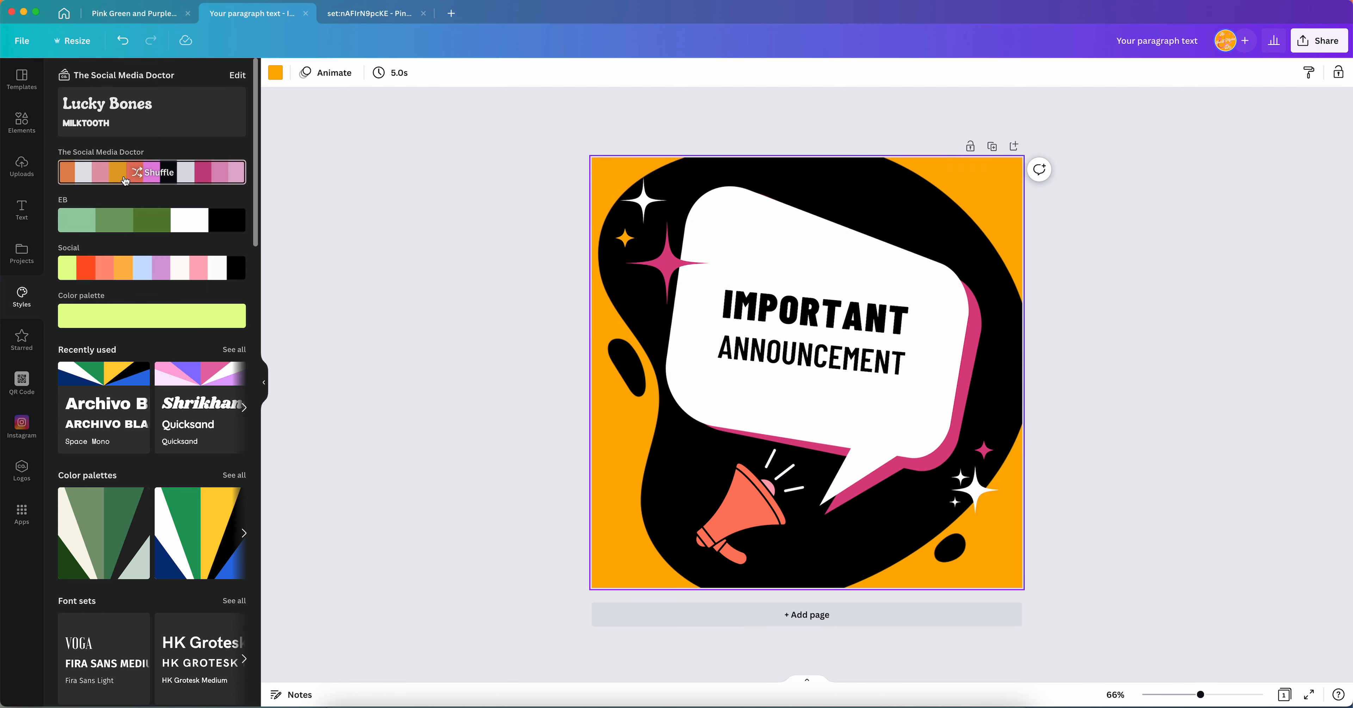
left_click(125, 181)
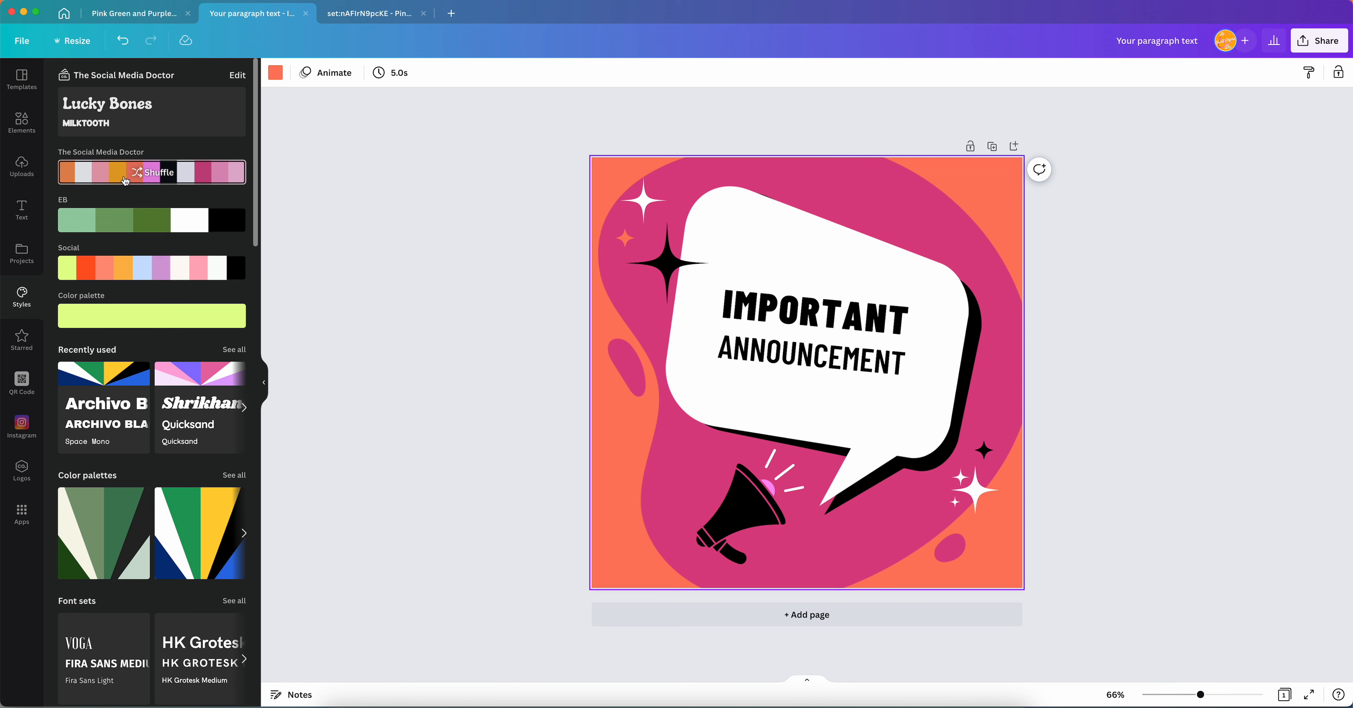
left_click(140, 166)
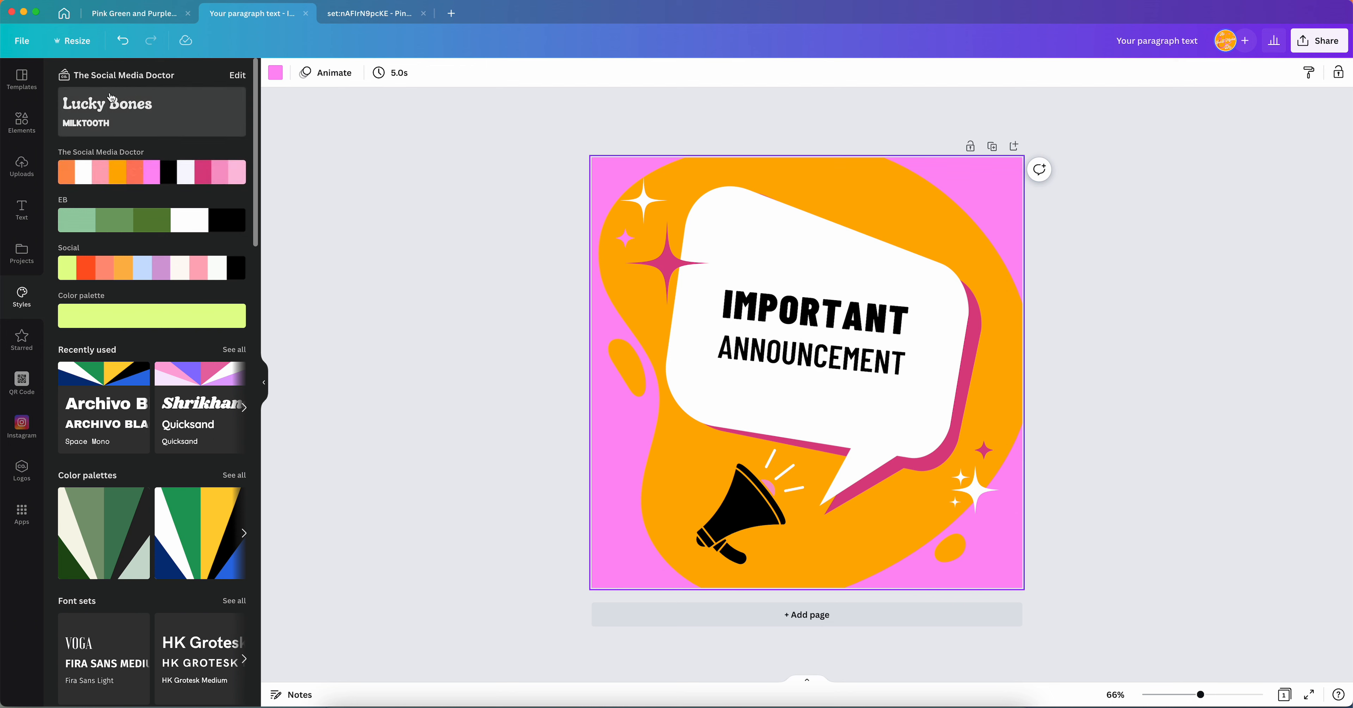
left_click(103, 115)
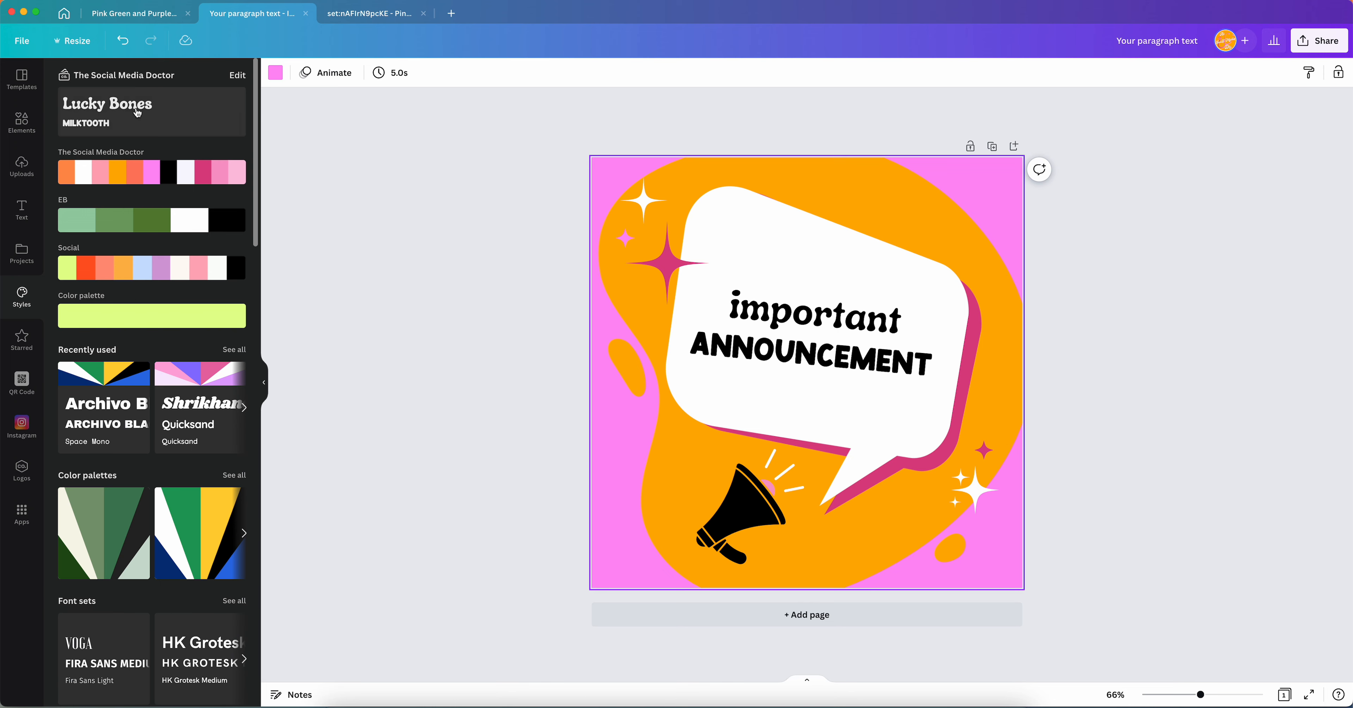
Apply the Caveat and Muli Black combination with the pink, blue, orange and lilac palette to the design
scroll(103, 525, "down", 4)
scroll(103, 498, "down", 2)
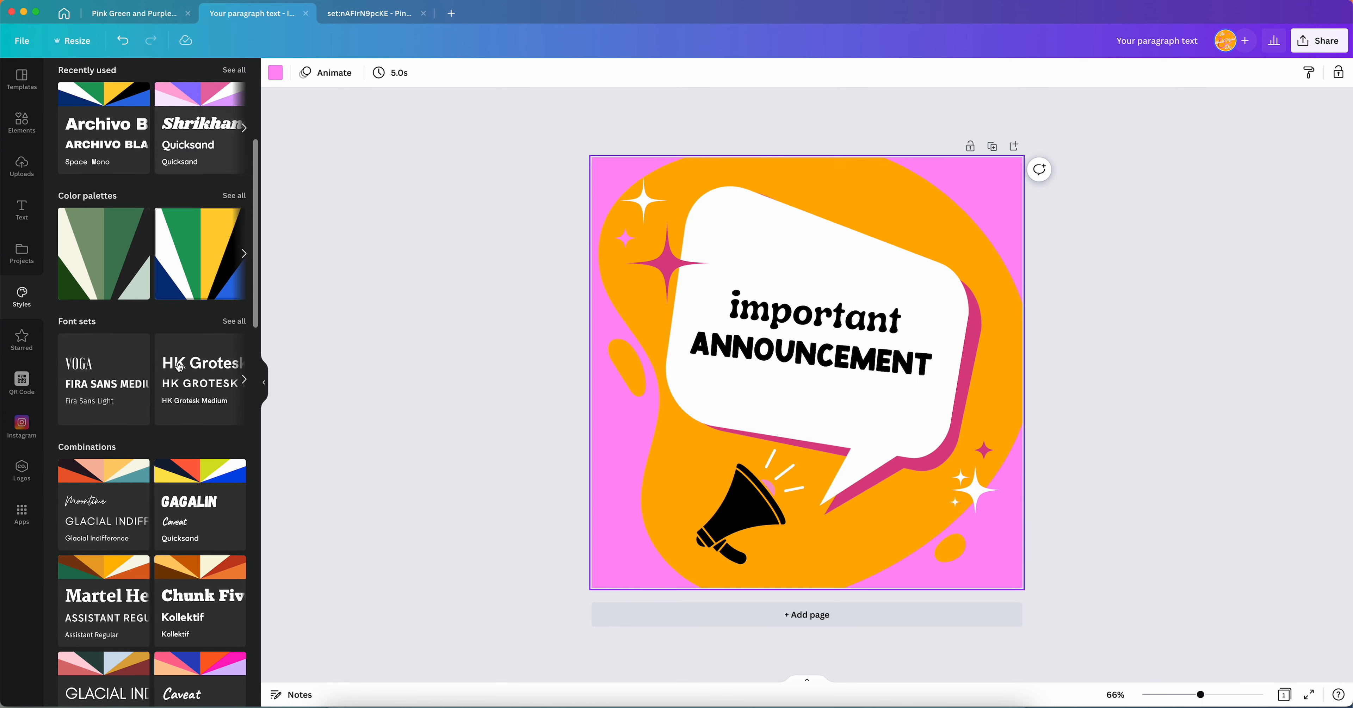
left_click(195, 668)
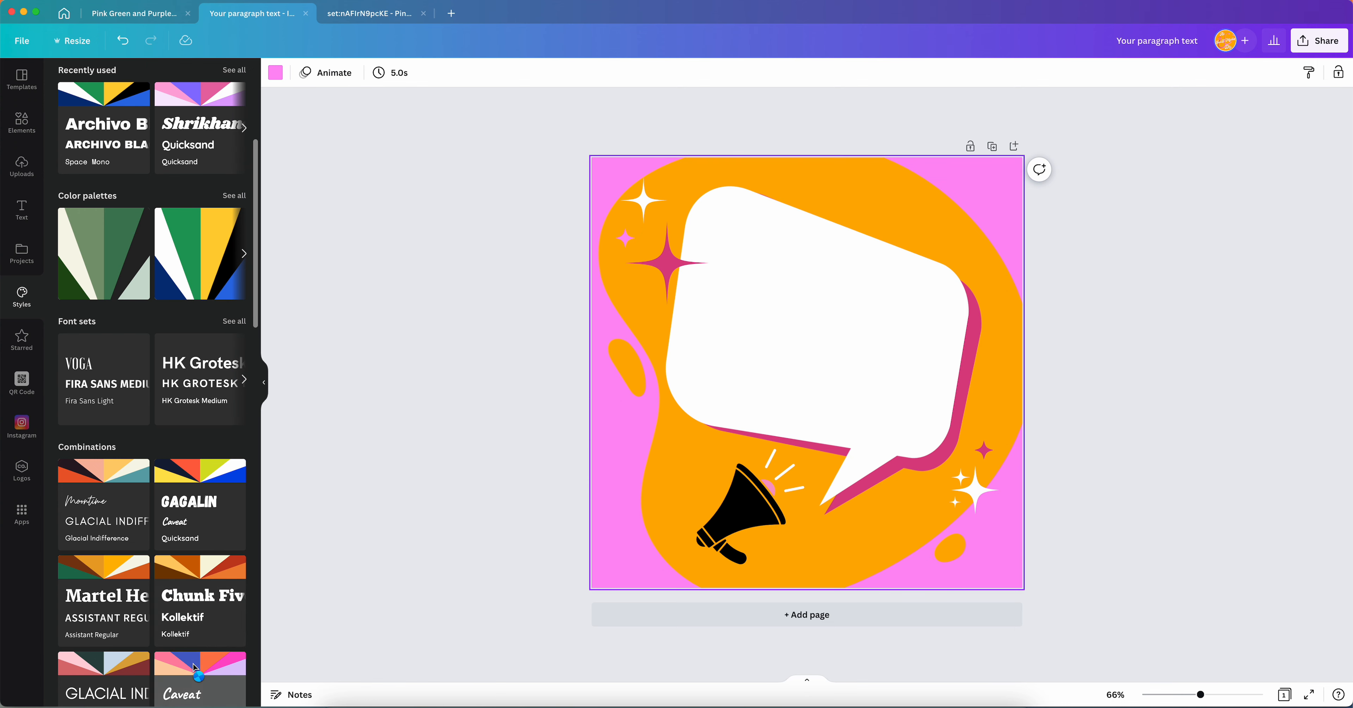
Browse the full collection of color palettes and apply the navy, orange-red, yellow and blue palette to the design
scroll(195, 668, "down", 2)
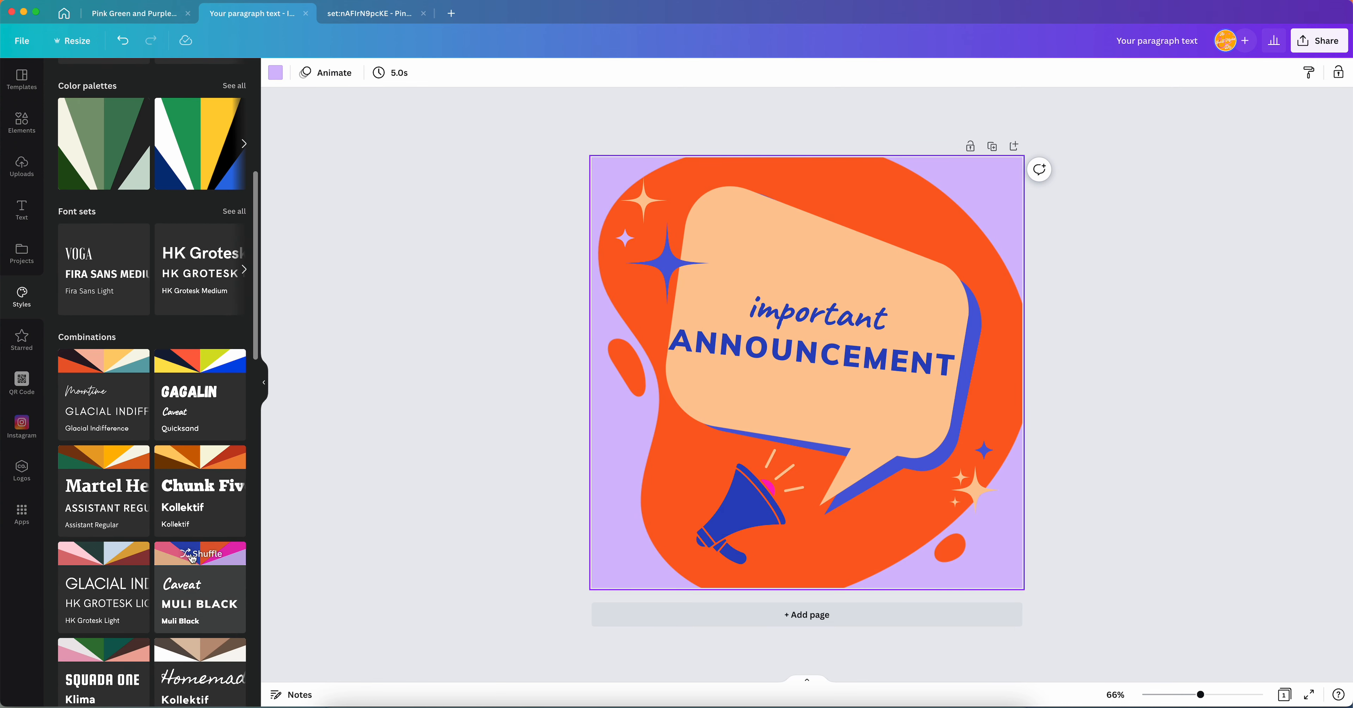
left_click(244, 144)
left_click(237, 85)
scroll(139, 409, "down", 15)
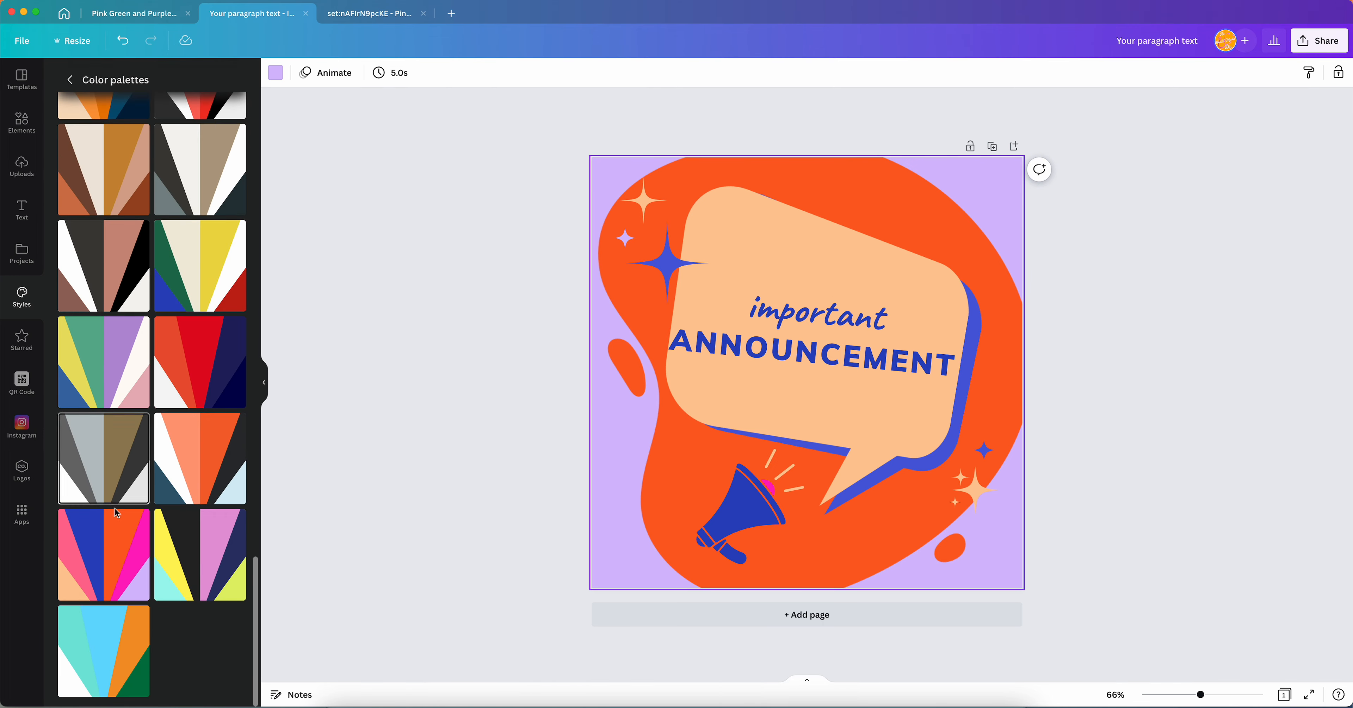
scroll(152, 332, "up", 8)
scroll(151, 331, "up", 4)
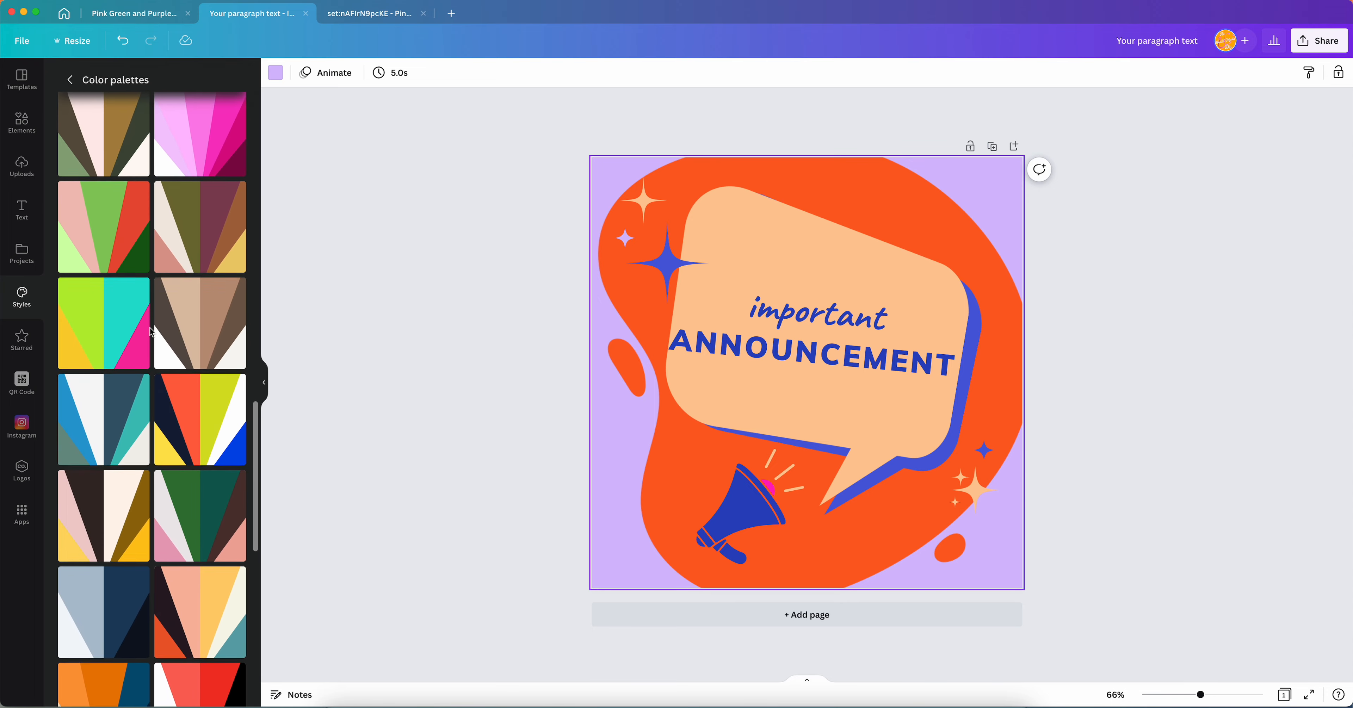
left_click(143, 329)
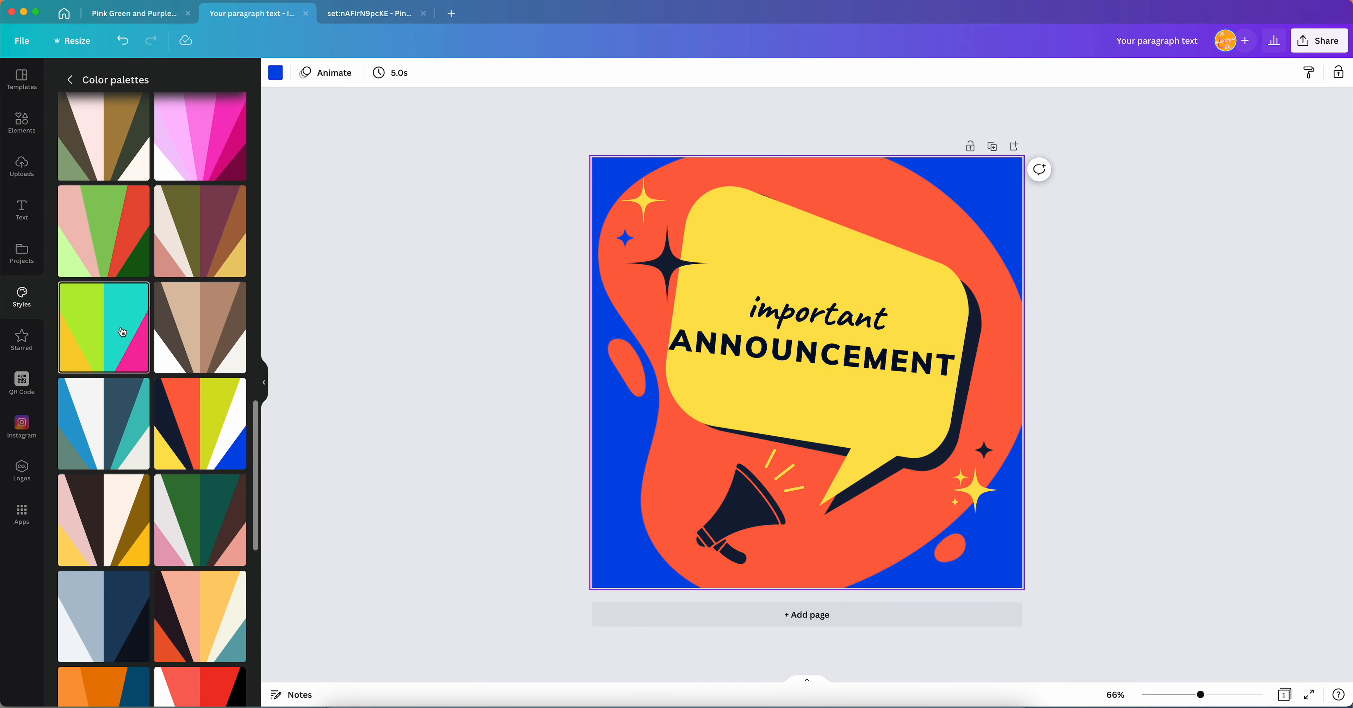
scroll(122, 331, "up", 9)
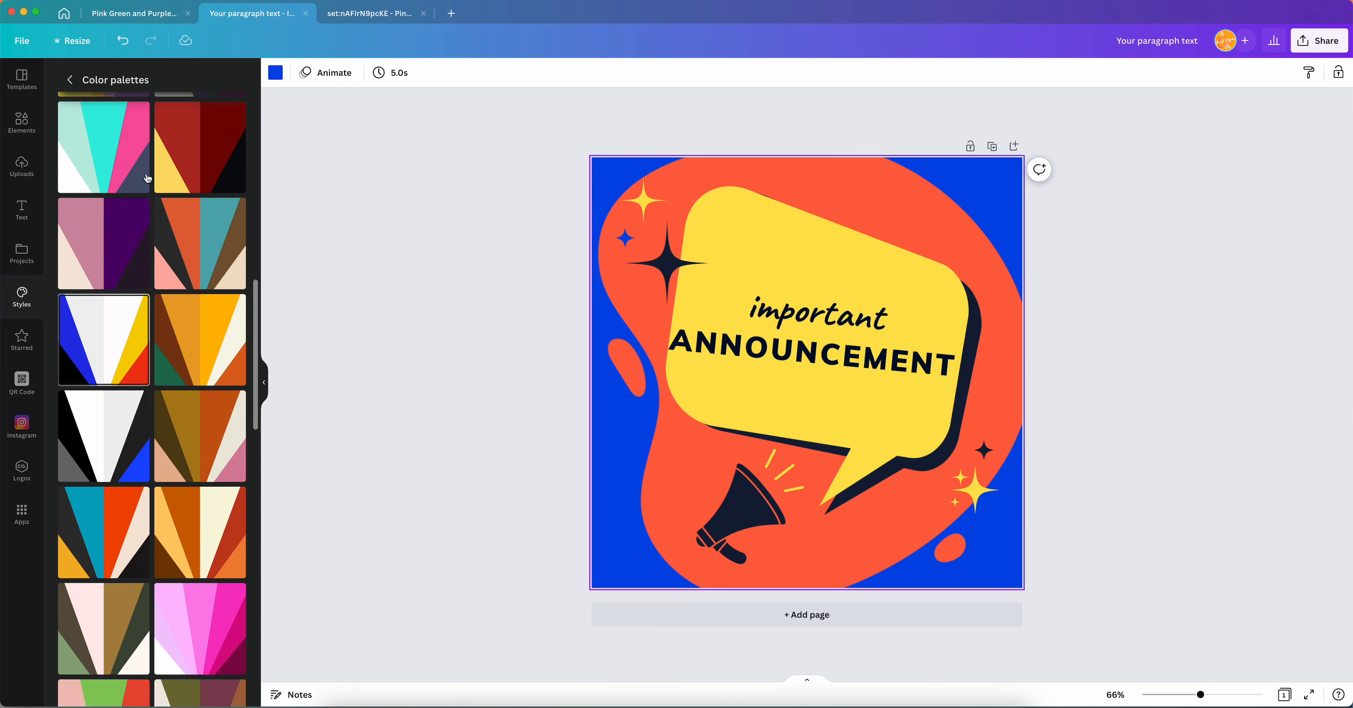
scroll(148, 179, "up", 12)
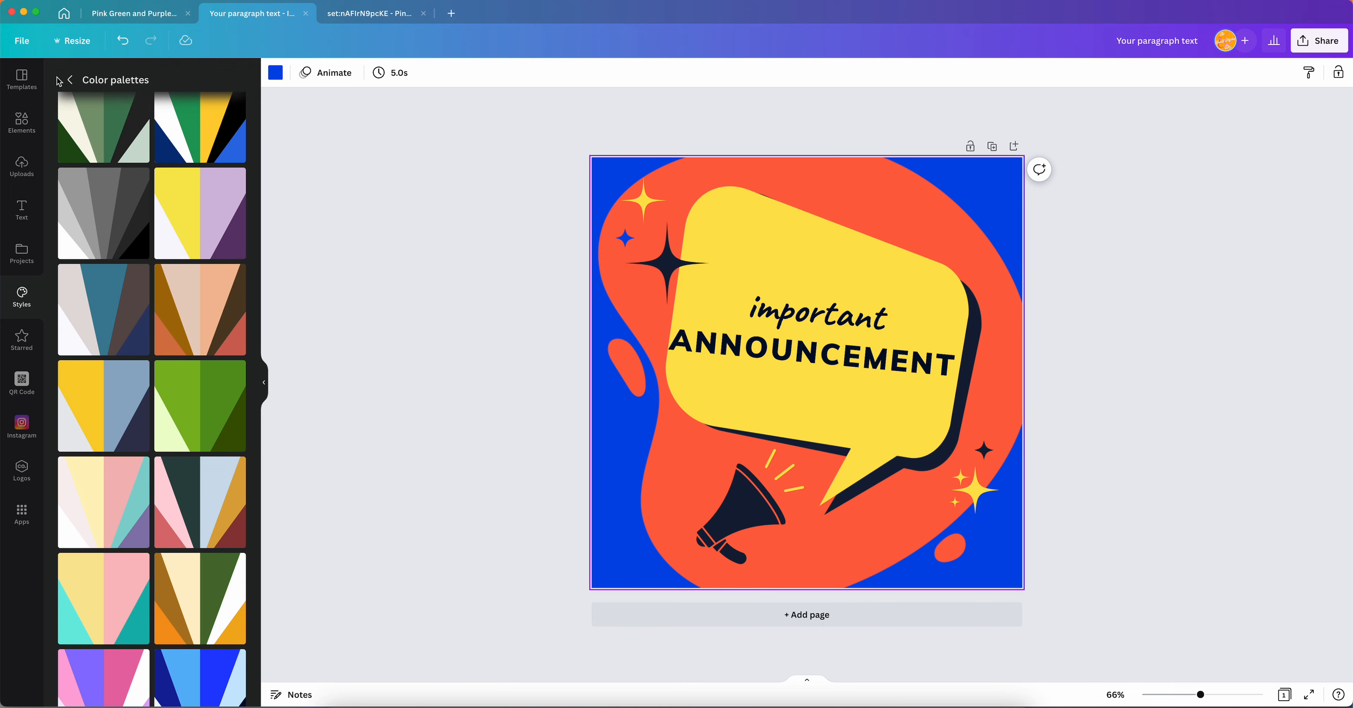
left_click(70, 80)
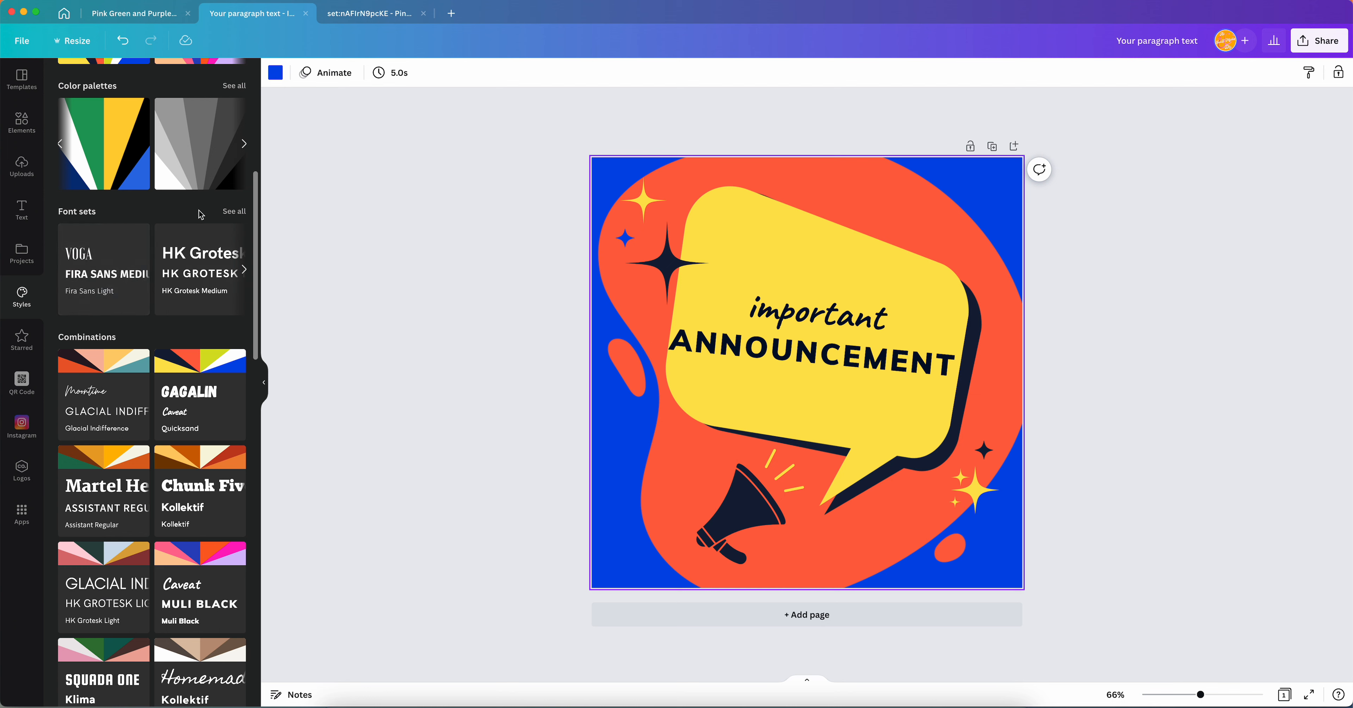
Browse all font sets and try the Kollektif, Montserrat script and Bodoni FLF sets on the announcement text
left_click(224, 216)
scroll(191, 326, "down", 3)
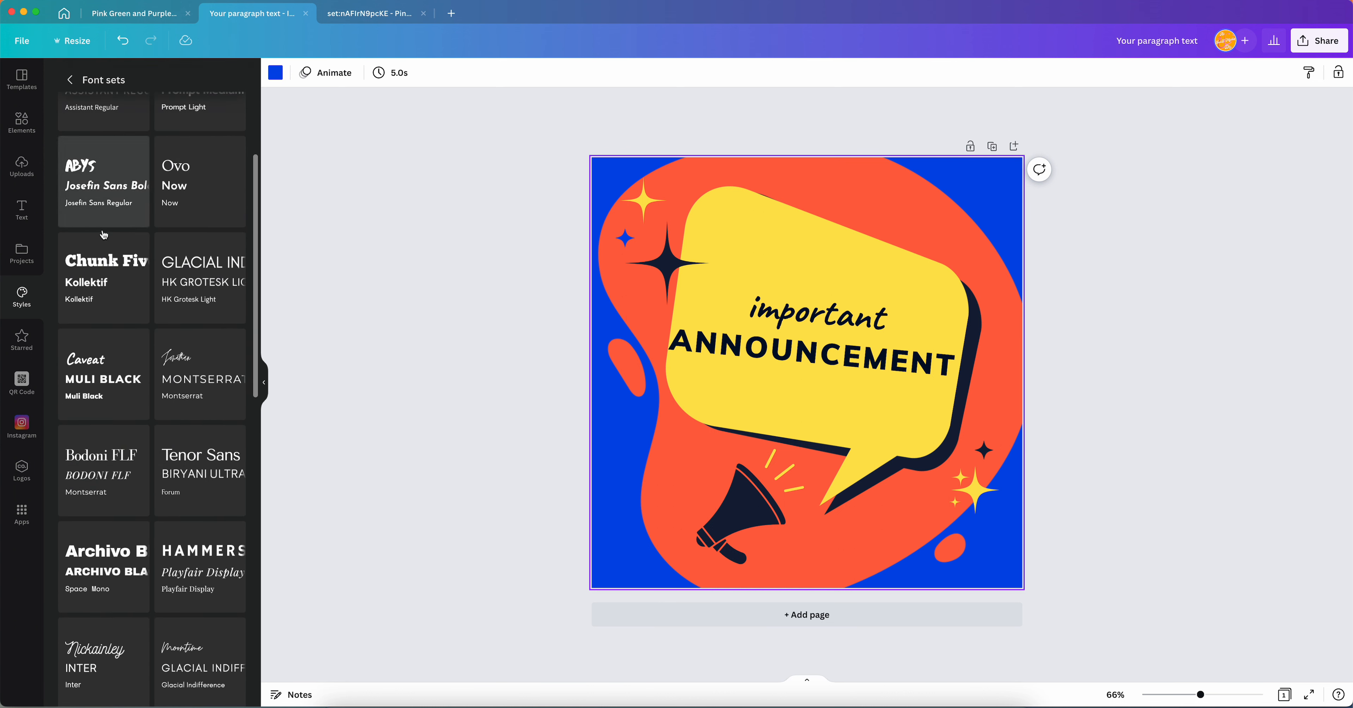
left_click(105, 295)
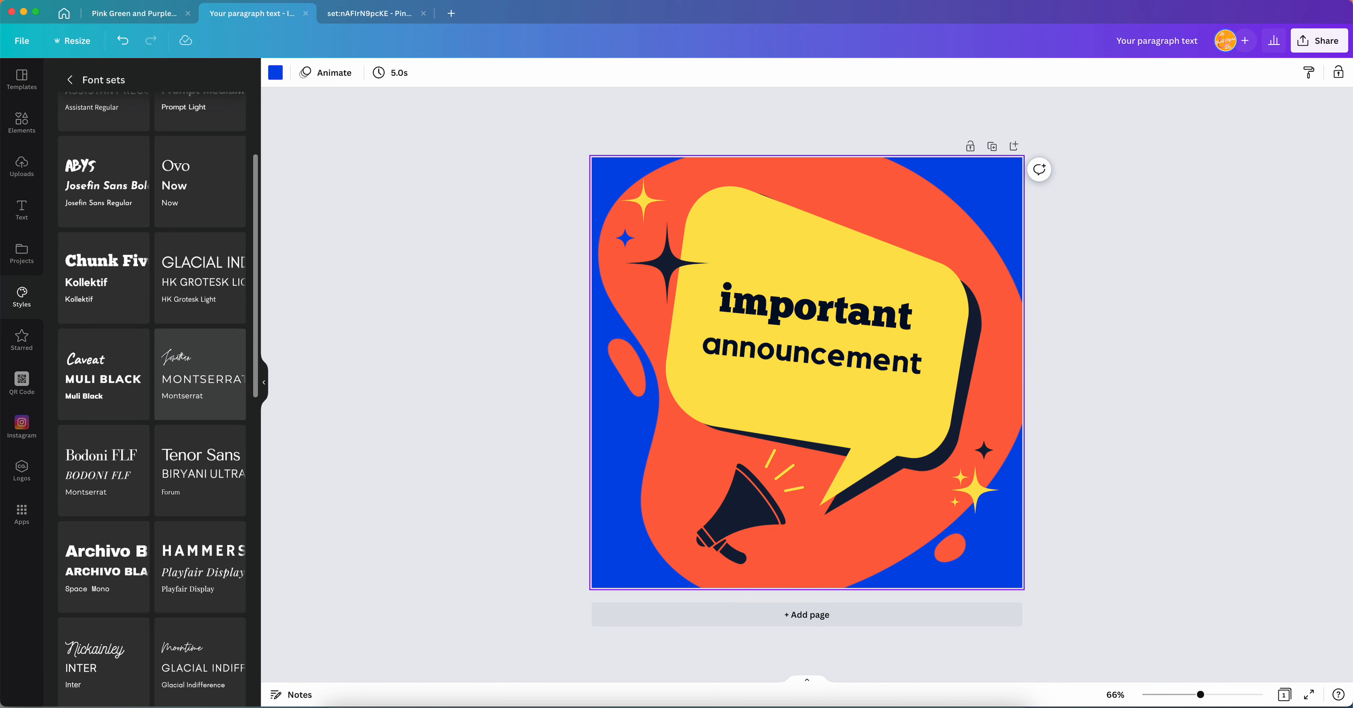
left_click(189, 392)
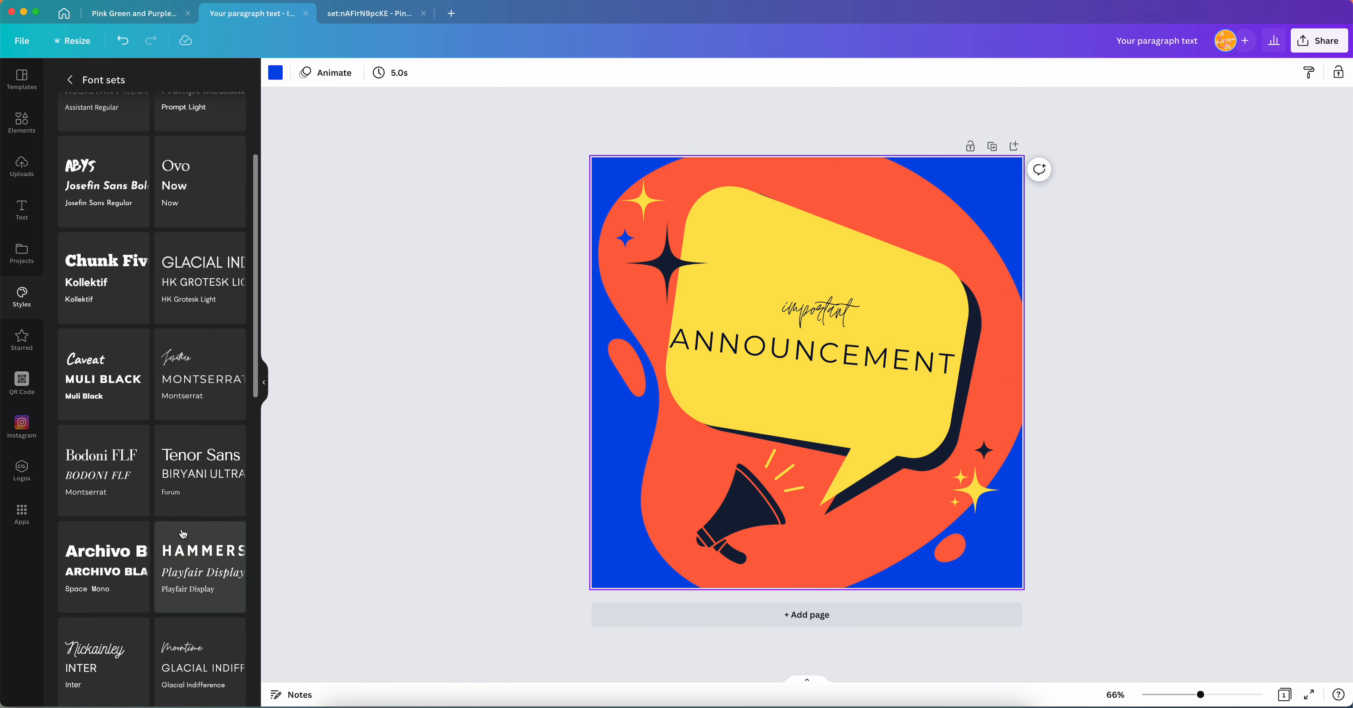
left_click(117, 482)
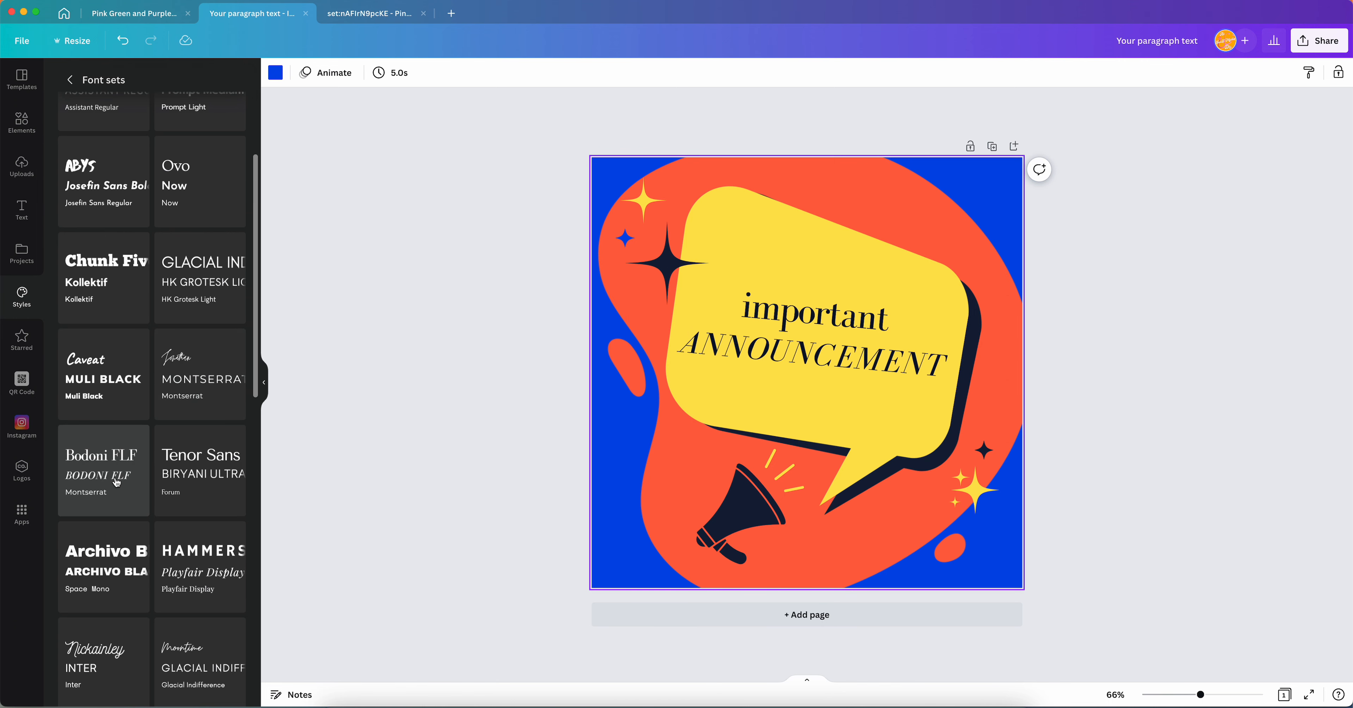
scroll(116, 483, "down", 10)
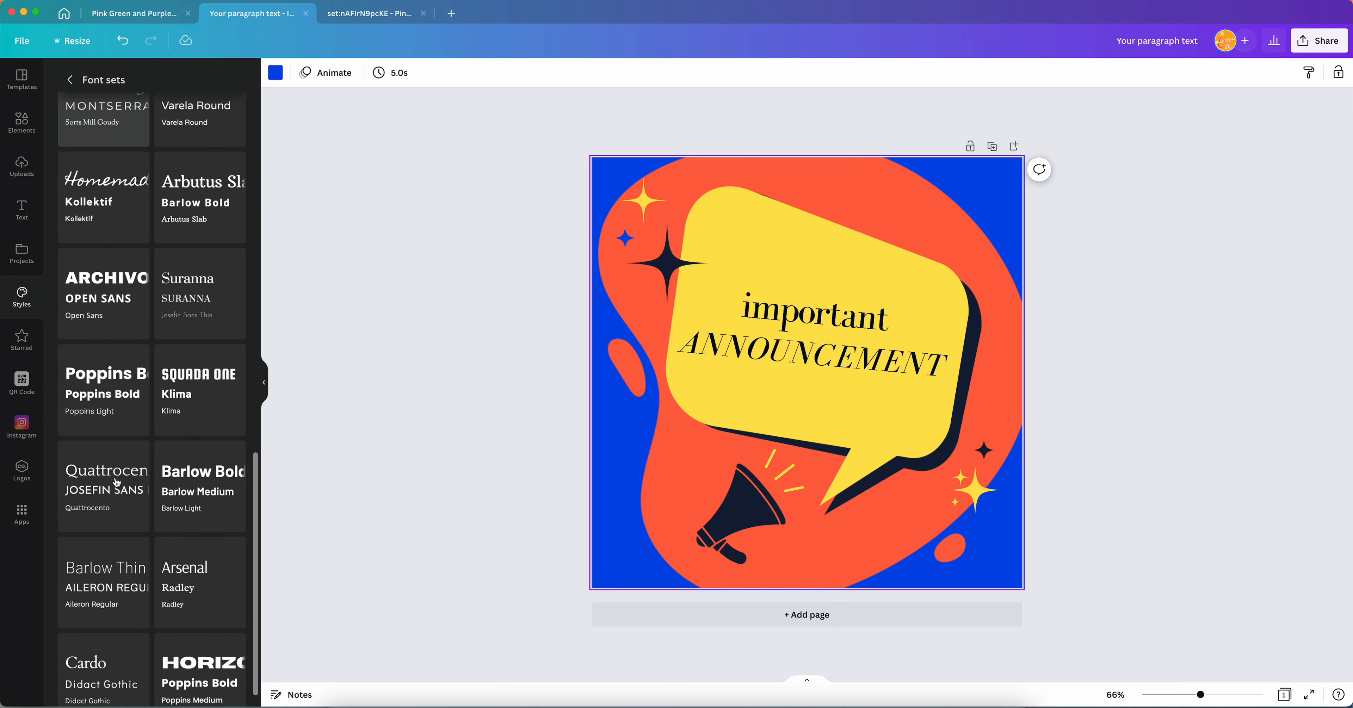
left_click(69, 79)
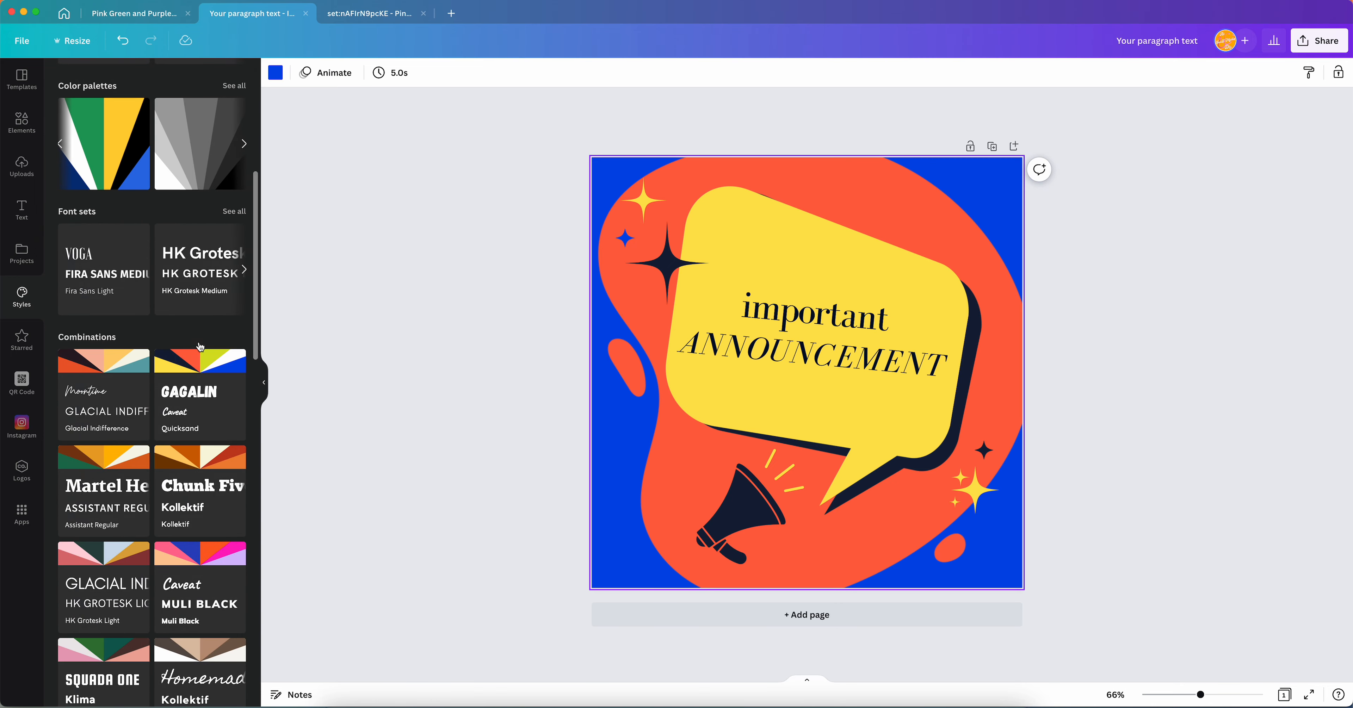
Apply the Caveat and Muli Black combination, and recolor the design with the green, yellow, black and blue palette
scroll(202, 483, "down", 5)
left_click(203, 391)
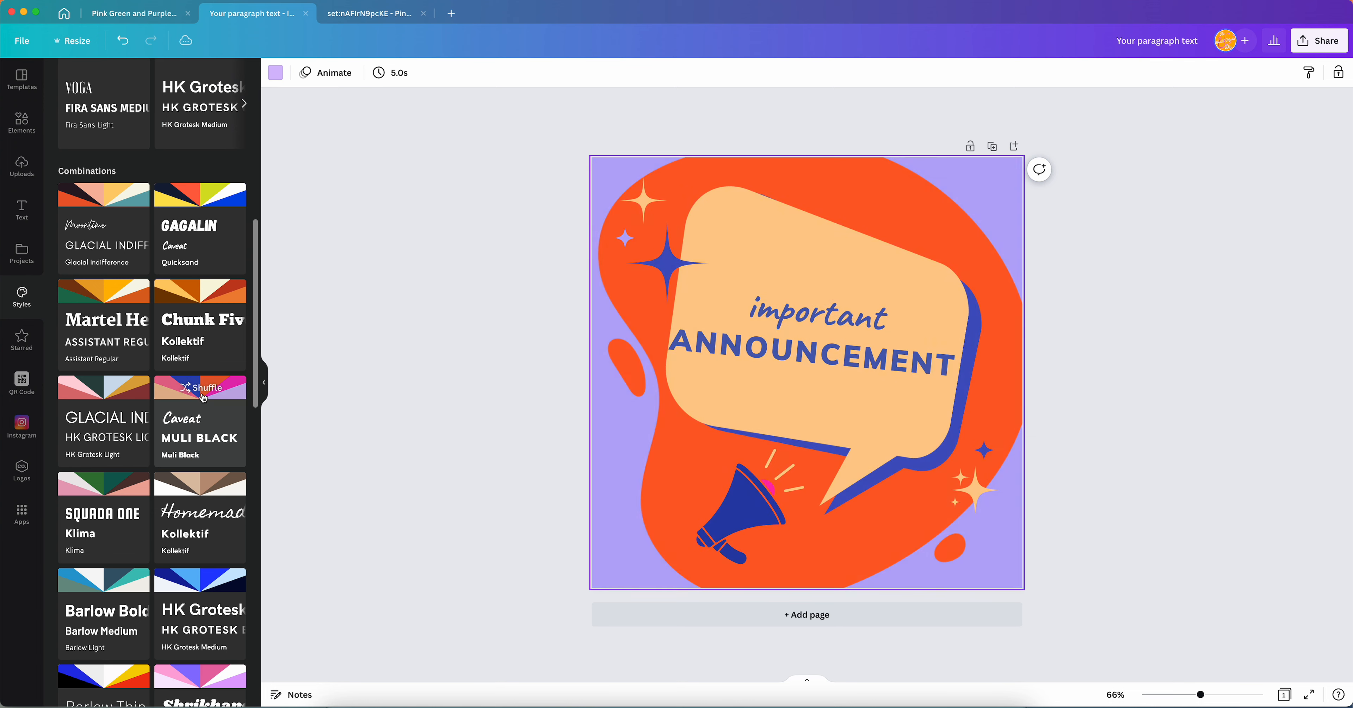
scroll(203, 397, "up", 6)
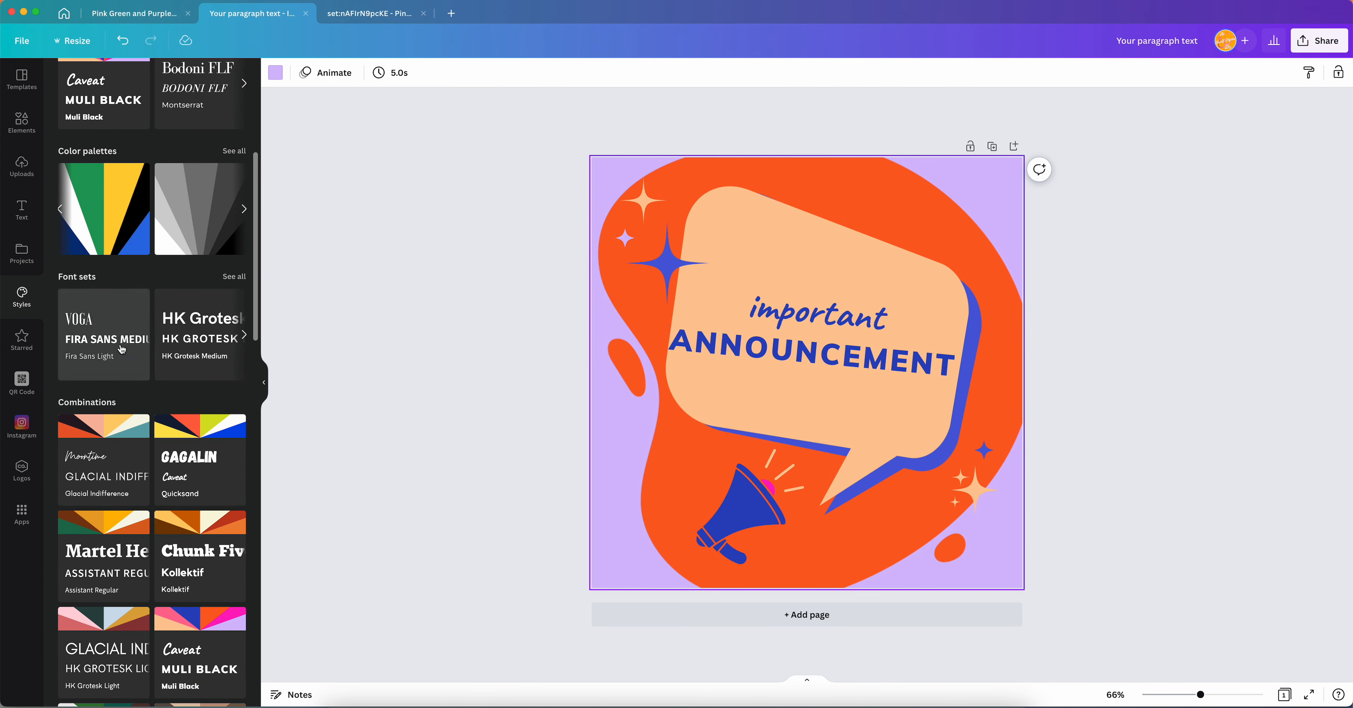
left_click(104, 209)
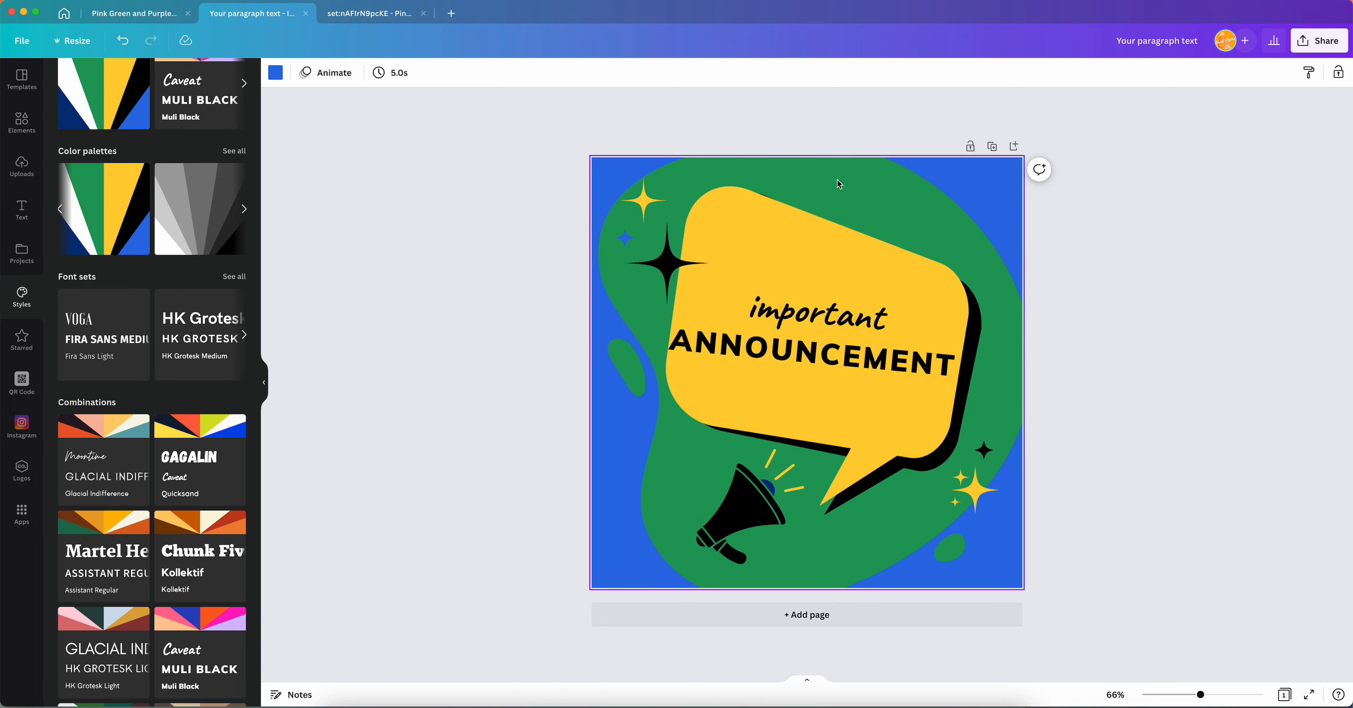
Reapply the Caveat combination, and replace it with the Shrikhand and Quicksand combination, shuffling its colors
scroll(104, 516, "down", 3)
scroll(104, 516, "down", 4)
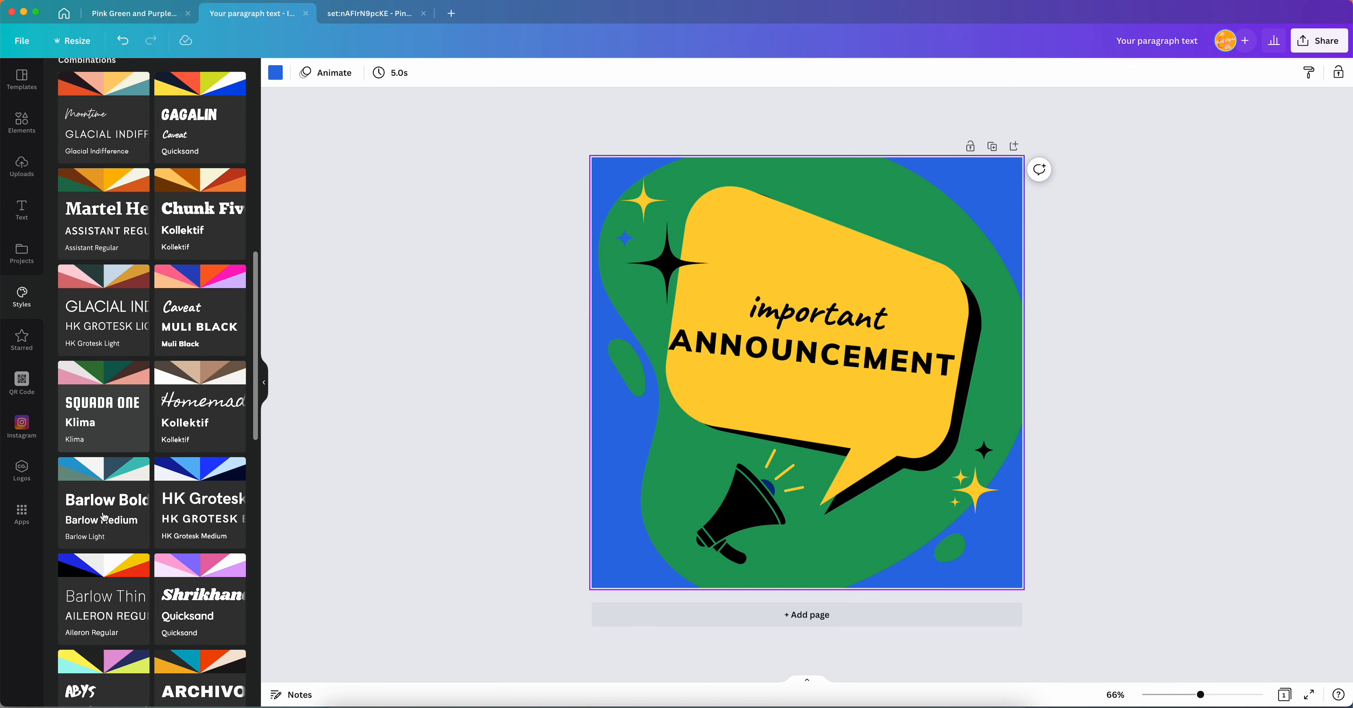
left_click(210, 320)
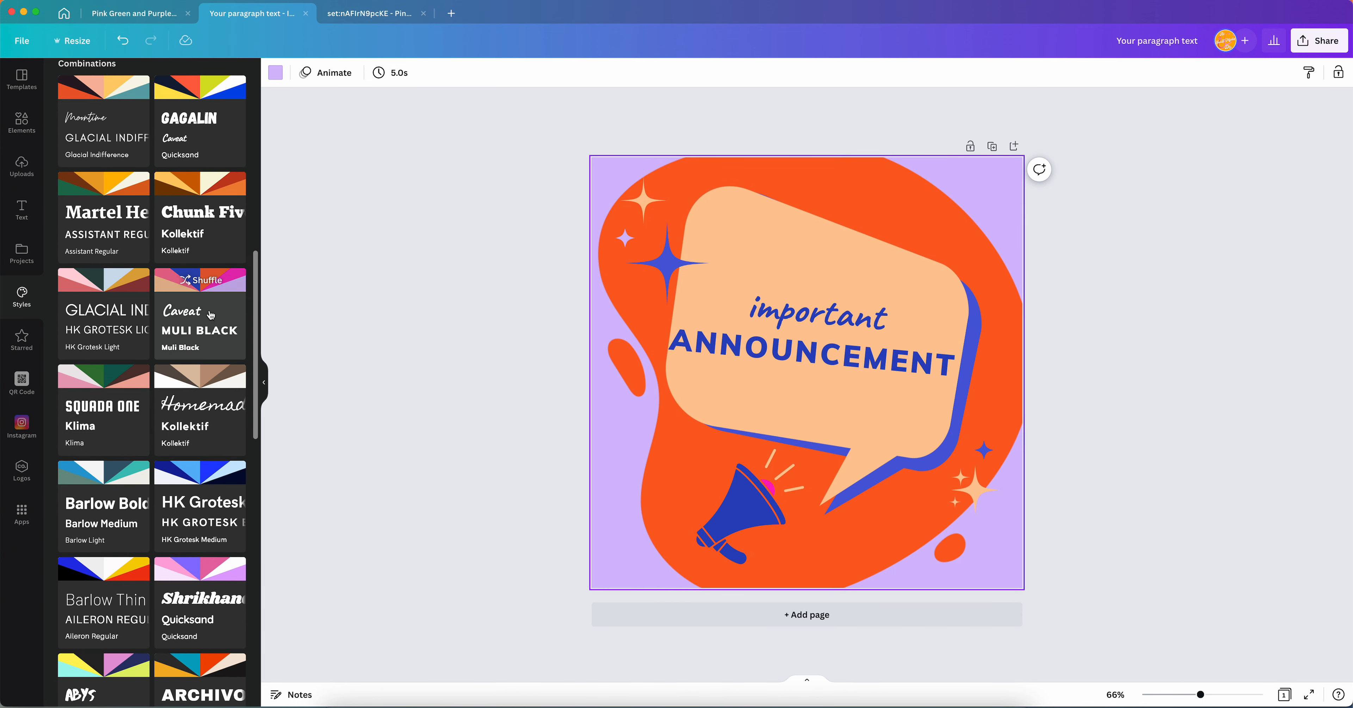
scroll(210, 368, "down", 4)
left_click(206, 428)
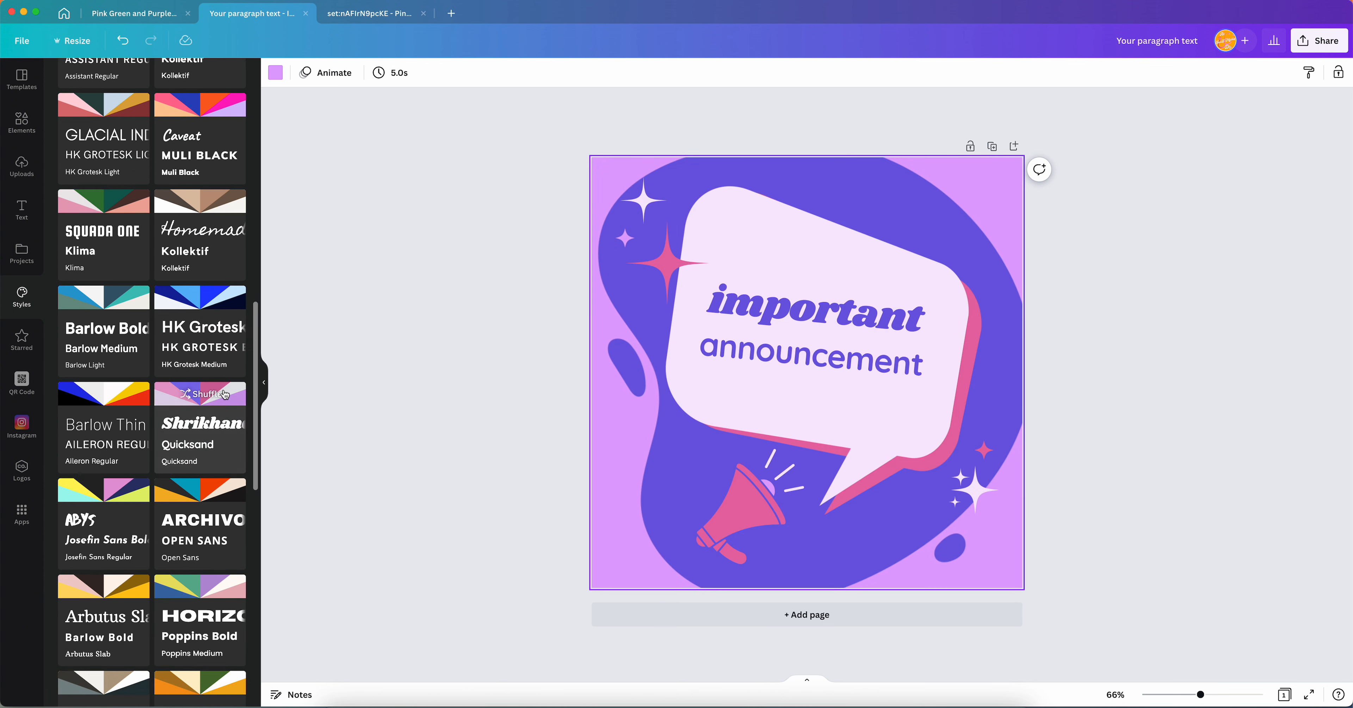
left_click(208, 396)
left_click(208, 396)
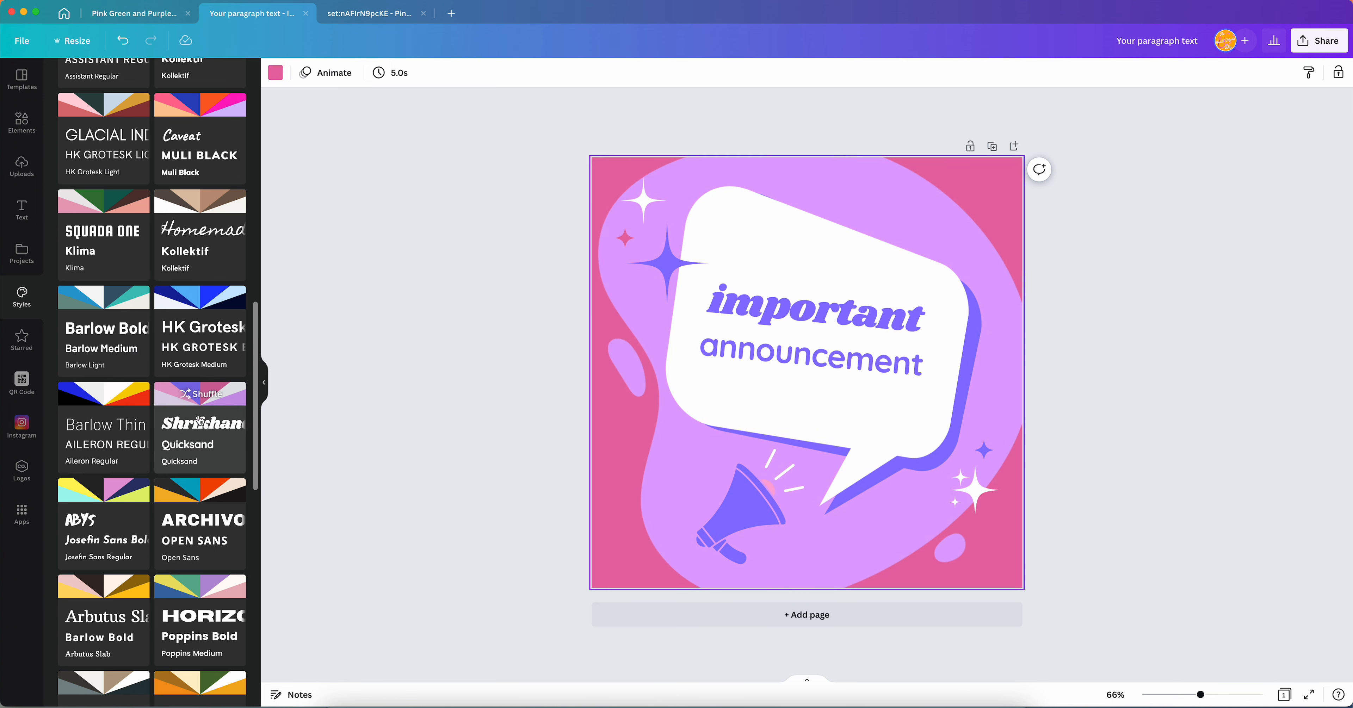
Apply the Anton and Prompt combination with its brown, rust and cream palette to the design
scroll(210, 416, "down", 12)
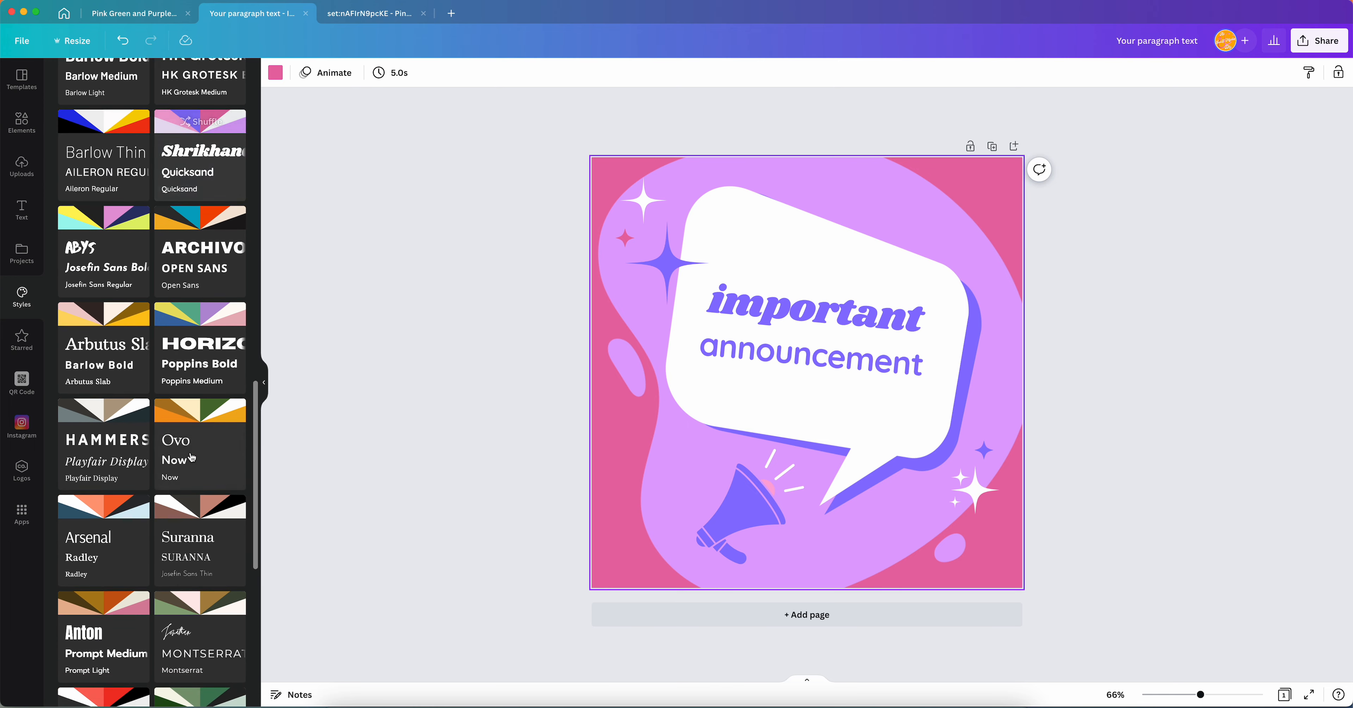
scroll(191, 457, "down", 1)
left_click(134, 248)
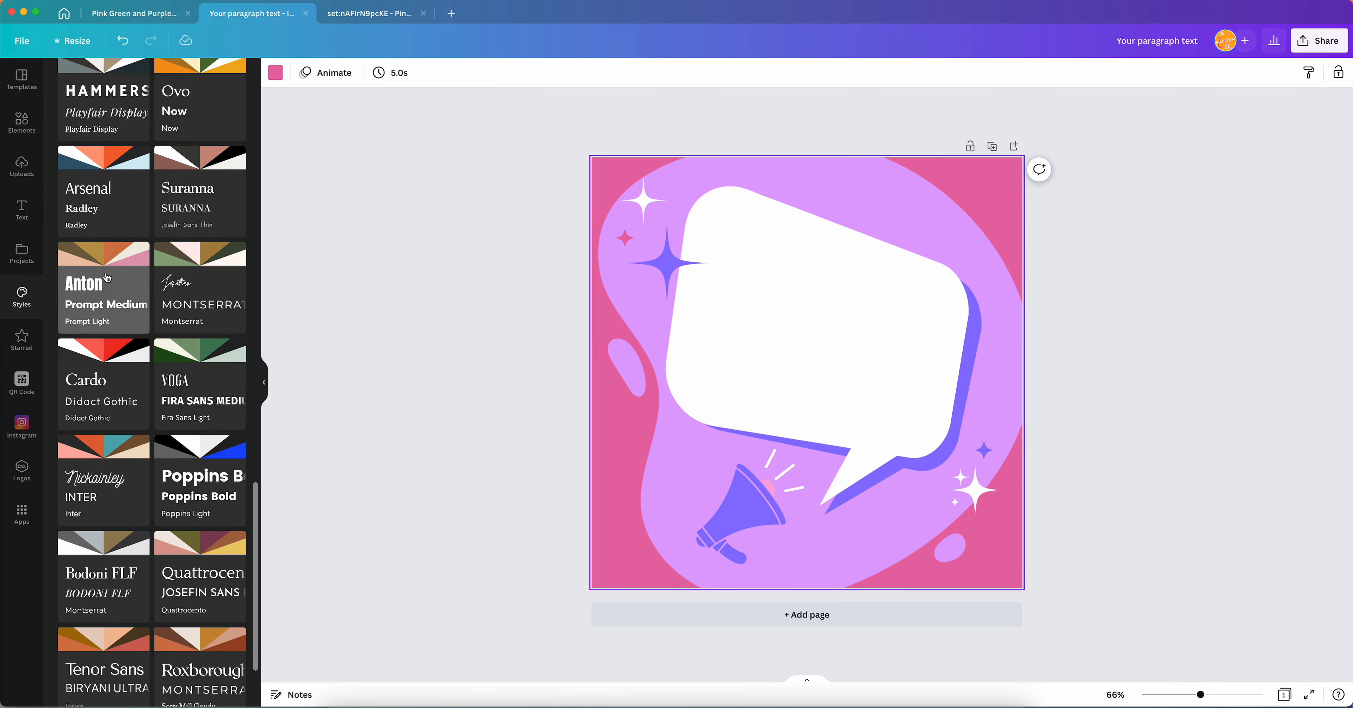
left_click(108, 258)
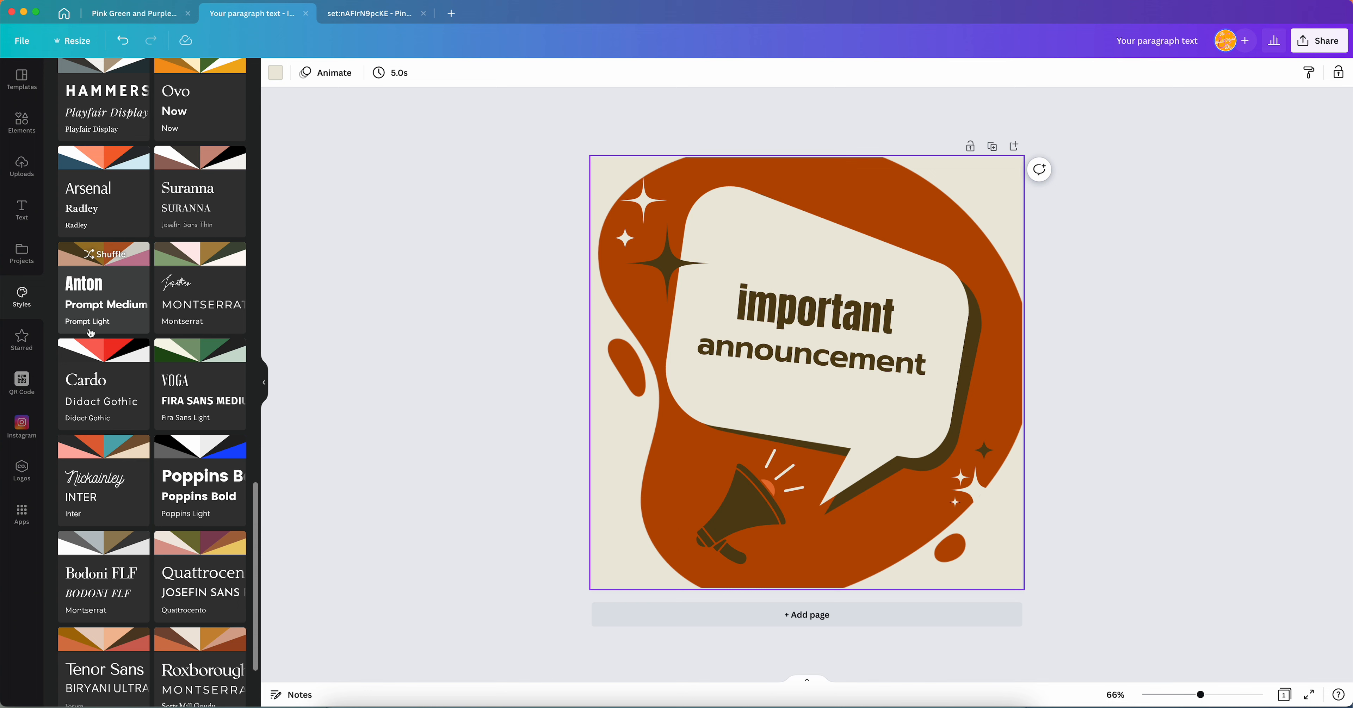
scroll(90, 332, "down", 3)
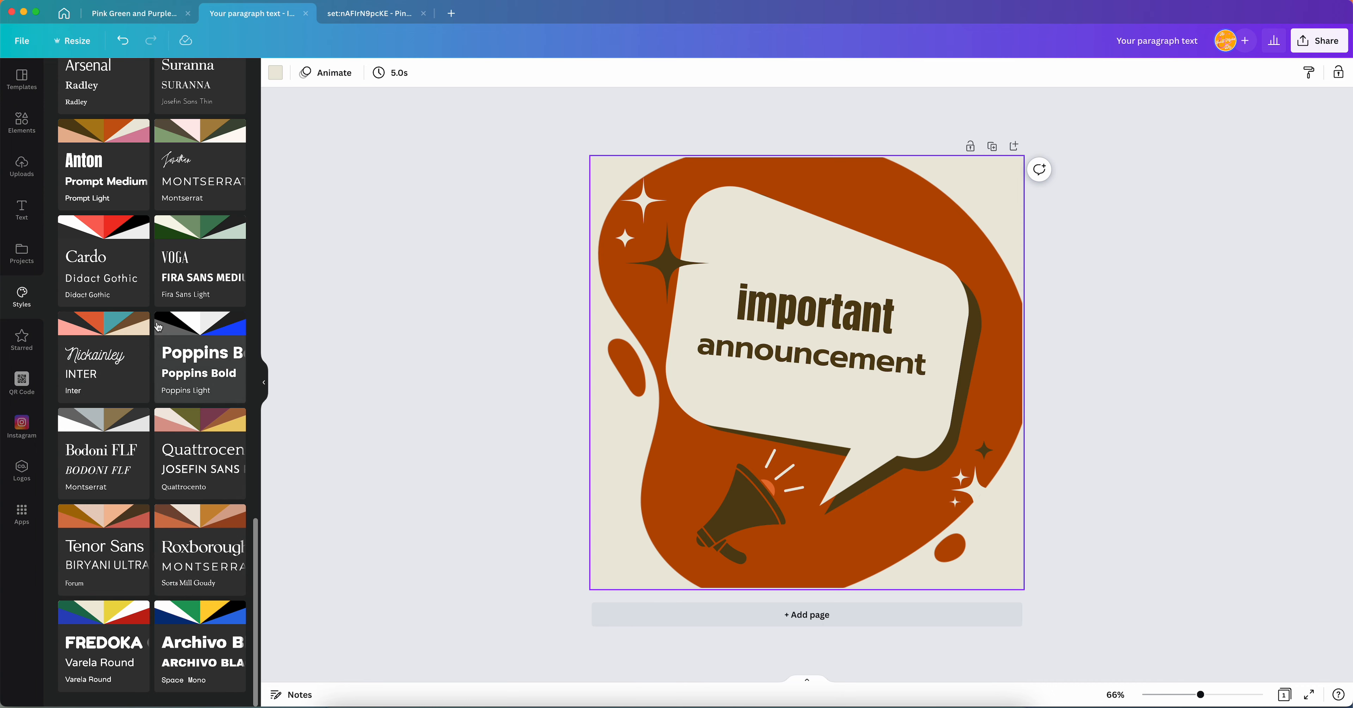
Apply the Moontime and Glacial Indifference combination with its orange, cream and teal palette to the design
scroll(168, 499, "up", 12)
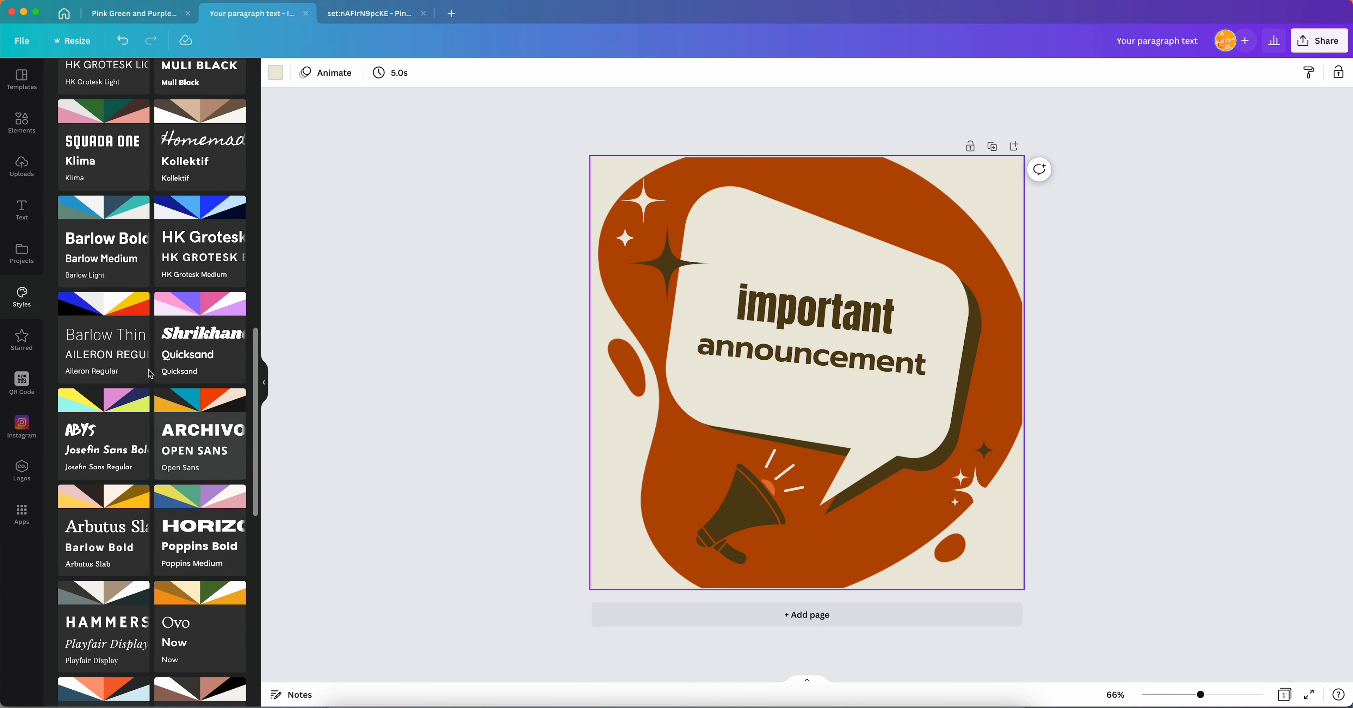
scroll(187, 185, "up", 2)
scroll(187, 185, "up", 2)
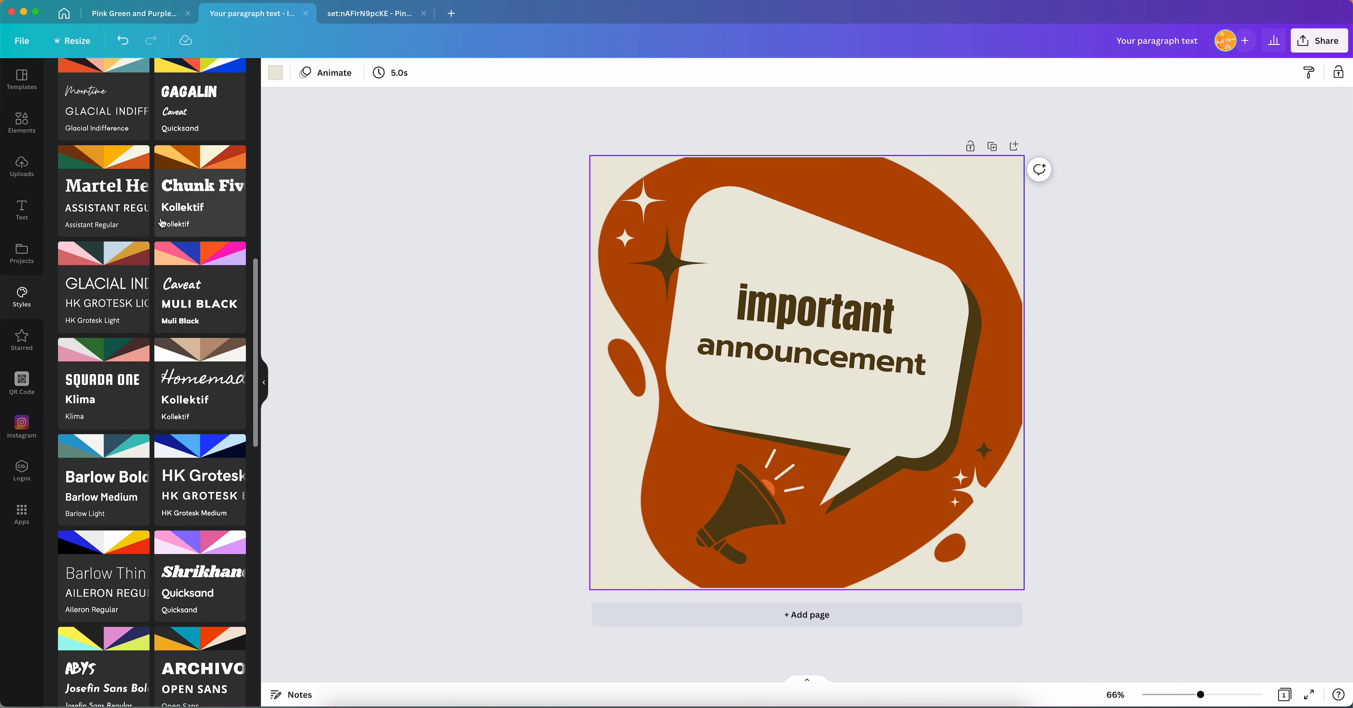
scroll(161, 224, "up", 2)
left_click(99, 236)
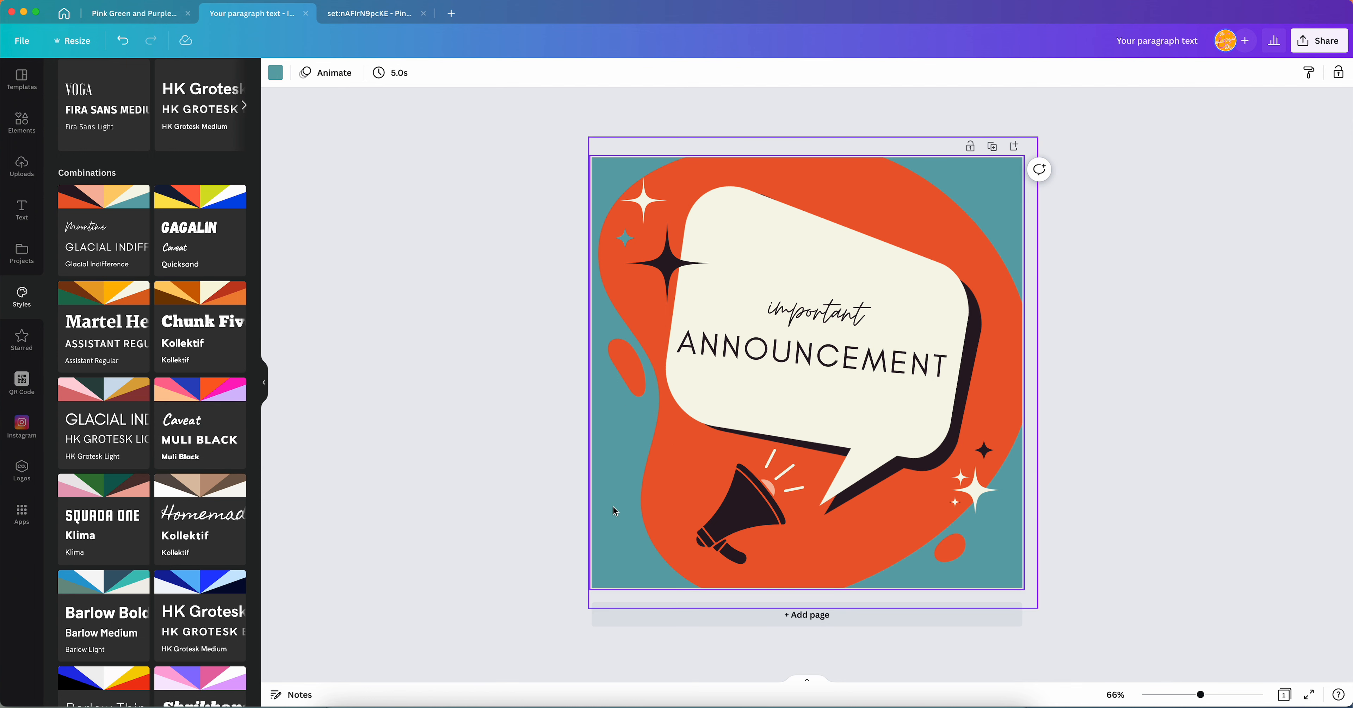
Change the page background from teal to bright pink, and reposition the orange blob shape behind the speech bubble
left_click(598, 468)
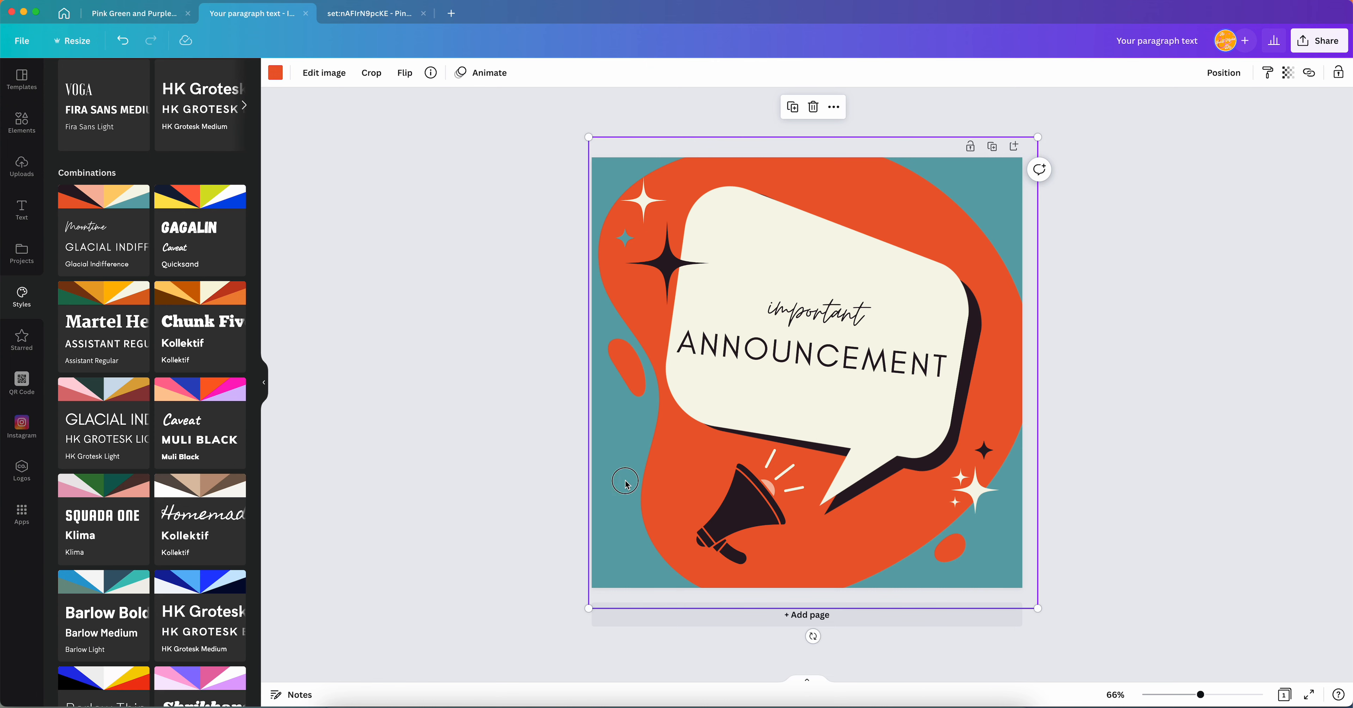
left_click_drag(626, 484, 687, 495)
left_click(604, 450)
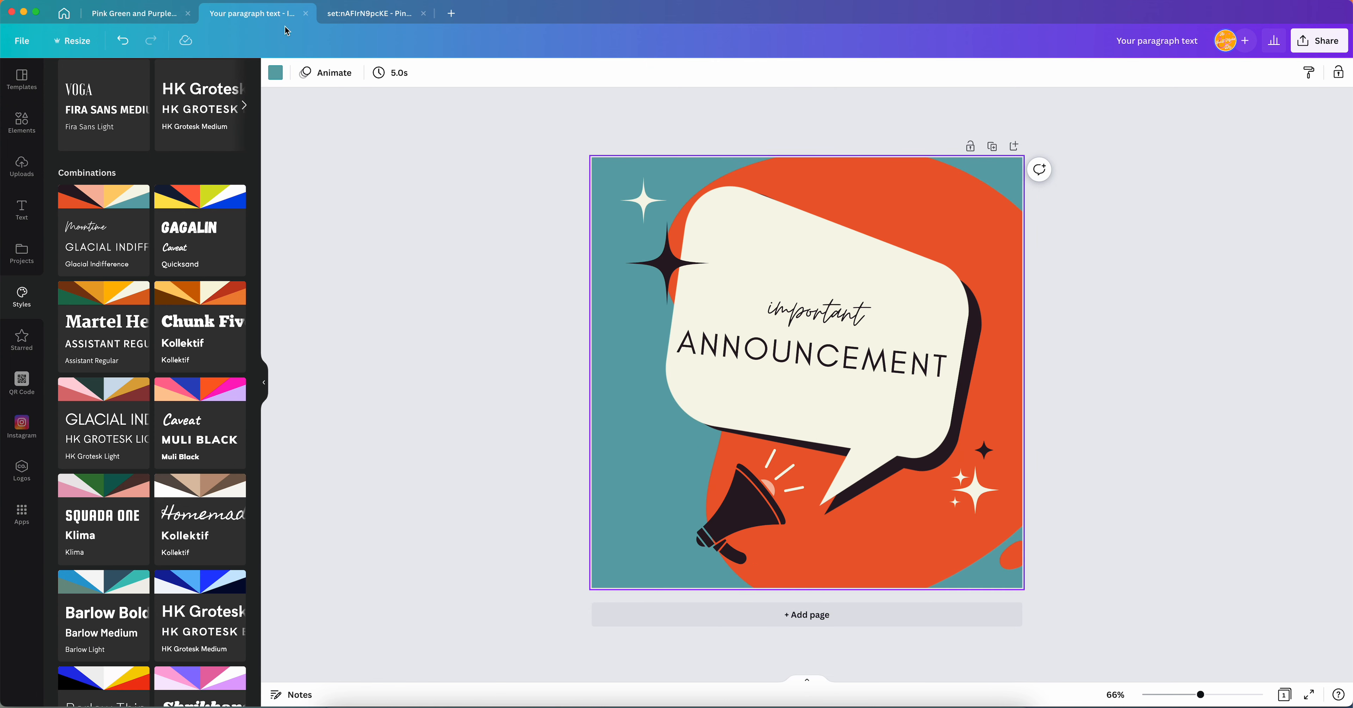
left_click(276, 73)
left_click(233, 220)
left_click_drag(1015, 234, 941, 212)
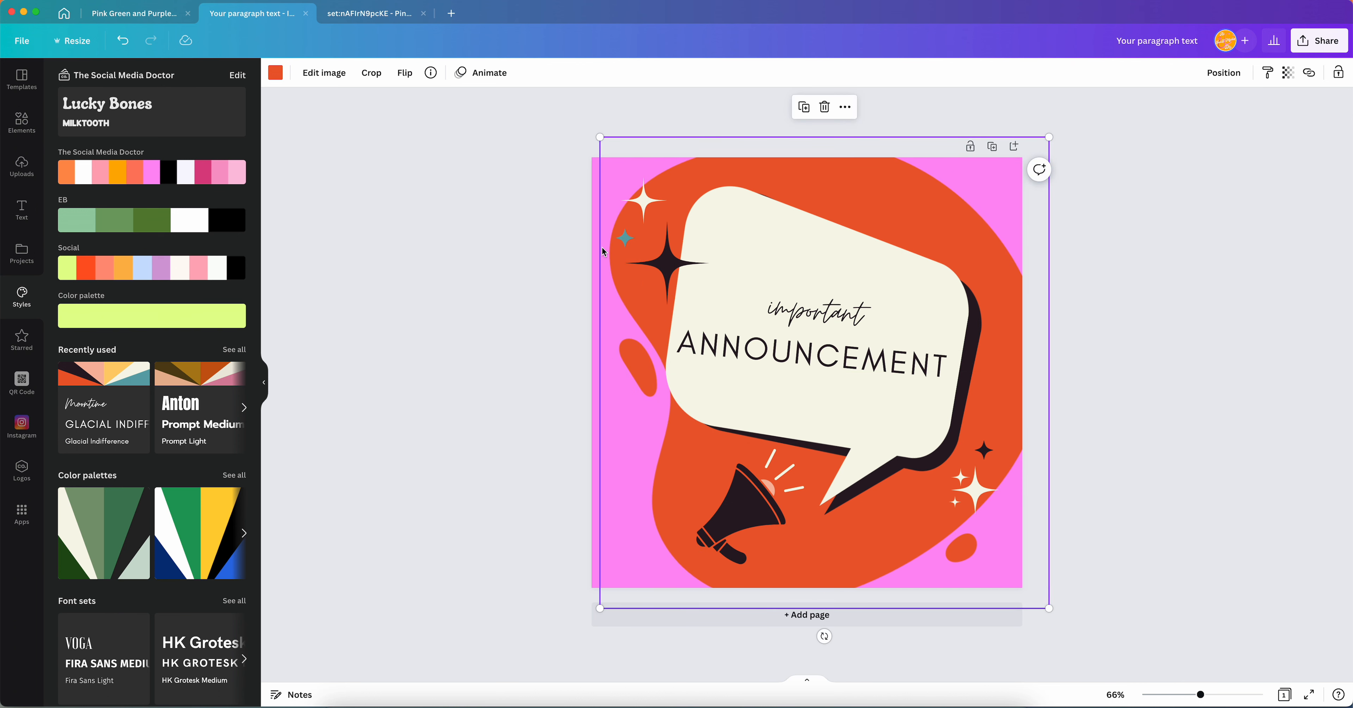
left_click(540, 260)
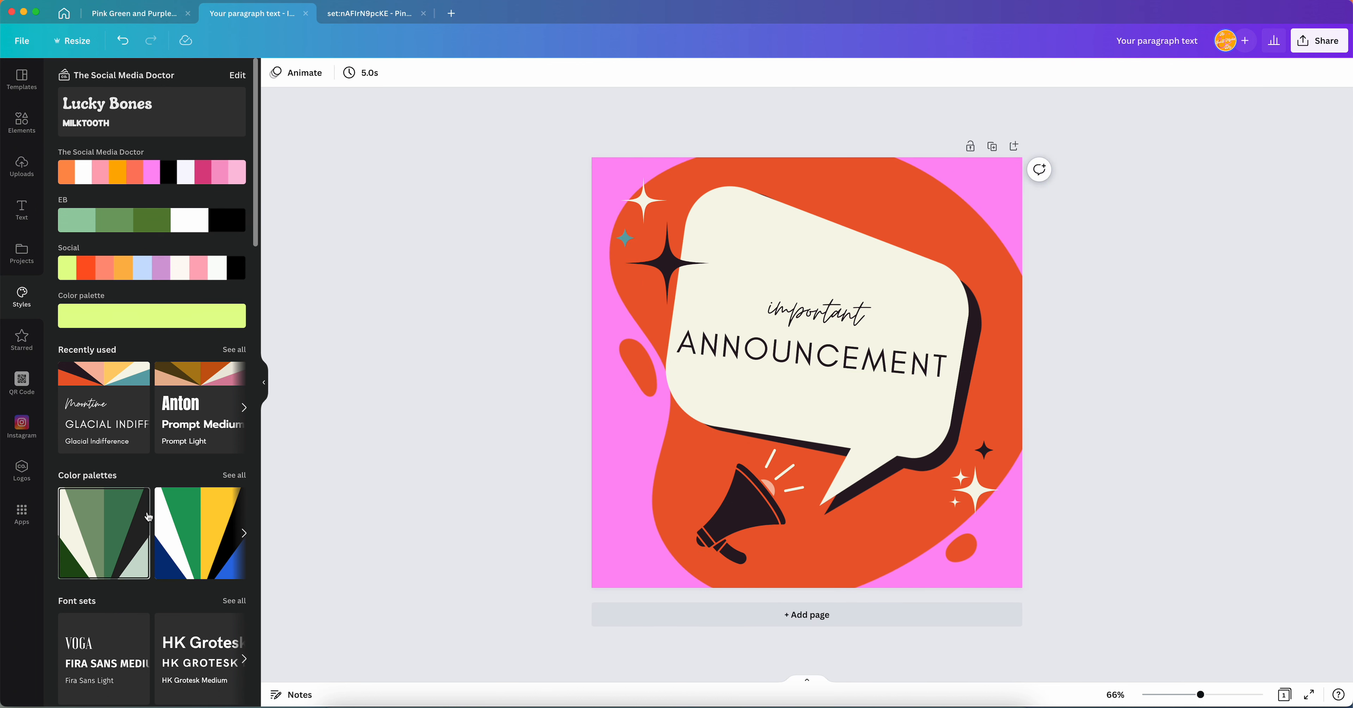
Add the large black four-pointed star graphic to the starred items, and browse the starred collection
left_click(29, 340)
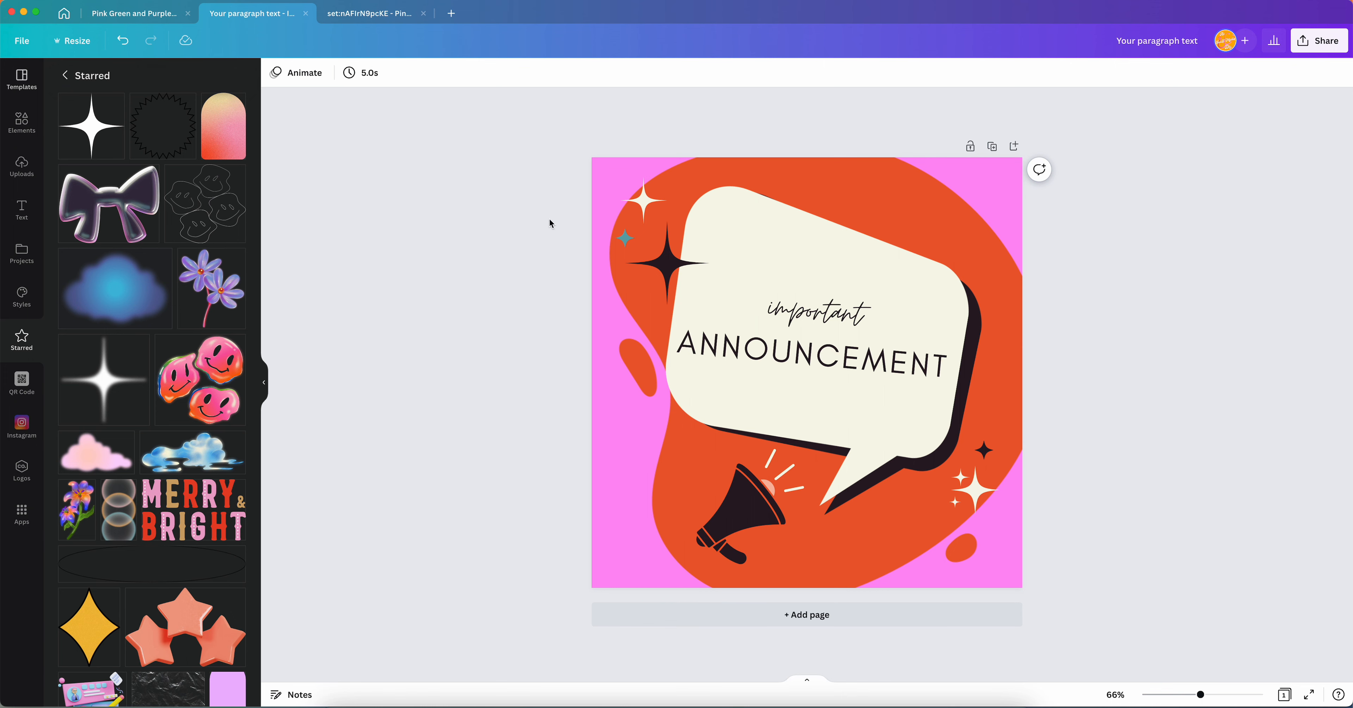
left_click(668, 272)
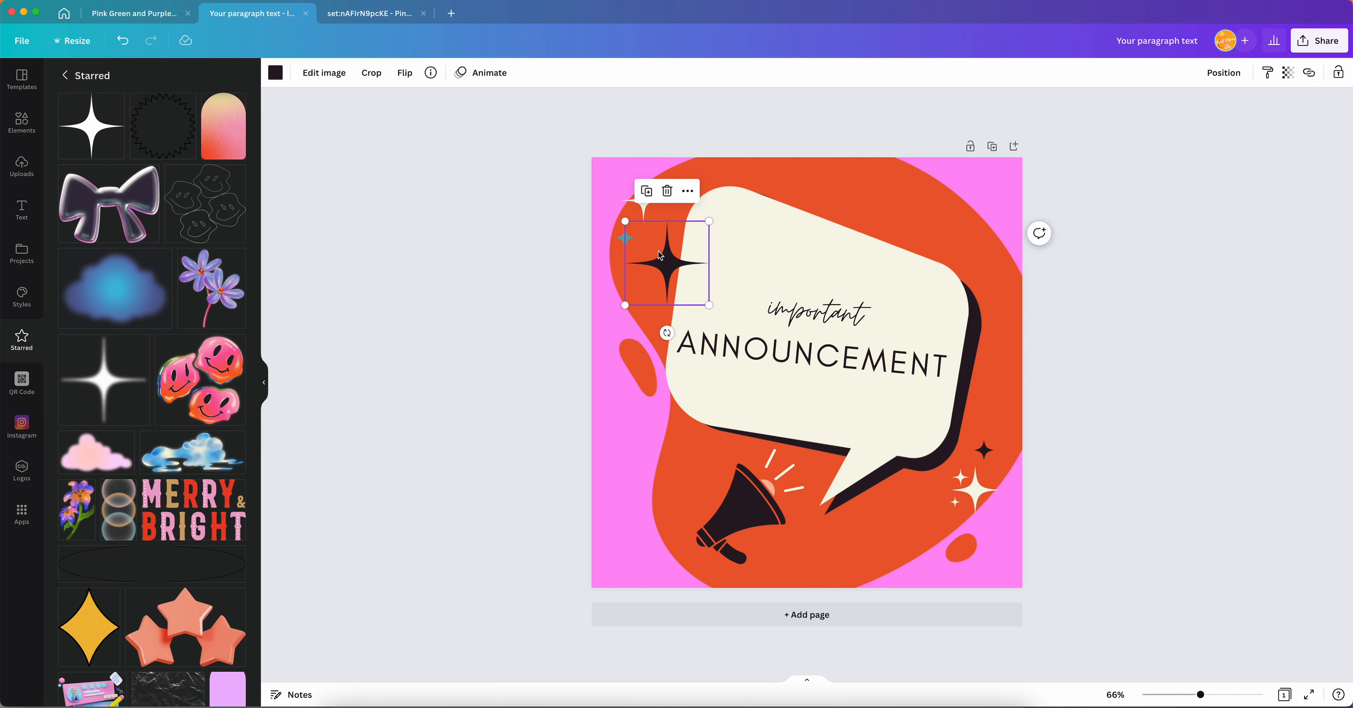
left_click(431, 77)
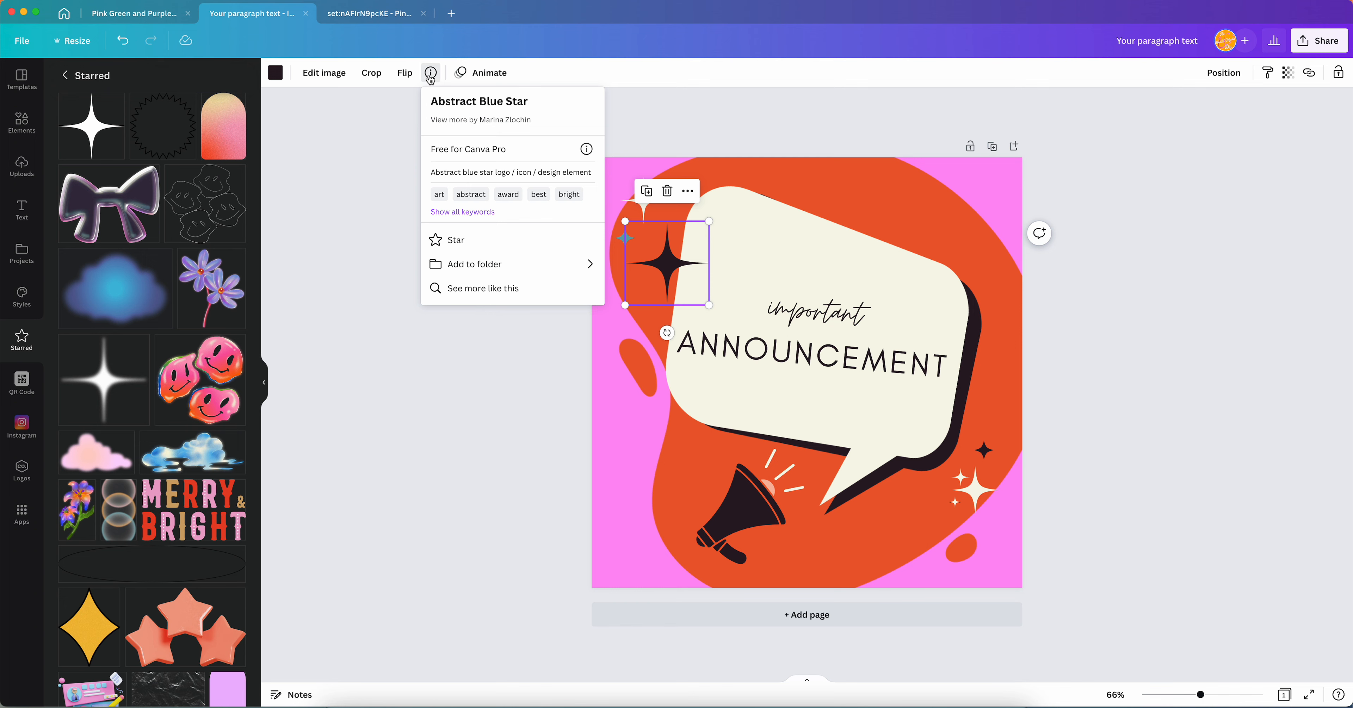
left_click(464, 242)
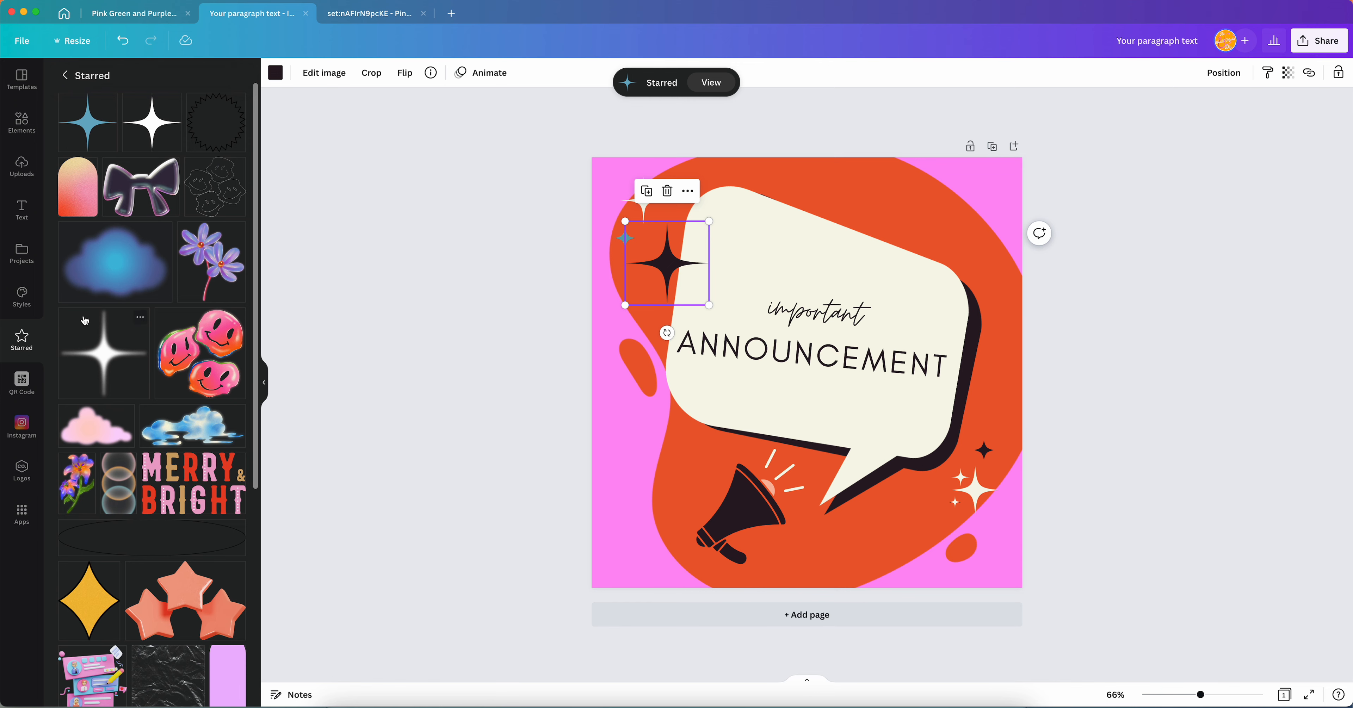
scroll(161, 396, "down", 3)
scroll(161, 396, "up", 3)
scroll(162, 395, "down", 15)
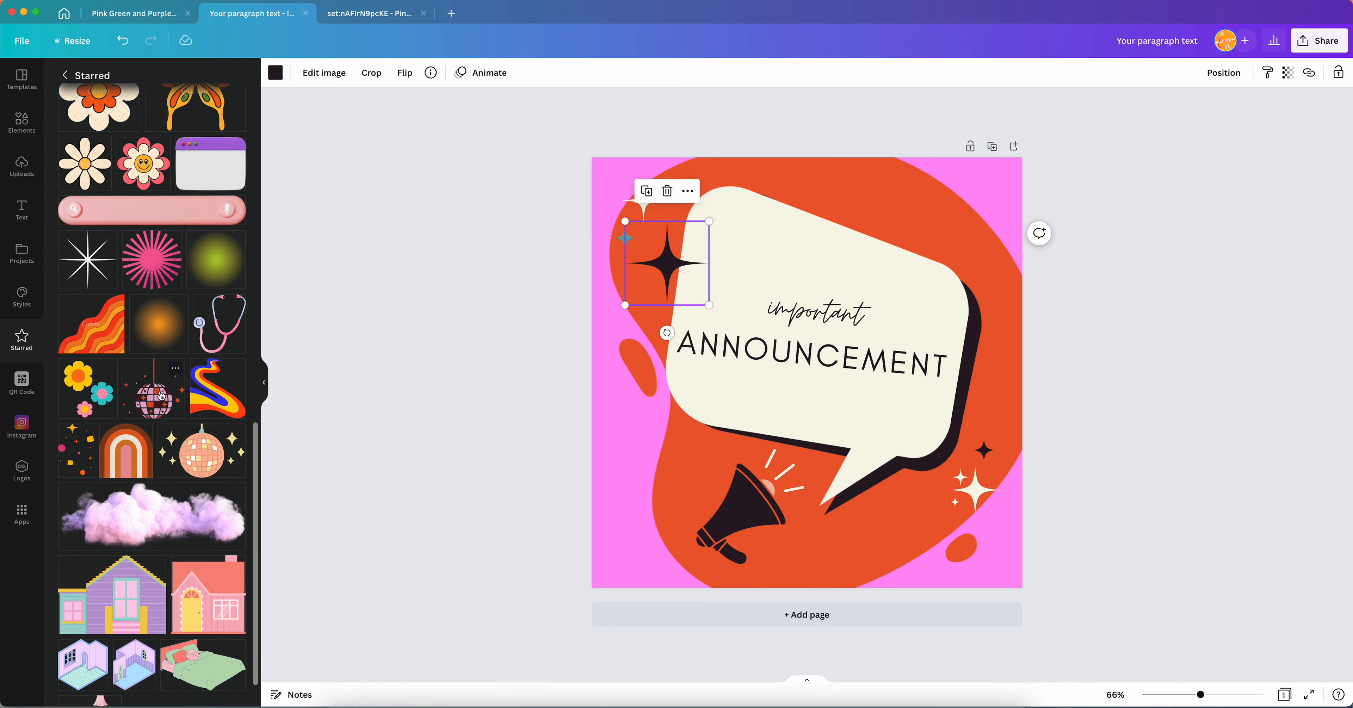
scroll(161, 396, "up", 15)
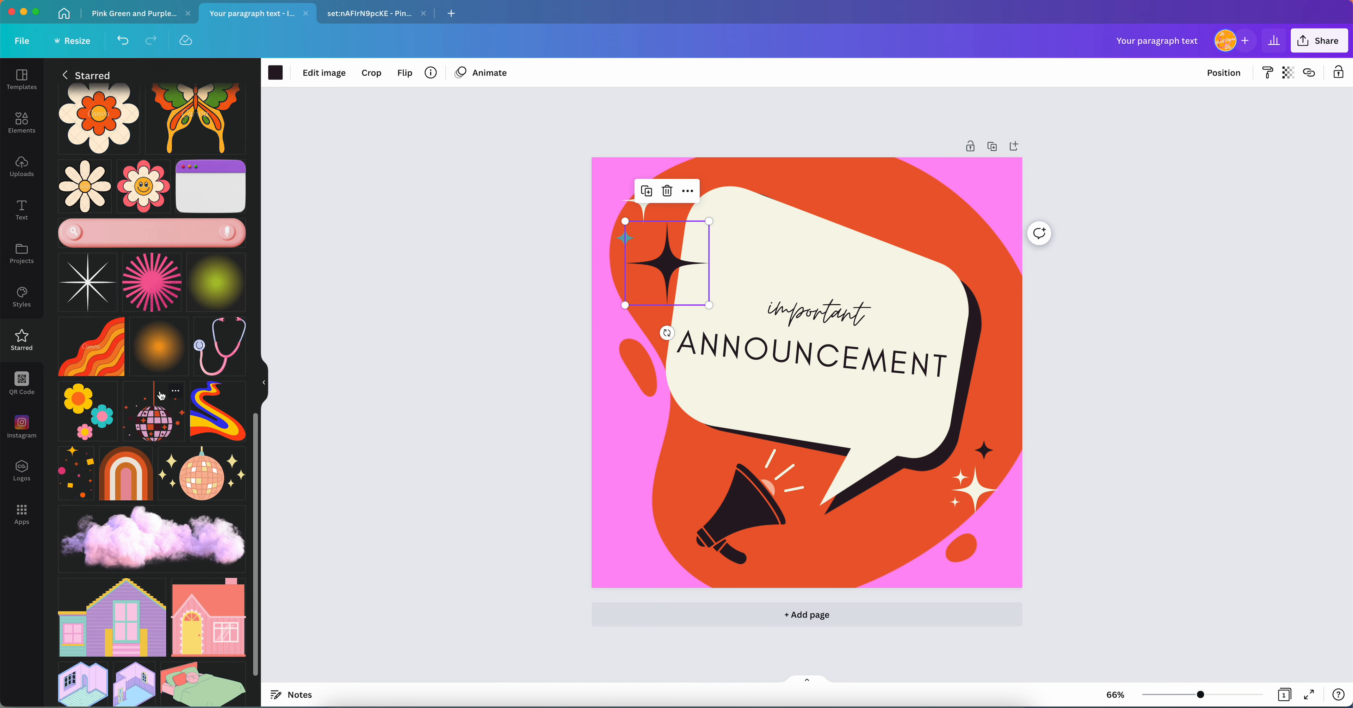
scroll(162, 396, "up", 1)
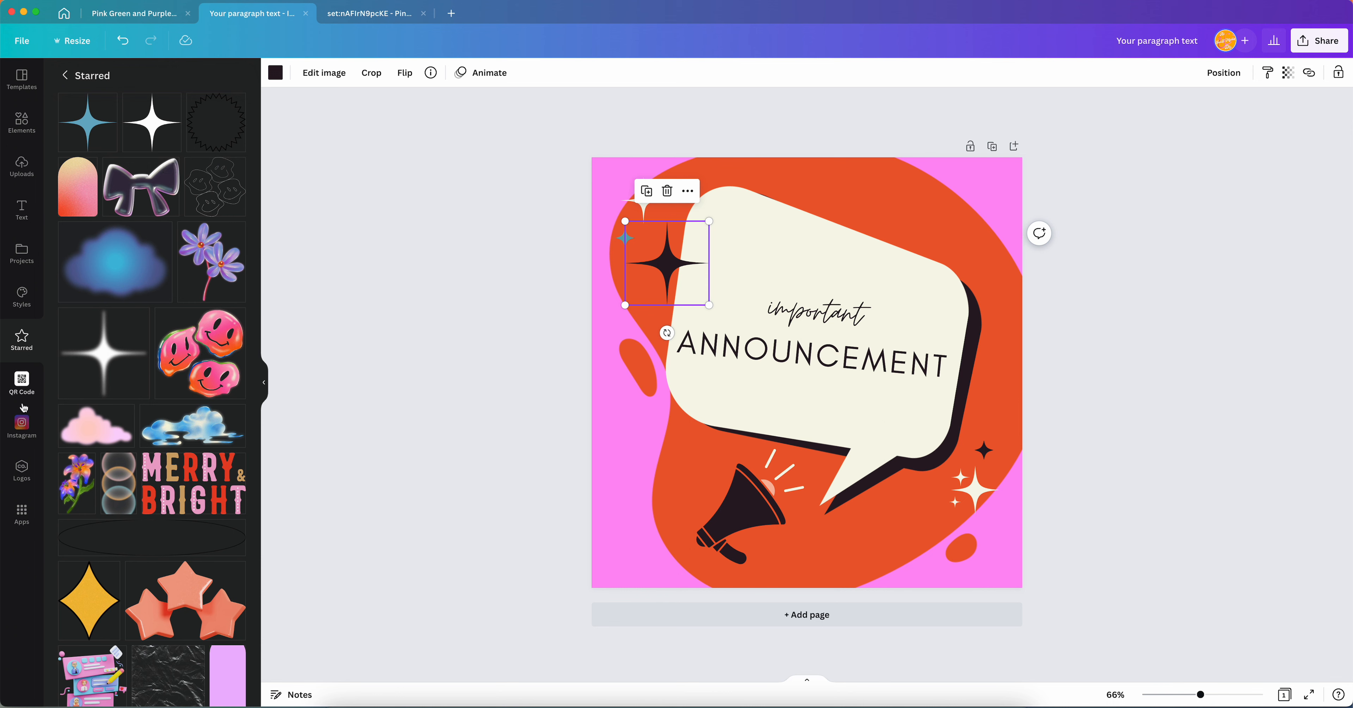
Remove the Instagram and QR Code apps from the sidebar, and open the list of apps
left_click(20, 426)
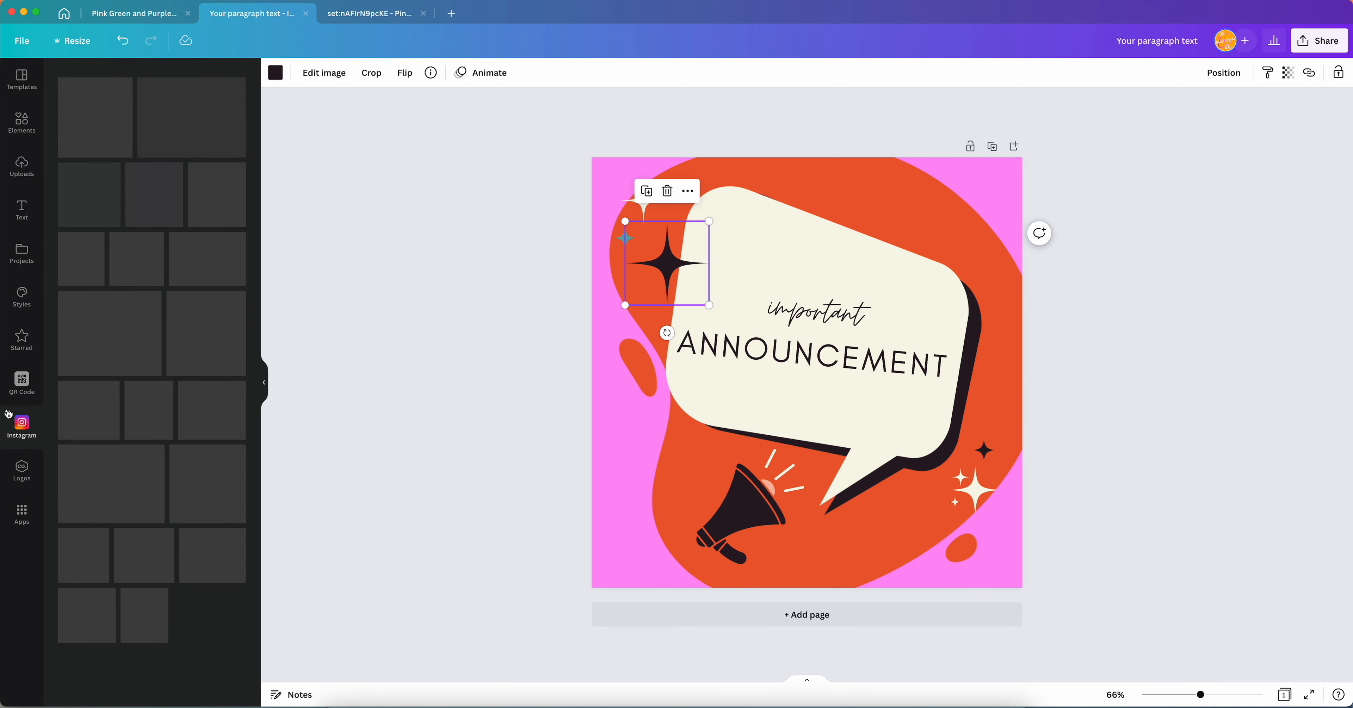
left_click(12, 381)
left_click(7, 371)
left_click(20, 434)
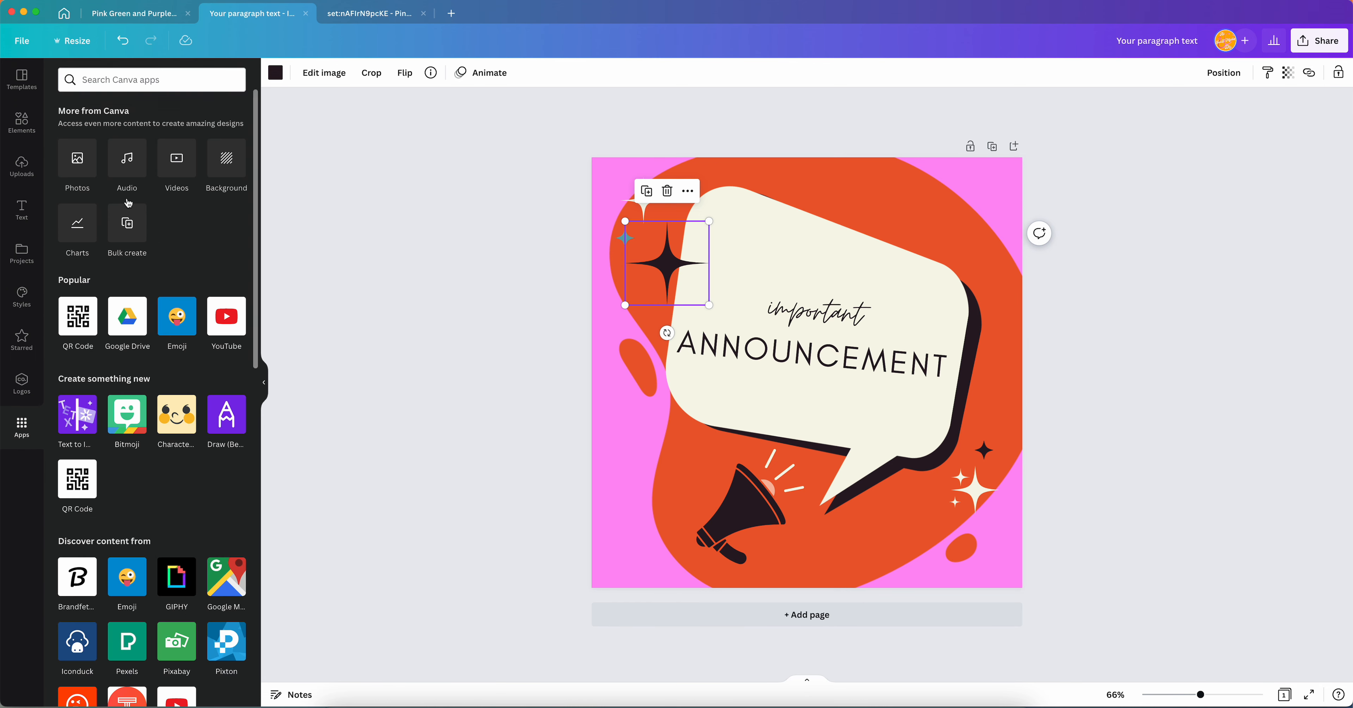
Look through the brand's saved logos and the uploaded images
left_click(22, 385)
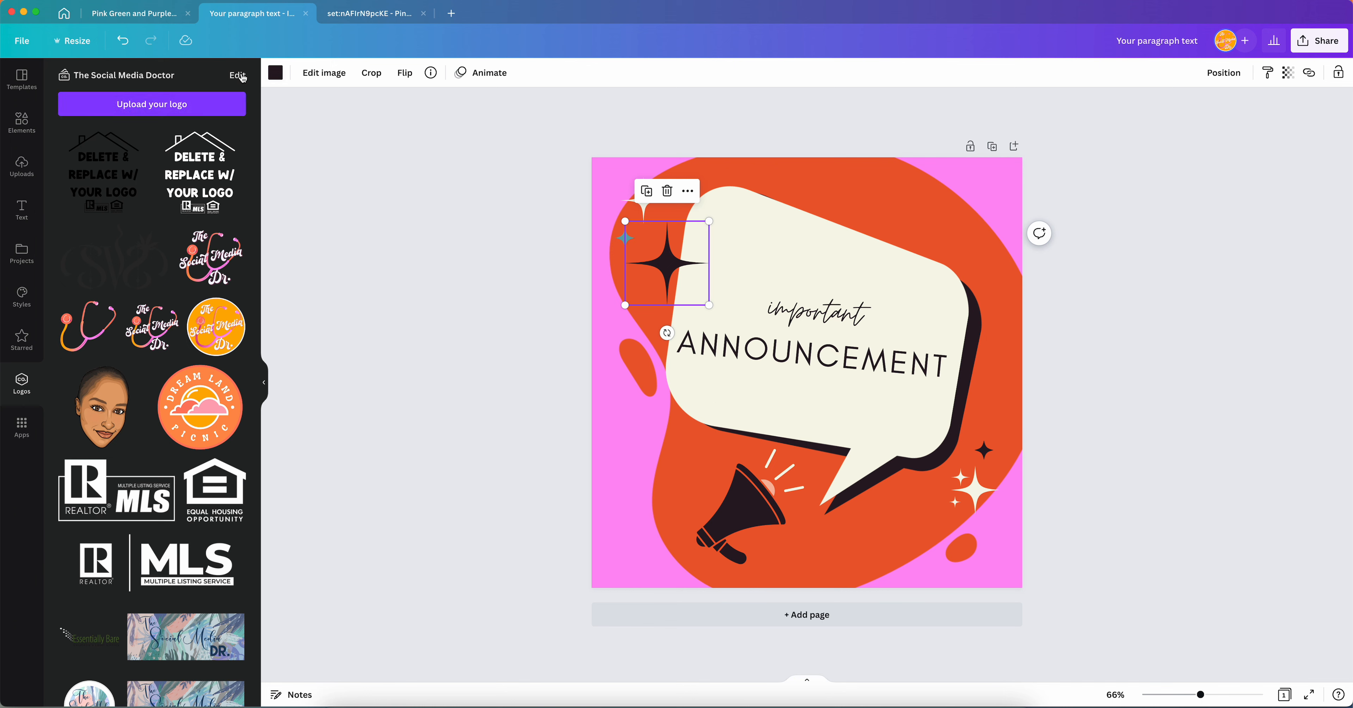
scroll(162, 420, "down", 2)
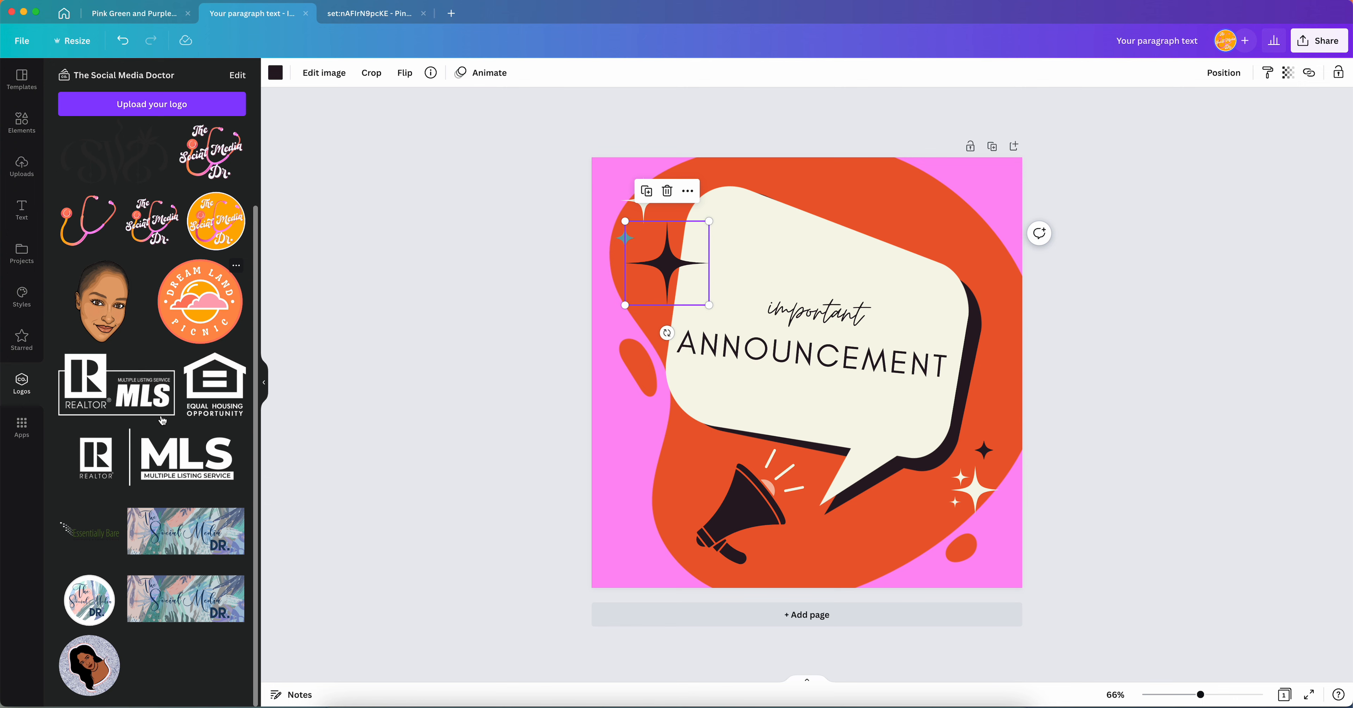
scroll(162, 420, "up", 2)
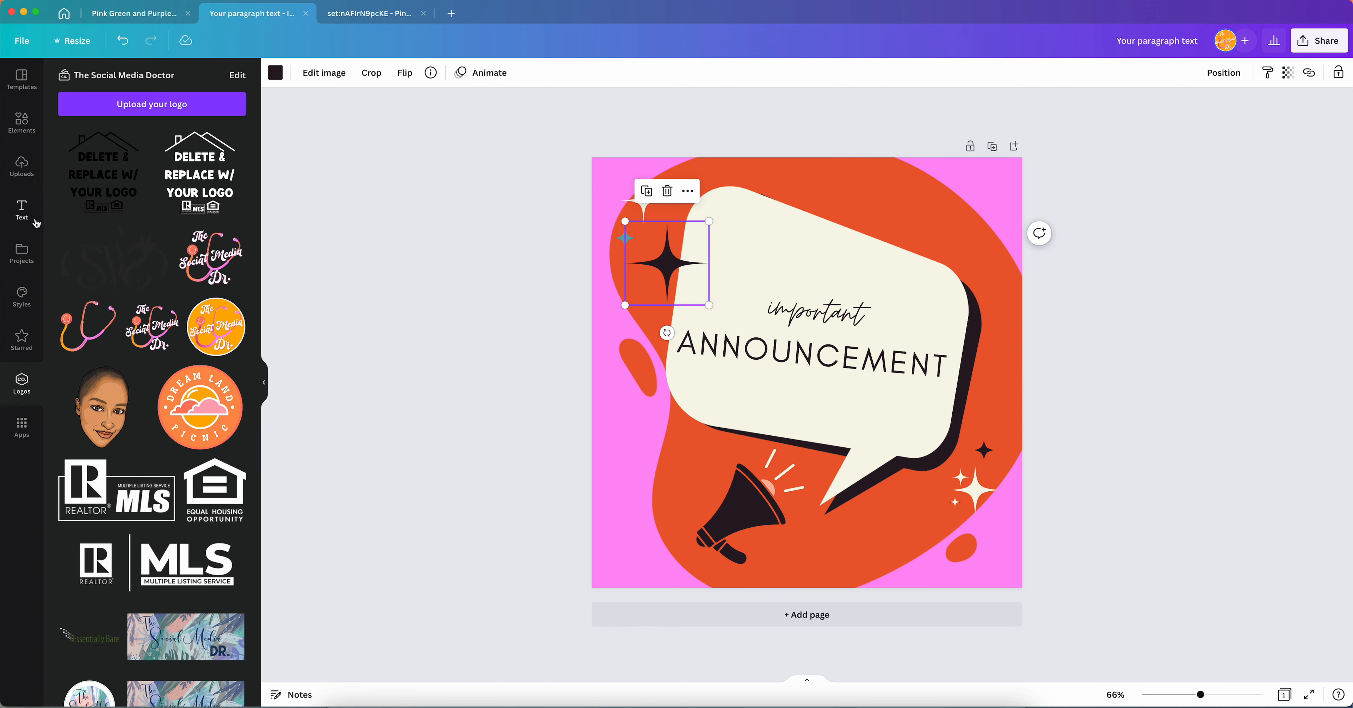
left_click(25, 167)
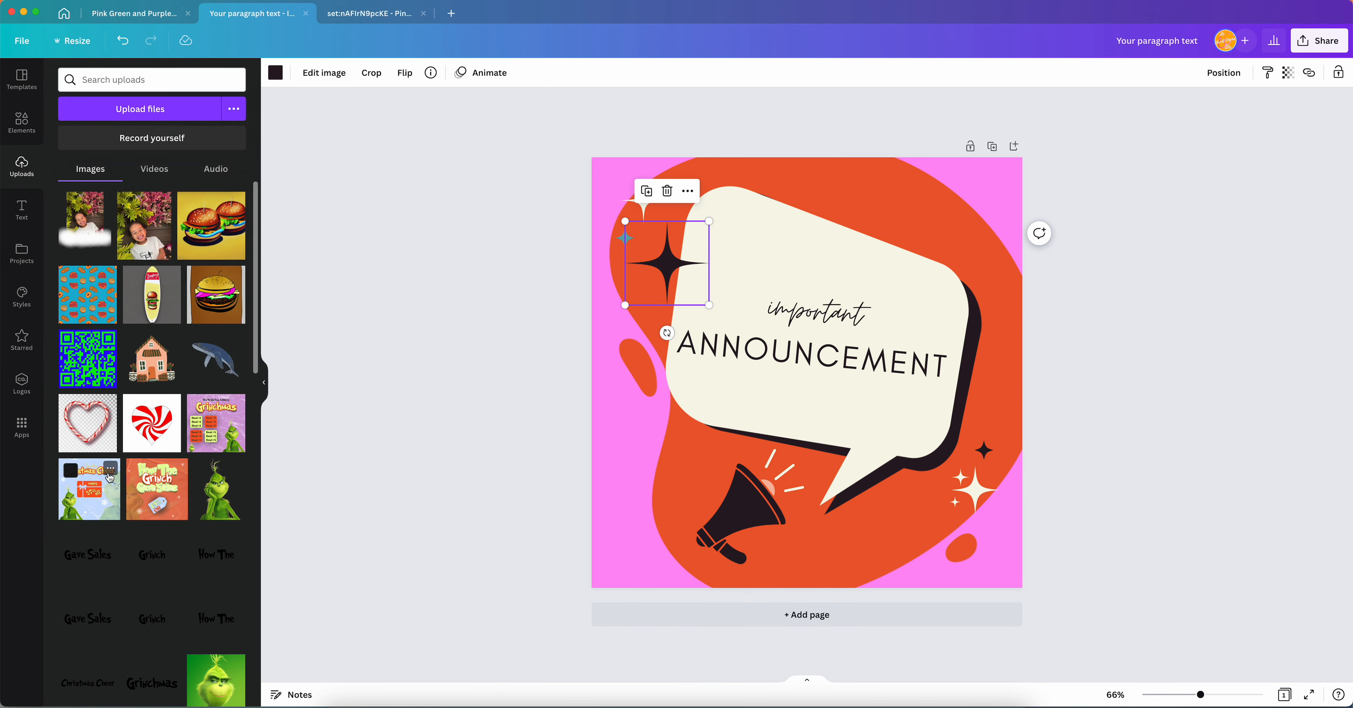
scroll(109, 477, "down", 10)
scroll(108, 477, "down", 10)
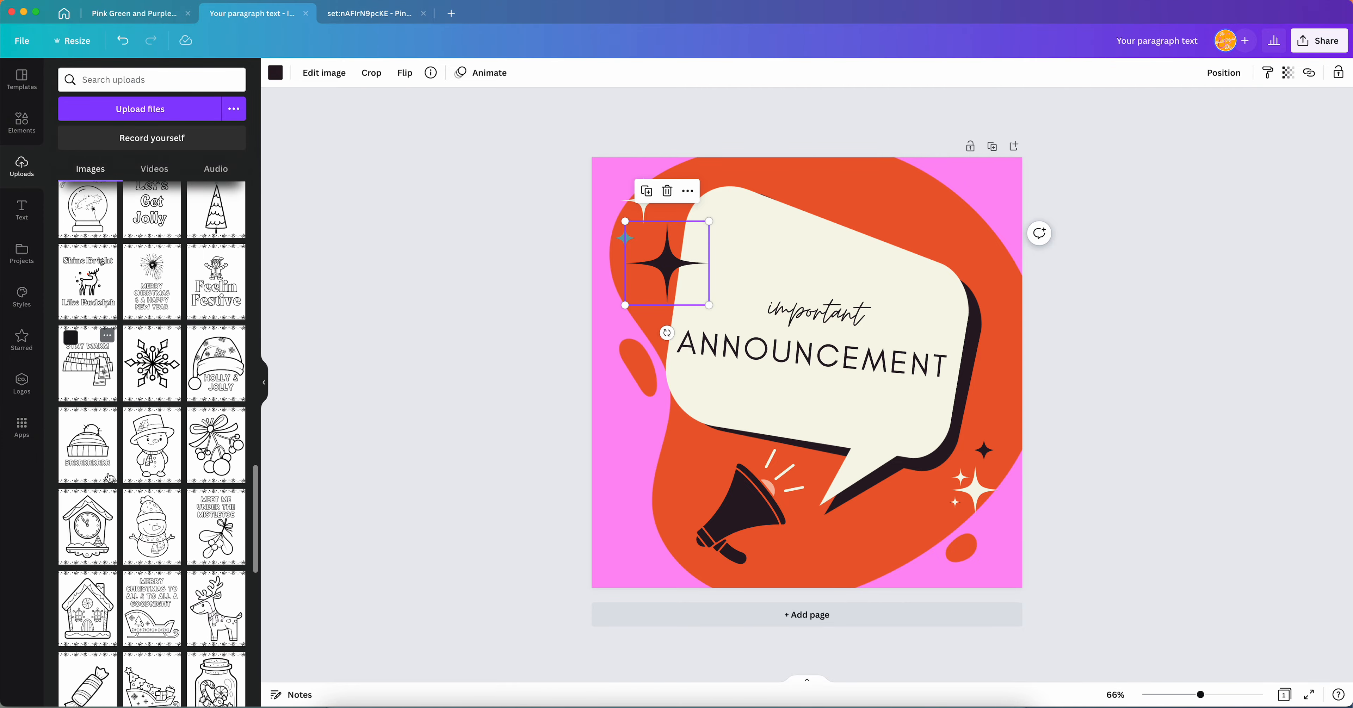
scroll(108, 477, "down", 10)
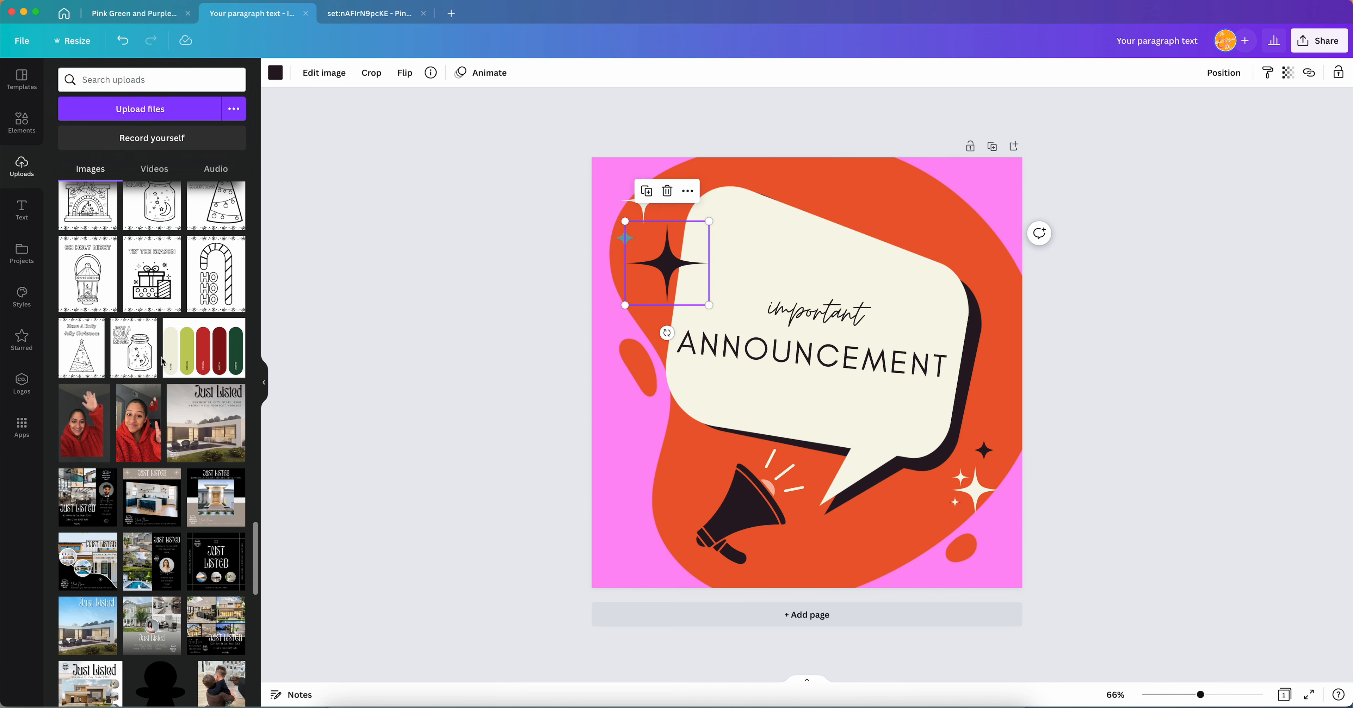
Browse the available apps and open the QR Code app
left_click(21, 427)
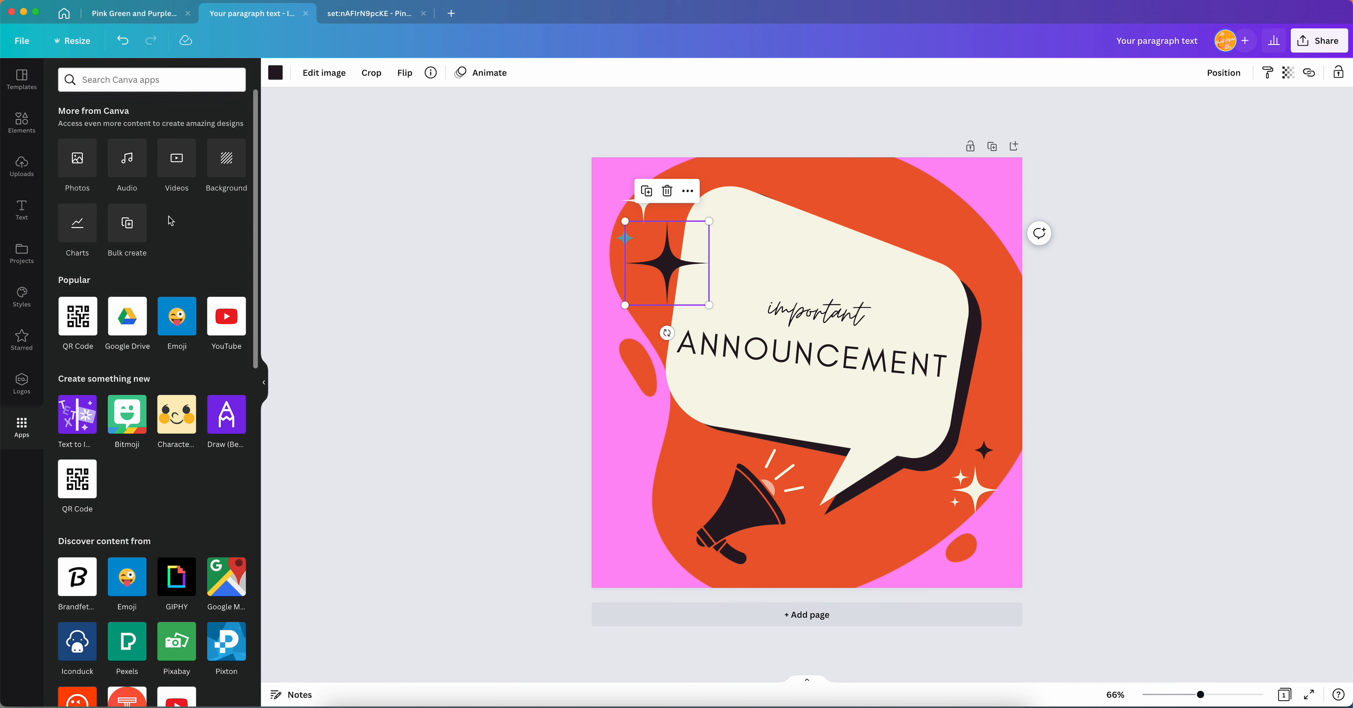
scroll(160, 305, "down", 3)
scroll(159, 305, "down", 6)
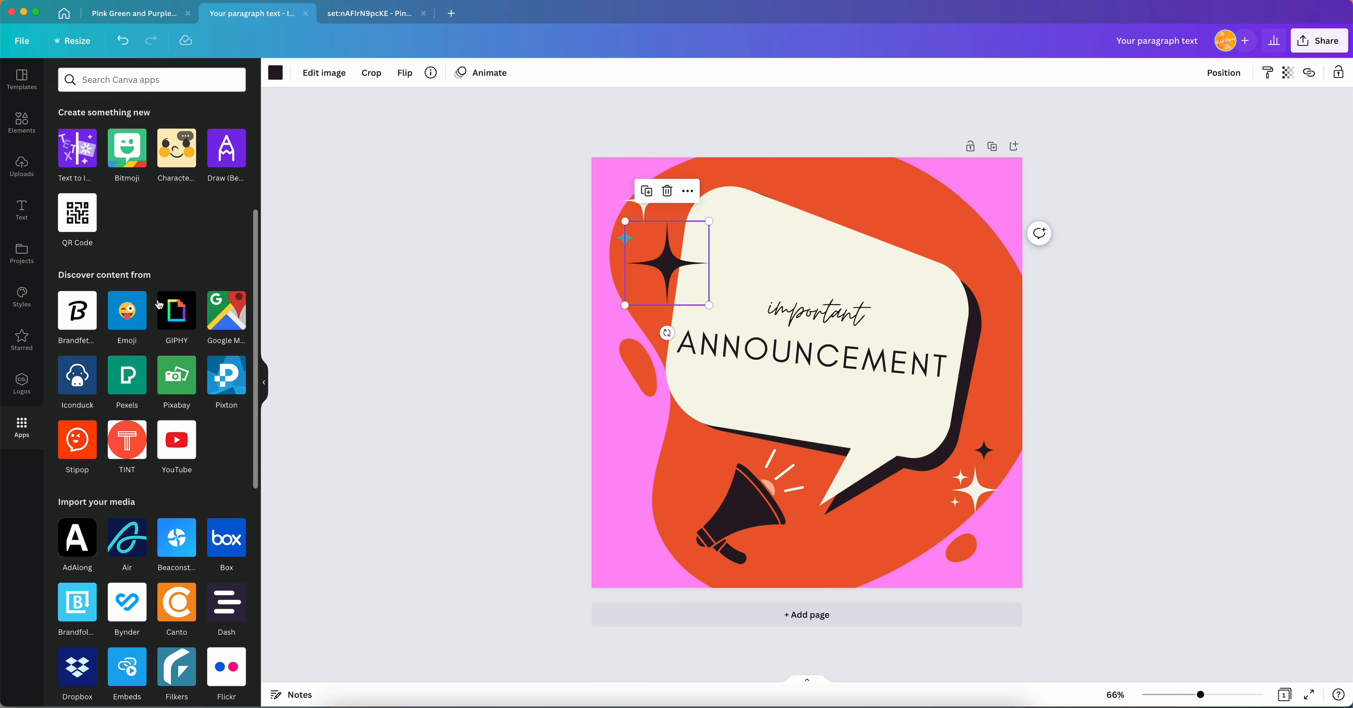
scroll(159, 305, "up", 8)
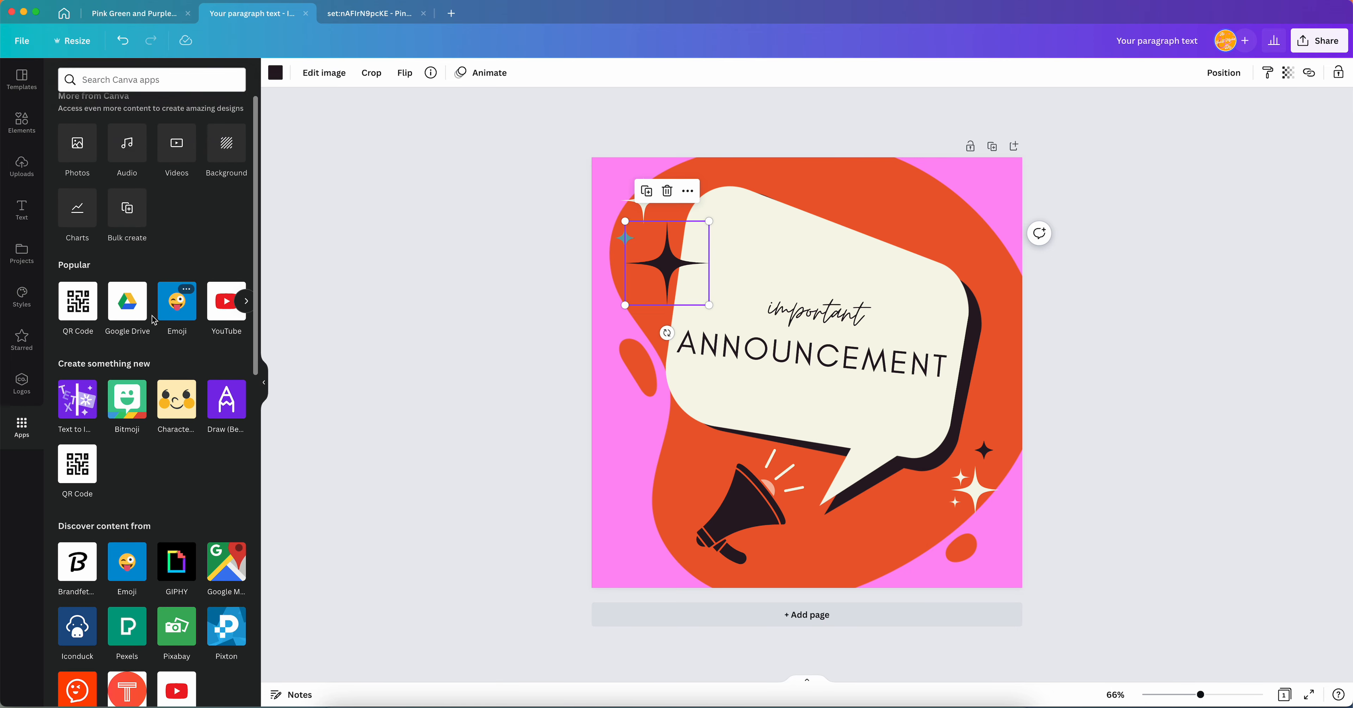
left_click(65, 469)
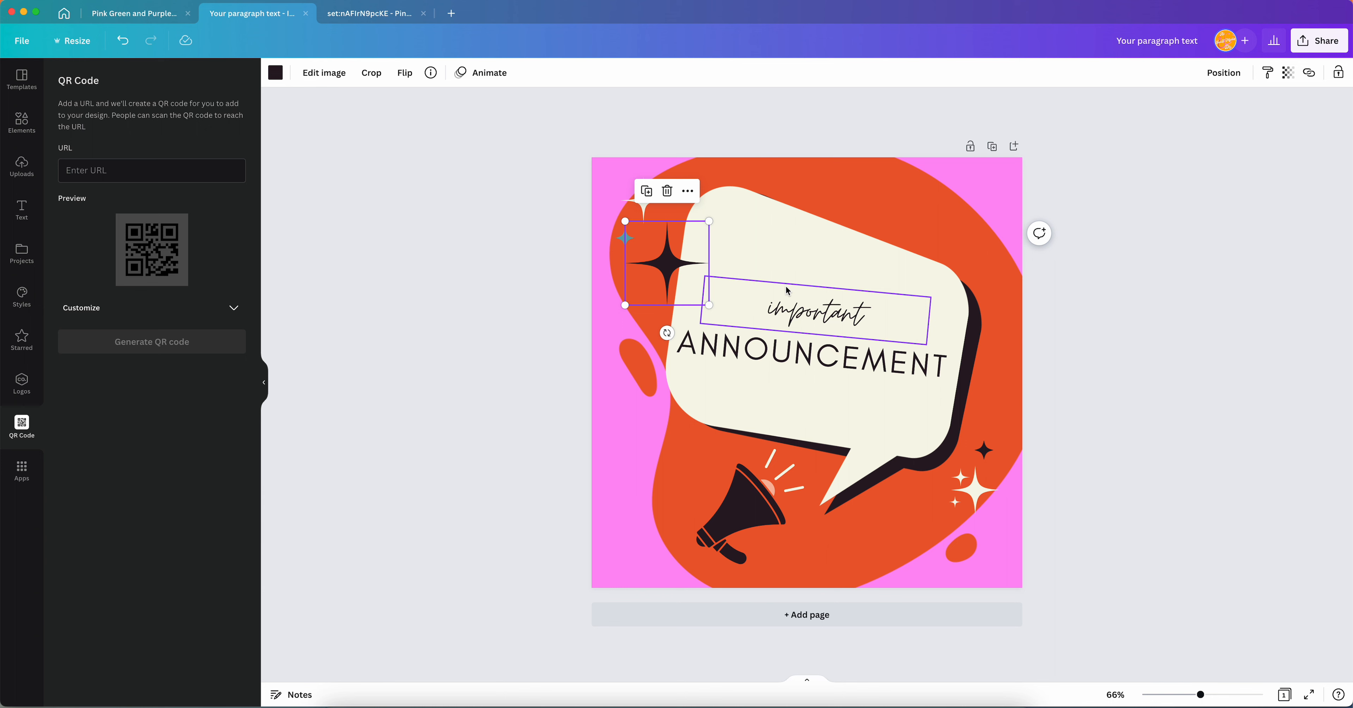
Expand the QR code's customization options and set its background color to red #E81A1A
left_click(225, 314)
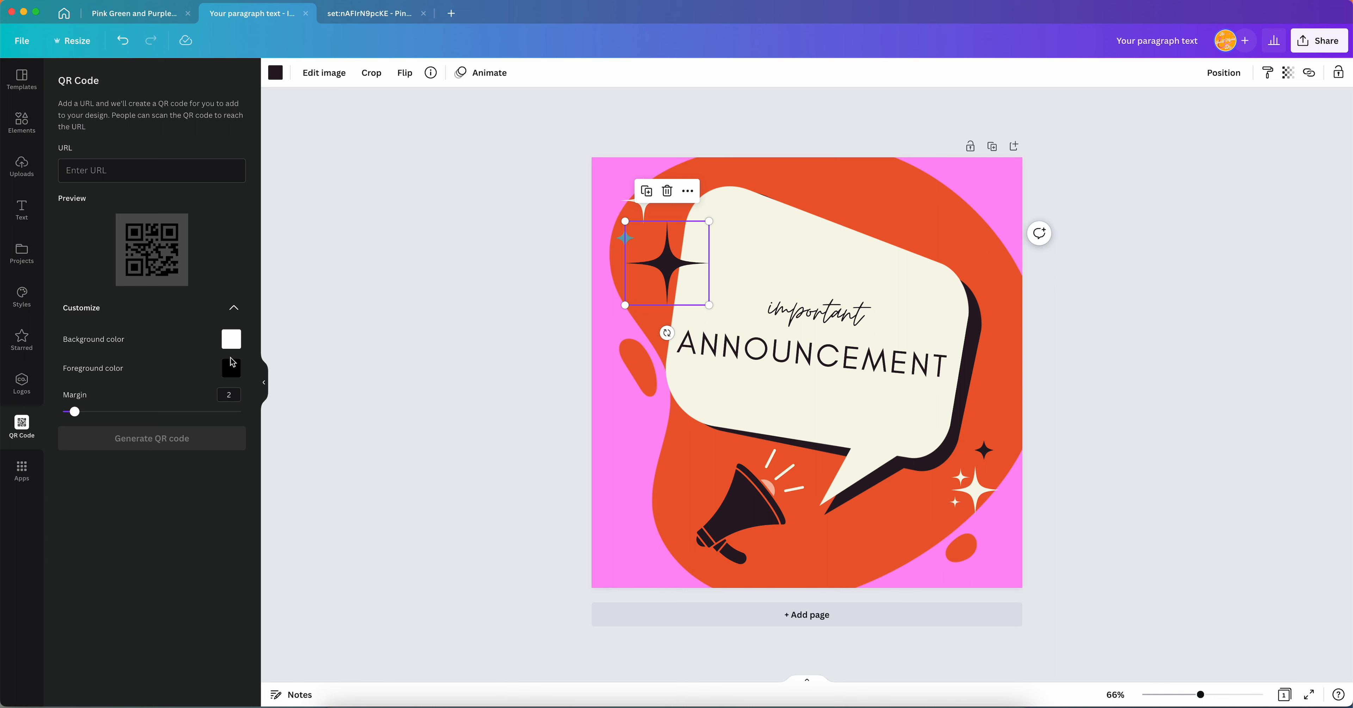
left_click(232, 340)
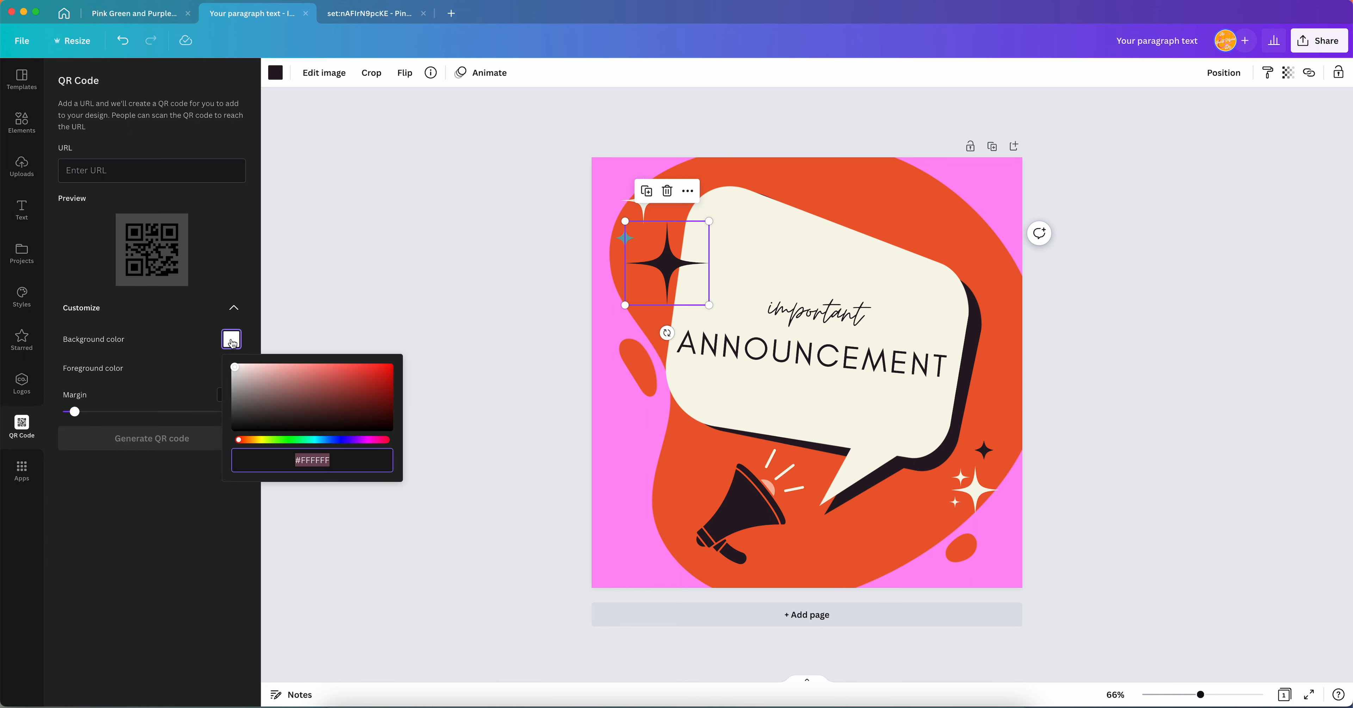
left_click(375, 370)
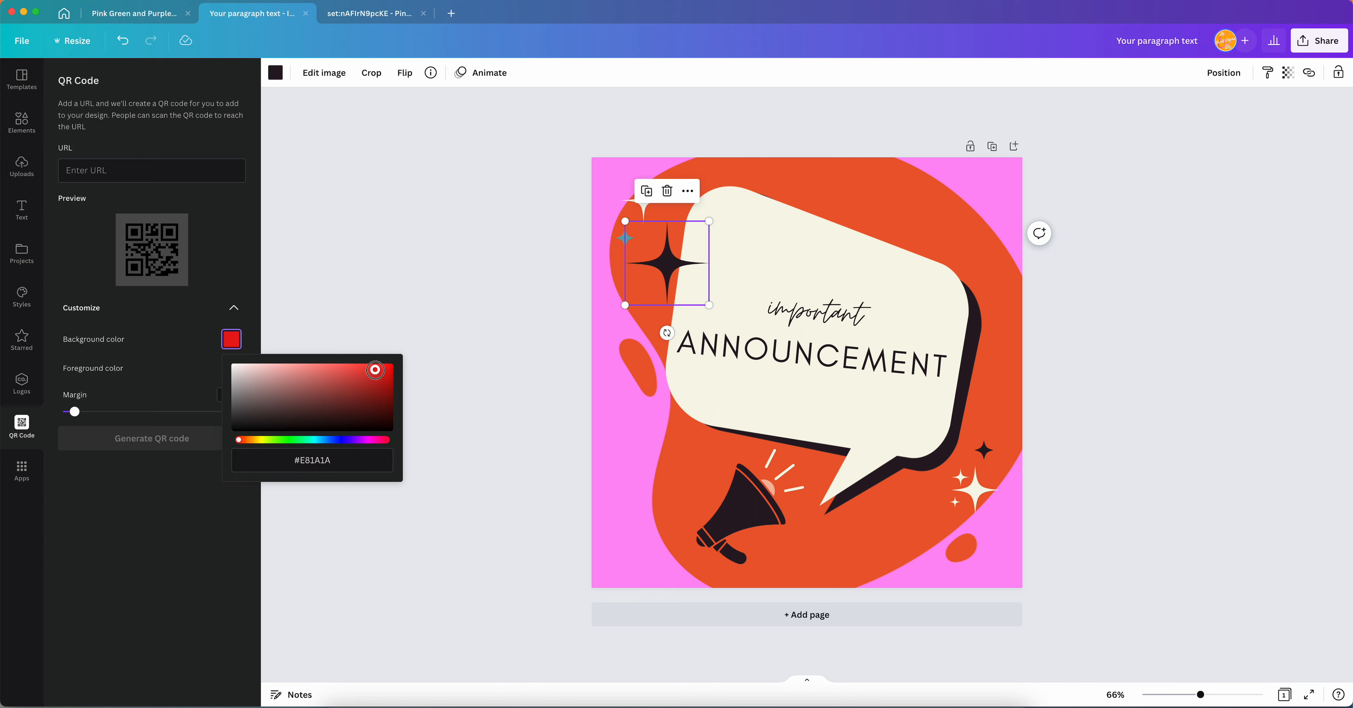
left_click(202, 366)
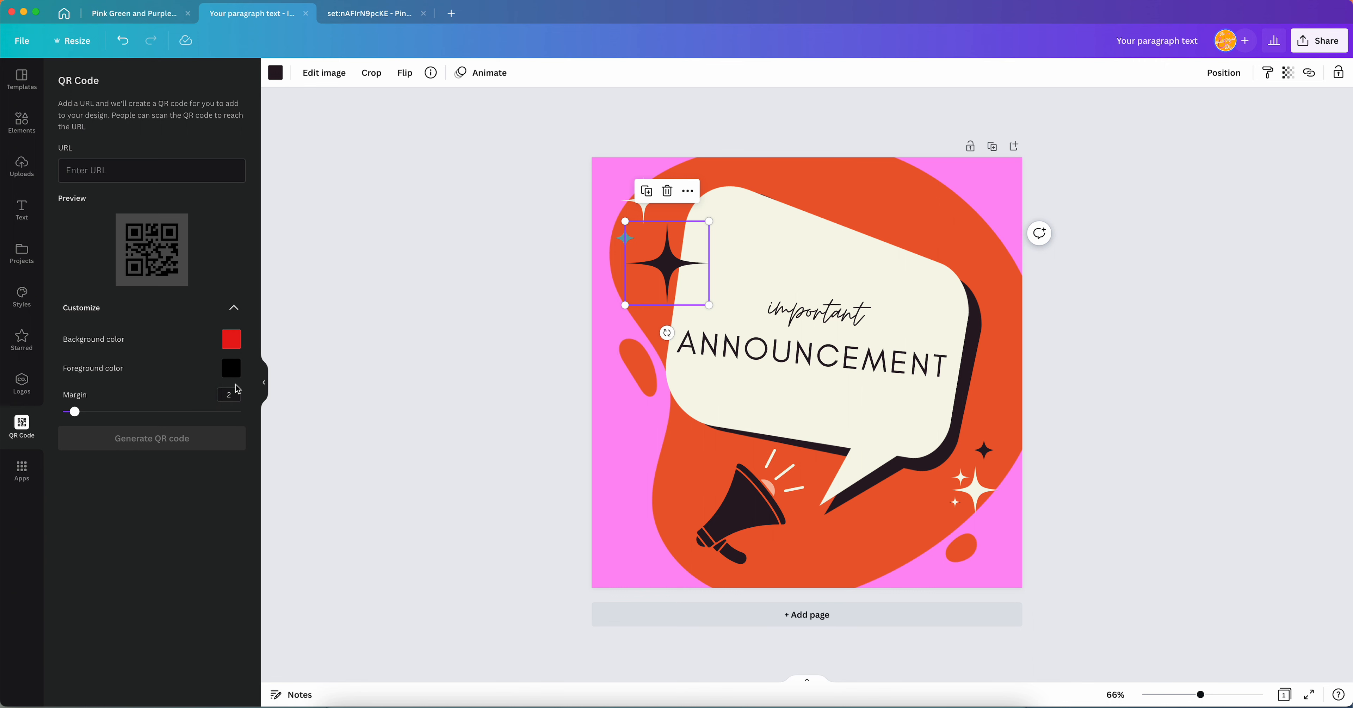
Set the QR code's foreground color to light pink and its margin to 4
left_click(231, 369)
mouse_move(341, 432)
left_mouse_down()
mouse_move(336, 444)
mouse_move(374, 423)
mouse_move(327, 387)
mouse_move(245, 403)
mouse_move(231, 391)
left_mouse_up()
mouse_move(73, 412)
left_mouse_down()
mouse_move(220, 412)
mouse_move(86, 411)
left_mouse_up()
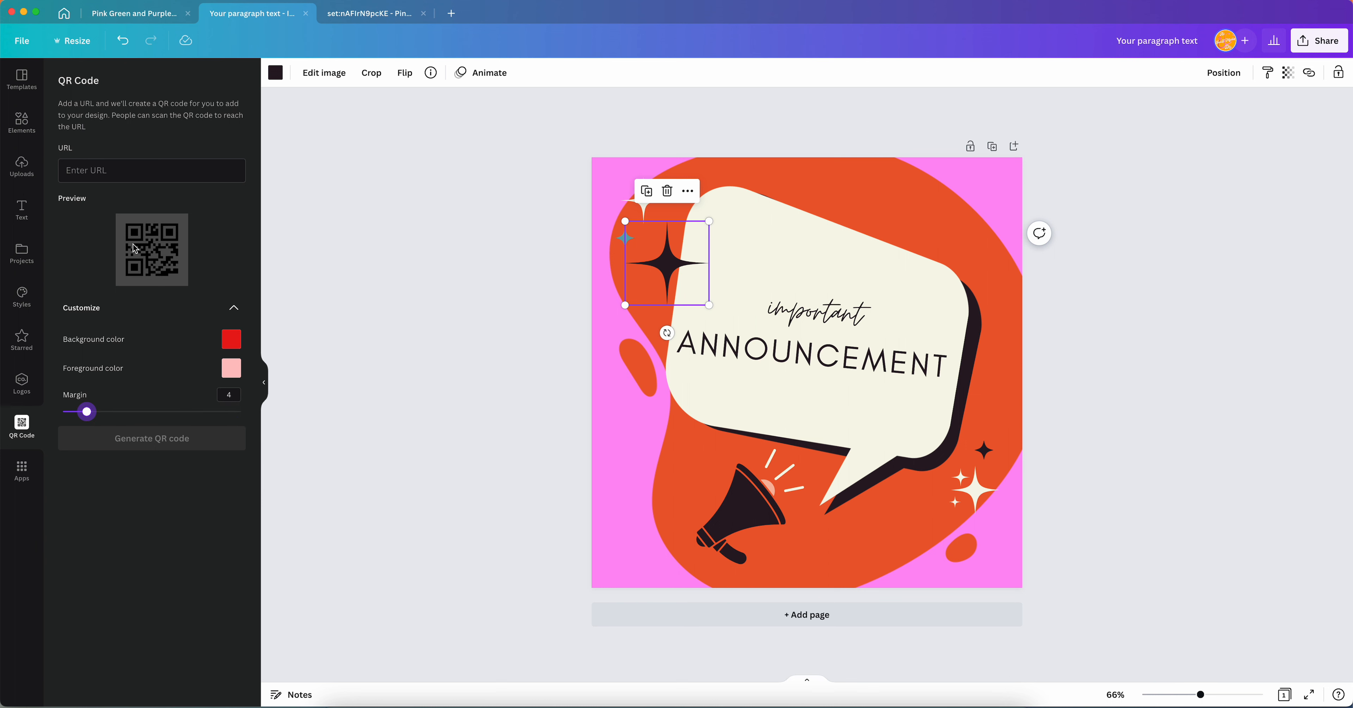
left_click(113, 171)
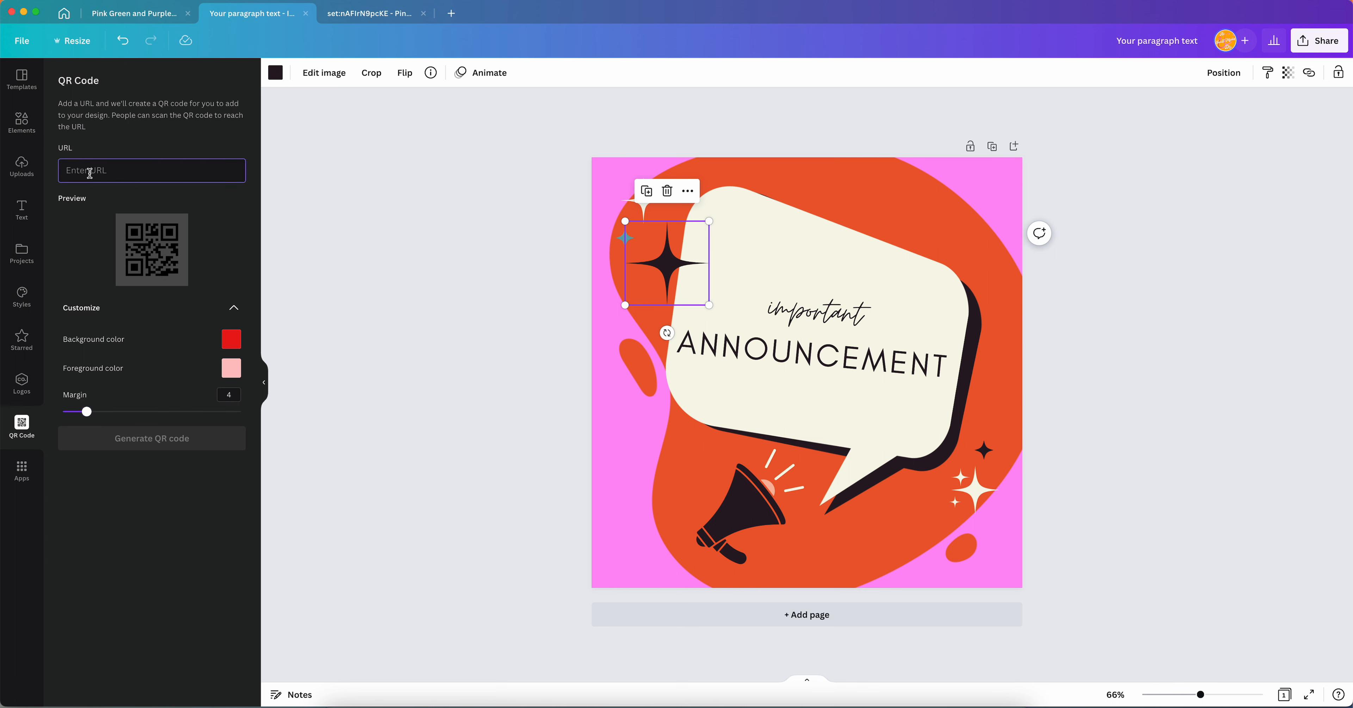
type("www.thes")
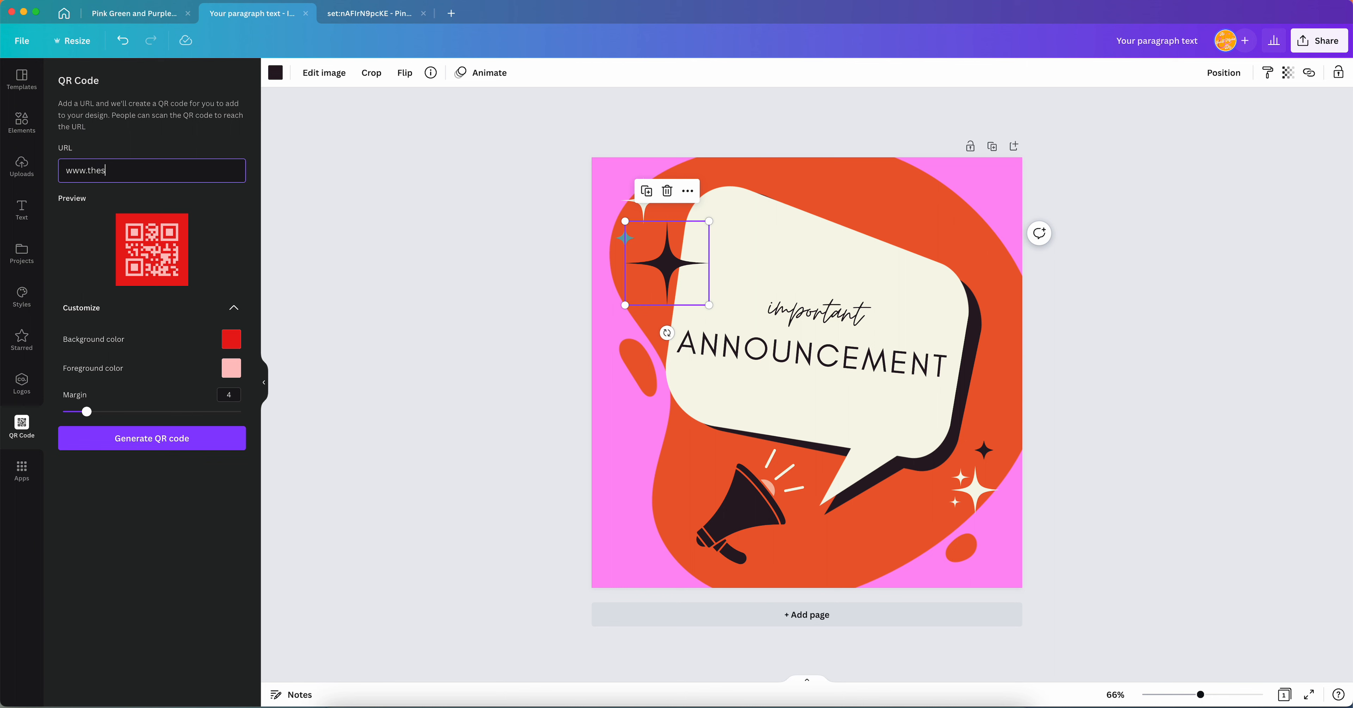
type("ocialmediadoctor.com")
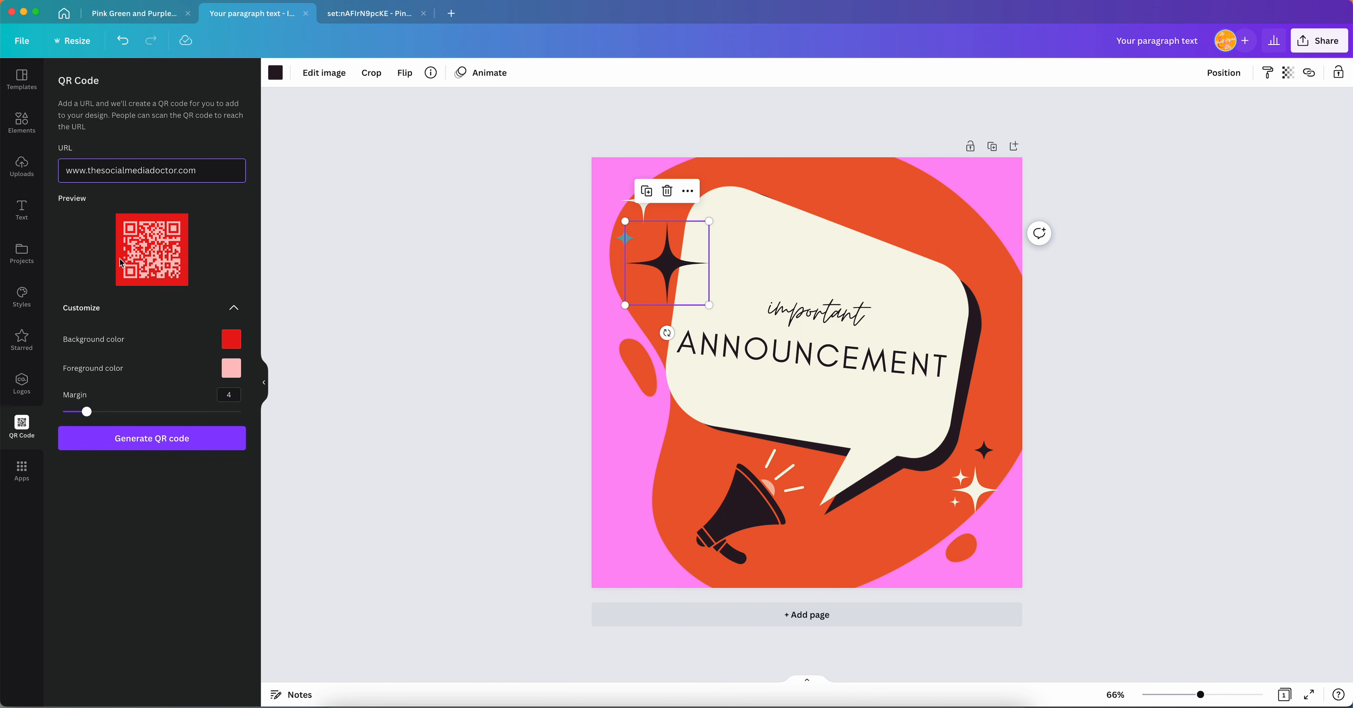
mouse_move(100, 415)
left_mouse_down()
mouse_move(189, 405)
mouse_move(30, 397)
mouse_move(189, 402)
mouse_move(81, 399)
mouse_move(75, 413)
left_mouse_up()
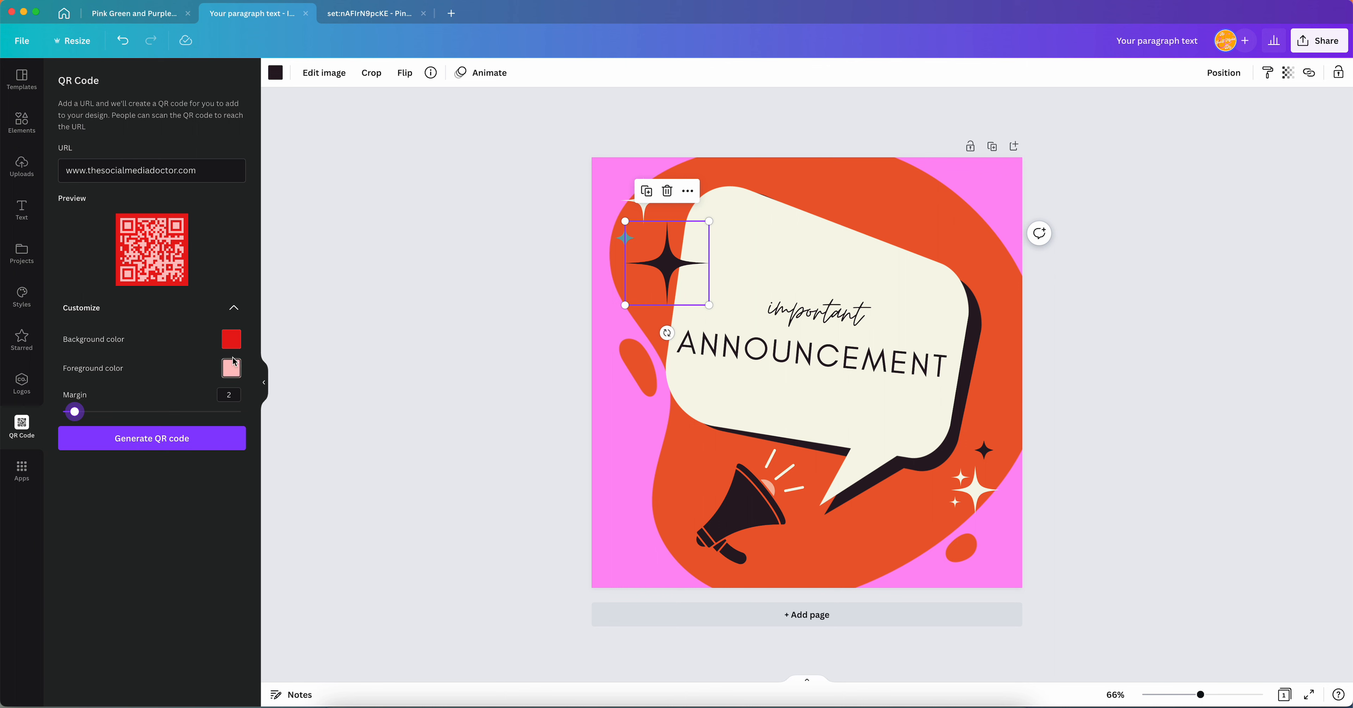
Set the QR code's foreground color to blue #154FFF and its background color to pink #E81A89
left_click(230, 372)
left_click_drag(349, 441, 331, 468)
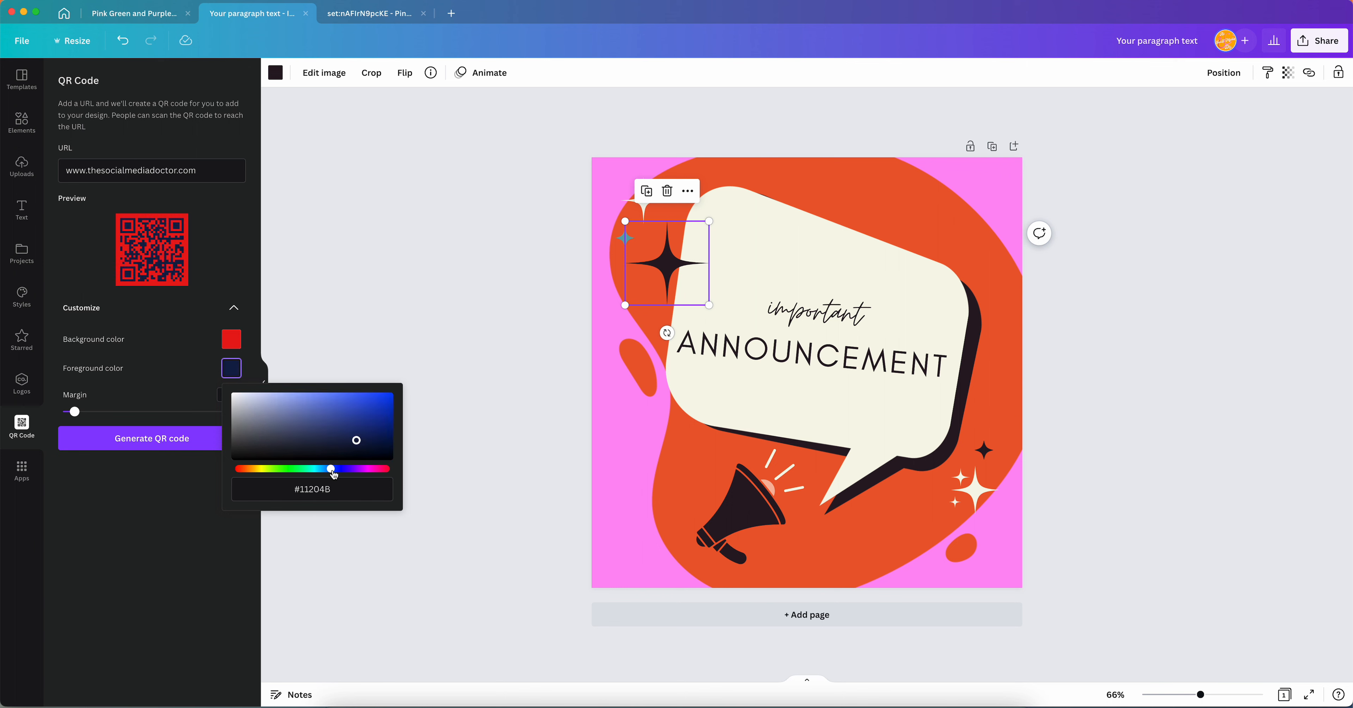
left_click(380, 396)
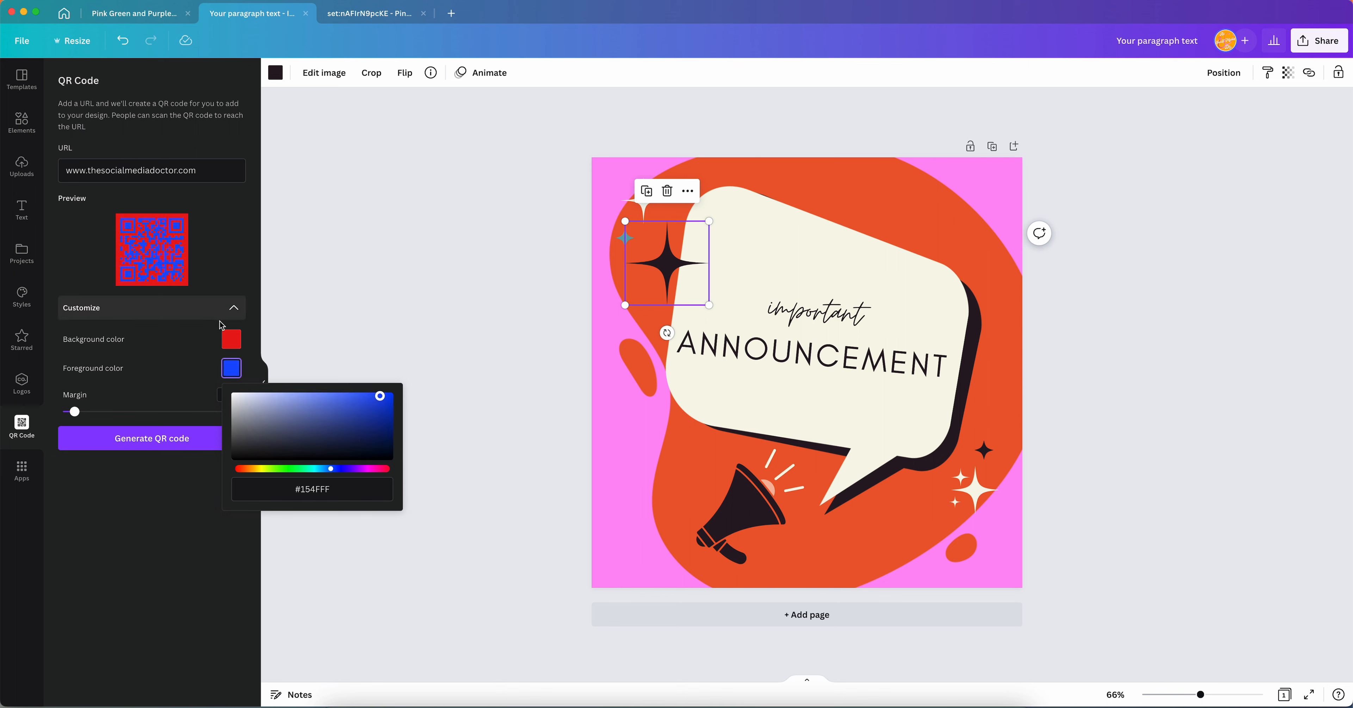
left_click(227, 342)
left_click(373, 440)
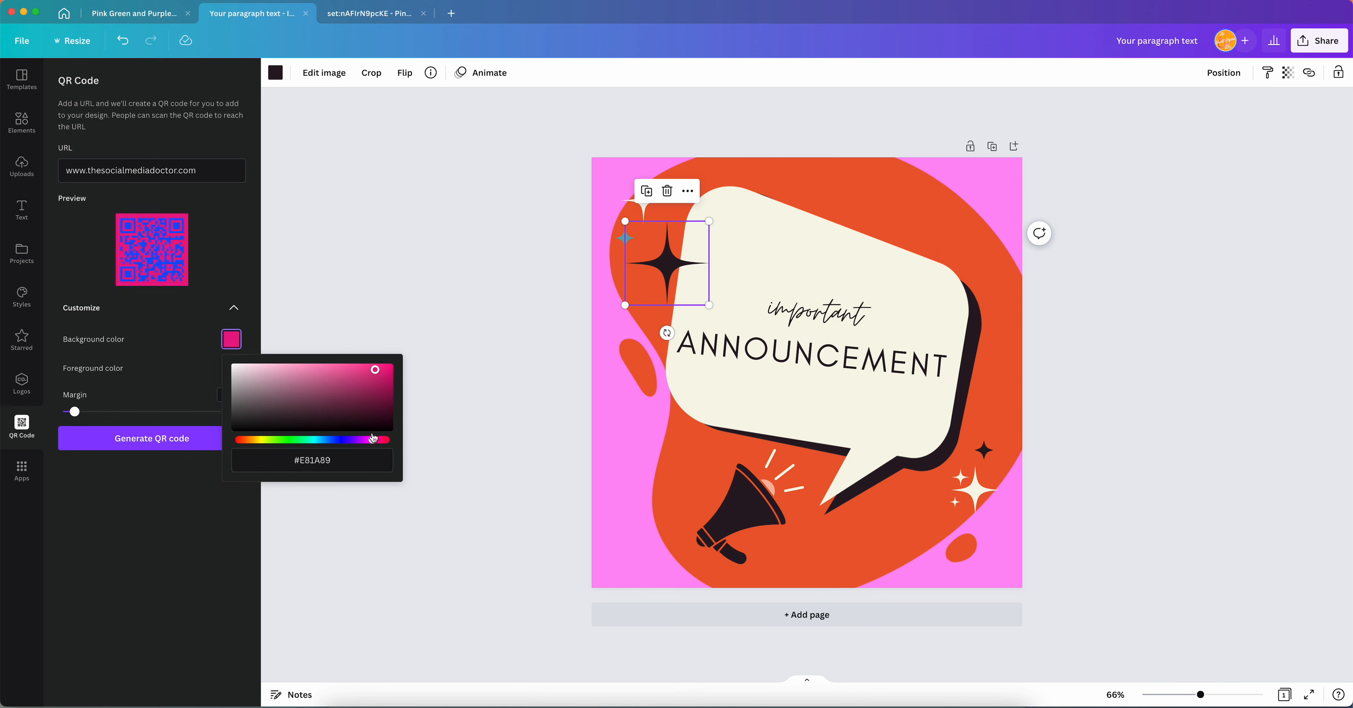
Lighten the QR code's background color to the palest shade
left_click(326, 393)
left_click_drag(326, 392, 234, 364)
left_click(144, 529)
Open the Draw (Beta) app and choose the Marker brush
left_click(21, 470)
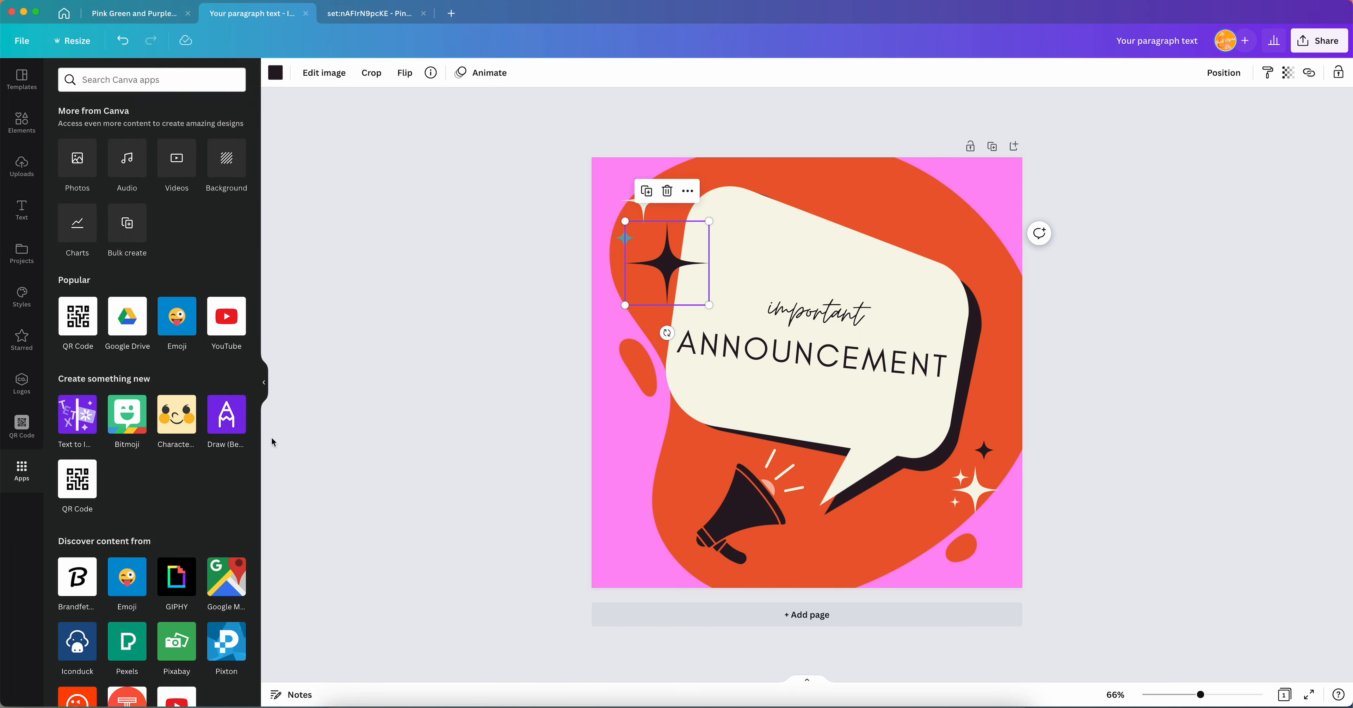
left_click(229, 423)
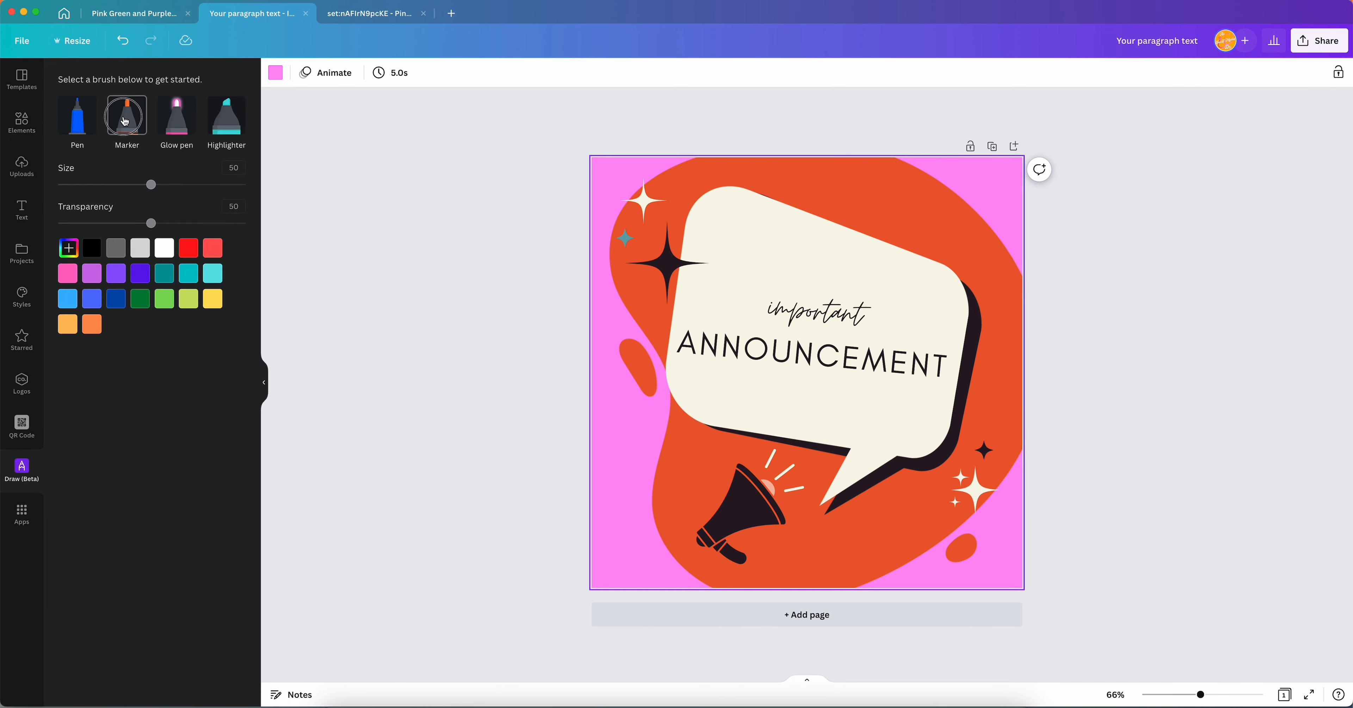
left_click(126, 118)
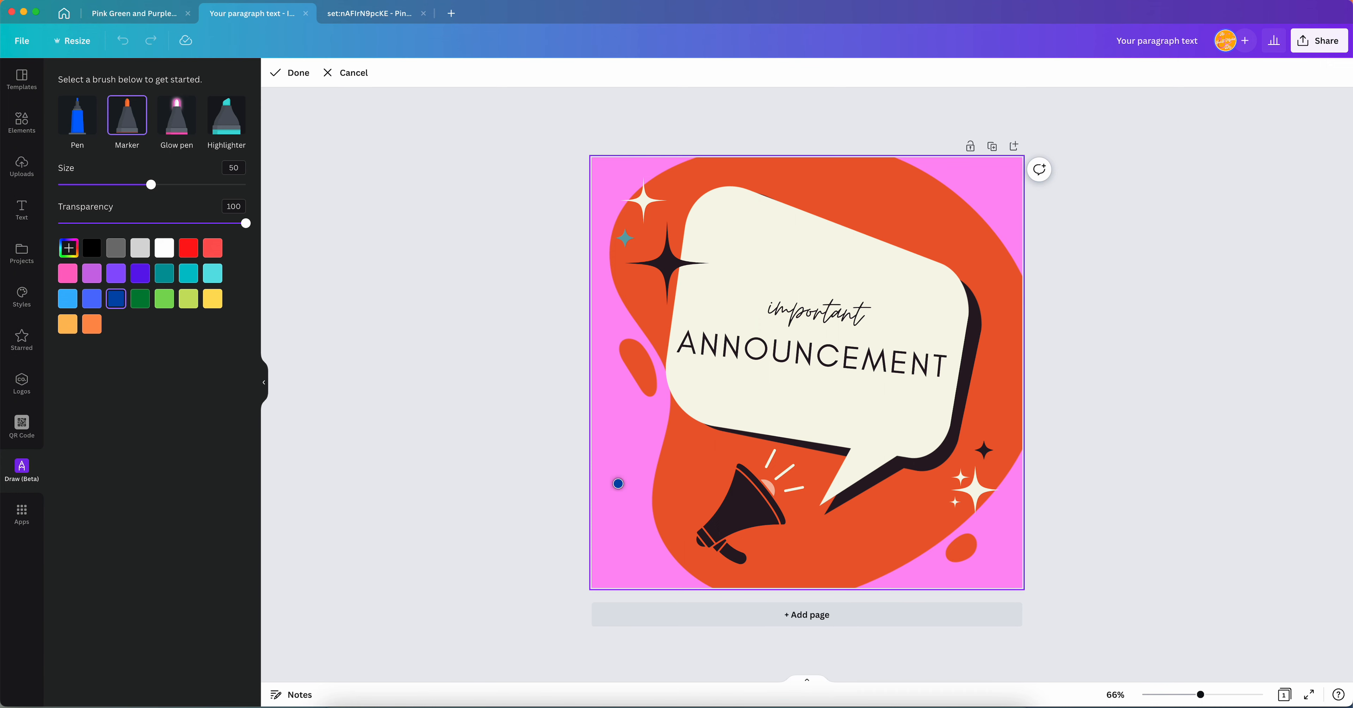
Paint over the upper-left part of the design with a pink marker at size 100
left_click(68, 273)
left_click_drag(151, 185, 246, 184)
mouse_move(733, 305)
left_mouse_down()
mouse_move(766, 233)
mouse_move(616, 216)
mouse_move(860, 158)
mouse_move(740, 177)
mouse_move(606, 261)
left_mouse_up()
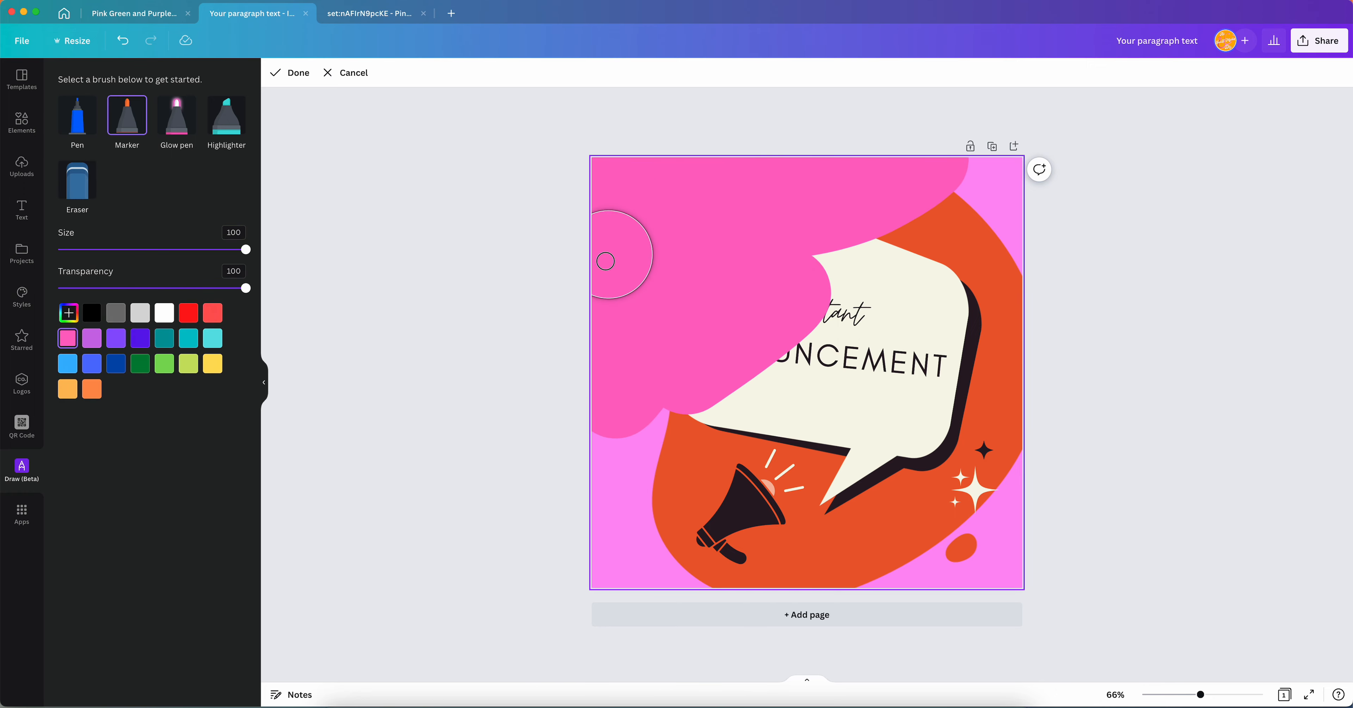
mouse_move(659, 342)
left_mouse_down()
mouse_move(1015, 145)
mouse_move(701, 378)
mouse_move(558, 463)
left_mouse_up()
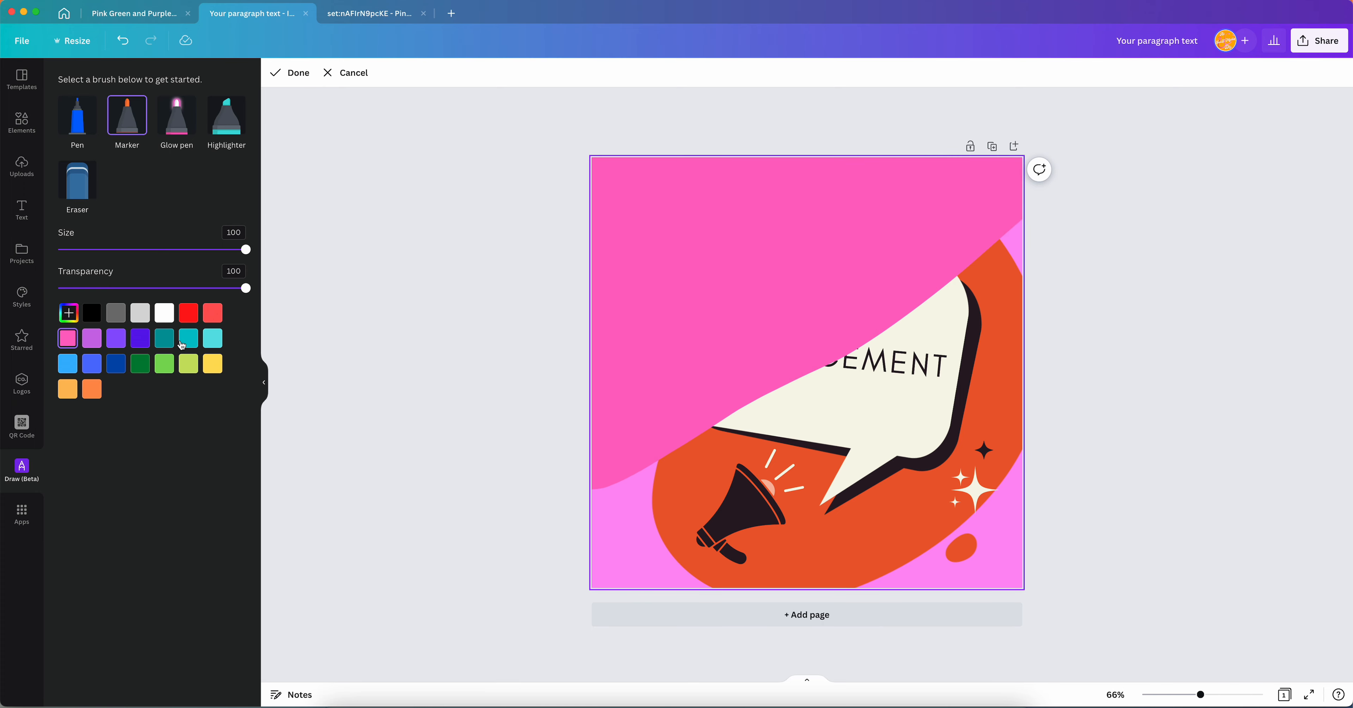
Paint the lower-left area orange and the lower-right area light pink, and finish the drawing
left_click(79, 314)
left_click(168, 447)
mouse_move(603, 443)
left_mouse_down()
mouse_move(632, 537)
mouse_move(709, 469)
mouse_move(620, 579)
mouse_move(817, 556)
left_mouse_up()
left_click(227, 447)
mouse_move(930, 432)
left_mouse_down()
mouse_move(942, 395)
mouse_move(805, 484)
mouse_move(1003, 391)
mouse_move(825, 480)
mouse_move(814, 588)
mouse_move(1011, 258)
mouse_move(1017, 379)
mouse_move(944, 291)
mouse_move(867, 350)
left_mouse_up()
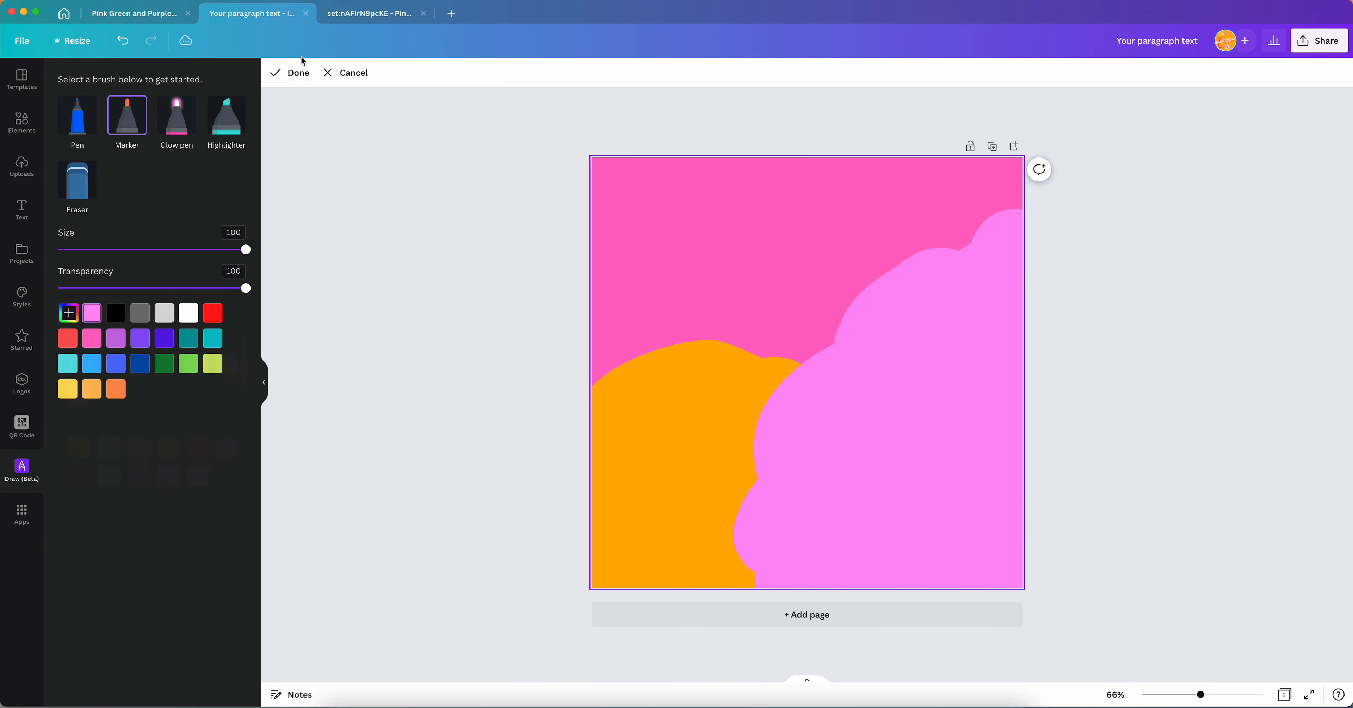
left_click(292, 72)
Apply a strong blur to the drawing through its image adjustments
left_click(295, 73)
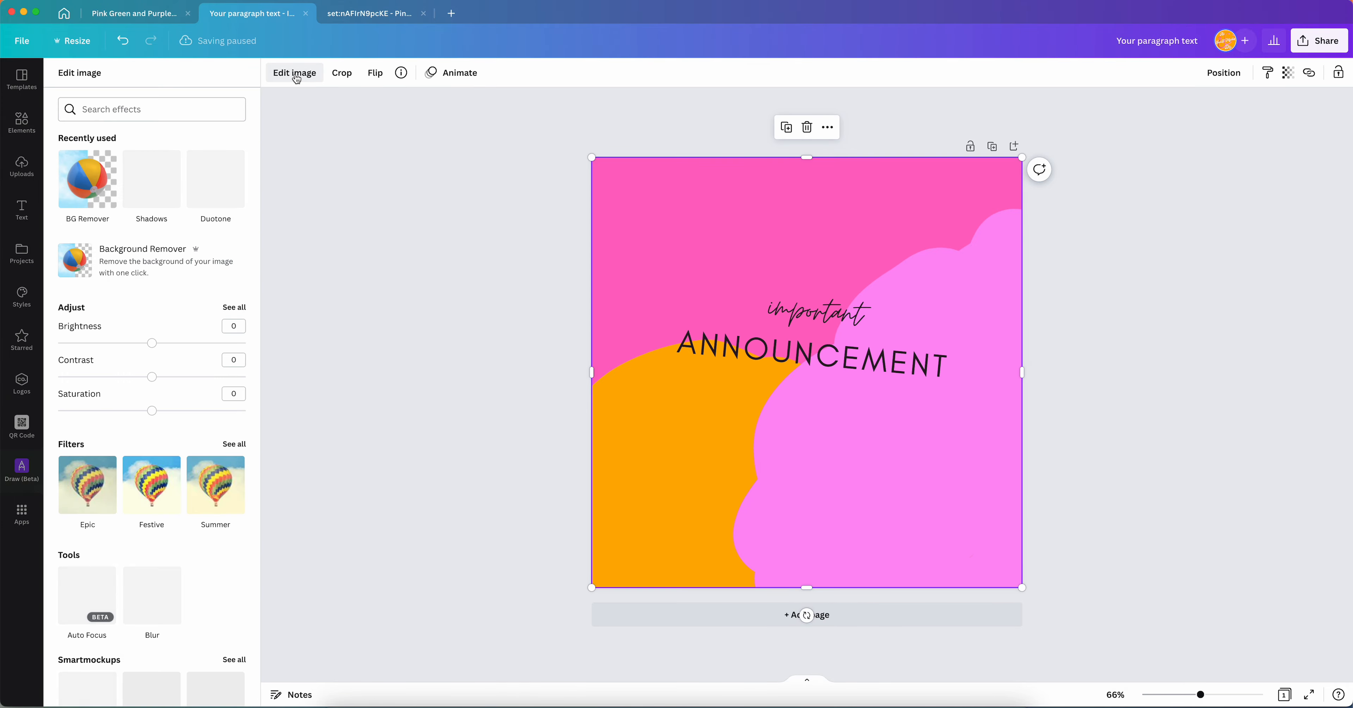
left_click(235, 307)
left_click_drag(152, 261, 322, 263)
left_click(345, 151)
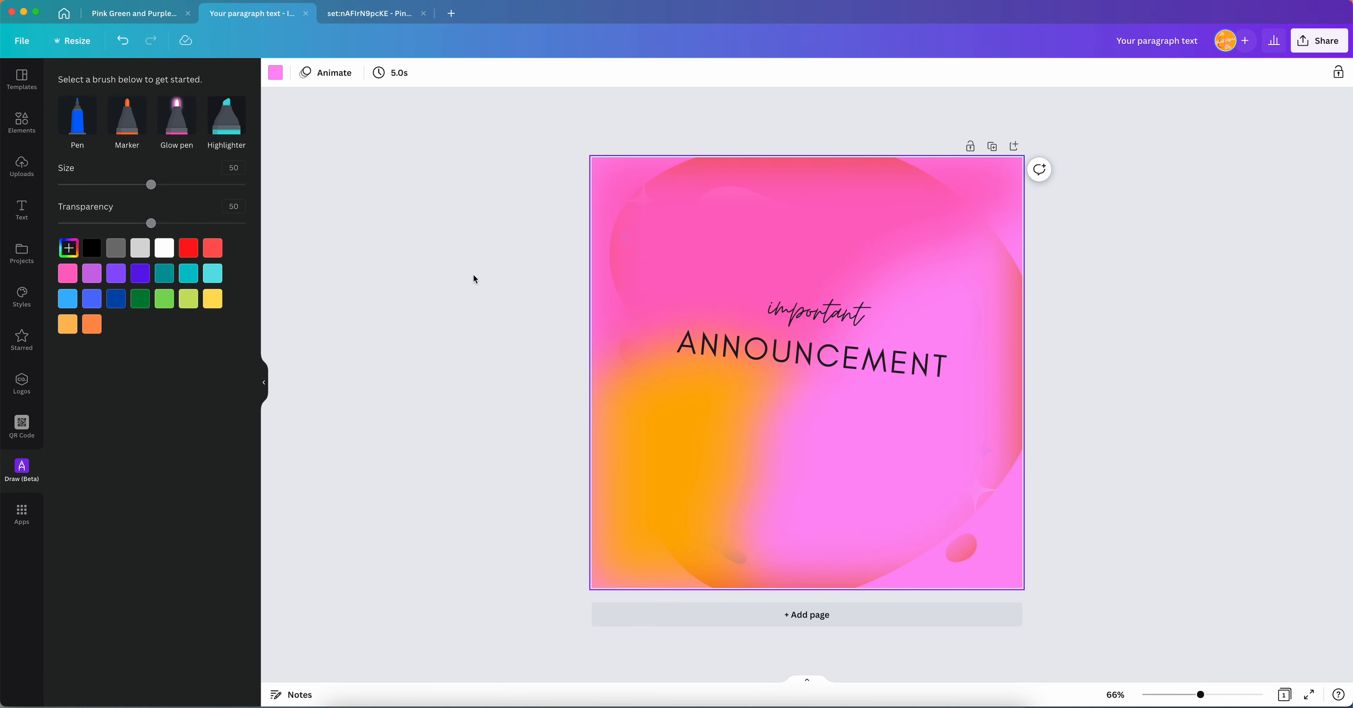
Send the blurred drawing behind the speech bubble and megaphone, and delete the large orange blob
left_click(889, 176)
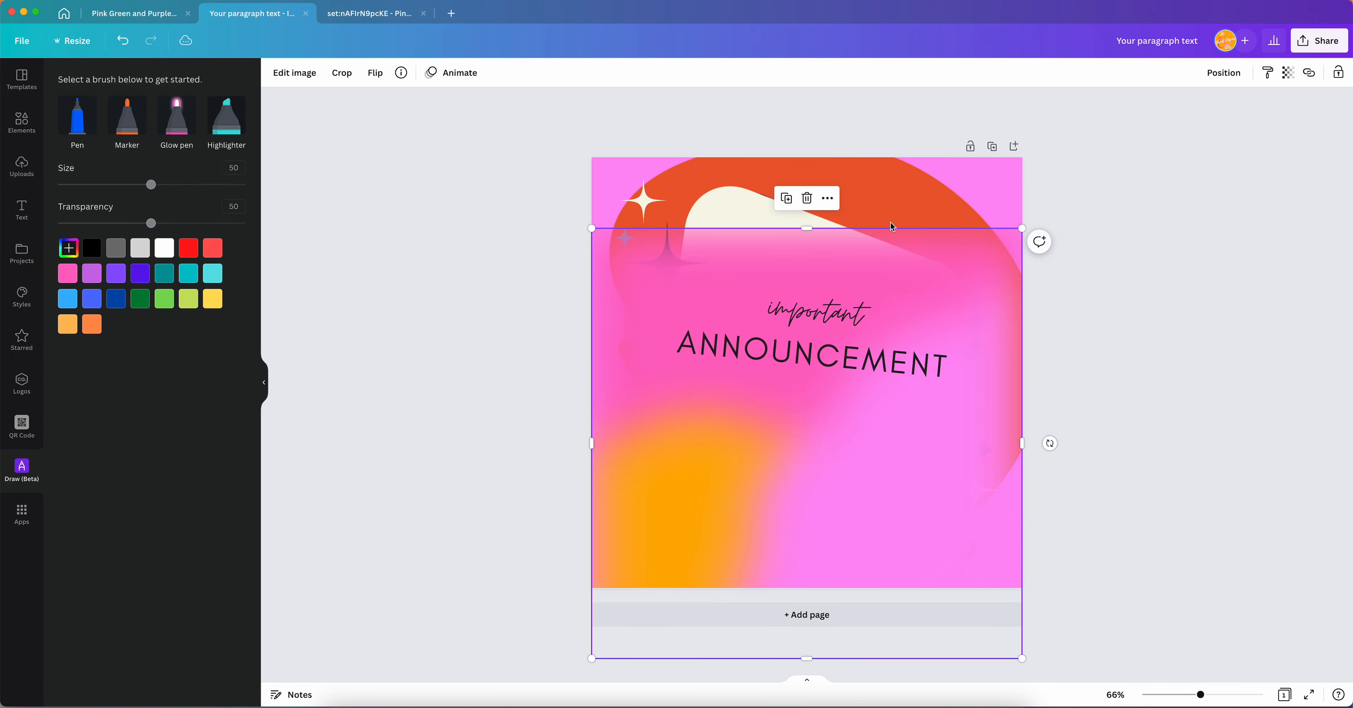
left_click(997, 304)
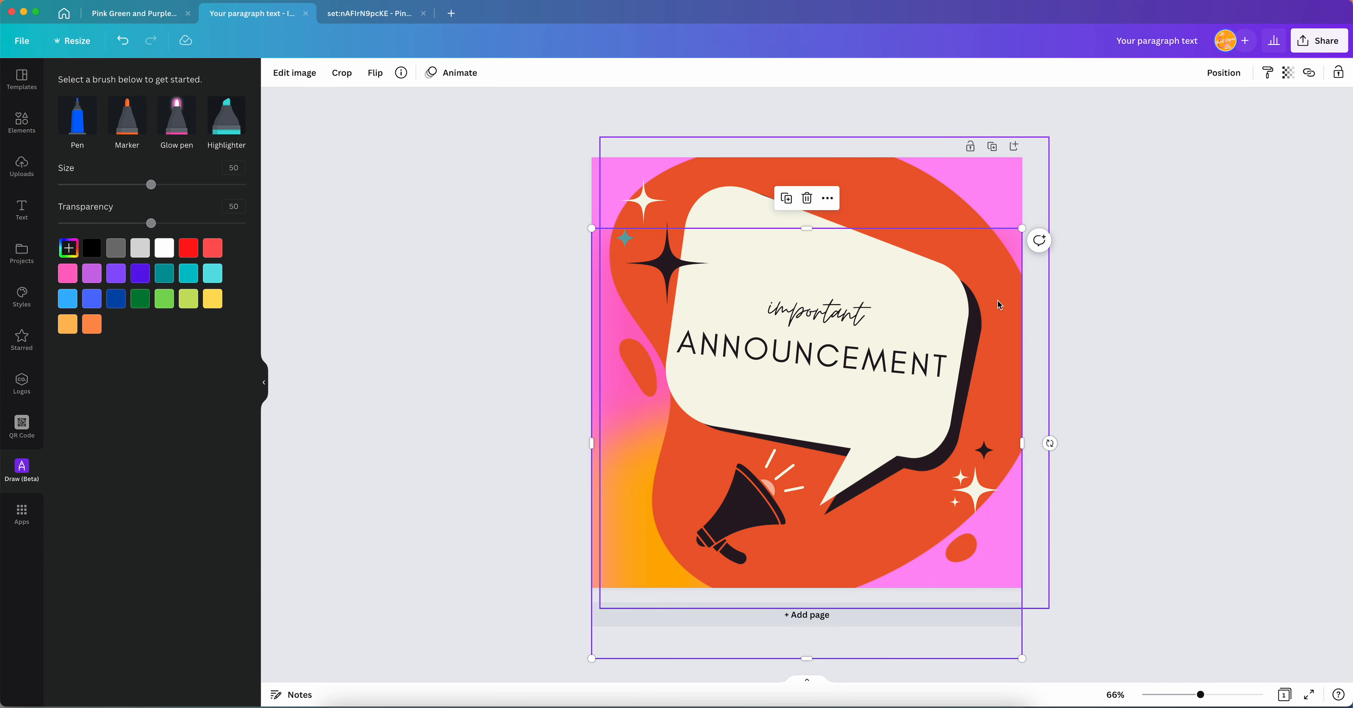
left_click(920, 187)
key("BackSpace")
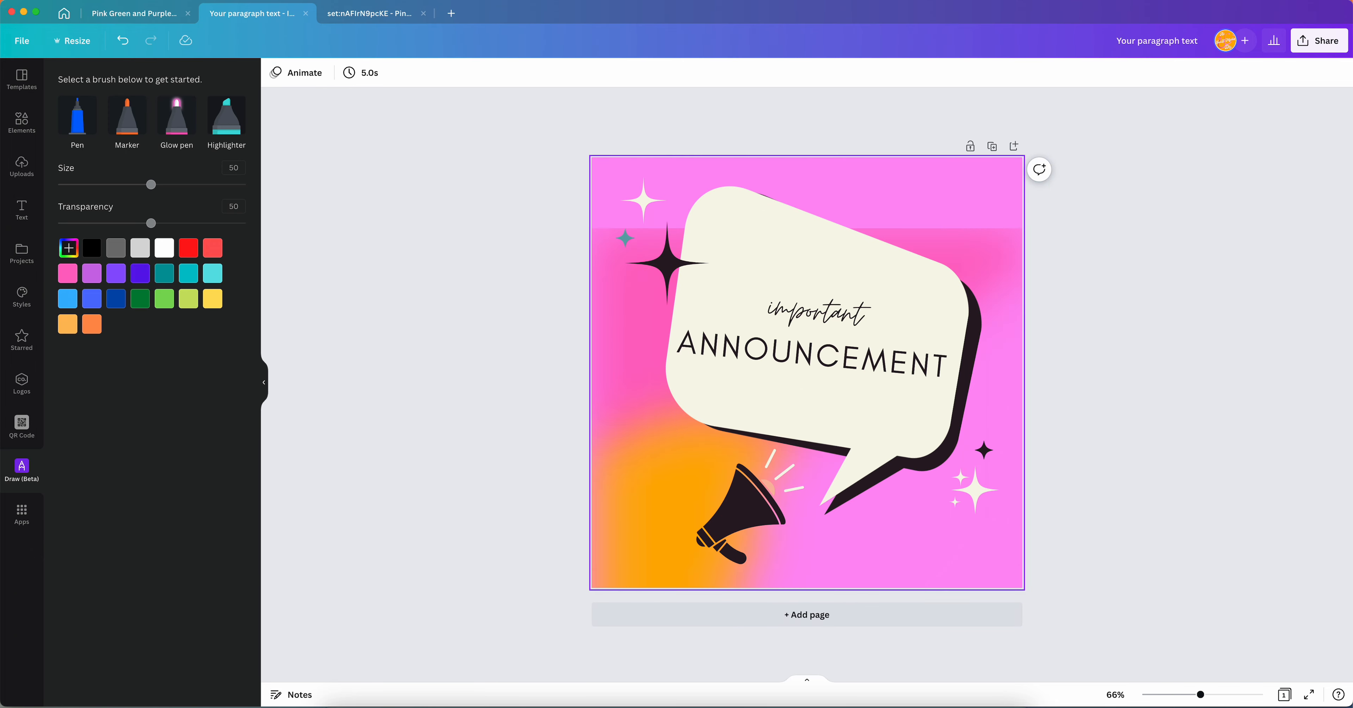
Move the blurred drawing up so it covers the whole page as a gradient background
left_click(977, 258)
left_click(998, 260)
left_click_drag(997, 260, 995, 189)
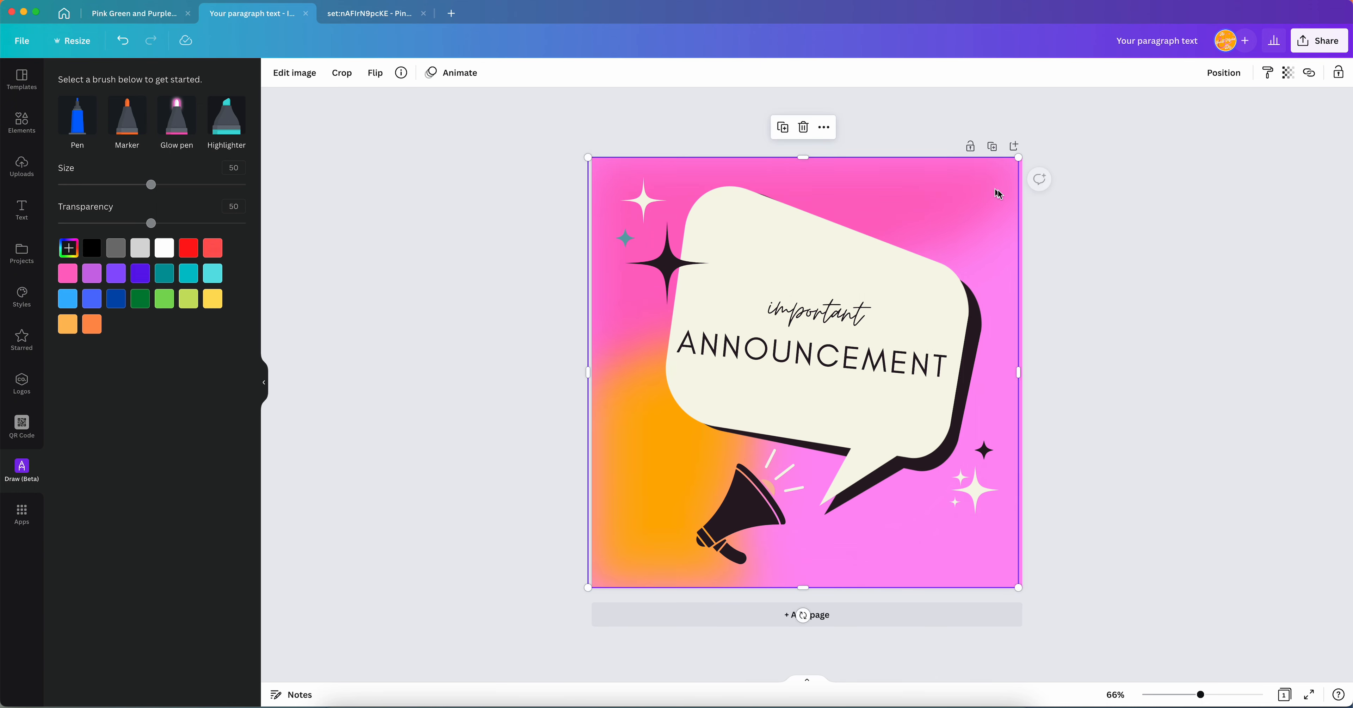
left_click(1111, 256)
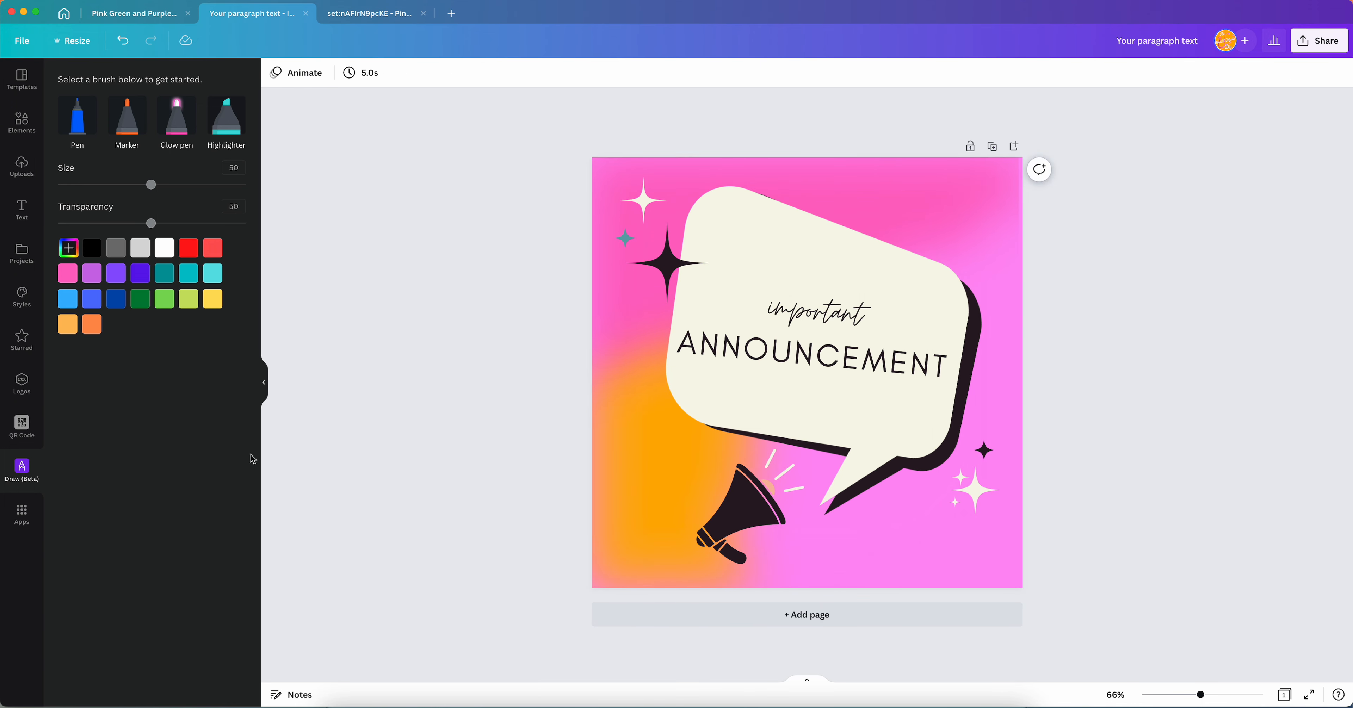
Browse the app library from the popular apps to the media import and other apps
left_click(12, 523)
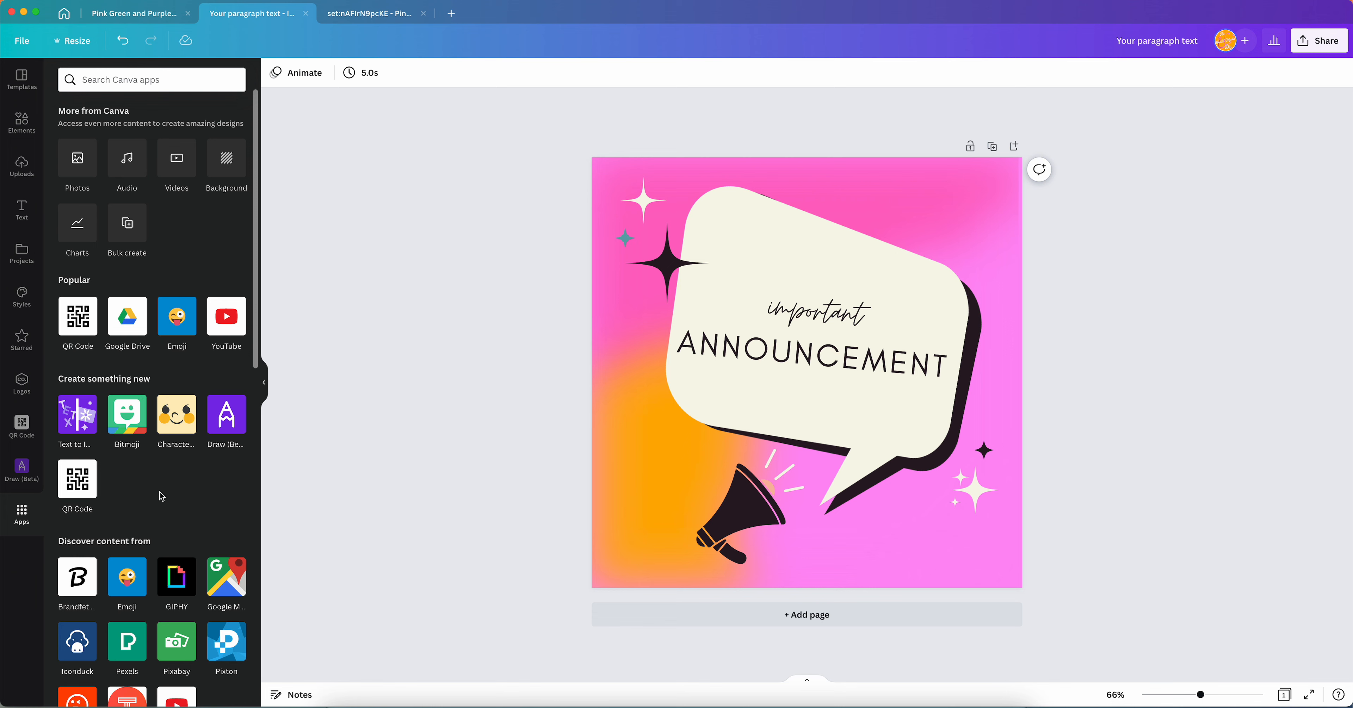
scroll(162, 497, "down", 4)
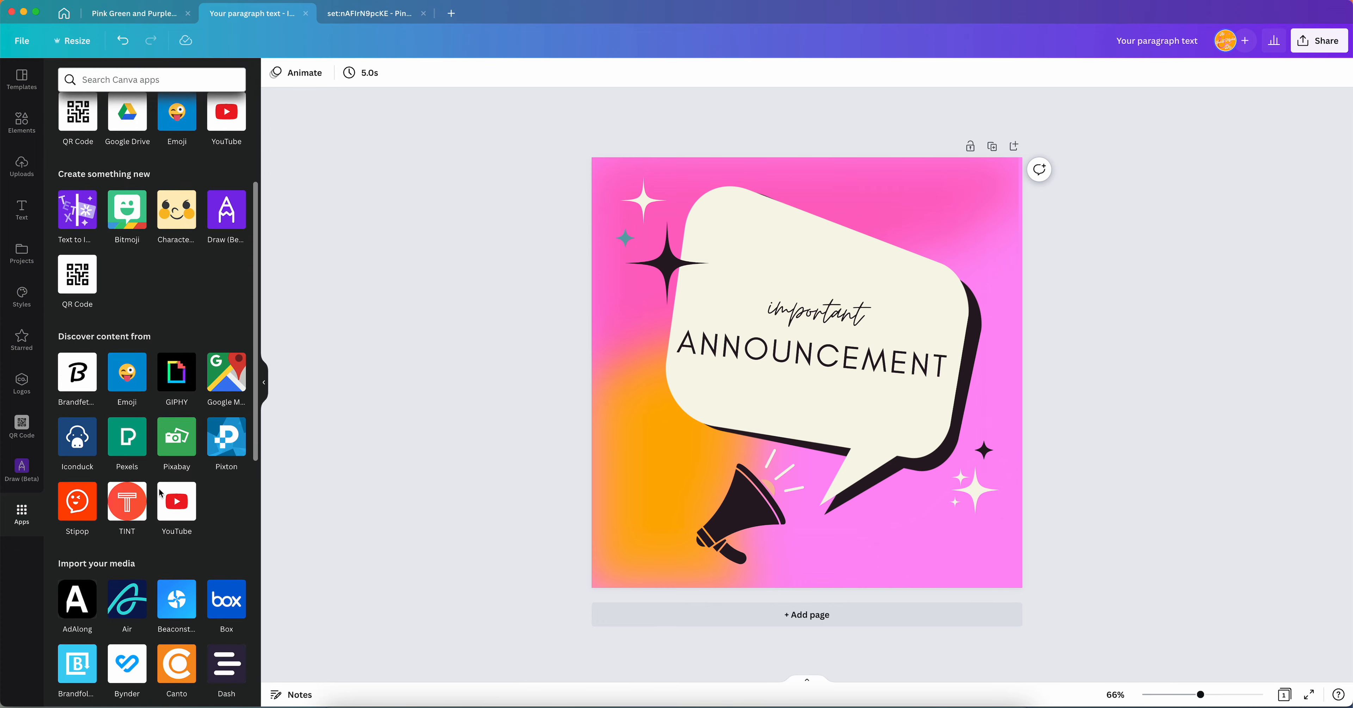
scroll(173, 457, "up", 3)
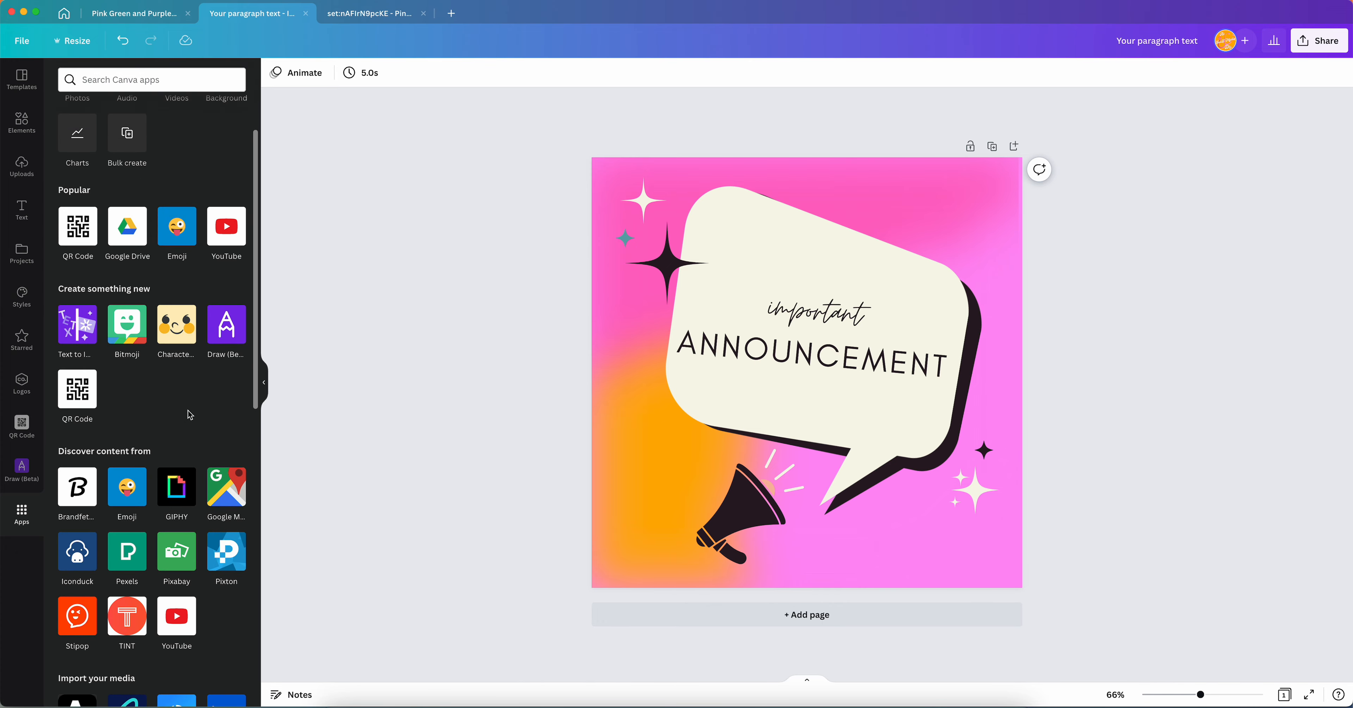
scroll(188, 410, "up", 1)
scroll(174, 440, "down", 6)
scroll(174, 440, "down", 5)
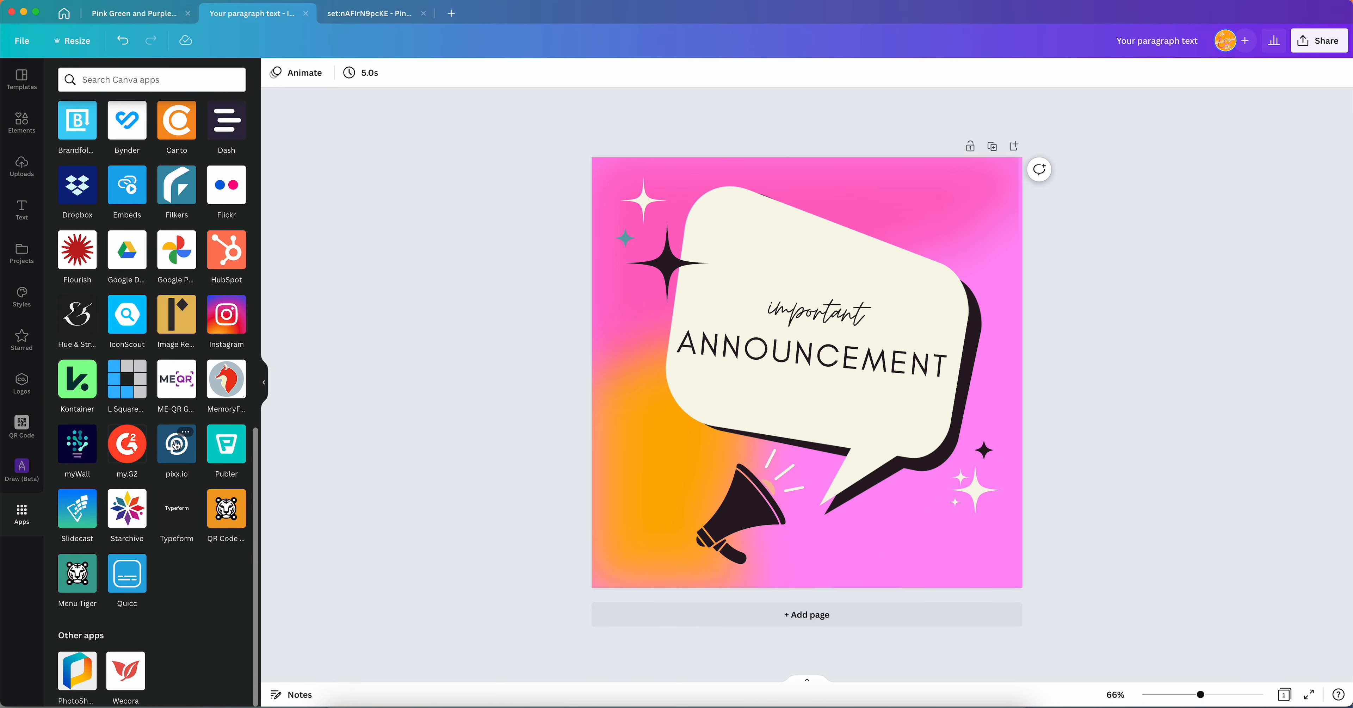
scroll(177, 445, "up", 5)
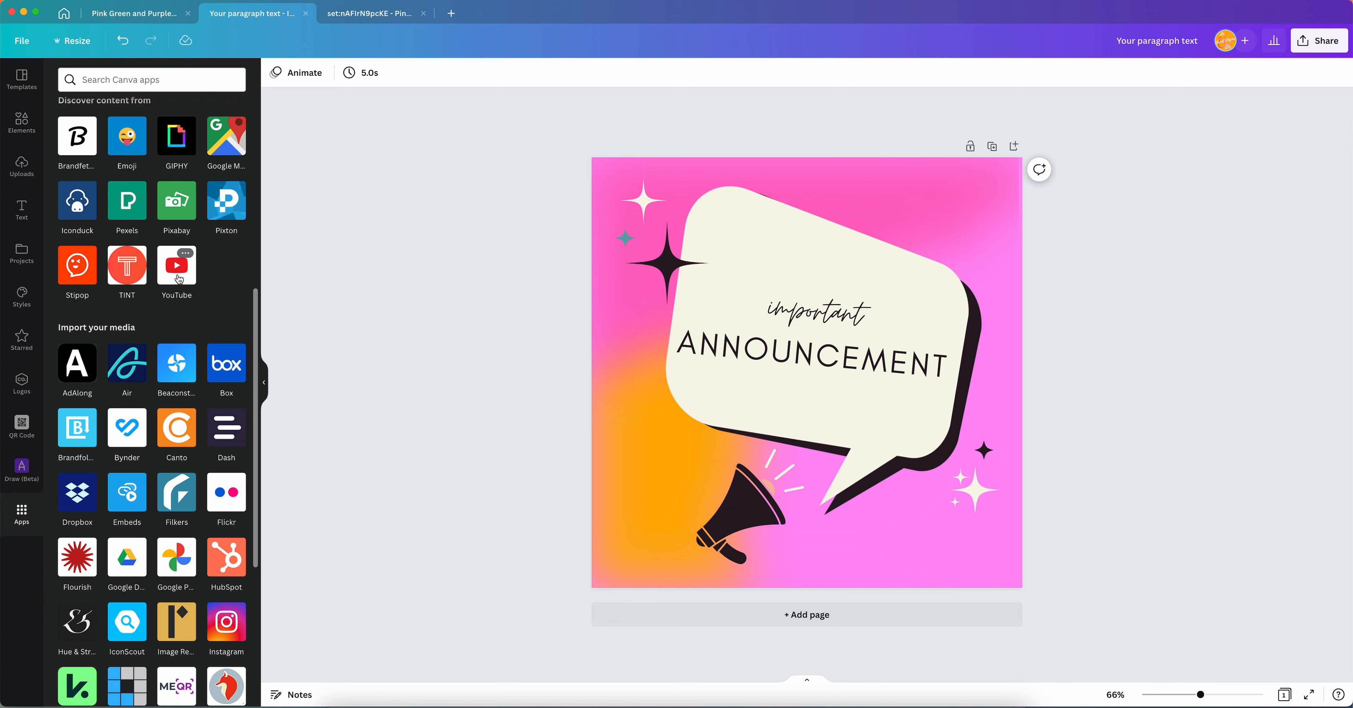
Start using the YouTube app from the content discovery apps and look through its suggested videos
left_click(178, 268)
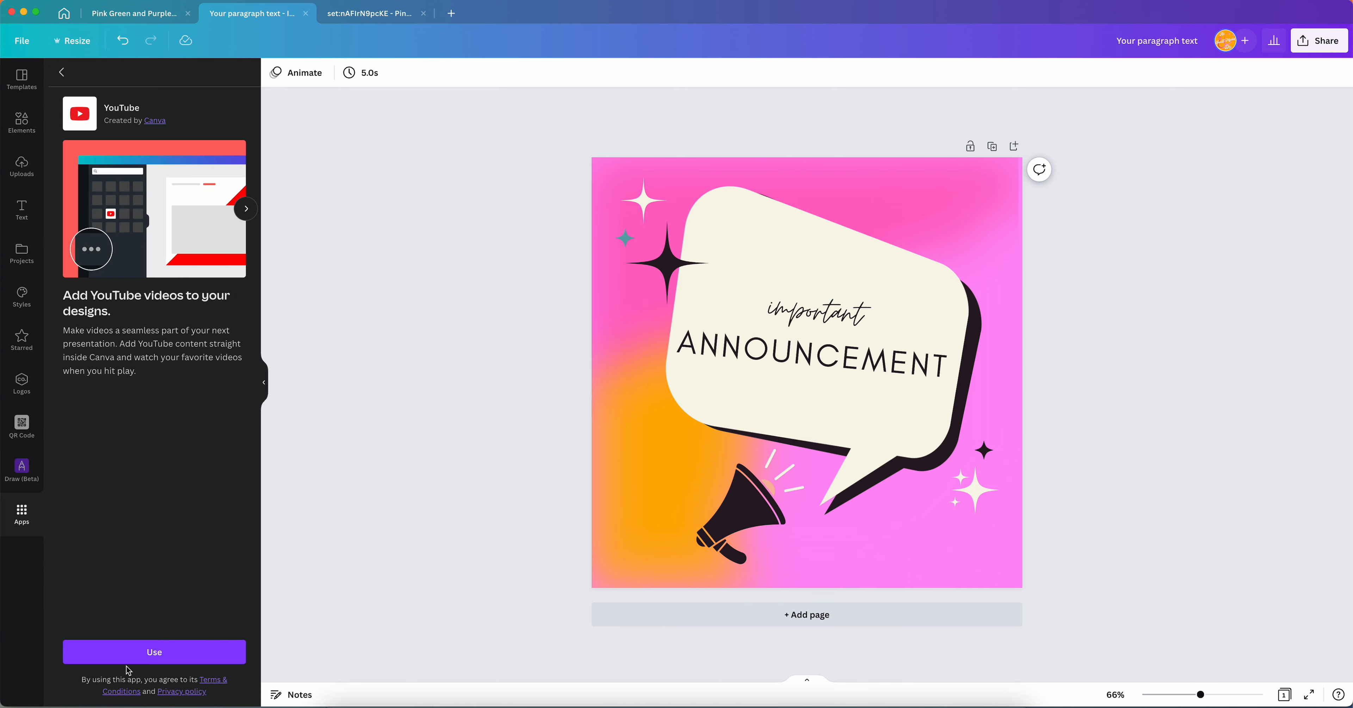
left_click(126, 652)
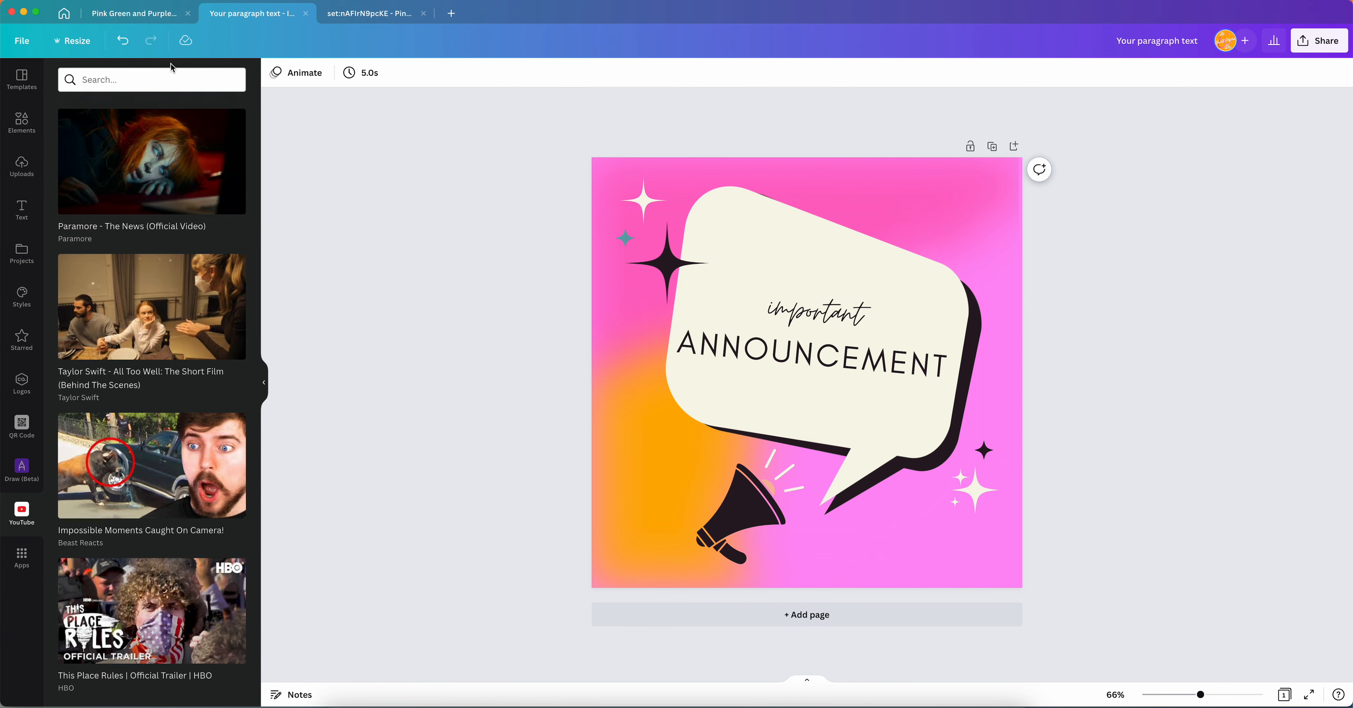
scroll(159, 482, "down", 3)
scroll(159, 482, "up", 3)
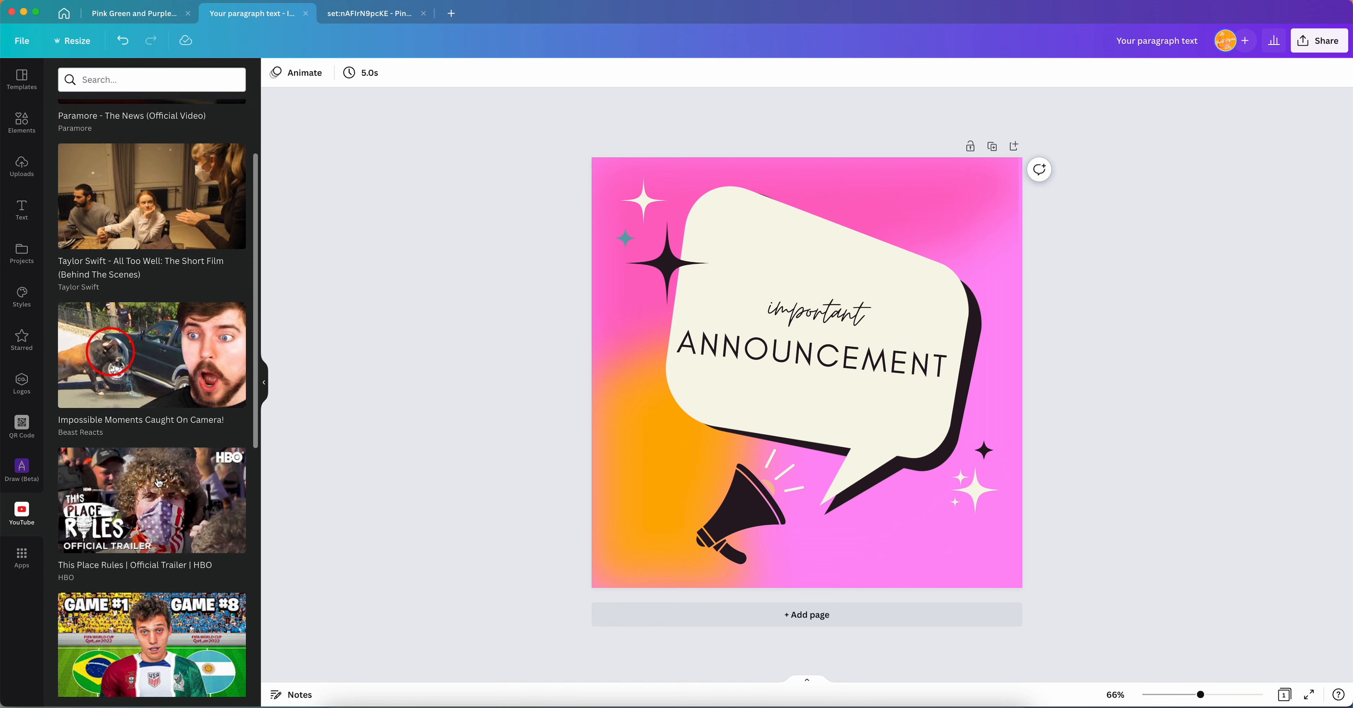
Search YouTube for "the social media doctor"
left_click(138, 83)
type("th")
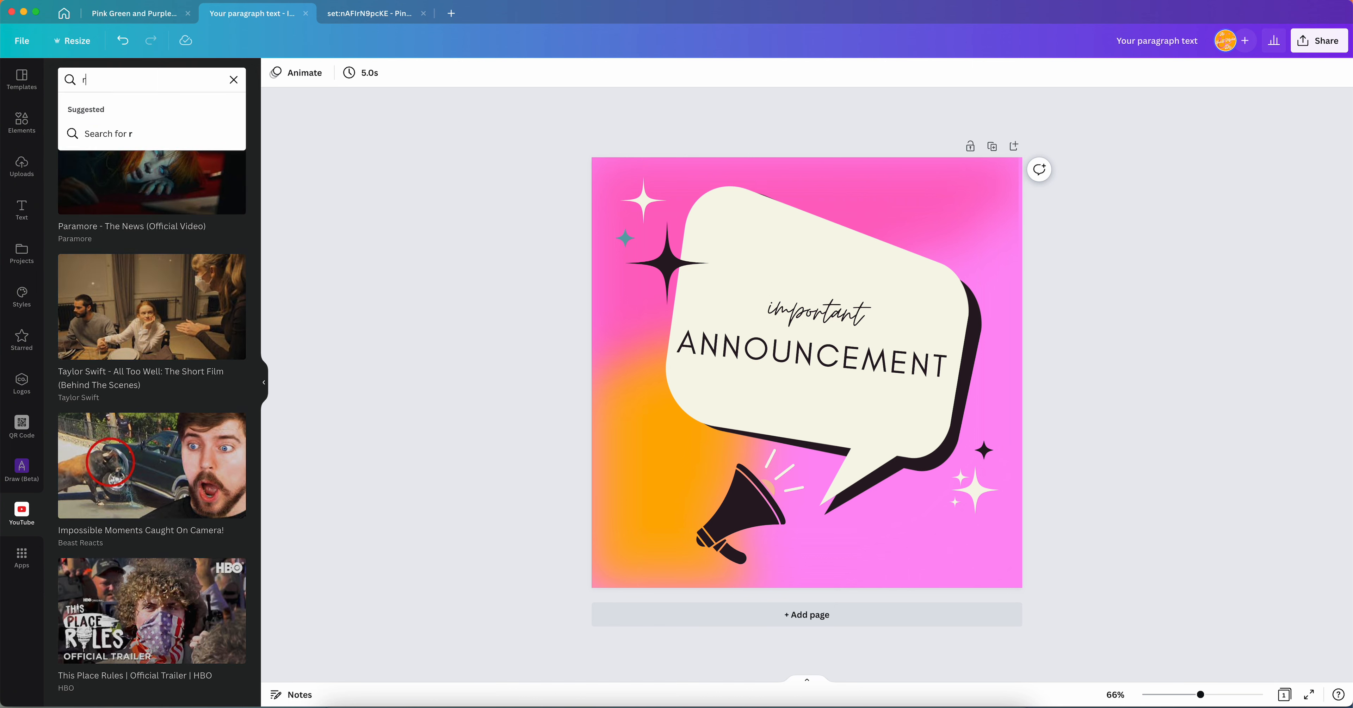
type("e socia")
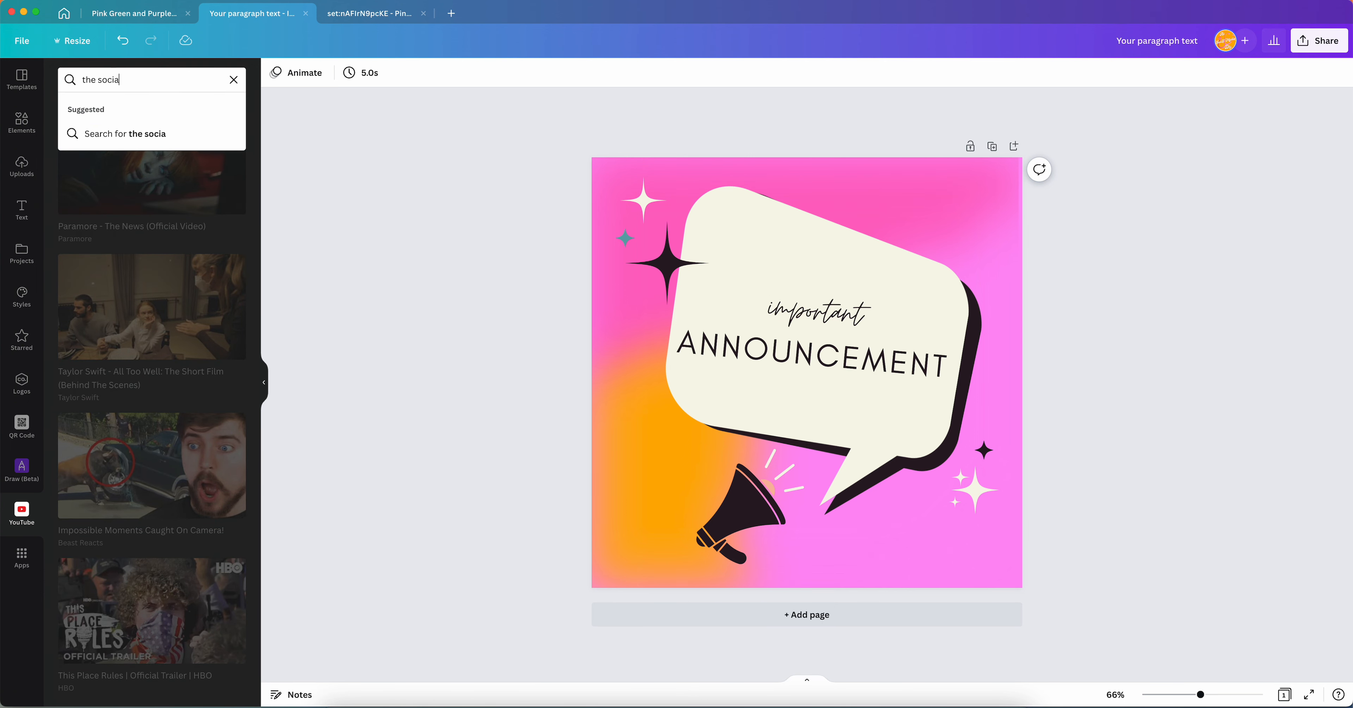
type("l media doctor")
key("Return")
Refine the YouTube search to "the social media doctor canva" and browse the videos
left_click(192, 77)
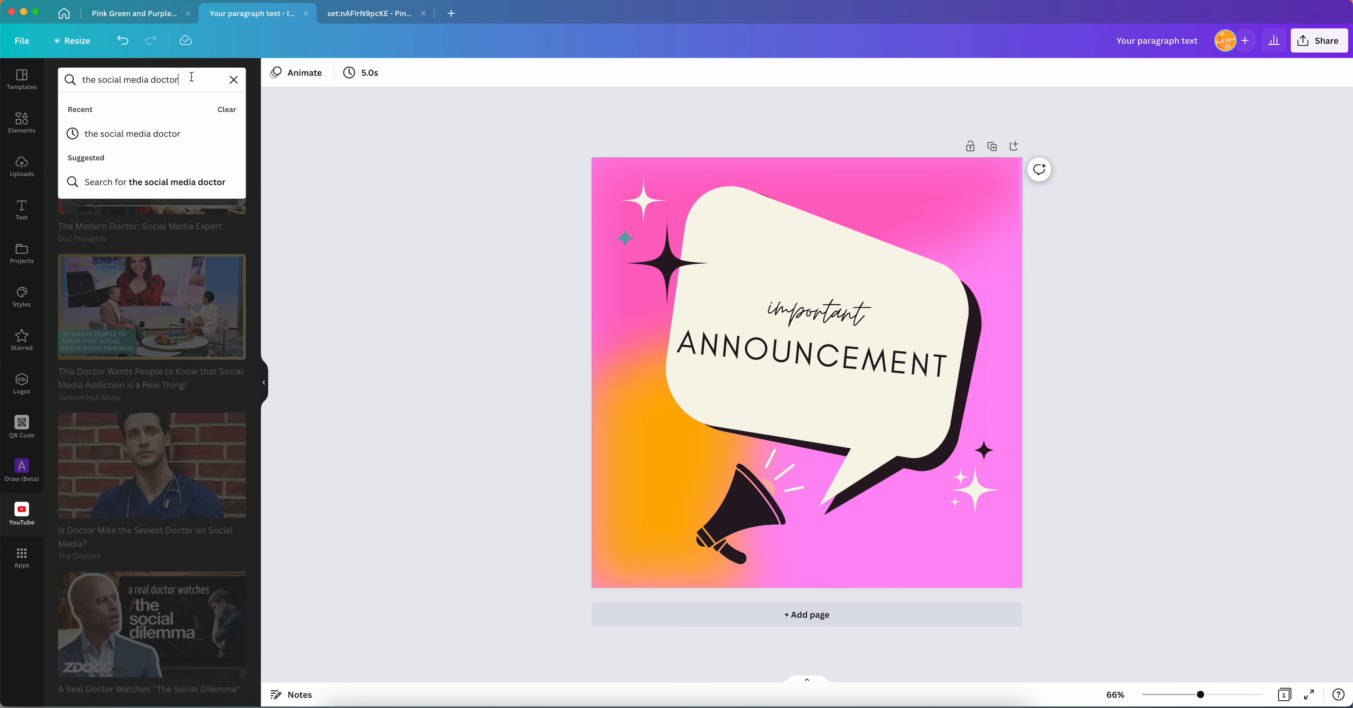
type("canva")
key("Return")
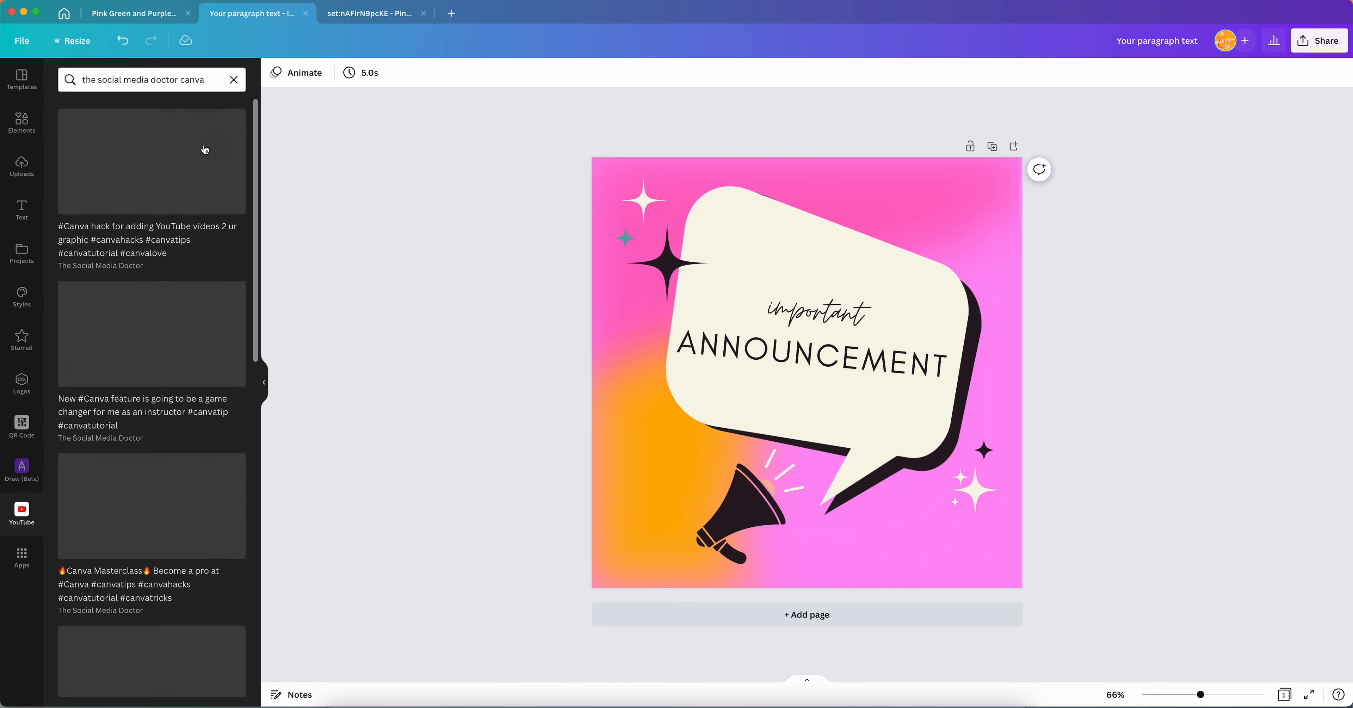
scroll(182, 228, "down", 3)
scroll(178, 279, "up", 3)
scroll(176, 330, "down", 1)
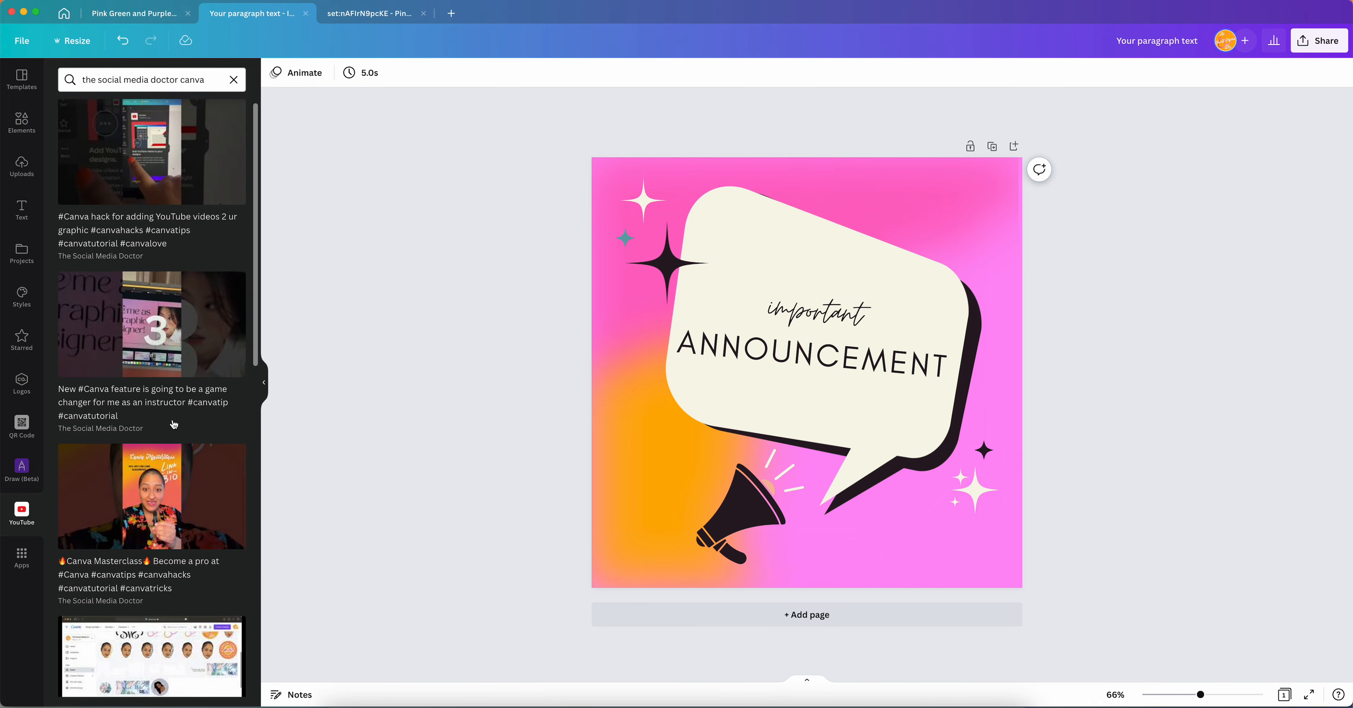
Add the "New #Canva feature is going to be a game changer" video and enlarge it to span the page width
left_click(194, 318)
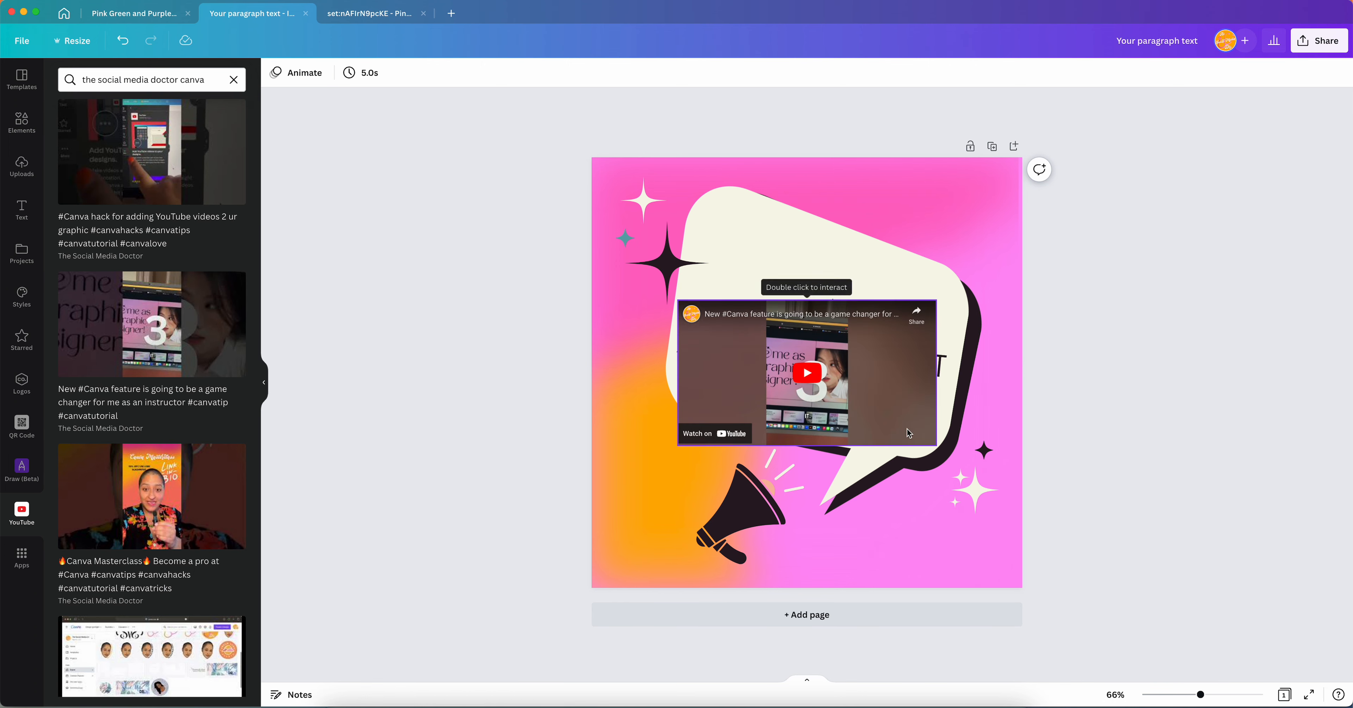
left_click(909, 433)
left_click_drag(936, 446, 1031, 498)
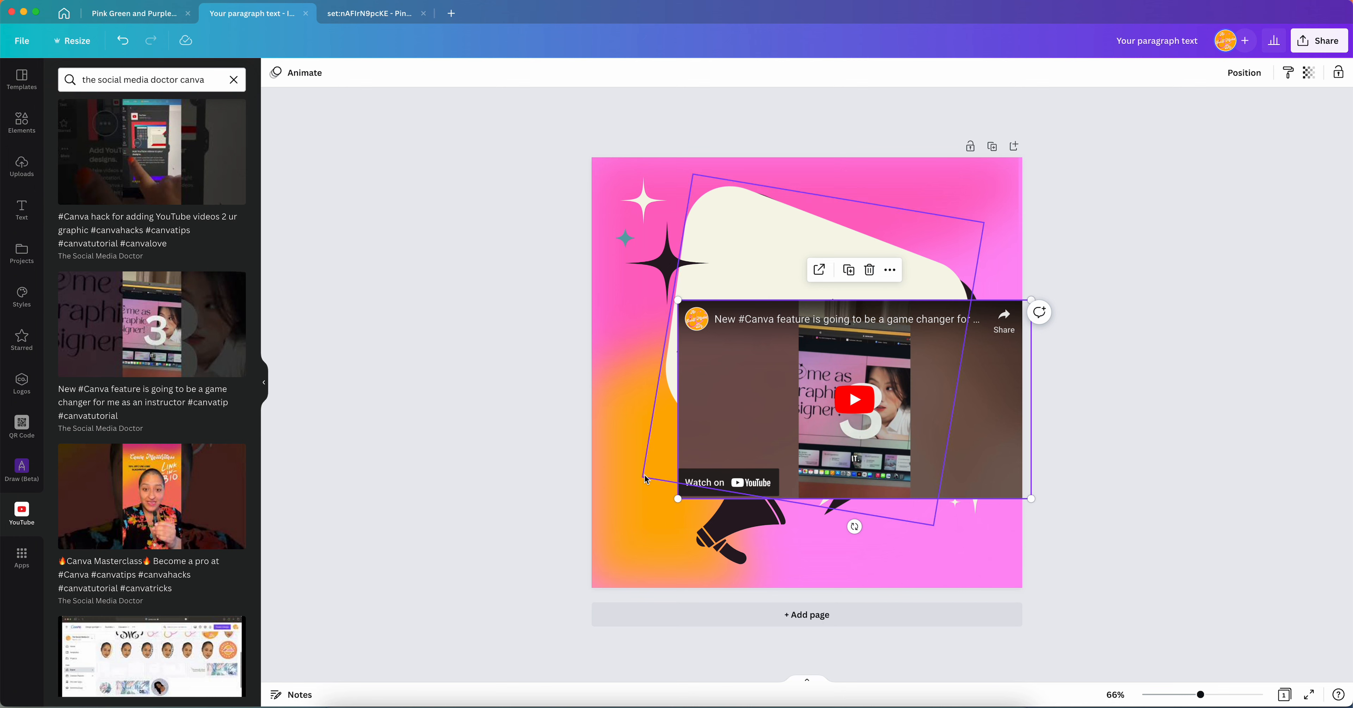
left_click_drag(669, 499, 597, 539)
left_click_drag(731, 442, 721, 426)
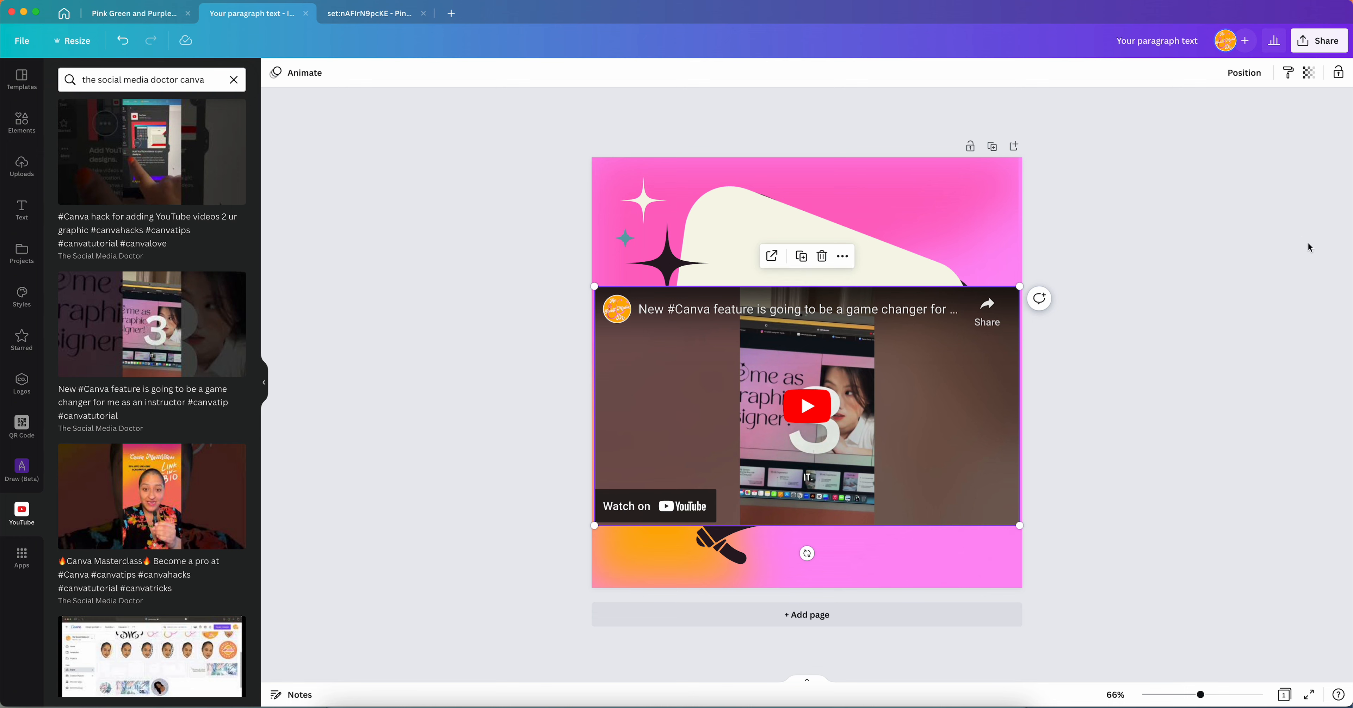
left_click(1178, 346)
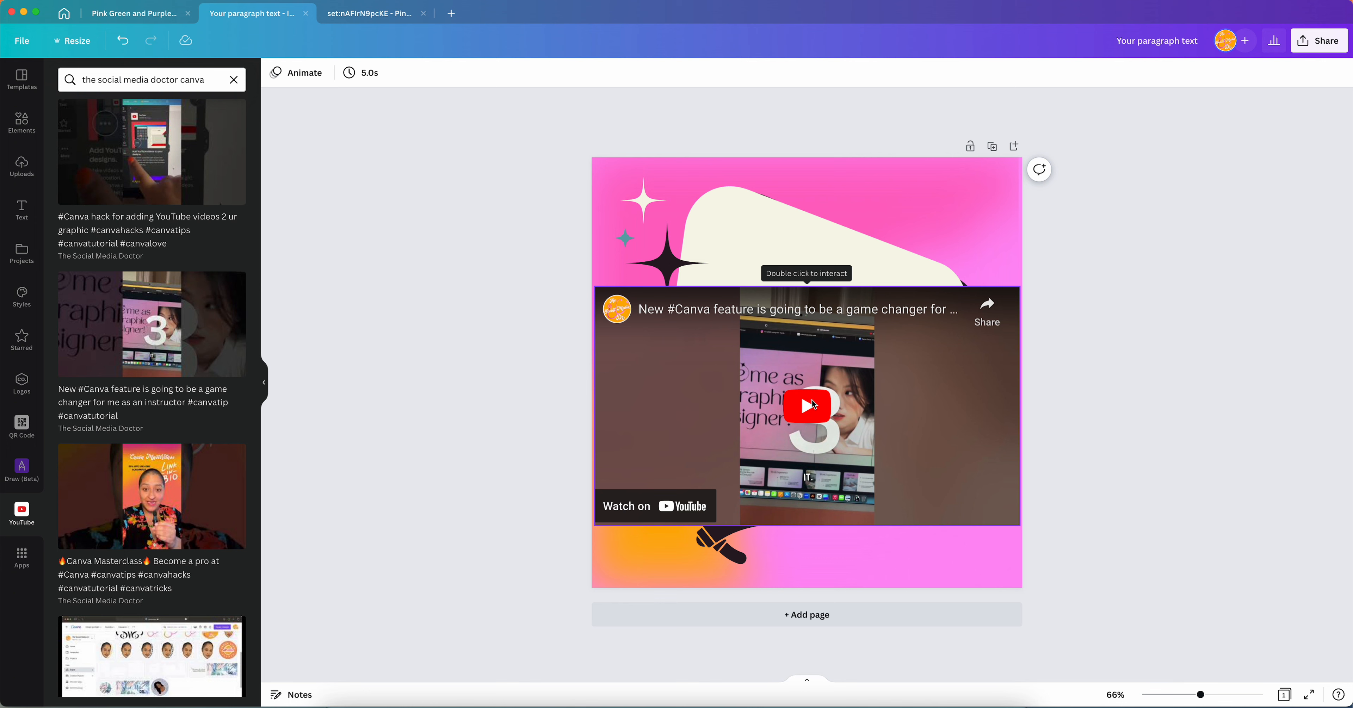
Delete the YouTube video and all remaining elements, leaving only the page's pink background
left_click(921, 378)
key("Delete")
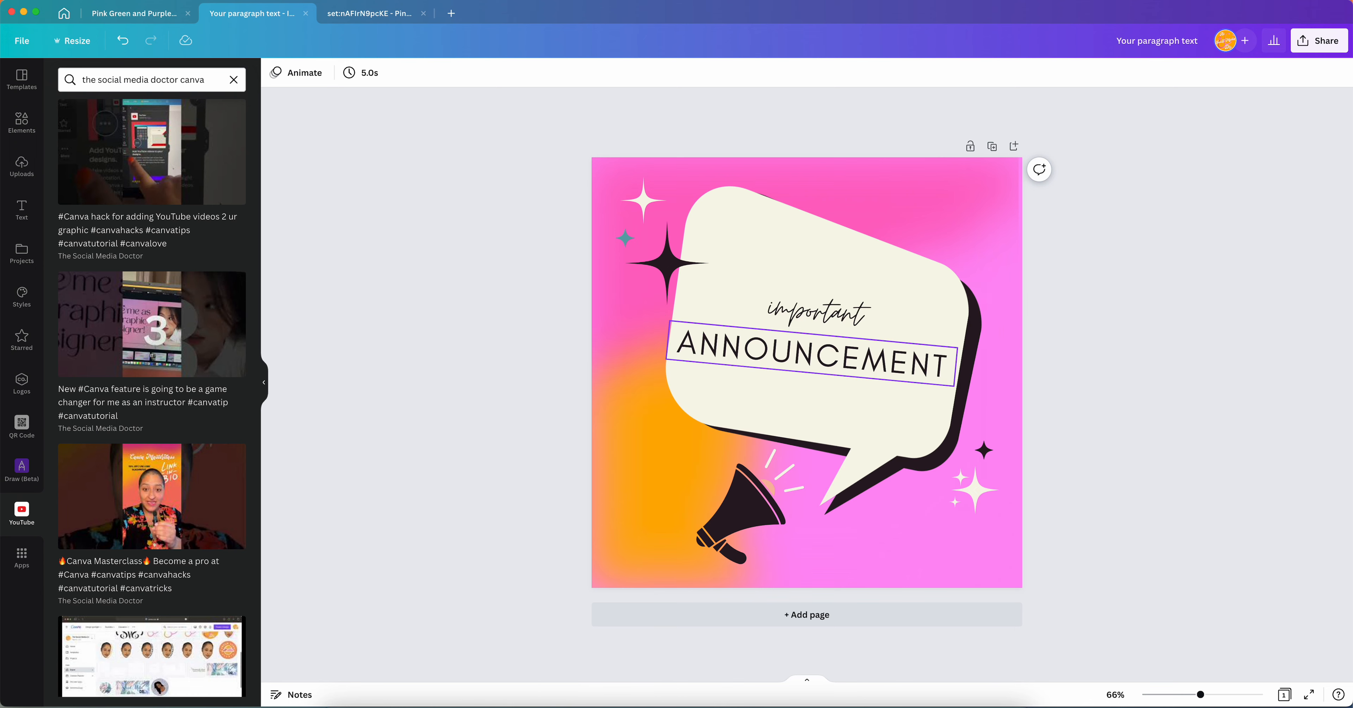
left_click_drag(575, 152, 1054, 596)
key("Delete")
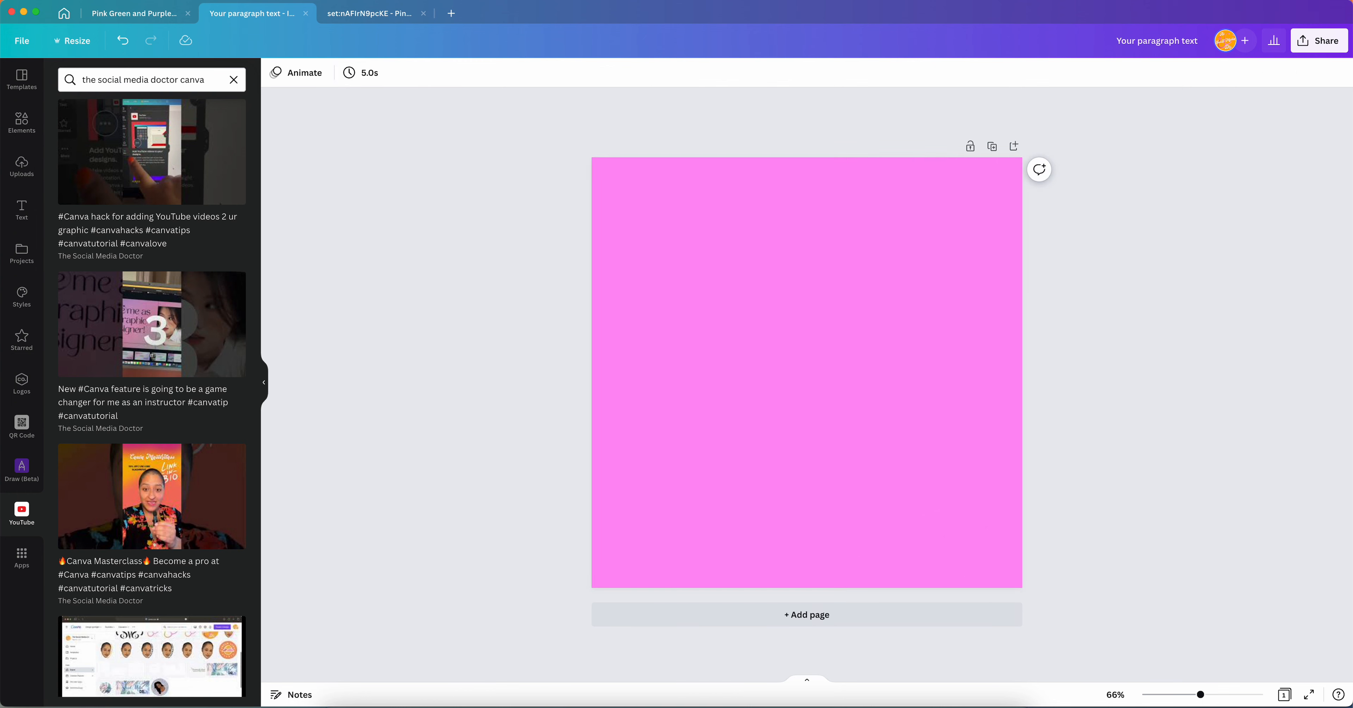
left_click(803, 505)
left_click(1086, 469)
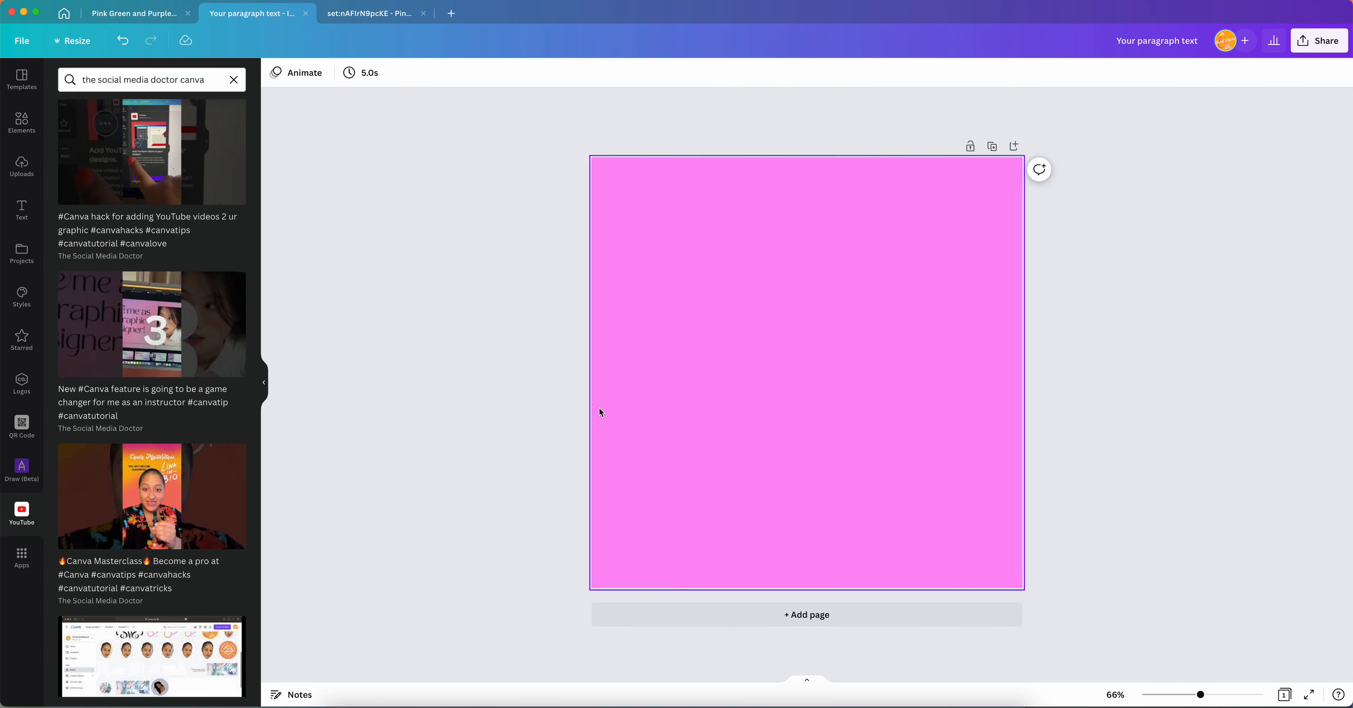
Return to the Instagram Post templates
left_click(9, 501)
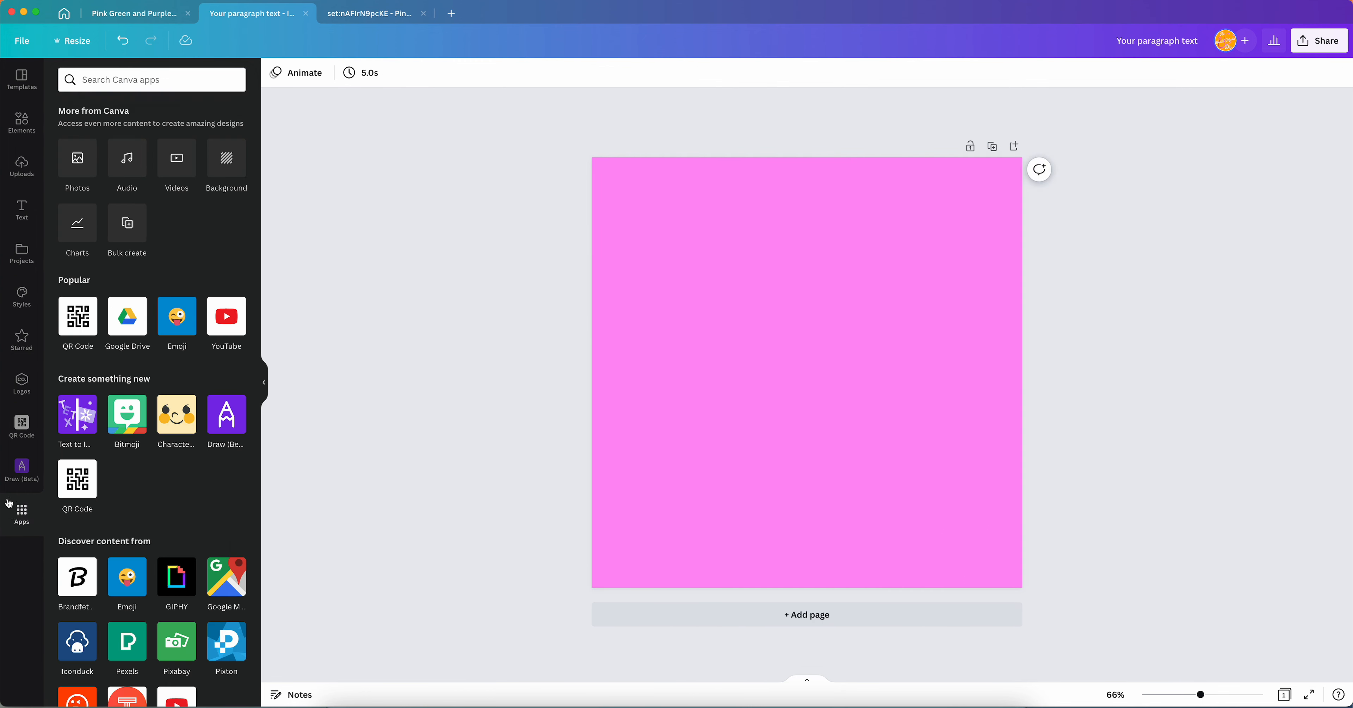
left_click(11, 99)
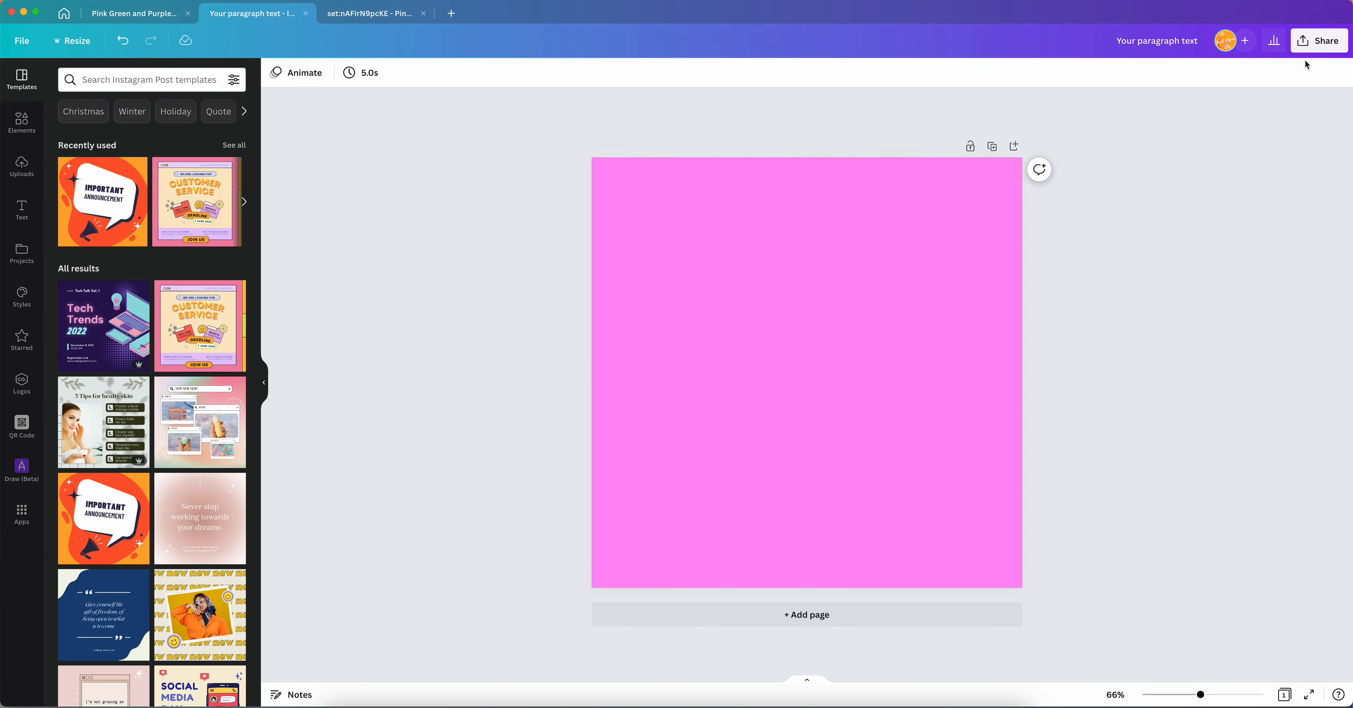
Open the design's download settings and review the available file types, keeping PNG selected
left_click(1318, 41)
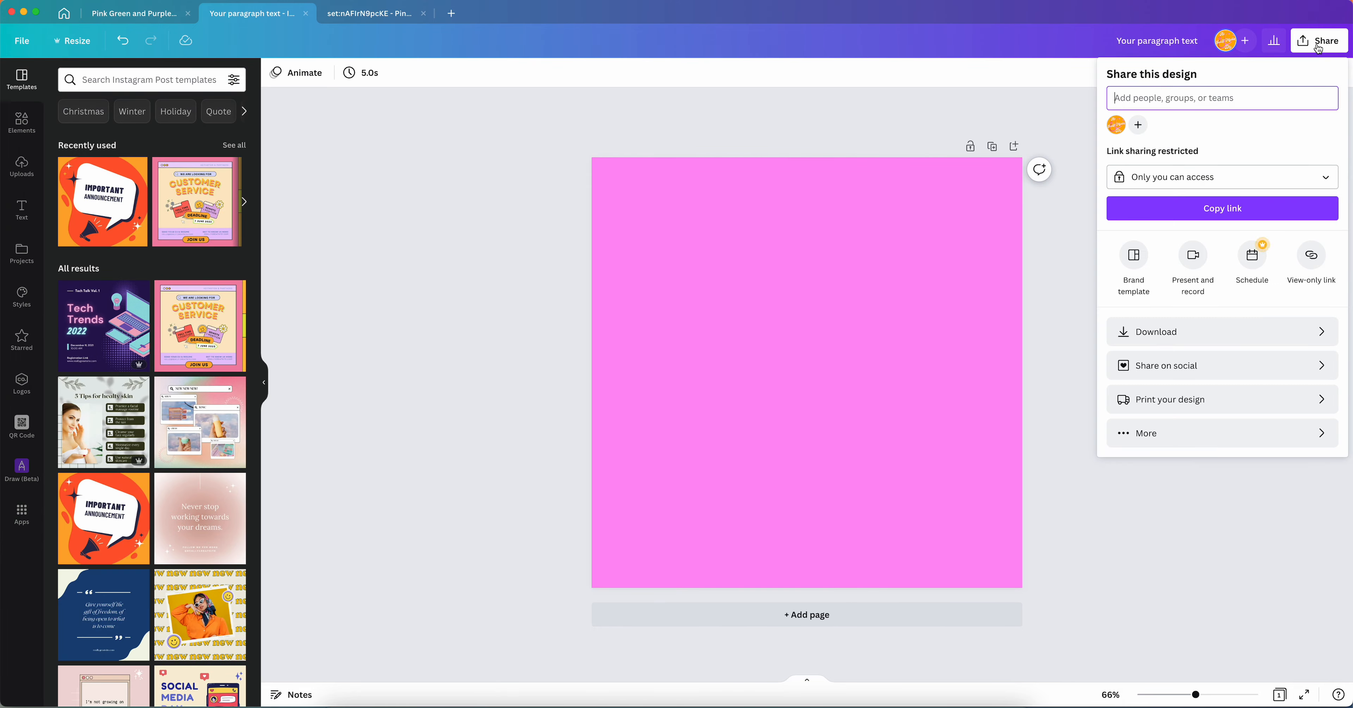
left_click(1150, 346)
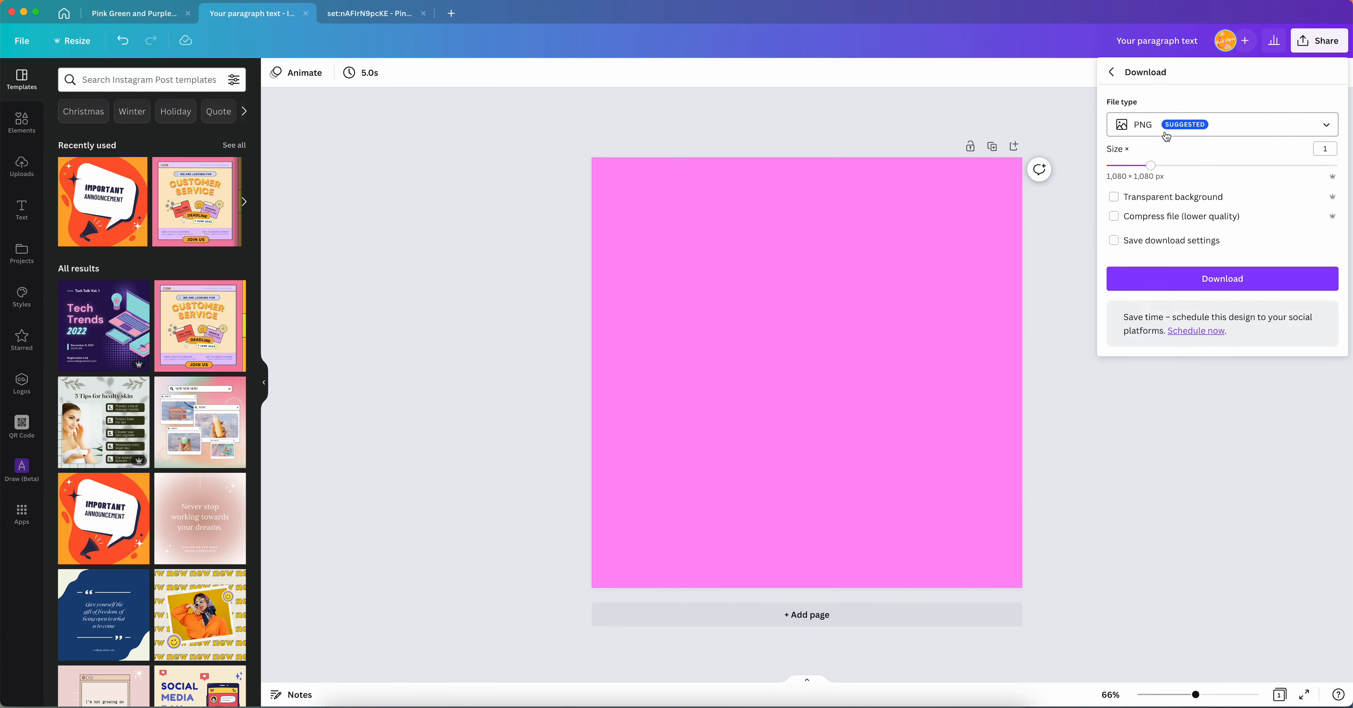
left_click(1167, 135)
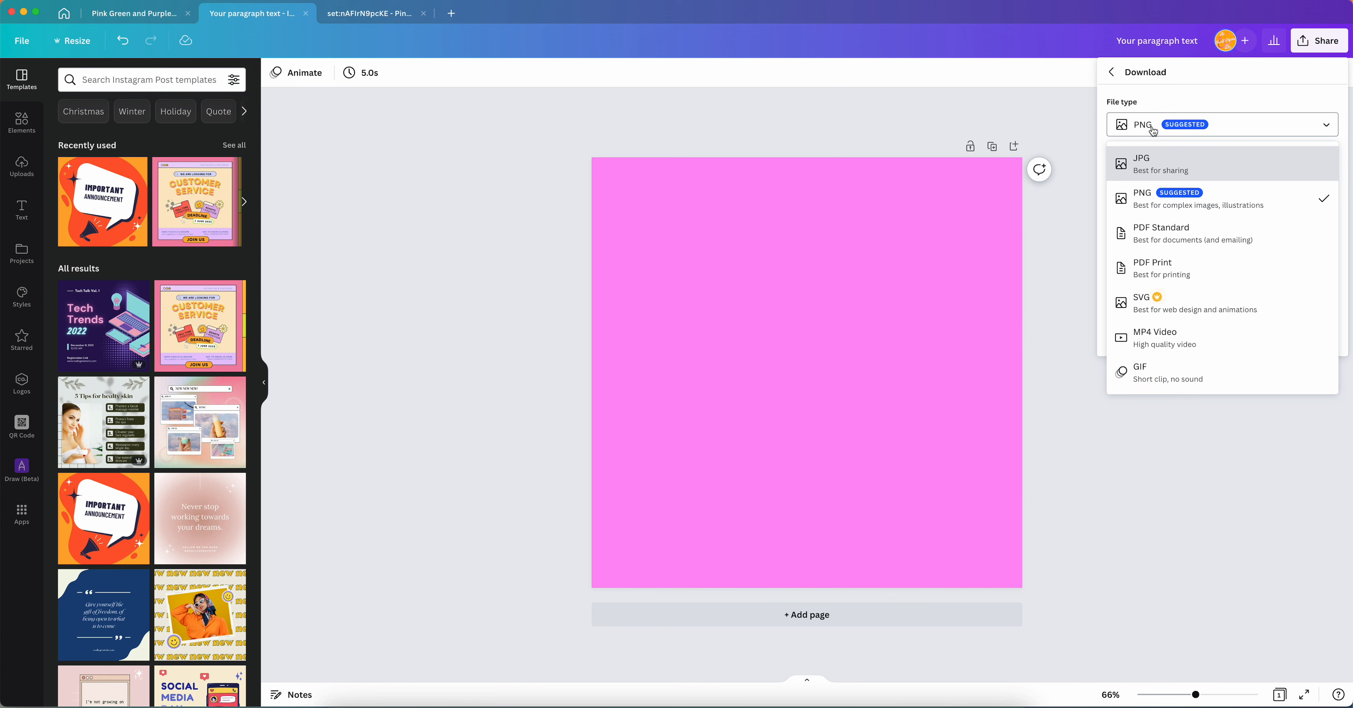
left_click(1157, 130)
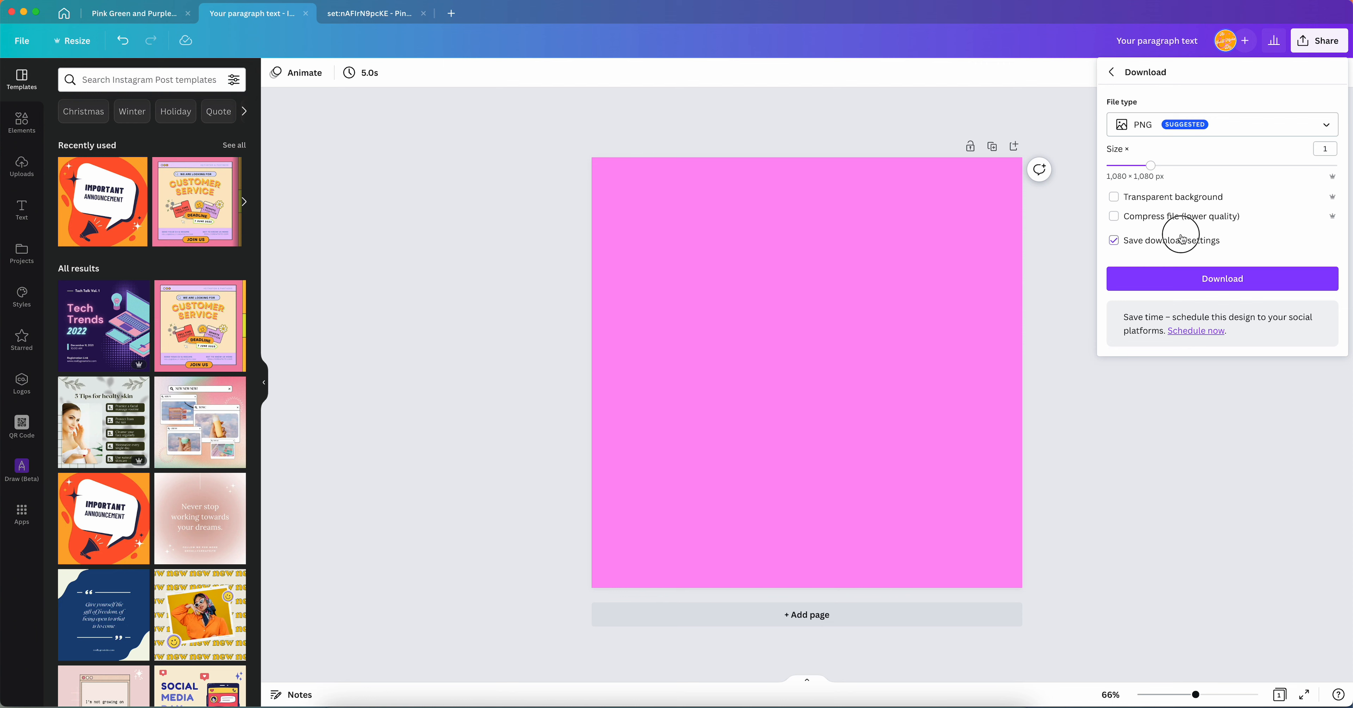
Try the transparent background option for the PNG download, and close the download settings without downloading
left_click(1168, 203)
left_click(1168, 203)
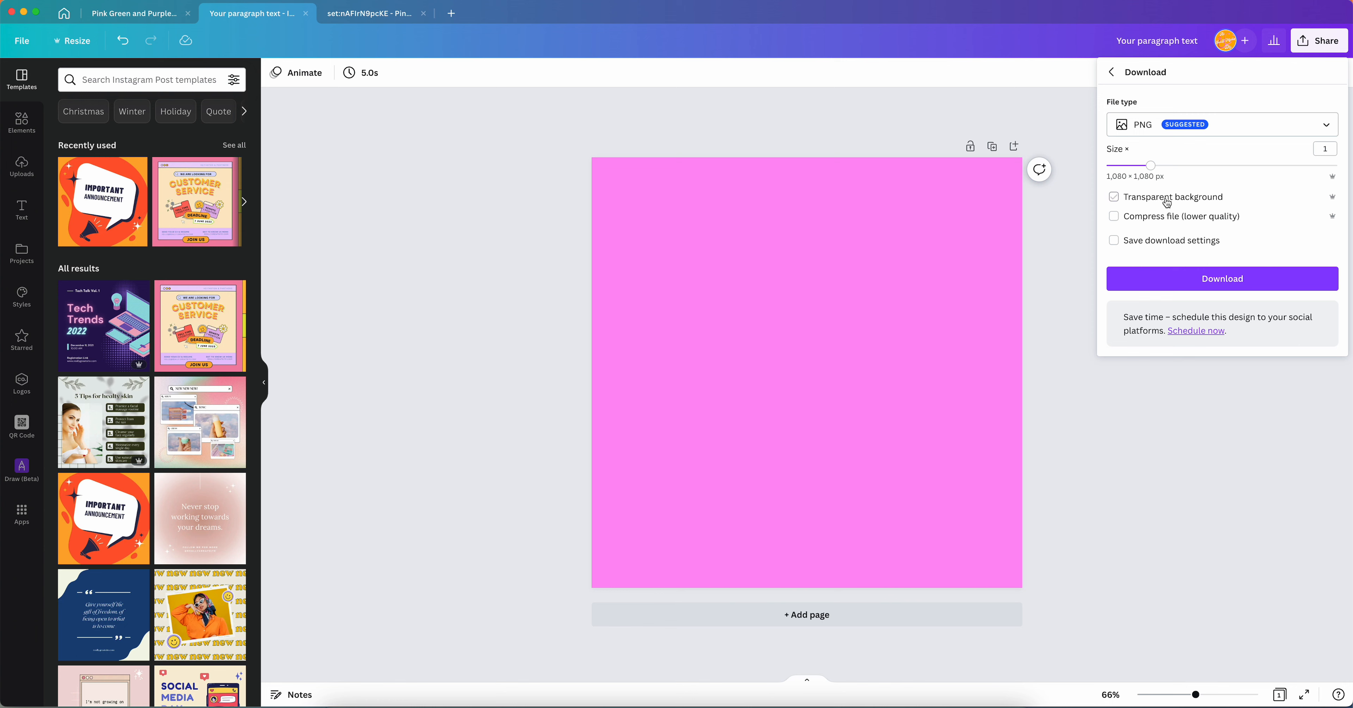
left_click(1003, 102)
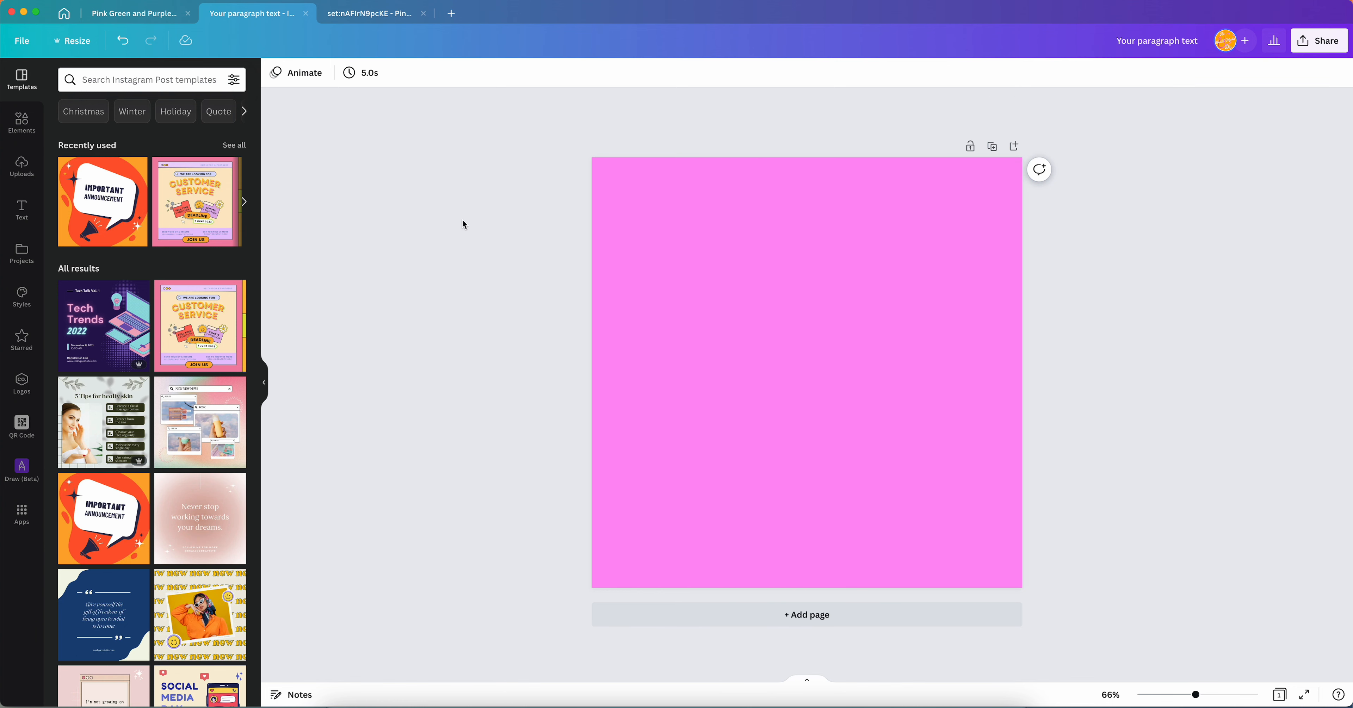